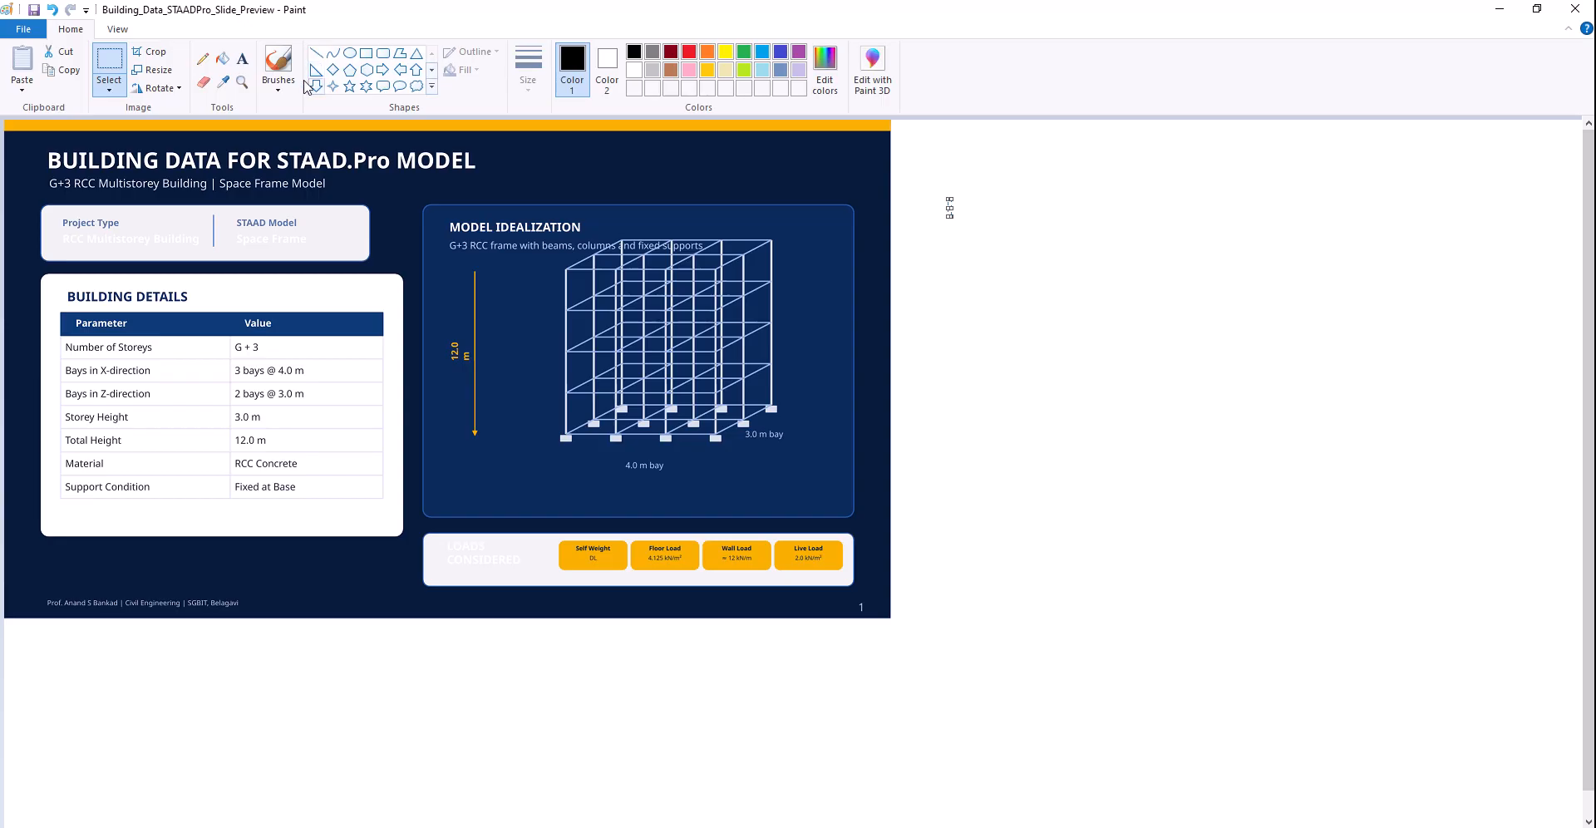
Handwrite the load labels DL, FL, WL and LL in black brush in the blank area beside the building data slide
{"action": "left_click", "coordinate": [279, 62]}
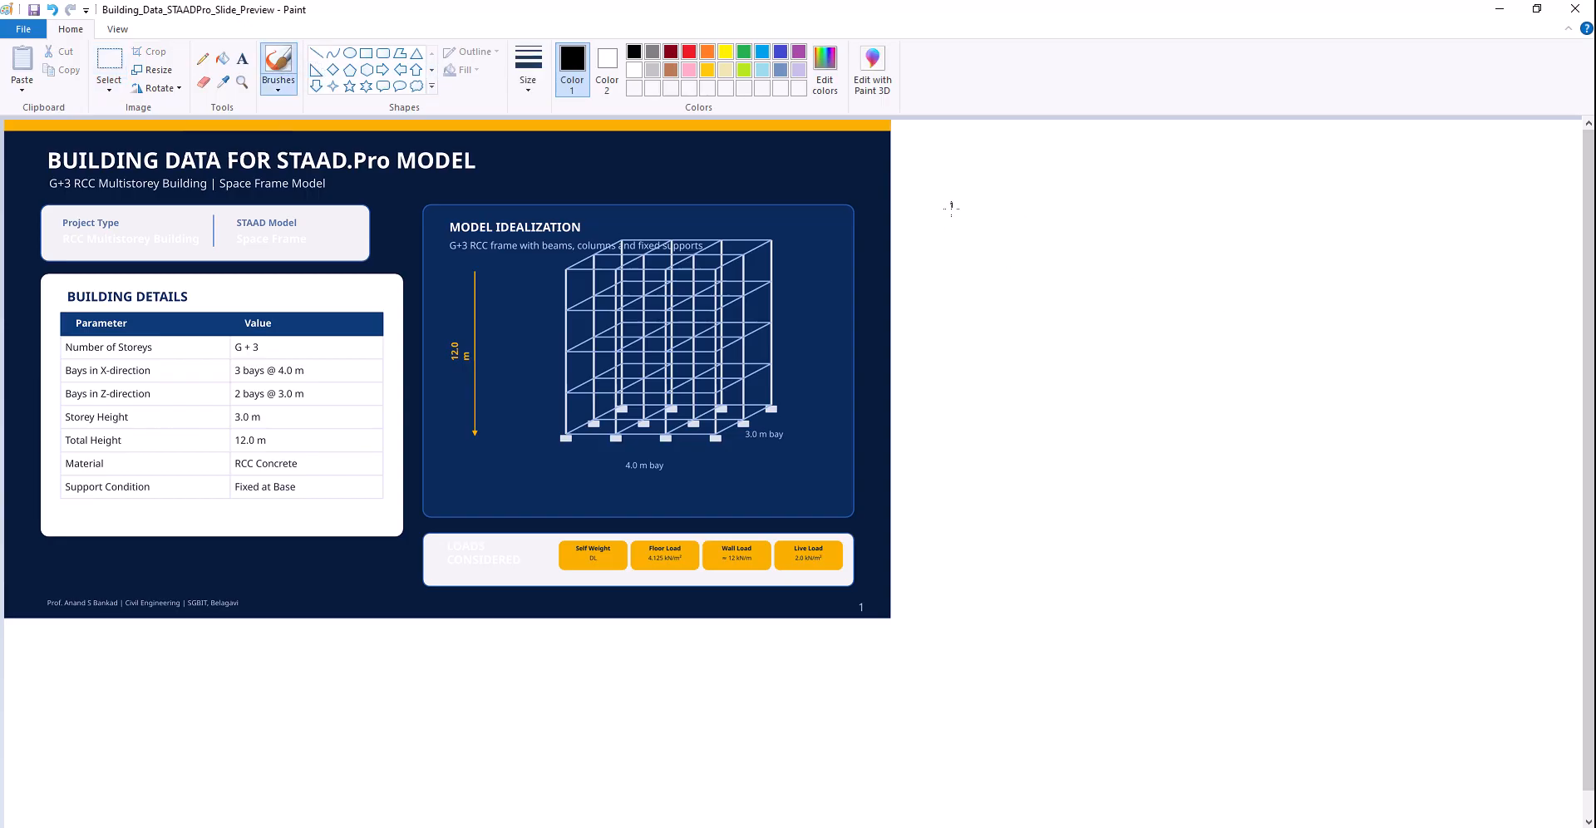
{"action": "left_click_drag", "start_coordinate": [945, 202], "coordinate": [948, 225]}
{"action": "mouse_move", "coordinate": [972, 203]}
{"action": "left_mouse_down"}
{"action": "mouse_move", "coordinate": [989, 226]}
{"action": "mouse_move", "coordinate": [953, 288]}
{"action": "left_mouse_up"}
{"action": "mouse_move", "coordinate": [951, 264]}
{"action": "left_mouse_down"}
{"action": "mouse_move", "coordinate": [971, 259]}
{"action": "mouse_move", "coordinate": [982, 287]}
{"action": "mouse_move", "coordinate": [1002, 288]}
{"action": "mouse_move", "coordinate": [974, 313]}
{"action": "mouse_move", "coordinate": [1008, 333]}
{"action": "mouse_move", "coordinate": [978, 382]}
{"action": "left_mouse_up"}
{"action": "left_click_drag", "start_coordinate": [987, 363], "coordinate": [1006, 382]}
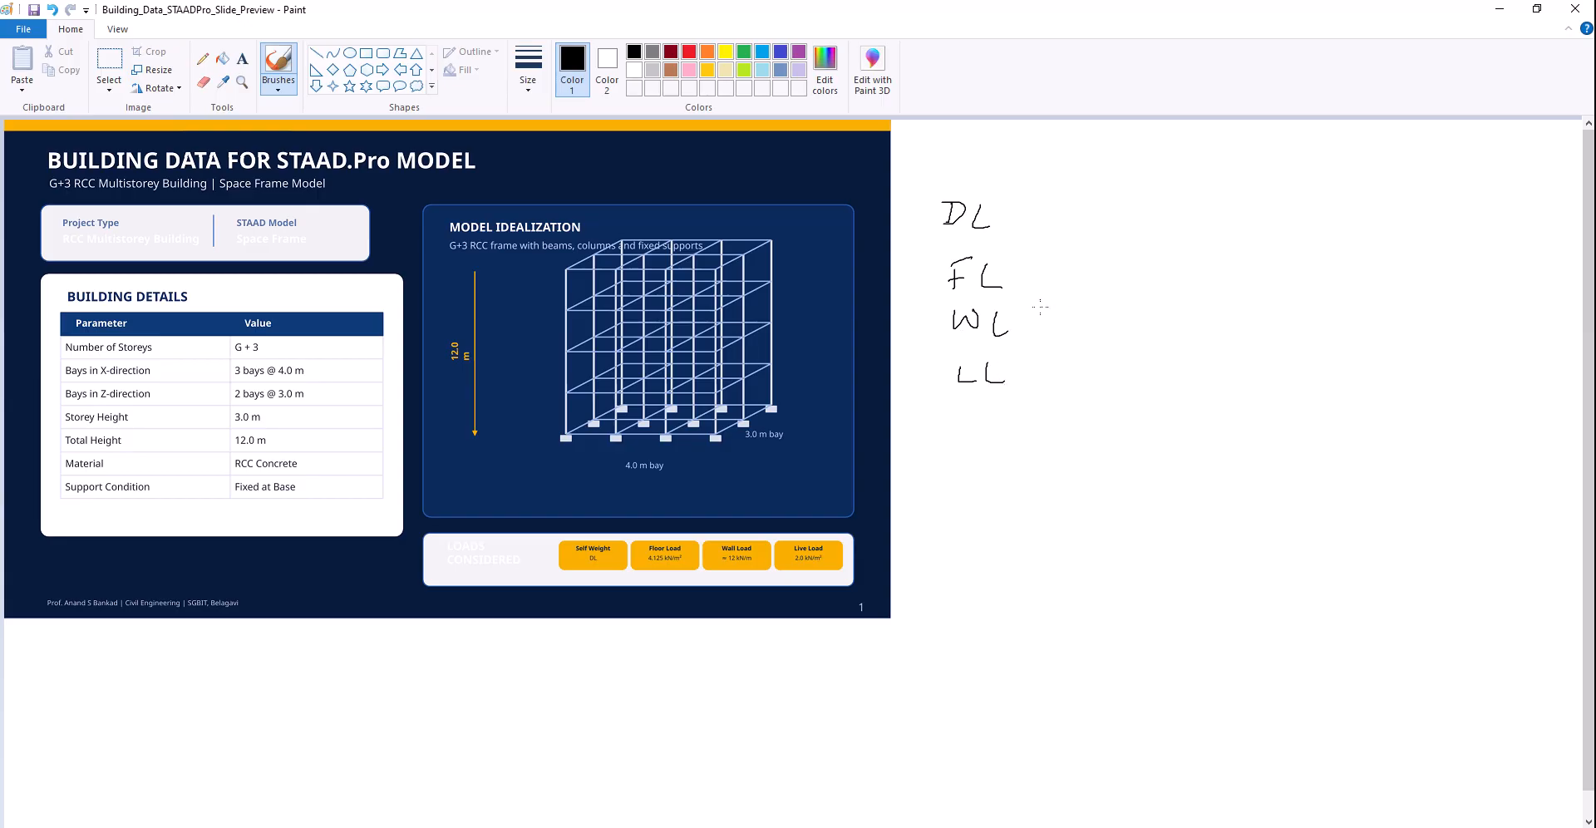
Draw a brush arrow pointing right after each of the handwritten labels DL, FL, WL and LL
{"action": "left_click_drag", "start_coordinate": [1024, 281], "coordinate": [1054, 281]}
{"action": "left_click_drag", "start_coordinate": [1052, 274], "coordinate": [1069, 323]}
{"action": "left_click_drag", "start_coordinate": [1069, 323], "coordinate": [1063, 384]}
{"action": "mouse_move", "coordinate": [1017, 217]}
{"action": "left_mouse_down"}
{"action": "mouse_move", "coordinate": [1064, 218]}
{"action": "mouse_move", "coordinate": [1040, 230]}
{"action": "left_mouse_up"}
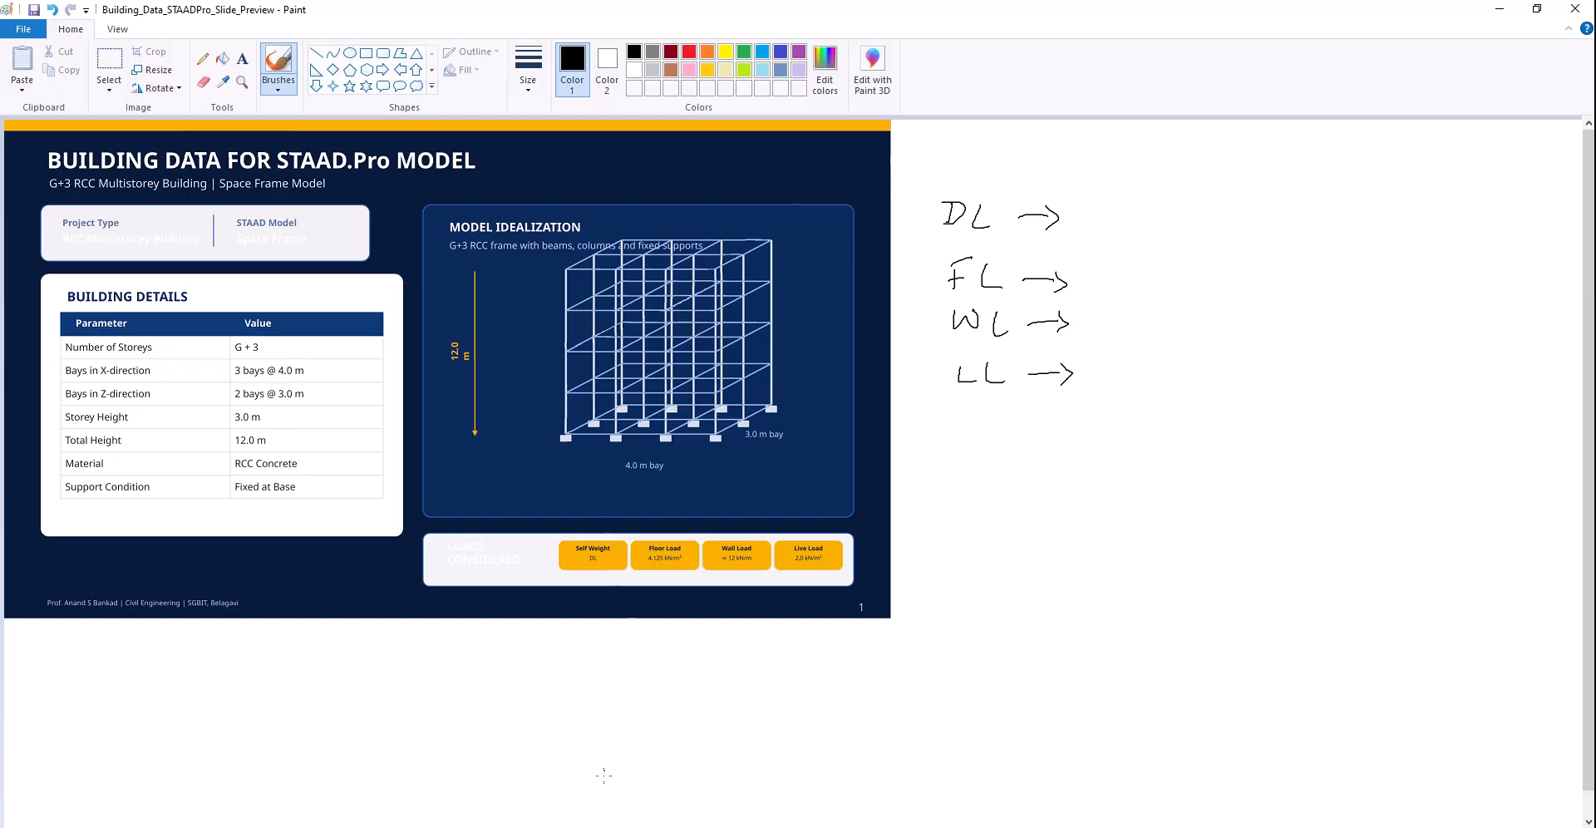
Create a new folder named Staad on the desktop
{"action": "key", "text": "super+d"}
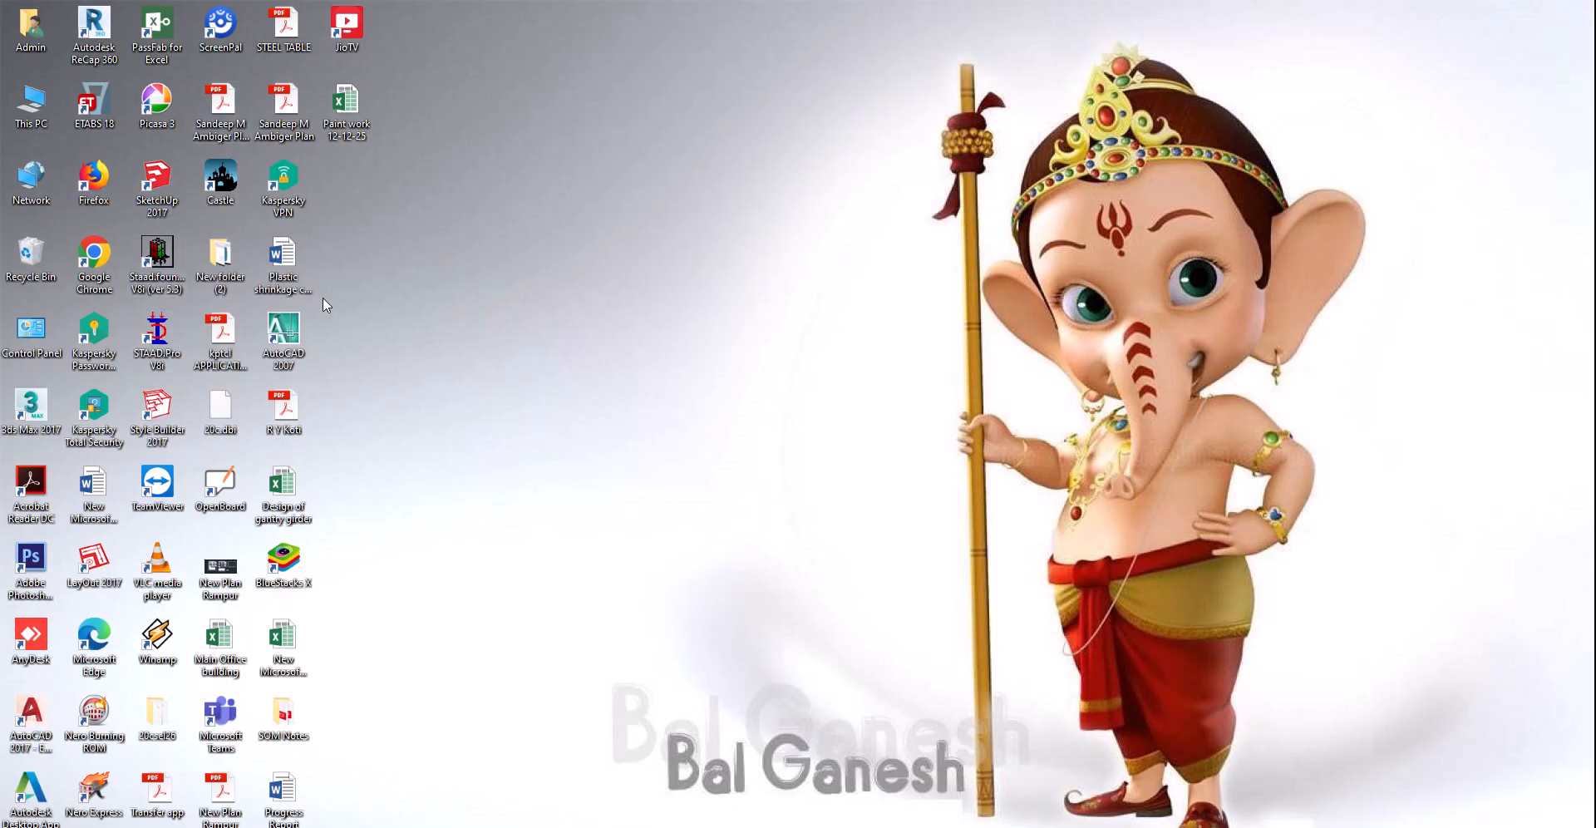
{"action": "right_click", "coordinate": [432, 268]}
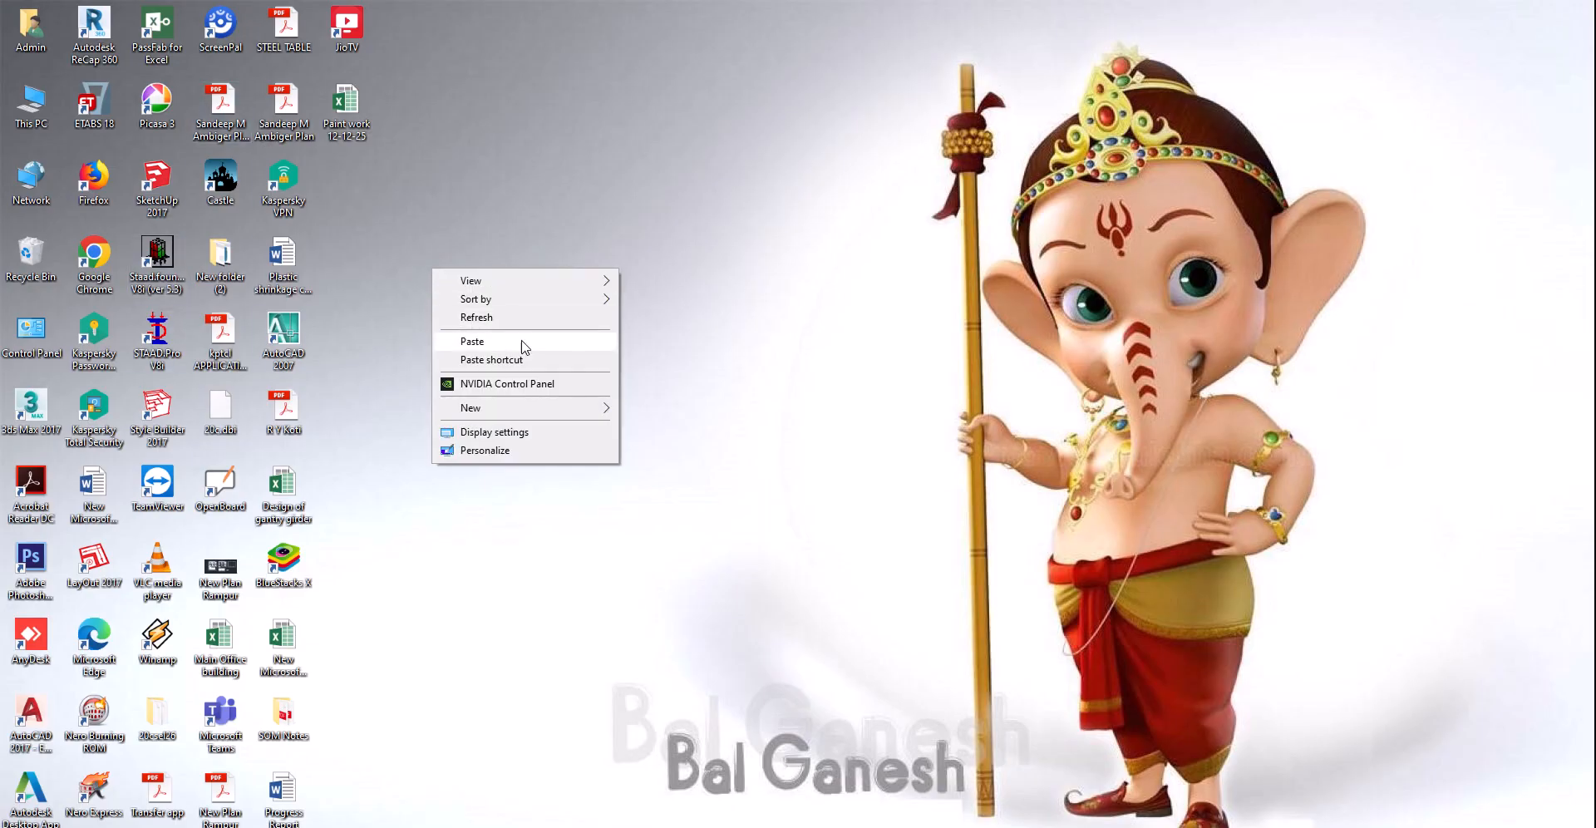
{"action": "mouse_move", "coordinate": [563, 409]}
{"action": "left_click", "coordinate": [694, 412]}
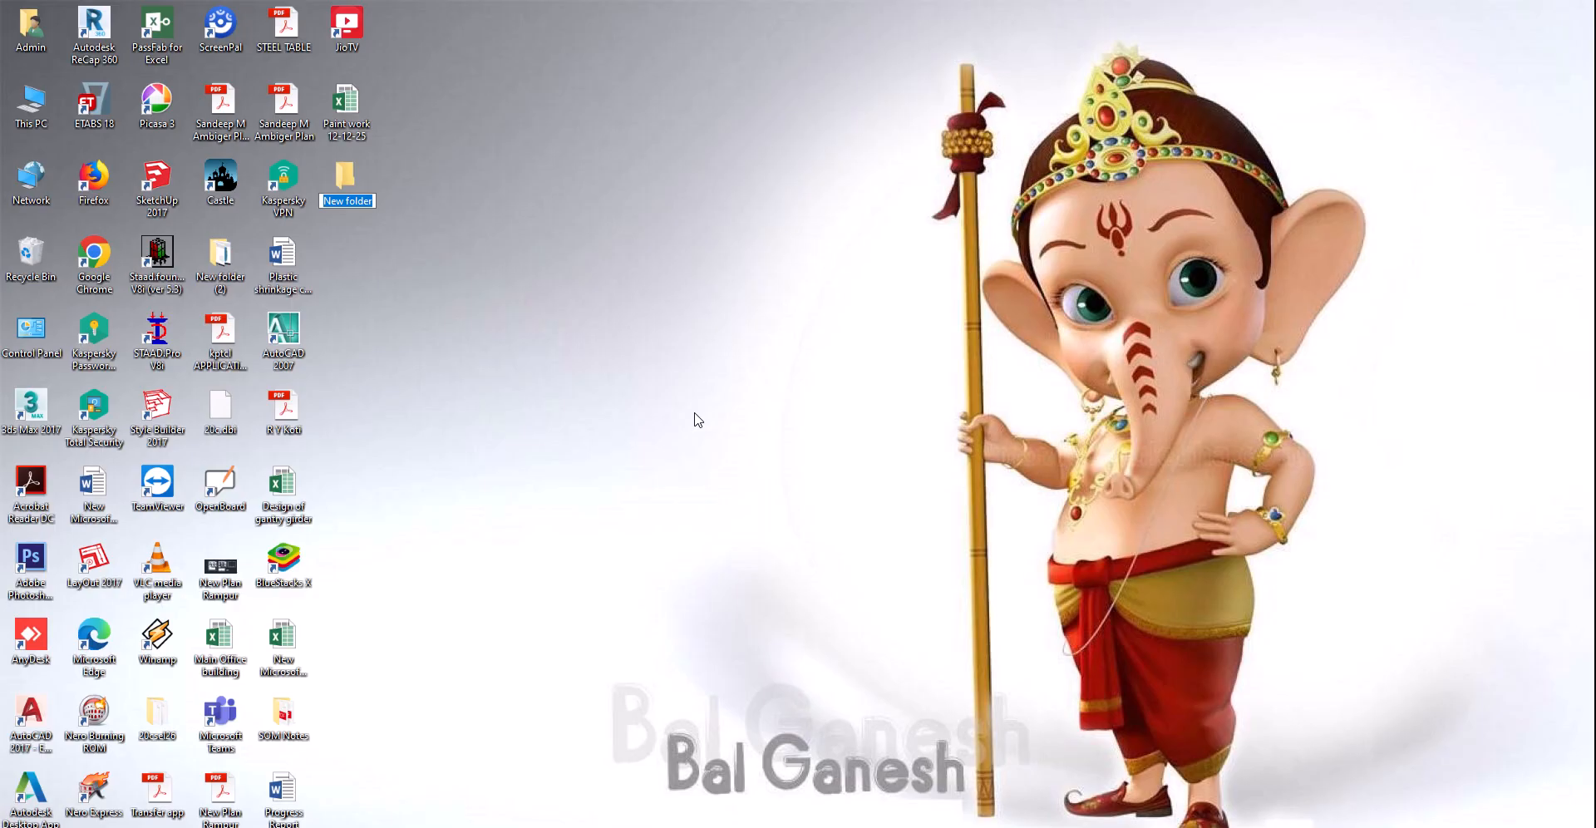
{"action": "type", "text": "Staad"}
{"action": "key", "text": "Return"}
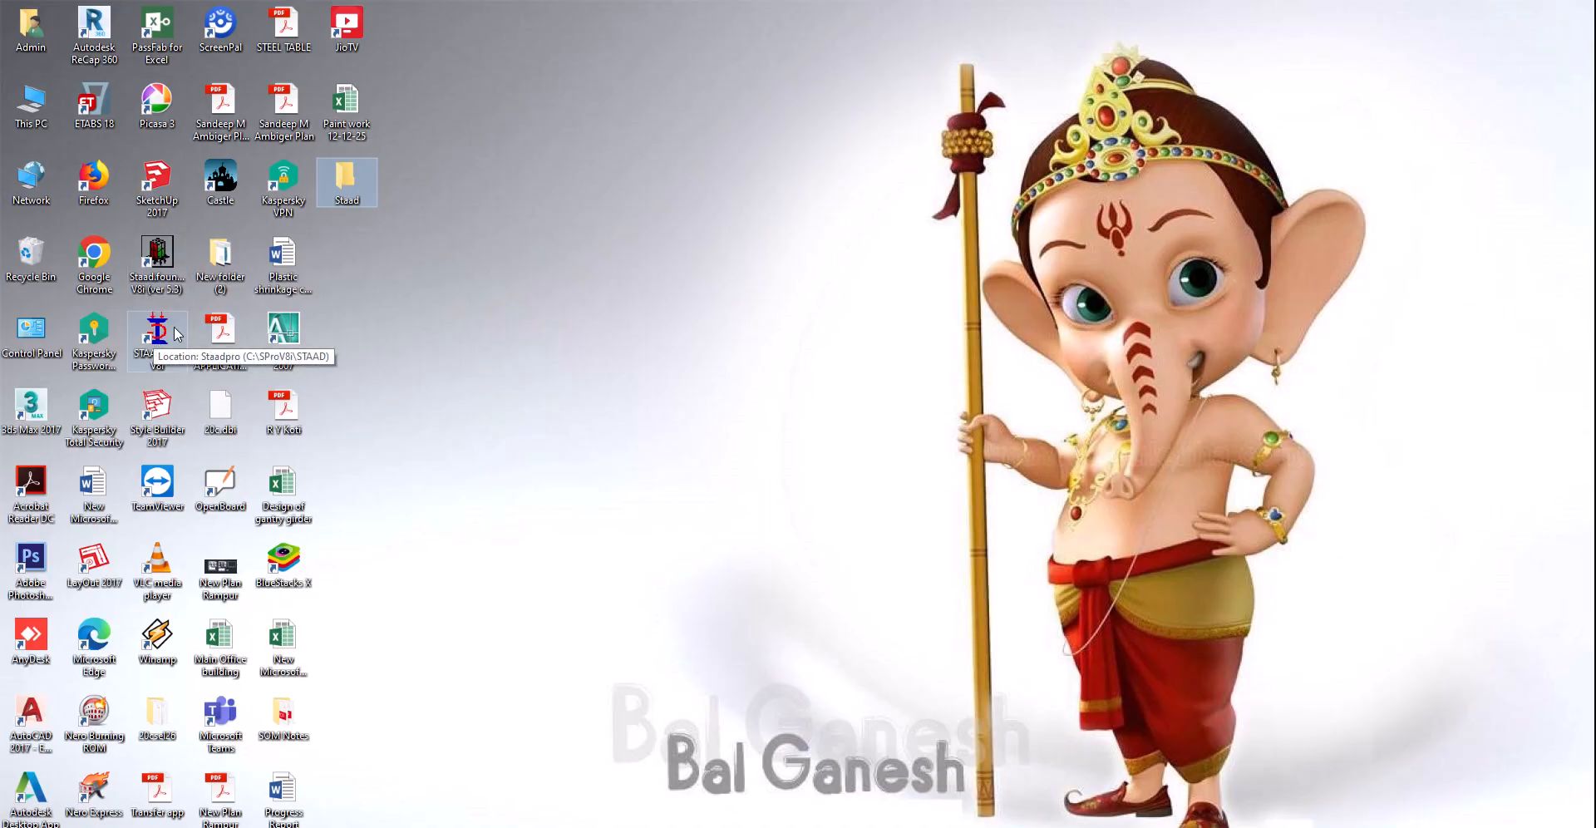
Launch STAAD.Pro V8i and start a new Space project with the file name Multistorey Building
{"action": "double_click", "coordinate": [175, 329]}
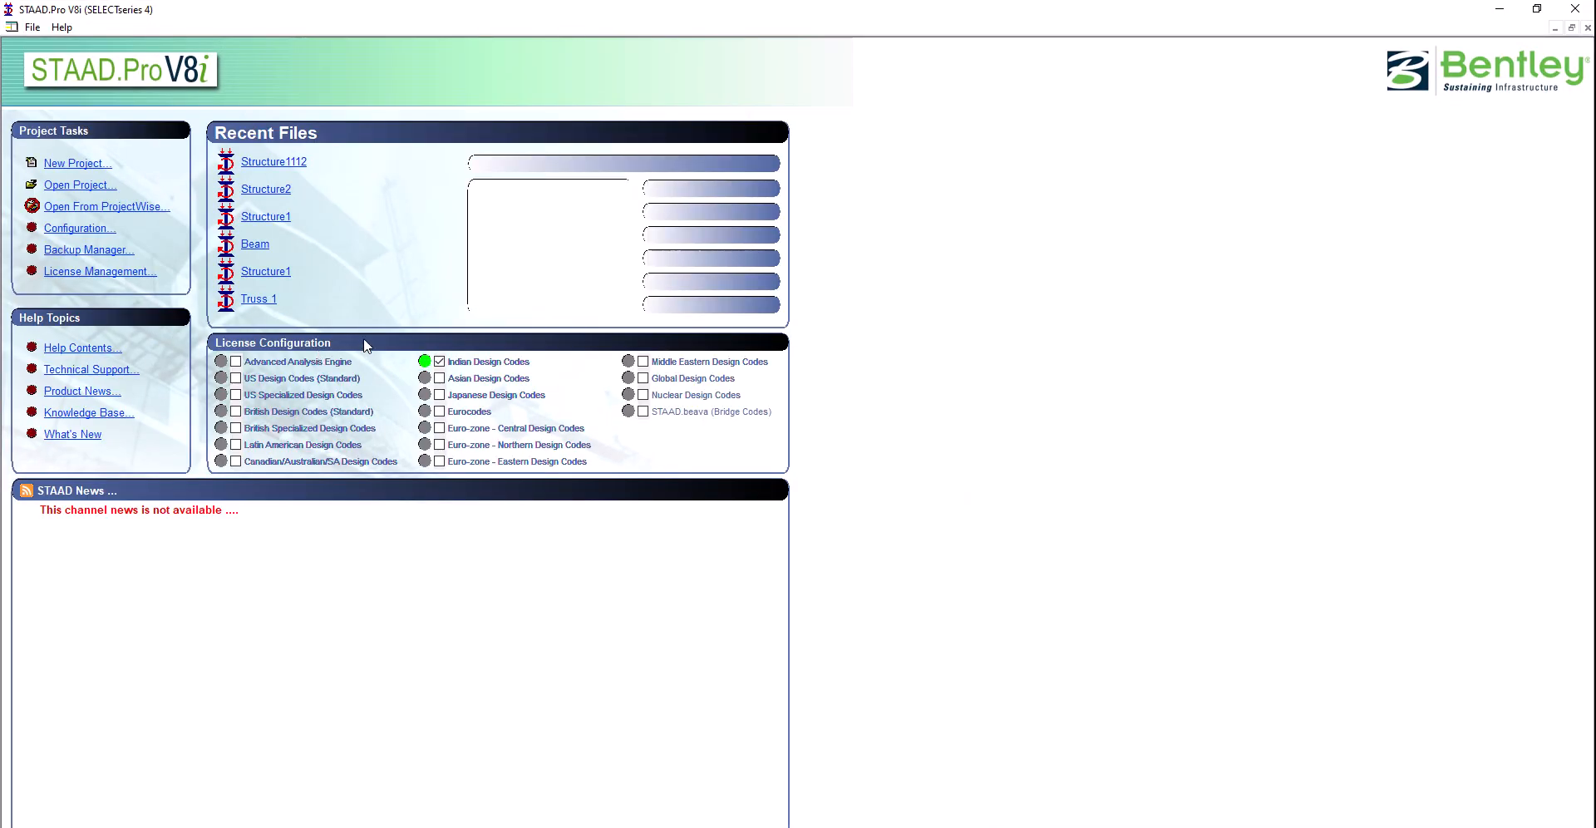
{"action": "left_click", "coordinate": [83, 164]}
{"action": "left_click", "coordinate": [626, 310]}
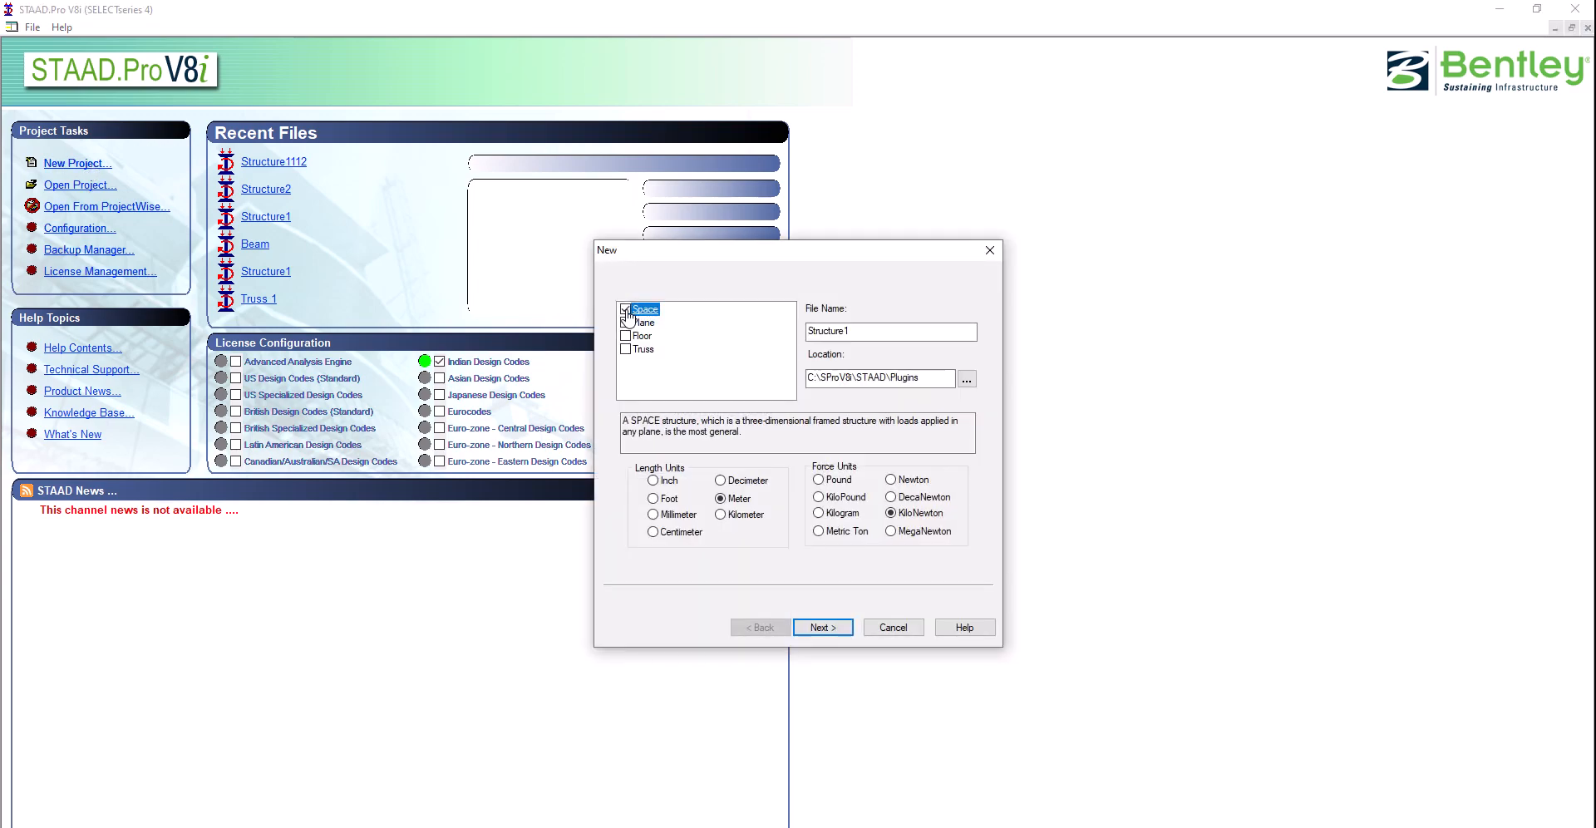
{"action": "key", "text": "Tab"}
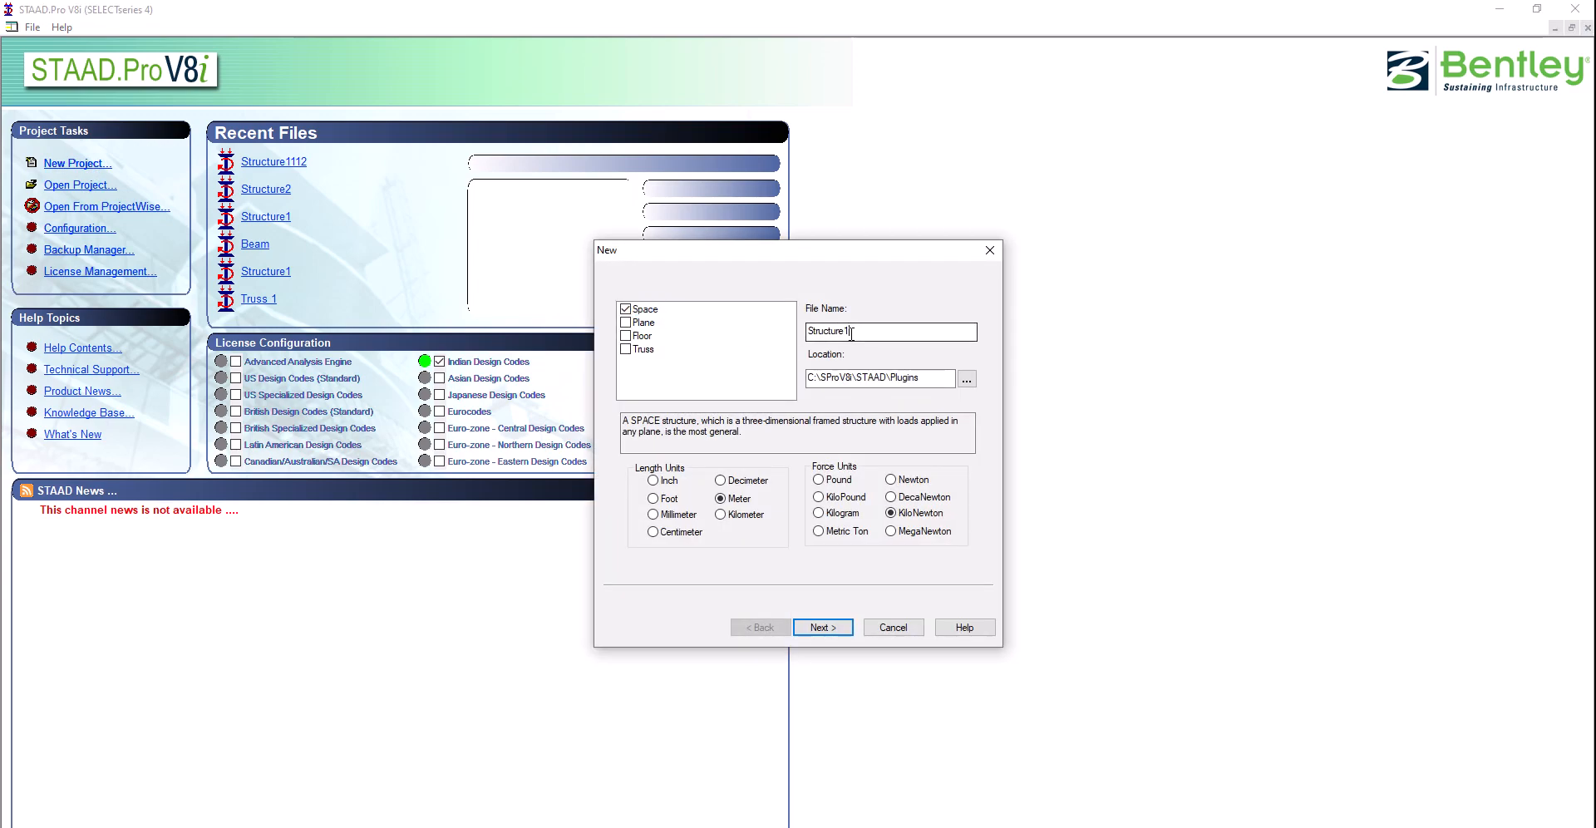
{"action": "type", "text": "Mult"}
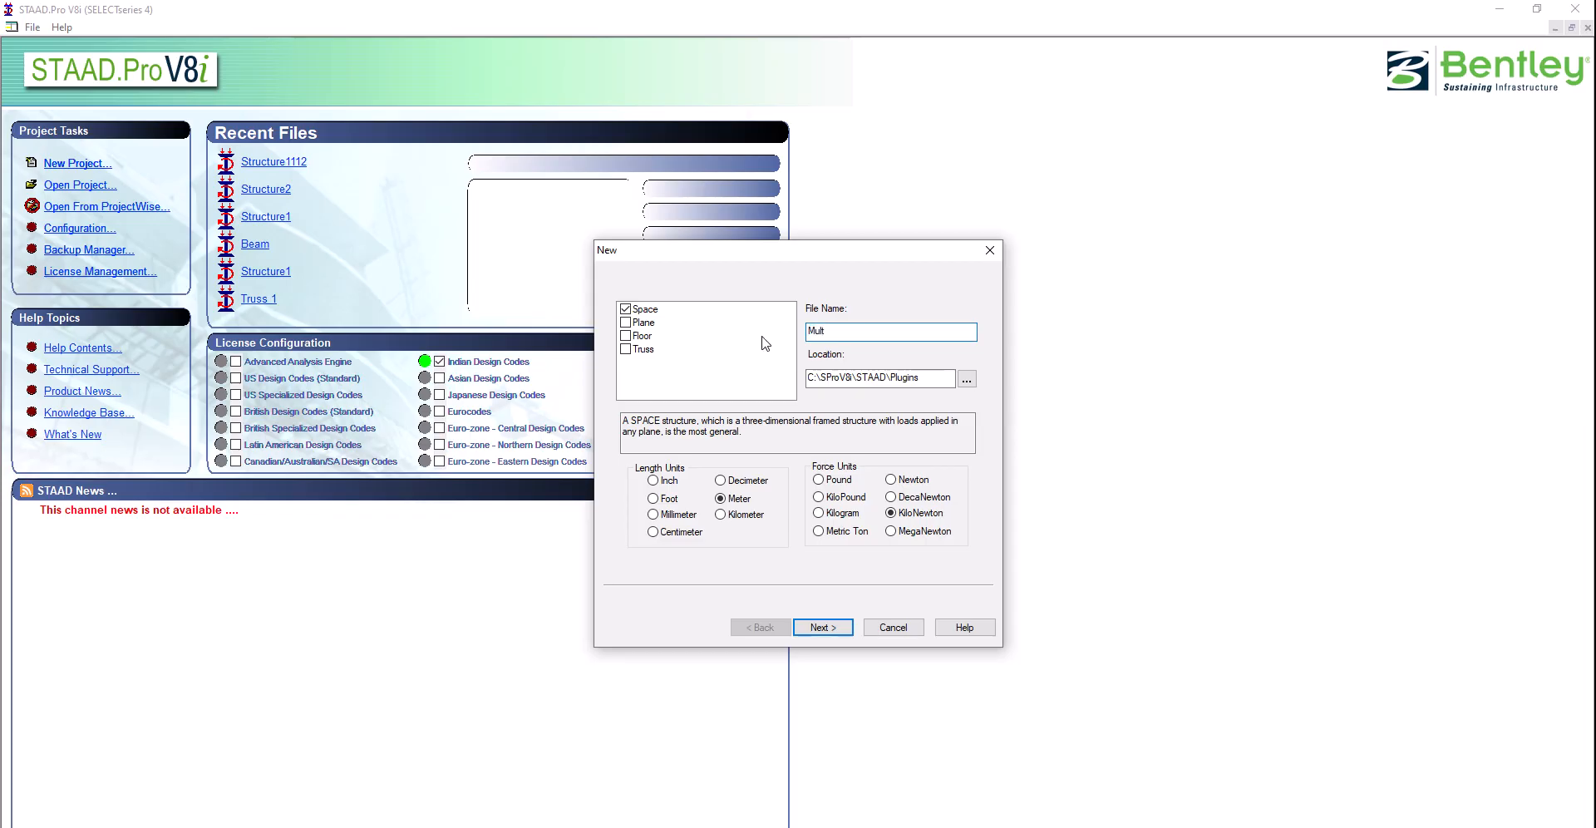
{"action": "type", "text": "istorey"}
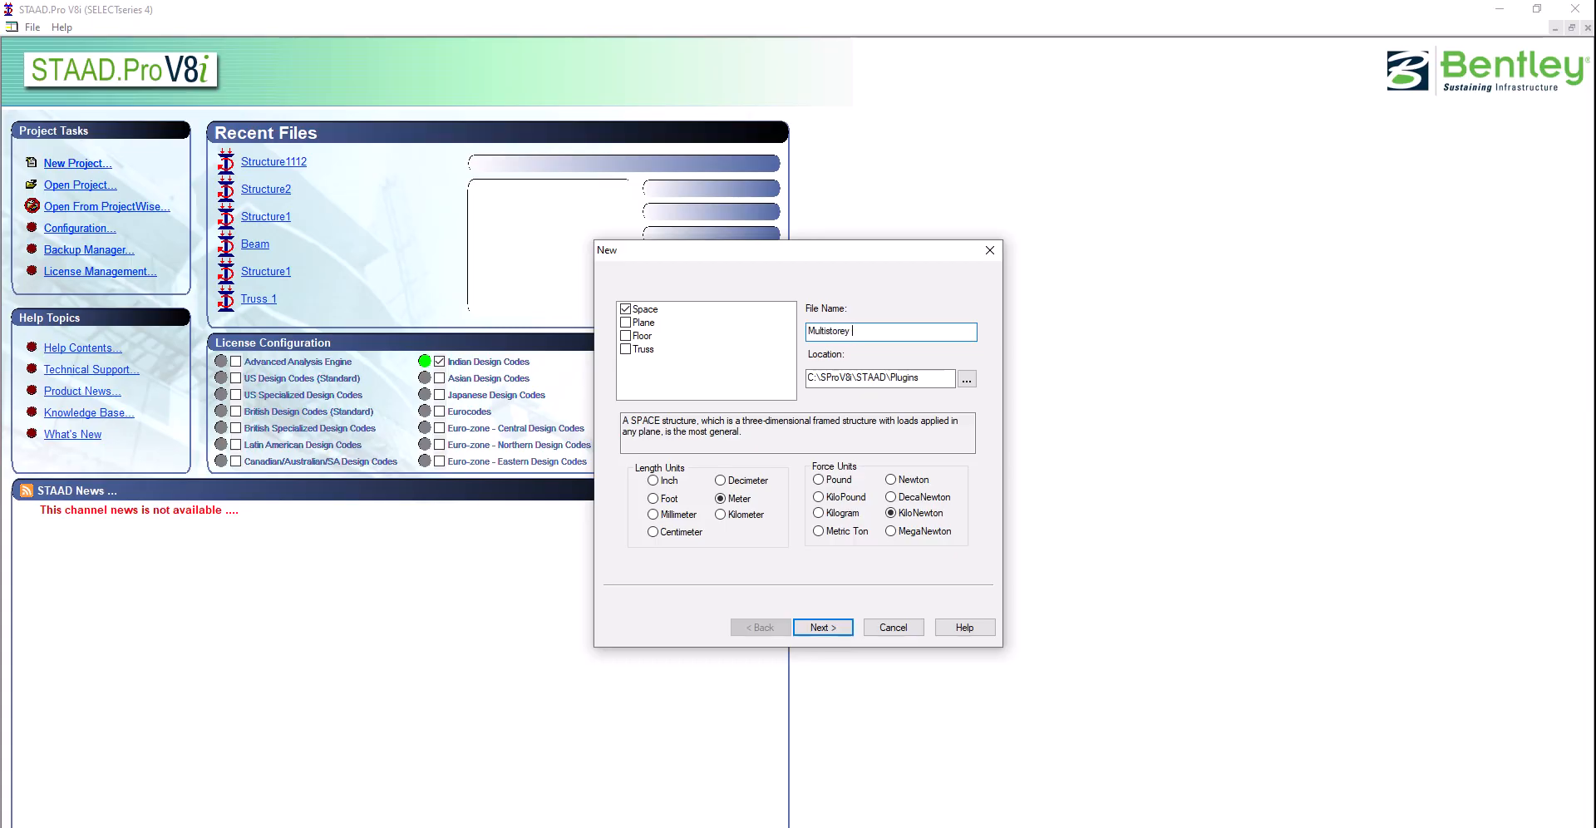
{"action": "type", "text": " Bui"}
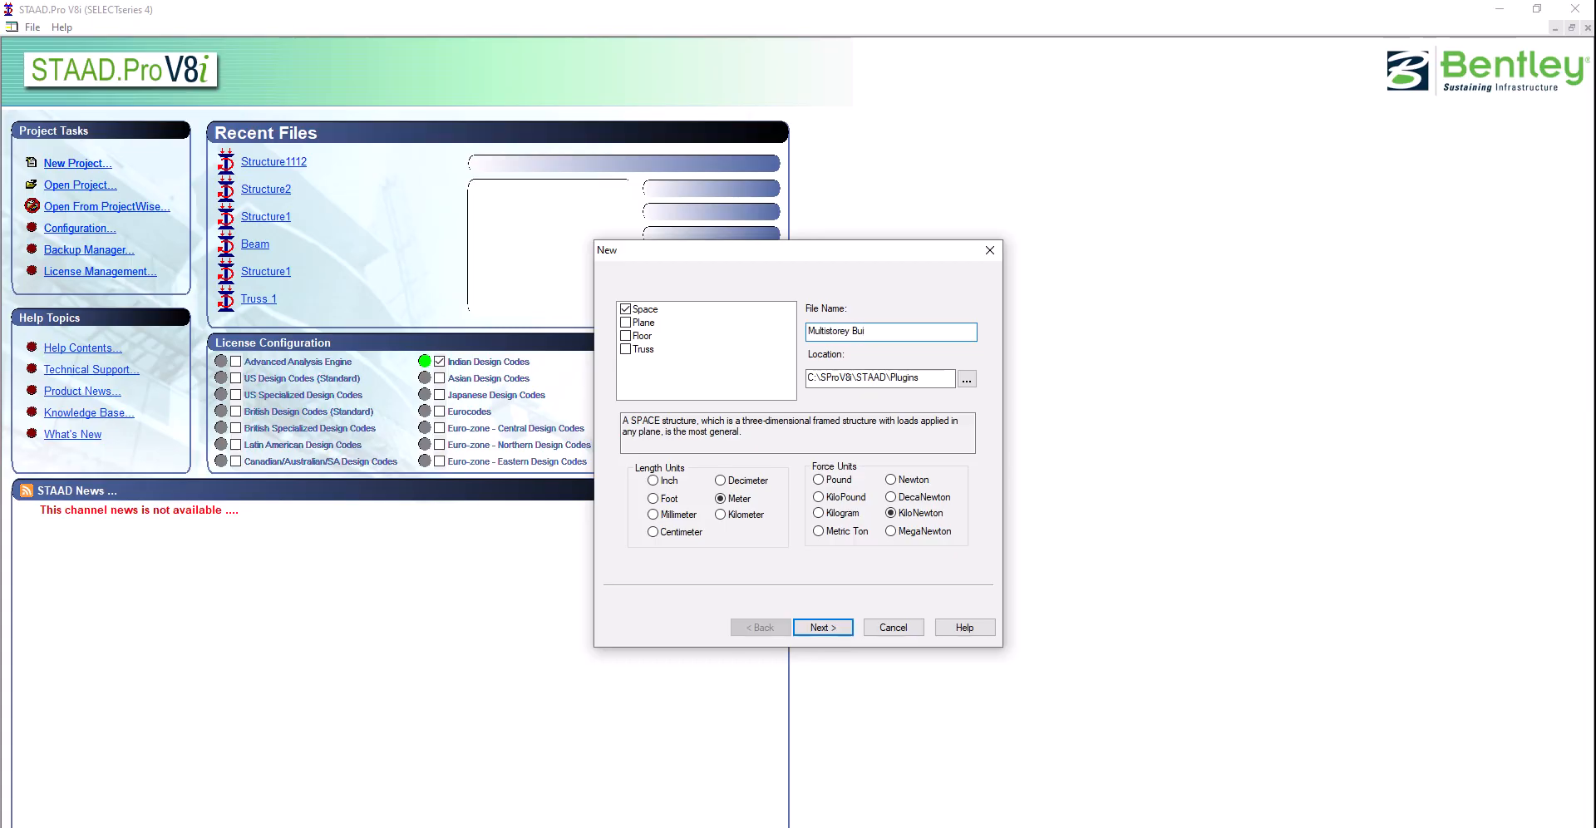
{"action": "type", "text": "lding"}
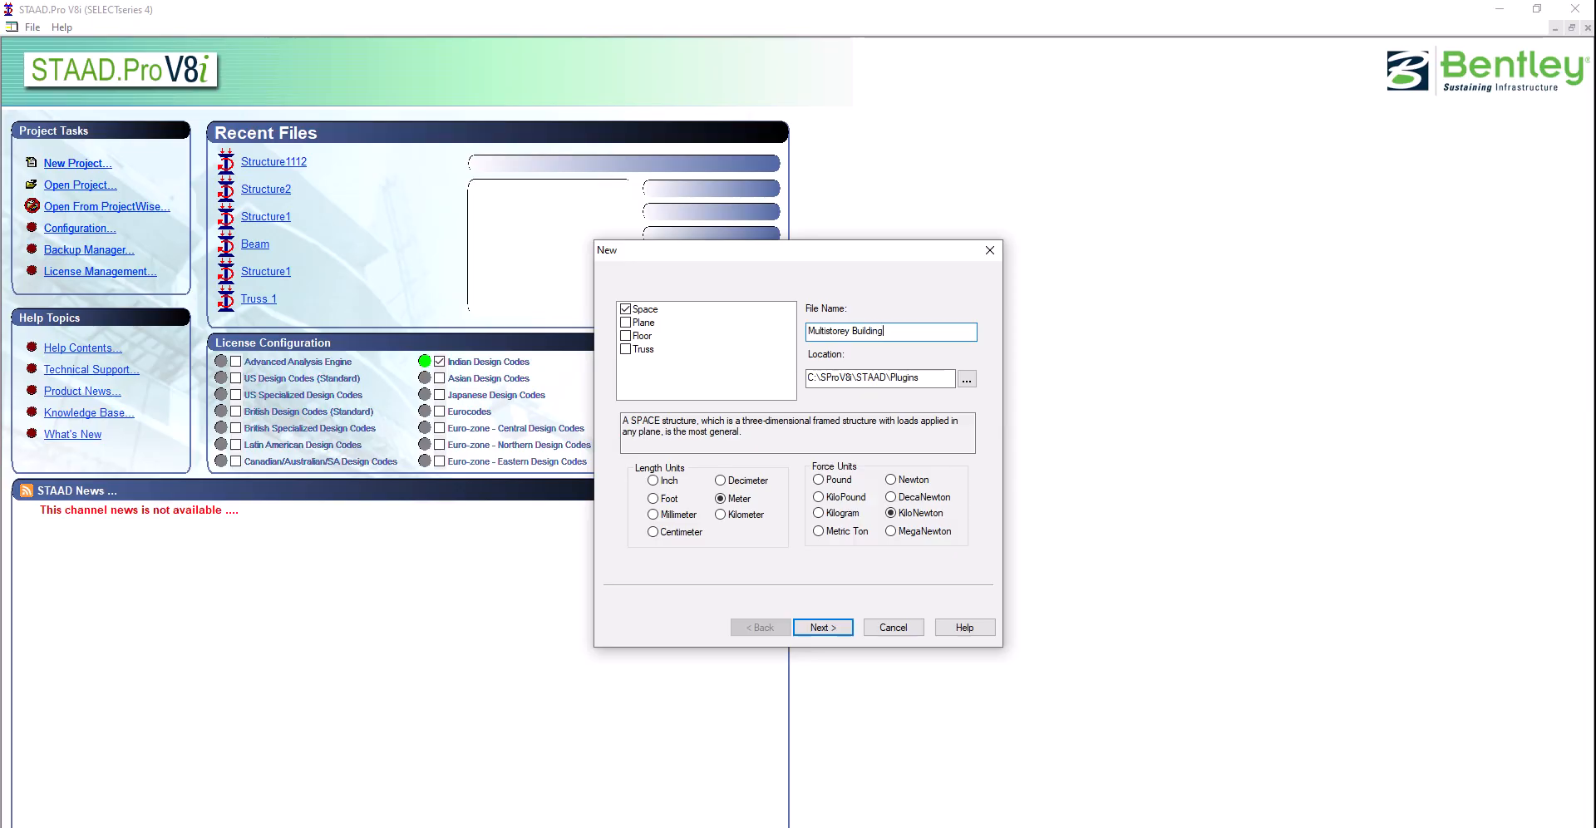
Set the new project's location to the Staad folder on the desktop
{"action": "left_click", "coordinate": [966, 379]}
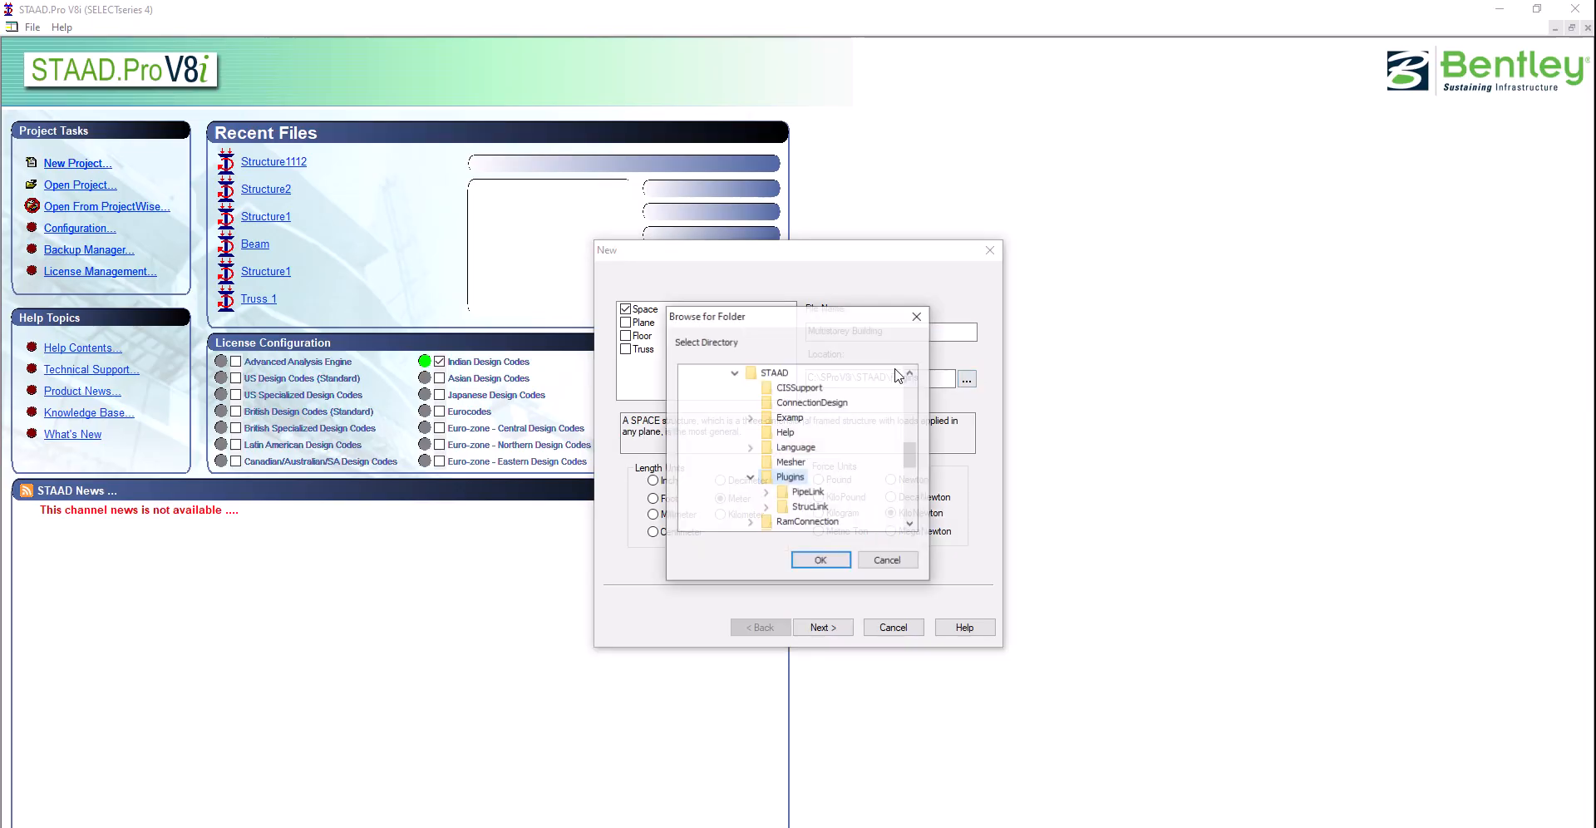
{"action": "scroll", "coordinate": [798, 411], "scroll_direction": "up", "scroll_amount": 10}
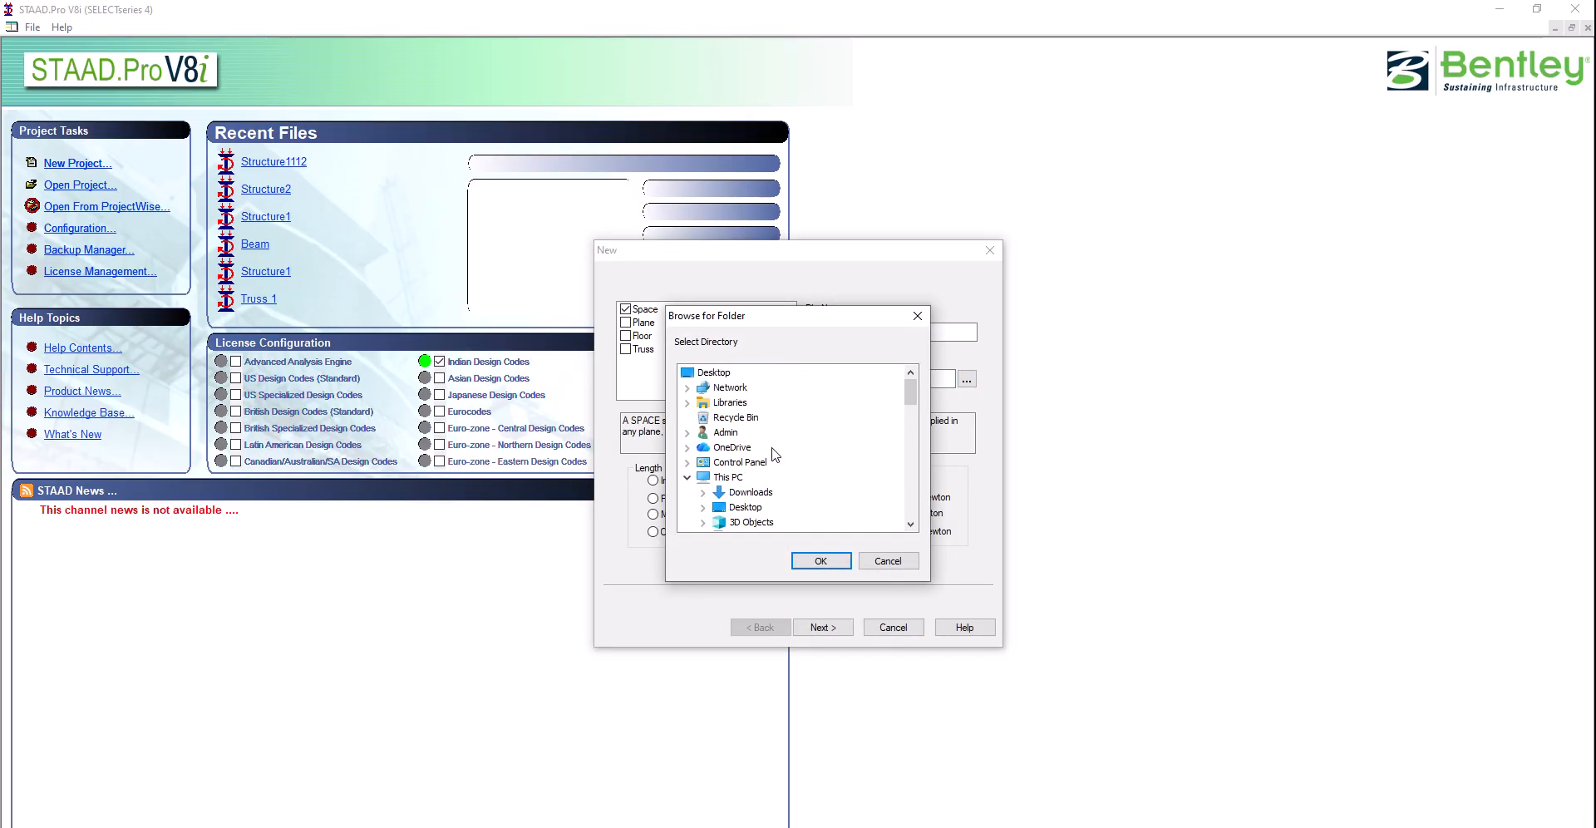
{"action": "left_click", "coordinate": [686, 477]}
{"action": "scroll", "coordinate": [748, 482], "scroll_direction": "down", "scroll_amount": 1}
{"action": "left_click", "coordinate": [738, 522]}
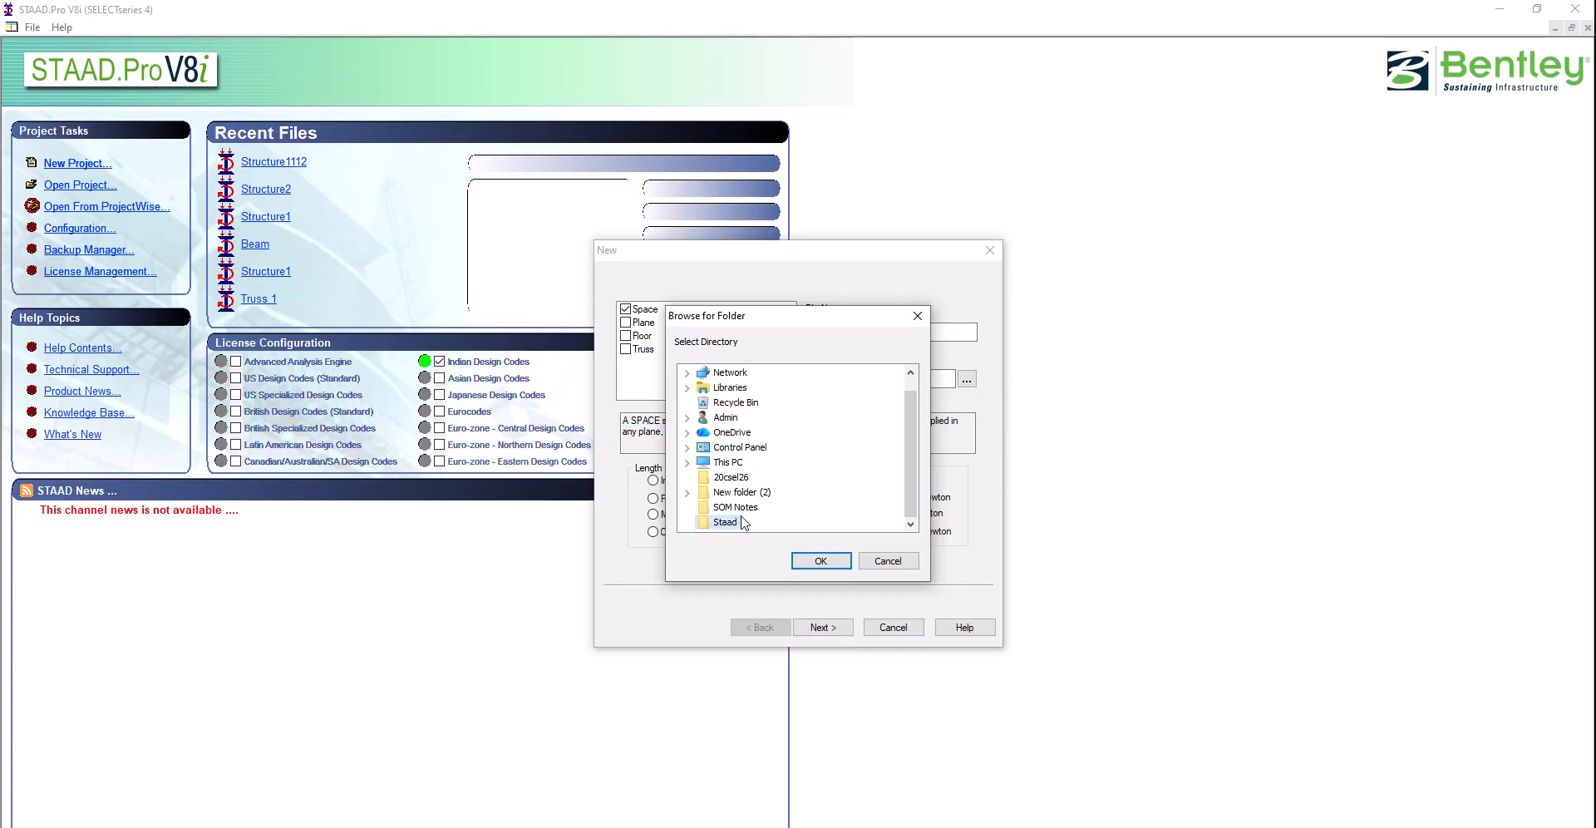
{"action": "left_click", "coordinate": [821, 561]}
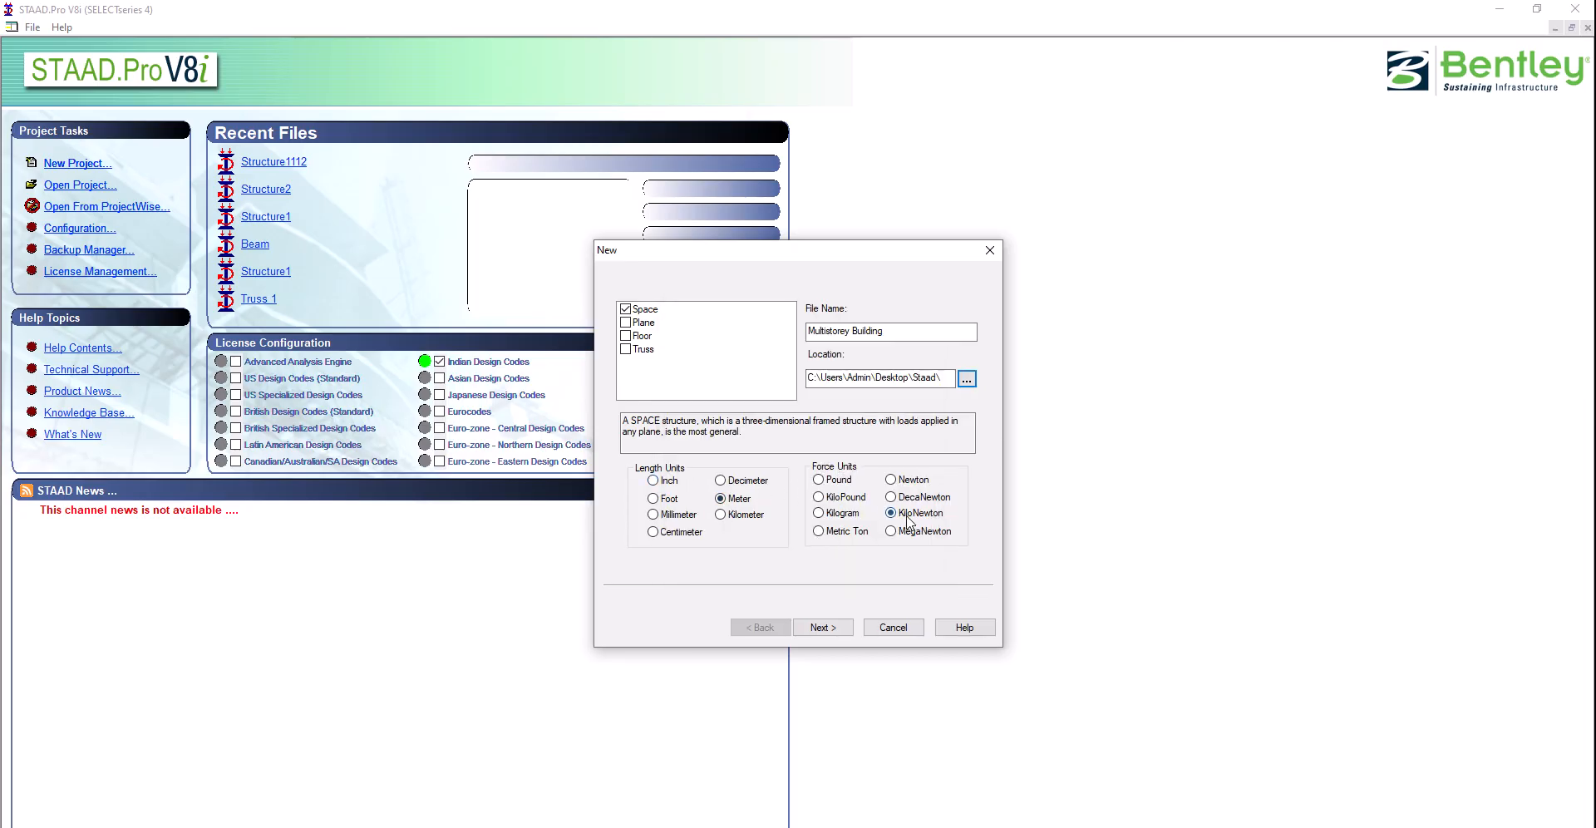
Finish creating the project in metres and kilonewtons with Add Beam as the starting task, and close the Snap Node/Beam dialog
{"action": "left_click", "coordinate": [822, 627]}
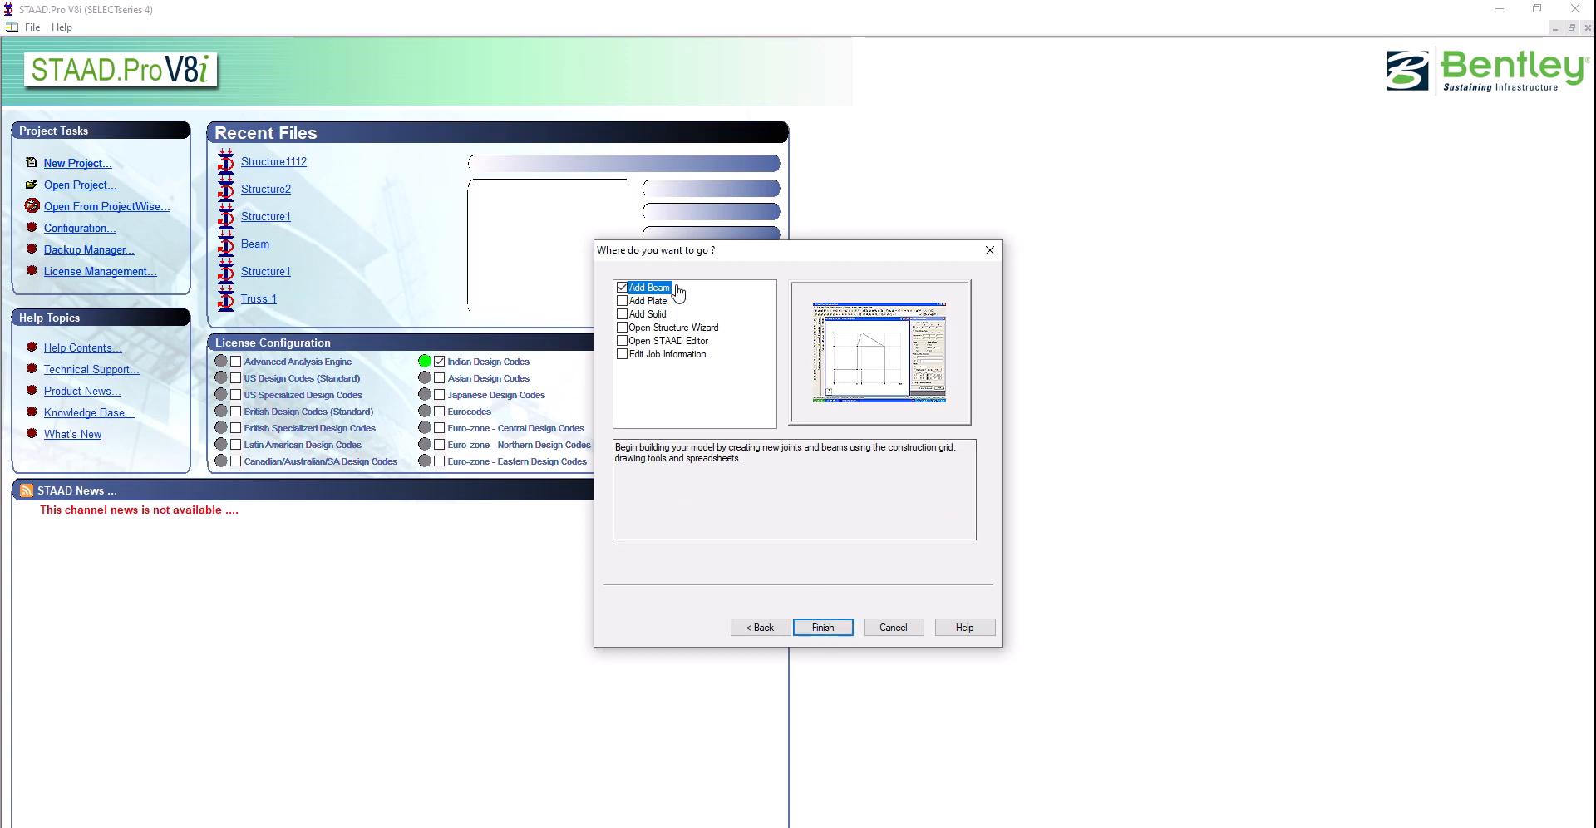
{"action": "left_click", "coordinate": [832, 625]}
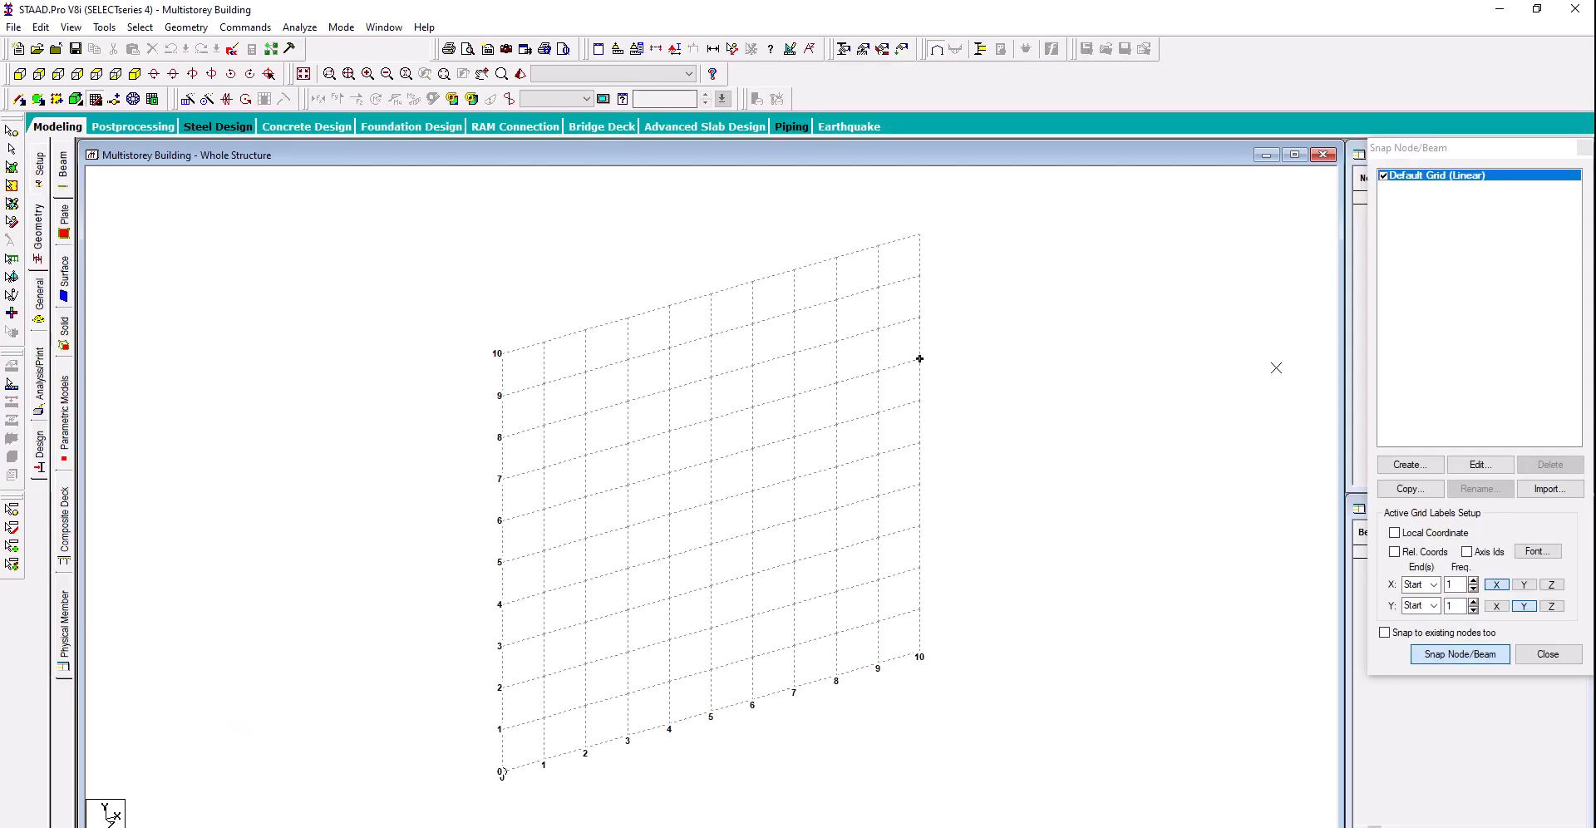
{"action": "left_click_drag", "start_coordinate": [1409, 154], "coordinate": [1091, 245]}
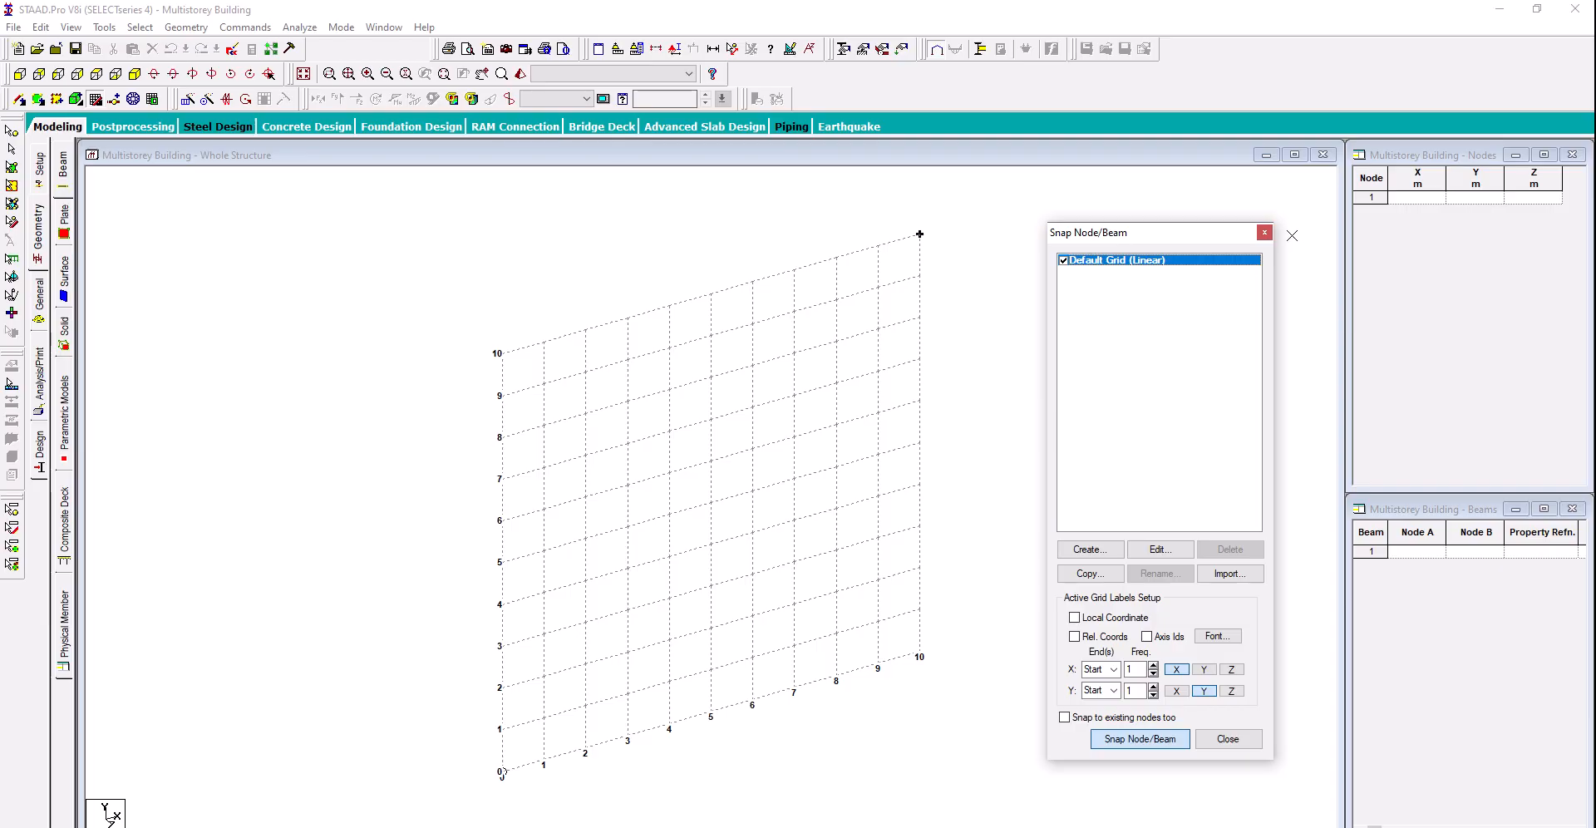
{"action": "left_click", "coordinate": [1264, 233]}
{"action": "left_click", "coordinate": [1405, 200]}
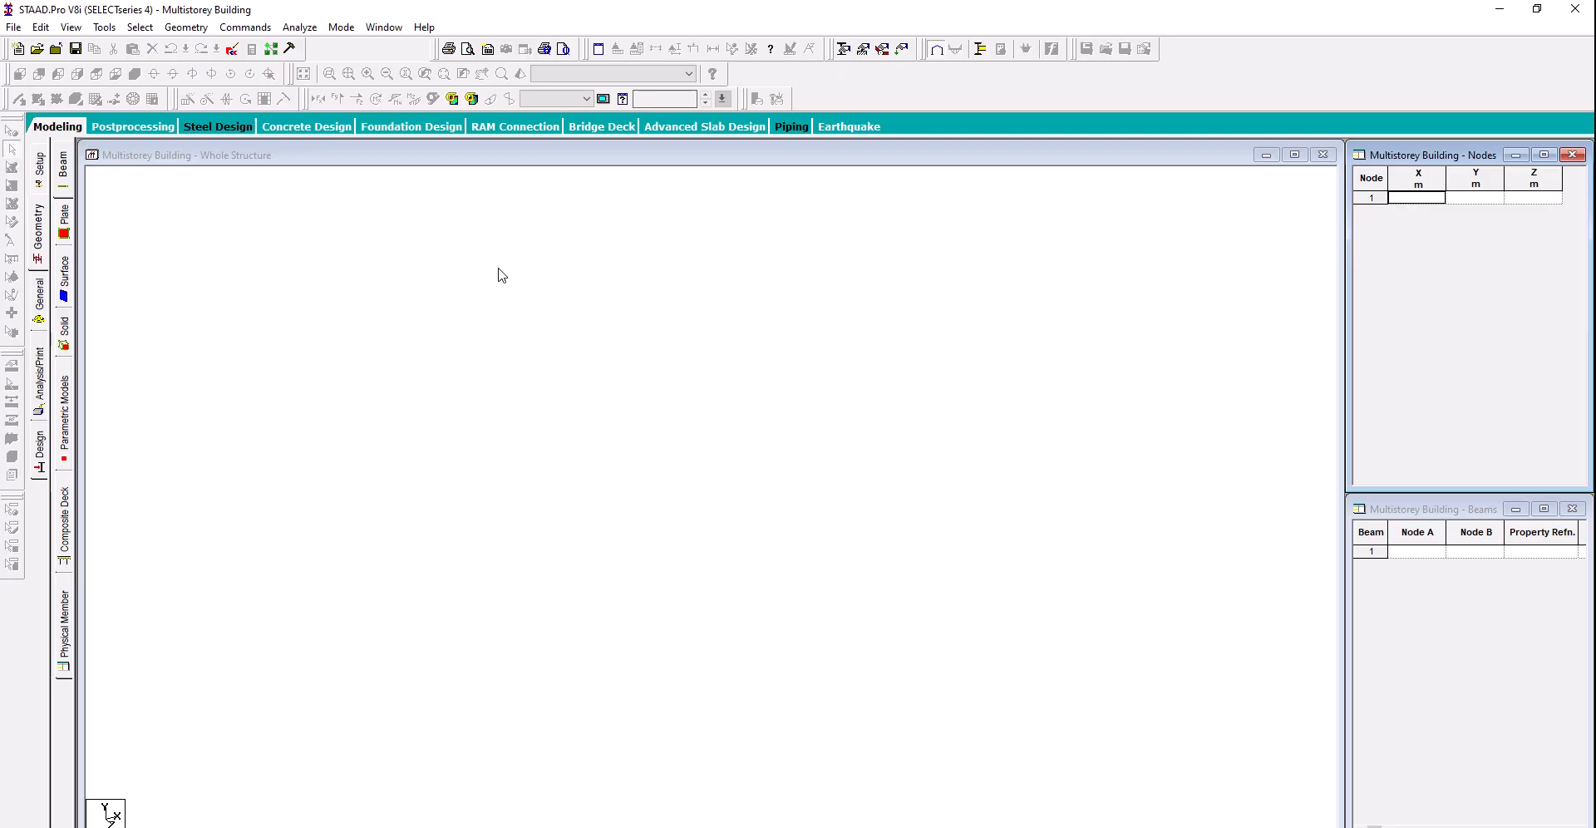
{"action": "left_click", "coordinate": [202, 162]}
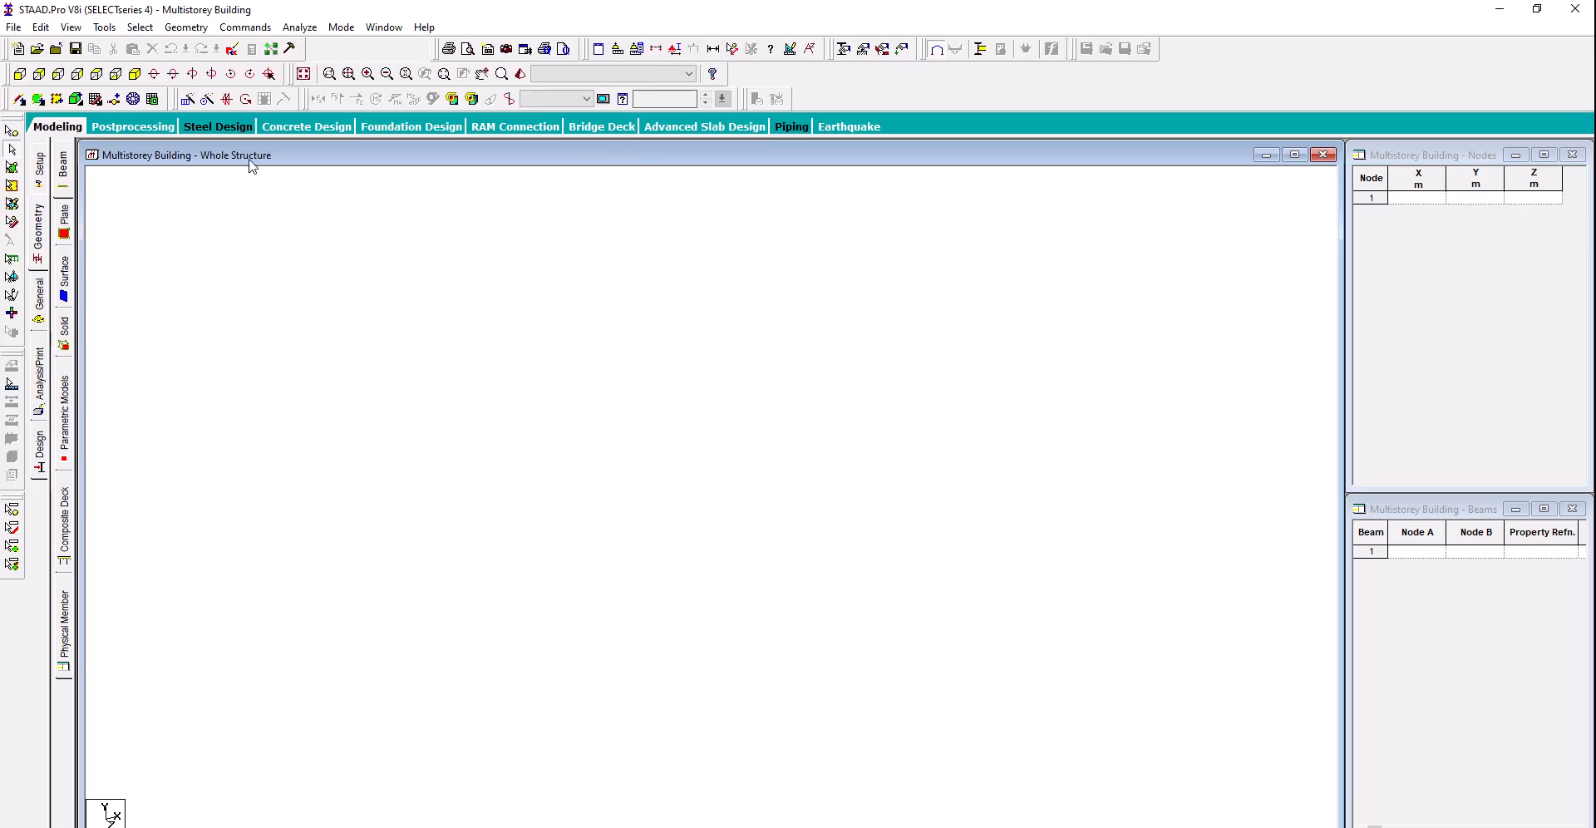
{"action": "left_click", "coordinate": [187, 99]}
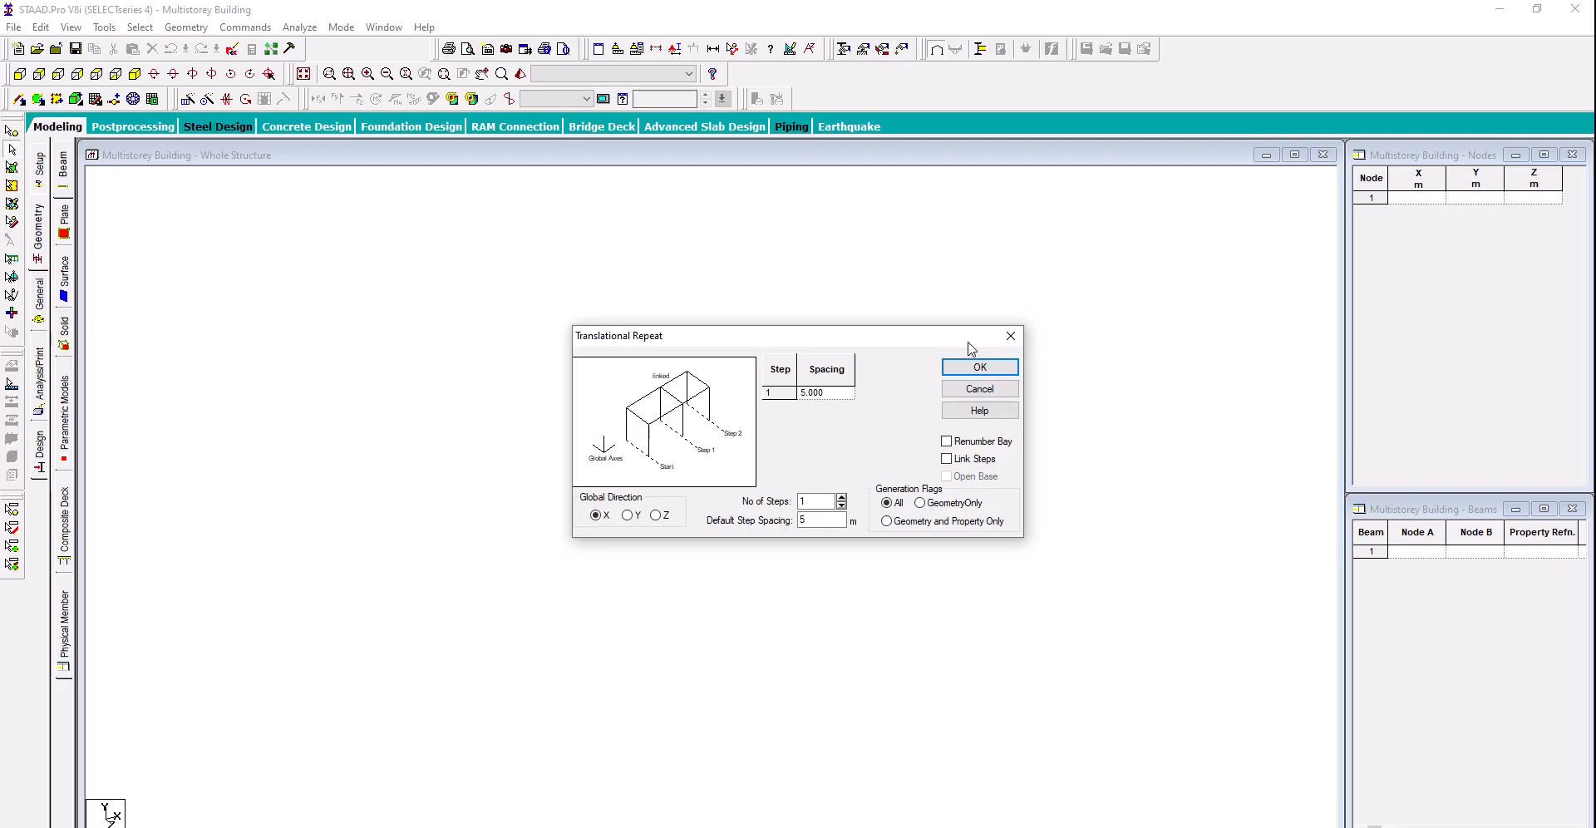
{"action": "left_click", "coordinate": [1011, 336]}
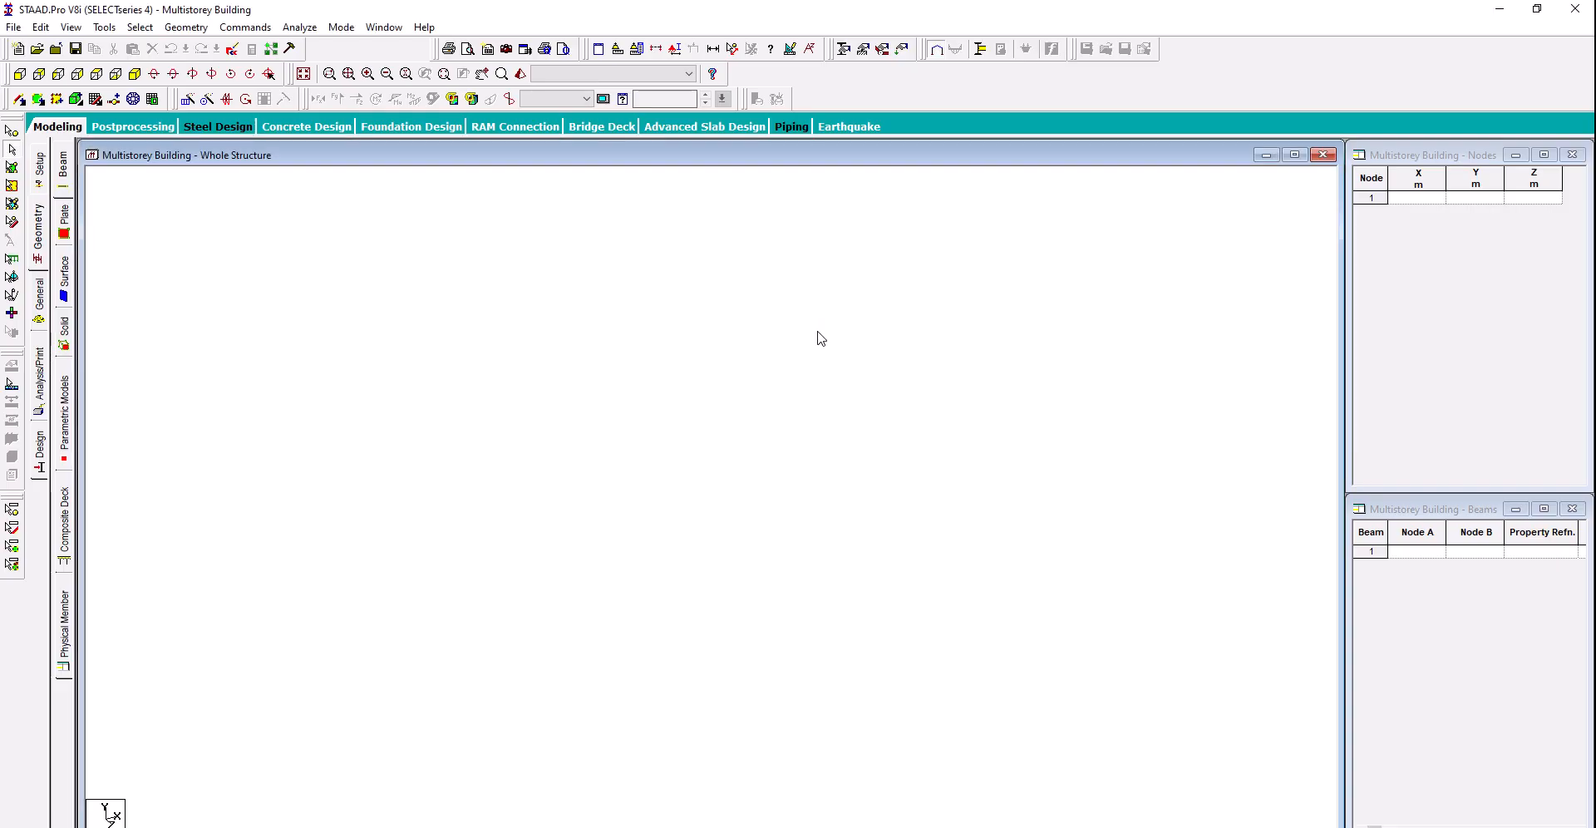
Run the Structure Wizard and set its prototype model type to Frame Models
{"action": "left_click", "coordinate": [186, 27]}
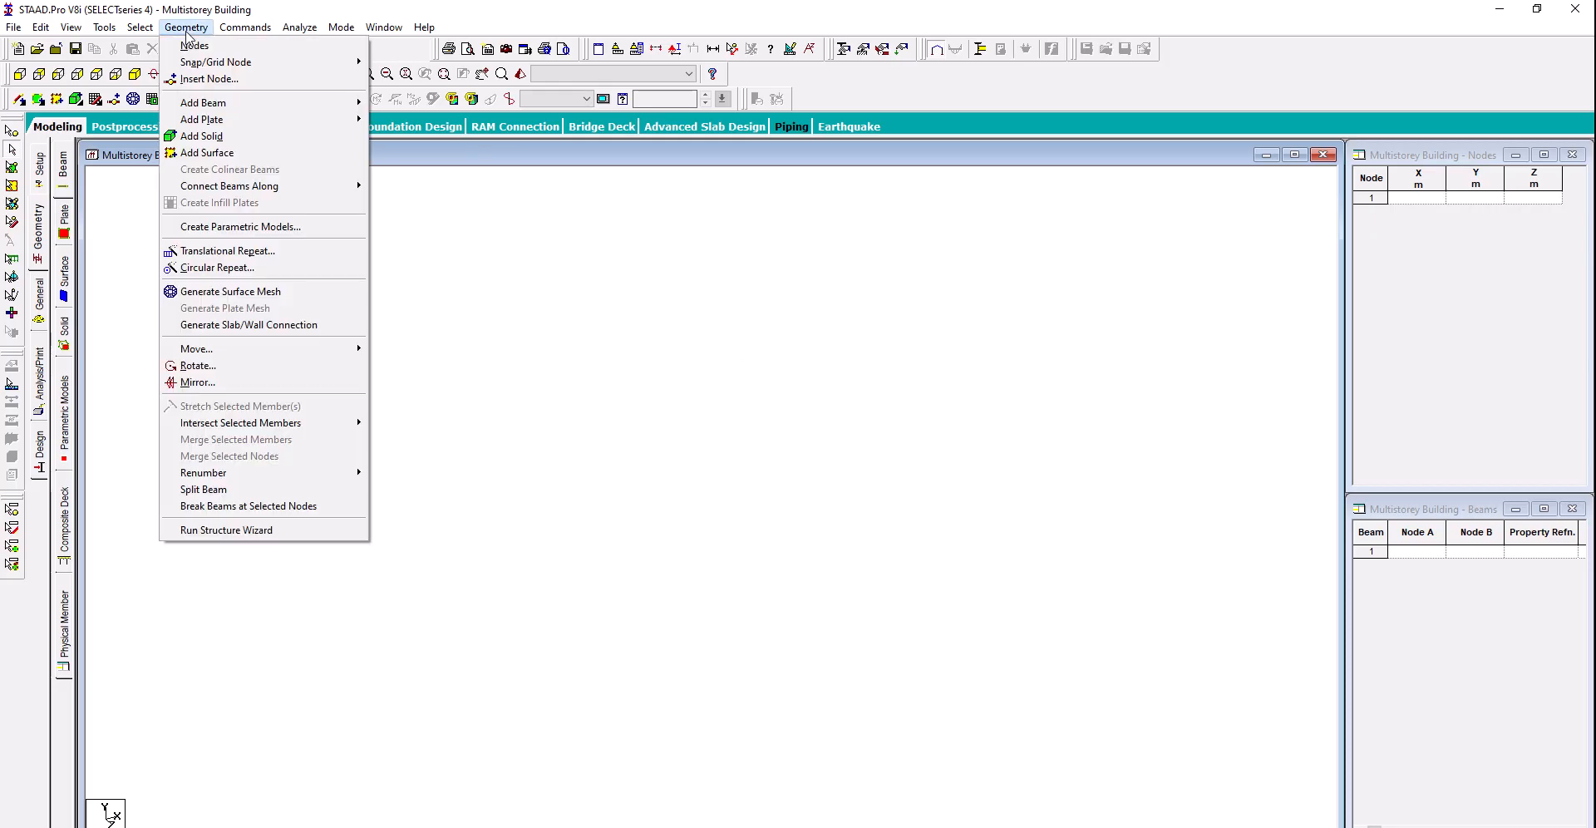
{"action": "left_click", "coordinate": [265, 529]}
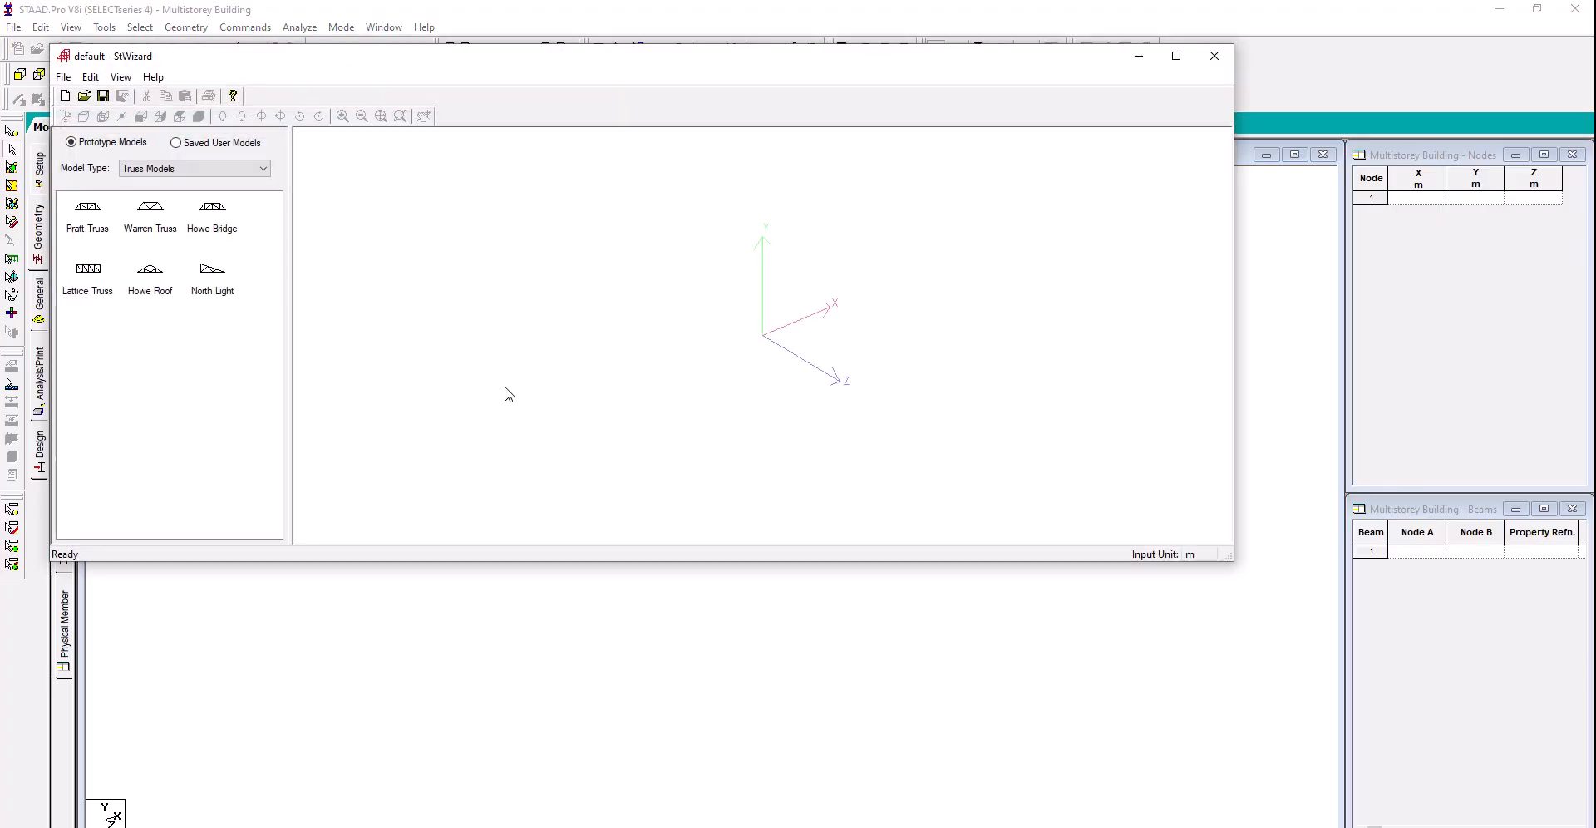
{"action": "left_click_drag", "start_coordinate": [440, 60], "coordinate": [520, 102]}
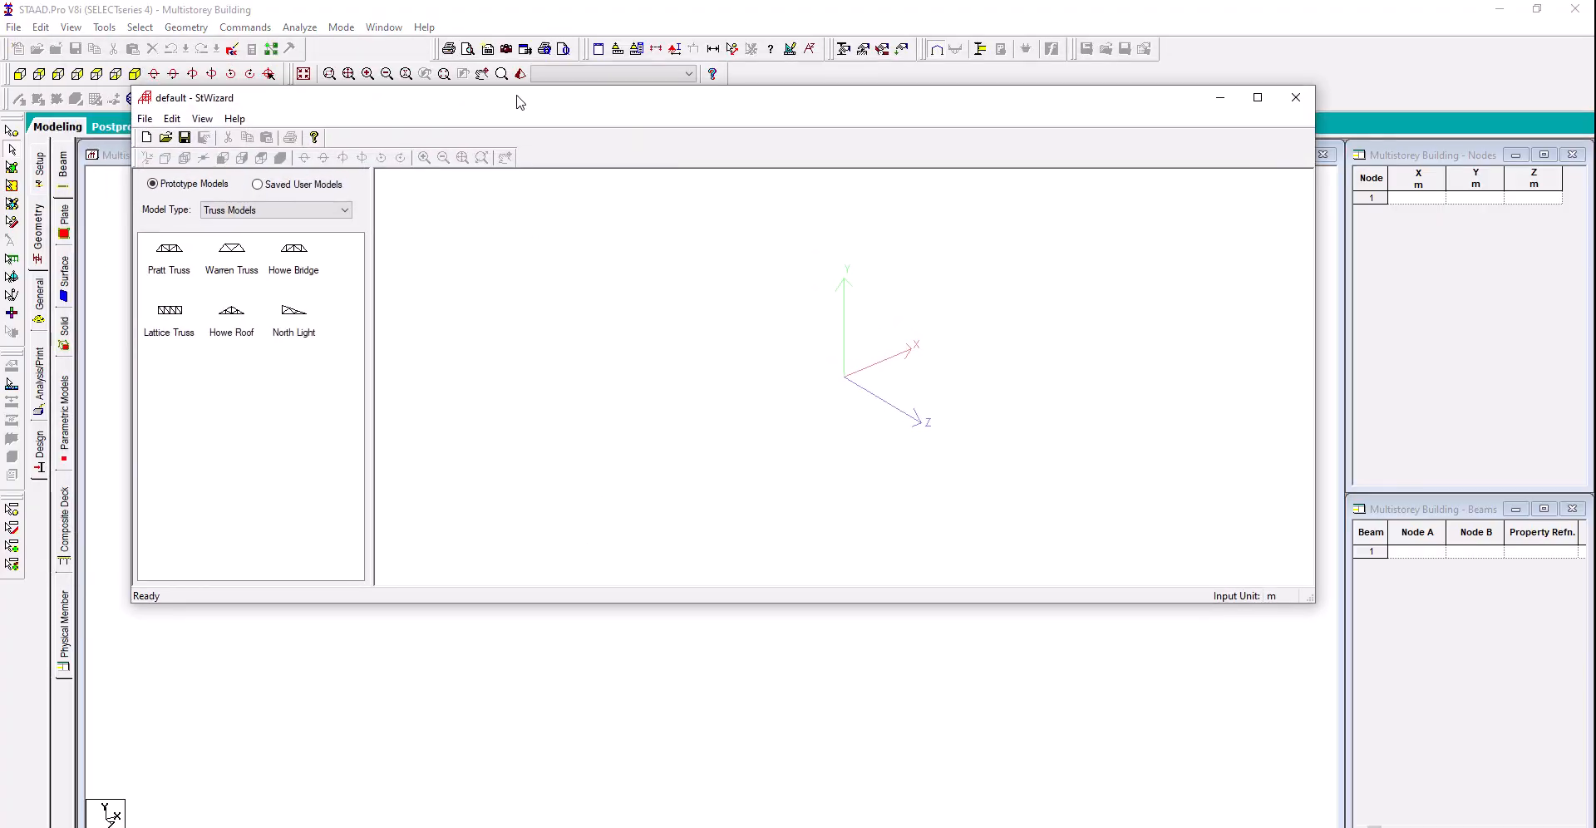
{"action": "left_click", "coordinate": [274, 213]}
{"action": "left_click", "coordinate": [269, 237]}
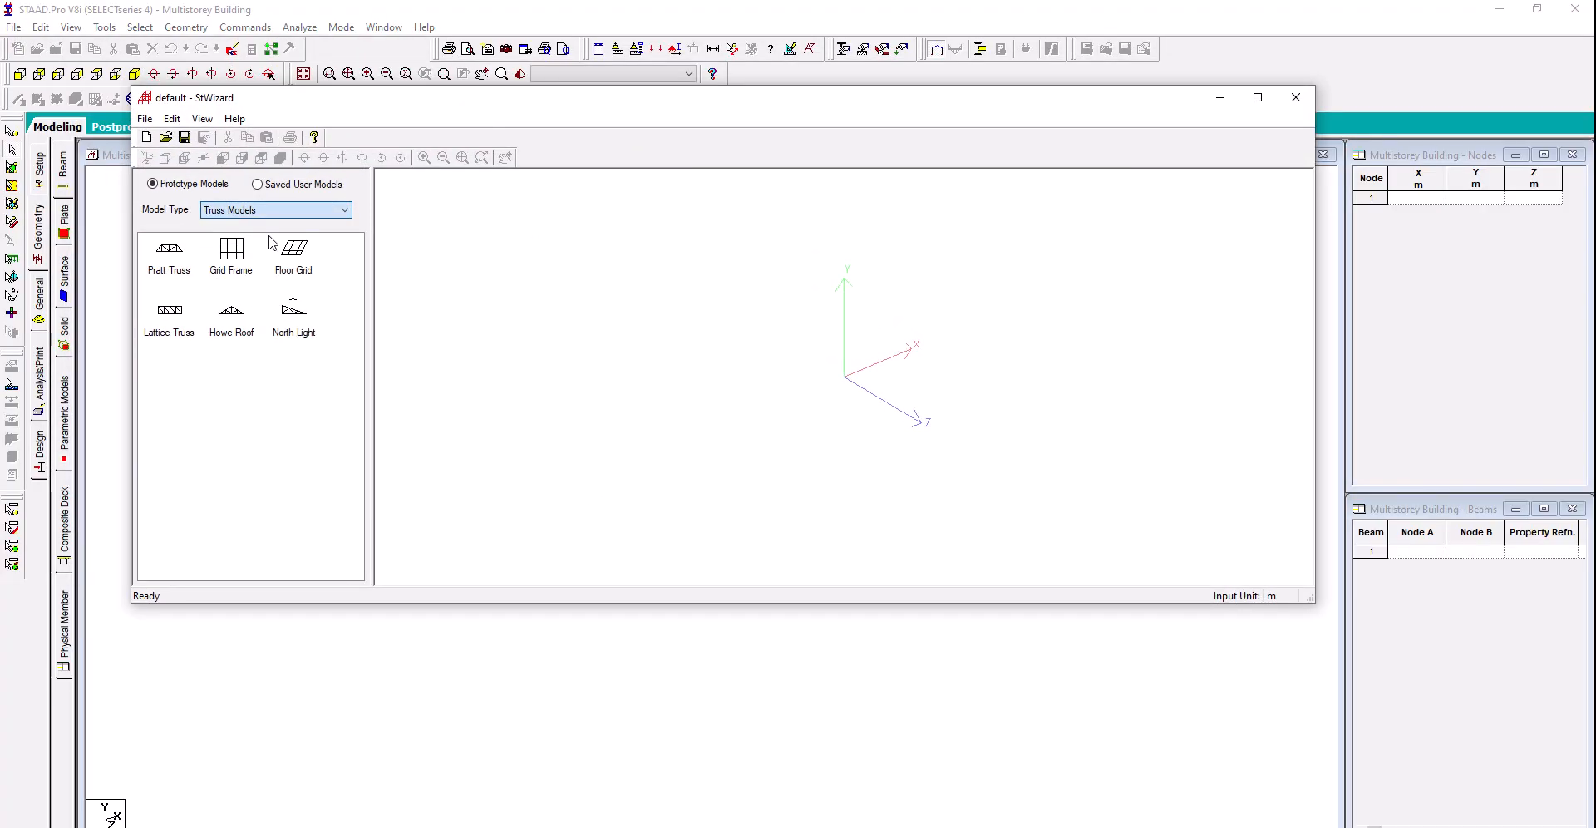
{"action": "left_click", "coordinate": [187, 271]}
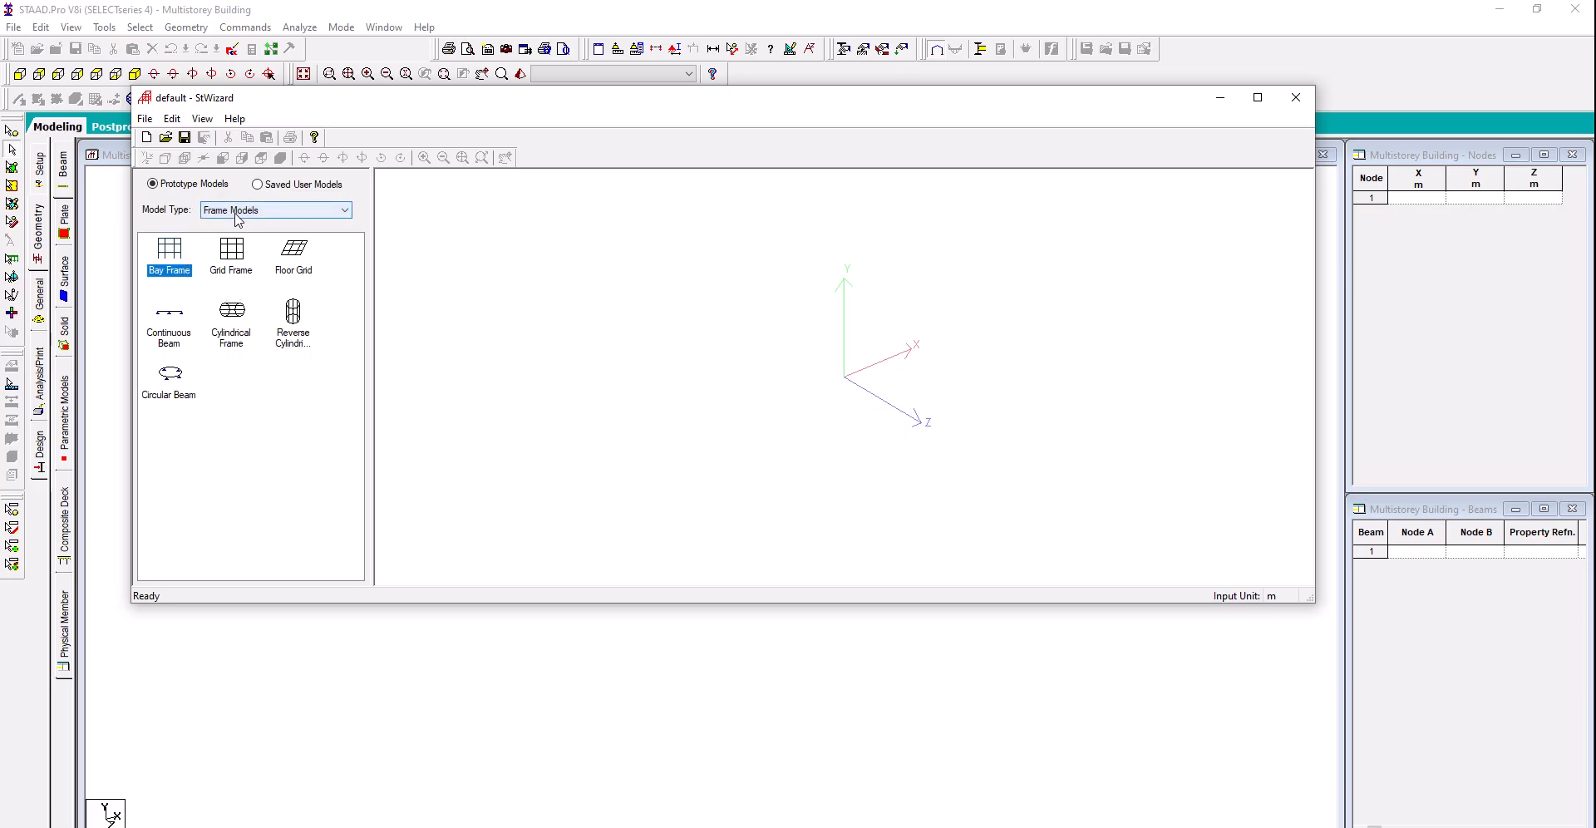
{"action": "double_click", "coordinate": [177, 264]}
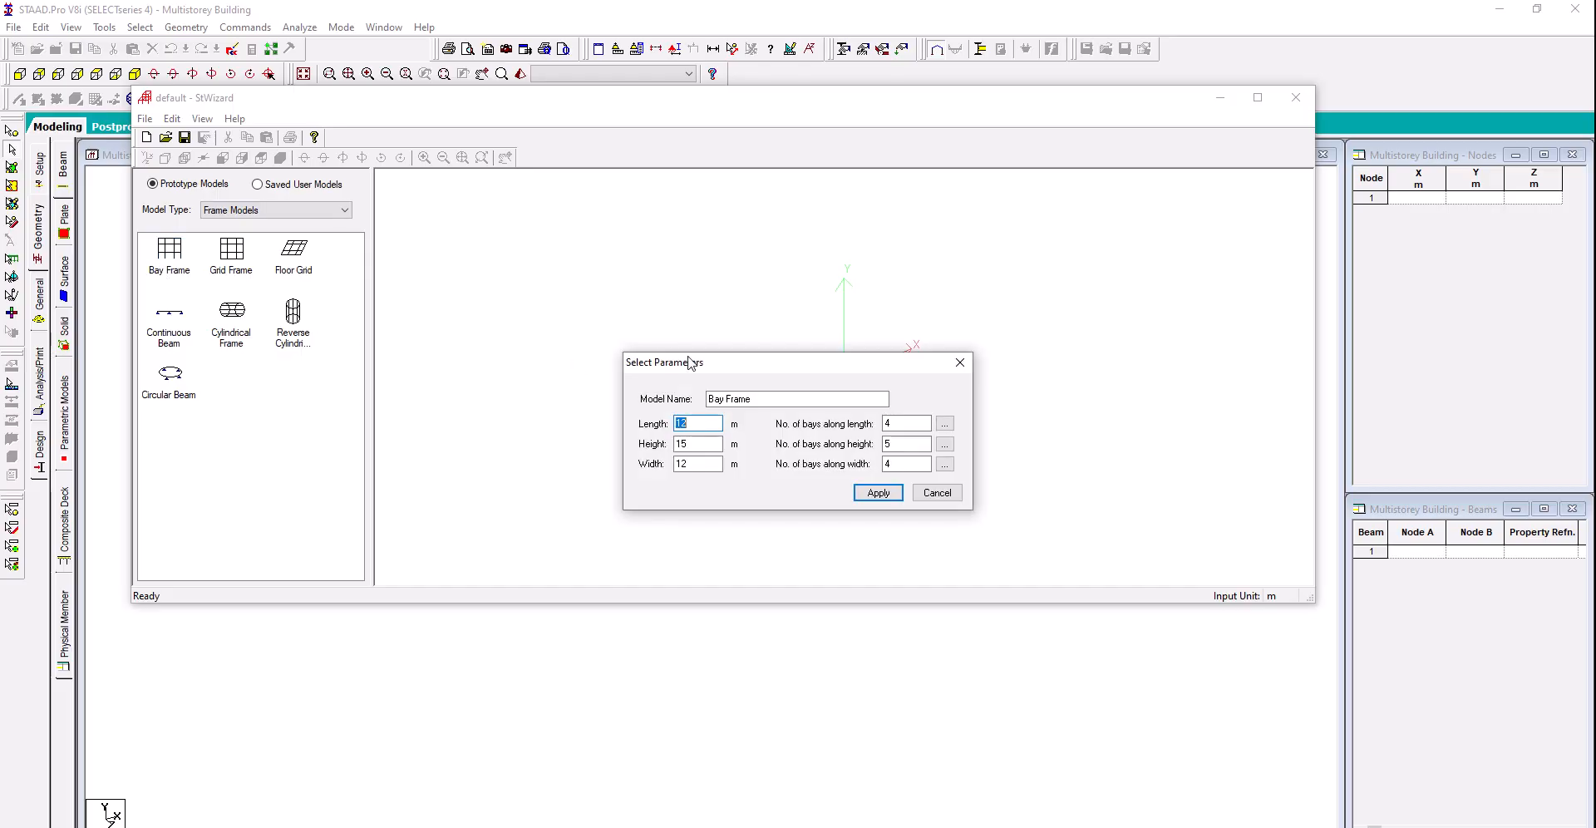
{"action": "left_click_drag", "start_coordinate": [689, 363], "coordinate": [629, 314]}
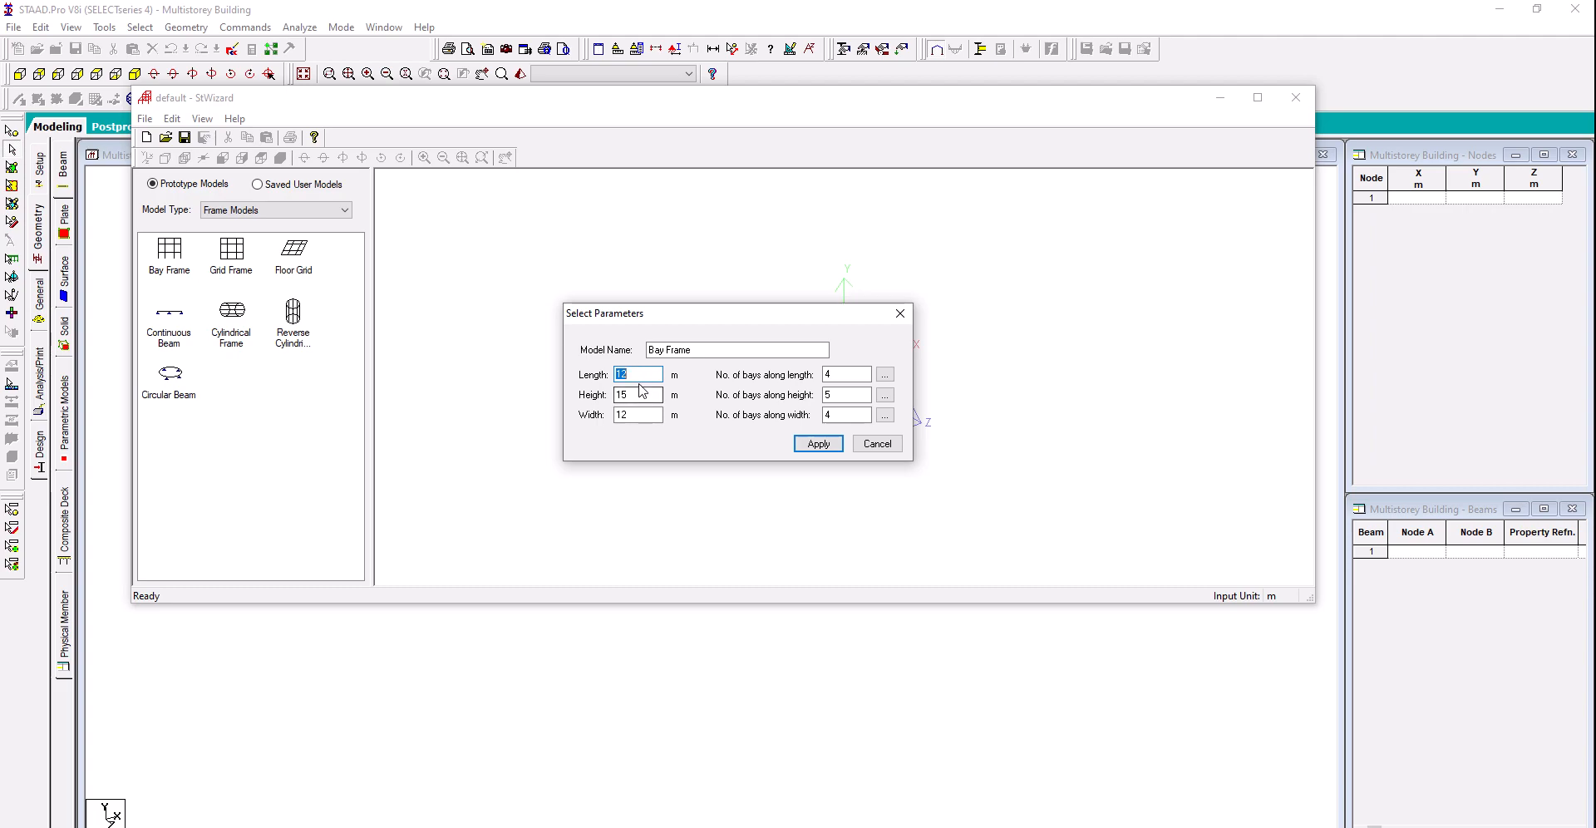
{"action": "left_click", "coordinate": [637, 414]}
{"action": "double_click", "coordinate": [828, 394]}
{"action": "left_click_drag", "start_coordinate": [647, 394], "coordinate": [592, 402]}
{"action": "type", "text": "12"}
{"action": "left_click_drag", "start_coordinate": [841, 395], "coordinate": [797, 402]}
{"action": "type", "text": "3"}
{"action": "left_click_drag", "start_coordinate": [634, 374], "coordinate": [586, 387]}
Switch to the building data slide in Paint, cancel the Bay Frame parameters, and move the Structure Wizard window off the slide
{"action": "left_click", "coordinate": [706, 826]}
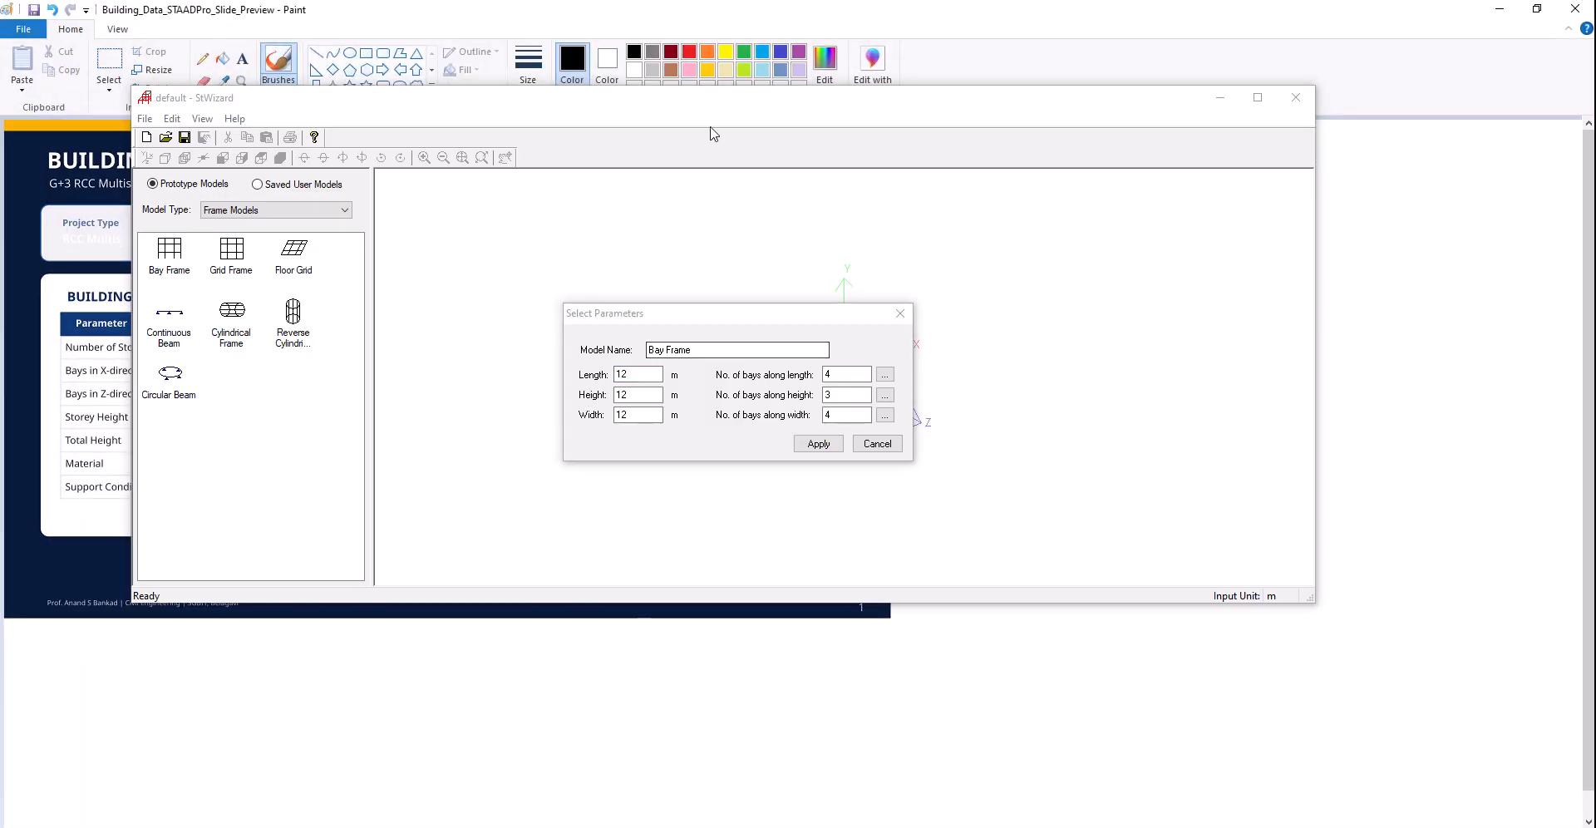
{"action": "left_click", "coordinate": [790, 235]}
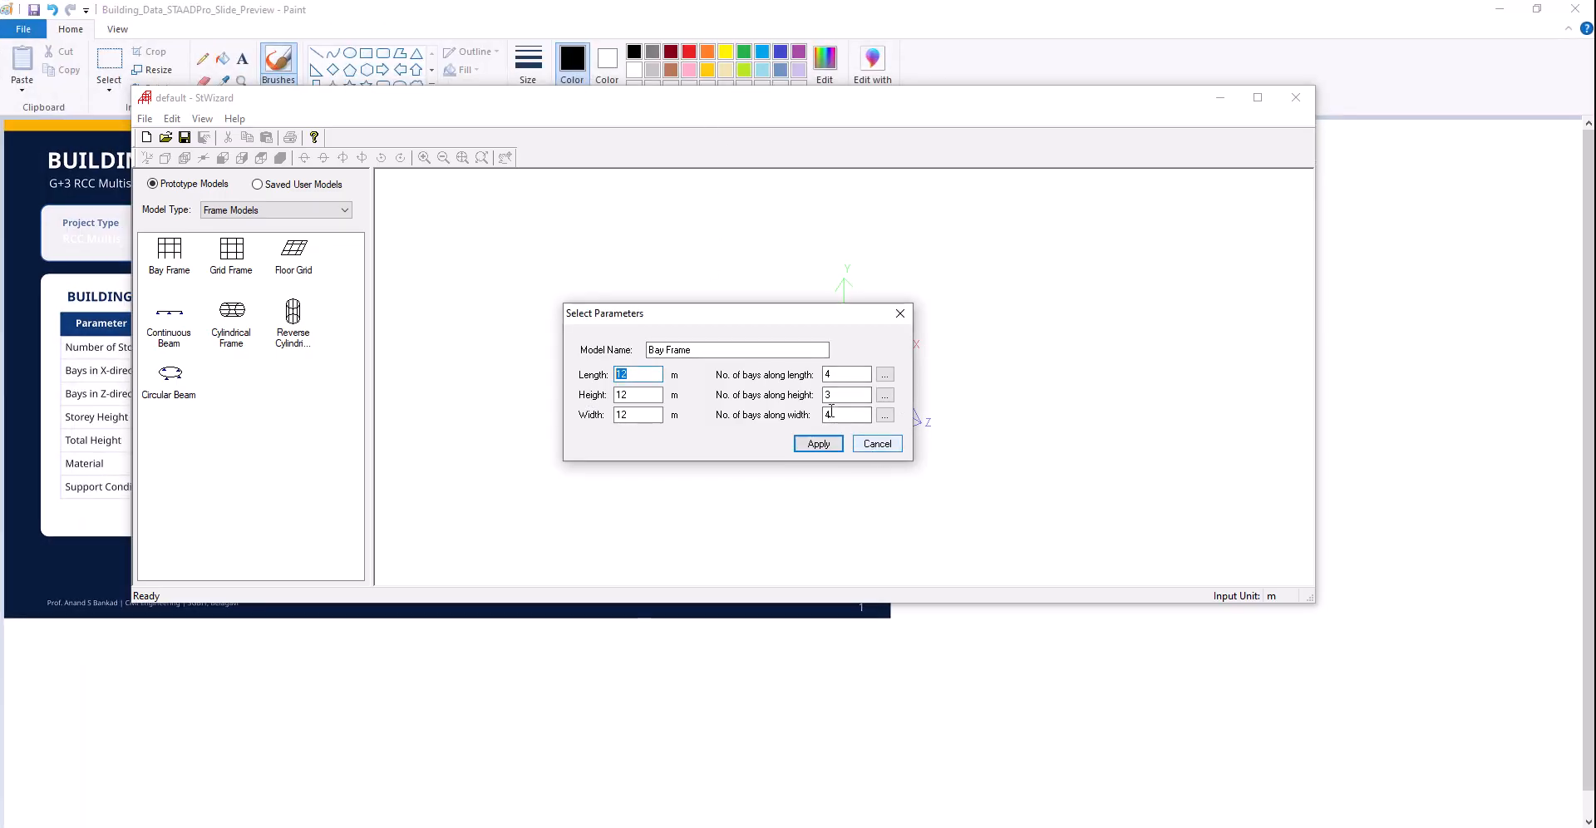
{"action": "left_click", "coordinate": [877, 443]}
{"action": "mouse_move", "coordinate": [962, 105]}
{"action": "left_mouse_down"}
{"action": "mouse_move", "coordinate": [1001, 174]}
{"action": "mouse_move", "coordinate": [962, 194]}
{"action": "mouse_move", "coordinate": [1405, 382]}
{"action": "mouse_move", "coordinate": [1366, 408]}
{"action": "mouse_move", "coordinate": [1316, 507]}
{"action": "left_mouse_up"}
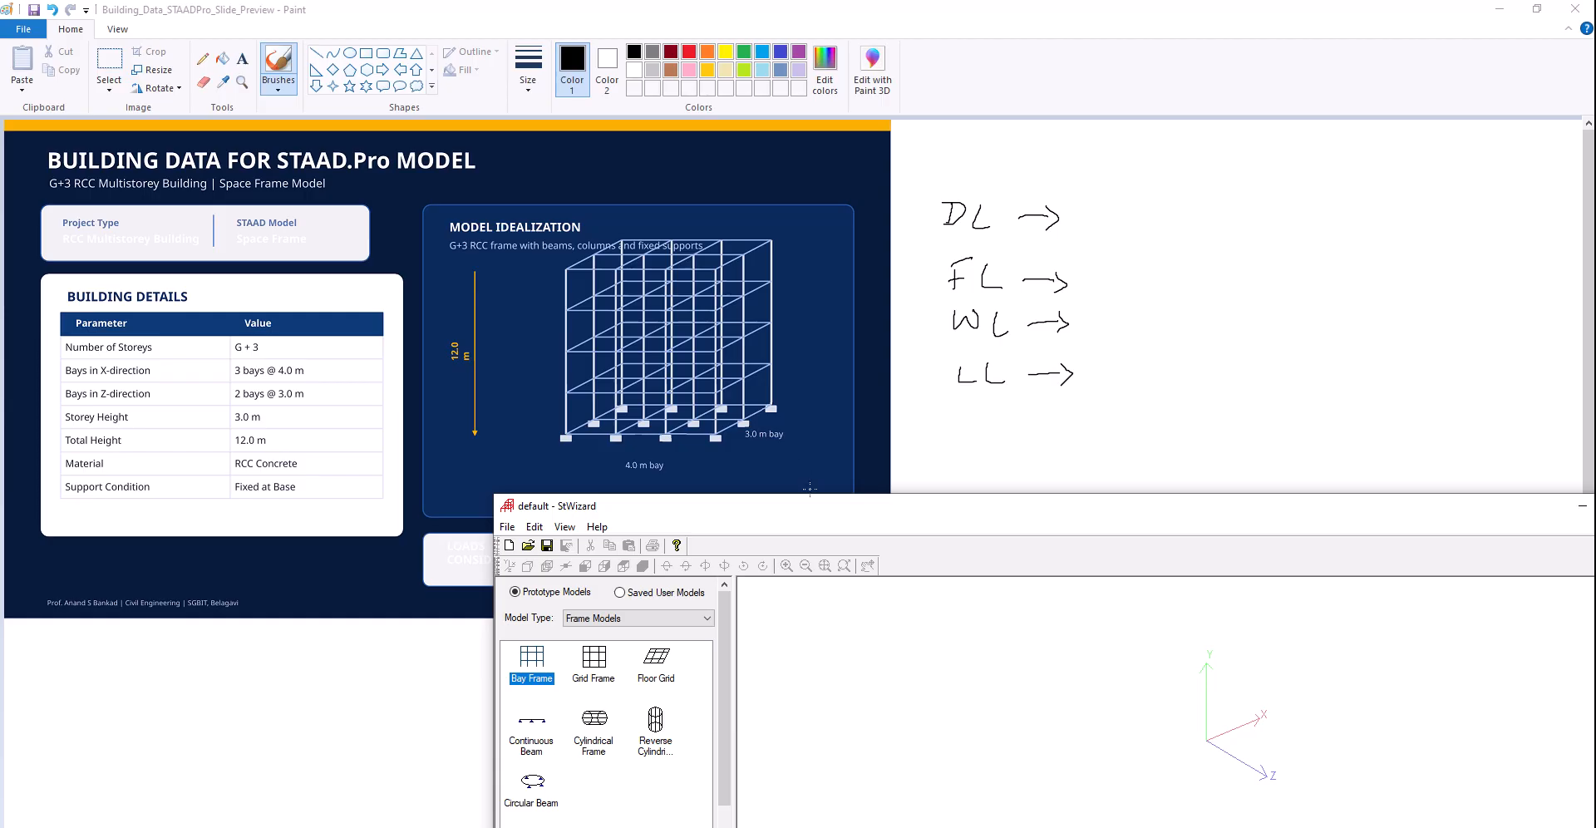
Bring the Structure Wizard beside the building details, open the Bay Frame parameters and set 3 bays along the length
{"action": "left_click_drag", "start_coordinate": [819, 511], "coordinate": [784, 214]}
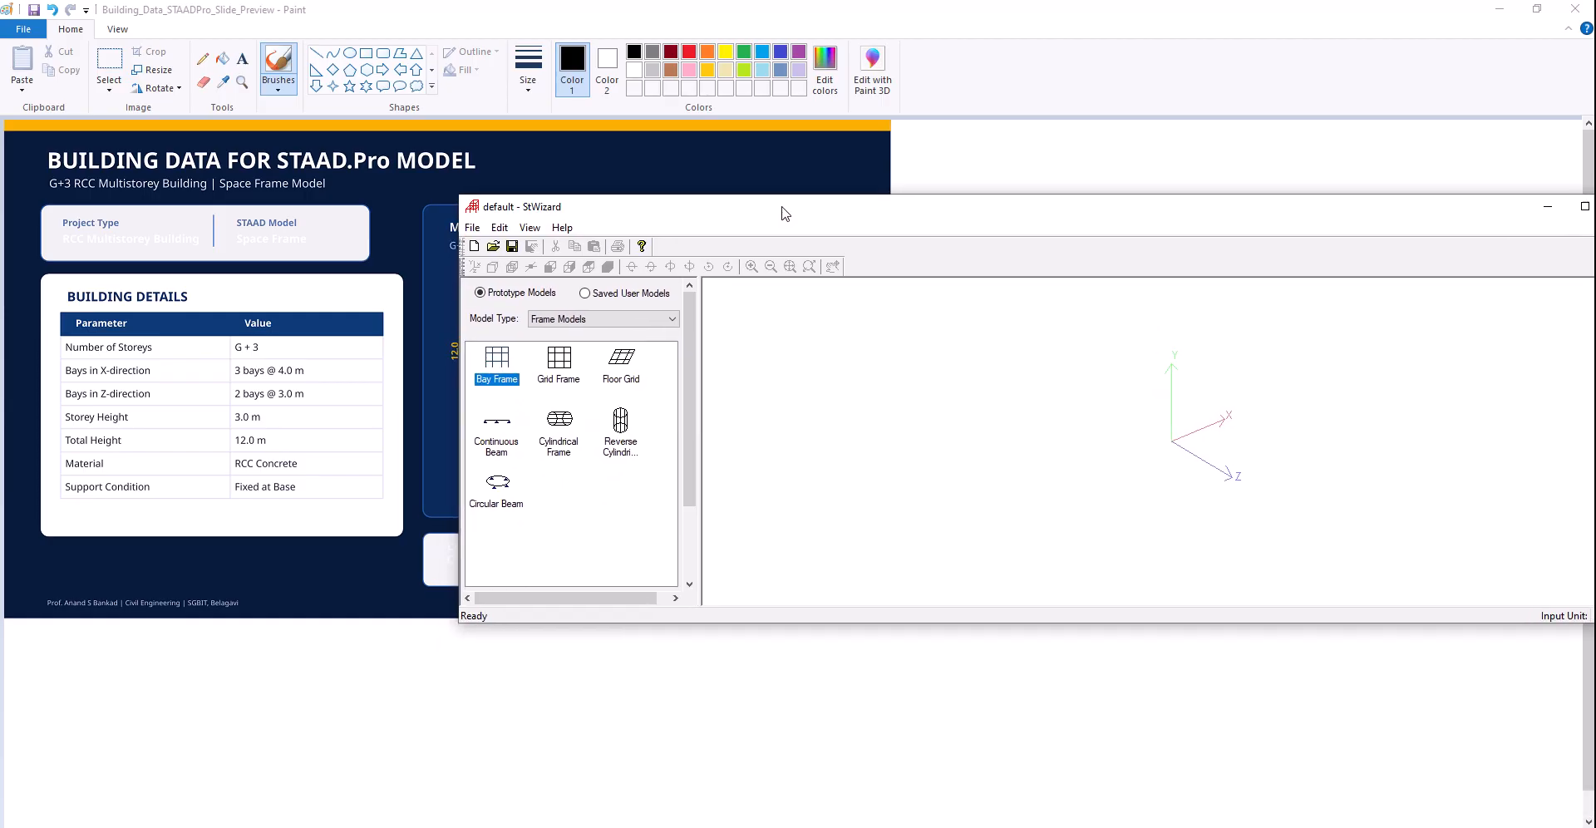
{"action": "double_click", "coordinate": [509, 364]}
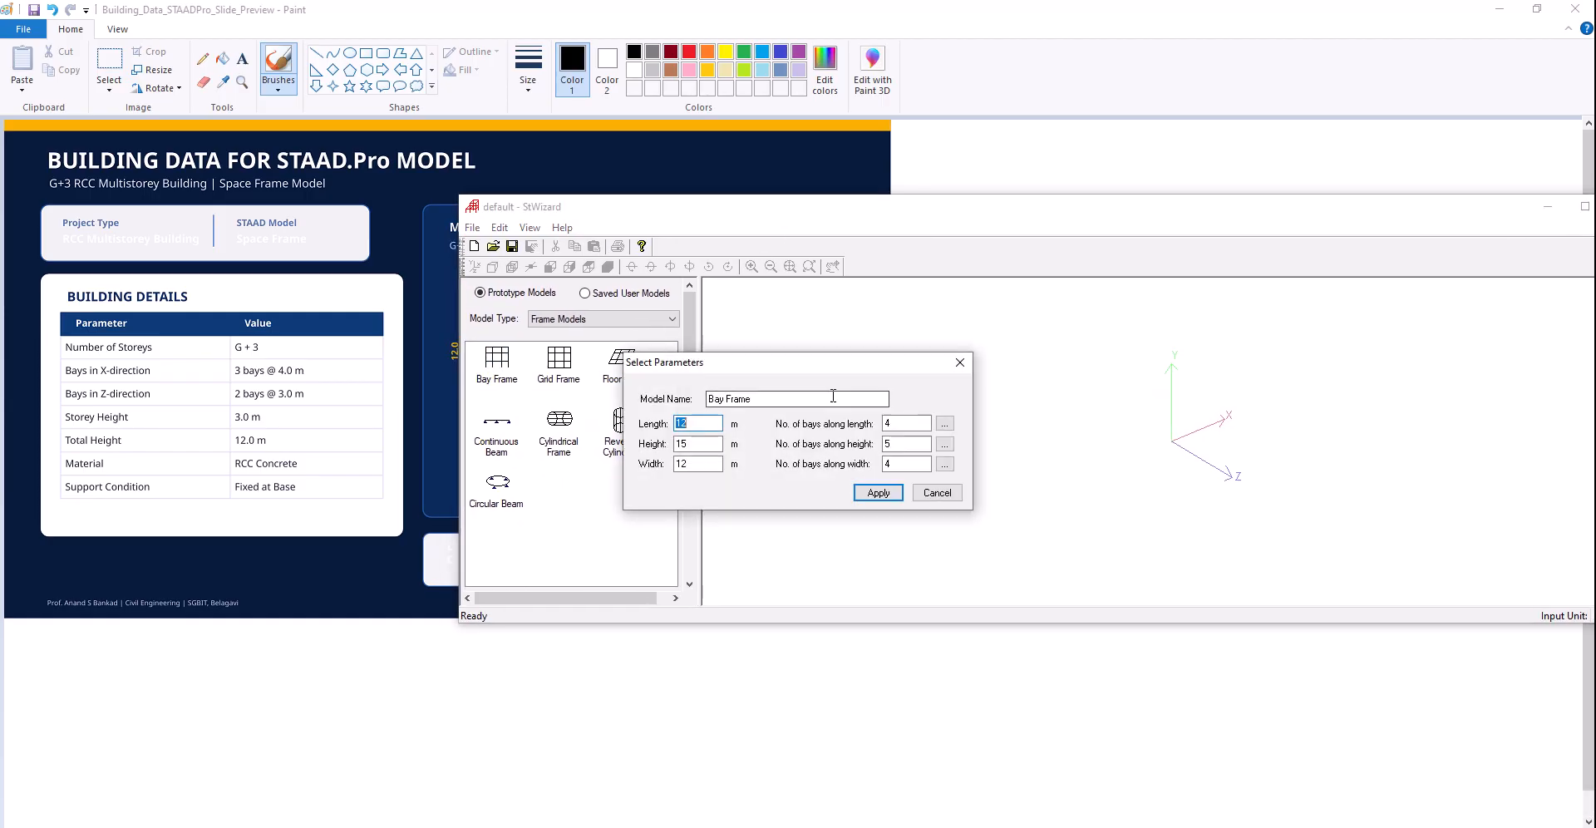
{"action": "left_click_drag", "start_coordinate": [834, 363], "coordinate": [834, 308]}
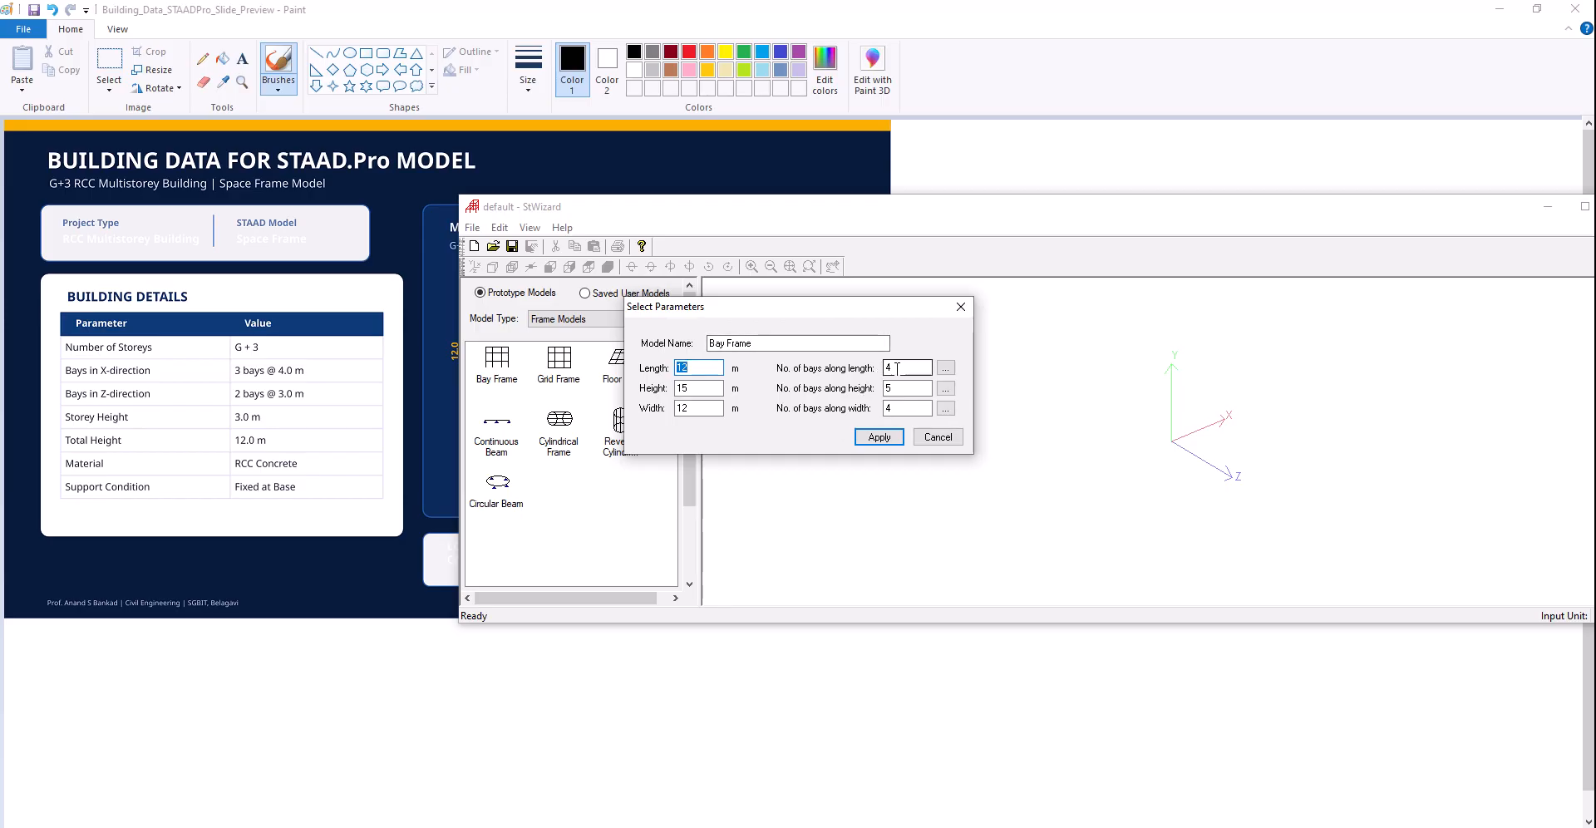
{"action": "double_click", "coordinate": [897, 368]}
{"action": "left_click_drag", "start_coordinate": [955, 313], "coordinate": [955, 311]}
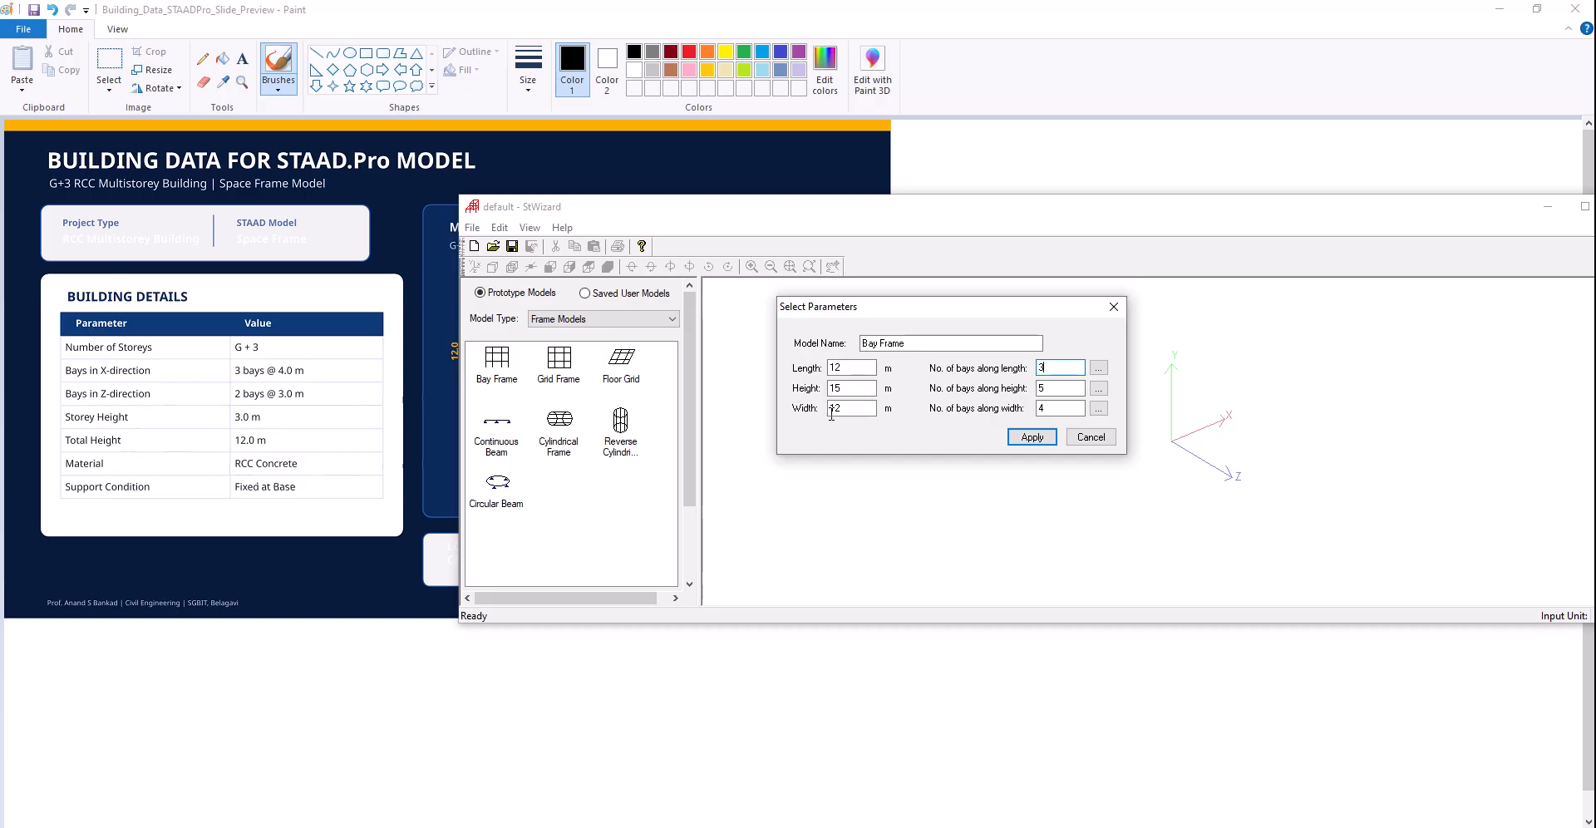
Set the bay frame's height to 12 m with 4 bays along the height
{"action": "double_click", "coordinate": [841, 389]}
{"action": "type", "text": "12"}
{"action": "double_click", "coordinate": [1043, 388]}
Set the bay frame's width to 9 m with 3 bays along the width, and apply the parameters
{"action": "double_click", "coordinate": [841, 408]}
{"action": "type", "text": "9"}
{"action": "double_click", "coordinate": [1040, 409]}
{"action": "key", "text": "Return"}
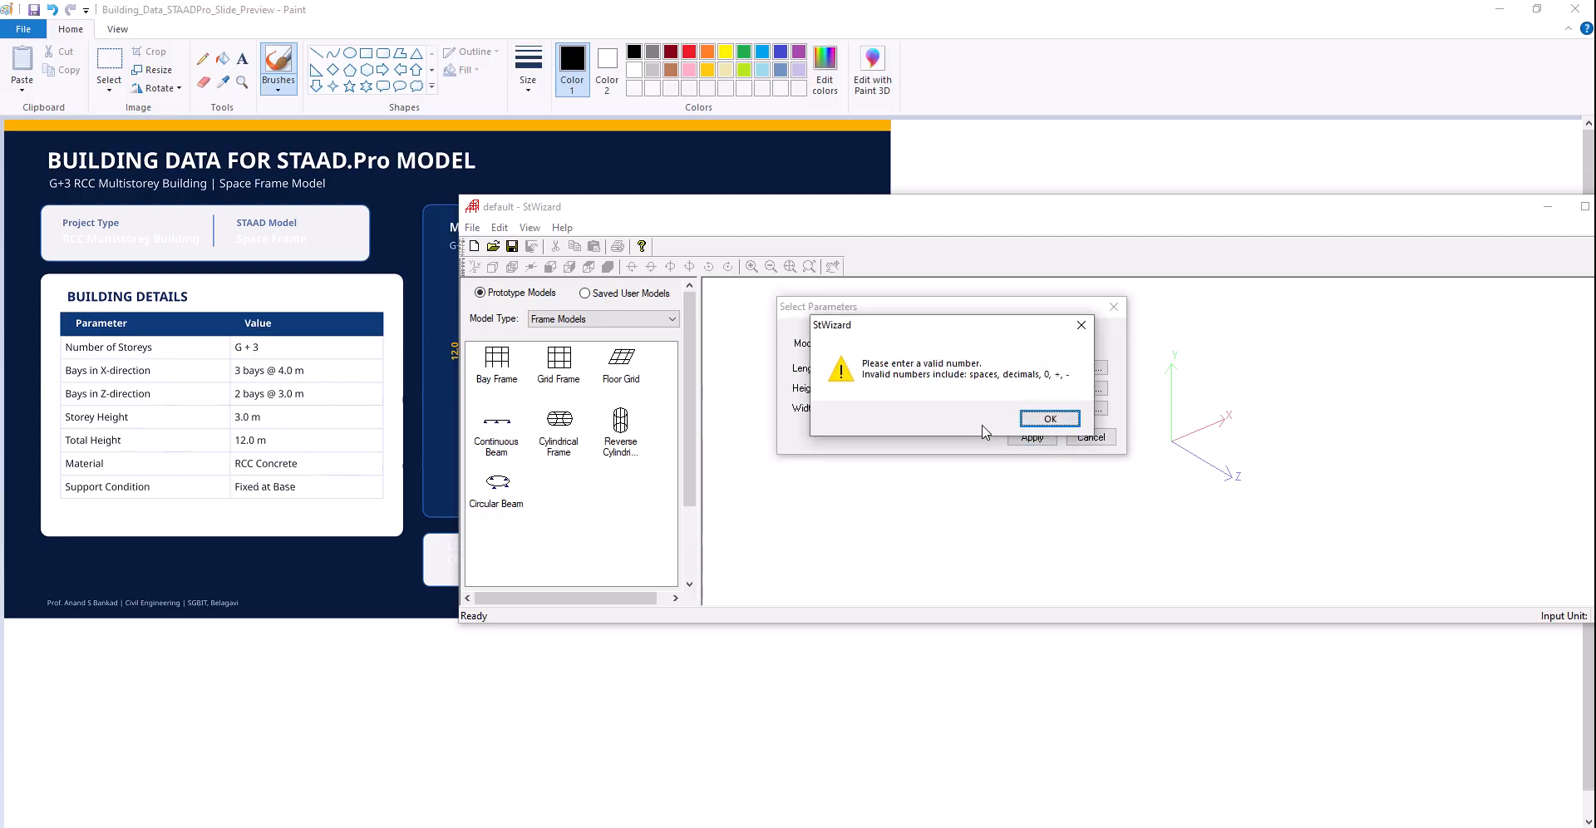
{"action": "left_click", "coordinate": [1028, 419]}
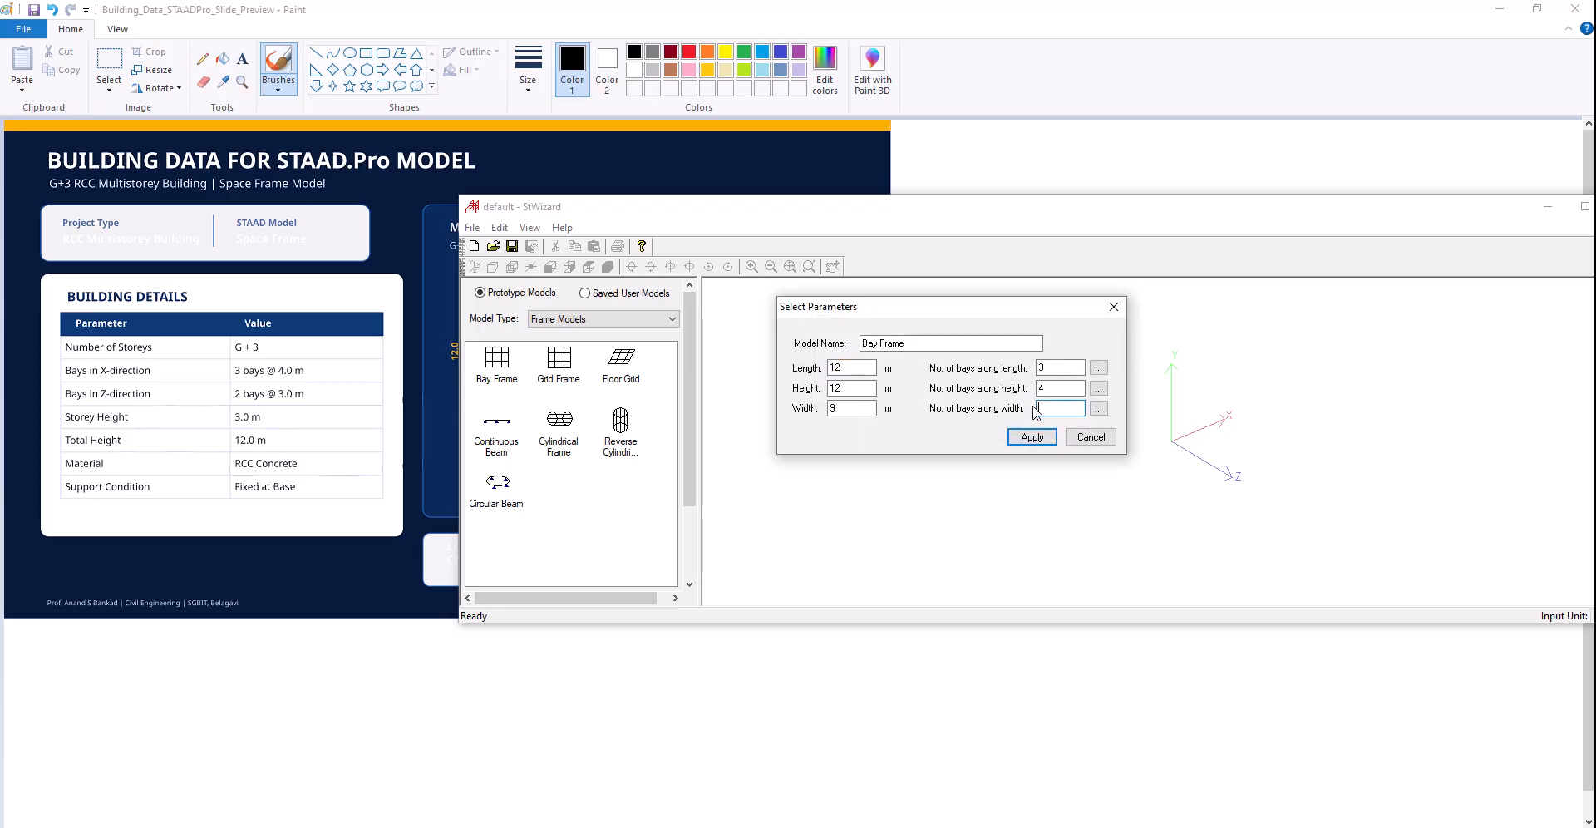
{"action": "type", "text": "3"}
{"action": "left_click", "coordinate": [1032, 436]}
Maximize the Structure Wizard window and change the bay frame's number of bays along the length to 4
{"action": "left_click_drag", "start_coordinate": [1240, 434], "coordinate": [1310, 418]}
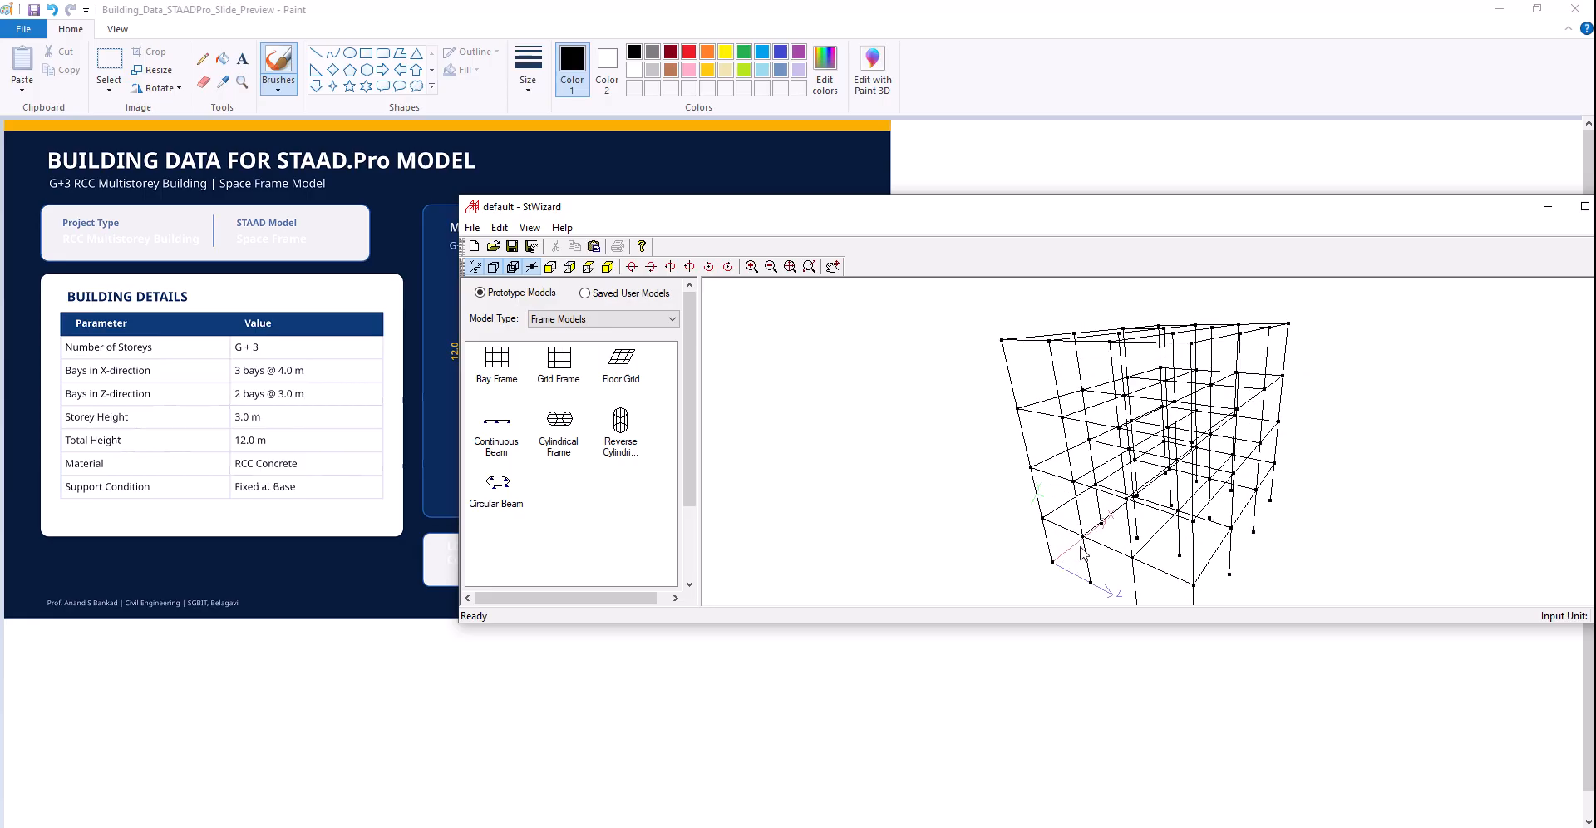
{"action": "left_click_drag", "start_coordinate": [1083, 553], "coordinate": [1198, 438]}
{"action": "double_click", "coordinate": [1358, 213]}
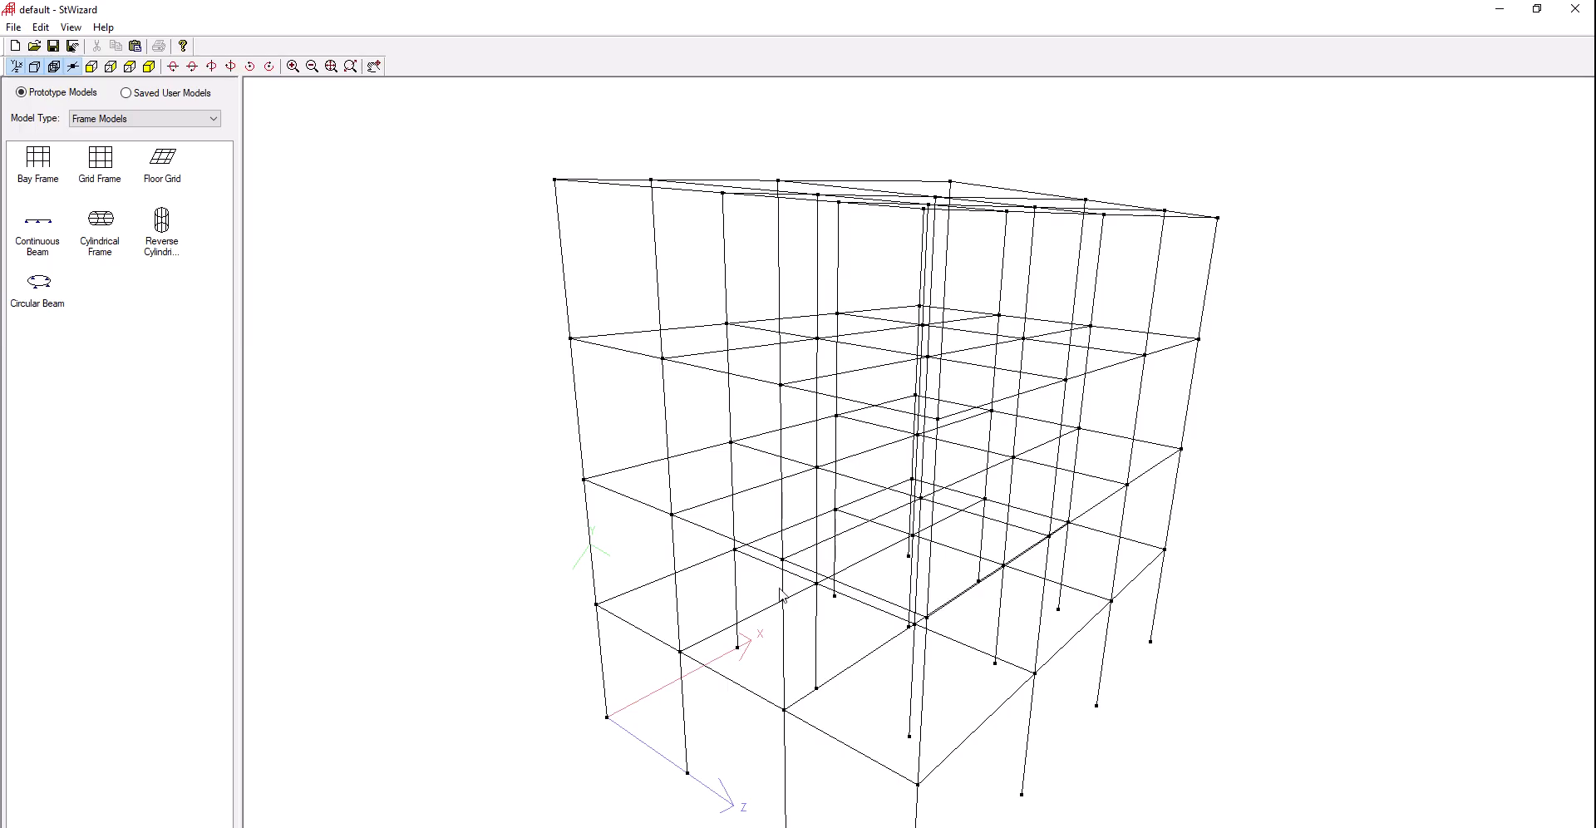
{"action": "scroll", "coordinate": [735, 262], "scroll_direction": "down", "scroll_amount": 4}
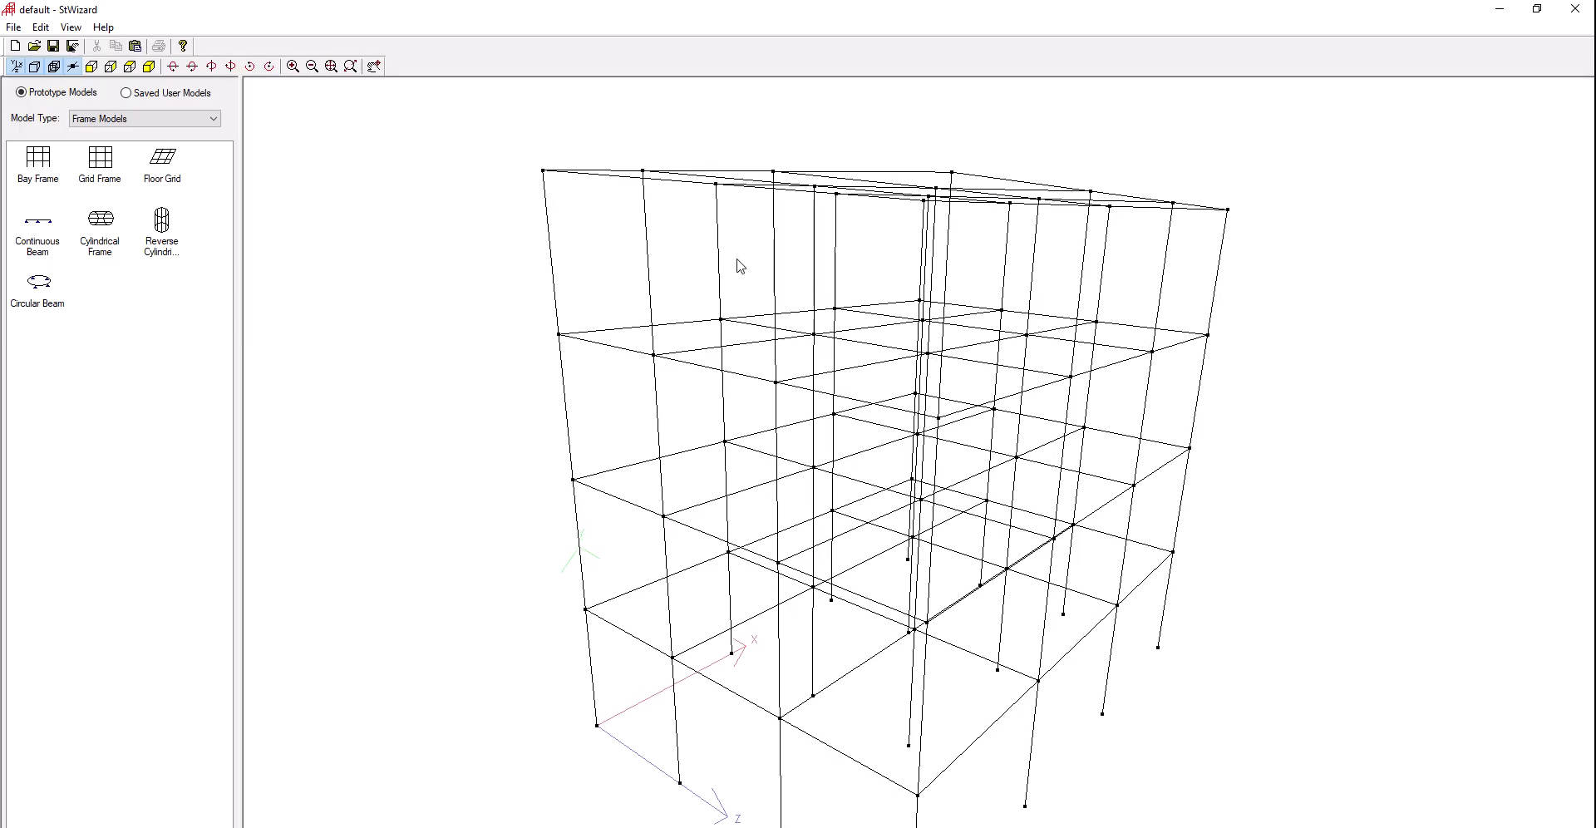
{"action": "scroll", "coordinate": [740, 265], "scroll_direction": "down", "scroll_amount": 4}
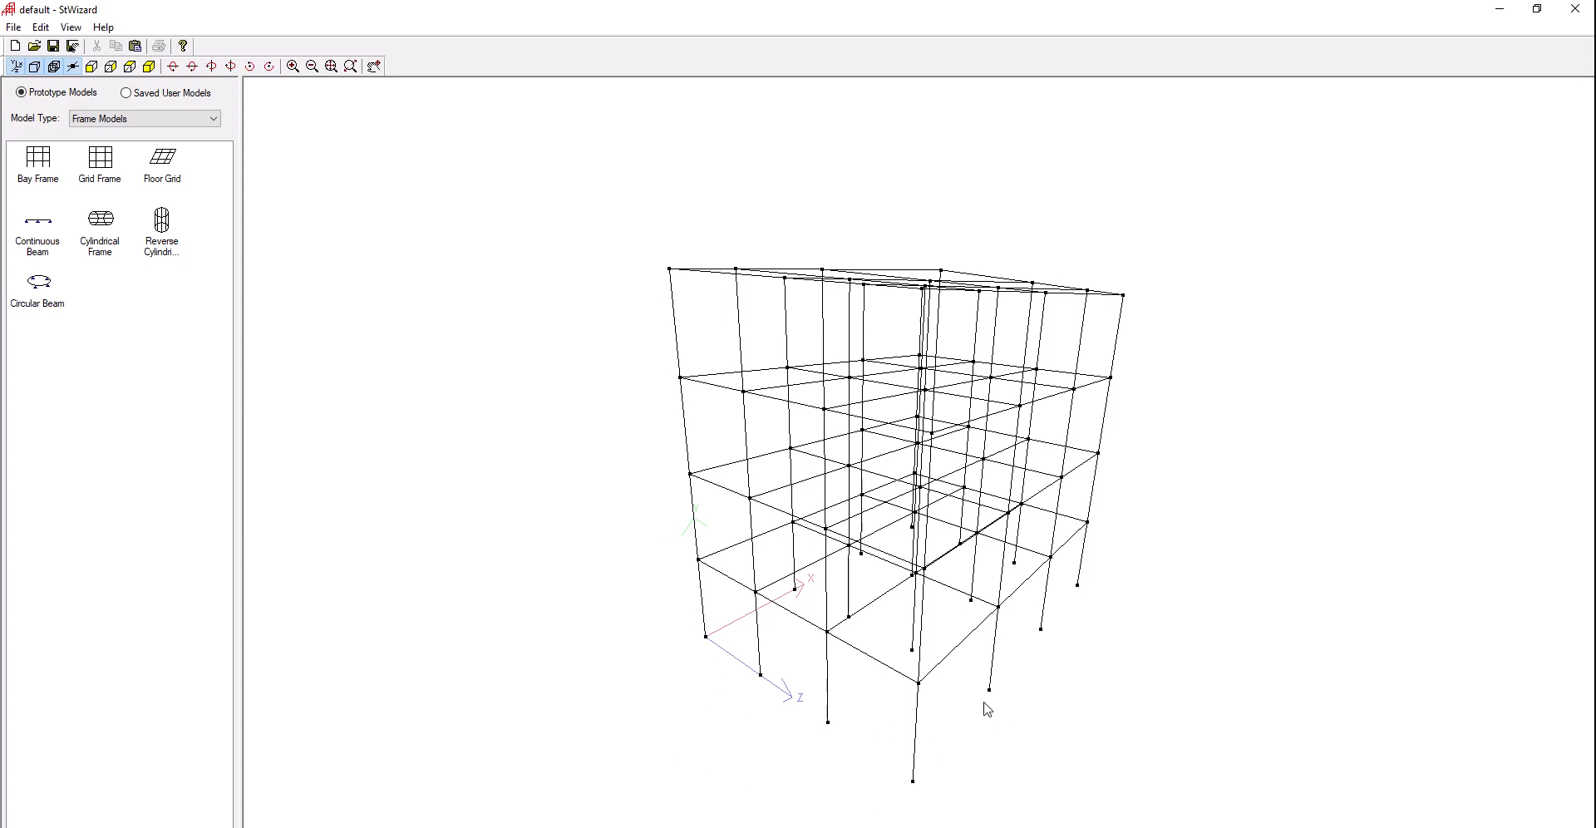
{"action": "right_click", "coordinate": [681, 378]}
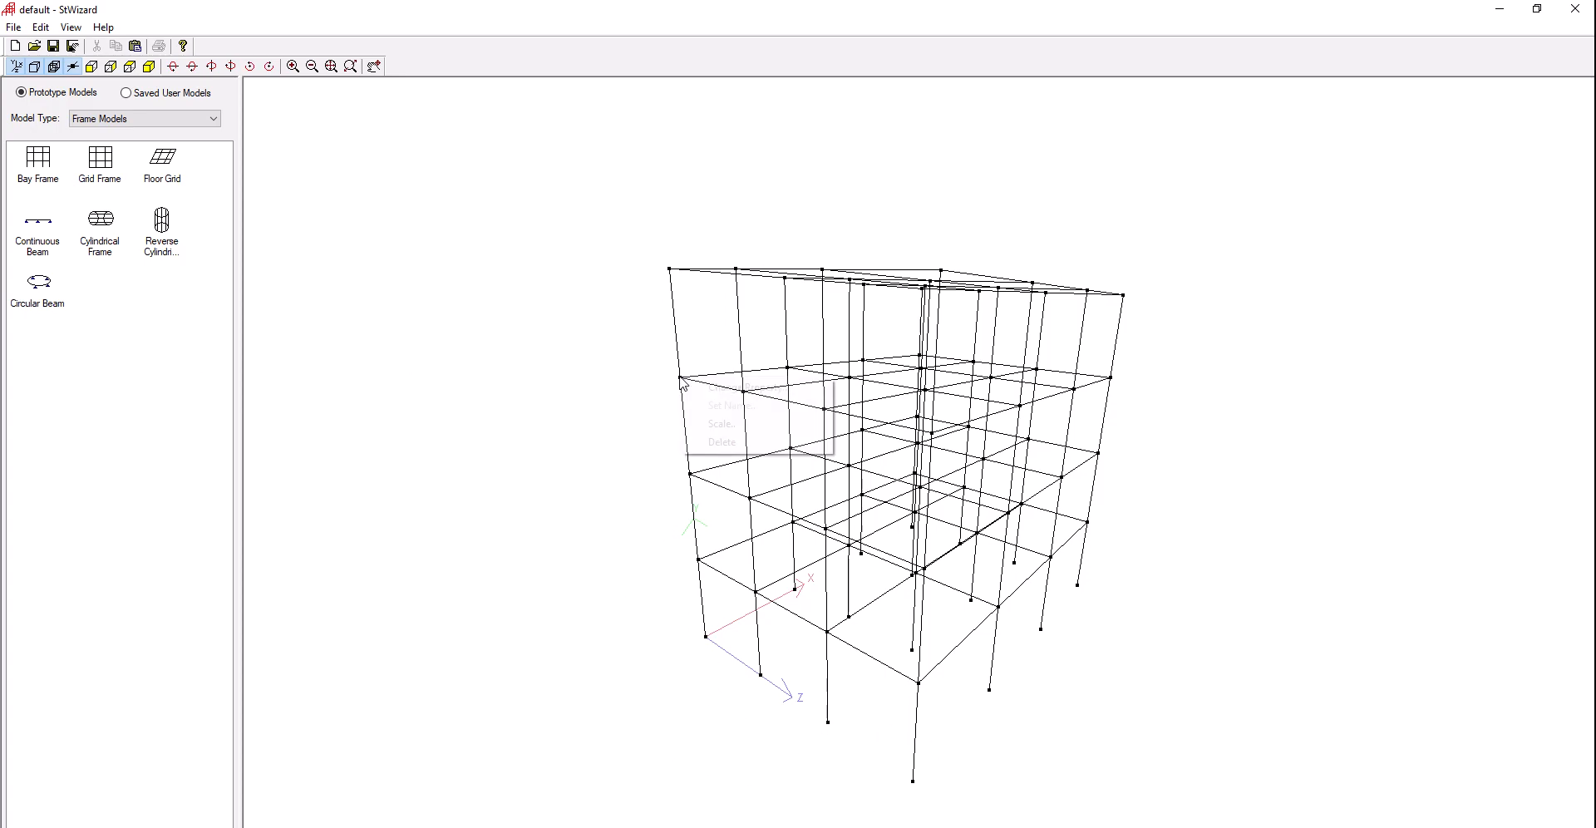
{"action": "left_click", "coordinate": [713, 394]}
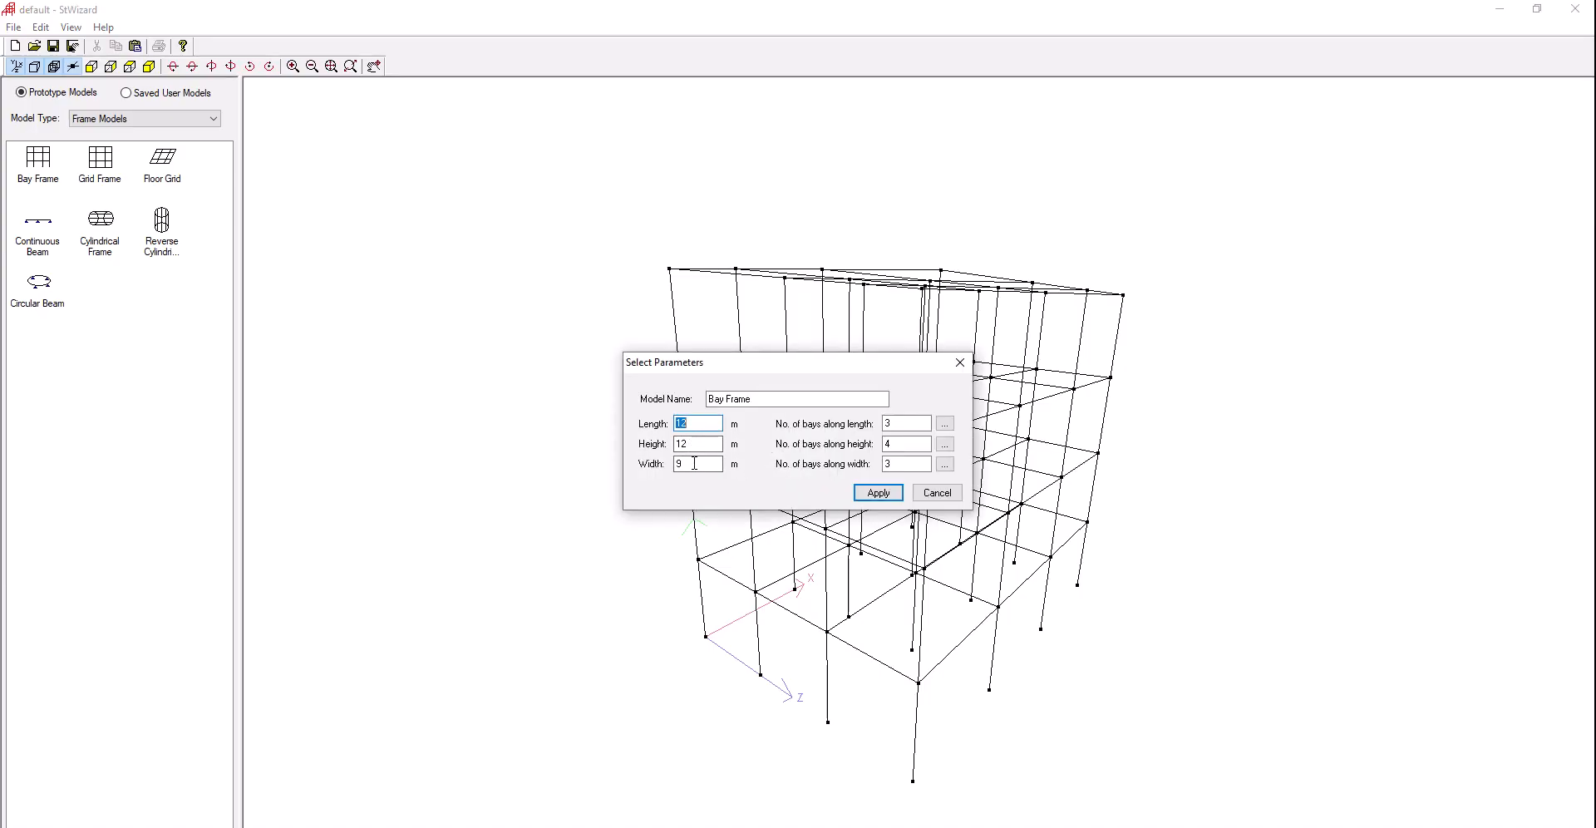
{"action": "left_click", "coordinate": [899, 424]}
{"action": "type", "text": "4"}
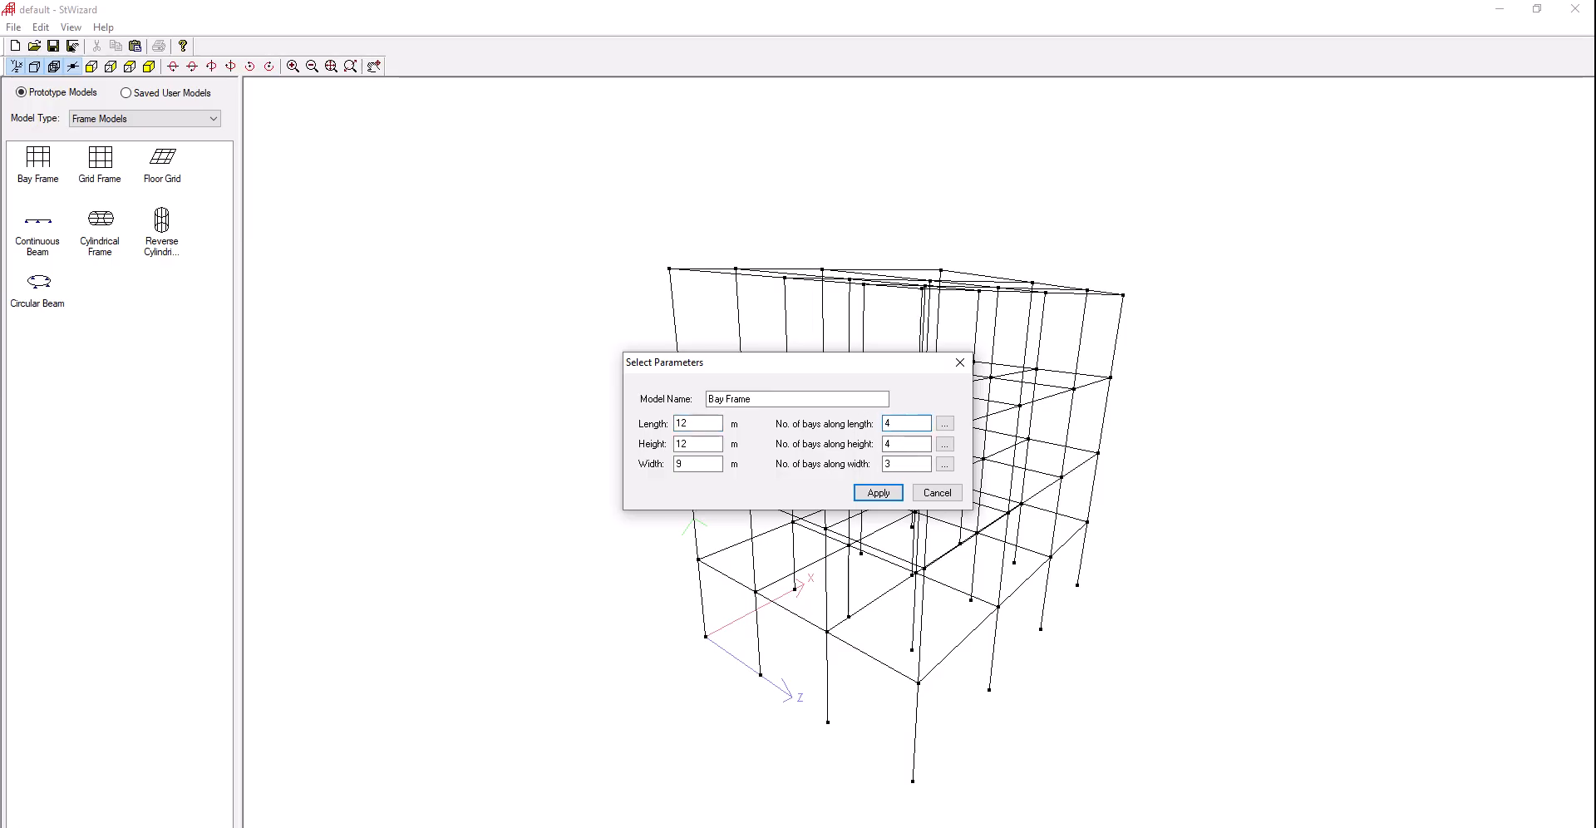
{"action": "left_click", "coordinate": [888, 492]}
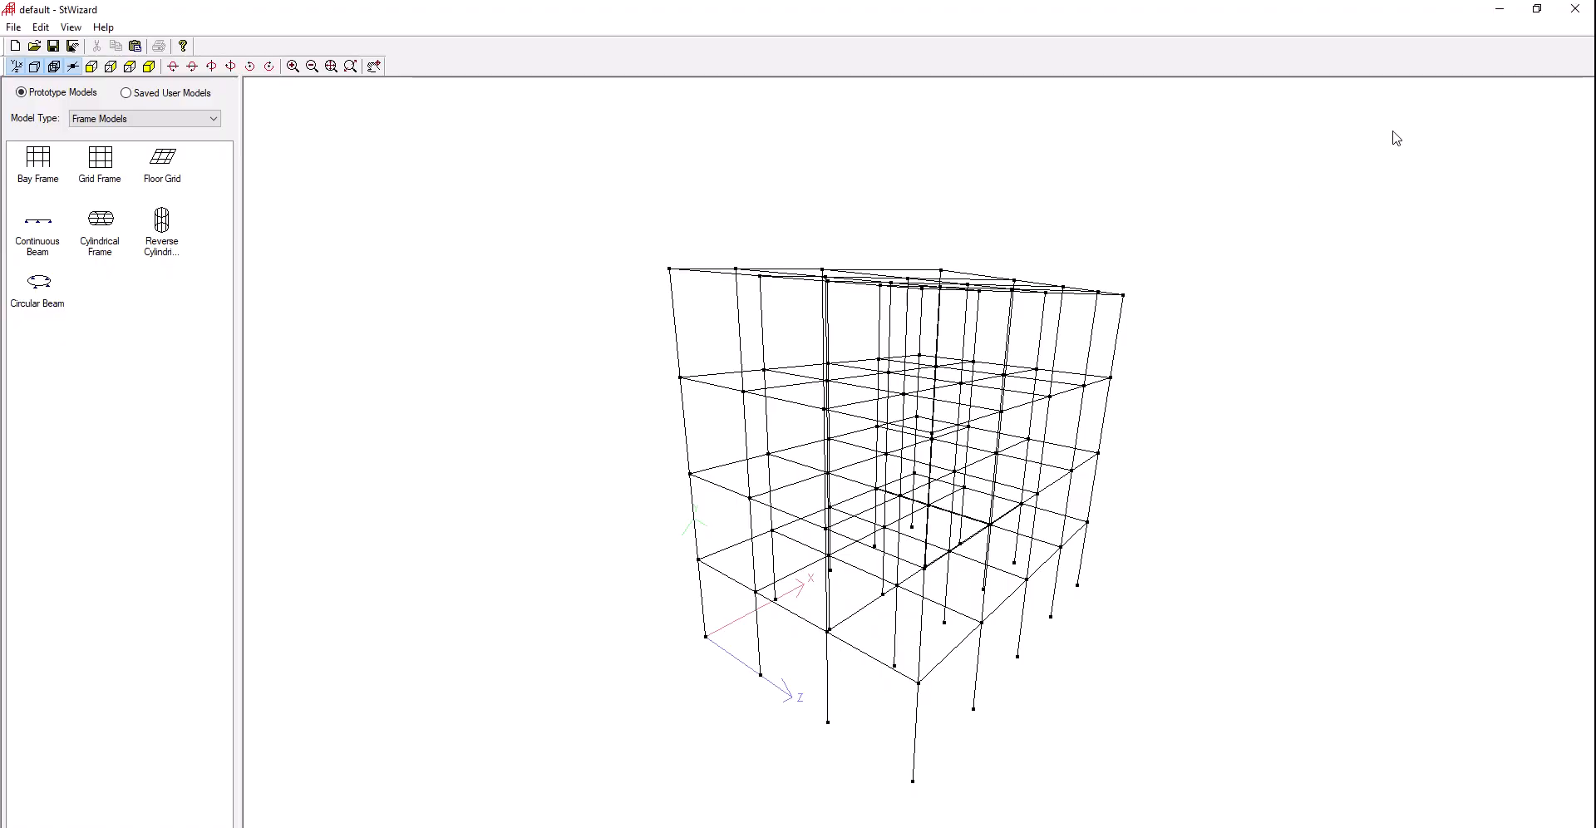
Examine the bay frame's width and number of bays along the width in its properties, and reapply them
{"action": "left_click", "coordinate": [1500, 9]}
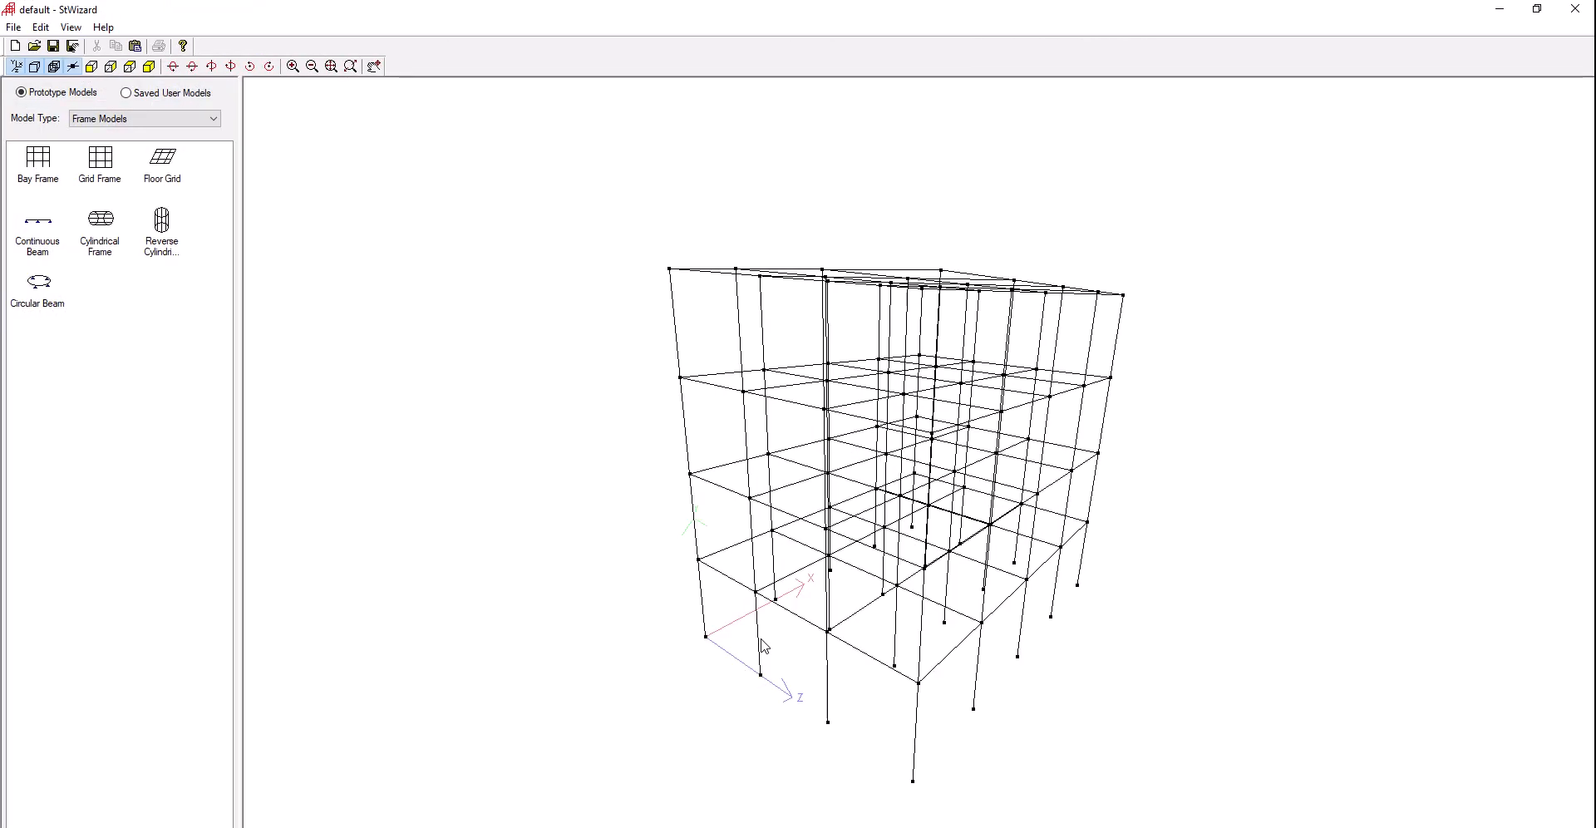
{"action": "right_click", "coordinate": [880, 399]}
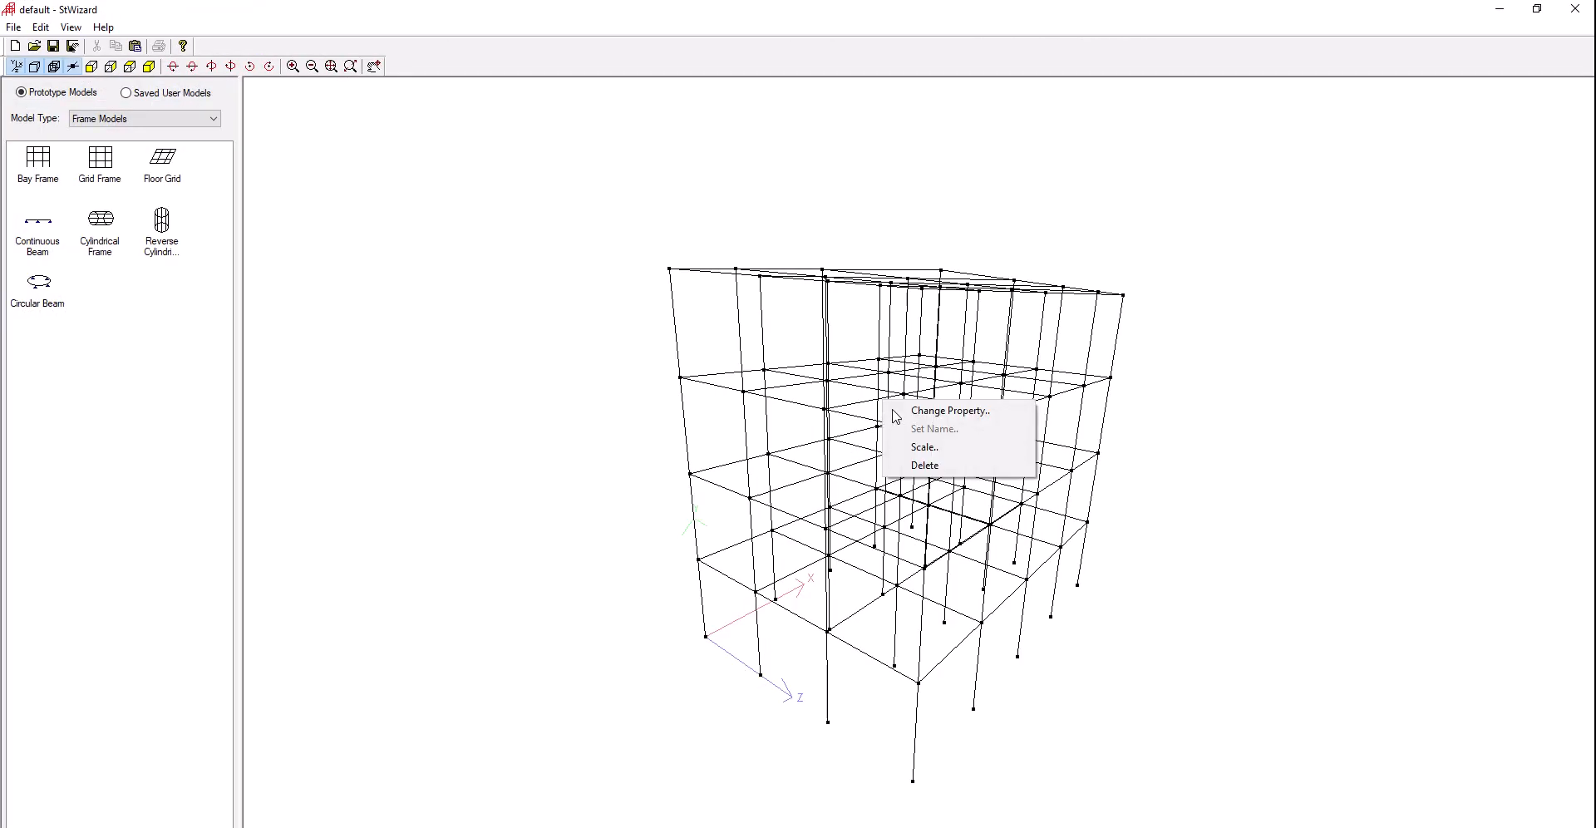
{"action": "left_click", "coordinate": [931, 406]}
{"action": "double_click", "coordinate": [697, 466]}
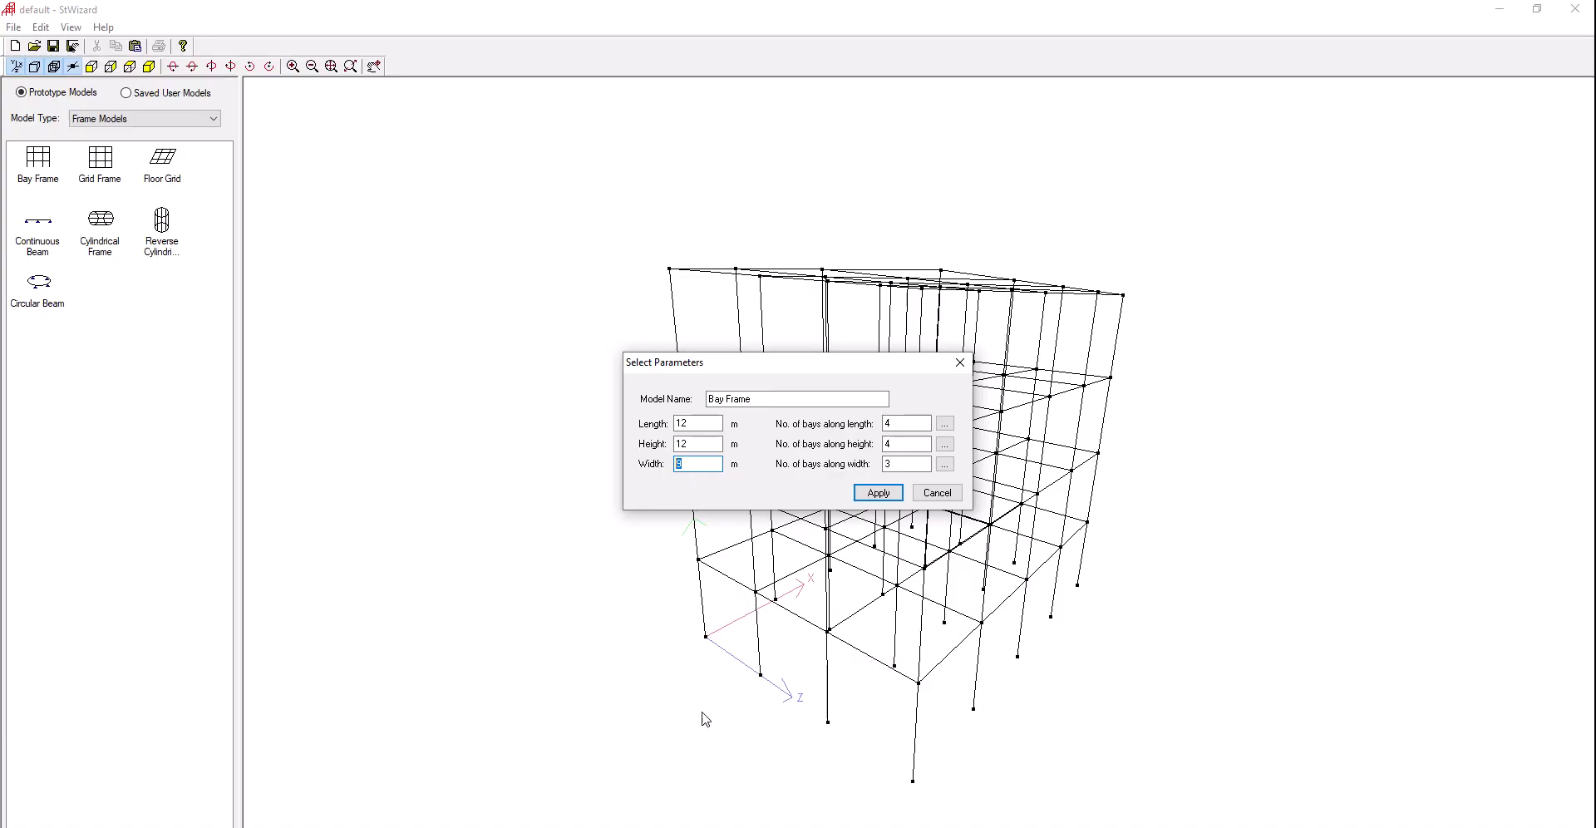
{"action": "double_click", "coordinate": [895, 464]}
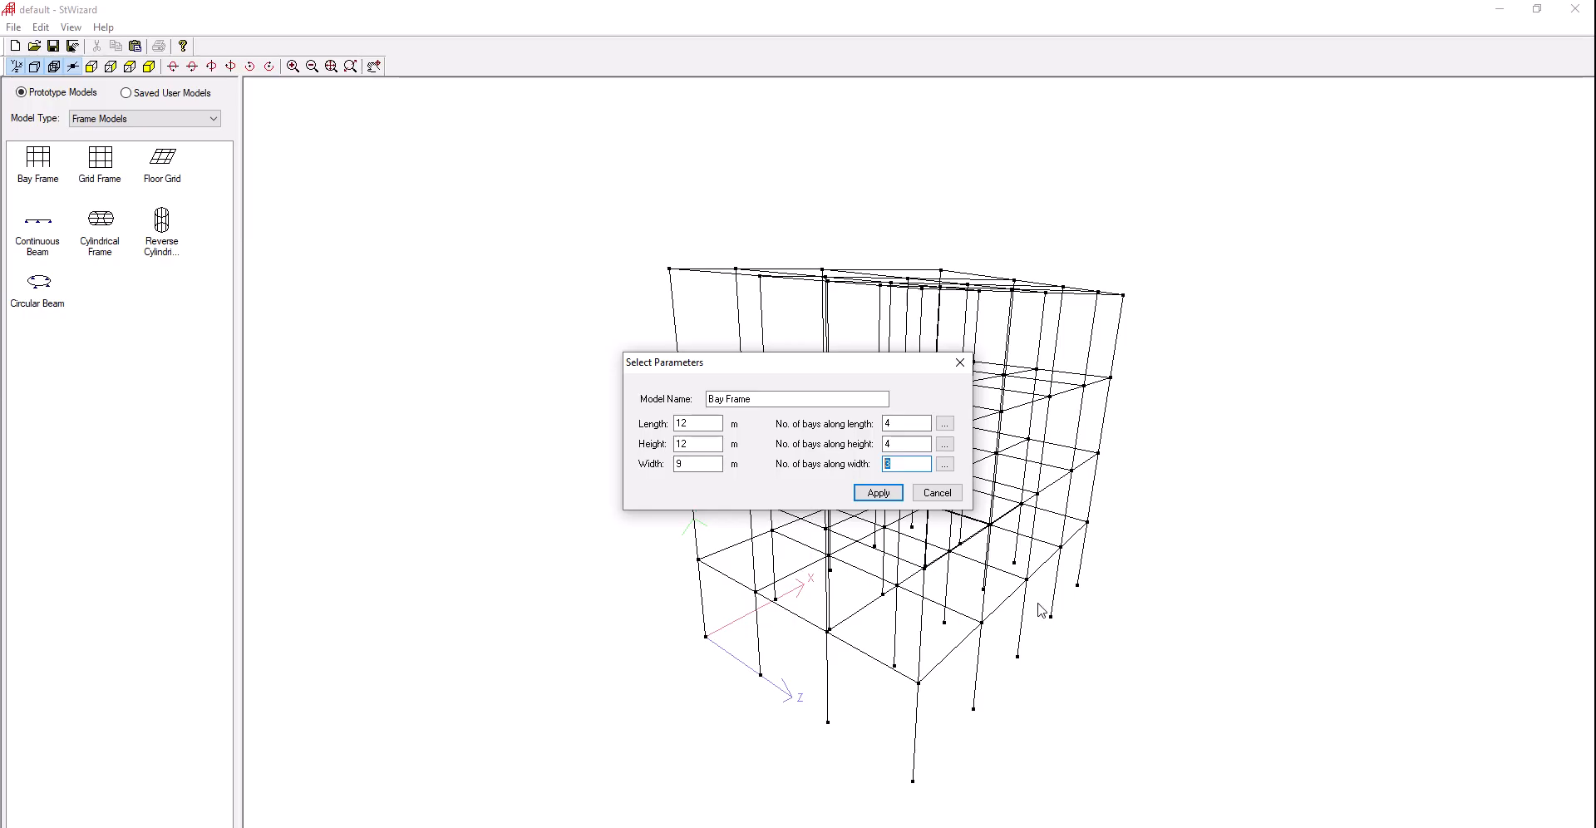
{"action": "left_click", "coordinate": [896, 497]}
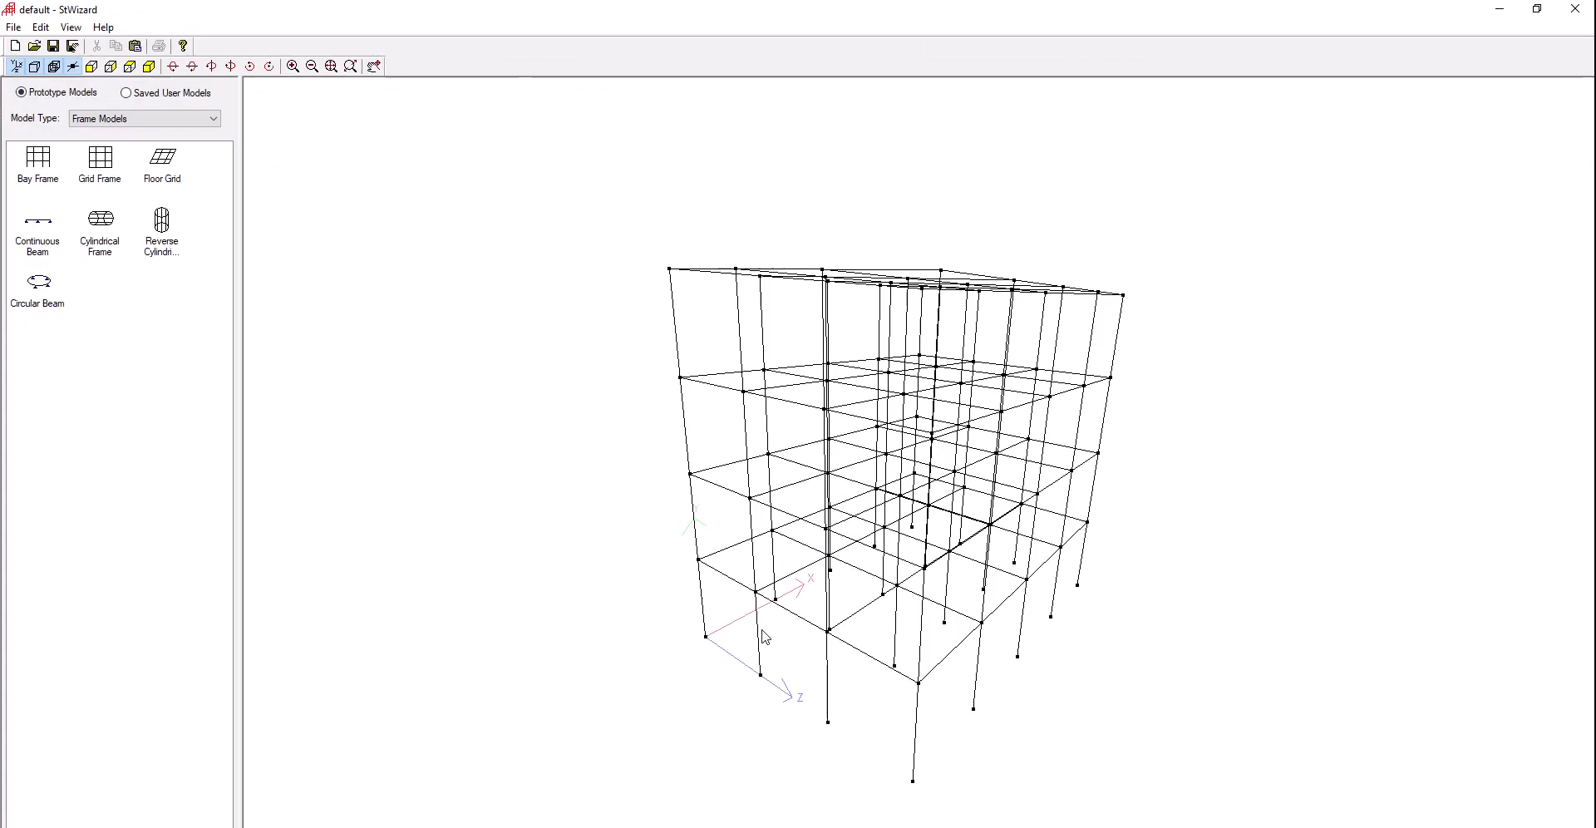
{"action": "left_click_drag", "start_coordinate": [1095, 637], "coordinate": [816, 565]}
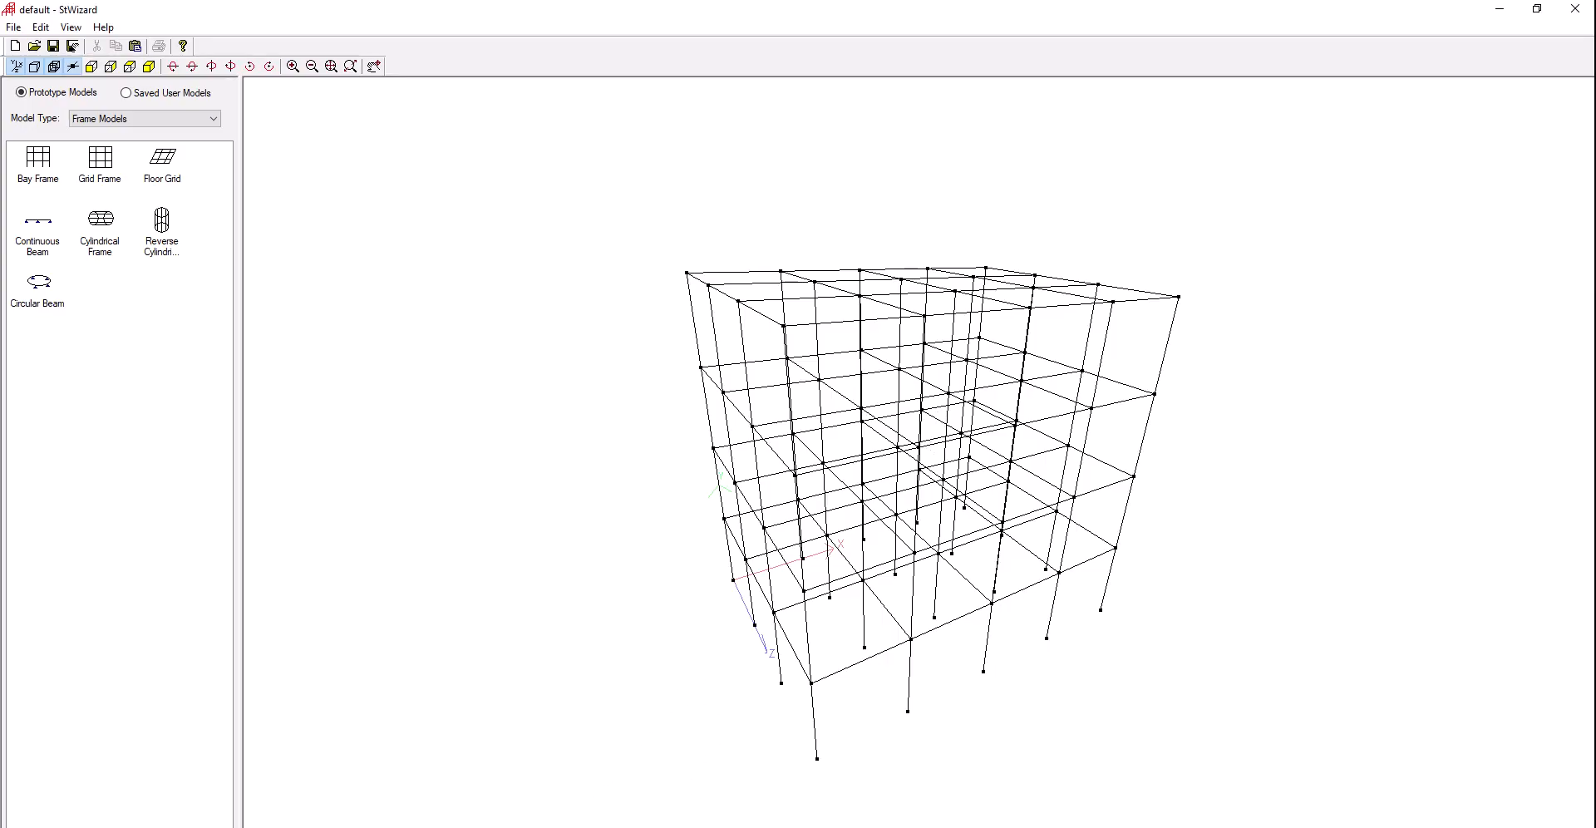
{"action": "left_click", "coordinate": [767, 592]}
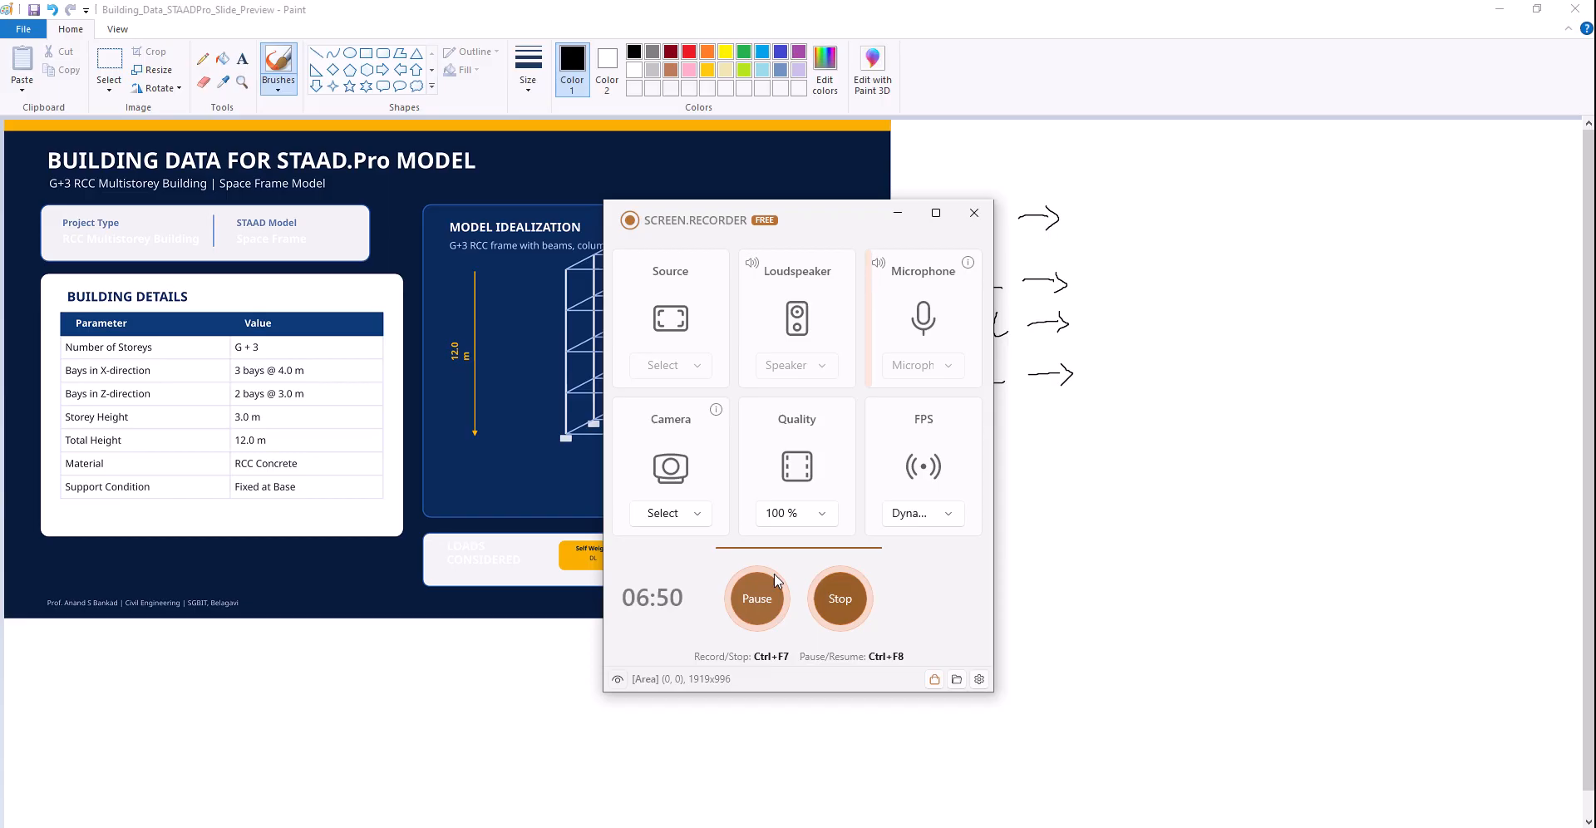
{"action": "left_click", "coordinate": [897, 214]}
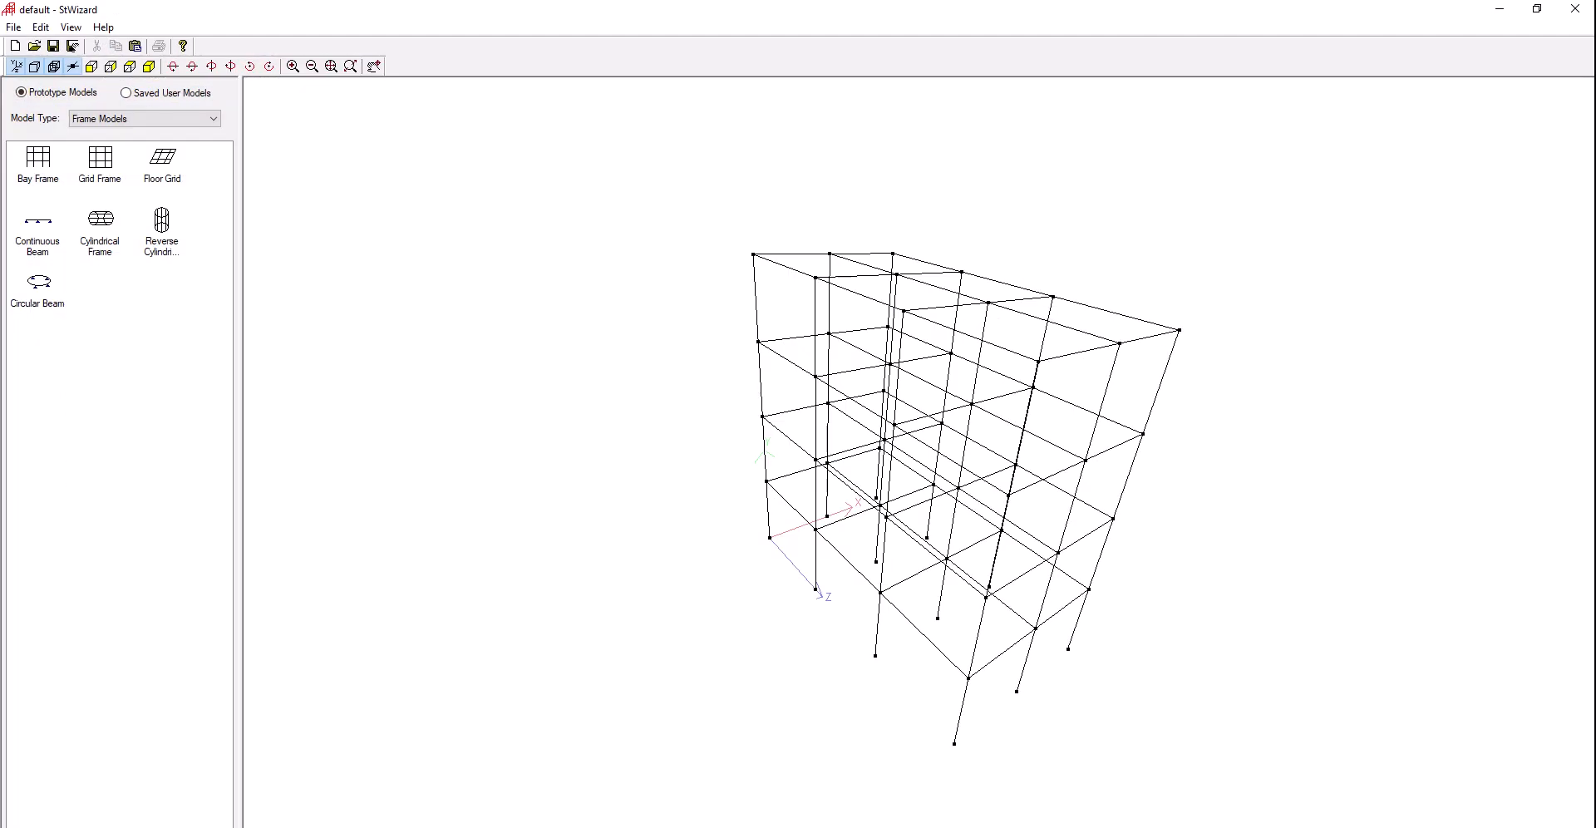
Reopen the bay frame's properties and apply length 6 m, height 12 m and width 12 m with 2, 4 and 3 bays
{"action": "left_click_drag", "start_coordinate": [986, 502], "coordinate": [674, 442]}
{"action": "right_click", "coordinate": [672, 440]}
{"action": "left_click", "coordinate": [704, 457]}
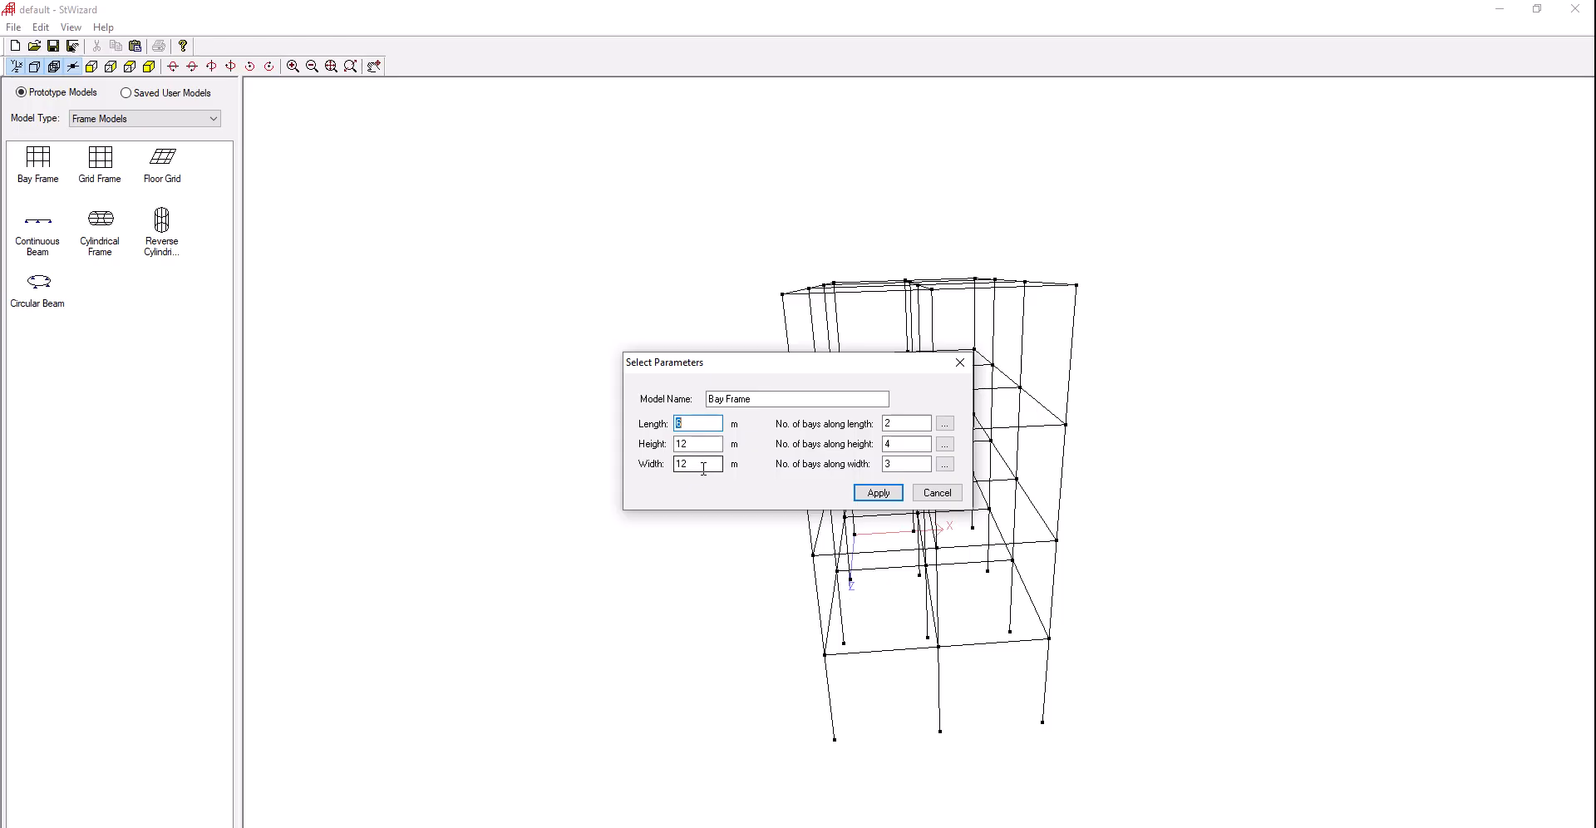
{"action": "left_click_drag", "start_coordinate": [727, 370], "coordinate": [537, 351]}
{"action": "left_click", "coordinate": [1044, 535]}
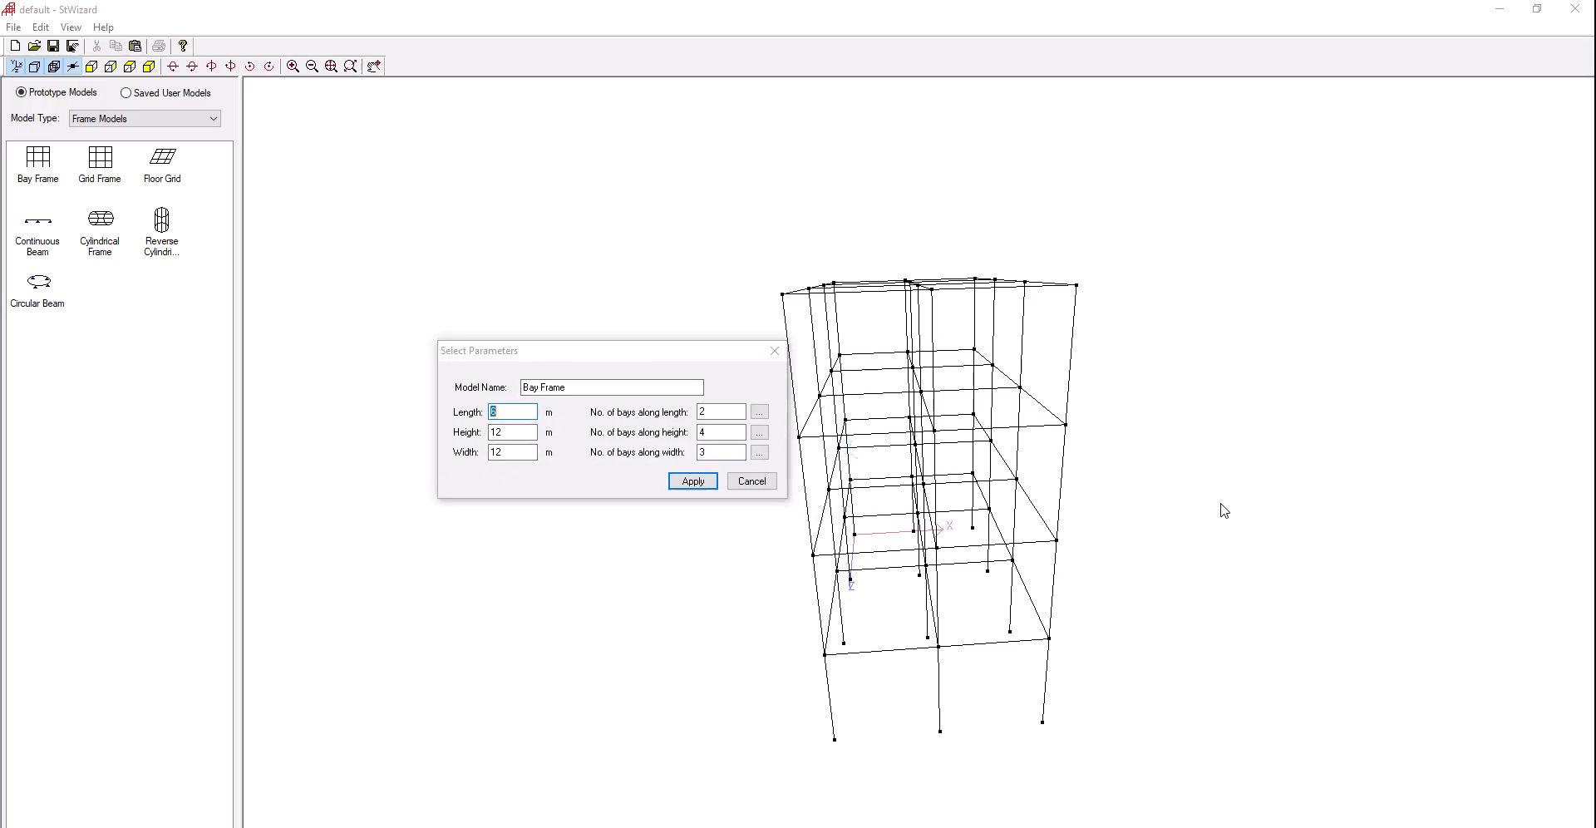
{"action": "left_click", "coordinate": [694, 481]}
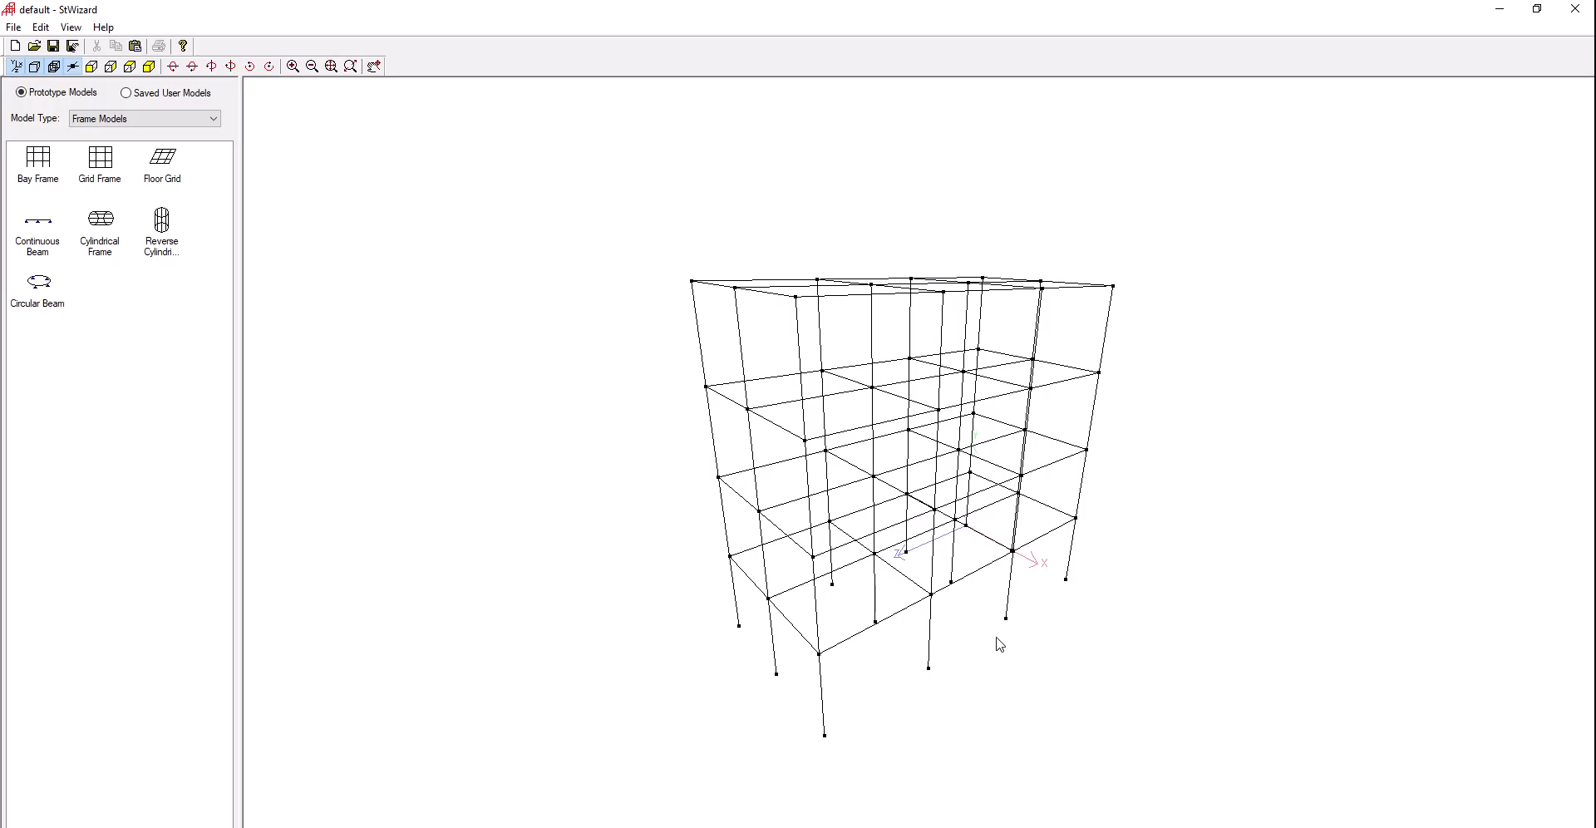
Change the bay frame's number of bays along the width to 4 and apply it
{"action": "left_click_drag", "start_coordinate": [1012, 644], "coordinate": [882, 663]}
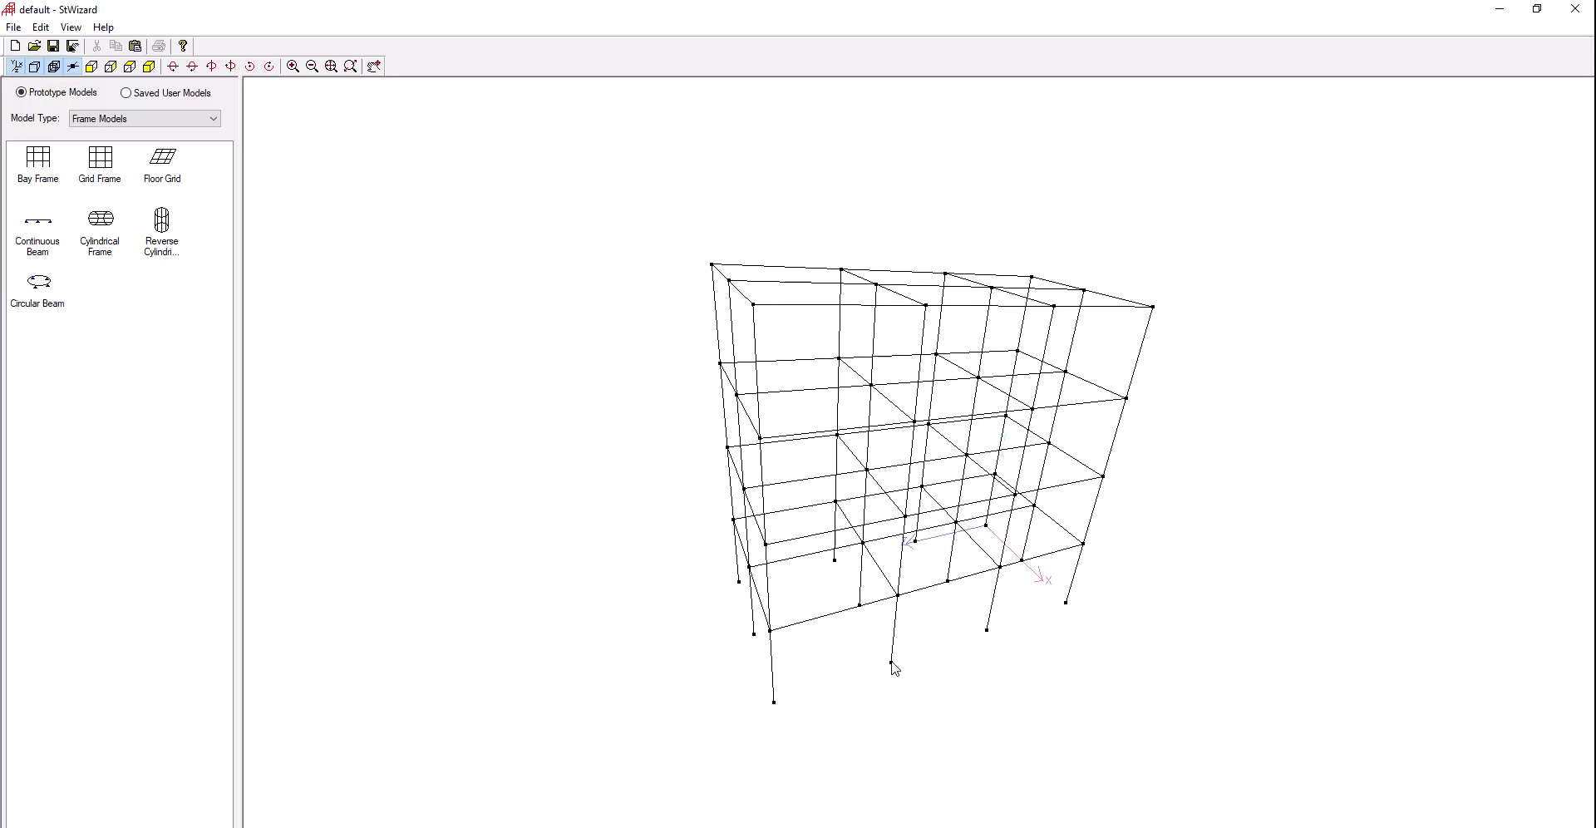
{"action": "right_click", "coordinate": [850, 591]}
{"action": "left_click", "coordinate": [926, 596]}
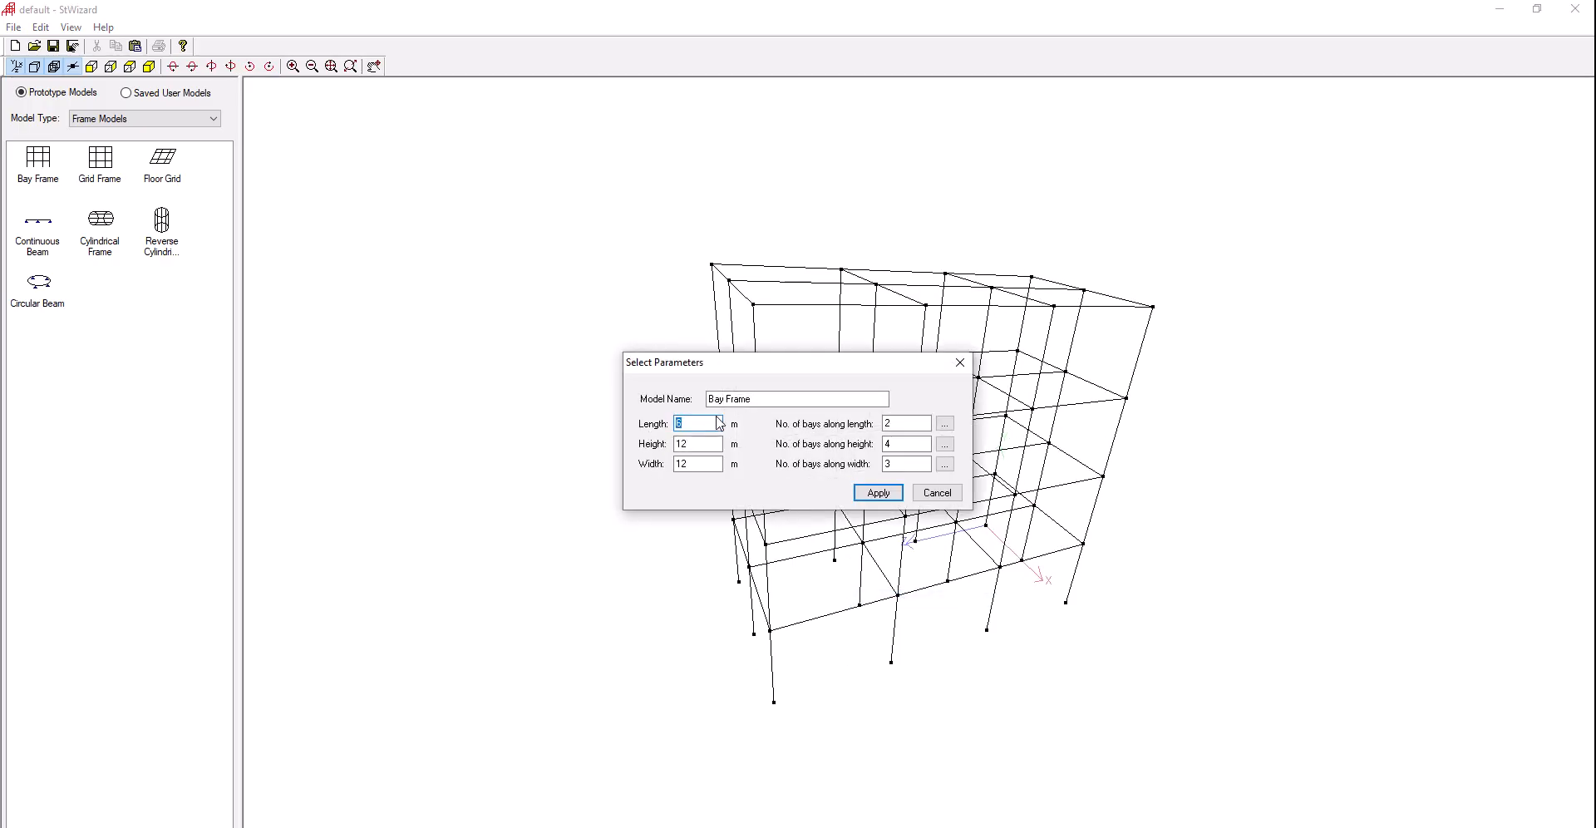
{"action": "key", "text": "Tab"}
{"action": "key", "text": "Tab"}
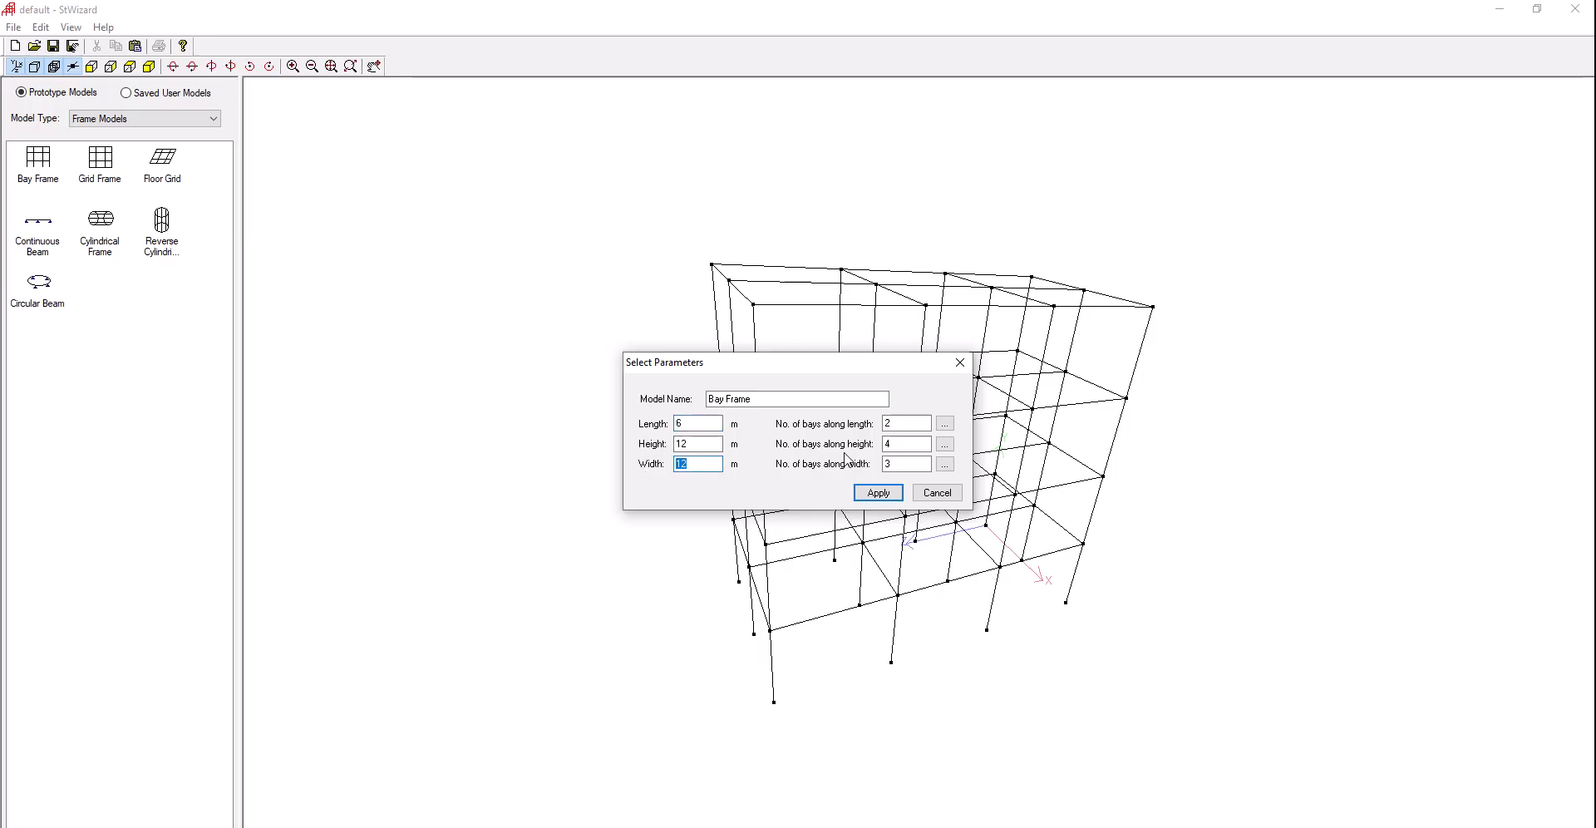
{"action": "double_click", "coordinate": [896, 462]}
{"action": "type", "text": "4"}
{"action": "left_click", "coordinate": [875, 493]}
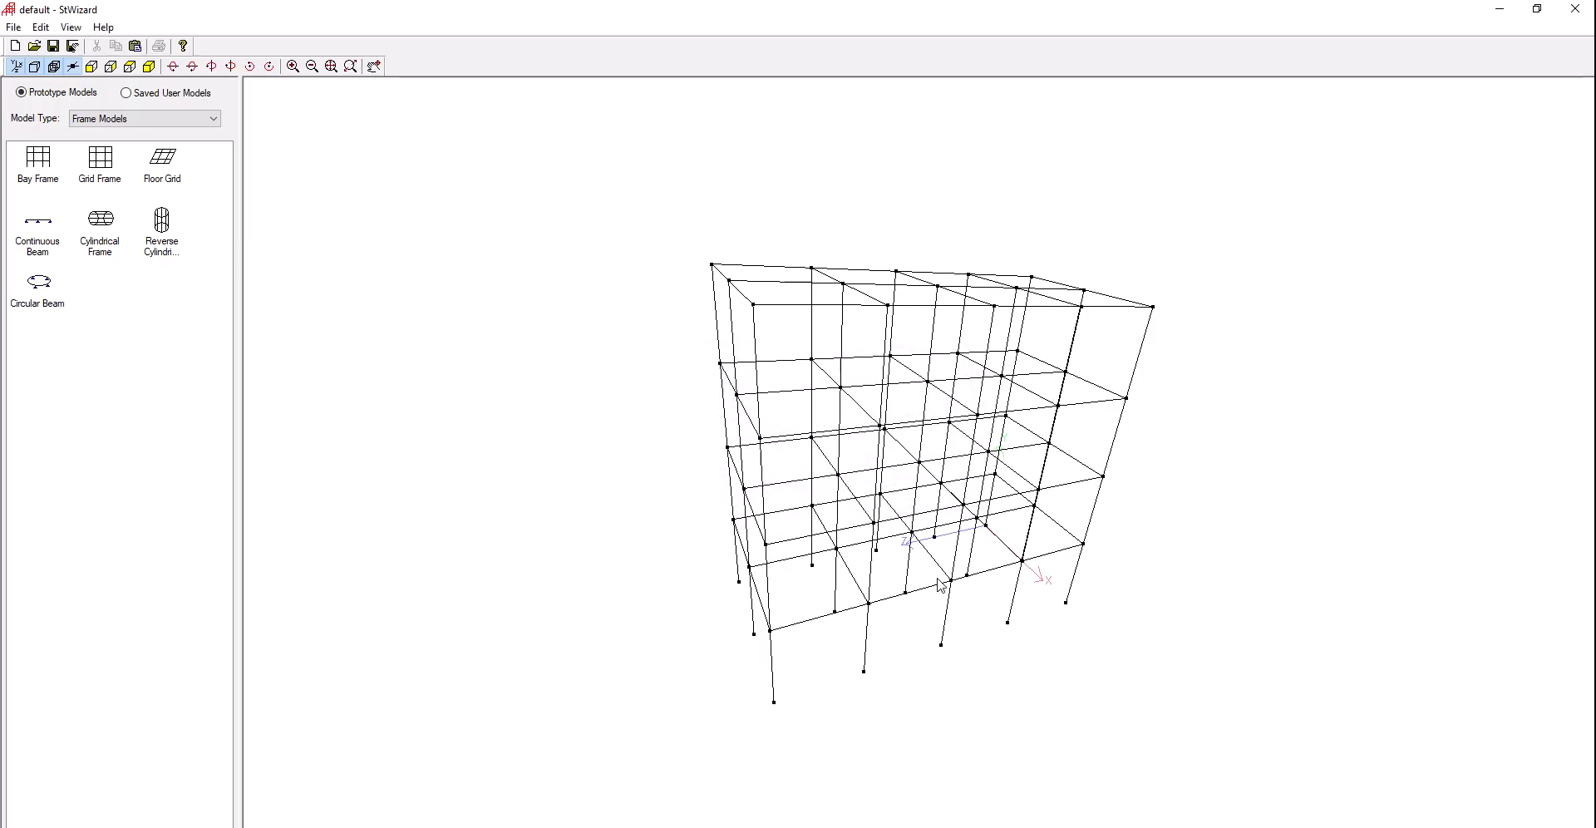
Set the bay frame's number of bays along the width back to 3 and apply it
{"action": "right_click", "coordinate": [844, 581]}
{"action": "left_click", "coordinate": [873, 578]}
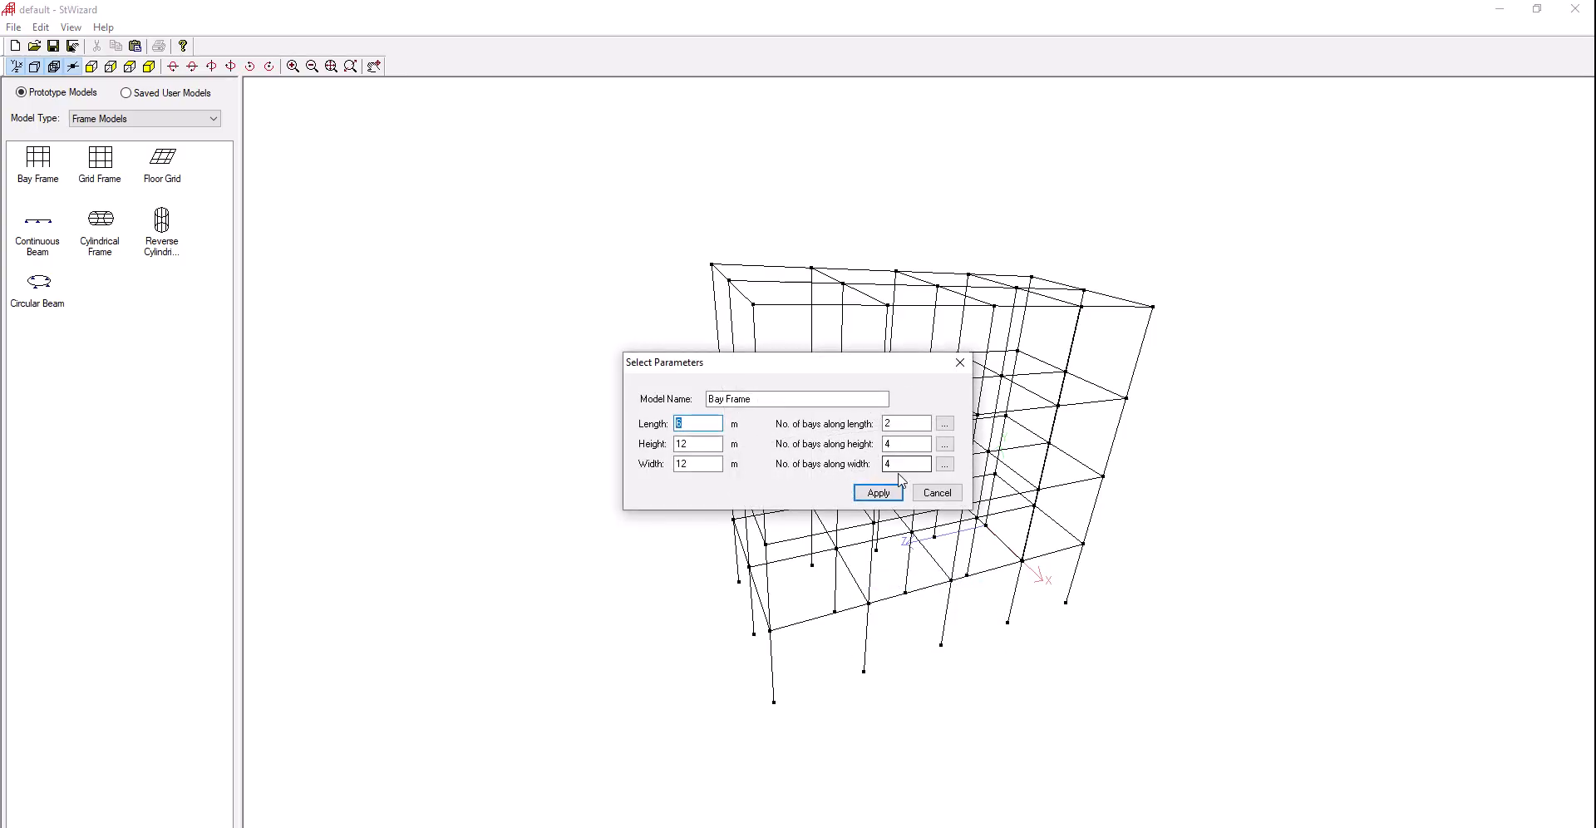
{"action": "left_click_drag", "start_coordinate": [896, 463], "coordinate": [877, 464]}
{"action": "type", "text": "3"}
{"action": "left_click", "coordinate": [878, 493]}
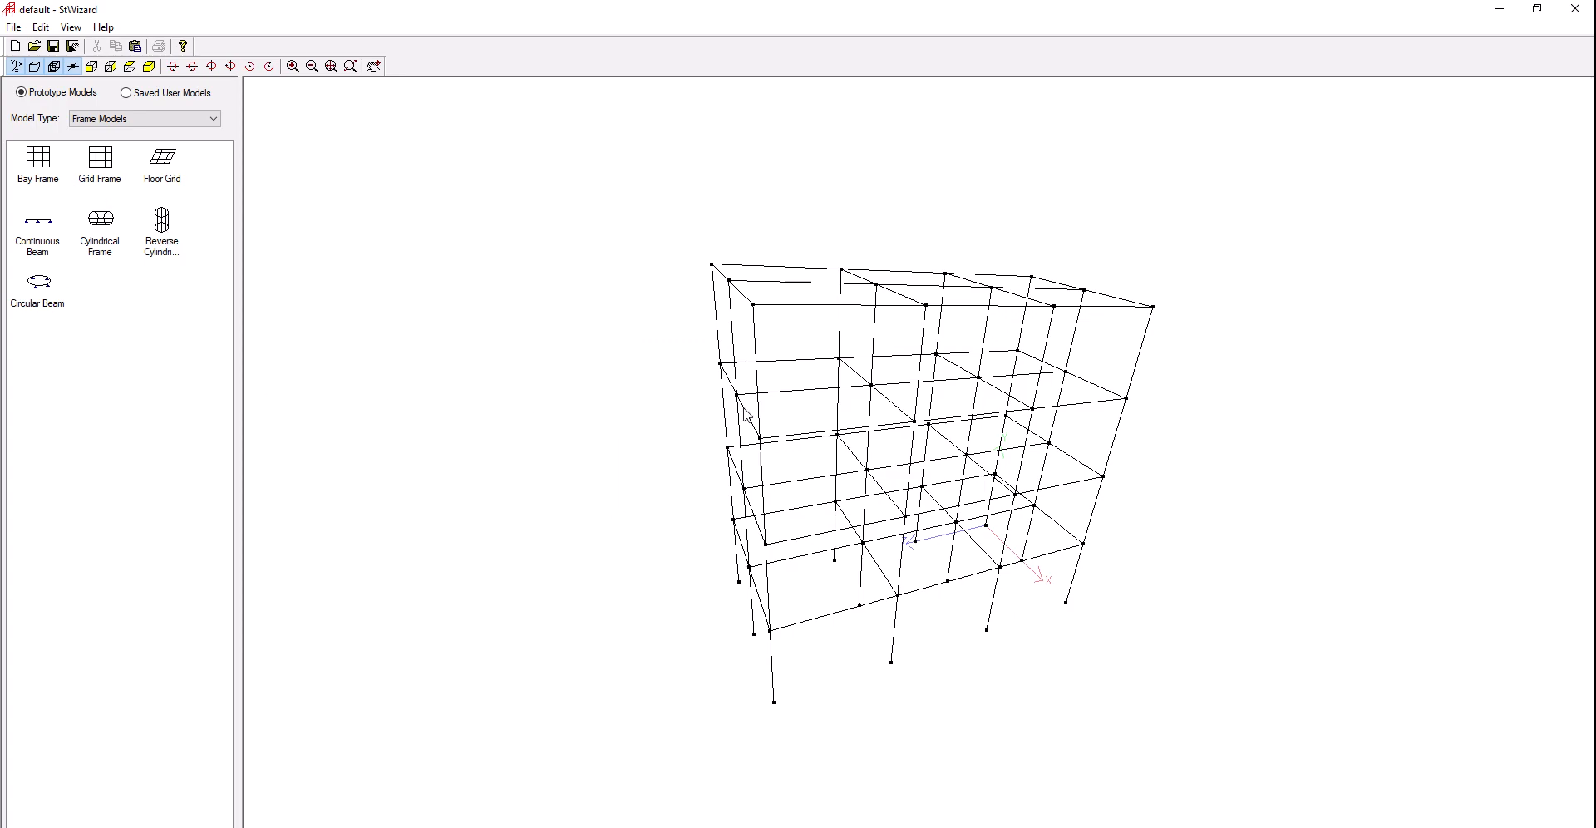
Transfer the bay frame prototype into the STAAD.Pro model with X, Y and Z offsets of 0 m
{"action": "key", "text": "Down"}
{"action": "key", "text": "Down"}
{"action": "left_click", "coordinate": [135, 46]}
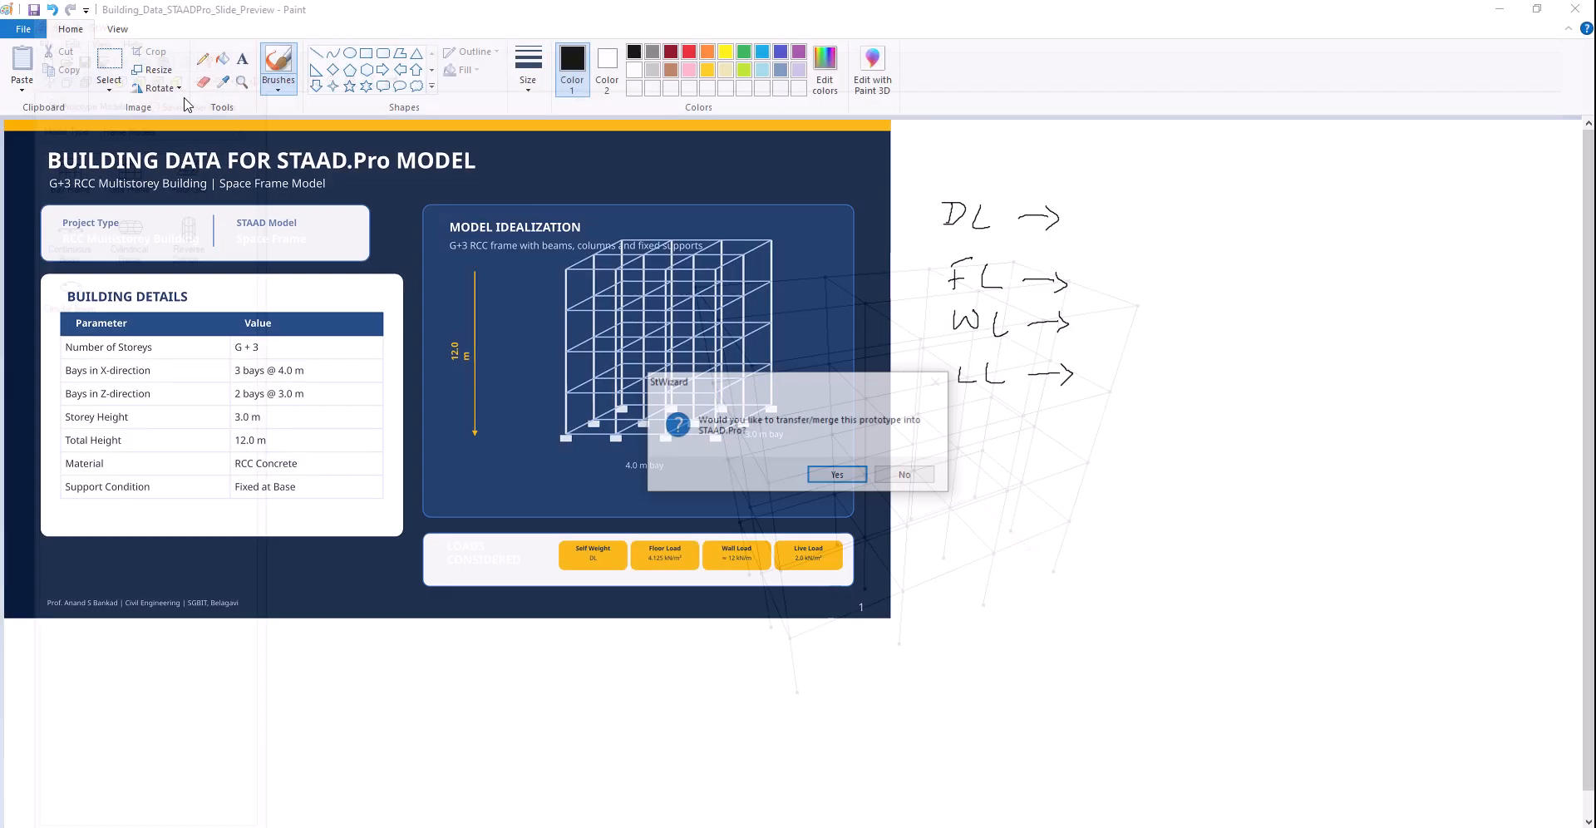
{"action": "left_click", "coordinate": [837, 475]}
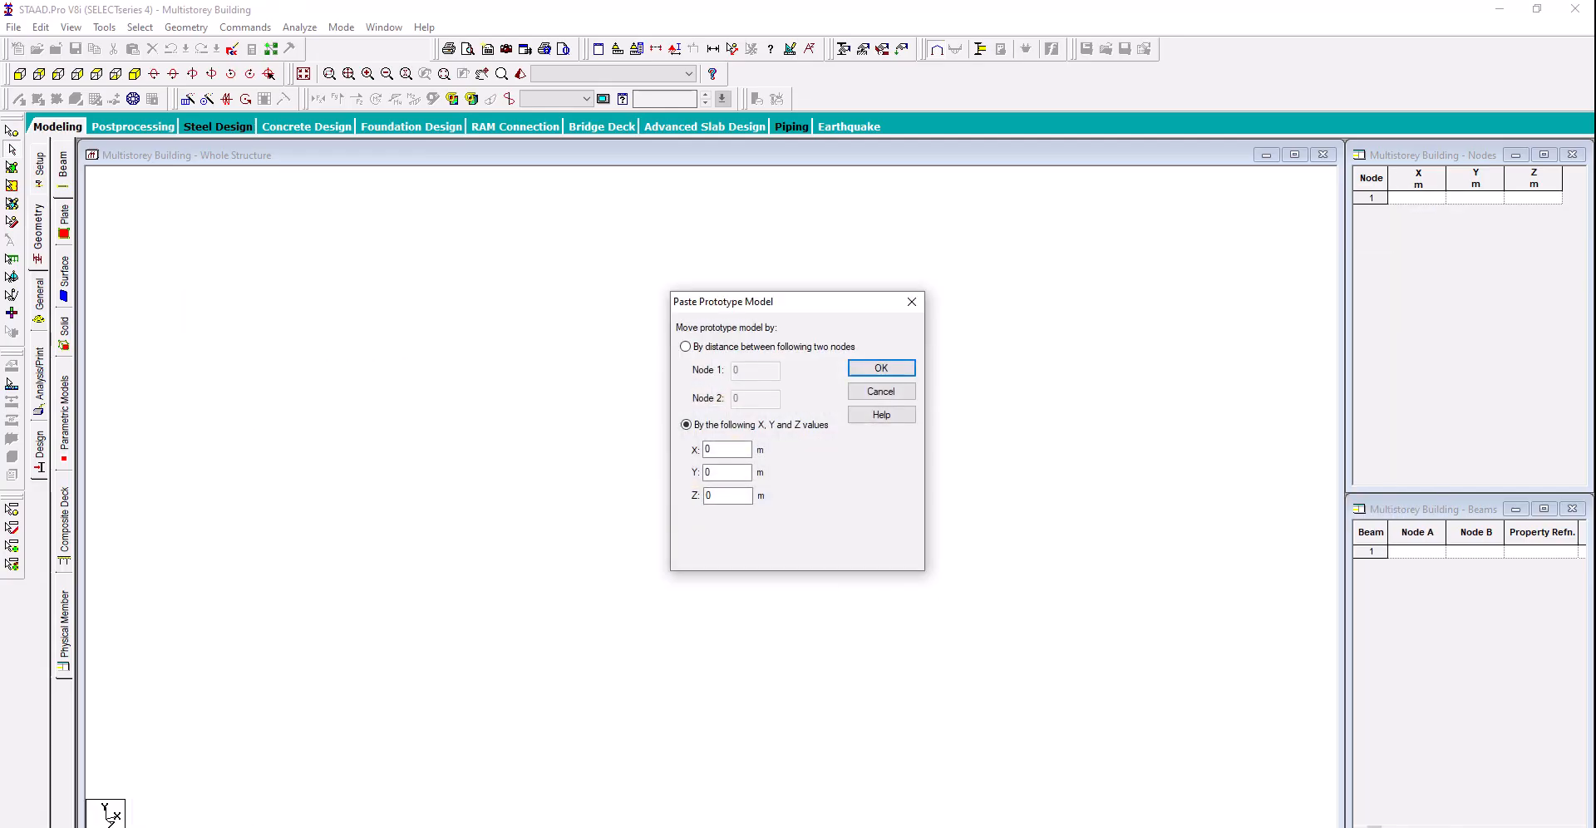
{"action": "left_click", "coordinate": [870, 367]}
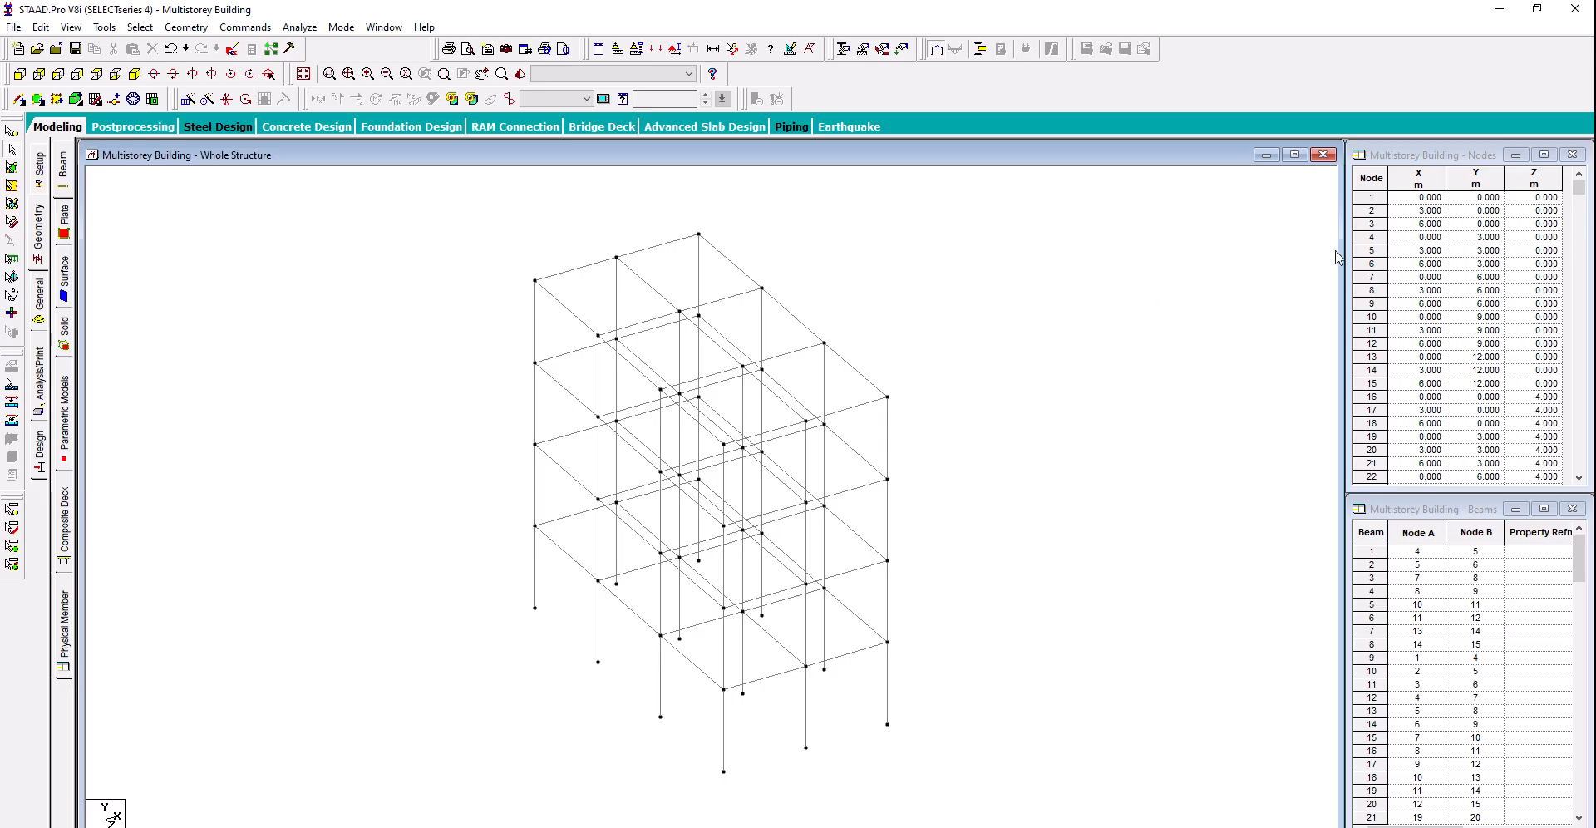
{"action": "left_click", "coordinate": [1408, 163]}
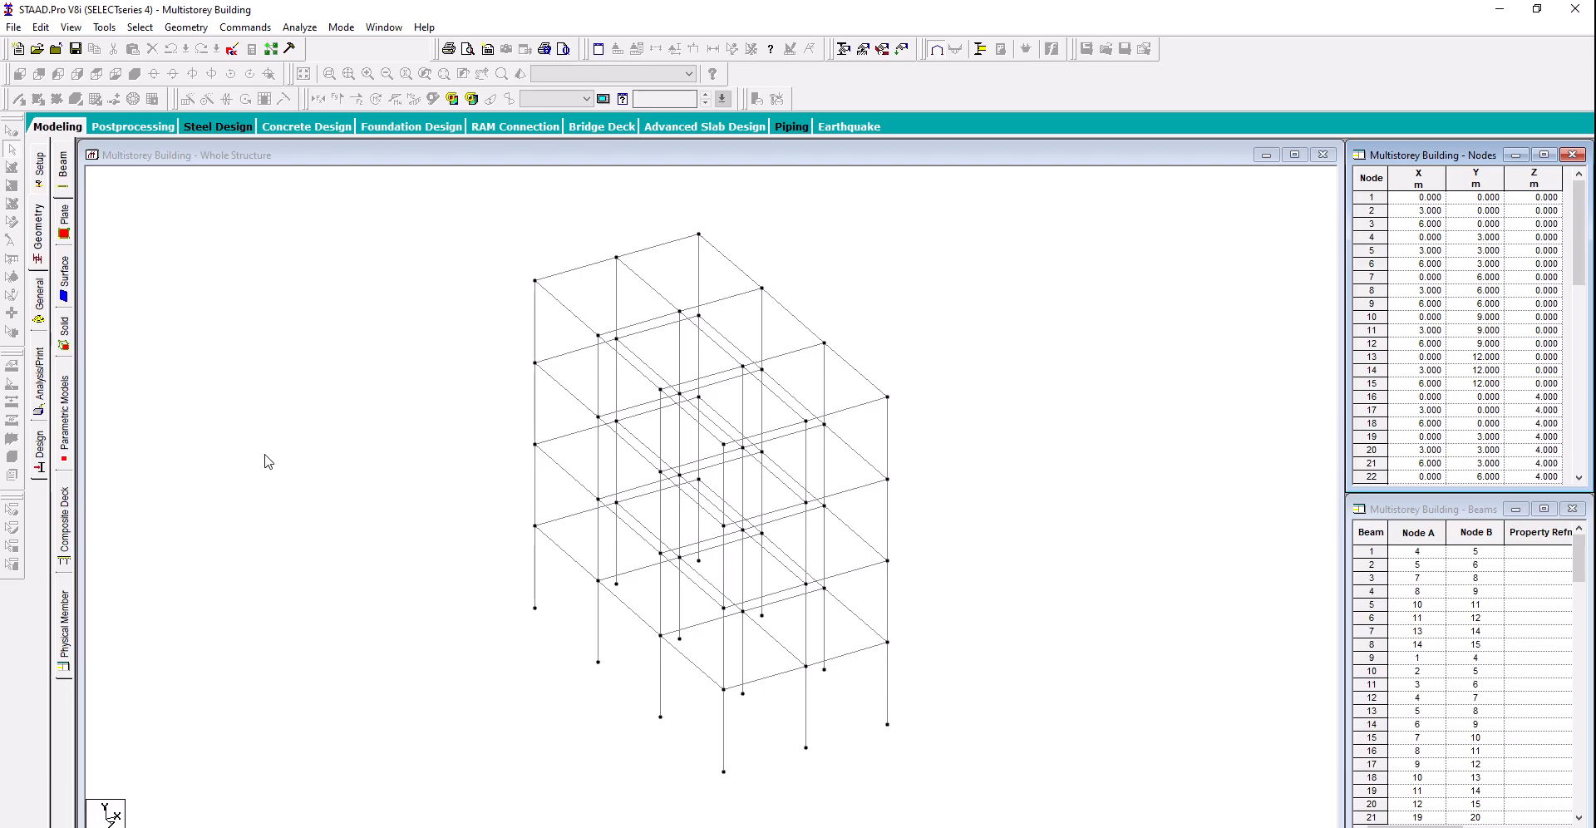
Define a rectangular concrete section with YD 0.35 m and ZD 0.23 m and add it to the section list
{"action": "left_click", "coordinate": [38, 242]}
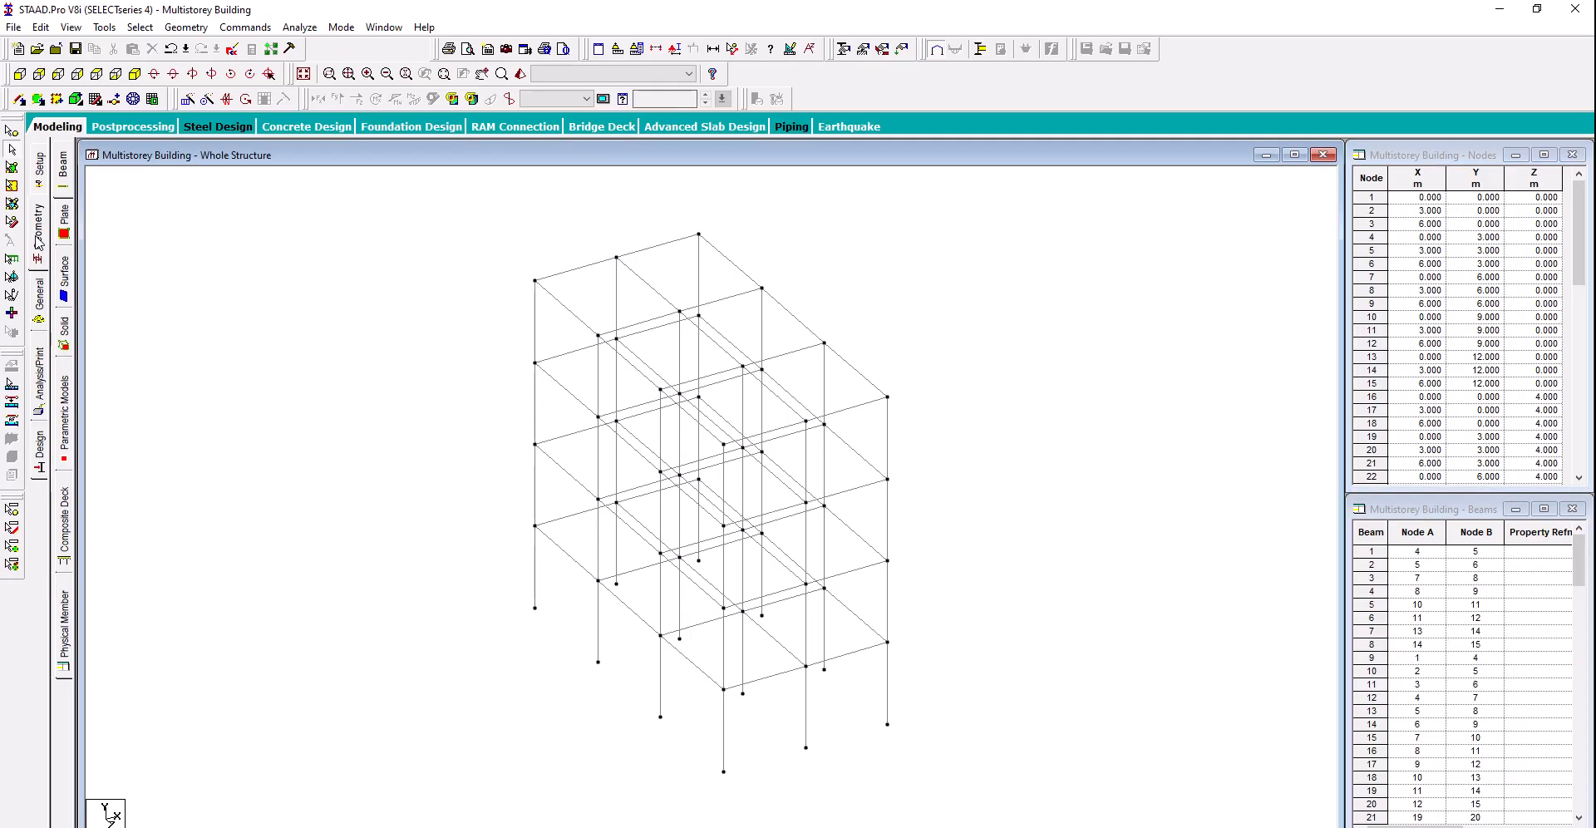
{"action": "left_click", "coordinate": [40, 309]}
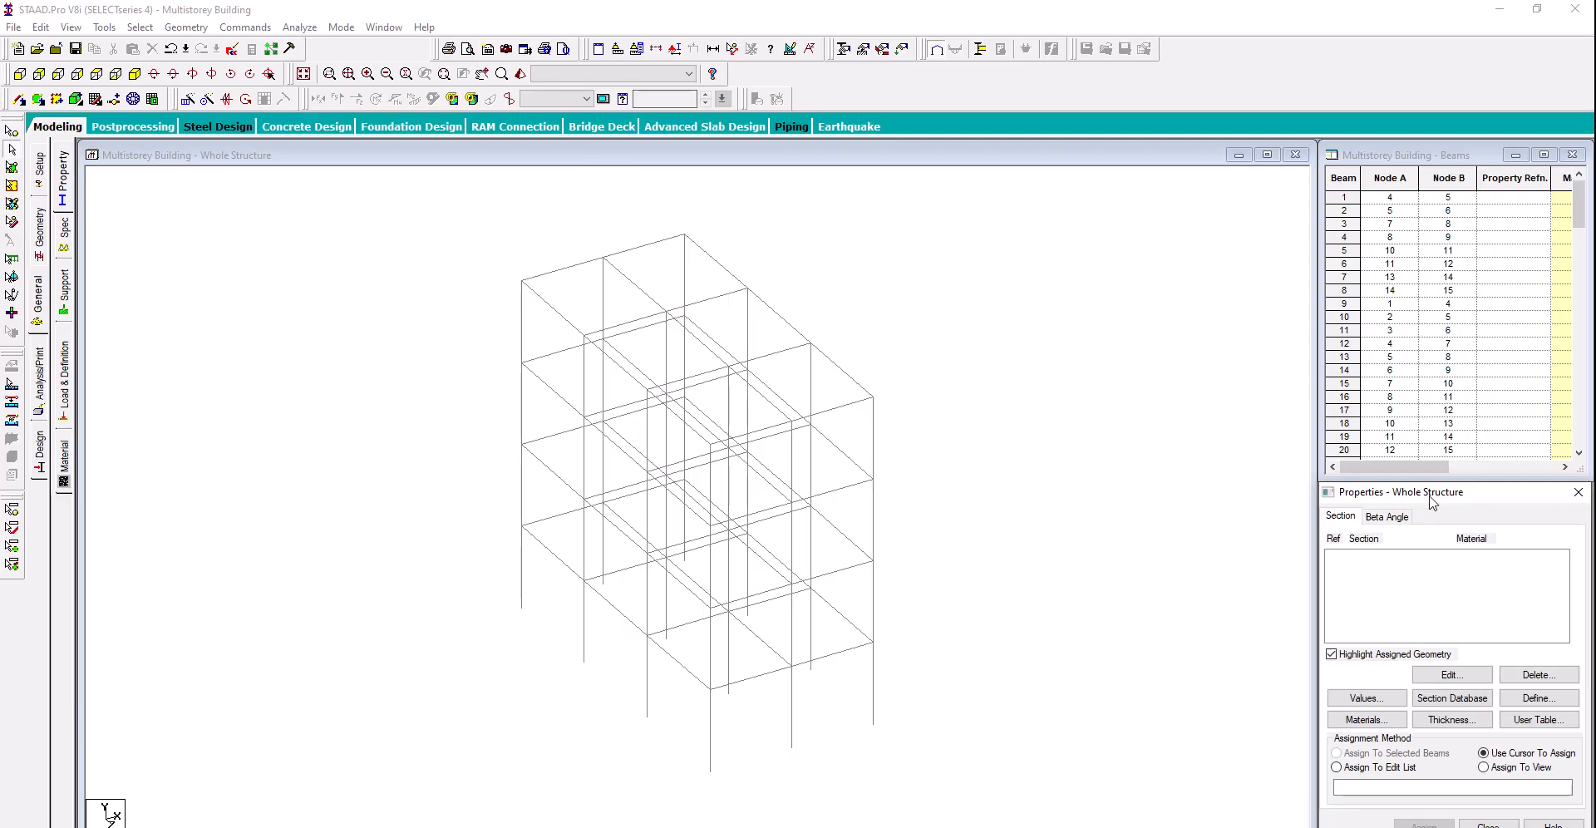
{"action": "left_click_drag", "start_coordinate": [1431, 499], "coordinate": [1144, 313]}
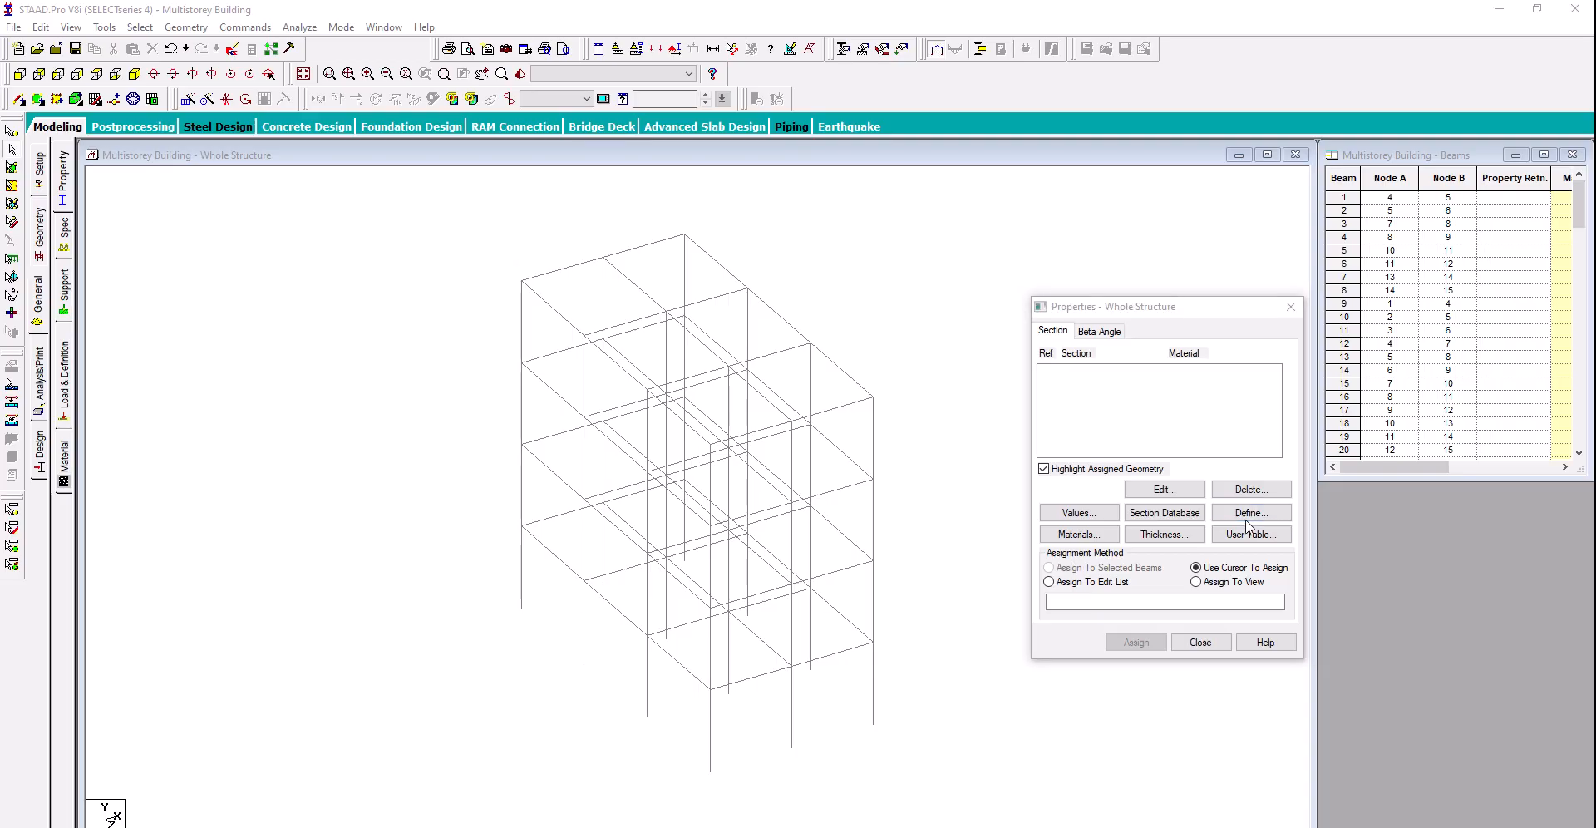
{"action": "left_click", "coordinate": [1247, 513]}
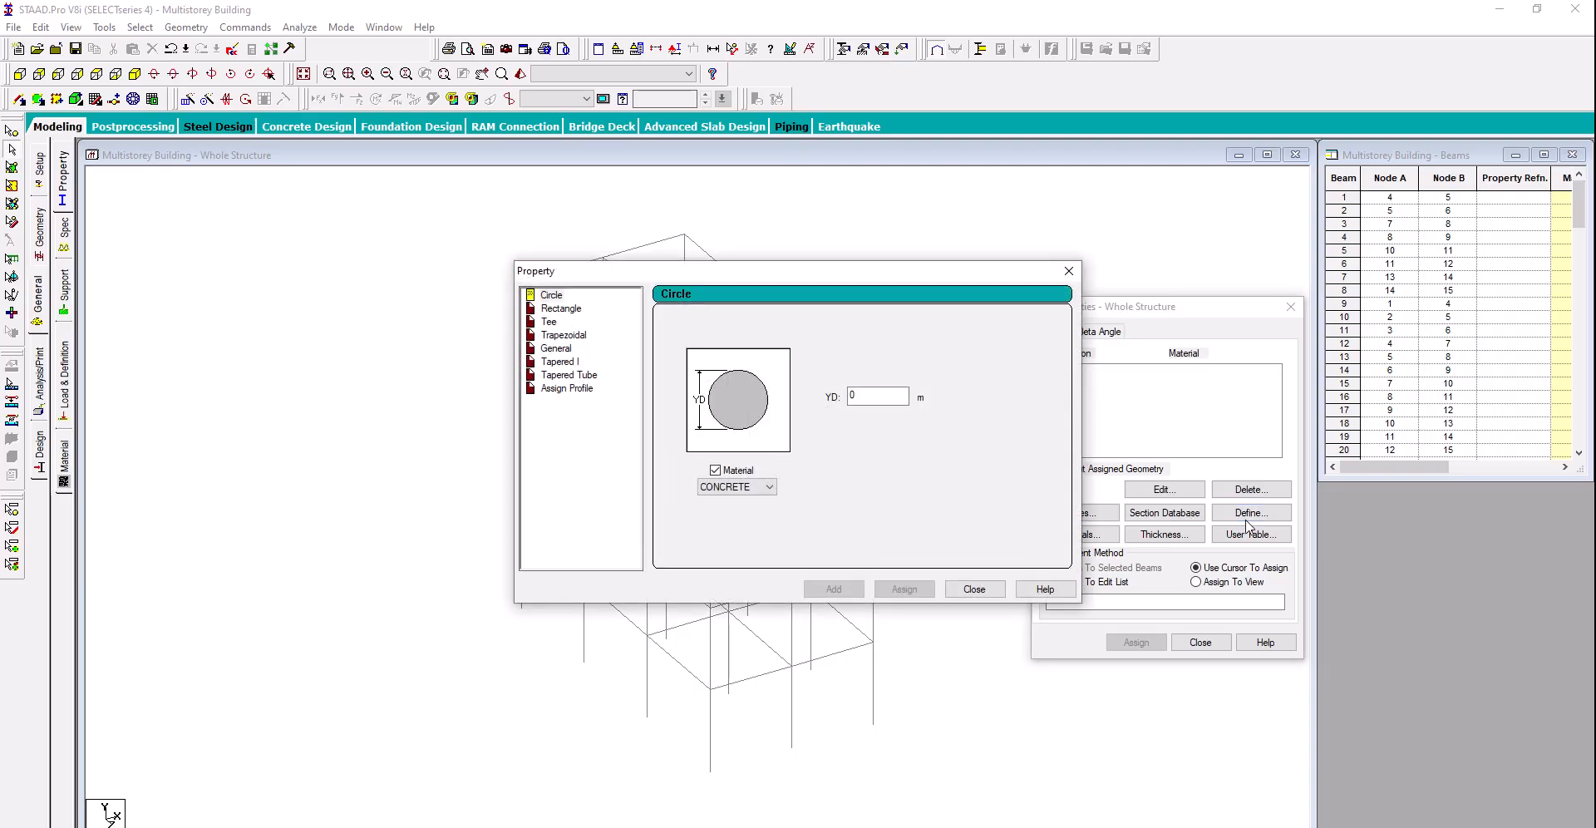
{"action": "left_click_drag", "start_coordinate": [908, 281], "coordinate": [732, 428]}
{"action": "left_click", "coordinate": [386, 460]}
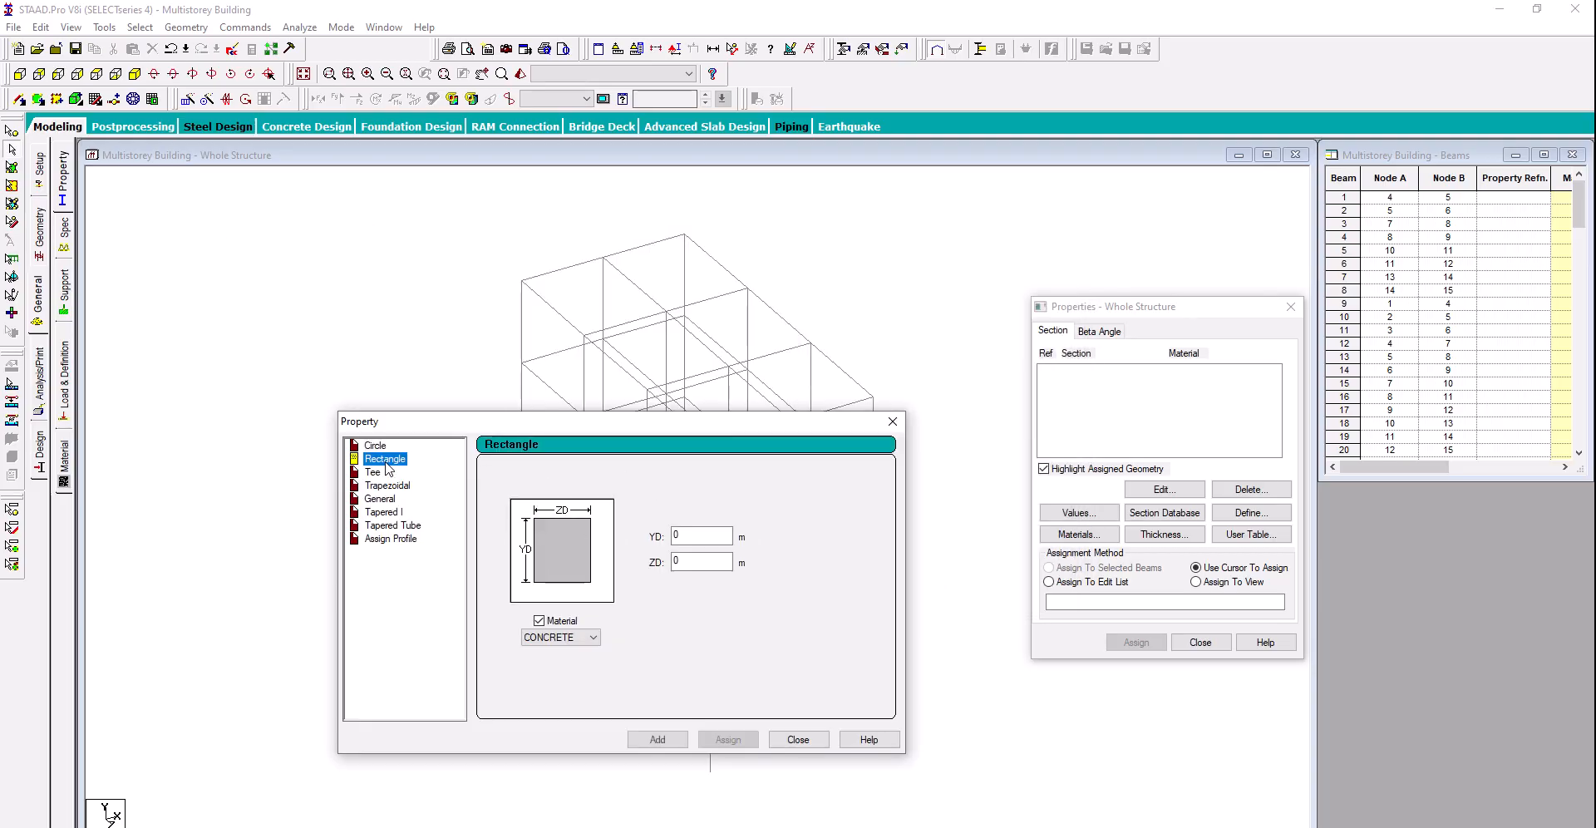
{"action": "left_click", "coordinate": [696, 532]}
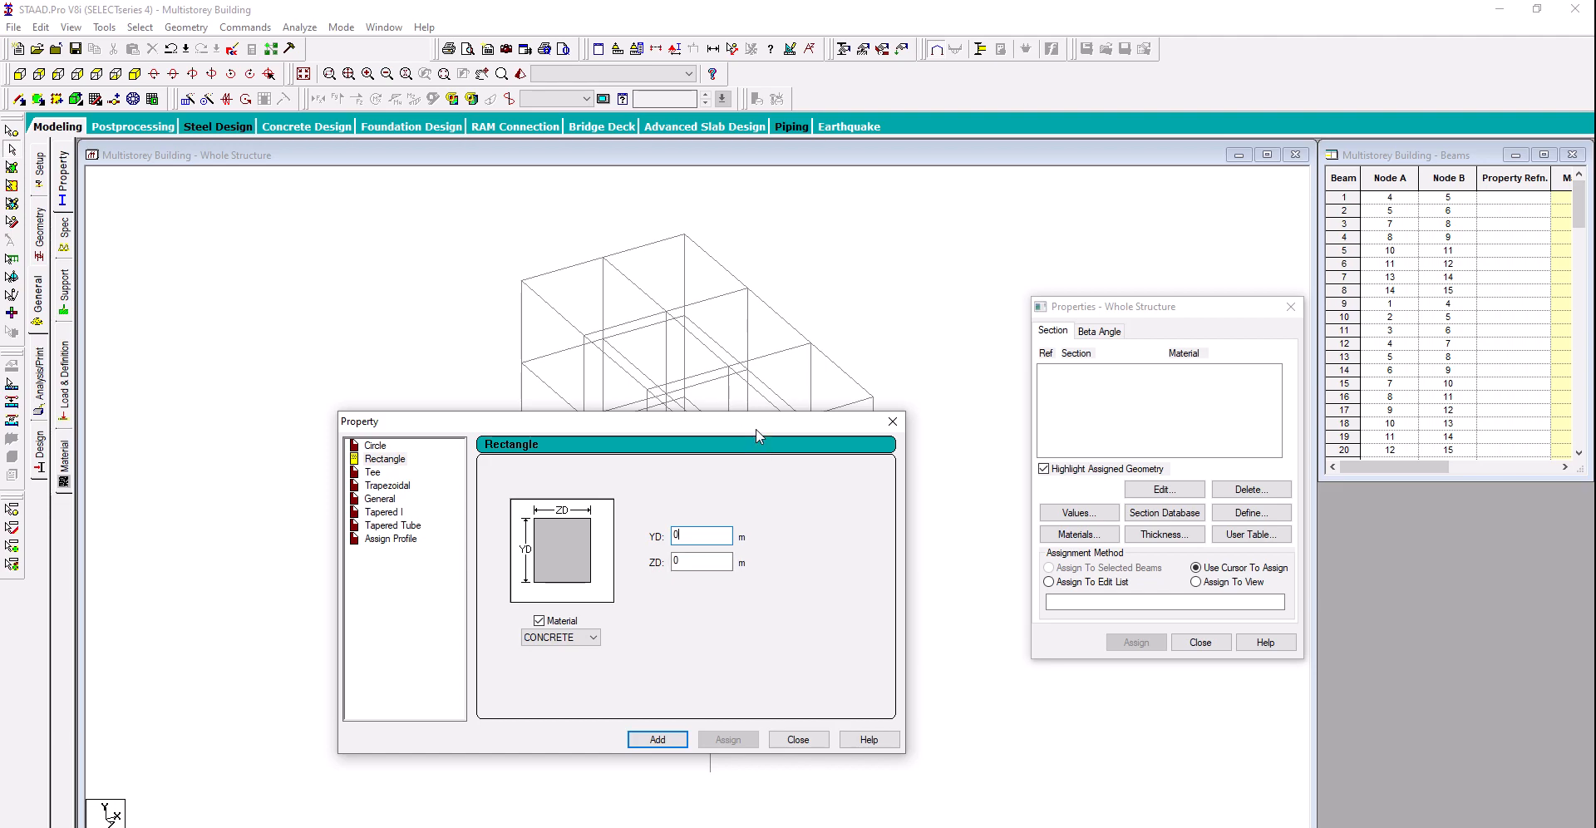
{"action": "left_click_drag", "start_coordinate": [756, 434], "coordinate": [797, 497]}
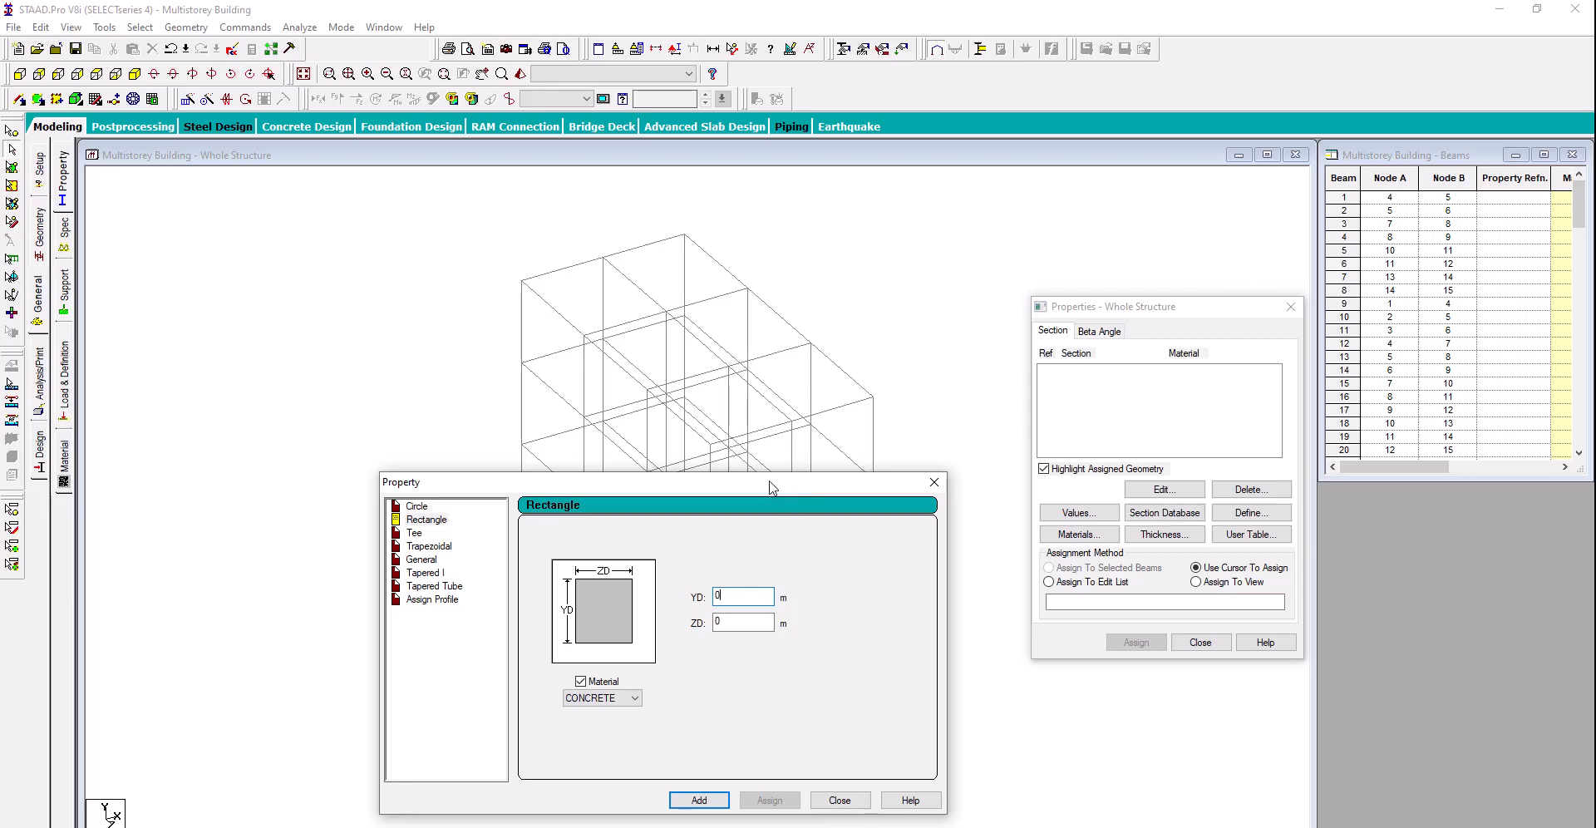
{"action": "left_click", "coordinate": [753, 626]}
{"action": "left_click", "coordinate": [742, 594]}
{"action": "type", "text": ".35"}
{"action": "left_click", "coordinate": [699, 800]}
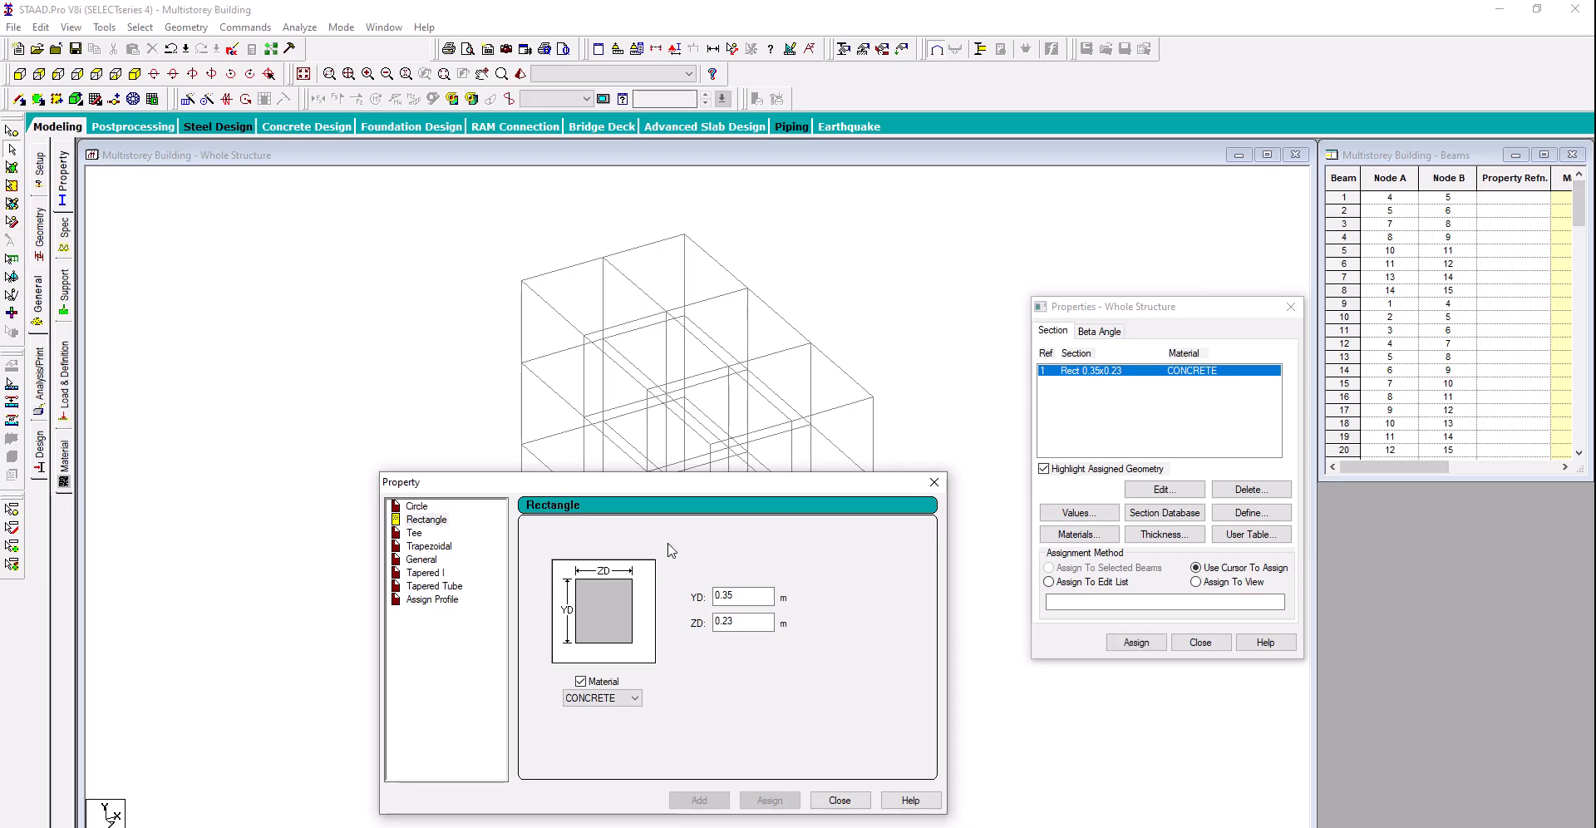
Add a second rectangular concrete section with YD 0.4 m and ZD 0.23 m, and finish defining sections
{"action": "left_click", "coordinate": [740, 598]}
{"action": "type", "text": "4"}
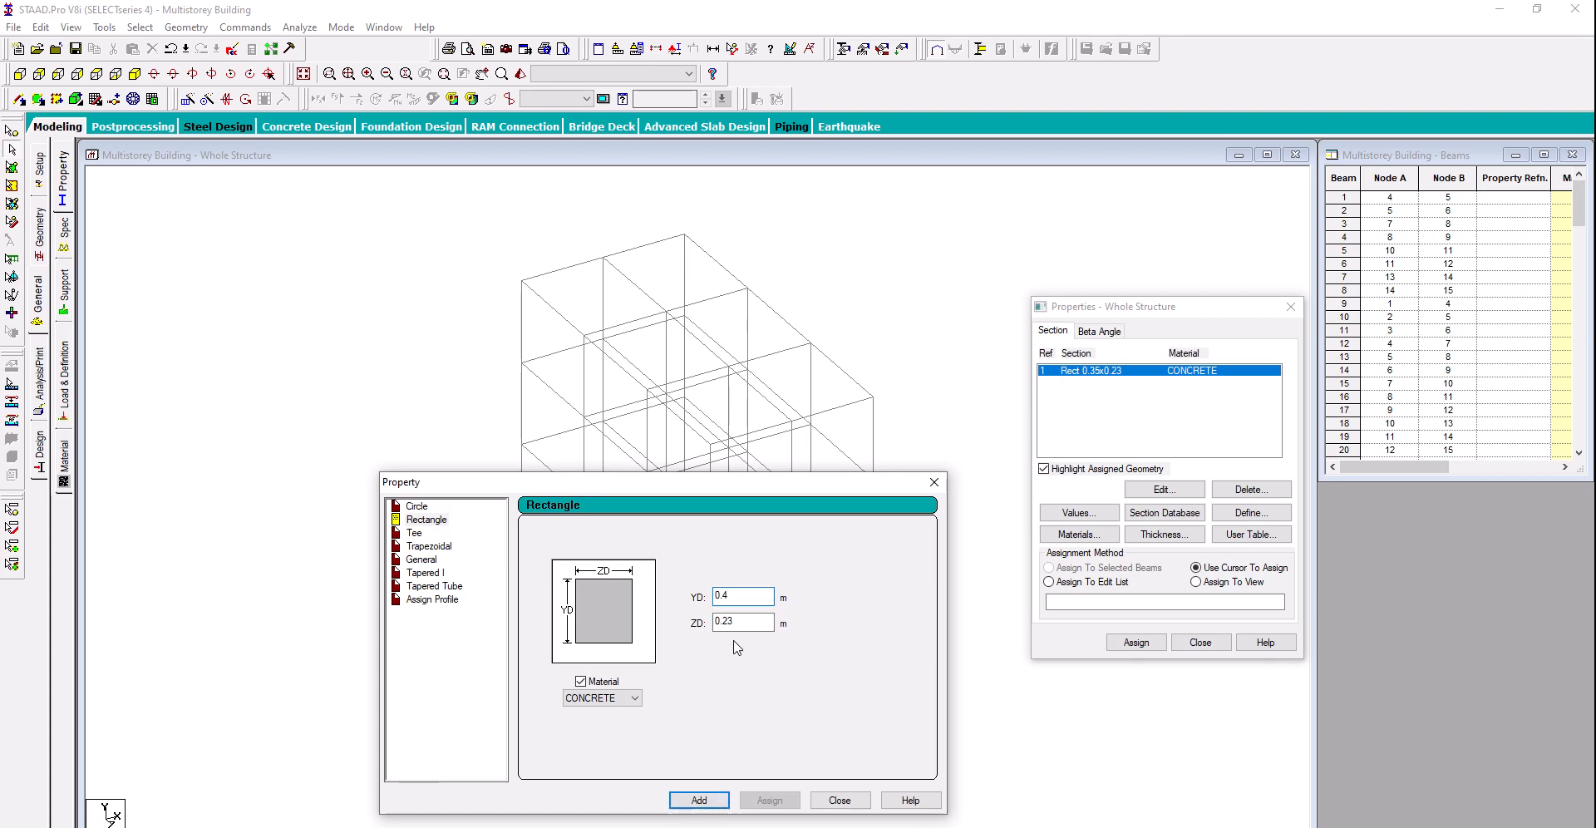
{"action": "left_click", "coordinate": [700, 801]}
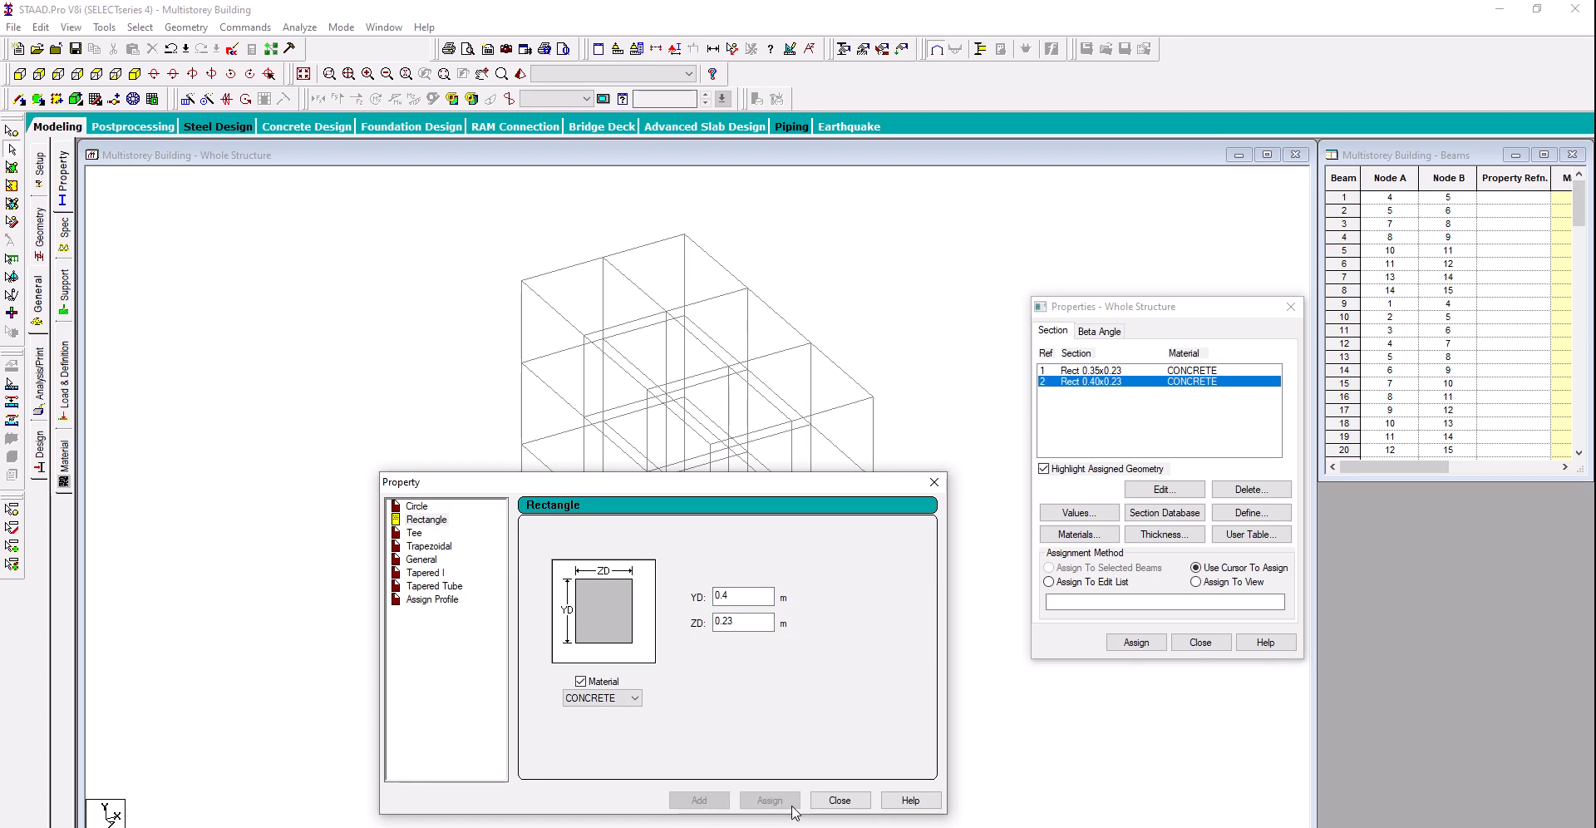
{"action": "left_click", "coordinate": [827, 801]}
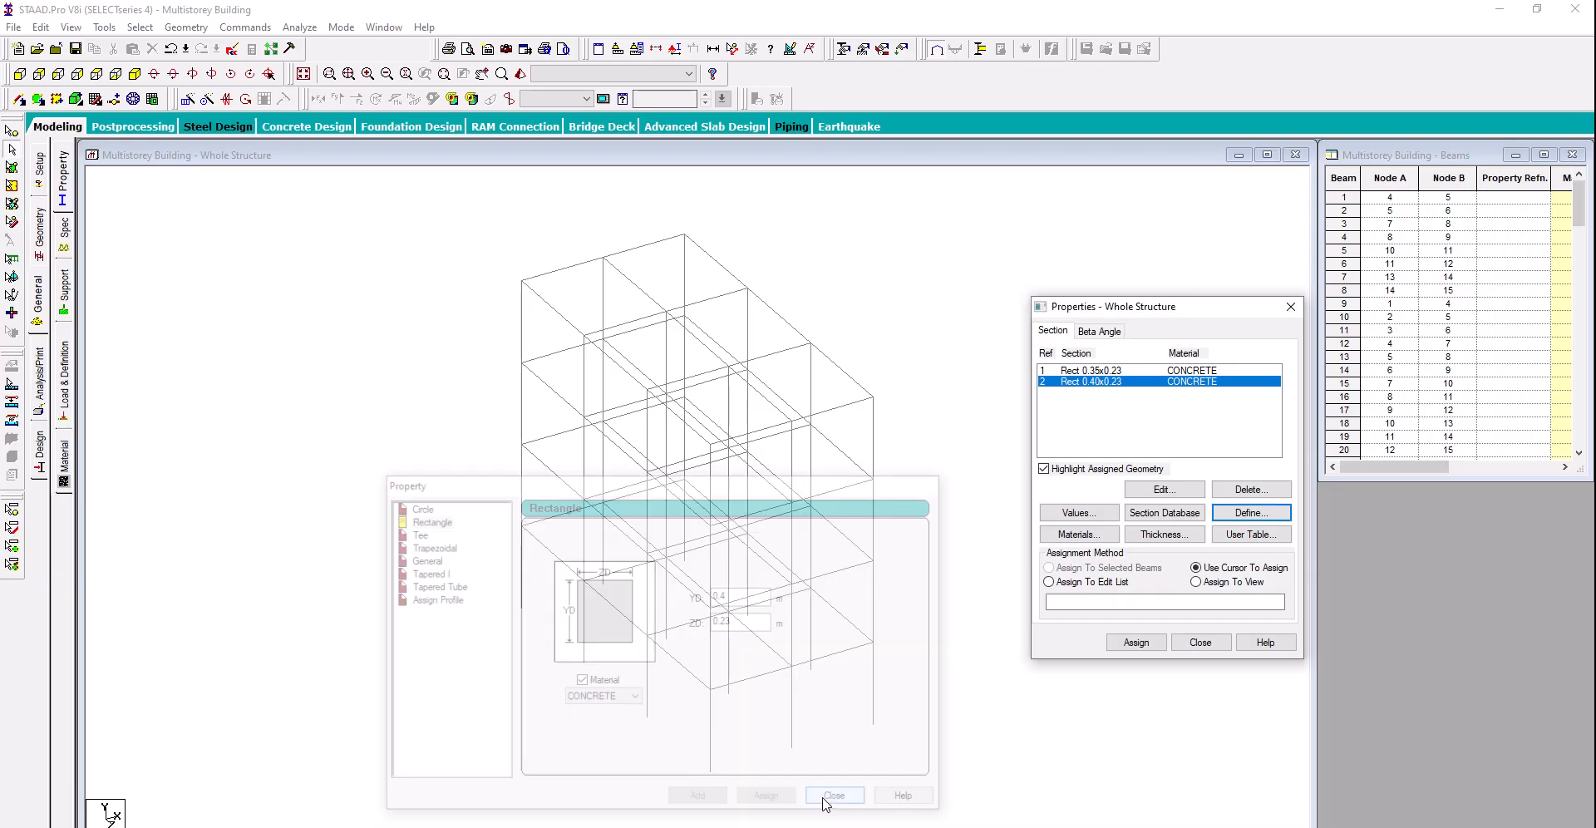
{"action": "left_click", "coordinate": [1097, 373]}
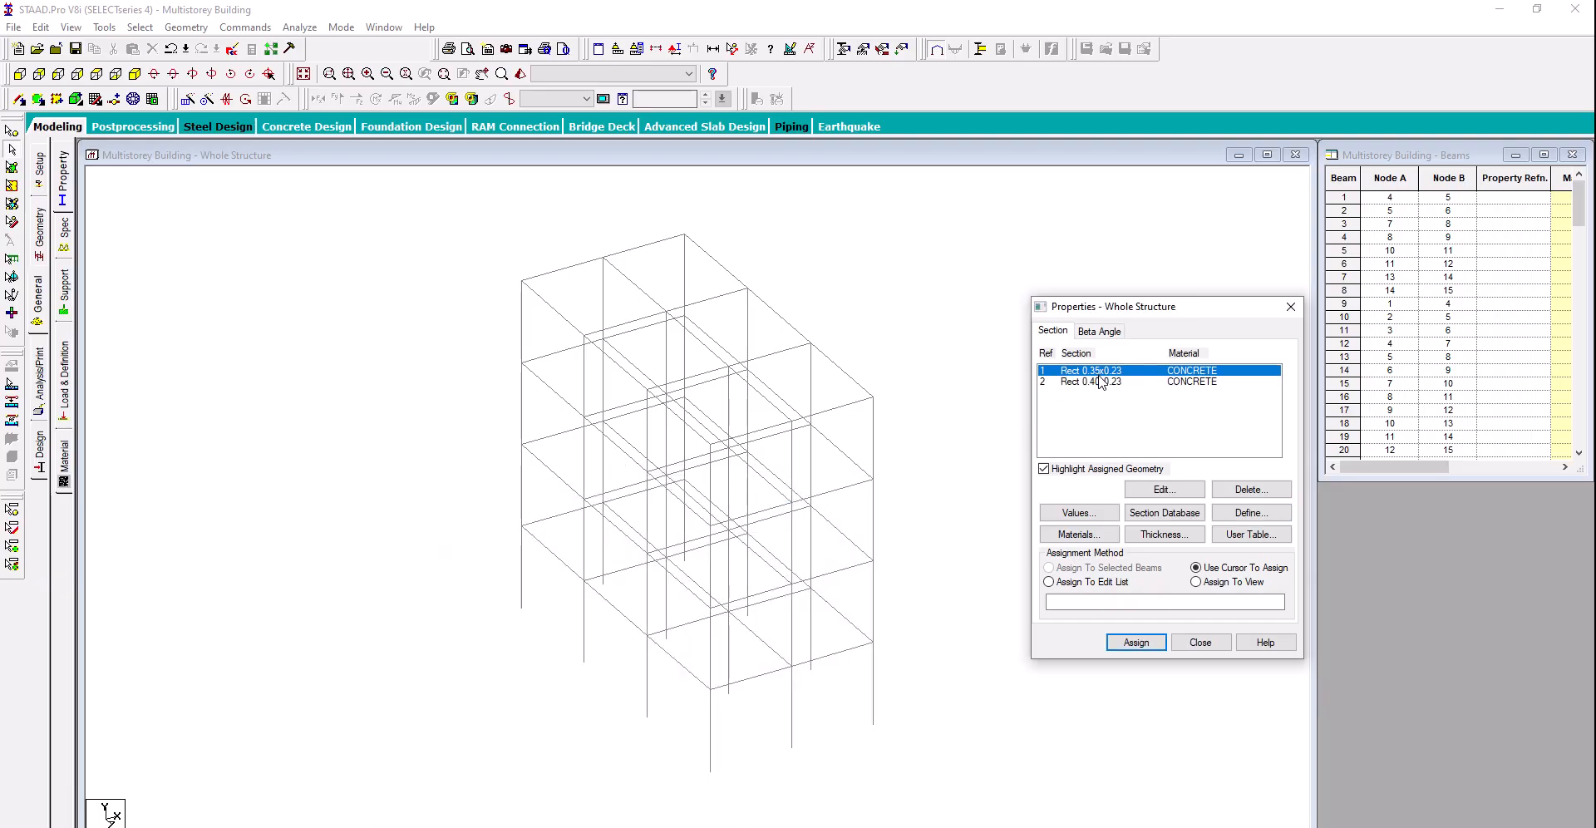
{"action": "left_click", "coordinate": [1101, 383]}
{"action": "left_click", "coordinate": [1091, 371]}
{"action": "middle_click", "coordinate": [476, 313]}
{"action": "left_click_drag", "start_coordinate": [475, 312], "coordinate": [396, 336]}
{"action": "middle_click_drag", "start_coordinate": [415, 348], "coordinate": [283, 385]}
{"action": "left_click", "coordinate": [140, 27]}
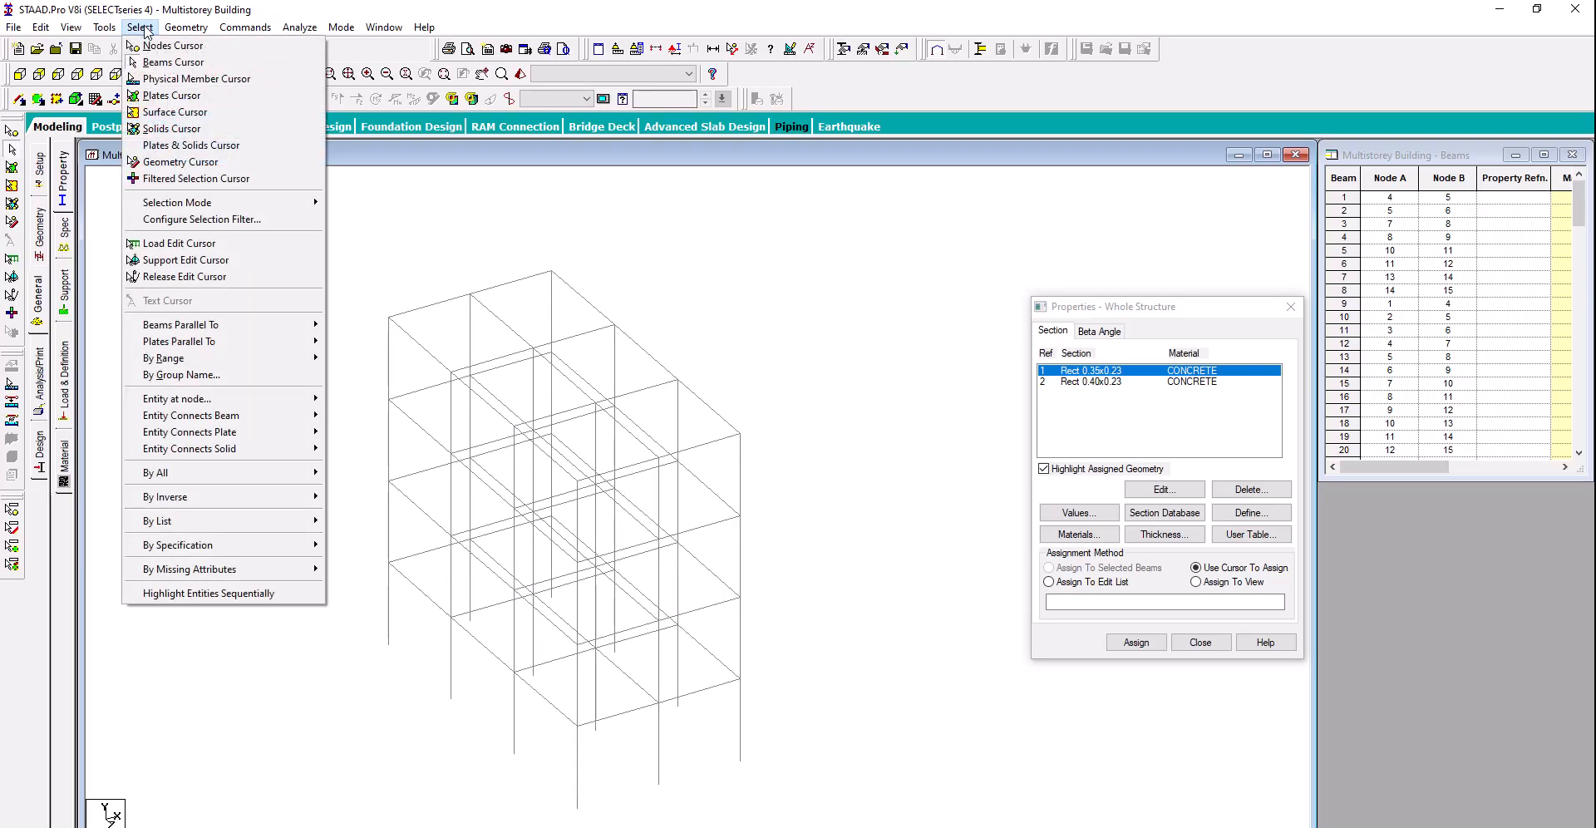
{"action": "mouse_move", "coordinate": [223, 327]}
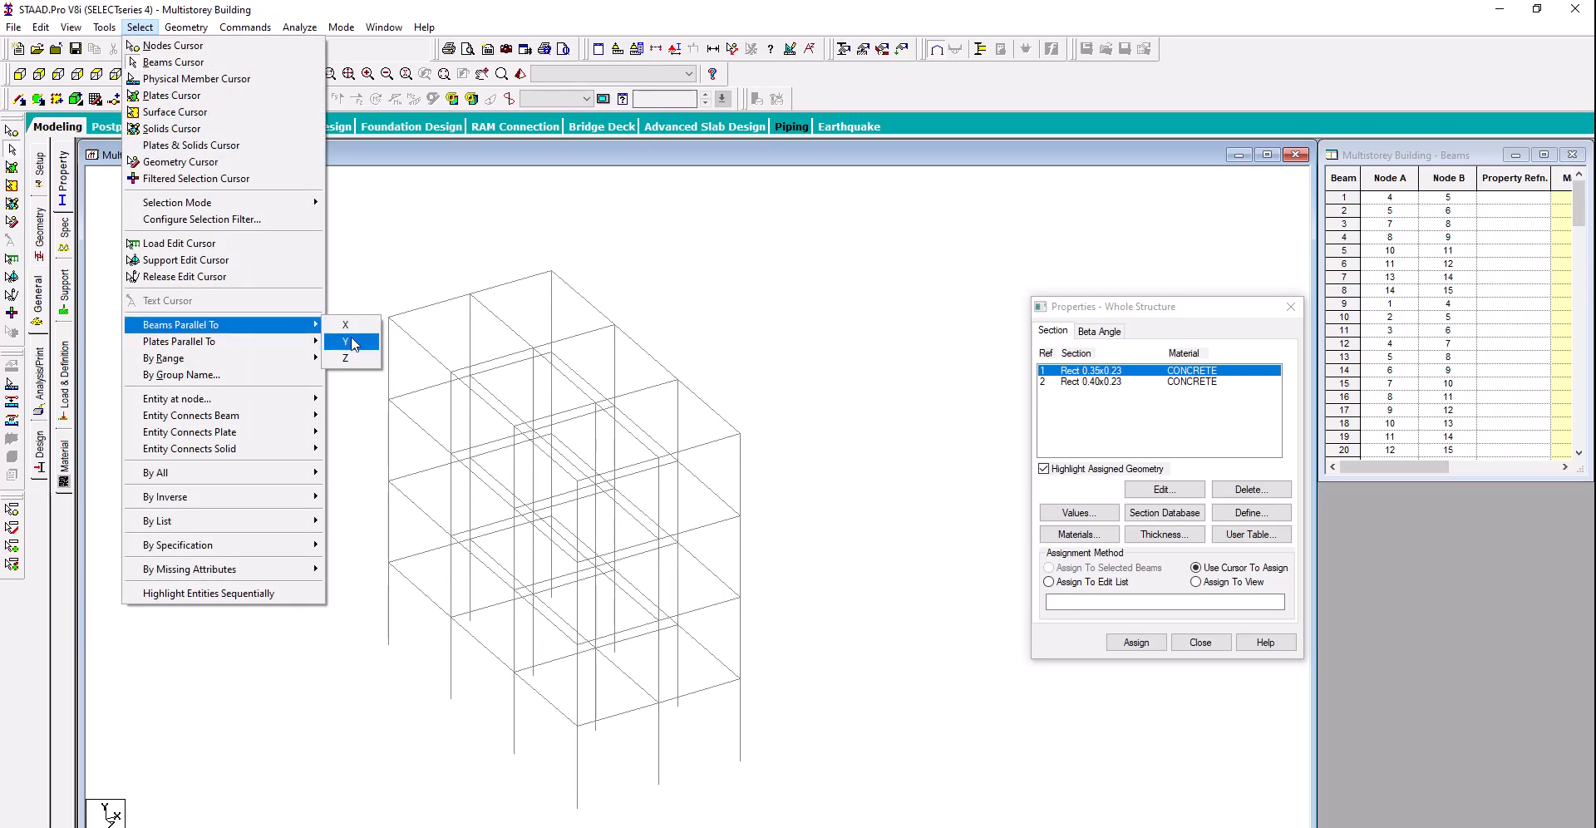
{"action": "left_click", "coordinate": [351, 341]}
Assign the Rect 0.40x0.23 section to all members parallel to Y, the columns
{"action": "left_click", "coordinate": [1089, 383]}
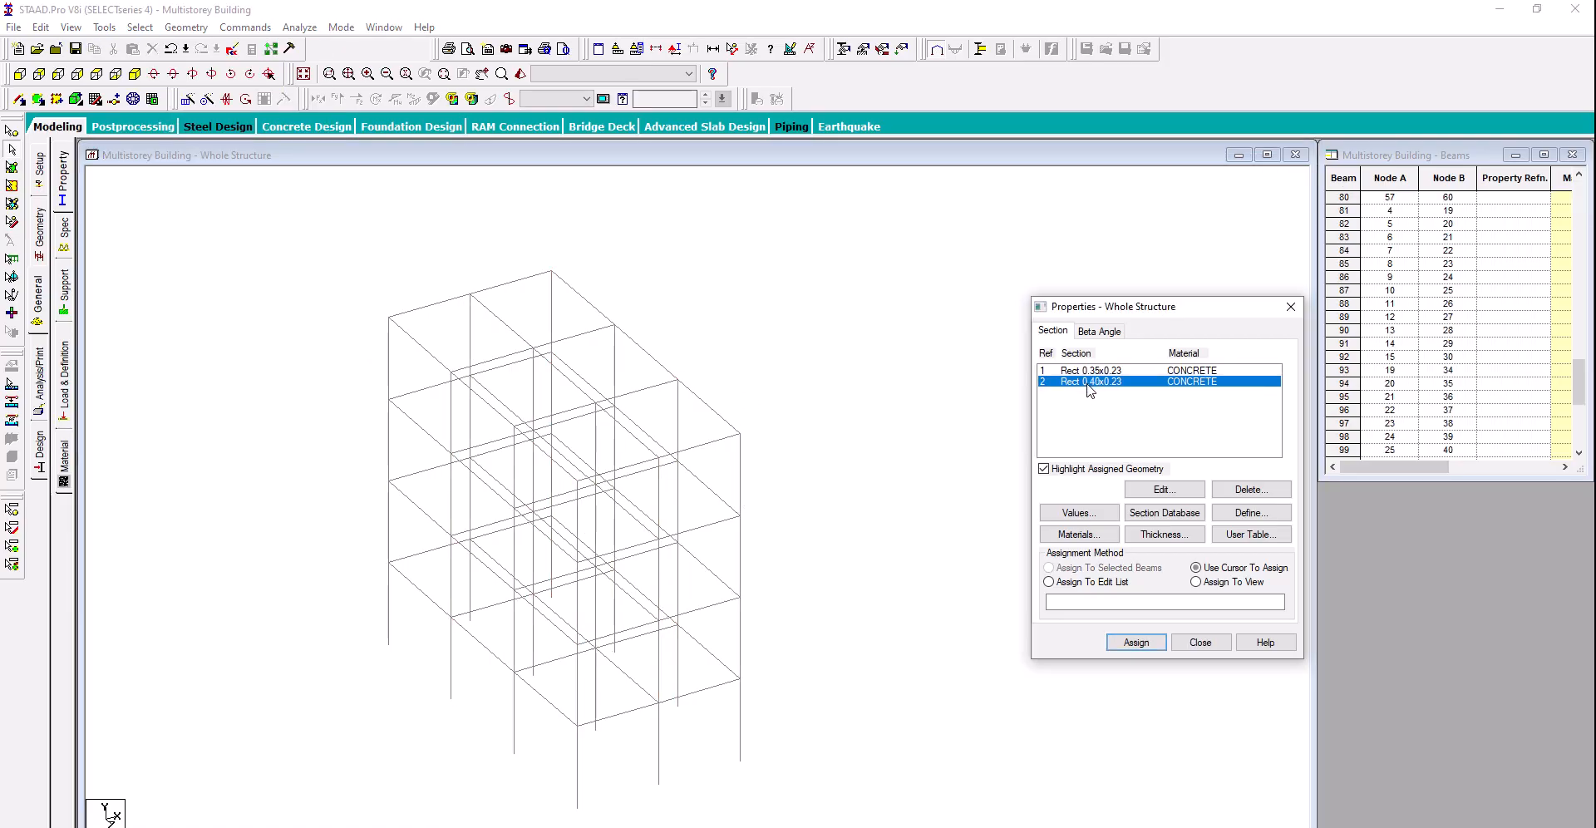
{"action": "left_click", "coordinate": [139, 27]}
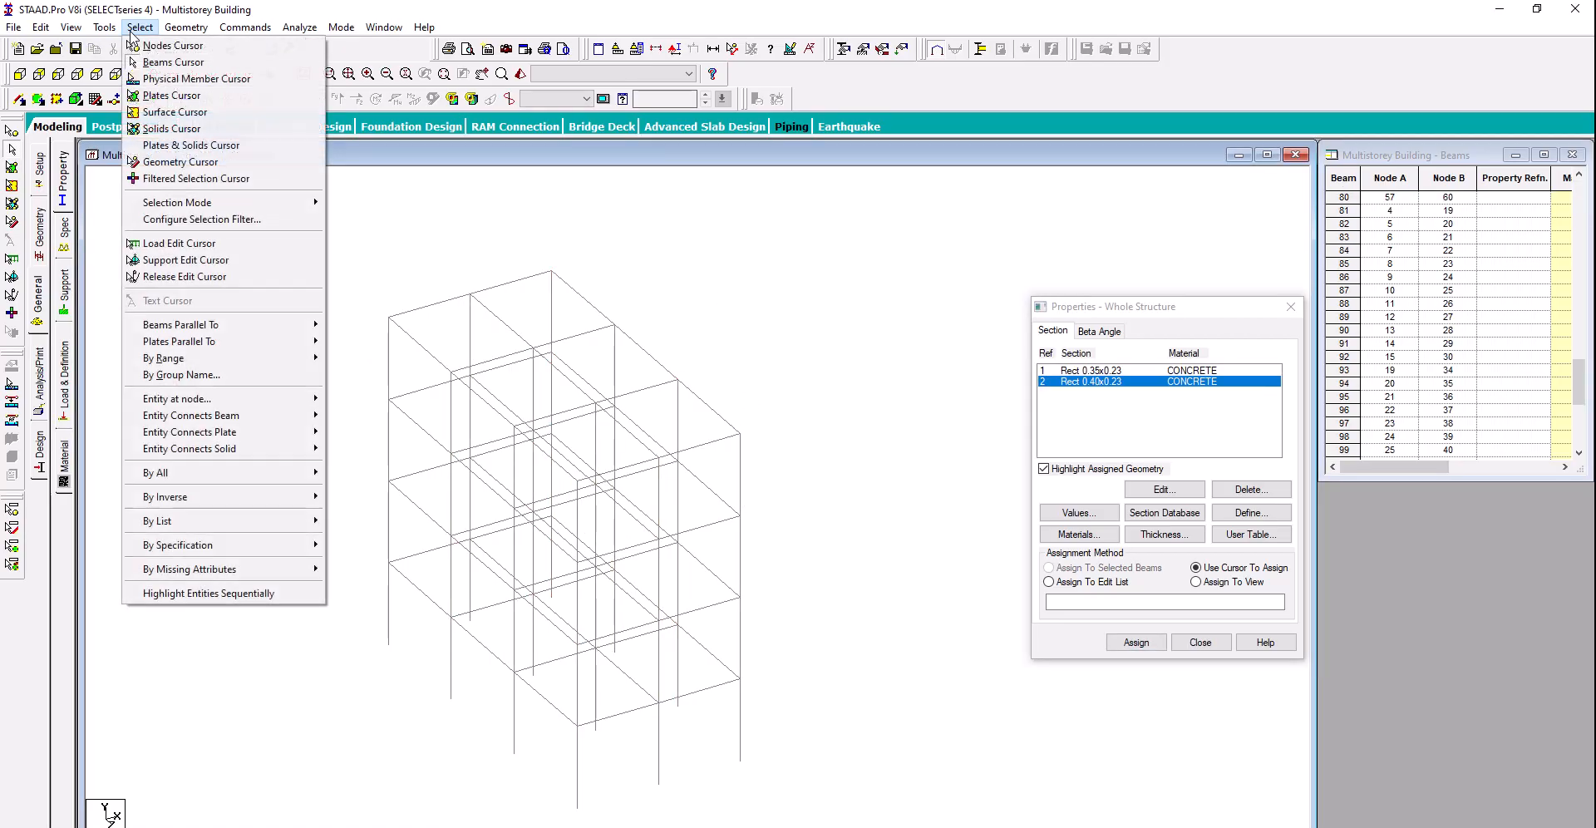
{"action": "mouse_move", "coordinate": [221, 326]}
{"action": "left_click", "coordinate": [352, 342]}
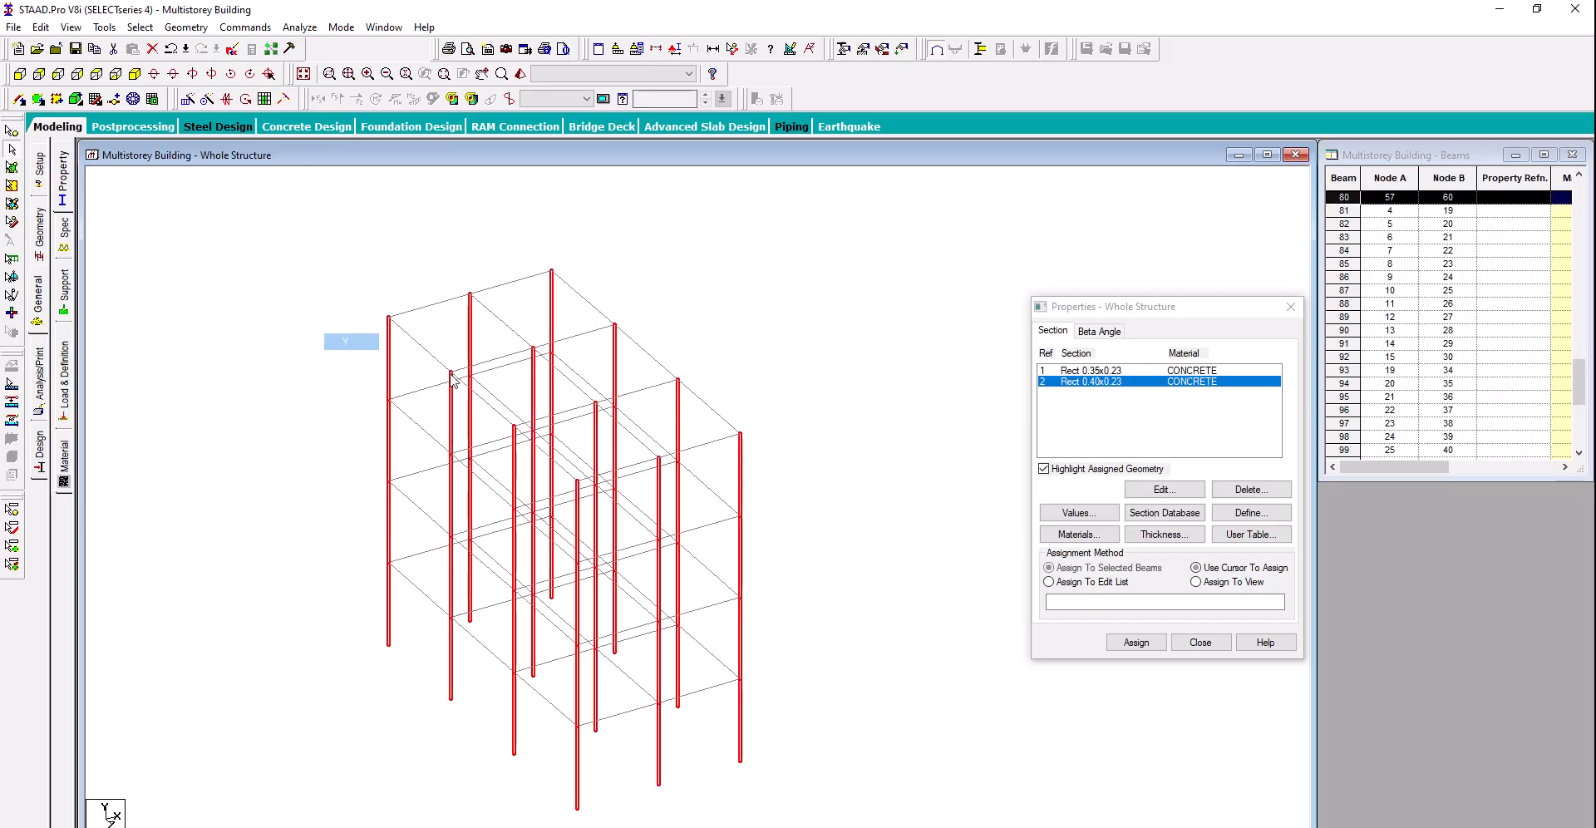
{"action": "left_click", "coordinate": [1135, 642]}
{"action": "left_click", "coordinate": [1207, 522]}
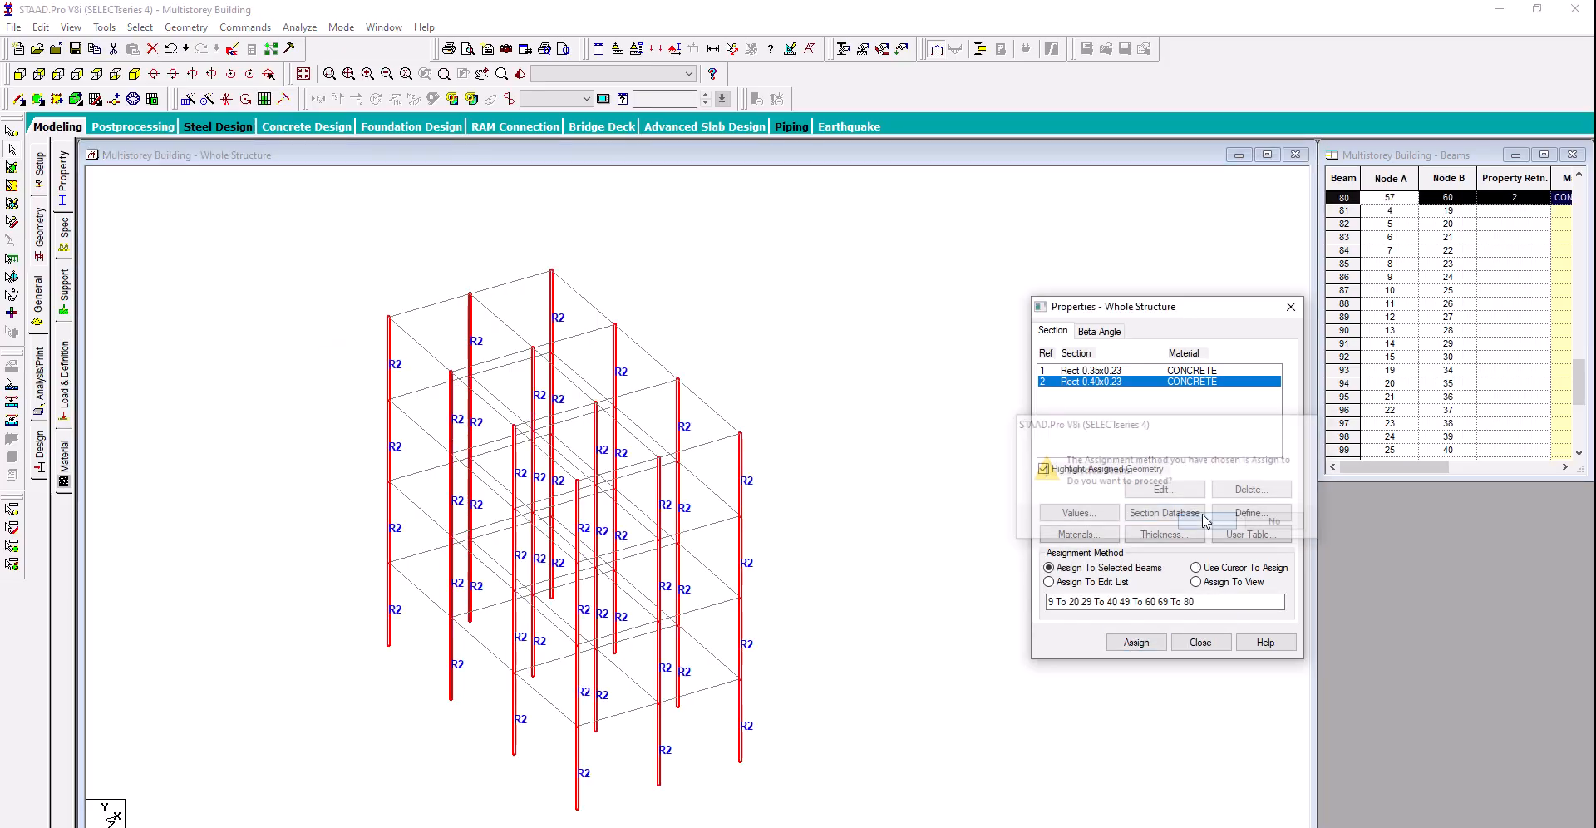
Assign the Rect 0.35x0.23 section to all beams parallel to the X and Z axes
{"action": "left_click", "coordinate": [1071, 371]}
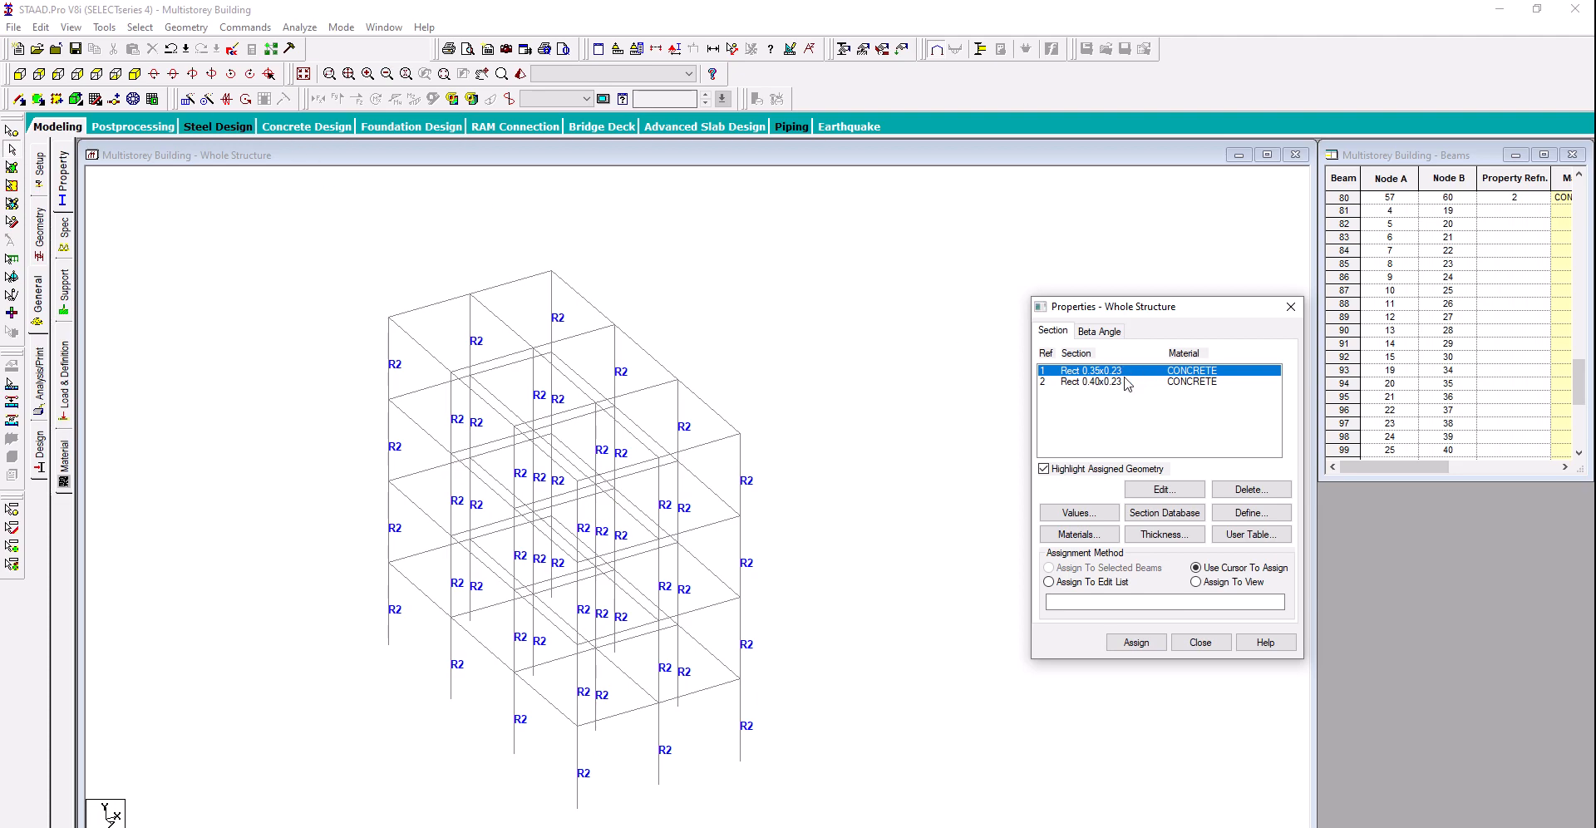
{"action": "left_click", "coordinate": [140, 27]}
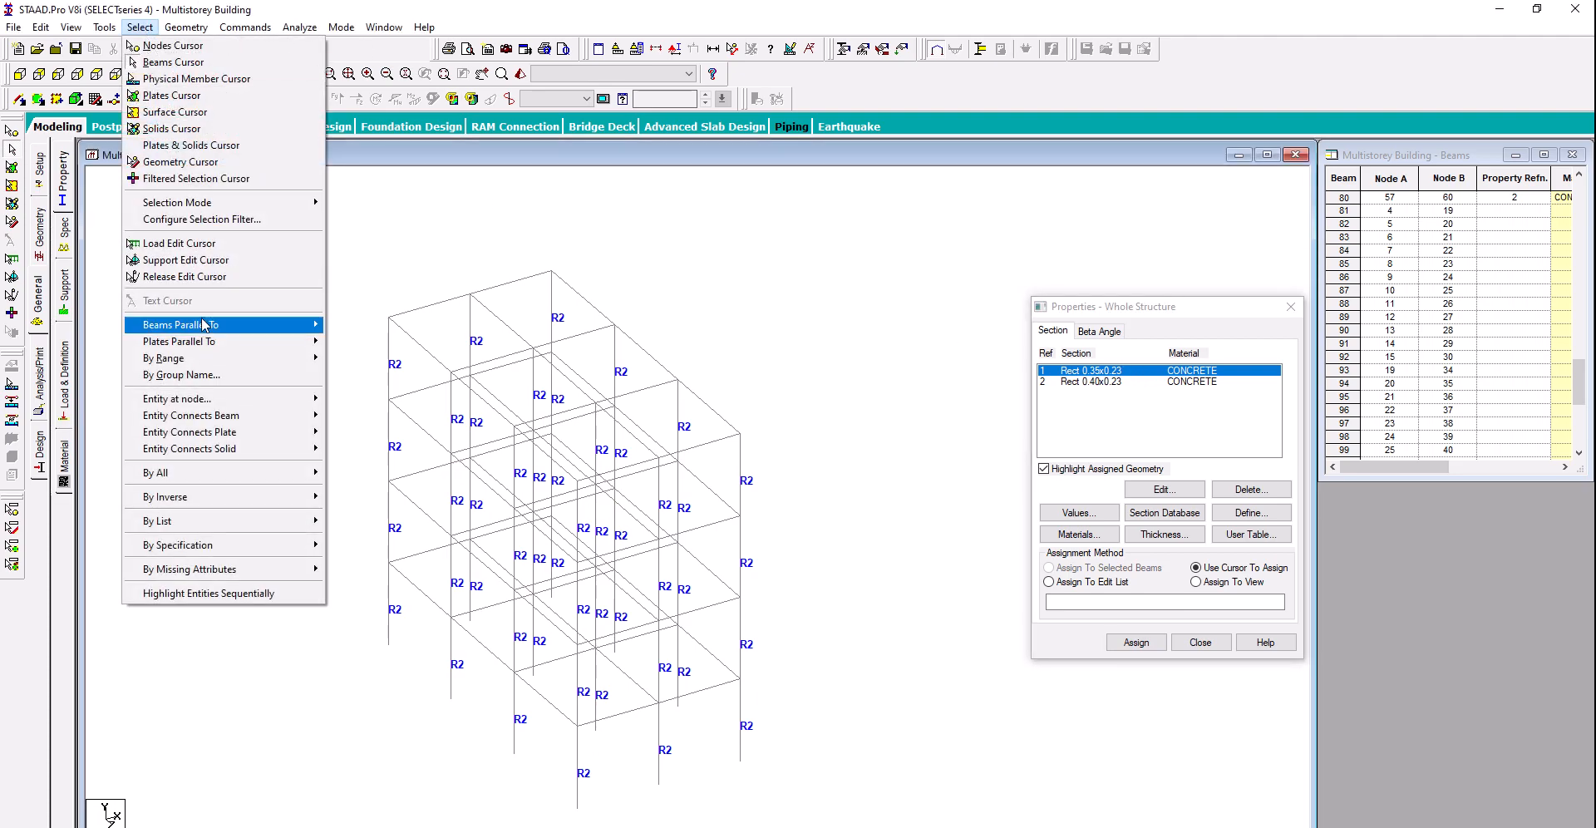
{"action": "mouse_move", "coordinate": [203, 324]}
{"action": "left_click", "coordinate": [352, 324]}
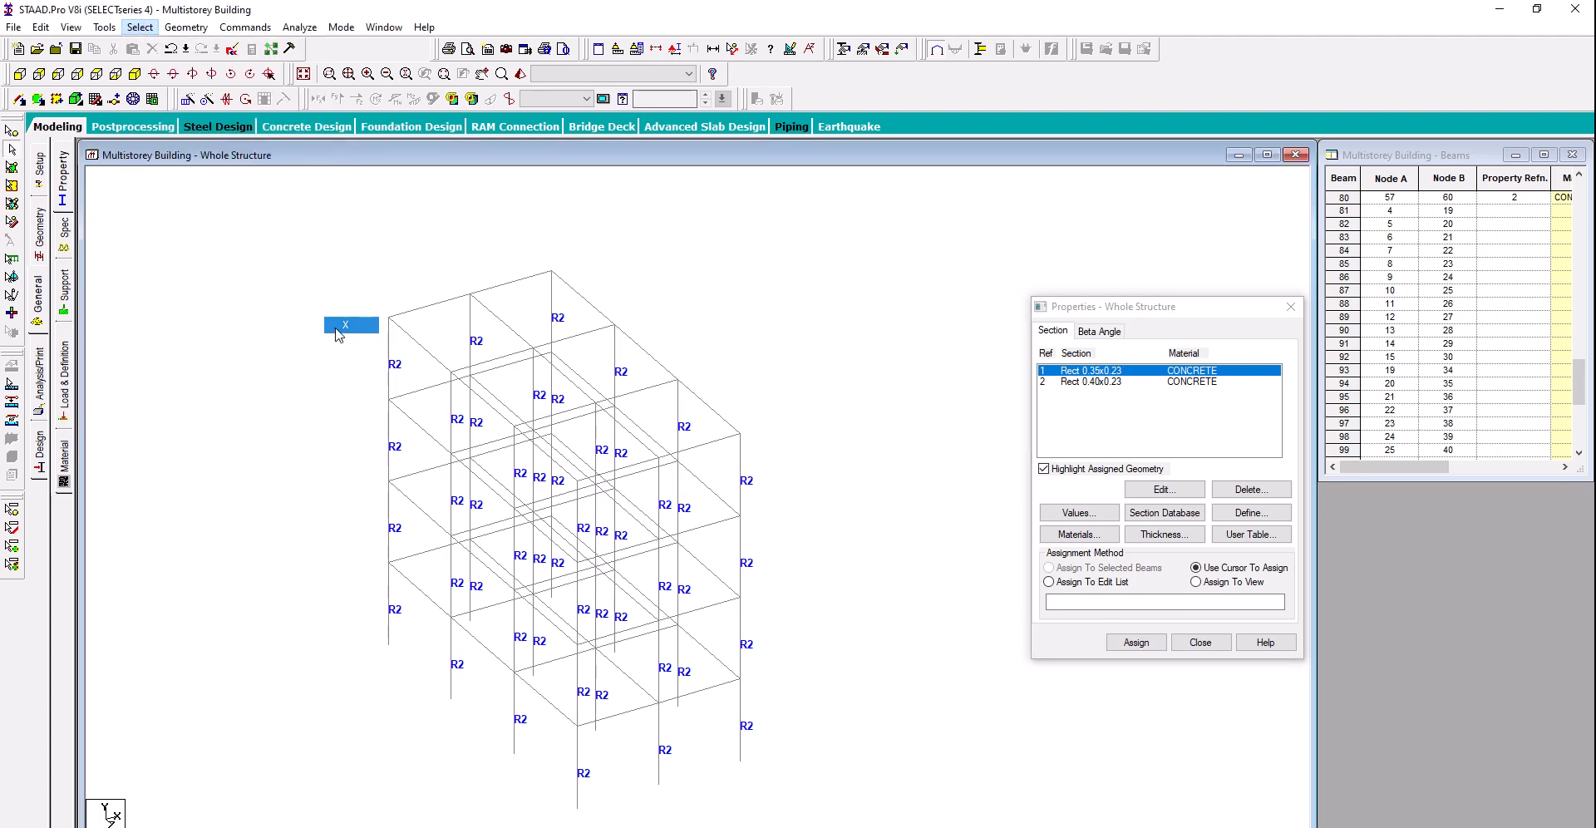
{"action": "left_click", "coordinate": [140, 26]}
{"action": "mouse_move", "coordinate": [317, 332]}
{"action": "left_click", "coordinate": [345, 357]}
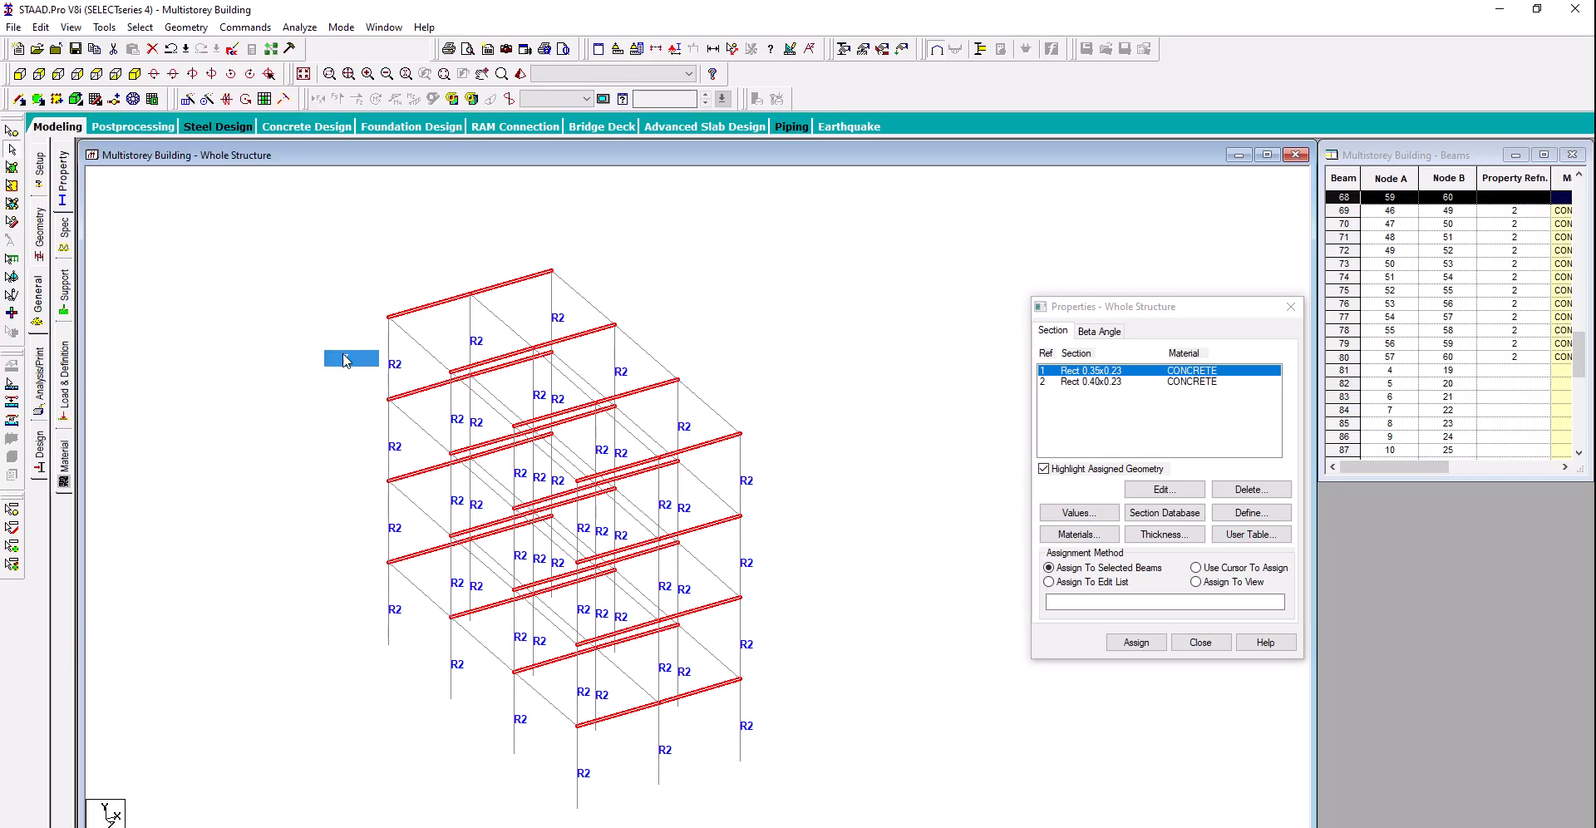
{"action": "left_click", "coordinate": [1134, 642]}
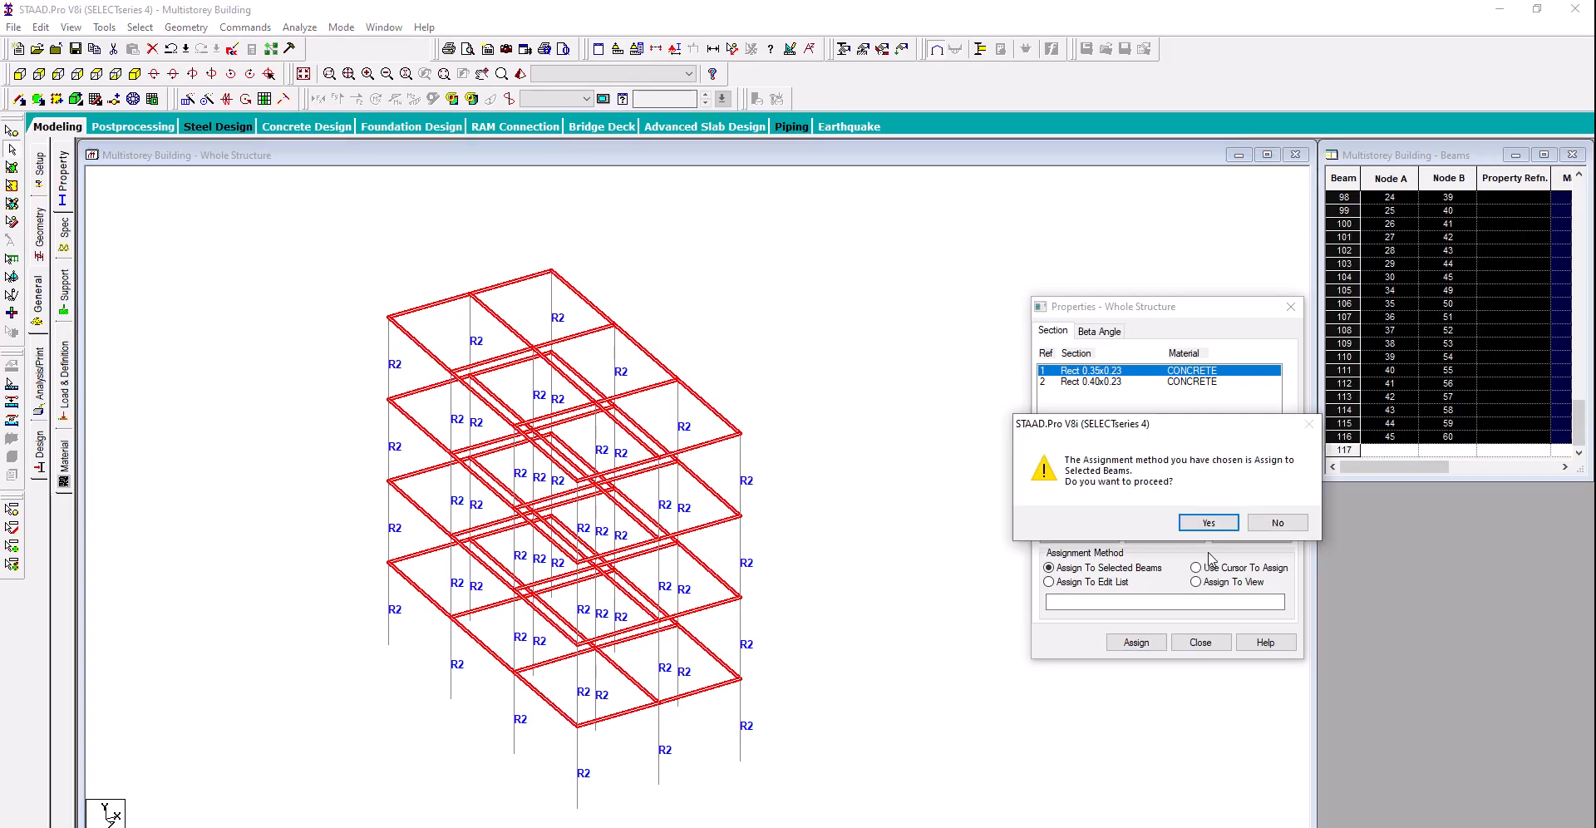
{"action": "left_click", "coordinate": [1212, 529]}
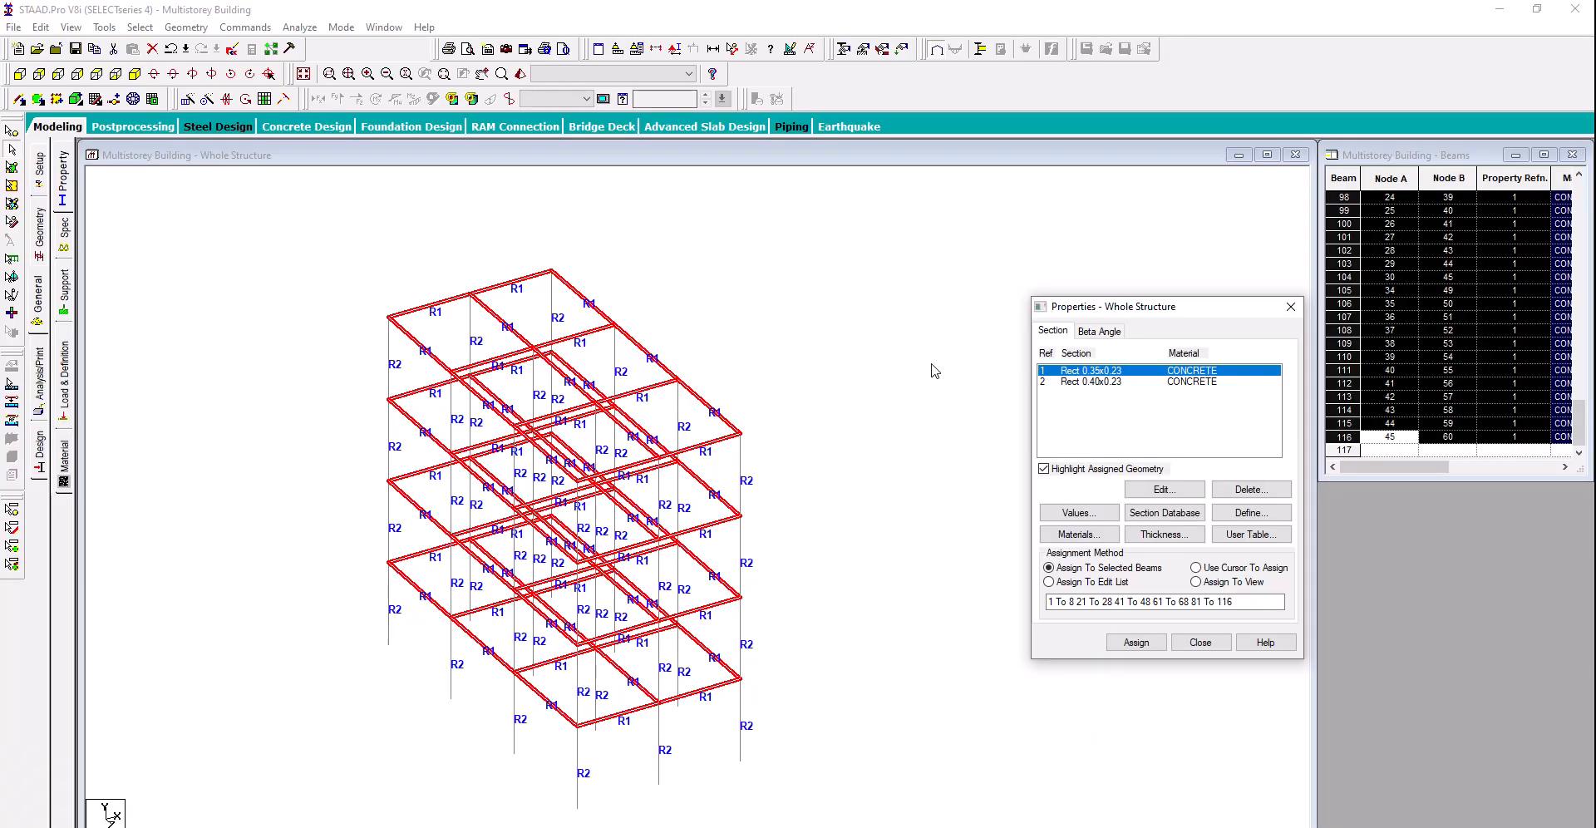
{"action": "left_click_drag", "start_coordinate": [1108, 305], "coordinate": [1396, 492]}
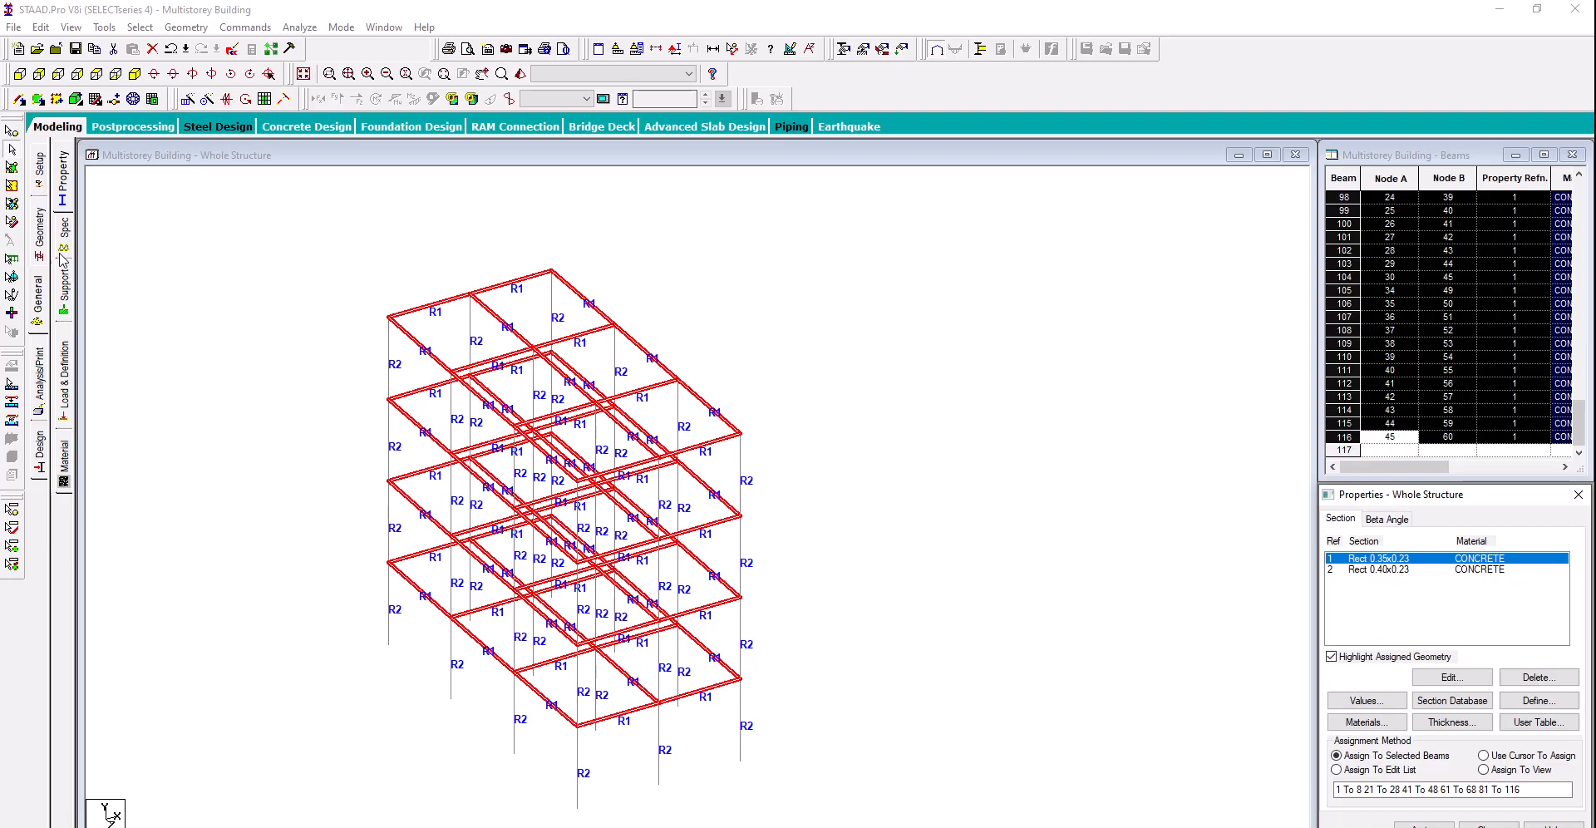
Create a fixed support definition for the structure
{"action": "left_click", "coordinate": [64, 296]}
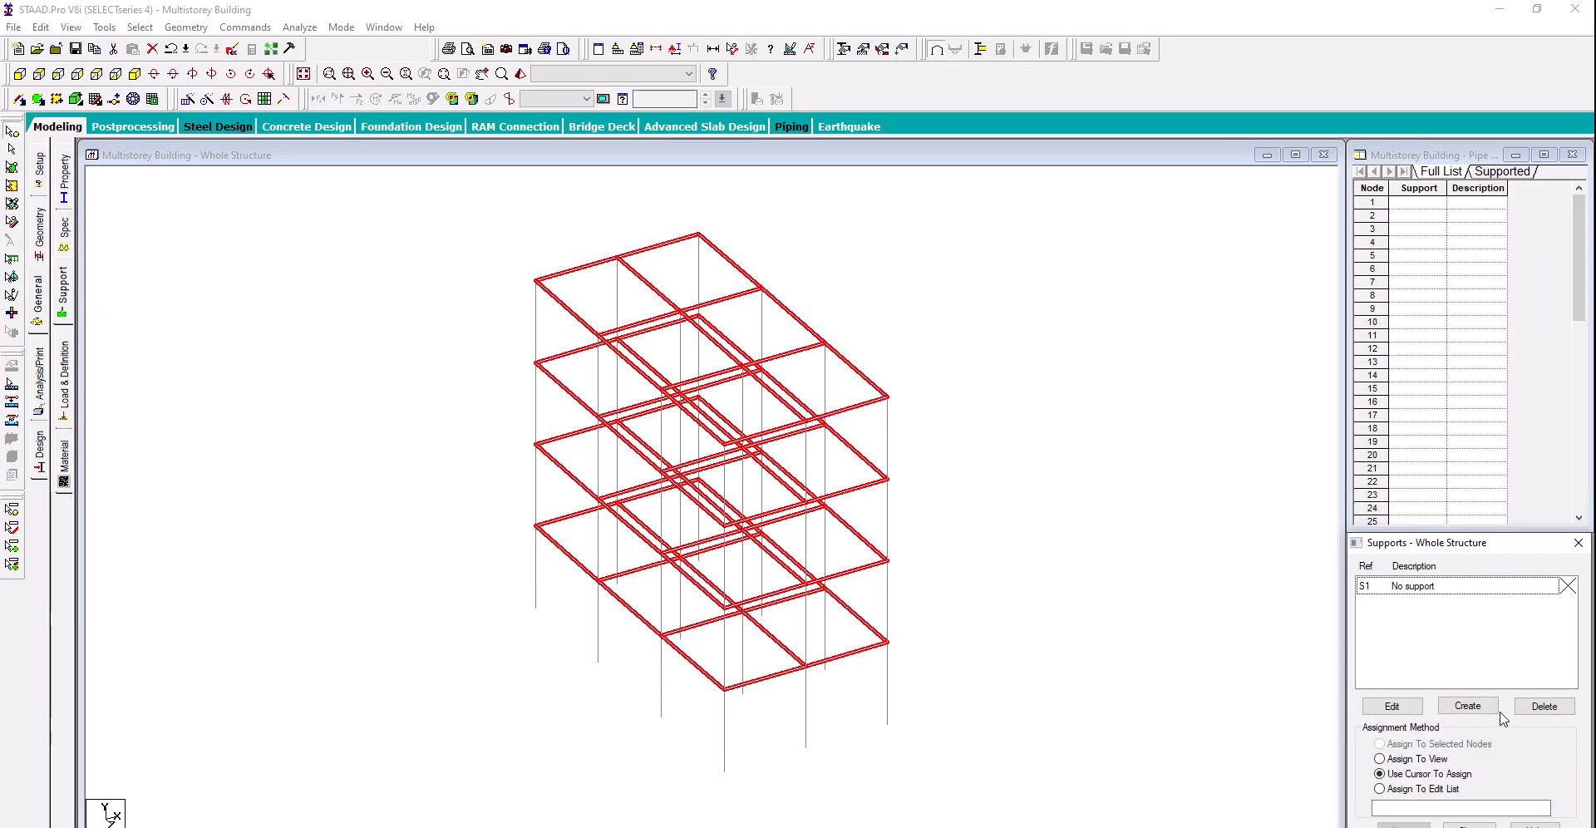
{"action": "left_click", "coordinate": [1467, 705]}
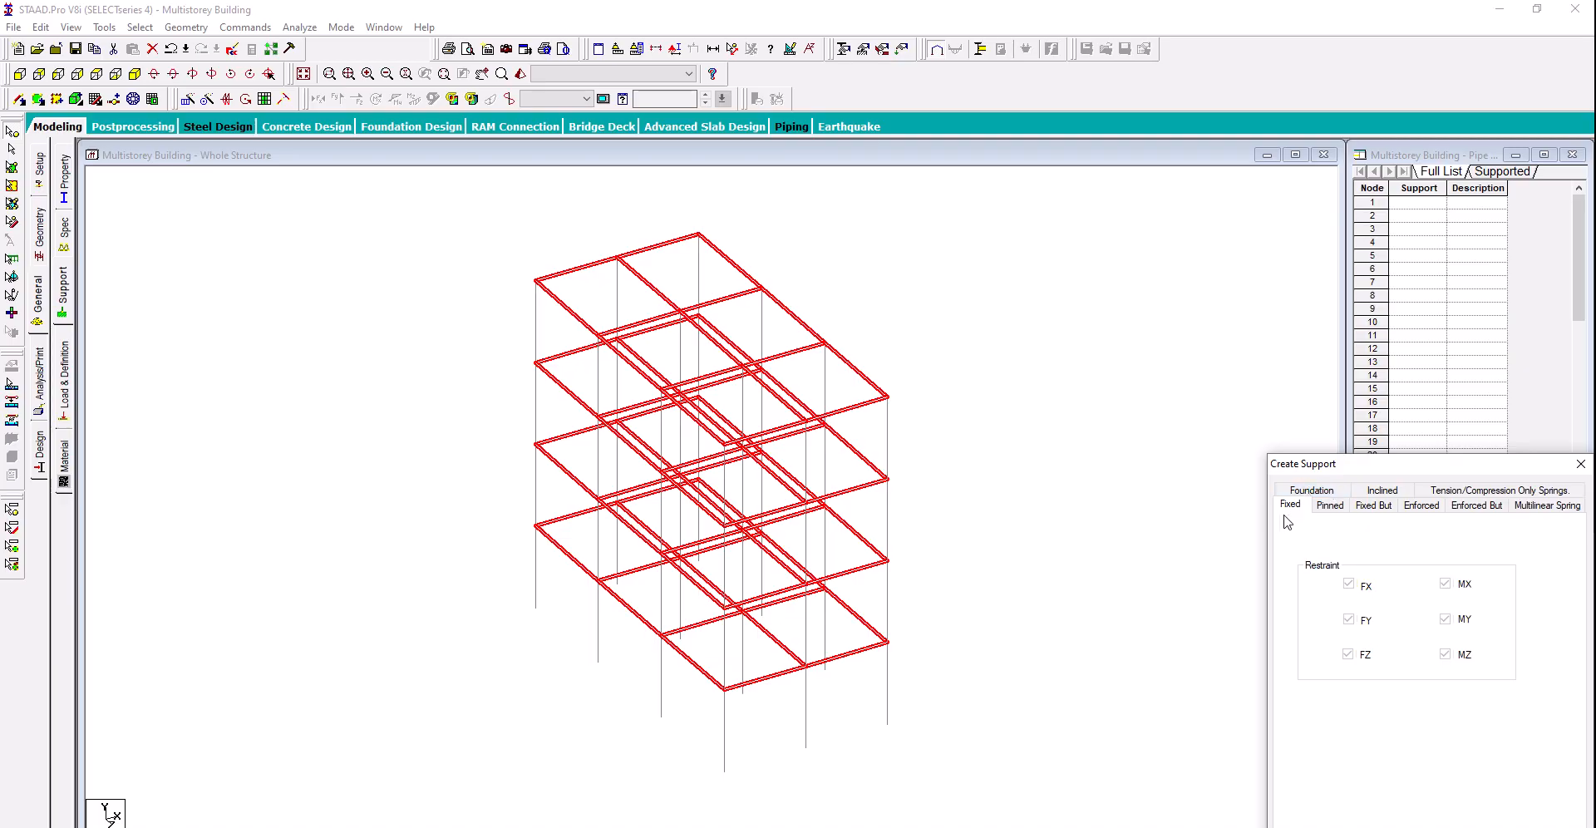
{"action": "left_click", "coordinate": [1372, 799]}
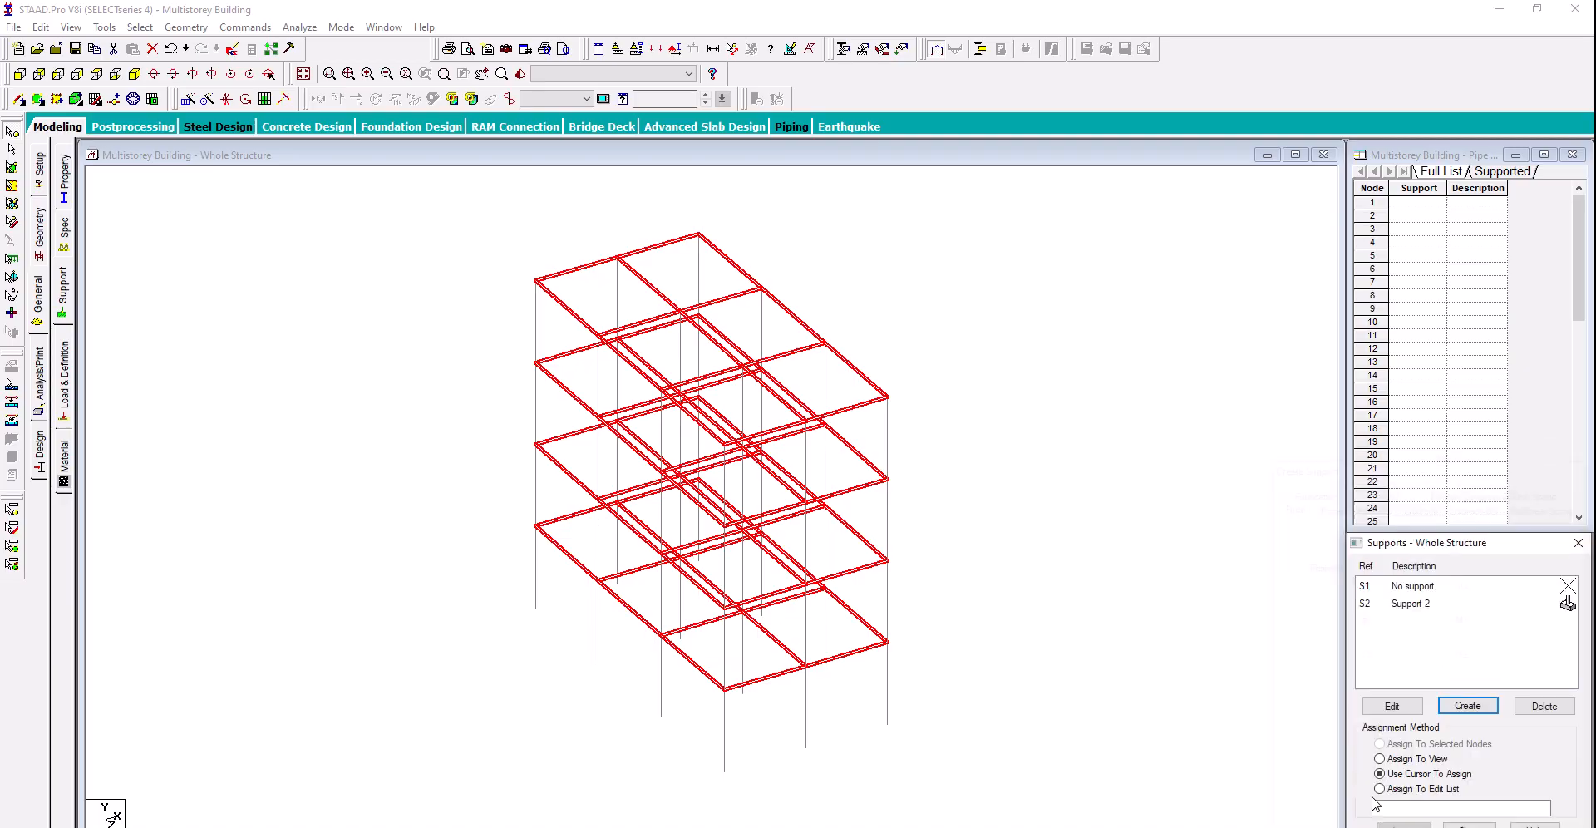
Assign the fixed support to all the column base nodes, selecting them in the front view
{"action": "left_click", "coordinate": [1431, 611]}
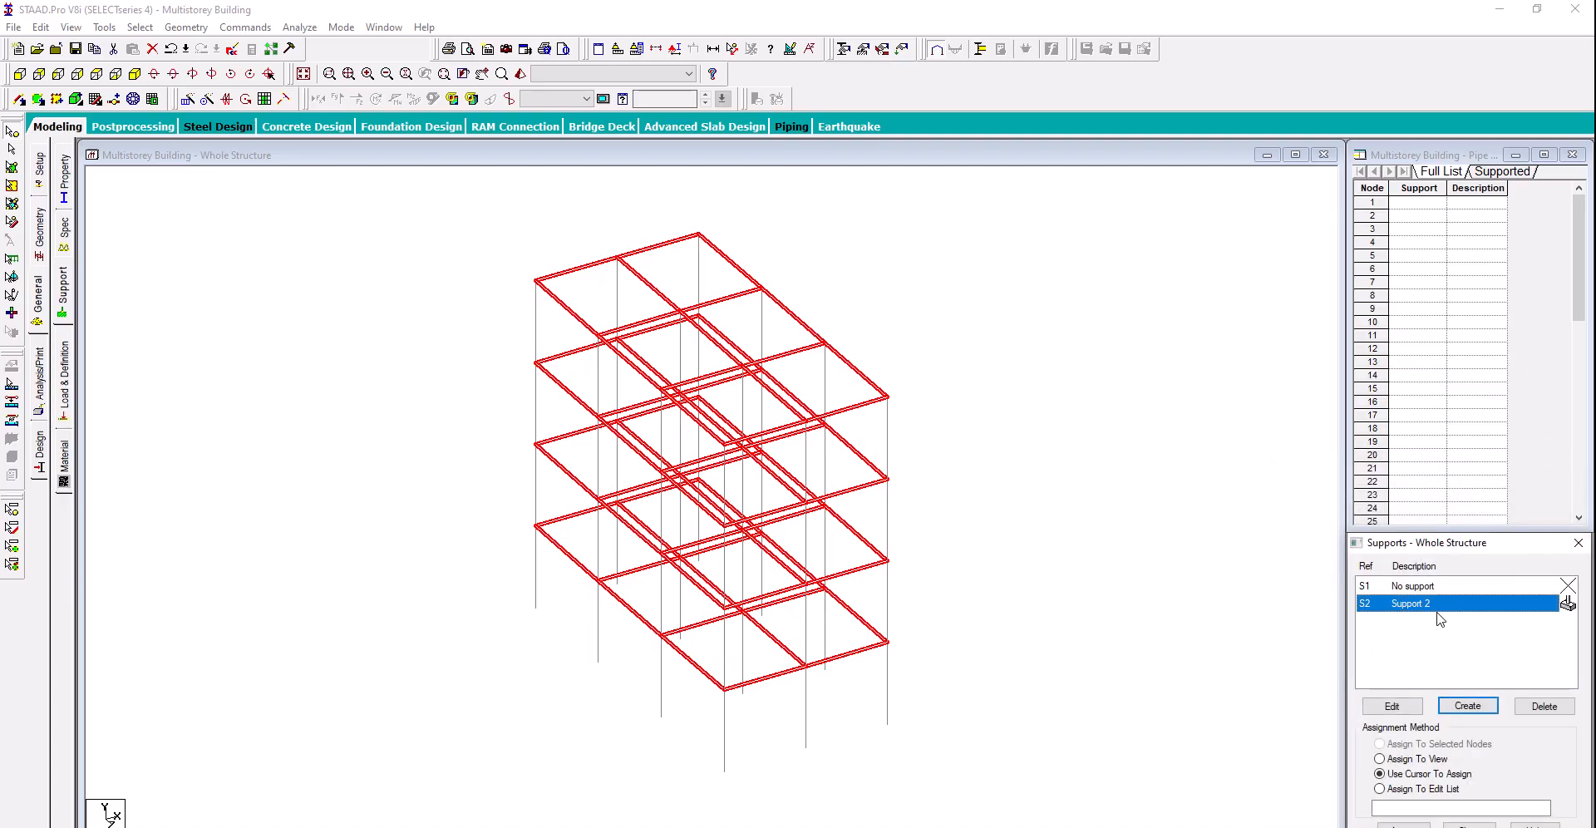
{"action": "middle_click_drag", "start_coordinate": [962, 521], "coordinate": [921, 490]}
{"action": "scroll", "coordinate": [914, 479], "scroll_direction": "down", "scroll_amount": 2}
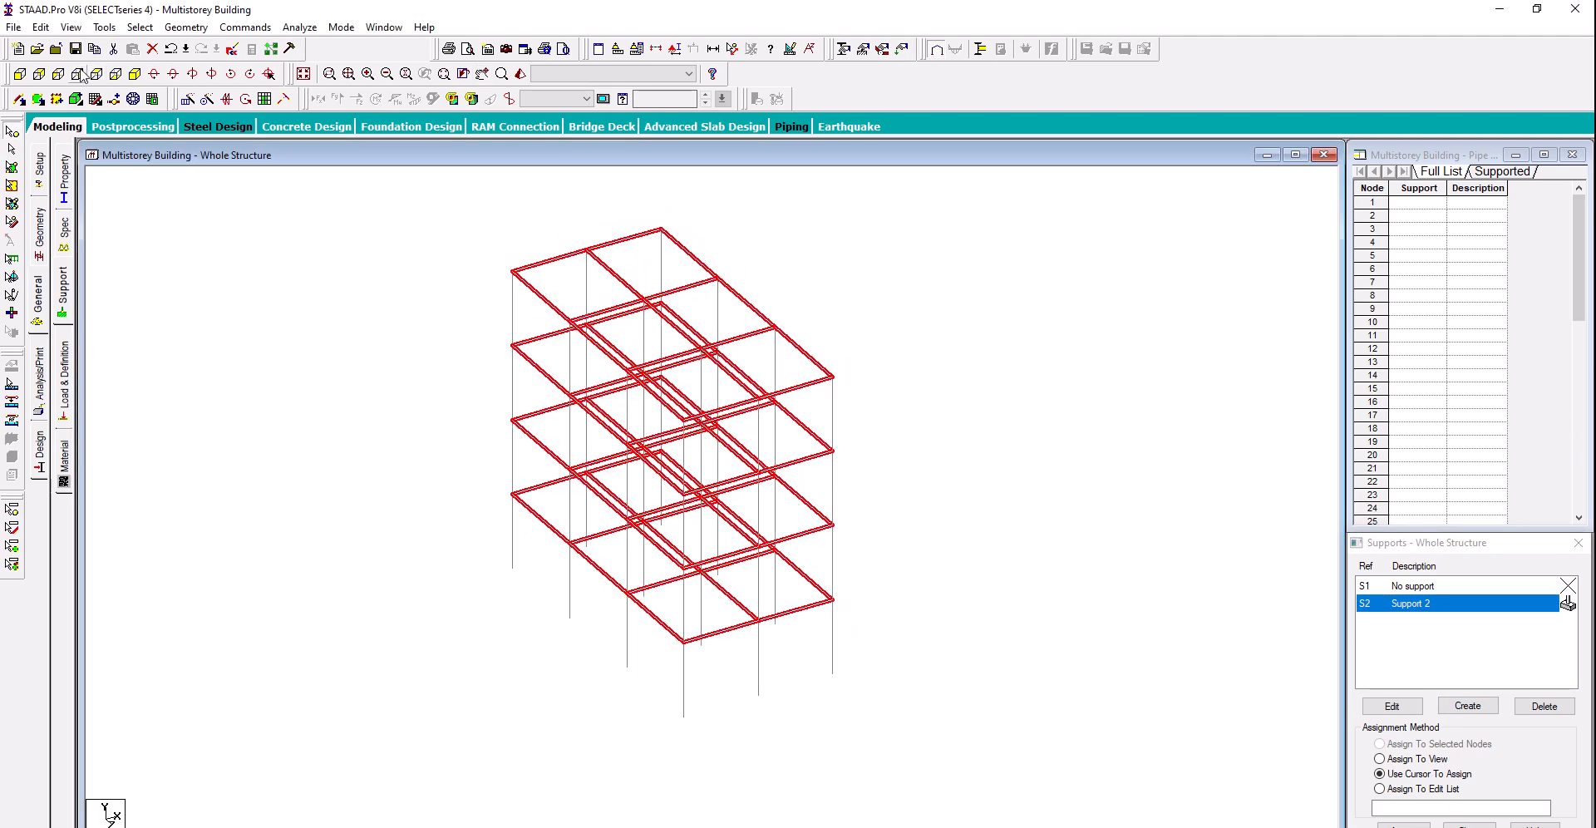
{"action": "left_click", "coordinate": [22, 74]}
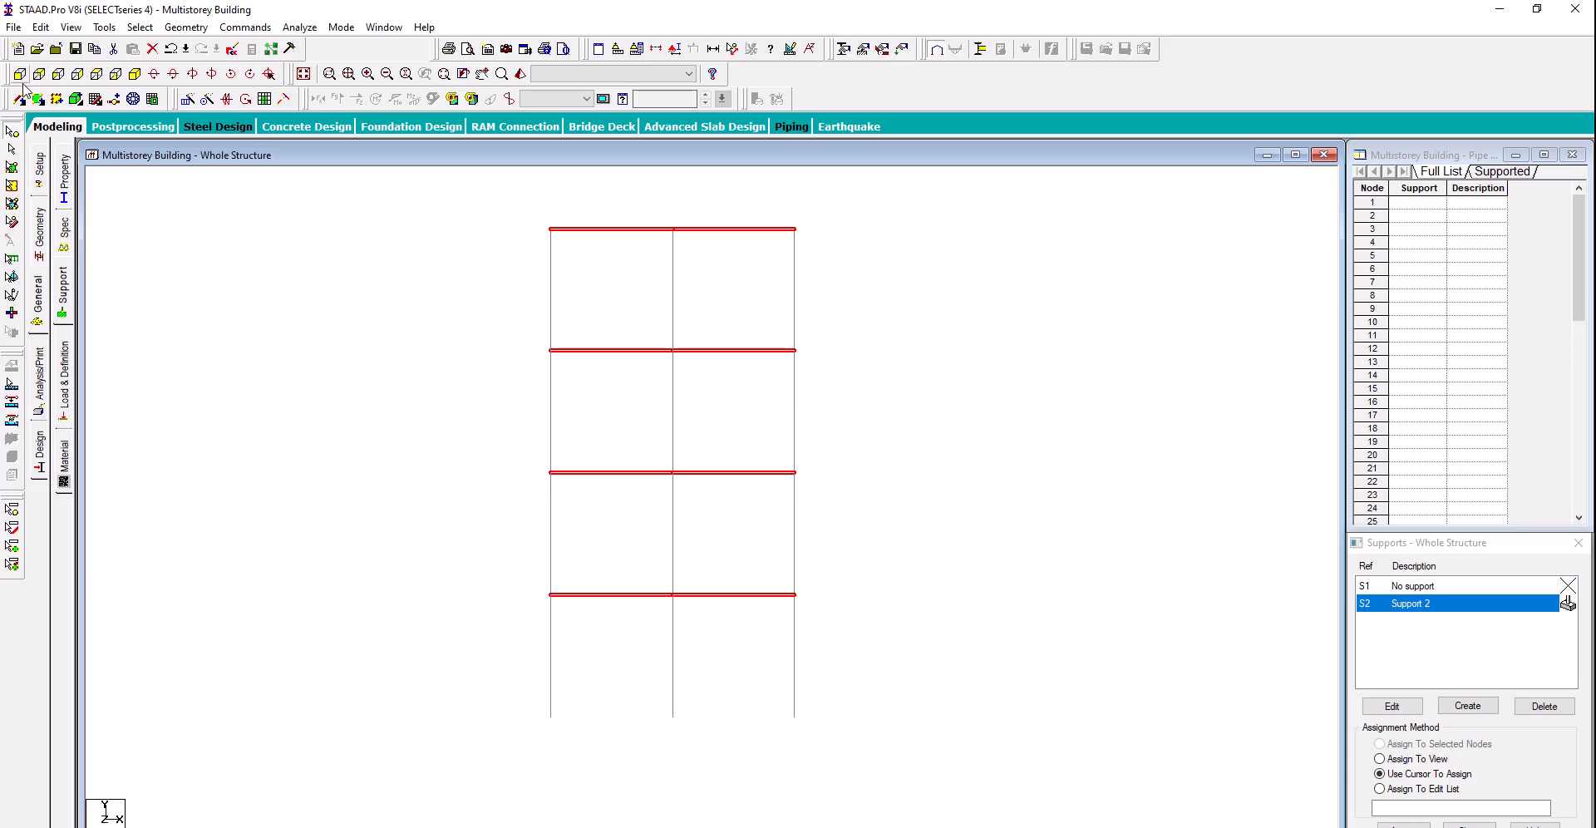
{"action": "left_click_drag", "start_coordinate": [817, 741], "coordinate": [455, 692]}
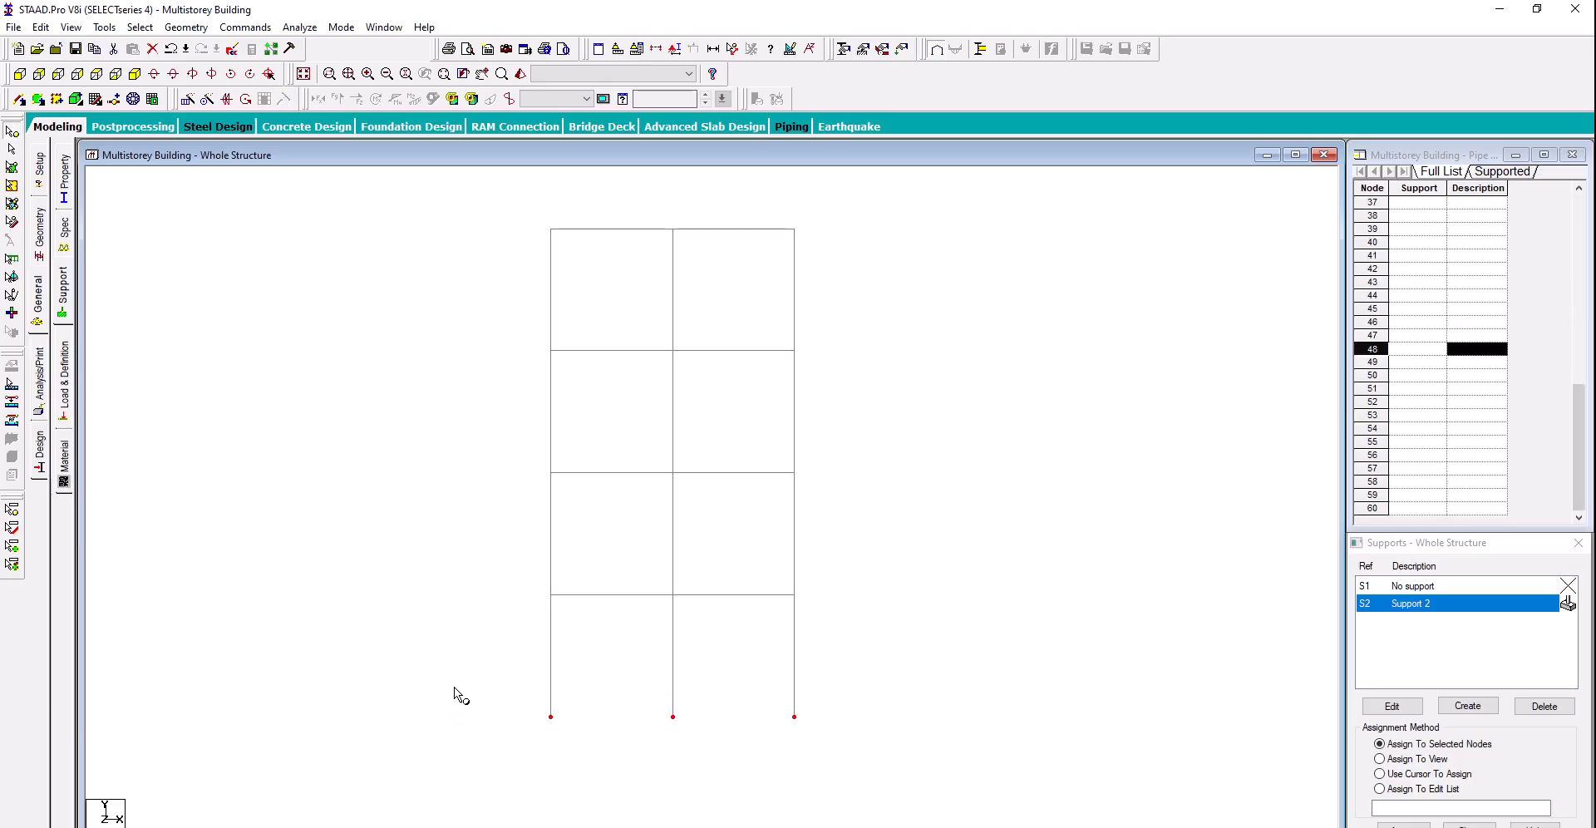
{"action": "left_click", "coordinate": [136, 74]}
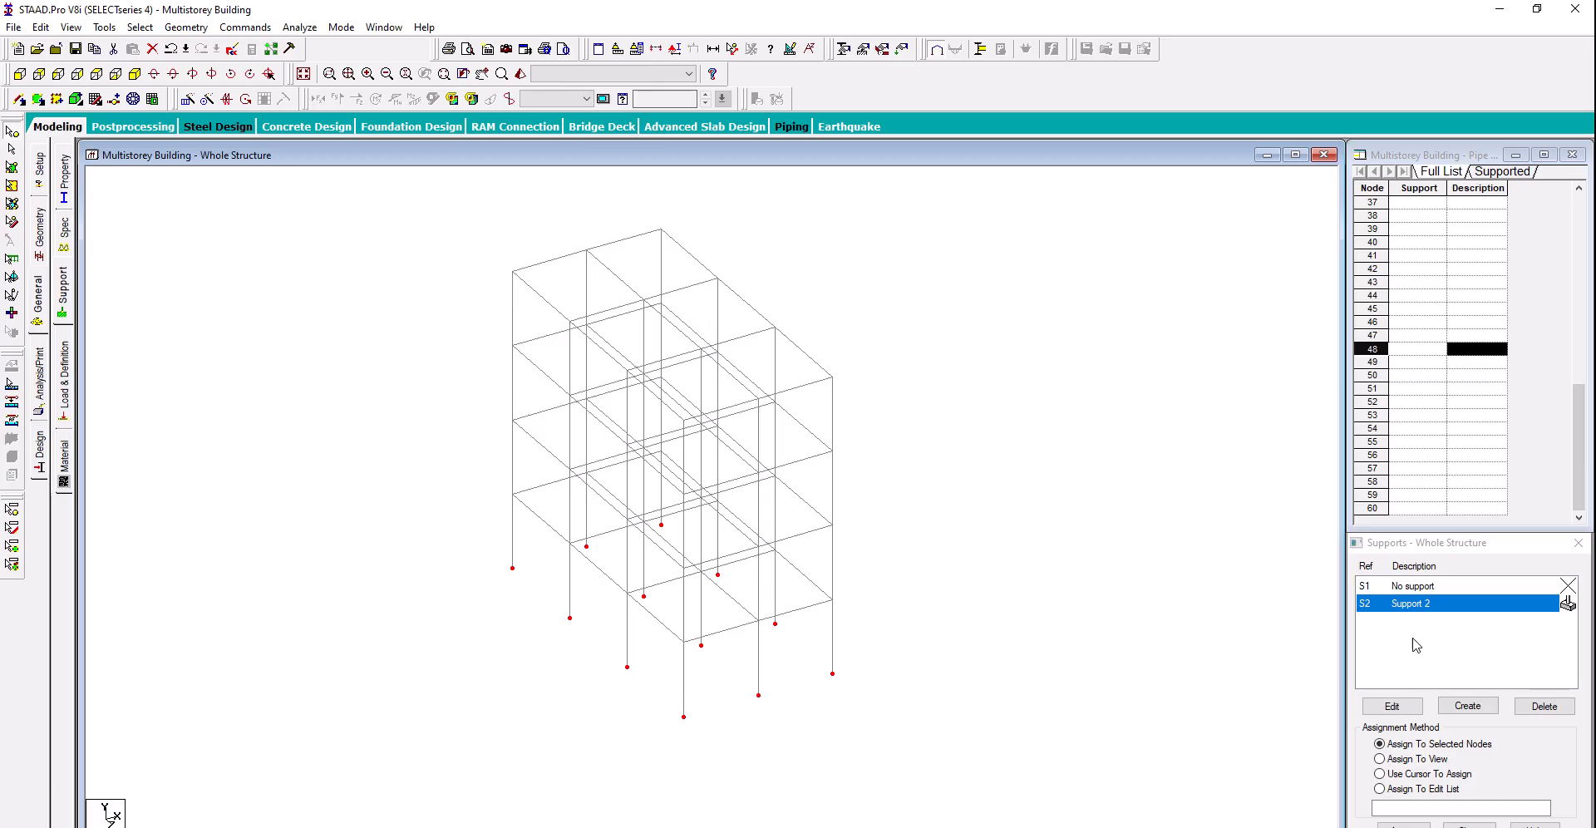
{"action": "left_click", "coordinate": [1413, 825]}
{"action": "left_click", "coordinate": [1487, 723]}
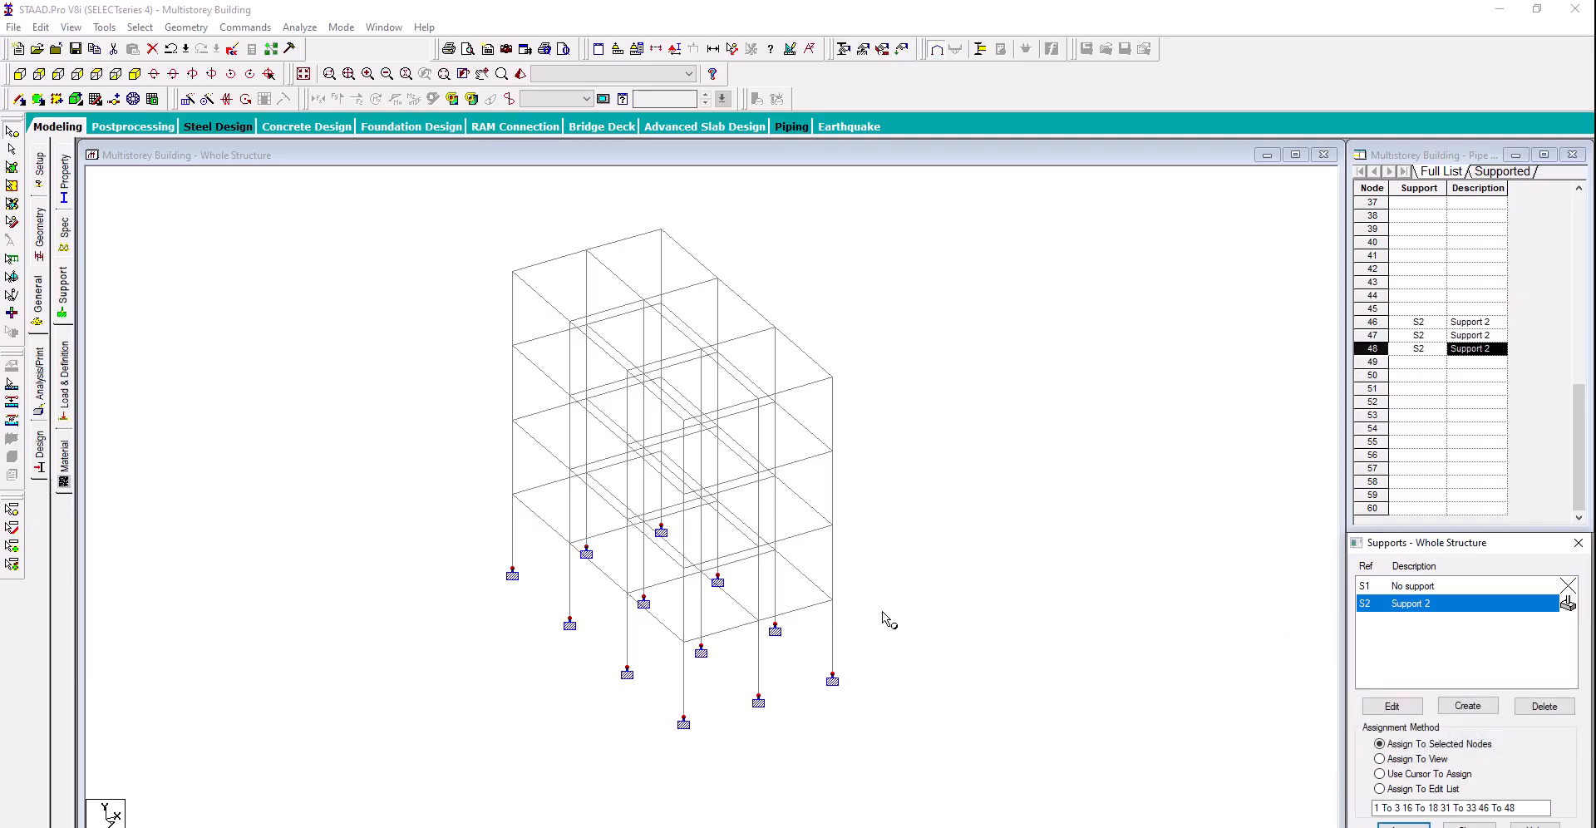
{"action": "left_click", "coordinate": [1099, 622]}
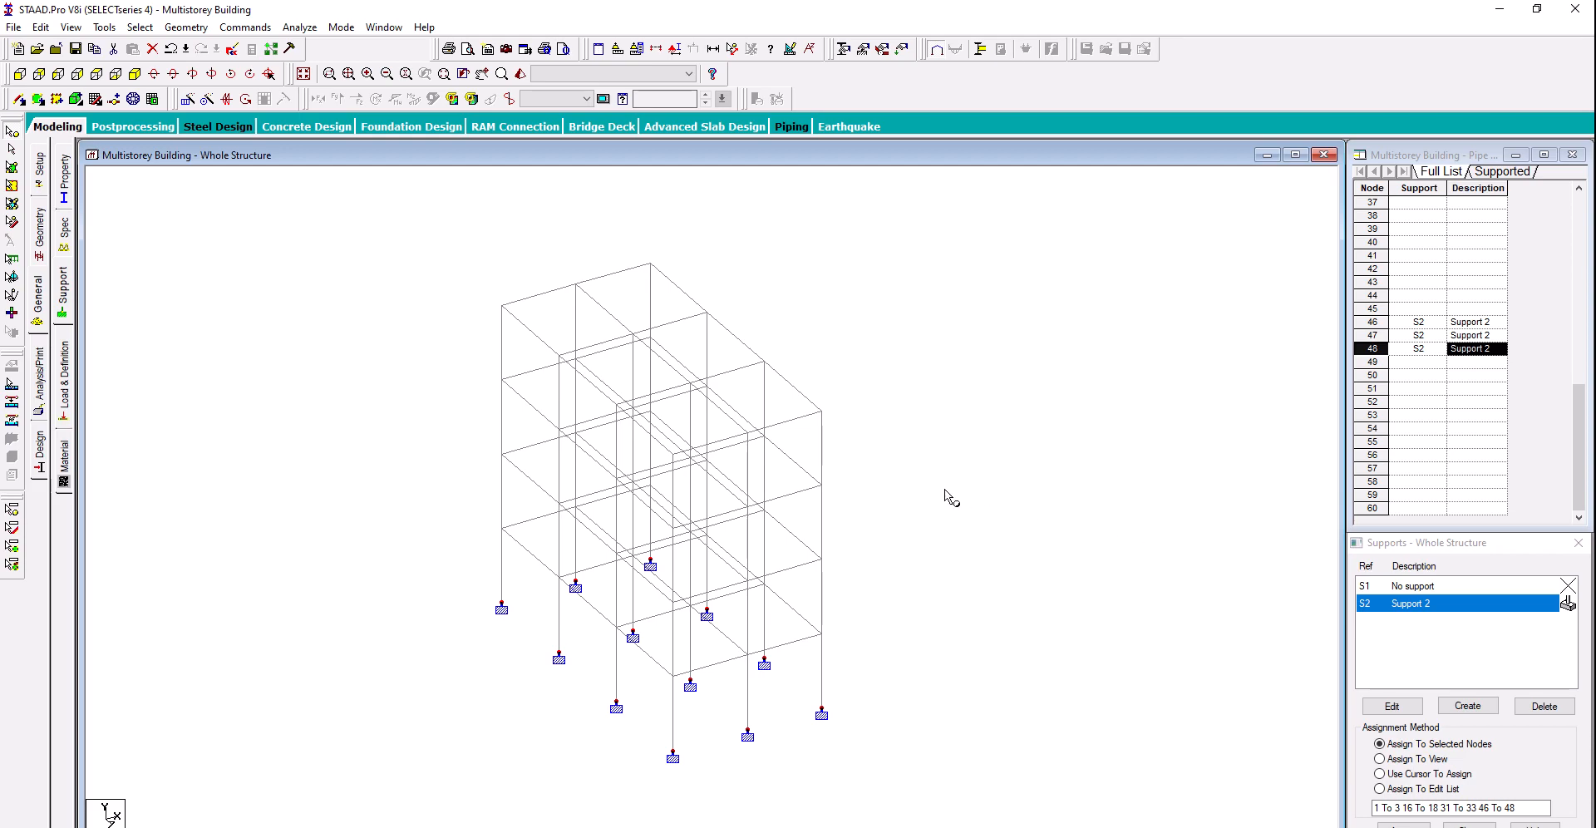
Create primary load case 1 with loading type Dead and the title Dead Load, accepting the auto save on the way
{"action": "left_click", "coordinate": [64, 374]}
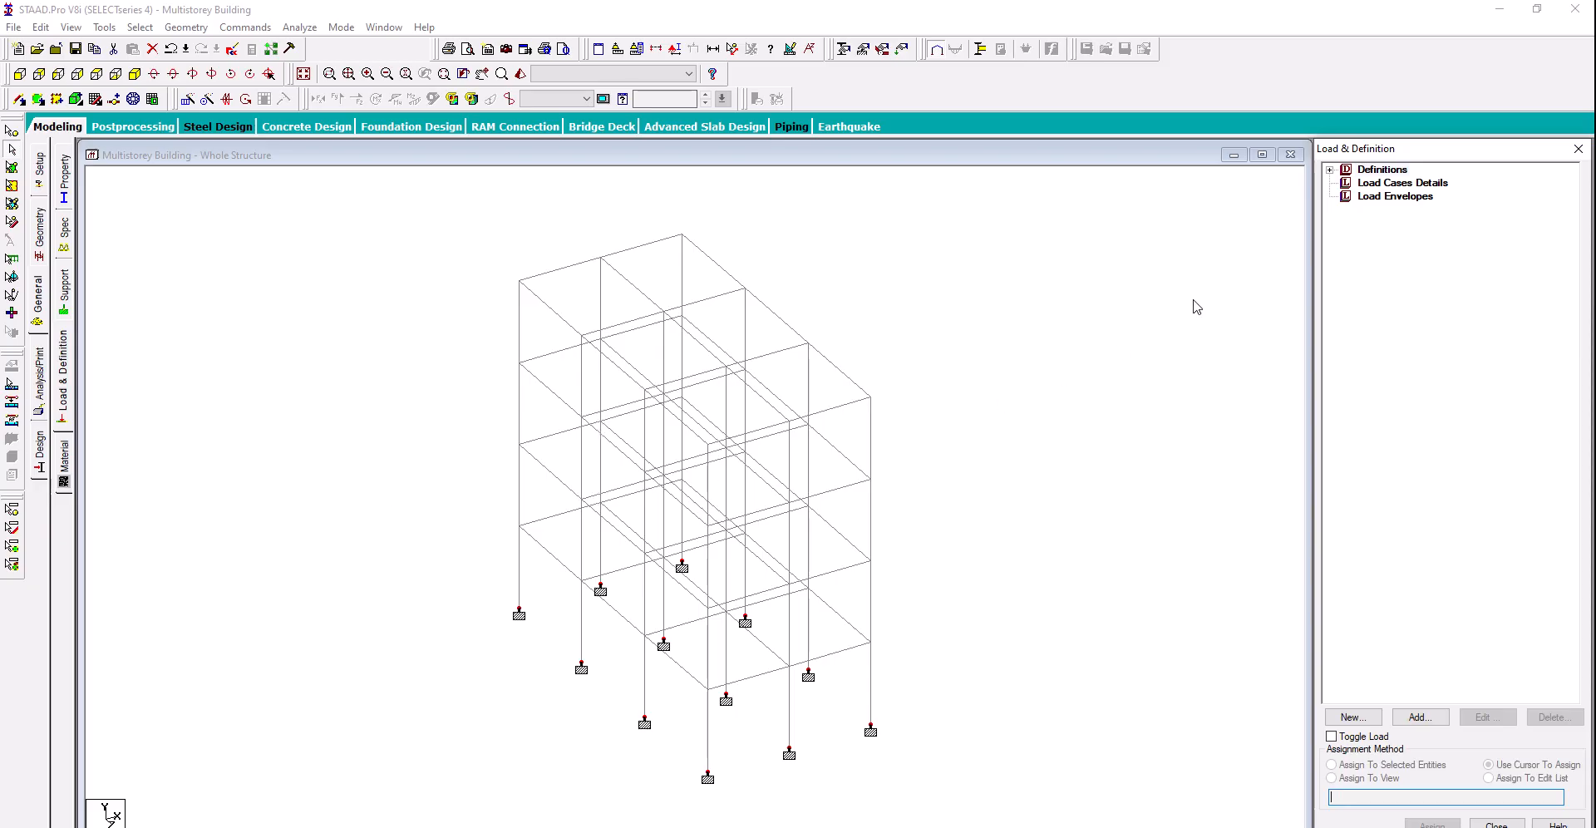
{"action": "left_click", "coordinate": [1372, 188]}
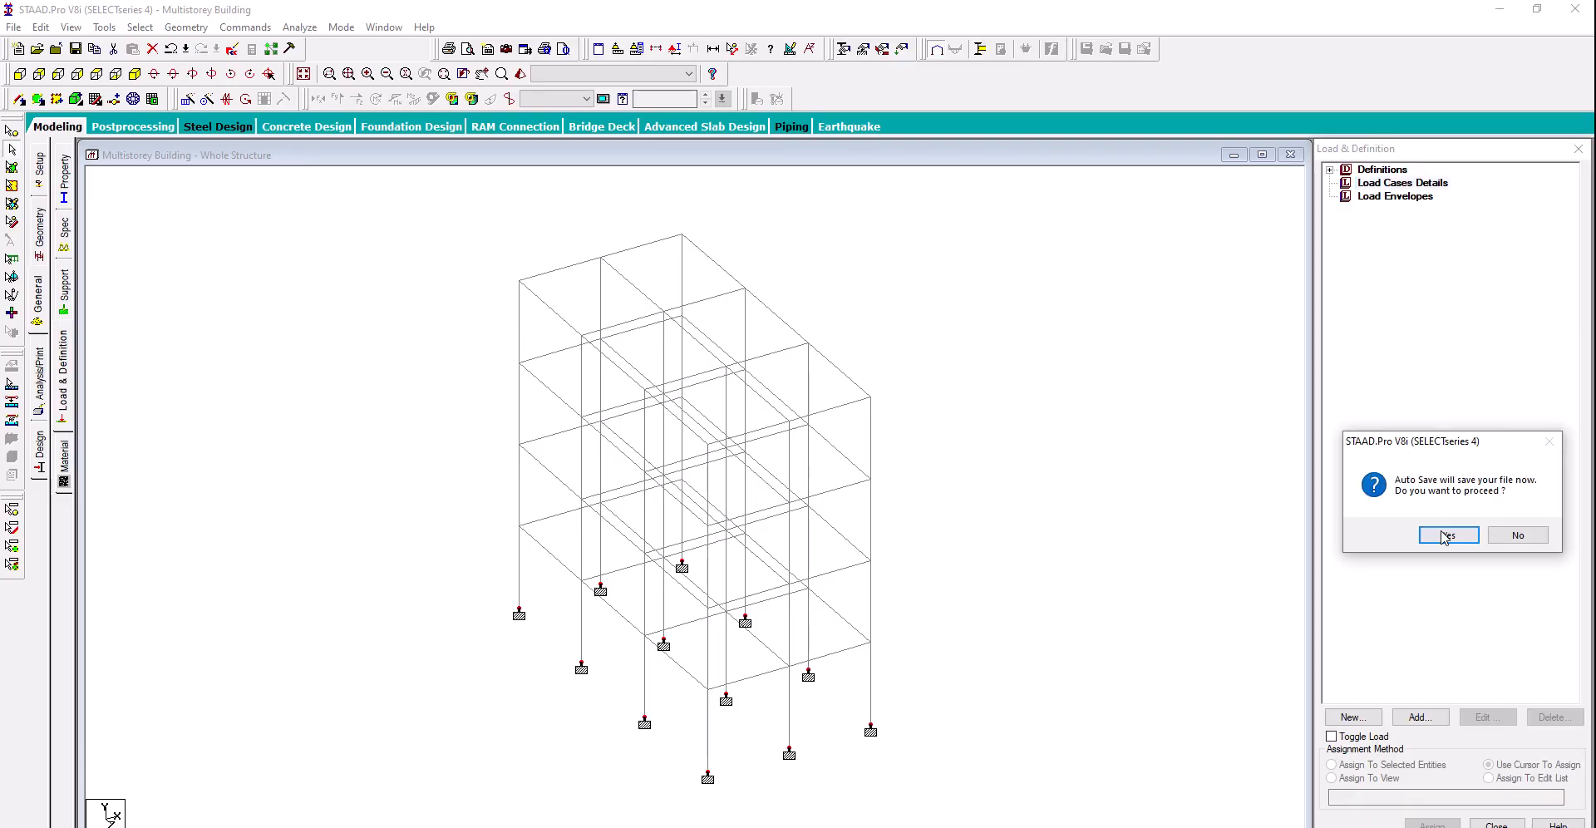
{"action": "left_click", "coordinate": [1447, 534]}
{"action": "left_click", "coordinate": [838, 460]}
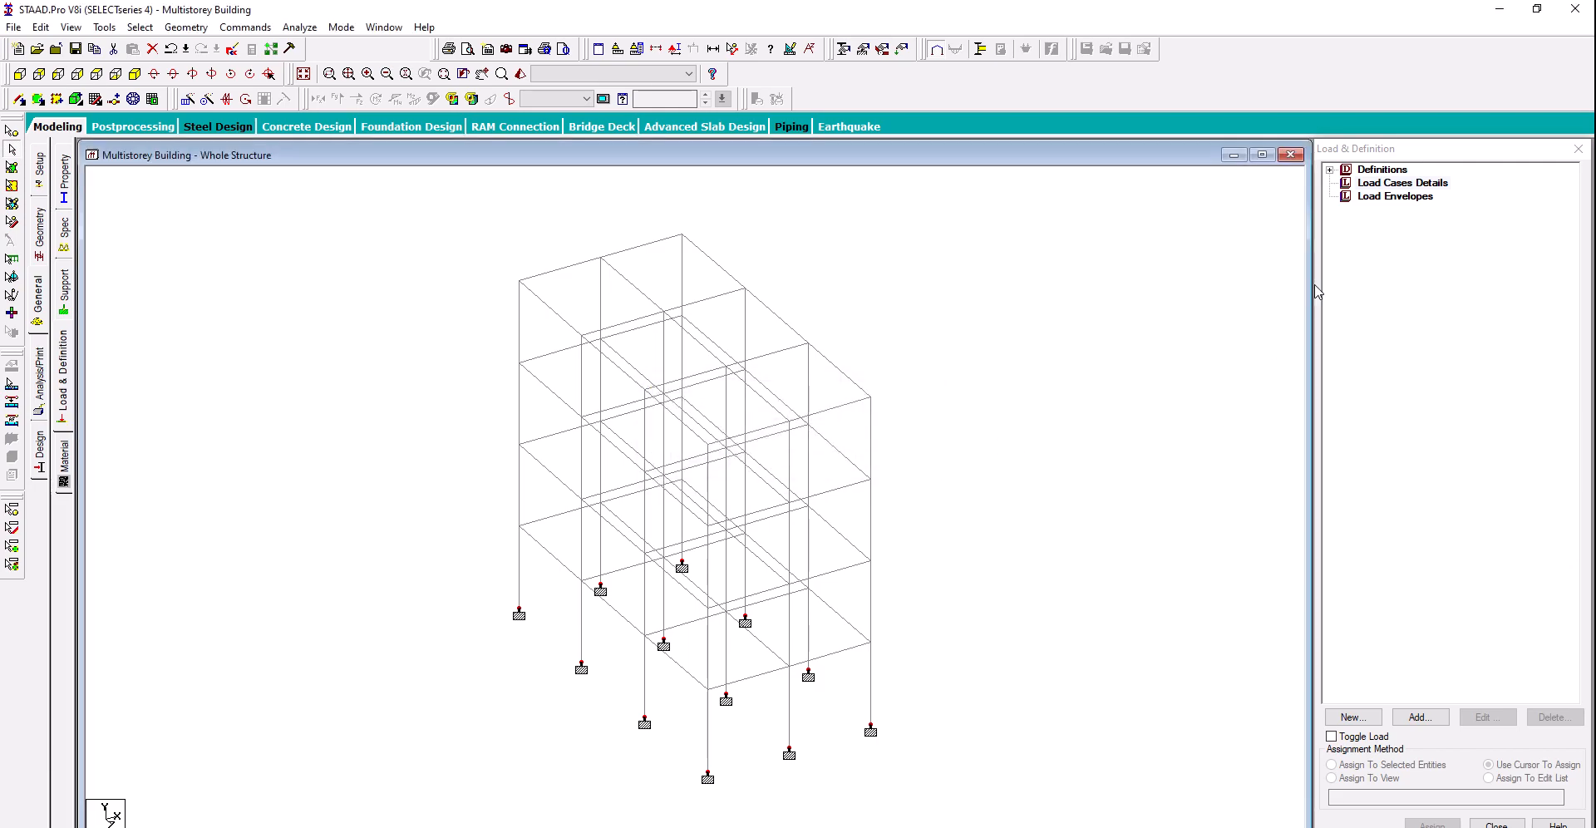
{"action": "left_click", "coordinate": [1373, 185]}
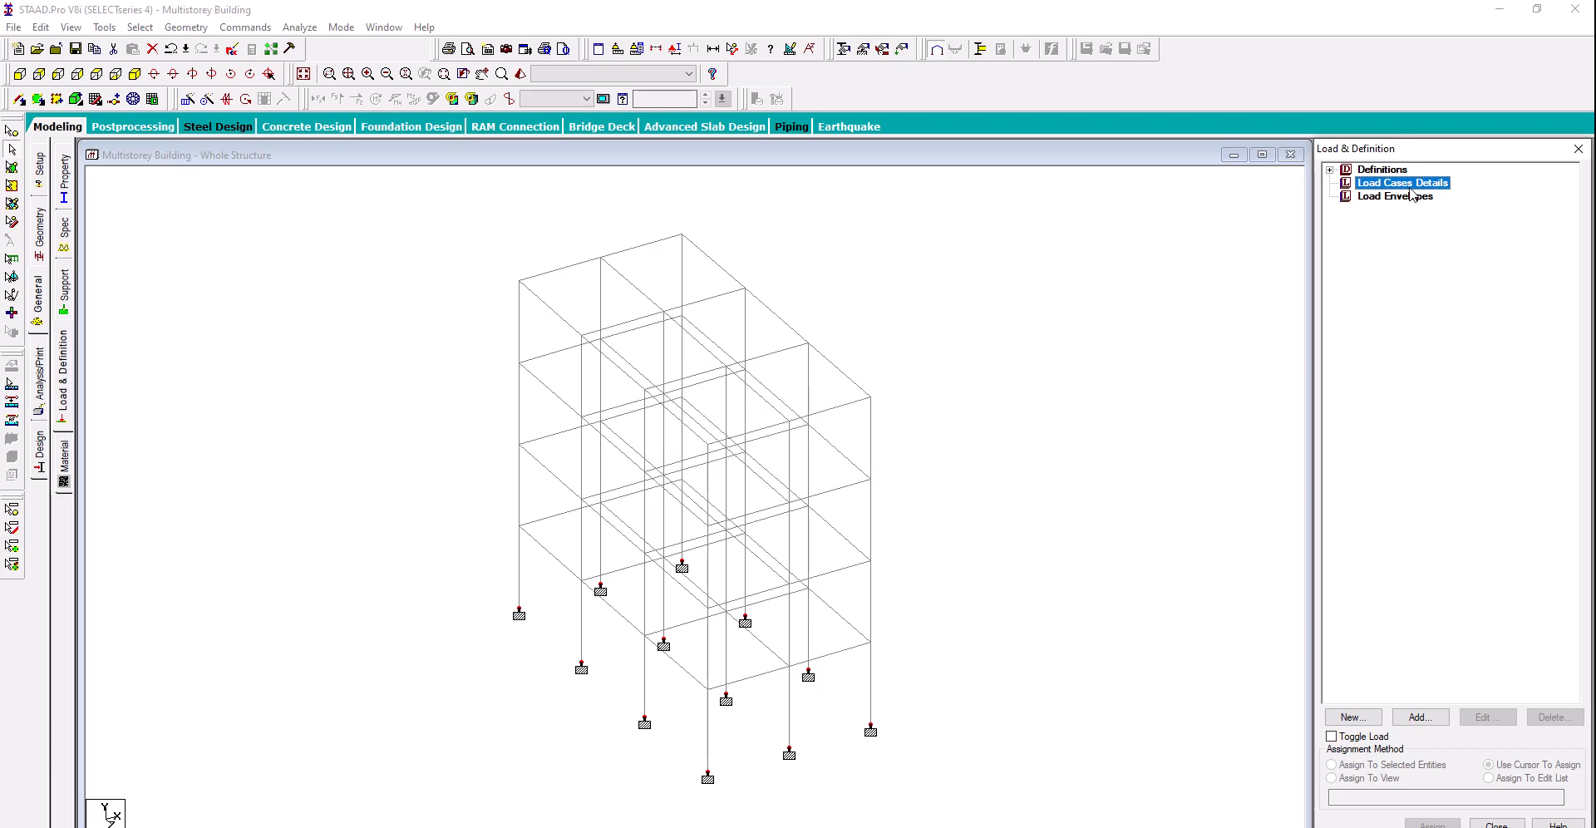
{"action": "left_click", "coordinate": [1438, 718]}
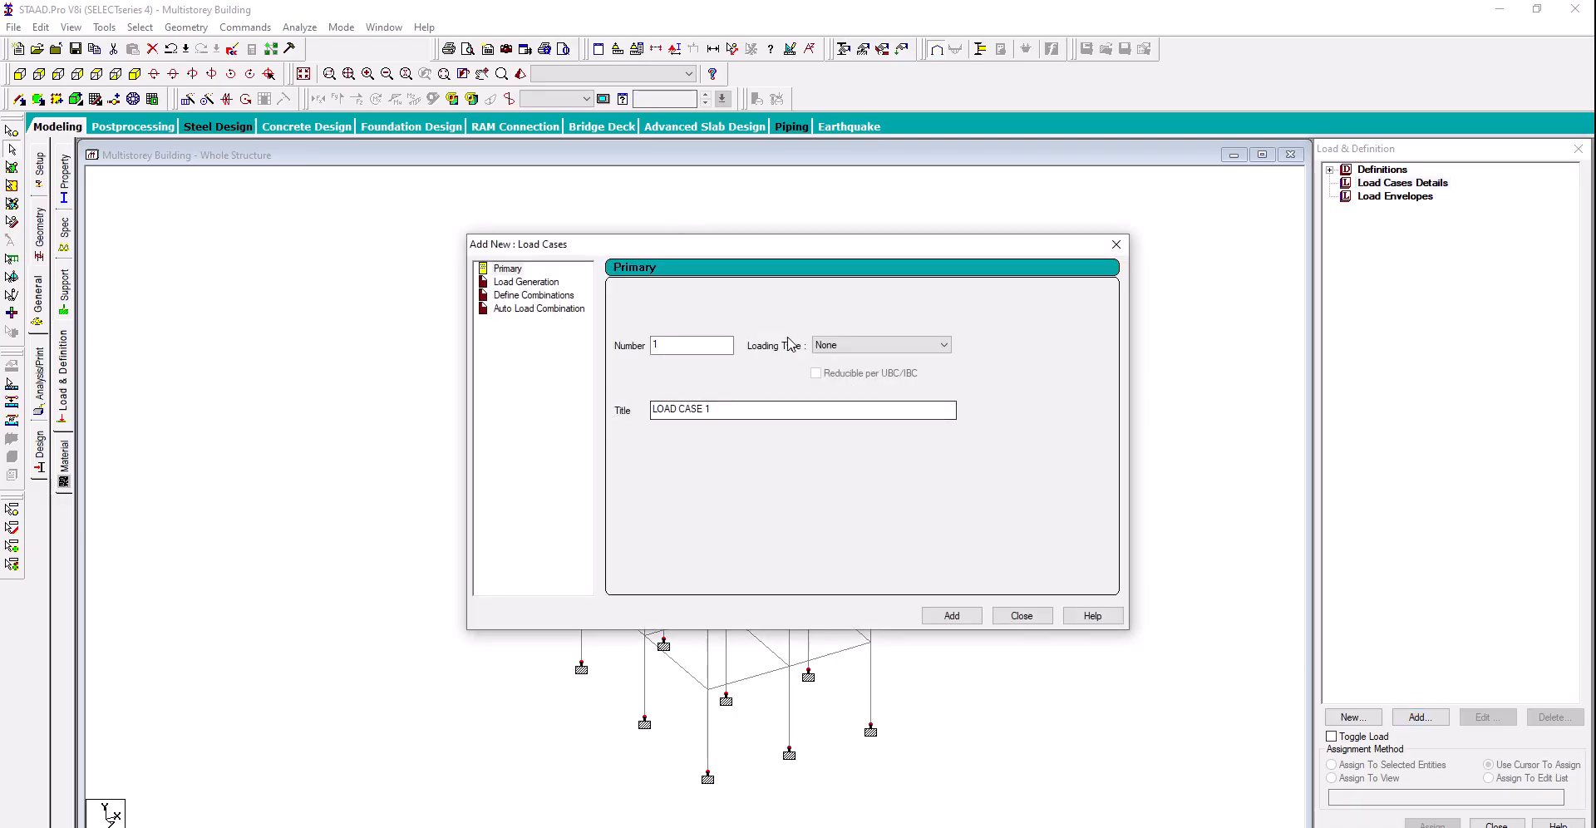
{"action": "left_click", "coordinate": [831, 345]}
{"action": "left_click", "coordinate": [833, 361]}
{"action": "key", "text": "Tab"}
{"action": "type", "text": "Dead"}
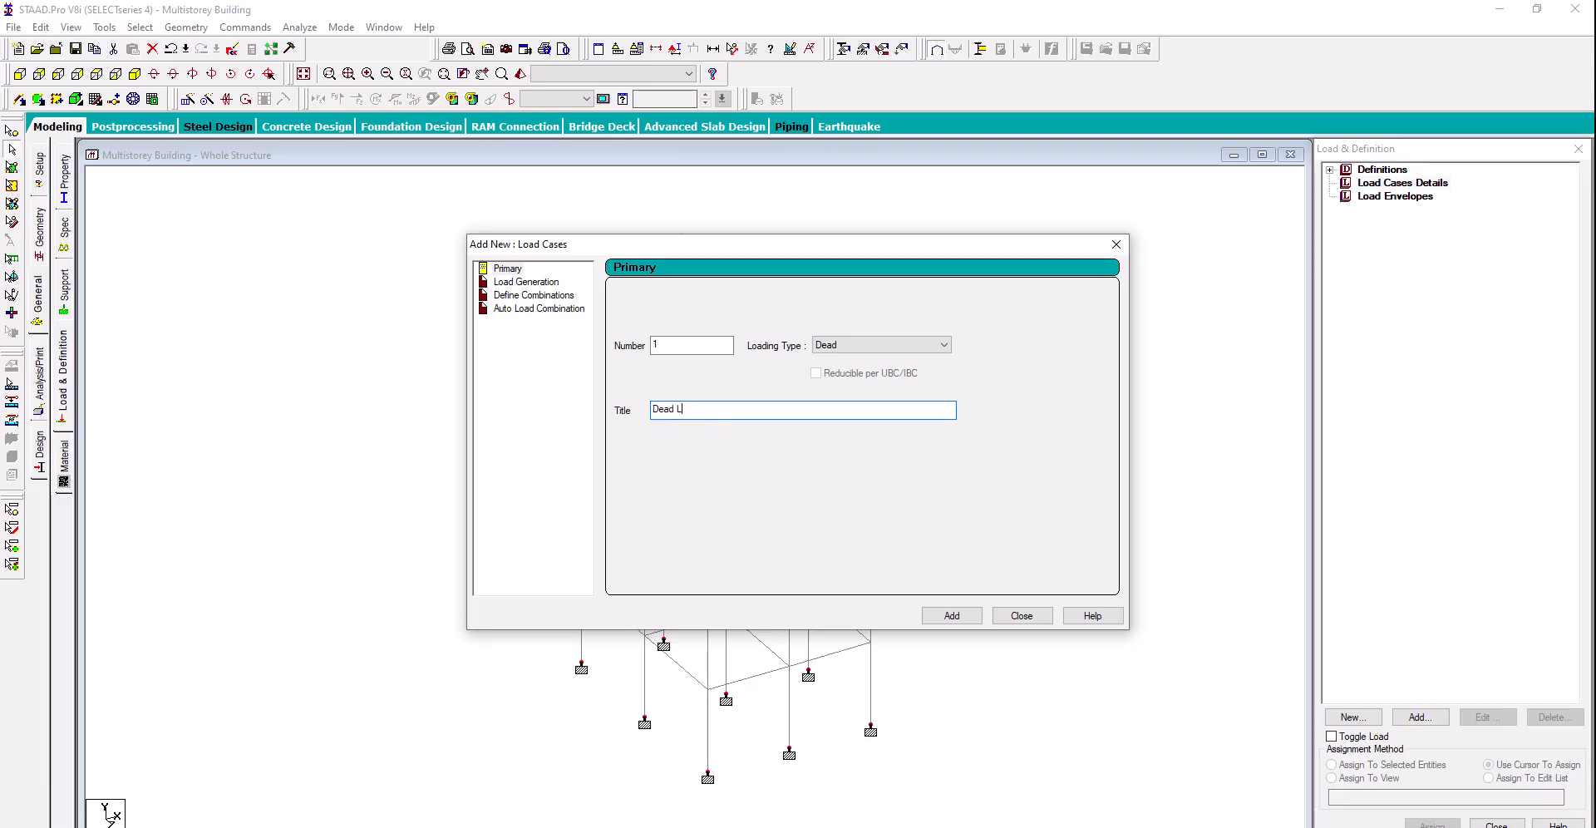
{"action": "type", "text": " Load"}
{"action": "left_click", "coordinate": [944, 619]}
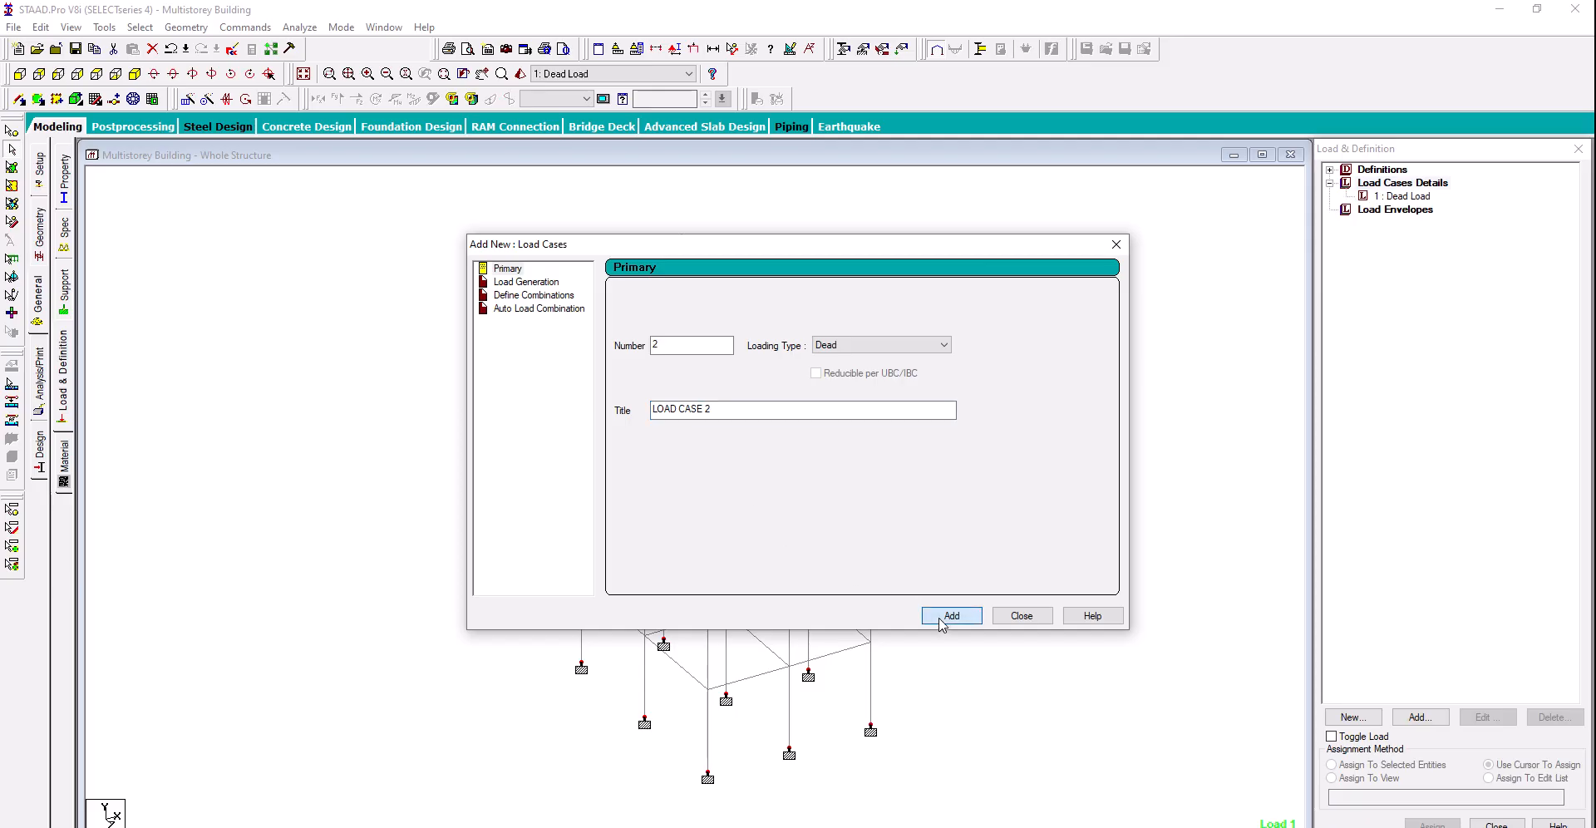
Add primary load case 2 with loading type Live and the title Live Load, and finish adding load cases
{"action": "left_click", "coordinate": [845, 347]}
{"action": "left_click", "coordinate": [846, 375]}
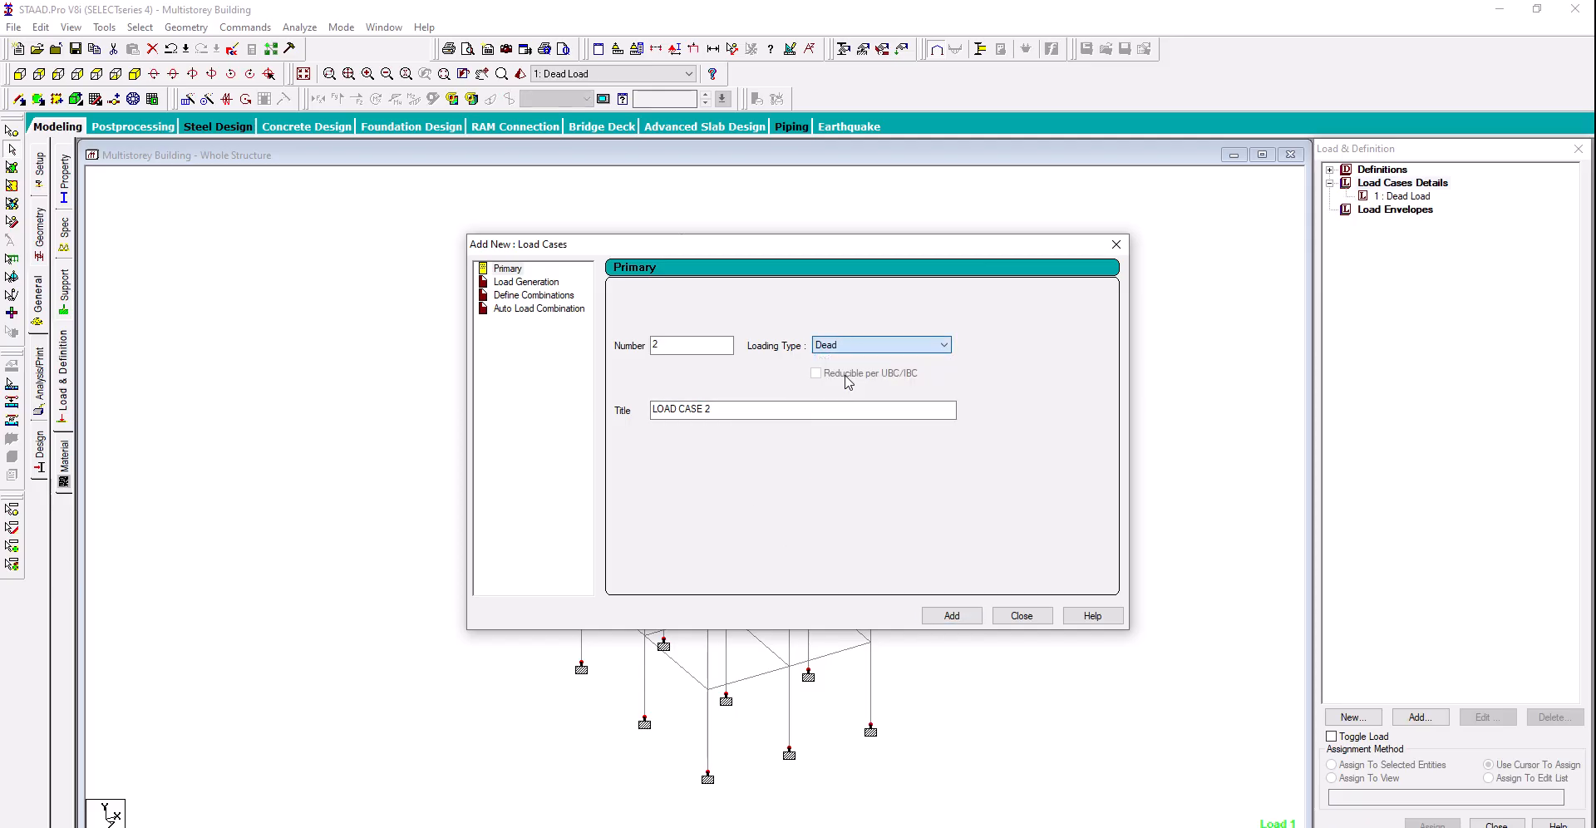
{"action": "left_click_drag", "start_coordinate": [716, 409], "coordinate": [561, 436]}
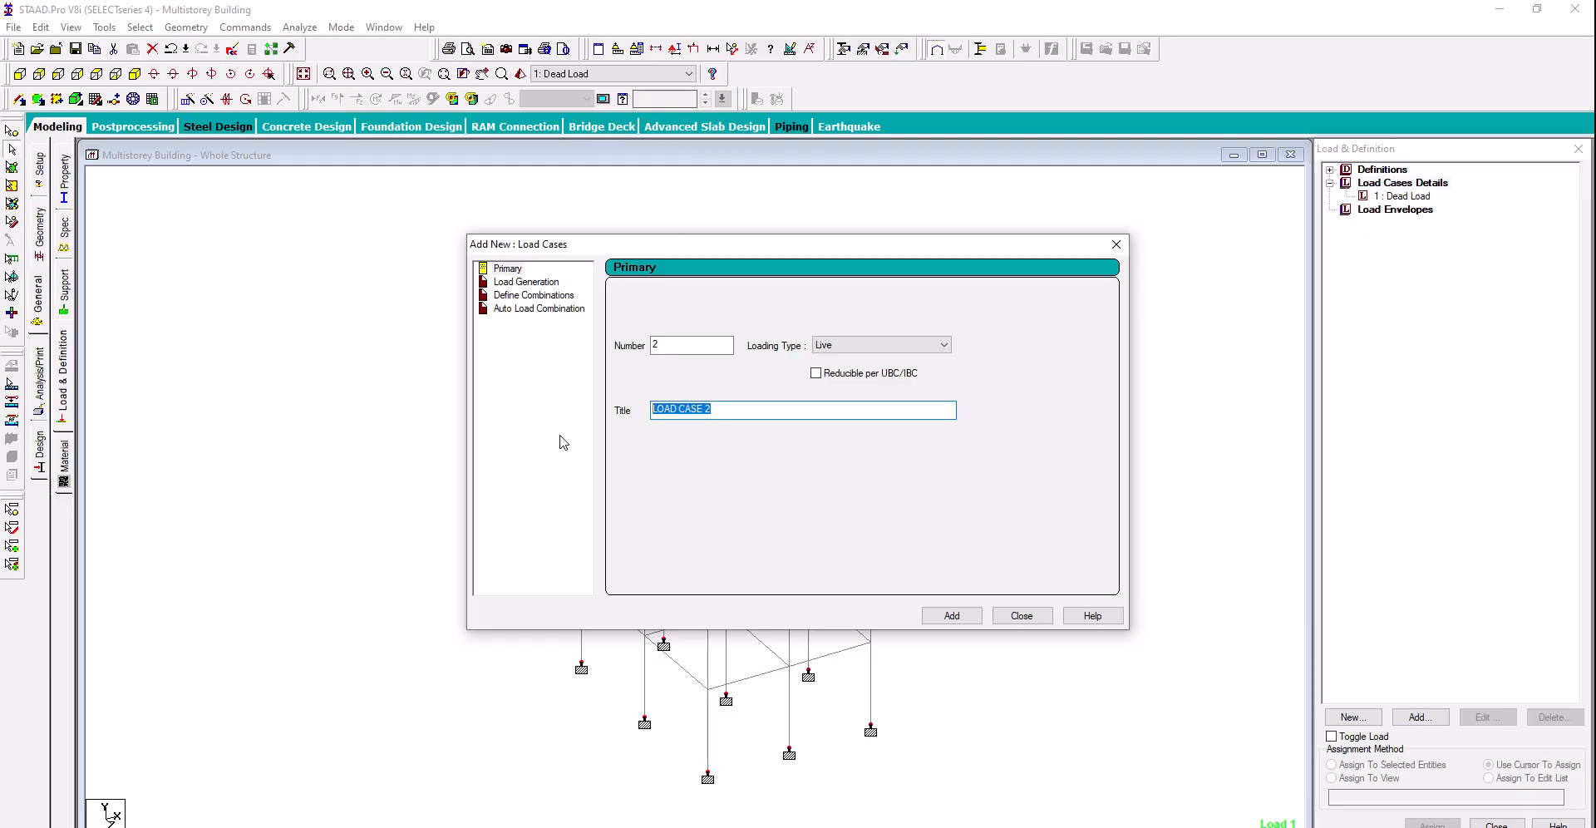
{"action": "type", "text": "Live Load"}
{"action": "left_click", "coordinate": [948, 617]}
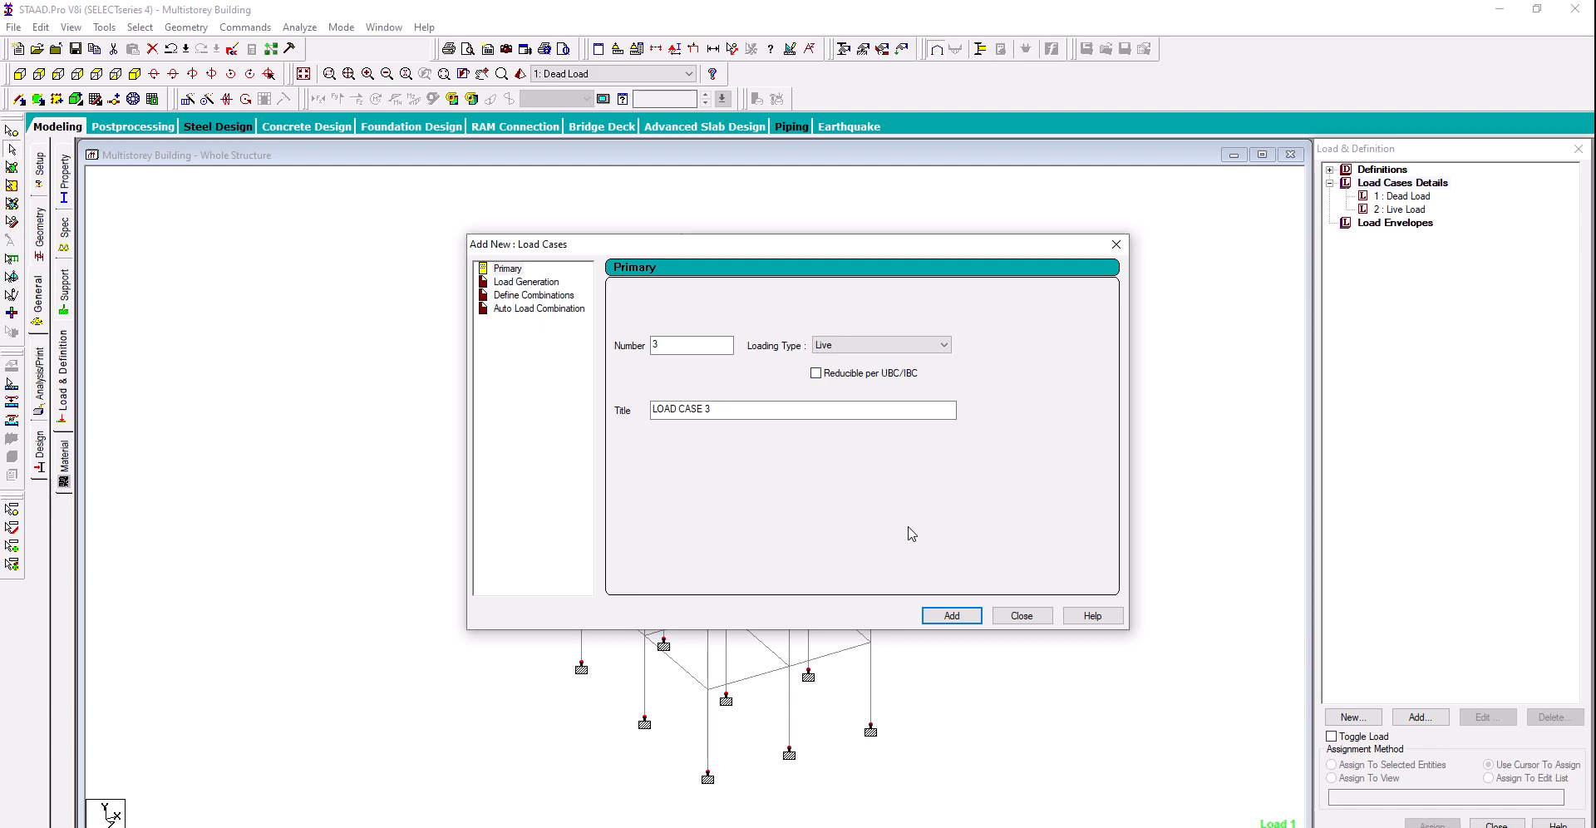
{"action": "left_click", "coordinate": [1020, 616]}
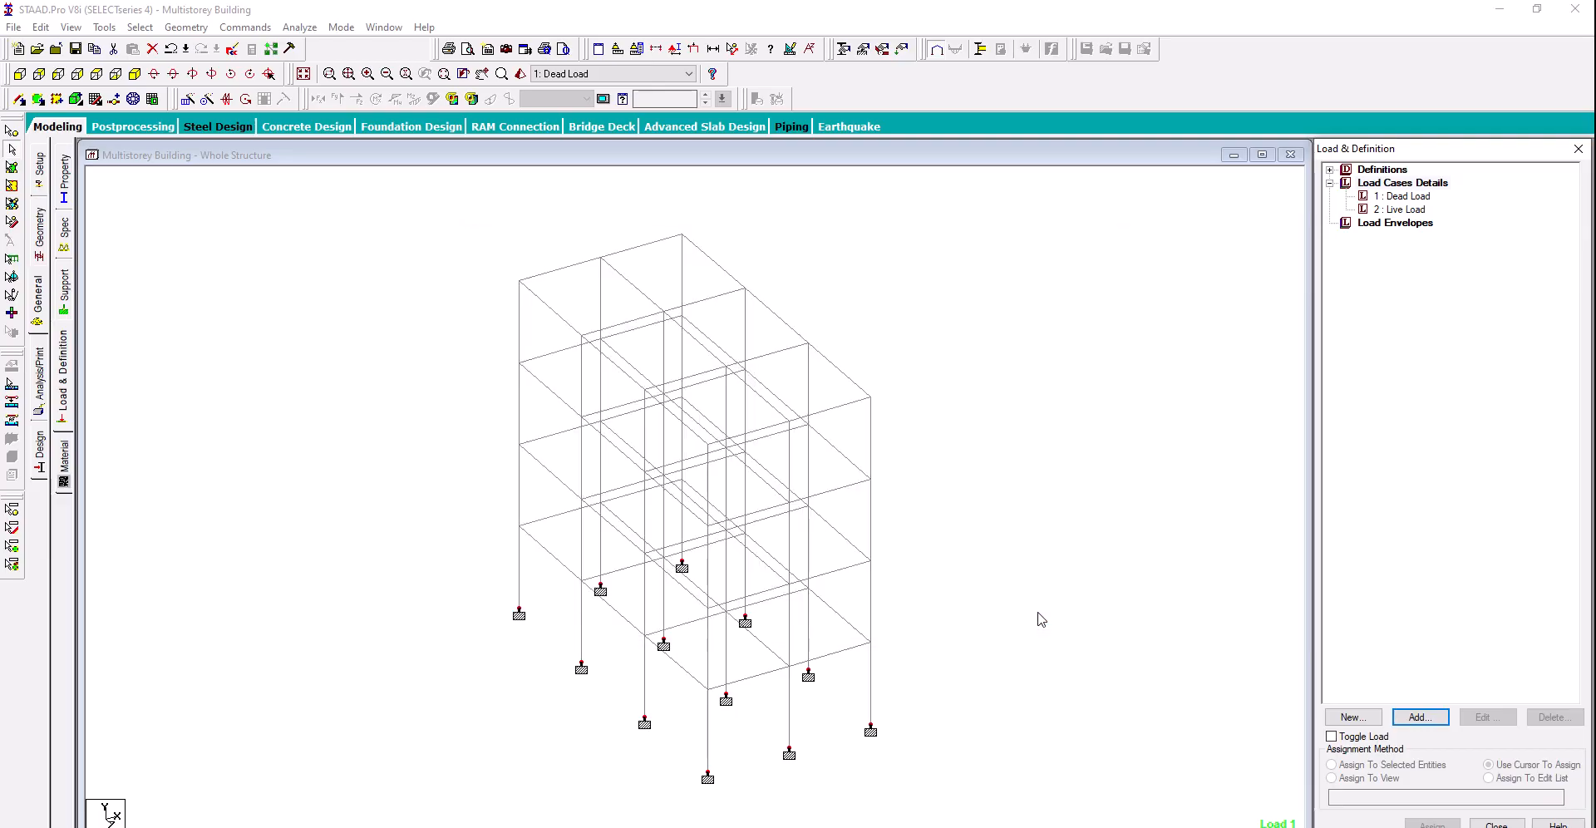
Add a selfweight load in the Y direction with factor -1 to the Dead Load case
{"action": "left_click", "coordinate": [1406, 197]}
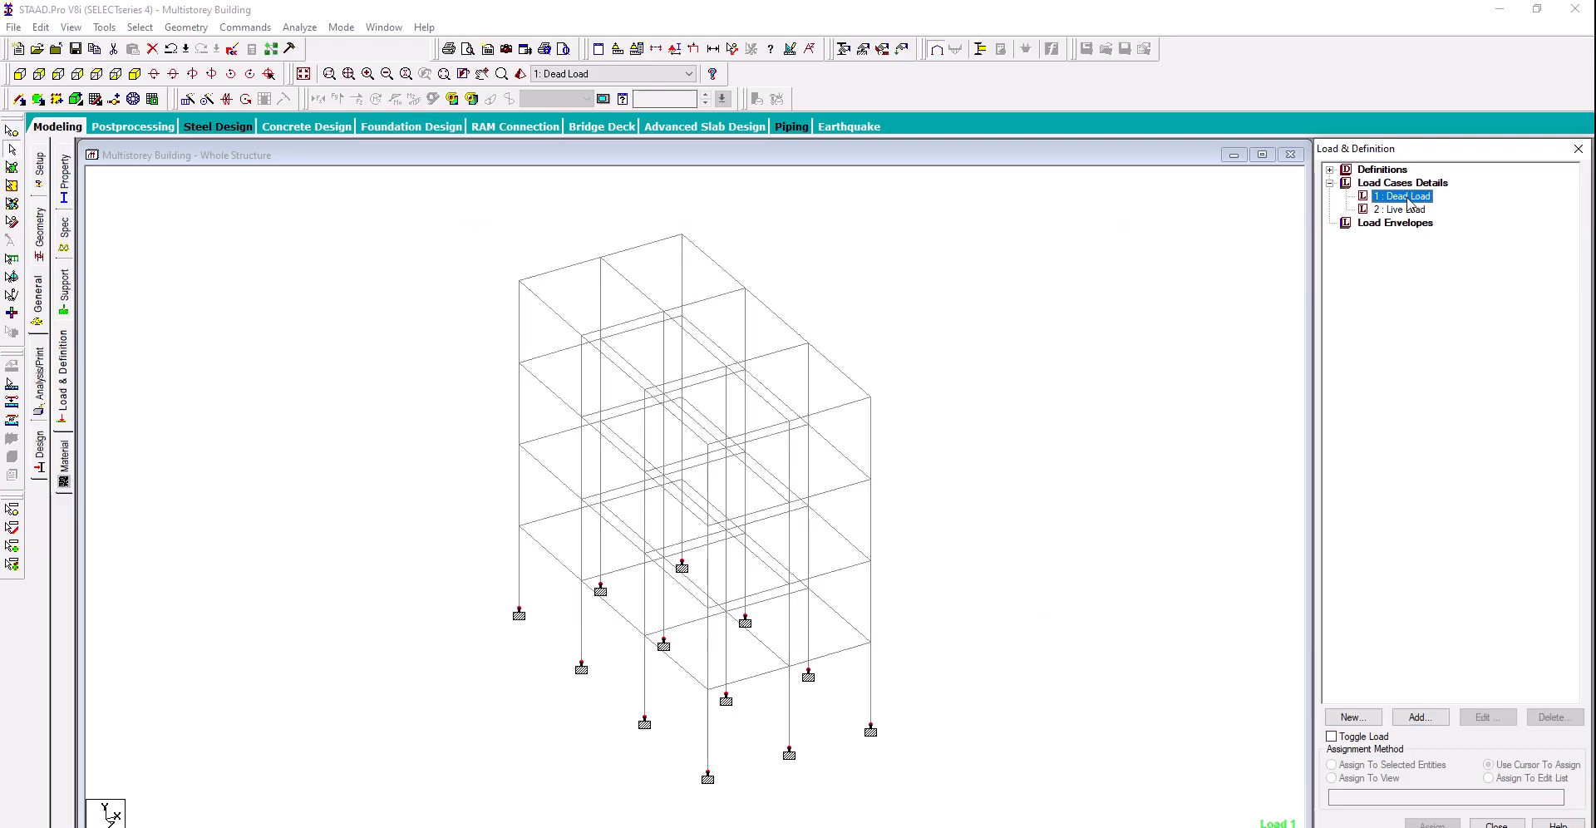
{"action": "left_click", "coordinate": [1420, 717]}
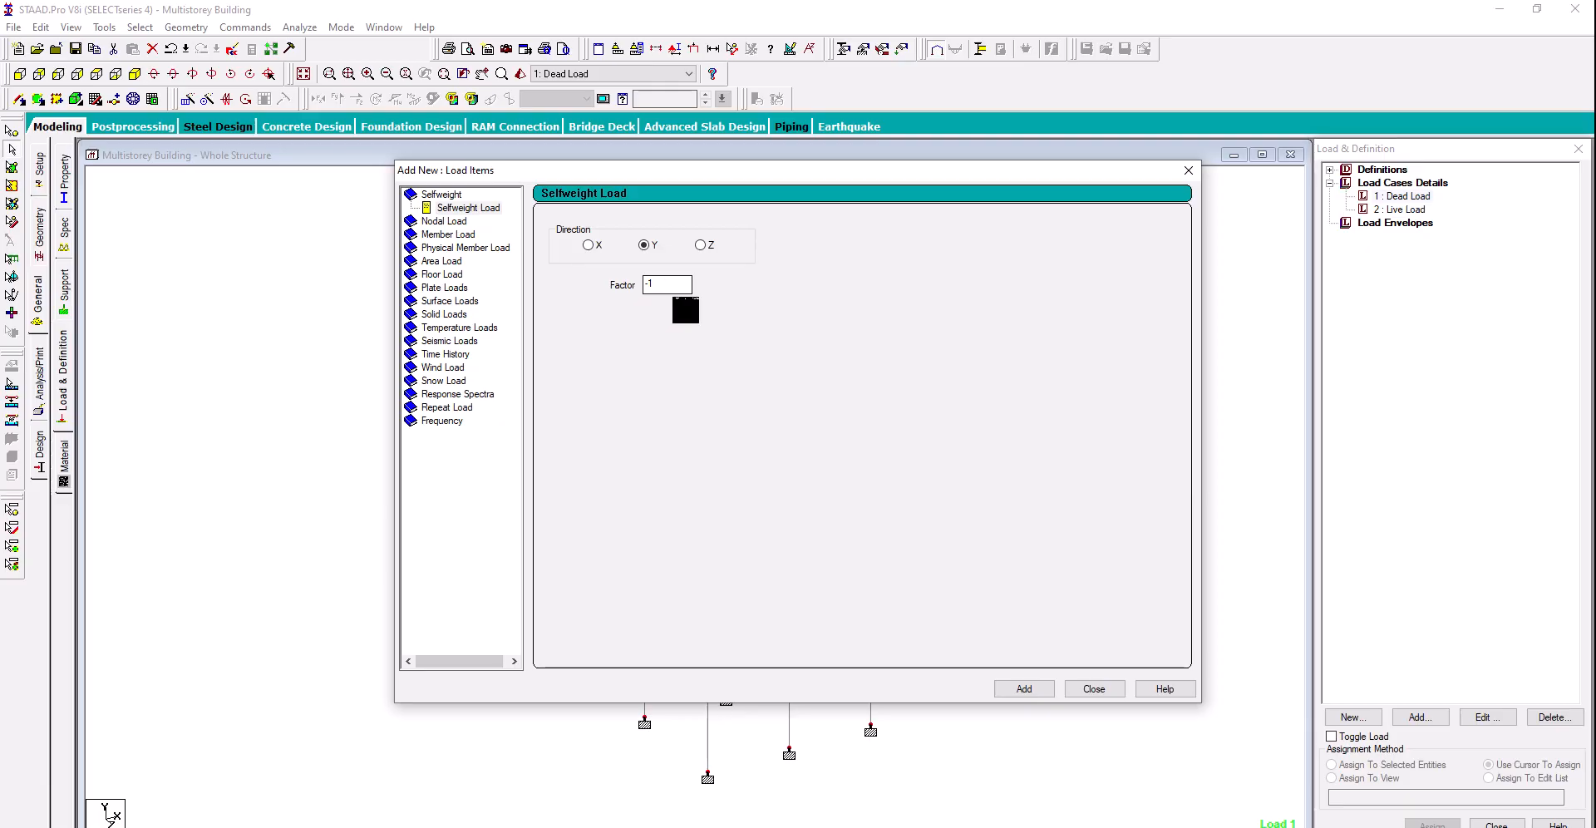
{"action": "left_click", "coordinate": [1043, 689]}
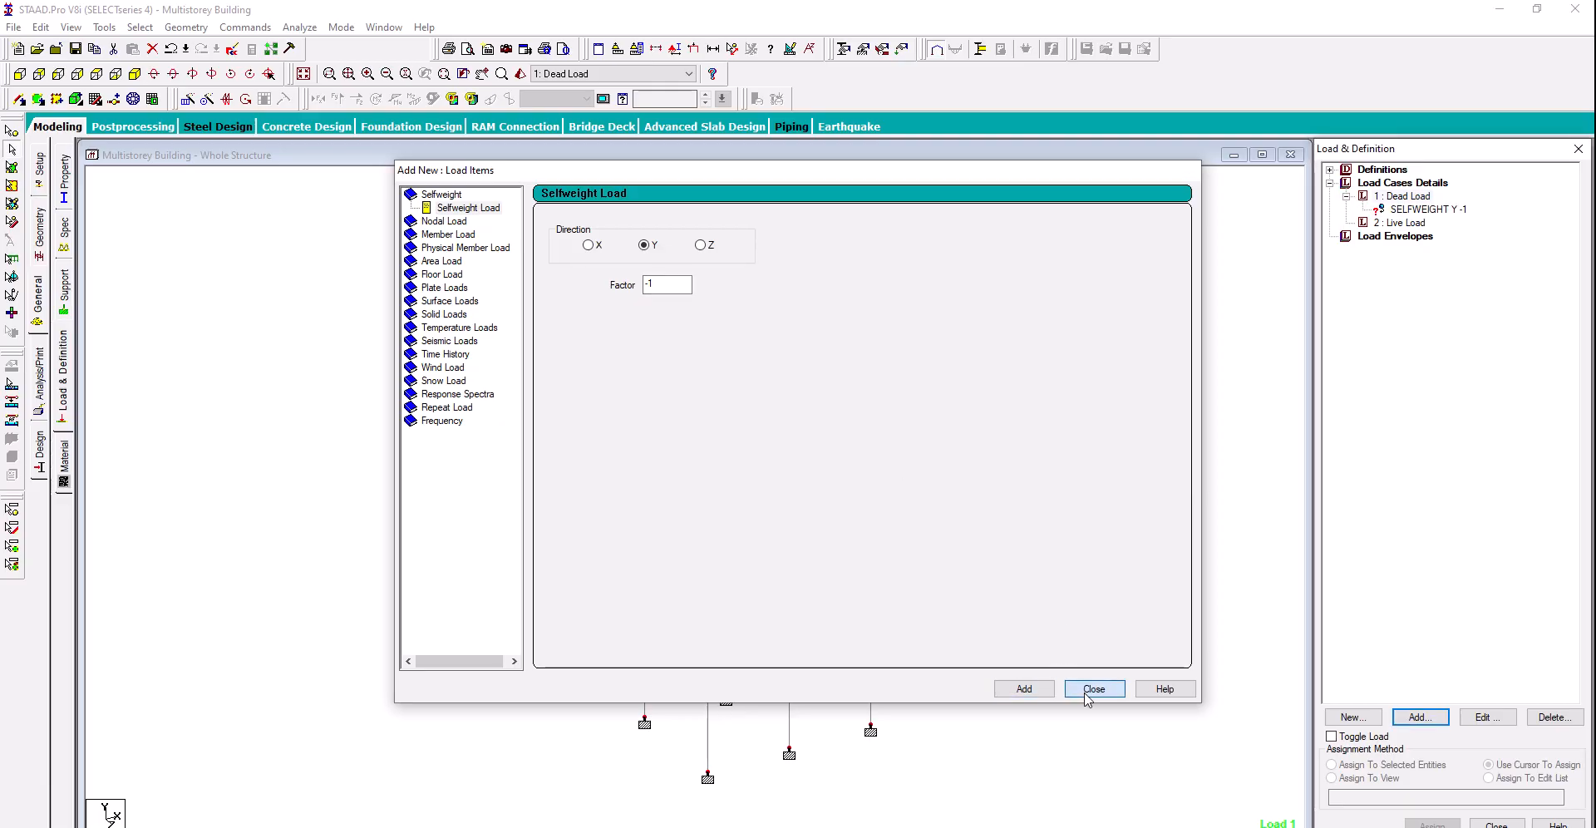
{"action": "left_click", "coordinate": [1086, 689]}
Assign the selfweight load to the whole structure with the Assign To View method
{"action": "left_click", "coordinate": [1427, 211]}
{"action": "key", "text": "Up"}
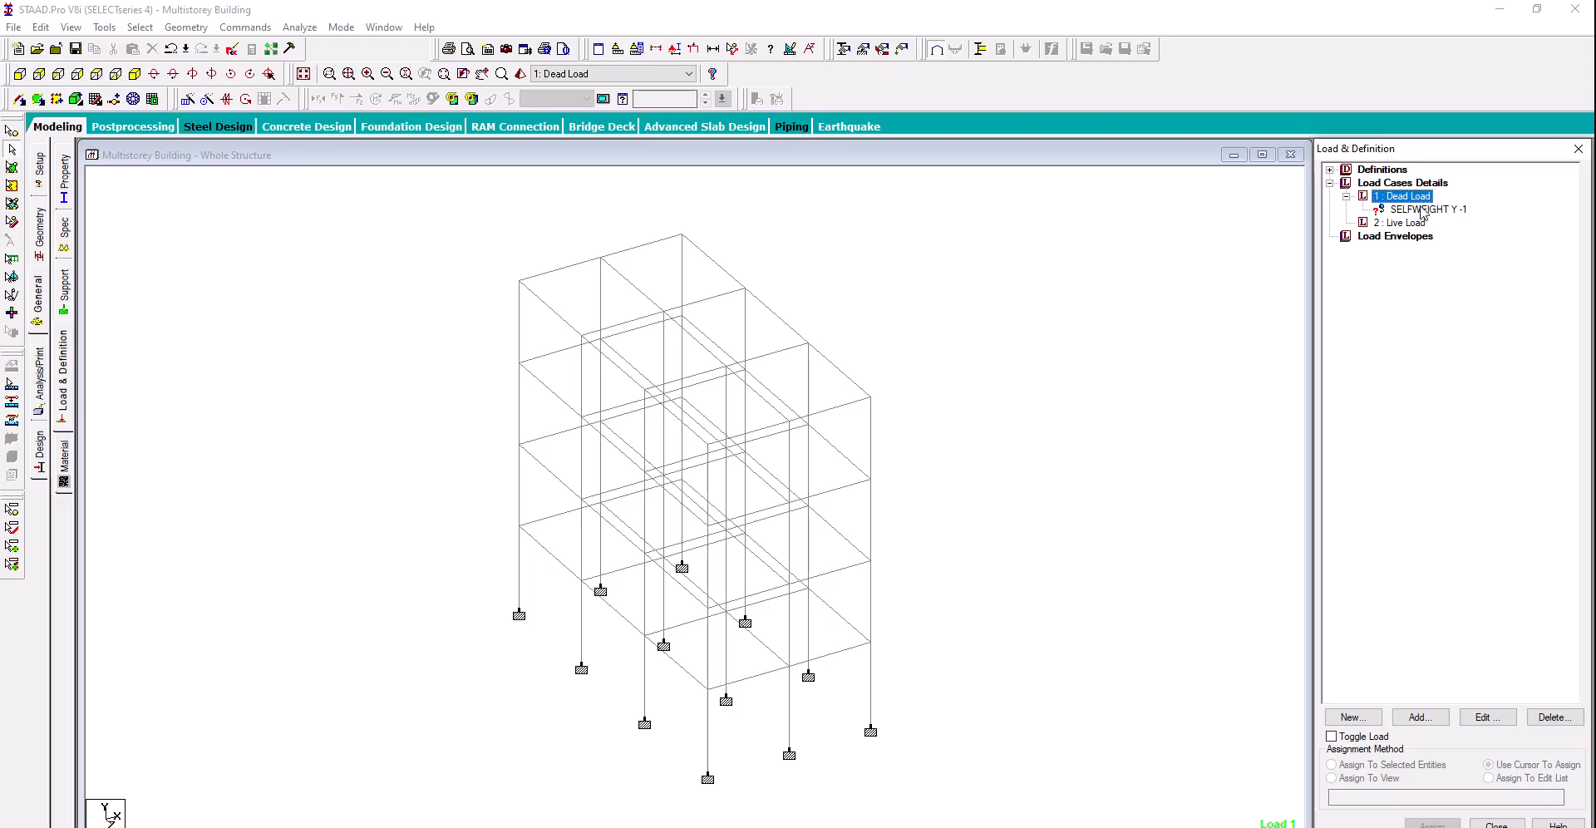
{"action": "left_click", "coordinate": [1423, 209]}
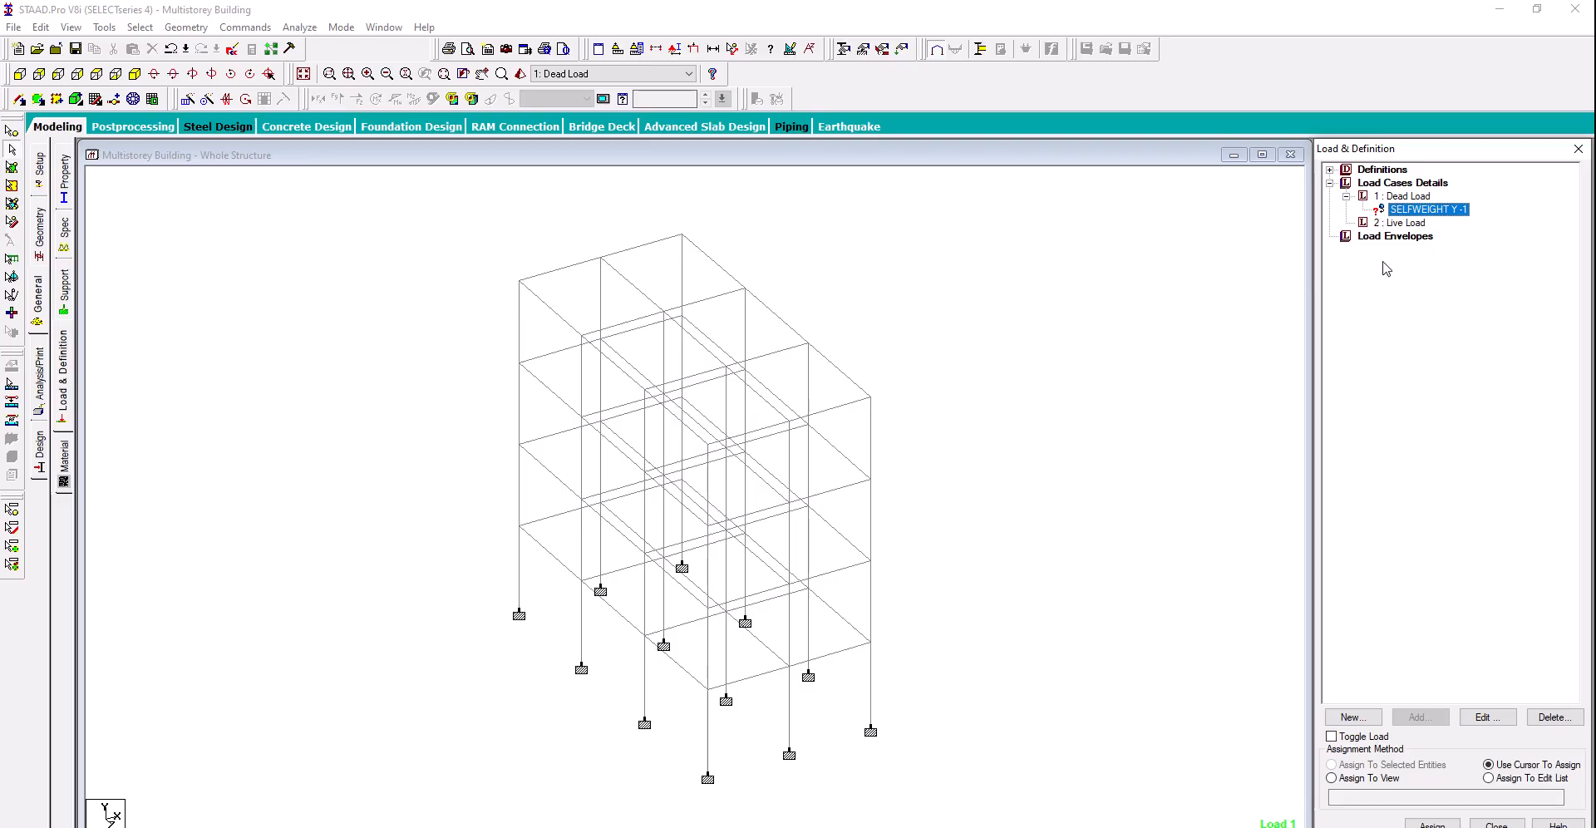
{"action": "left_click", "coordinate": [1393, 781]}
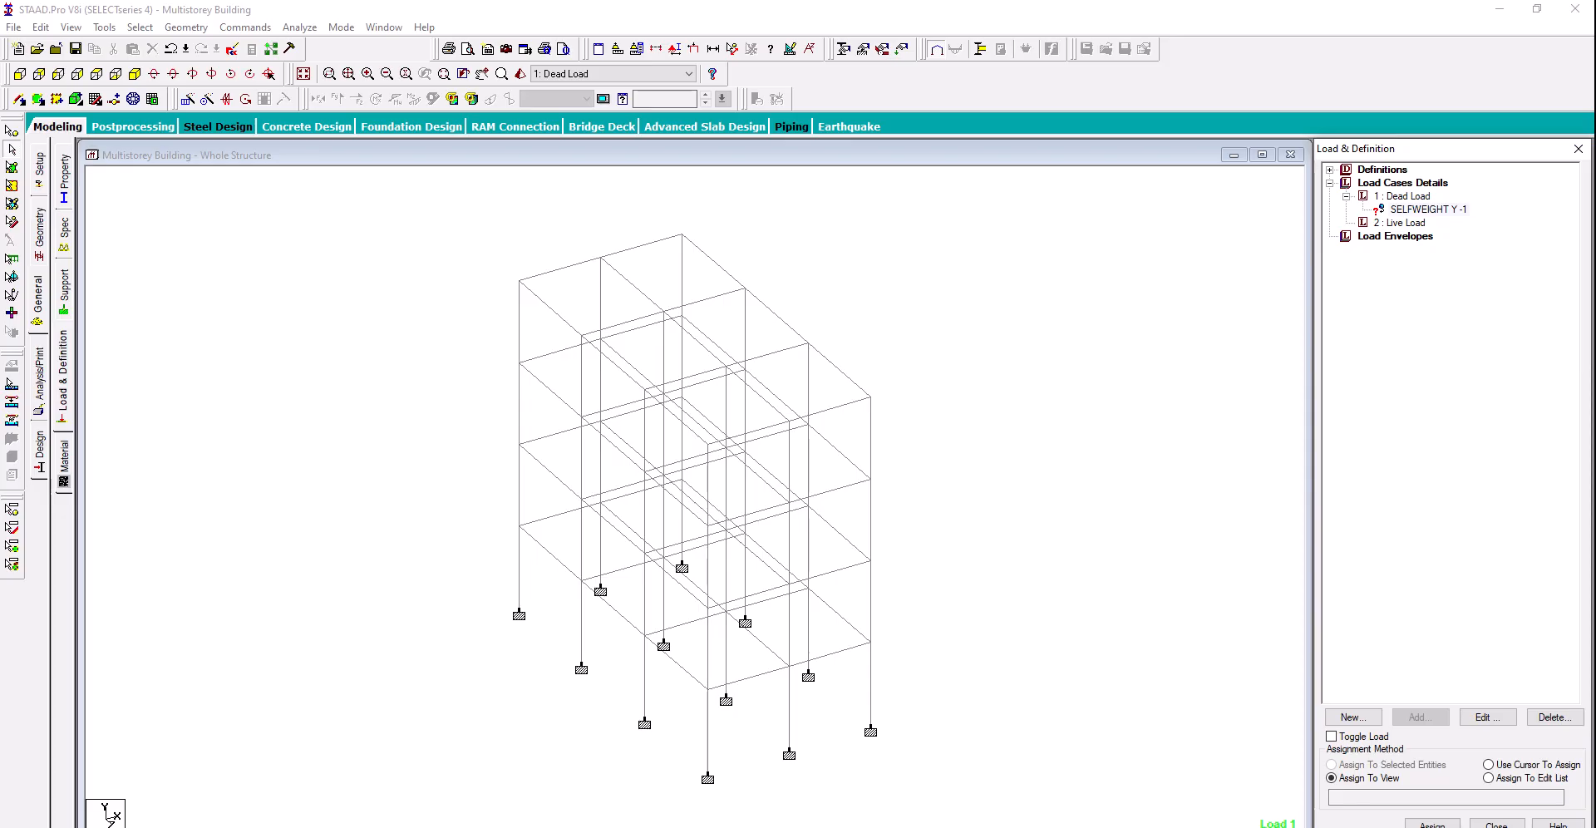
{"action": "left_click", "coordinate": [1432, 823]}
{"action": "left_click", "coordinate": [1479, 535]}
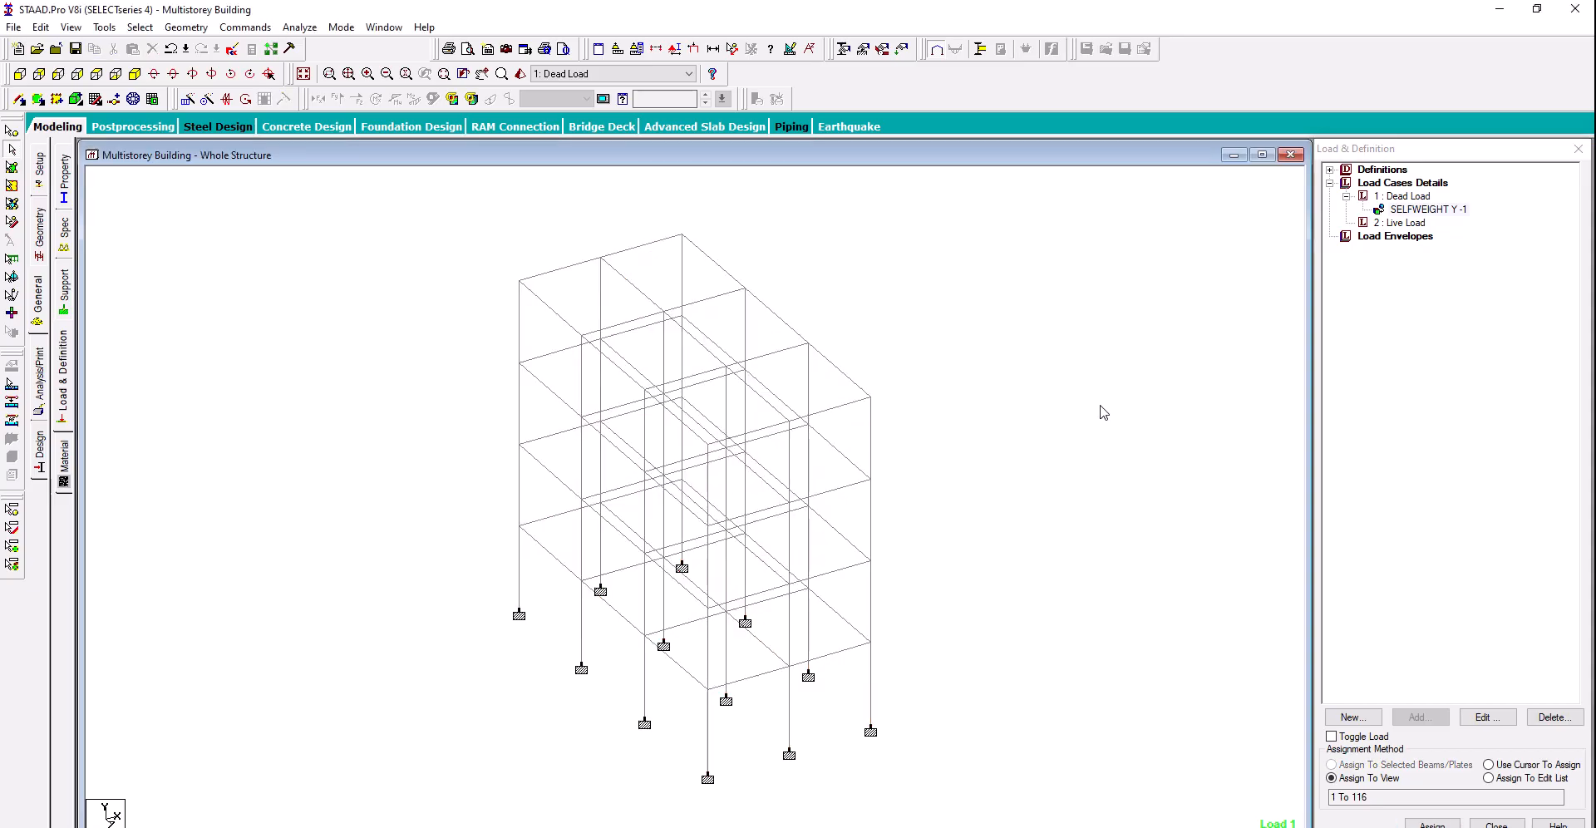
Switch to the building data sheet in Paint and handwrite the note "wall thickness = 230 mm" below the load list
{"action": "left_click", "coordinate": [1440, 212]}
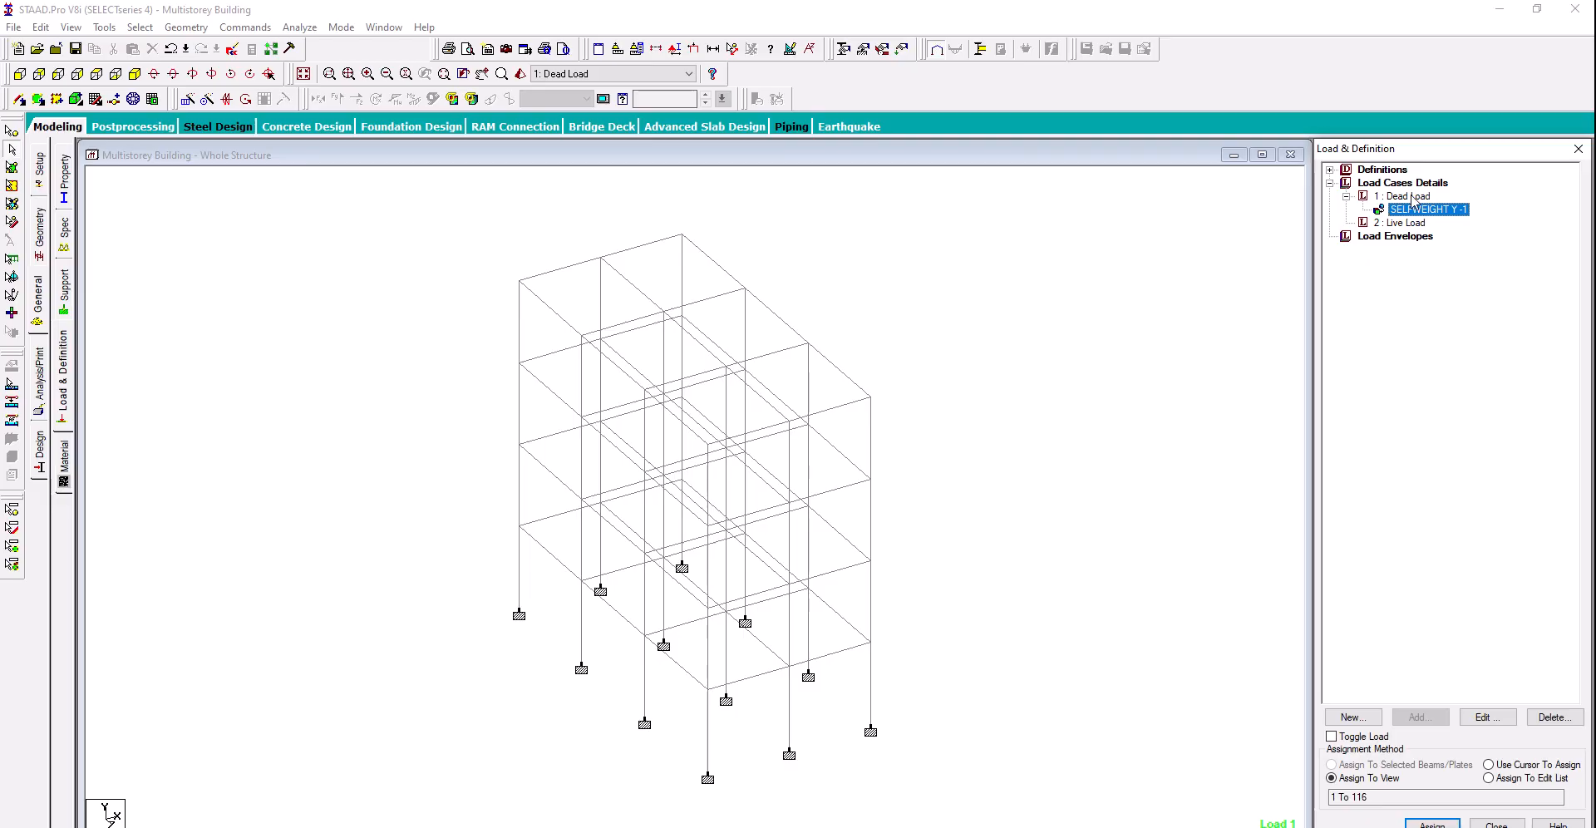
{"action": "left_click", "coordinate": [1412, 197]}
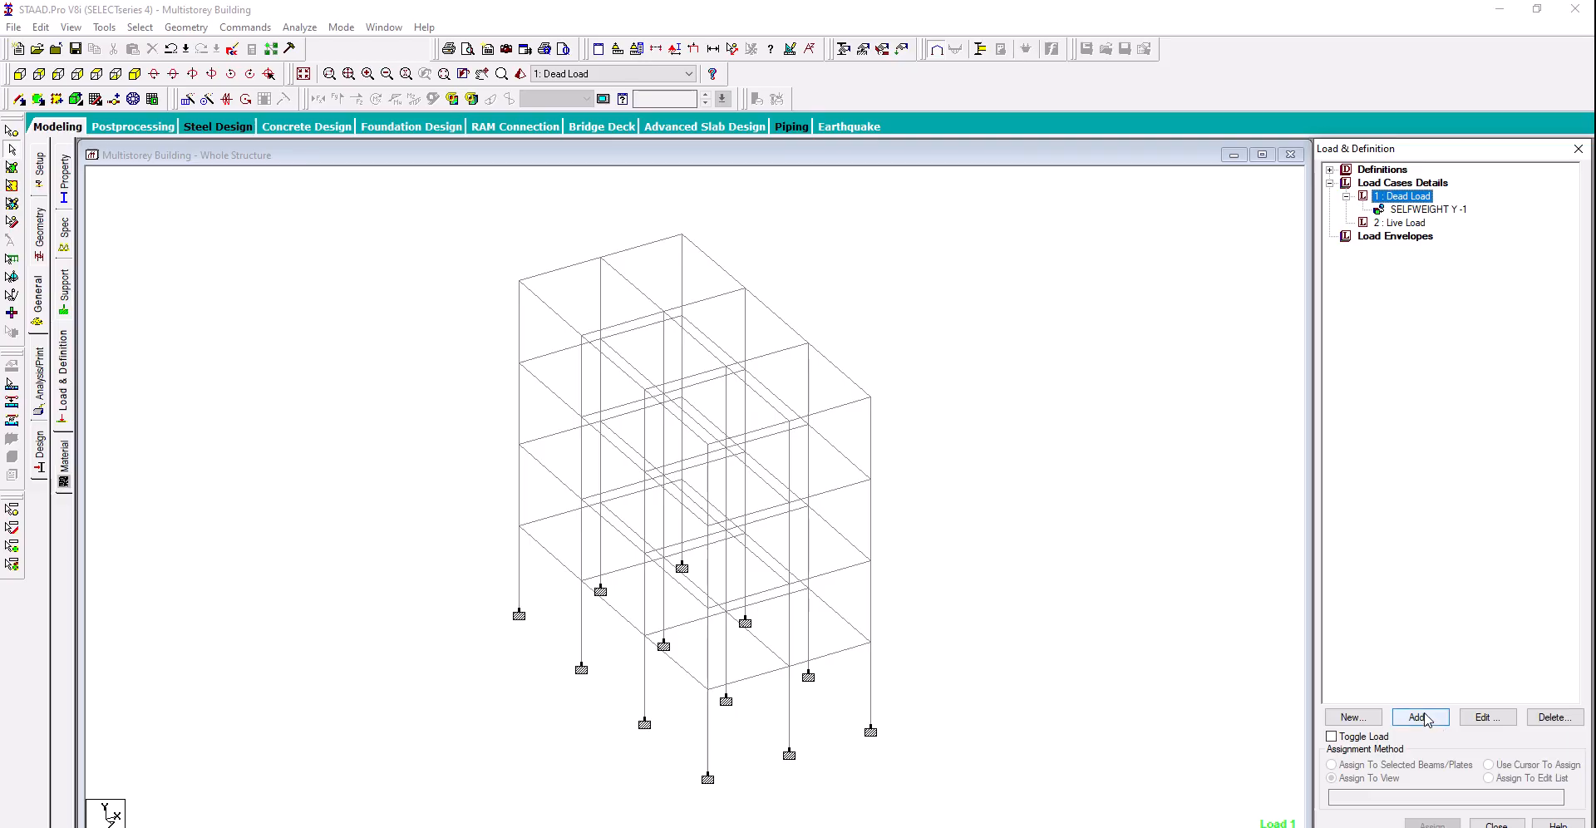
{"action": "key", "text": "alt+Tab"}
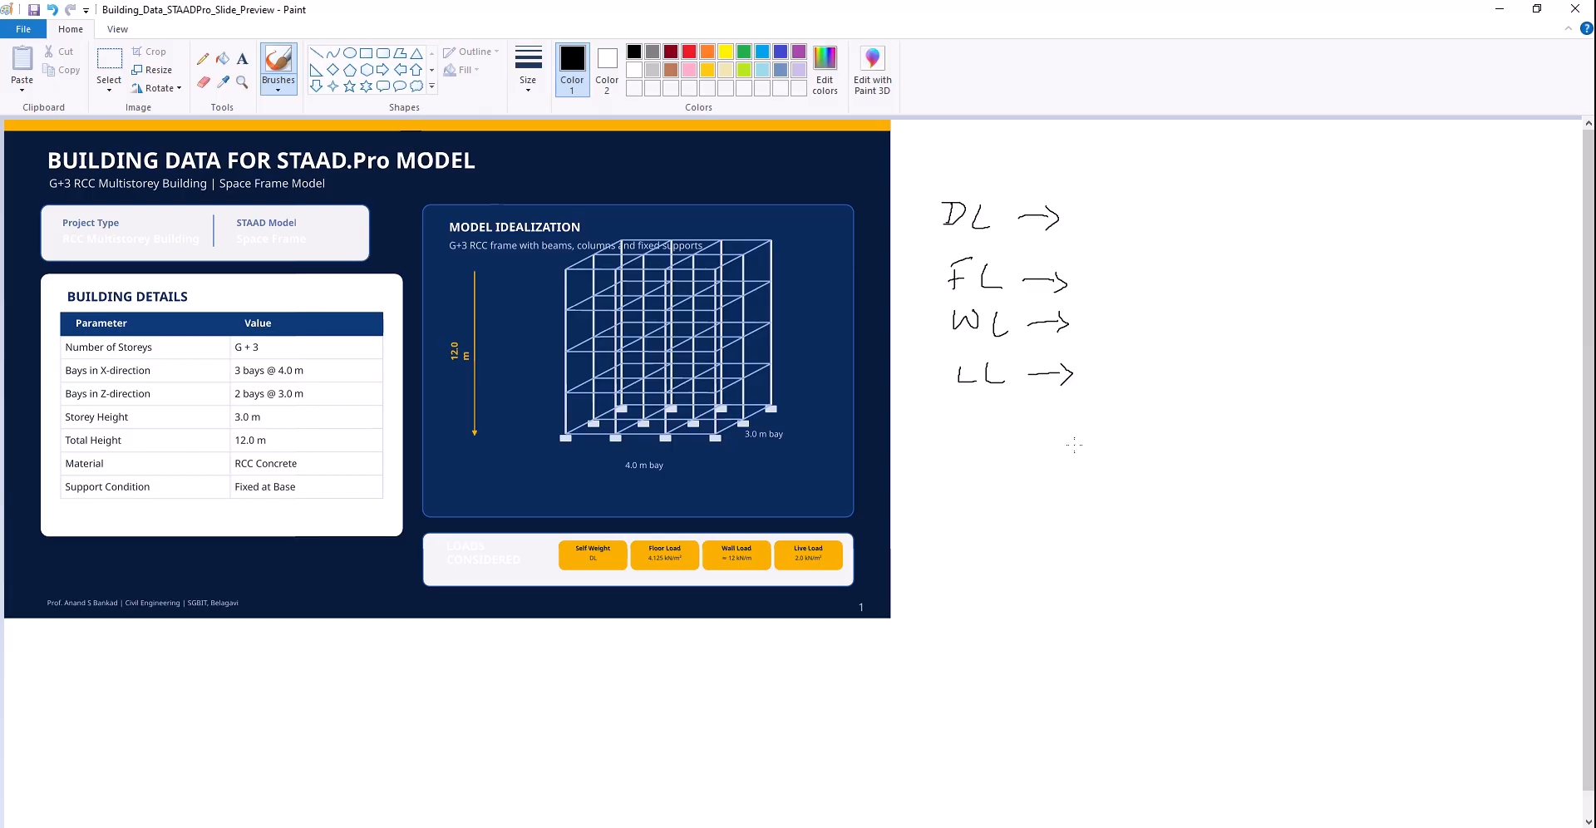
{"action": "left_click_drag", "start_coordinate": [1066, 443], "coordinate": [1138, 457]}
{"action": "mouse_move", "coordinate": [1148, 432]}
{"action": "left_mouse_down"}
{"action": "mouse_move", "coordinate": [1152, 458]}
{"action": "mouse_move", "coordinate": [1209, 444]}
{"action": "left_mouse_up"}
{"action": "left_click_drag", "start_coordinate": [1202, 424], "coordinate": [1215, 457]}
{"action": "mouse_move", "coordinate": [1224, 444]}
{"action": "left_mouse_down"}
{"action": "mouse_move", "coordinate": [1225, 458]}
{"action": "mouse_move", "coordinate": [1254, 451]}
{"action": "left_mouse_up"}
{"action": "mouse_move", "coordinate": [1274, 433]}
{"action": "left_mouse_down"}
{"action": "mouse_move", "coordinate": [1296, 454]}
{"action": "mouse_move", "coordinate": [1335, 438]}
{"action": "mouse_move", "coordinate": [1342, 457]}
{"action": "mouse_move", "coordinate": [1423, 443]}
{"action": "mouse_move", "coordinate": [1505, 457]}
{"action": "left_mouse_up"}
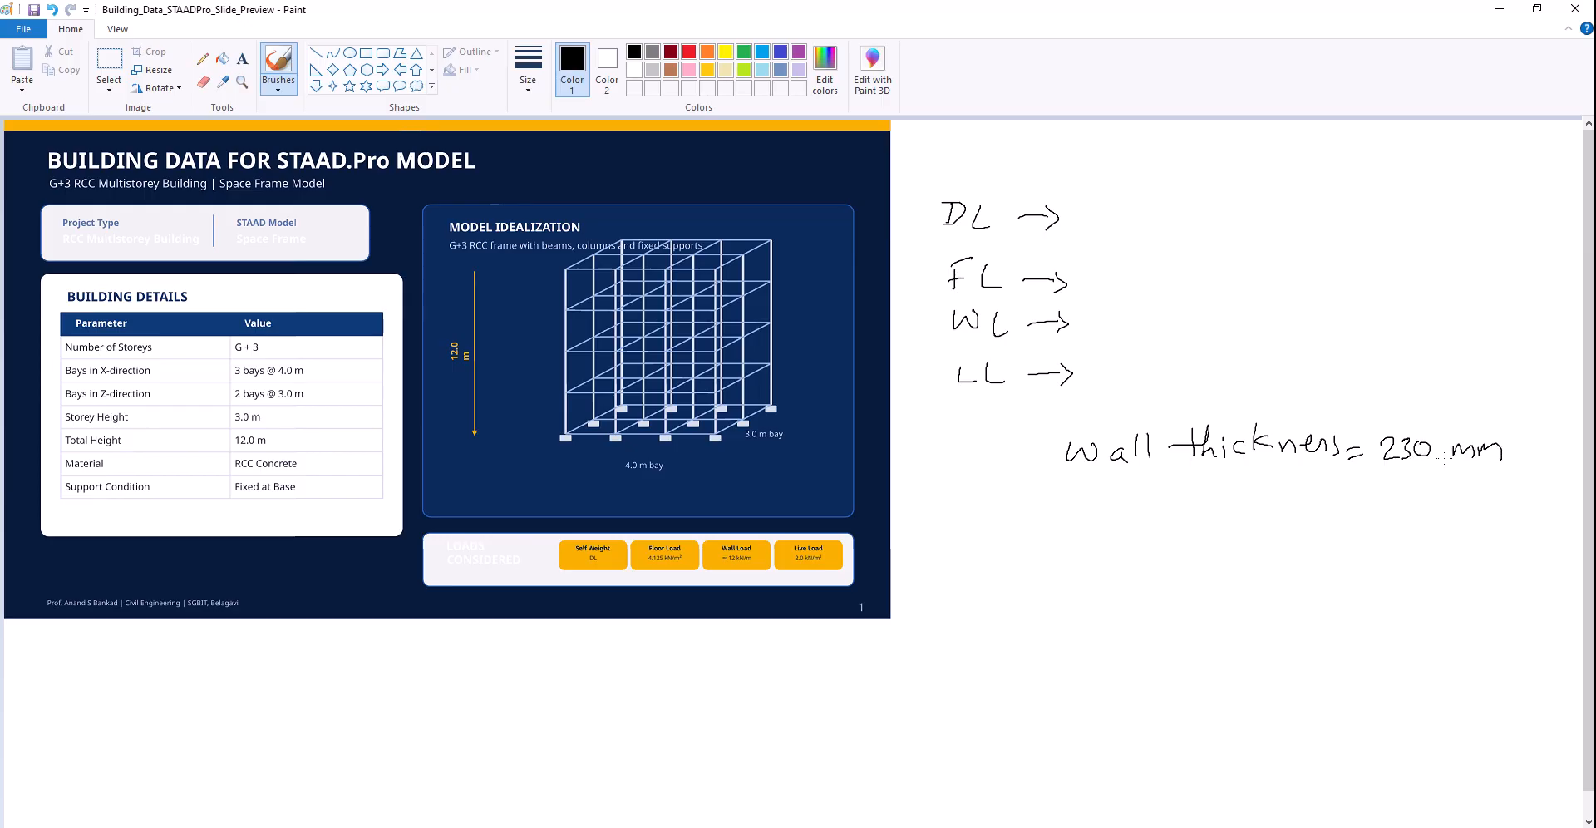
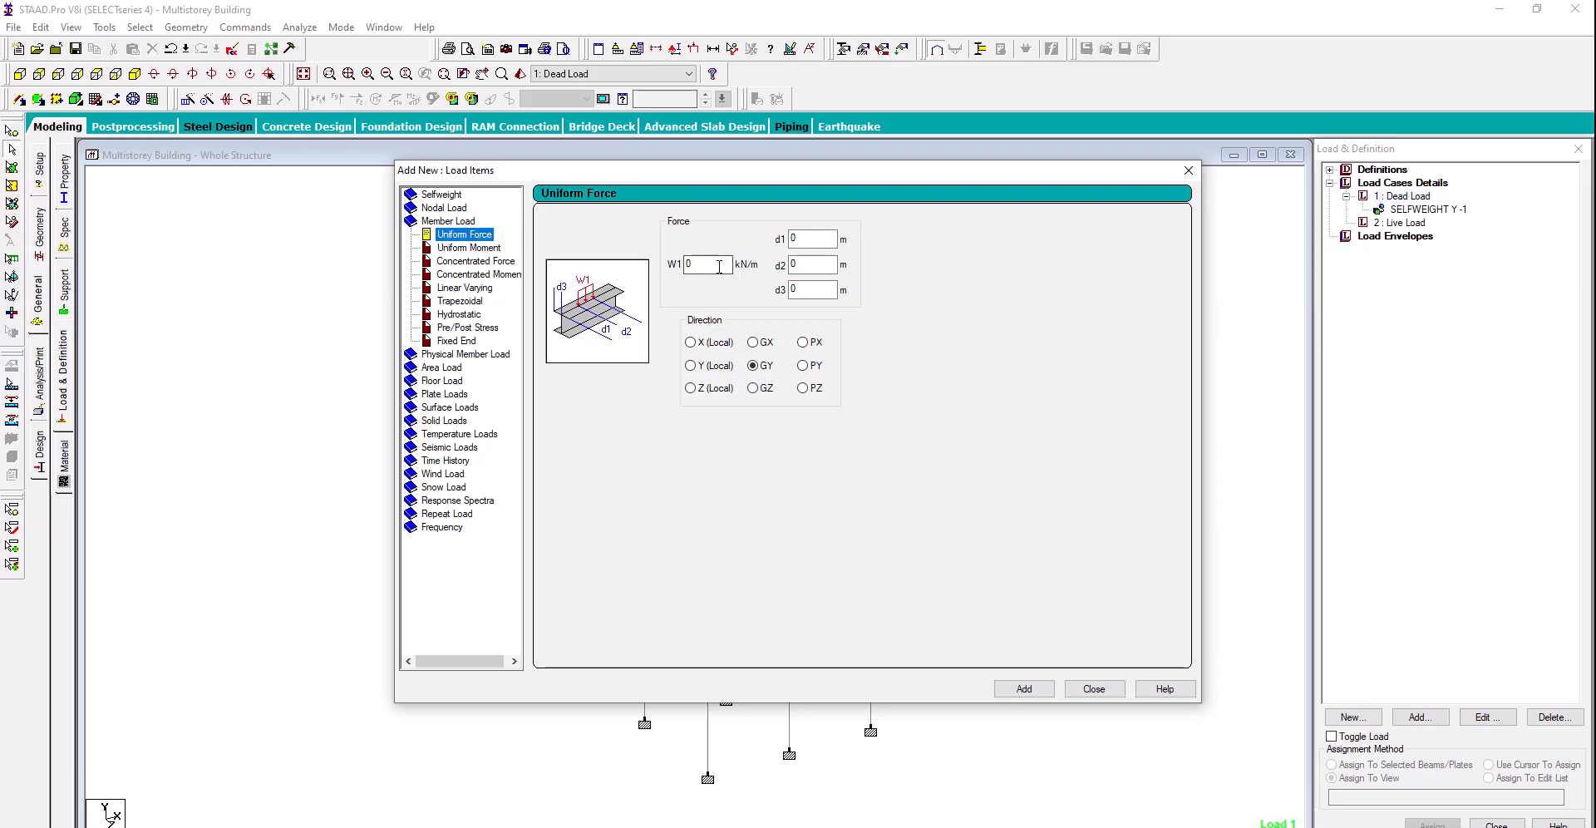
Add a uniform member force of 13.8 kN/m in the GY direction to the Dead Load case
{"action": "left_click", "coordinate": [703, 264]}
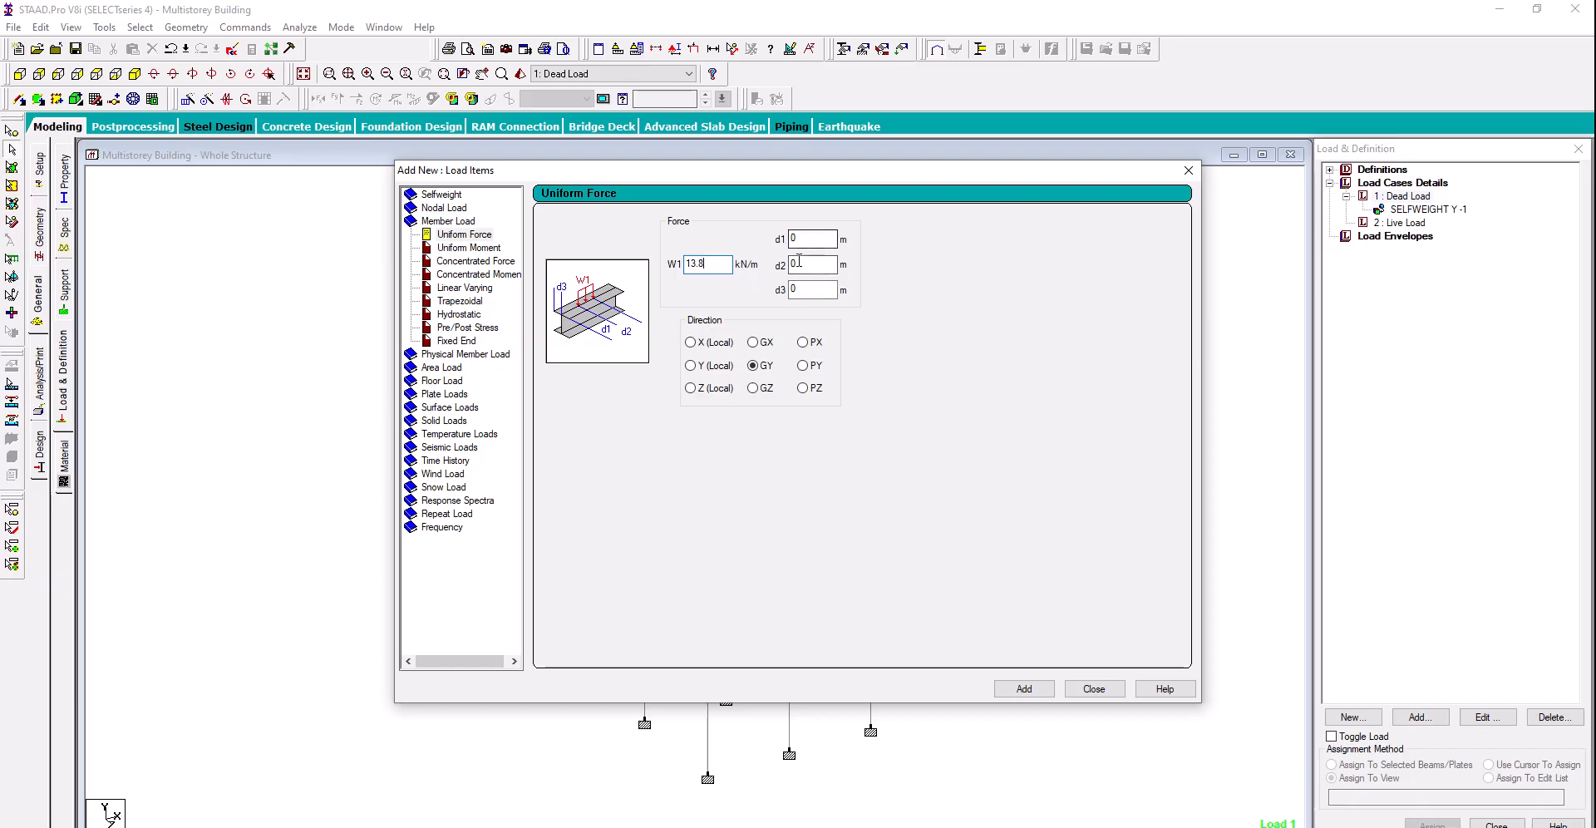
{"action": "left_click", "coordinate": [1019, 691]}
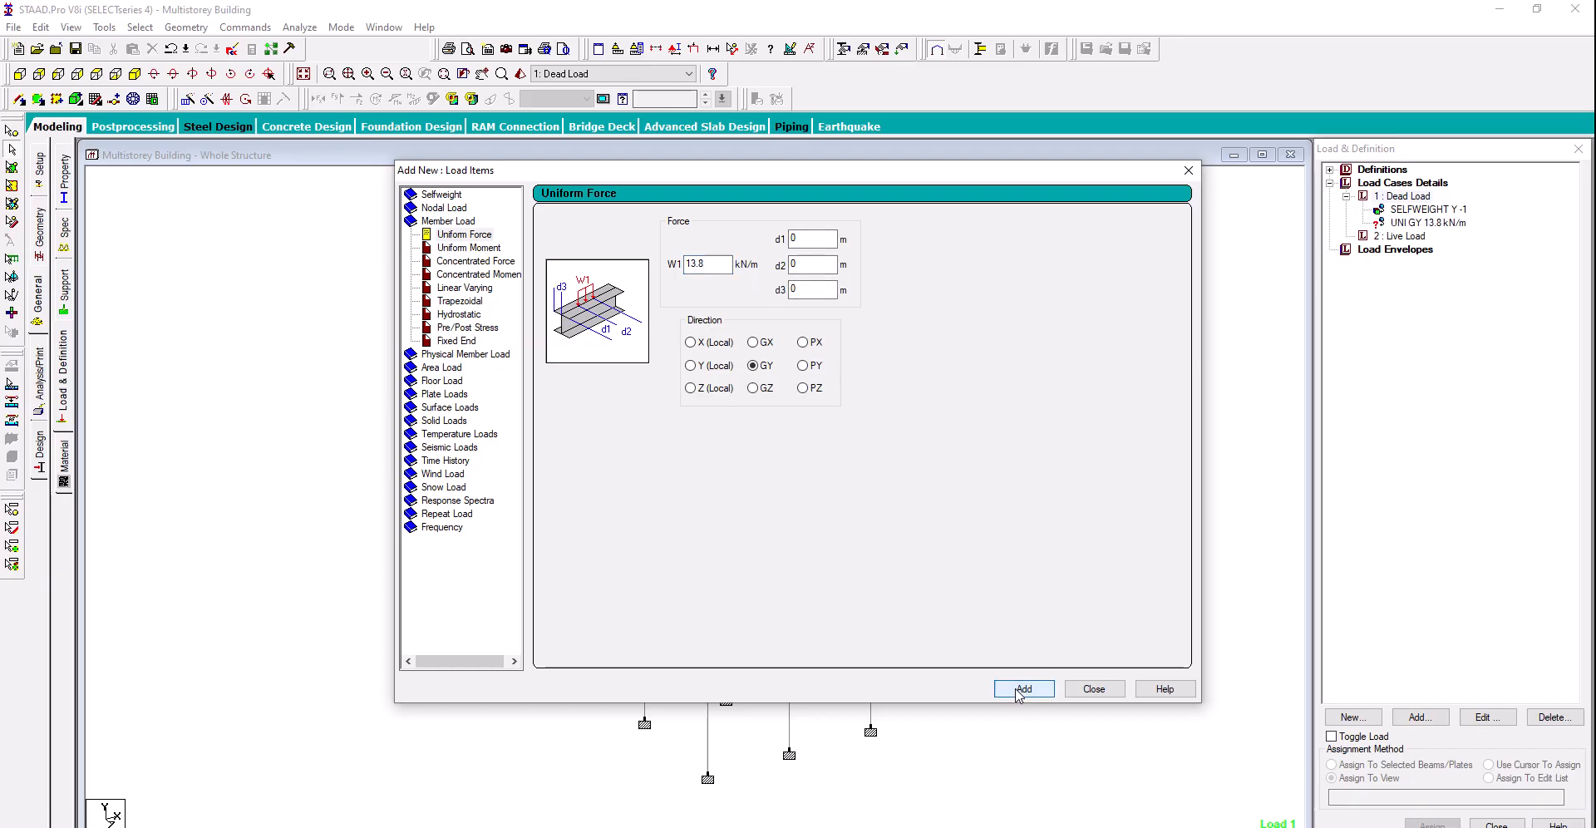
{"action": "left_click", "coordinate": [1090, 690]}
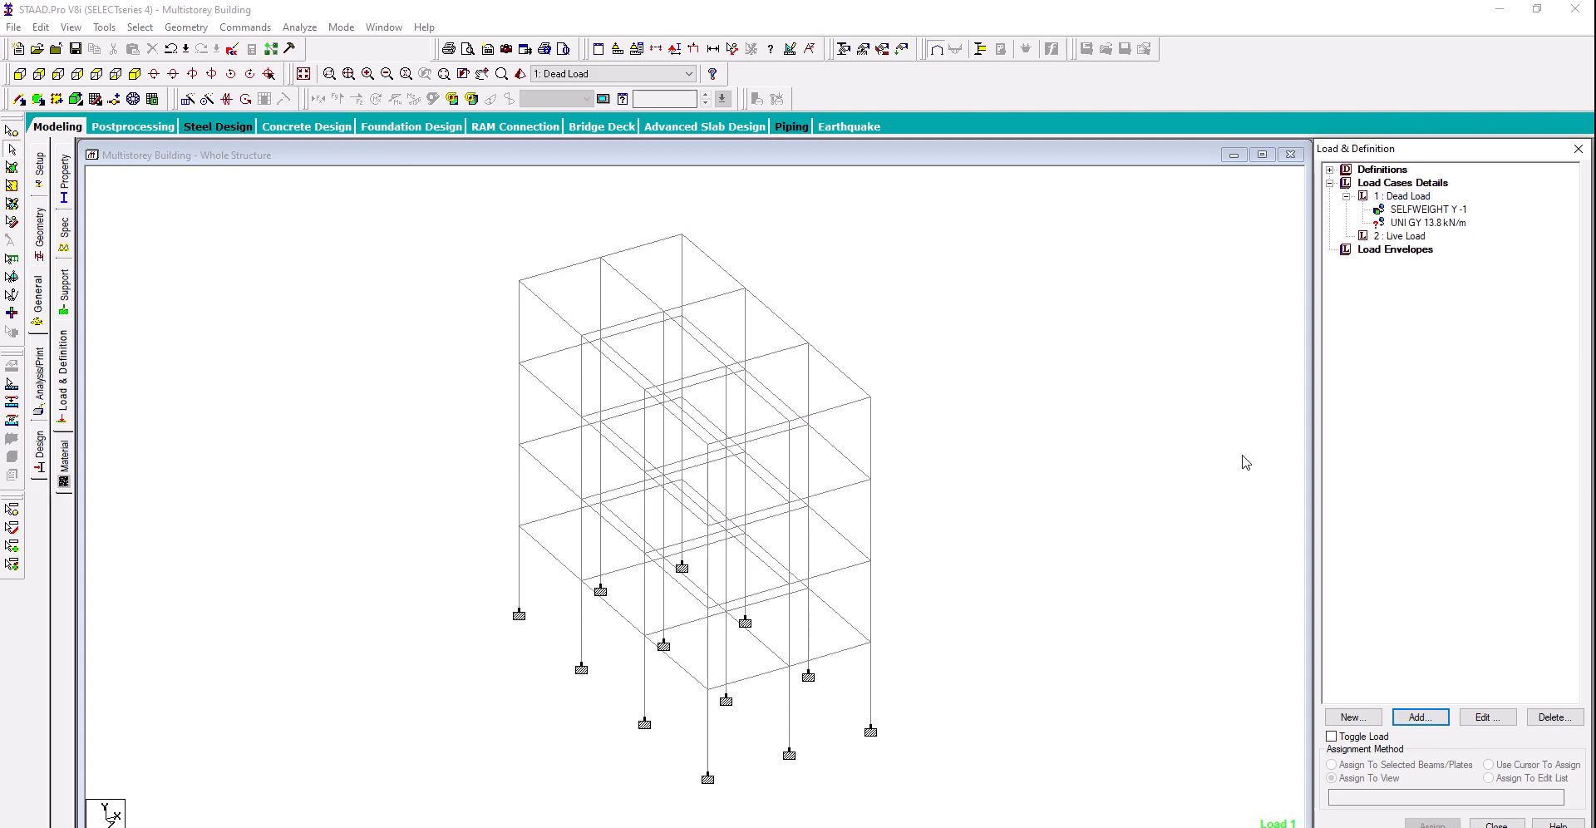
Select the 13.8 kN/m uniform load for assignment and save the modified structure
{"action": "left_click", "coordinate": [1404, 223]}
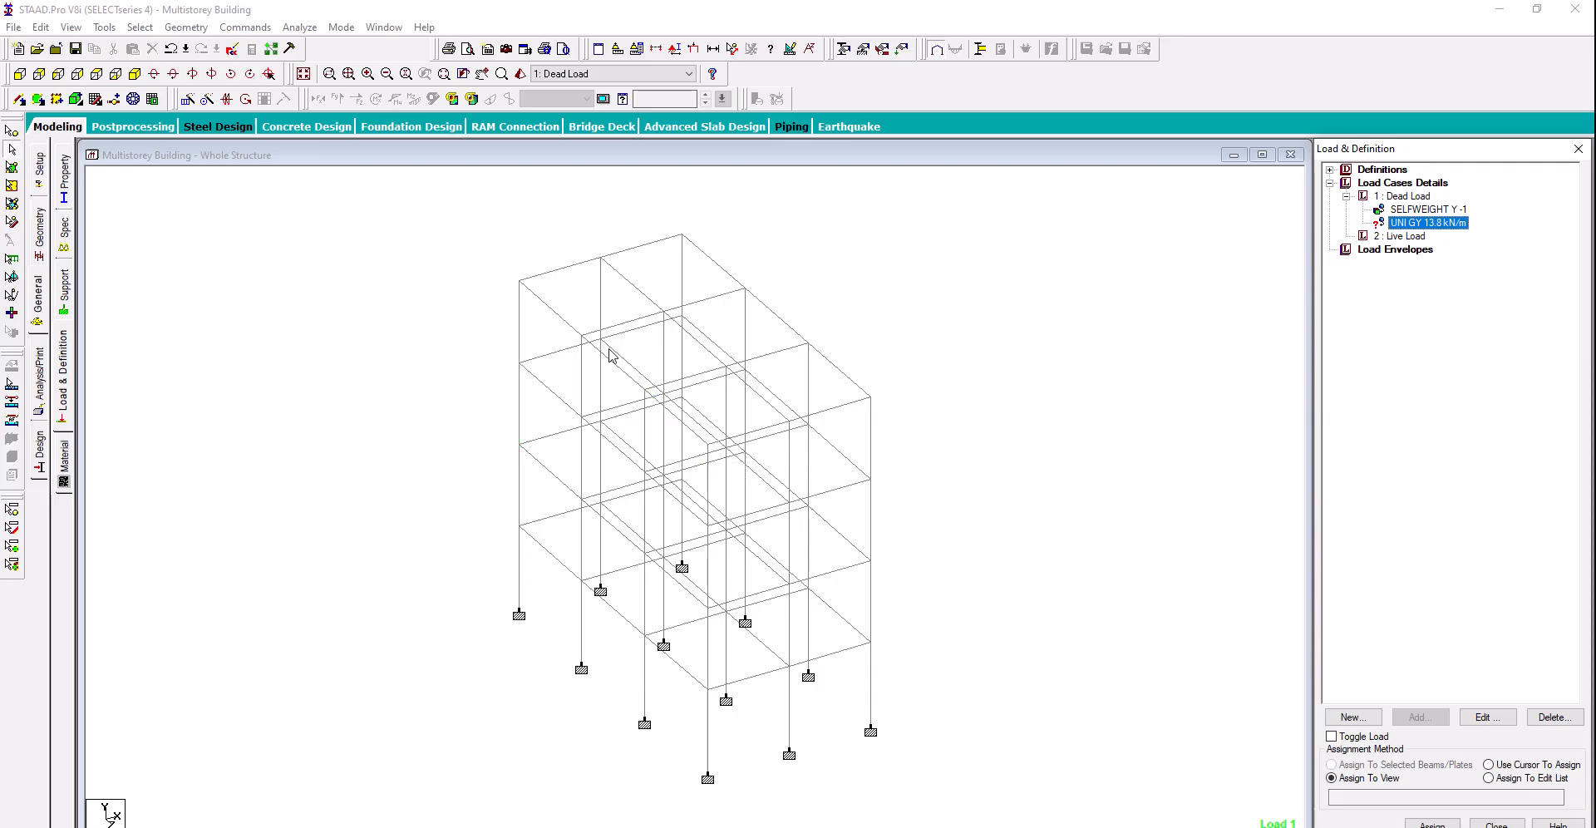
{"action": "left_click", "coordinate": [528, 281]}
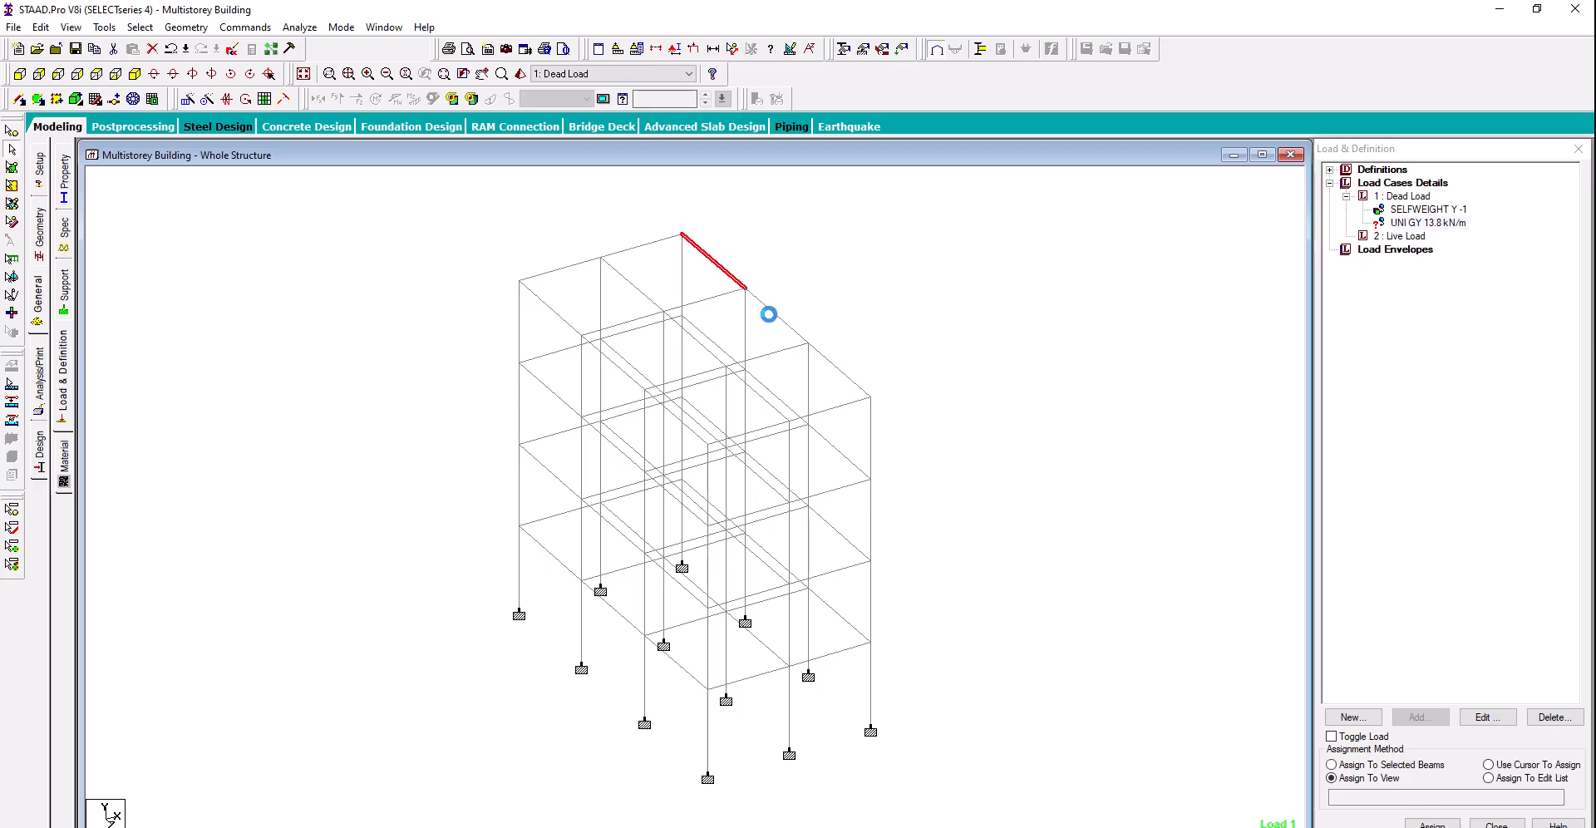
{"action": "left_click", "coordinate": [794, 477]}
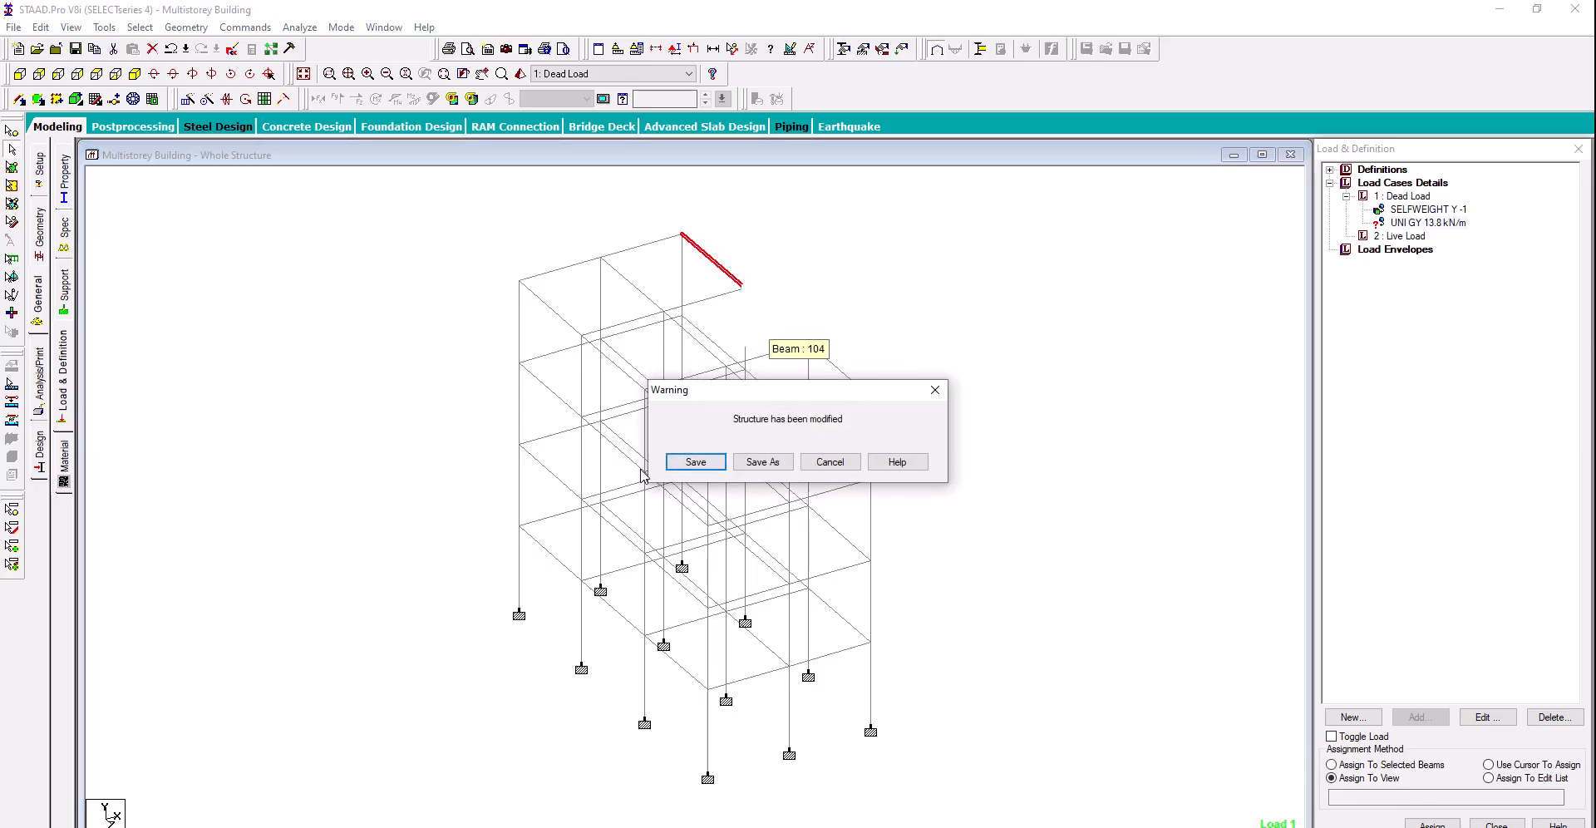
{"action": "left_click", "coordinate": [677, 461]}
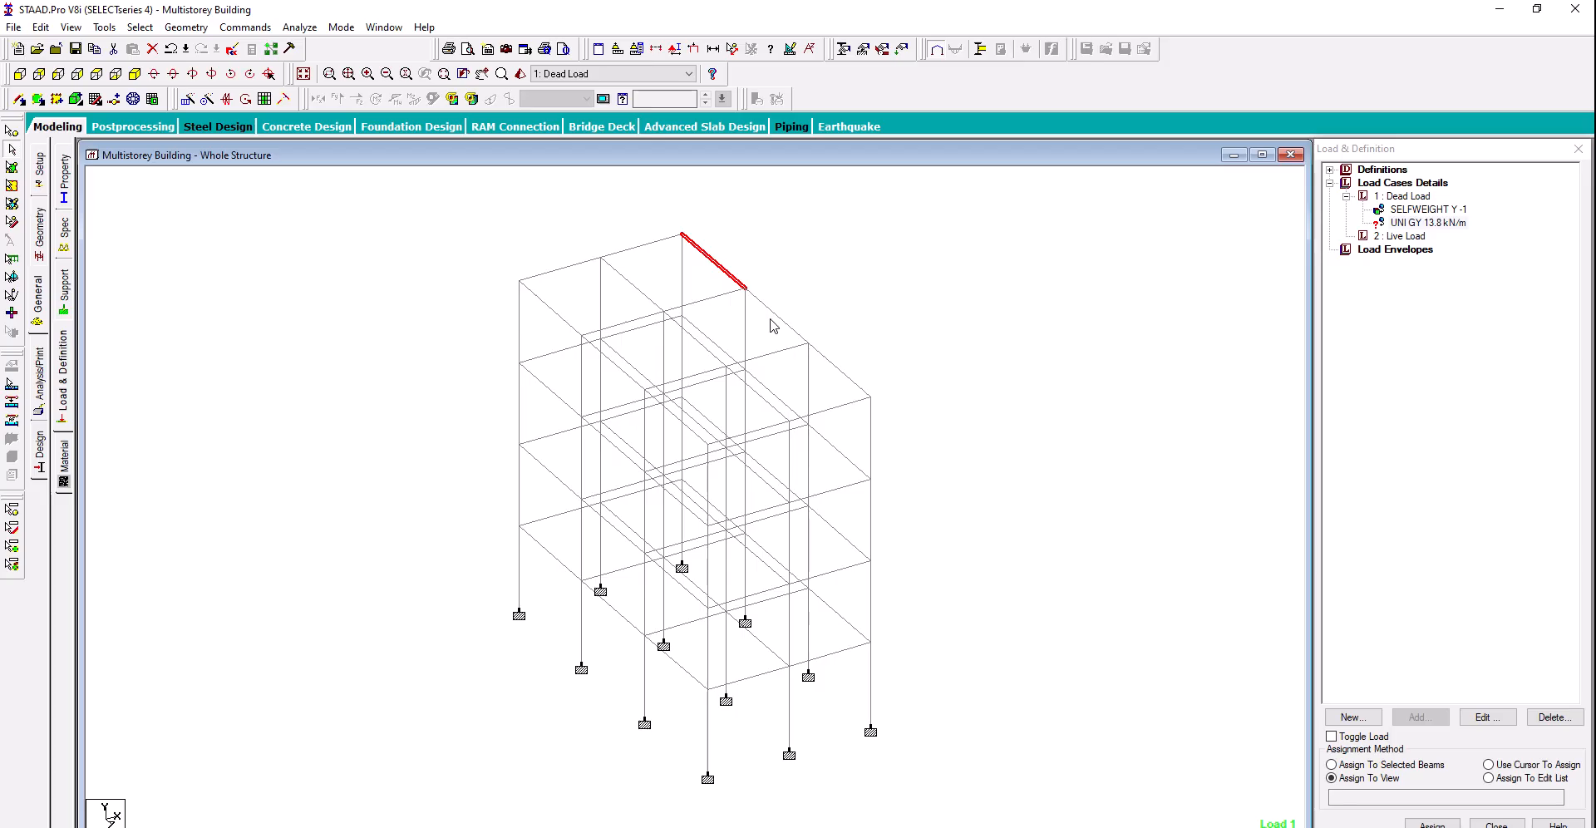
Isolate the members from the first to the third beam level in a new maximized view window, shown in isometric
{"action": "left_click", "coordinate": [19, 73]}
{"action": "left_click_drag", "start_coordinate": [504, 347], "coordinate": [878, 655]}
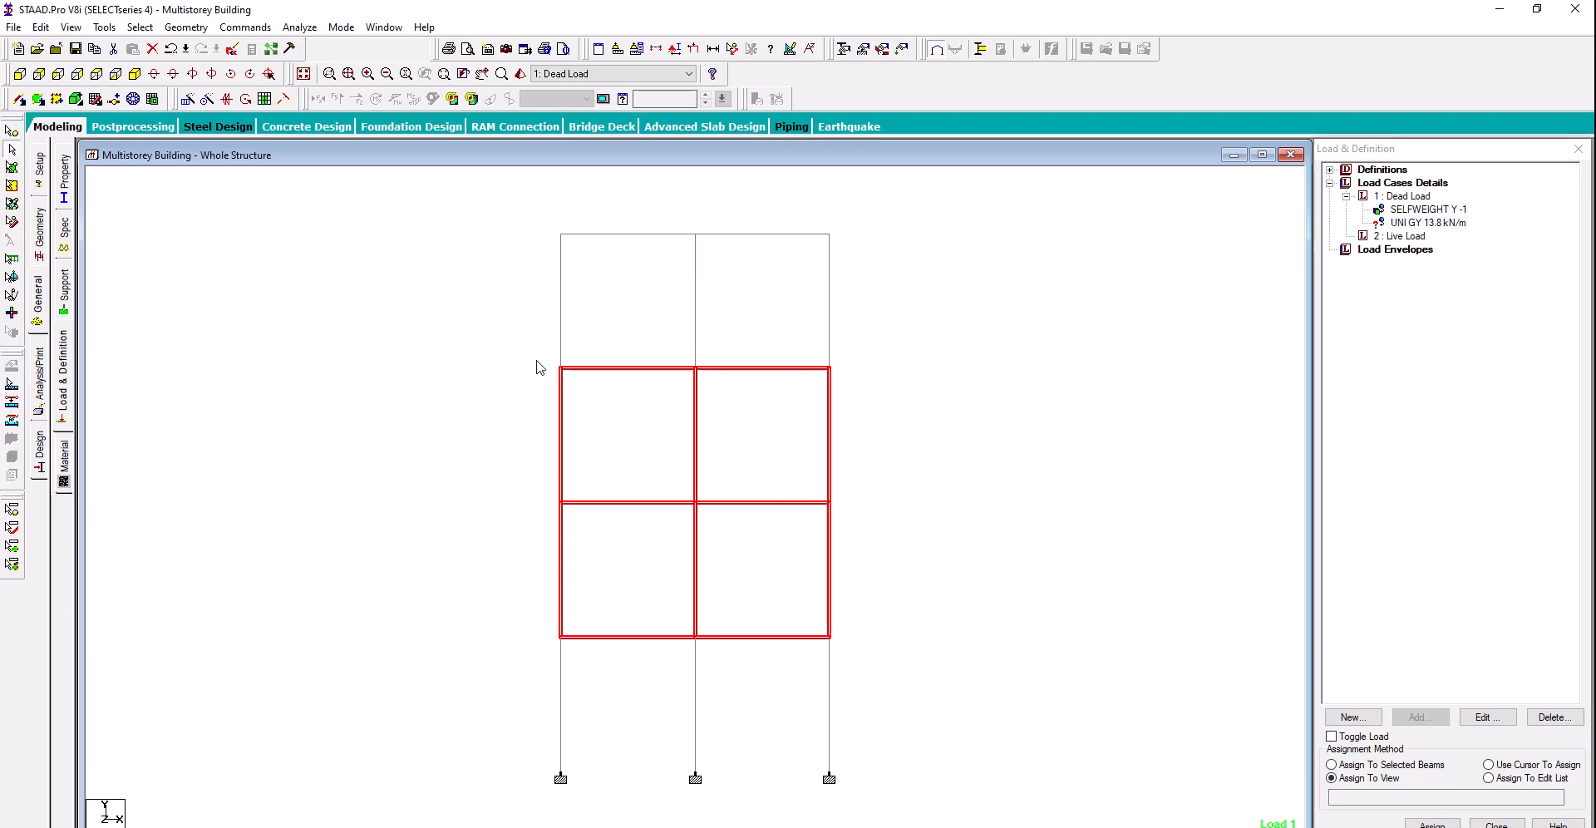
{"action": "left_click_drag", "start_coordinate": [522, 342], "coordinate": [847, 653]}
{"action": "right_click", "coordinate": [862, 630]}
{"action": "left_click", "coordinate": [935, 453]}
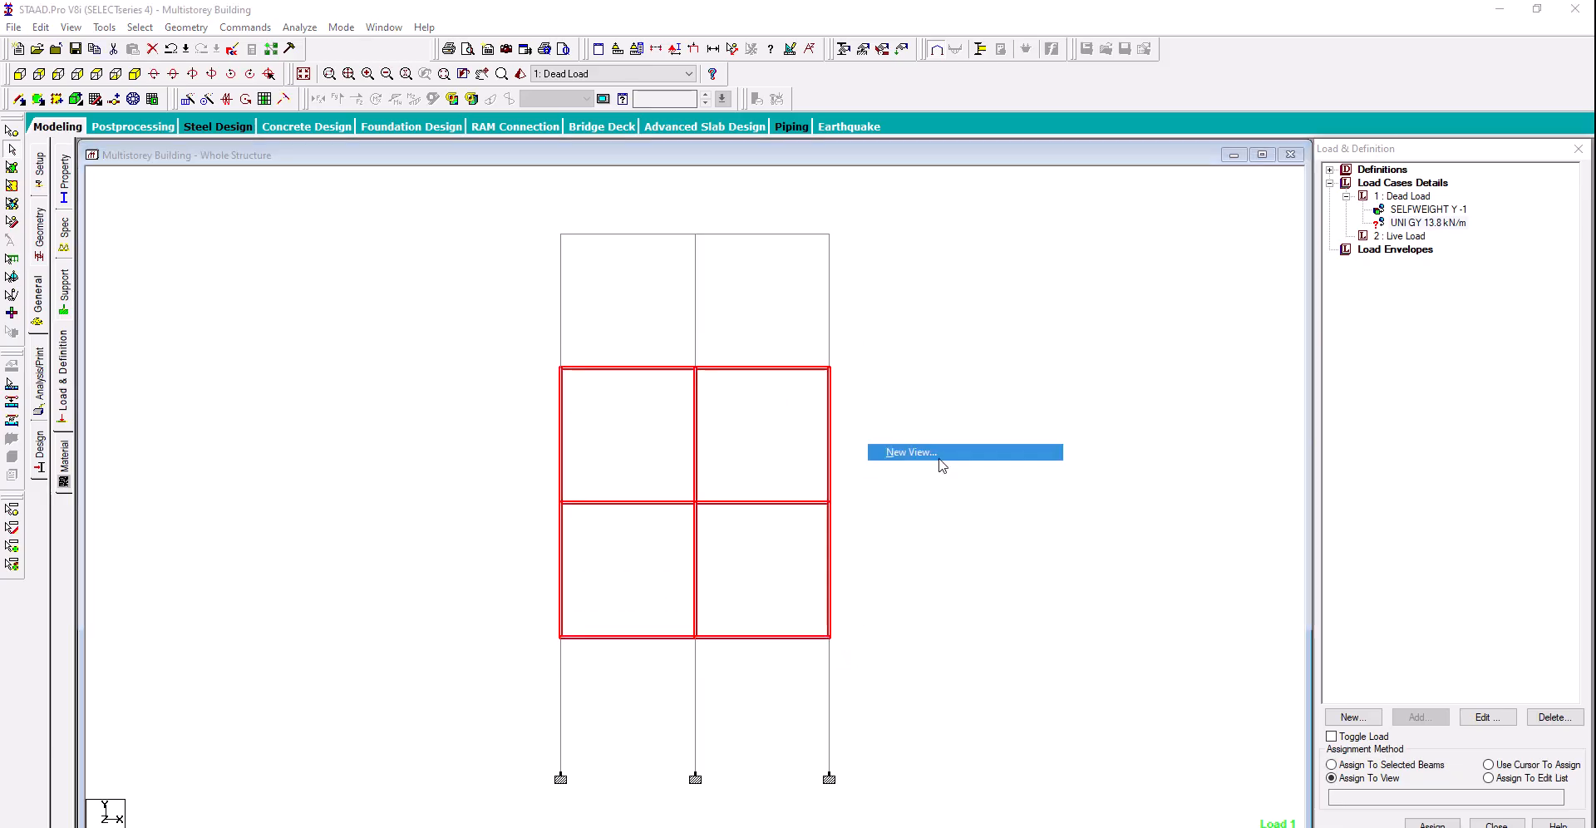
{"action": "left_click", "coordinate": [800, 441]}
{"action": "left_click", "coordinate": [902, 419]}
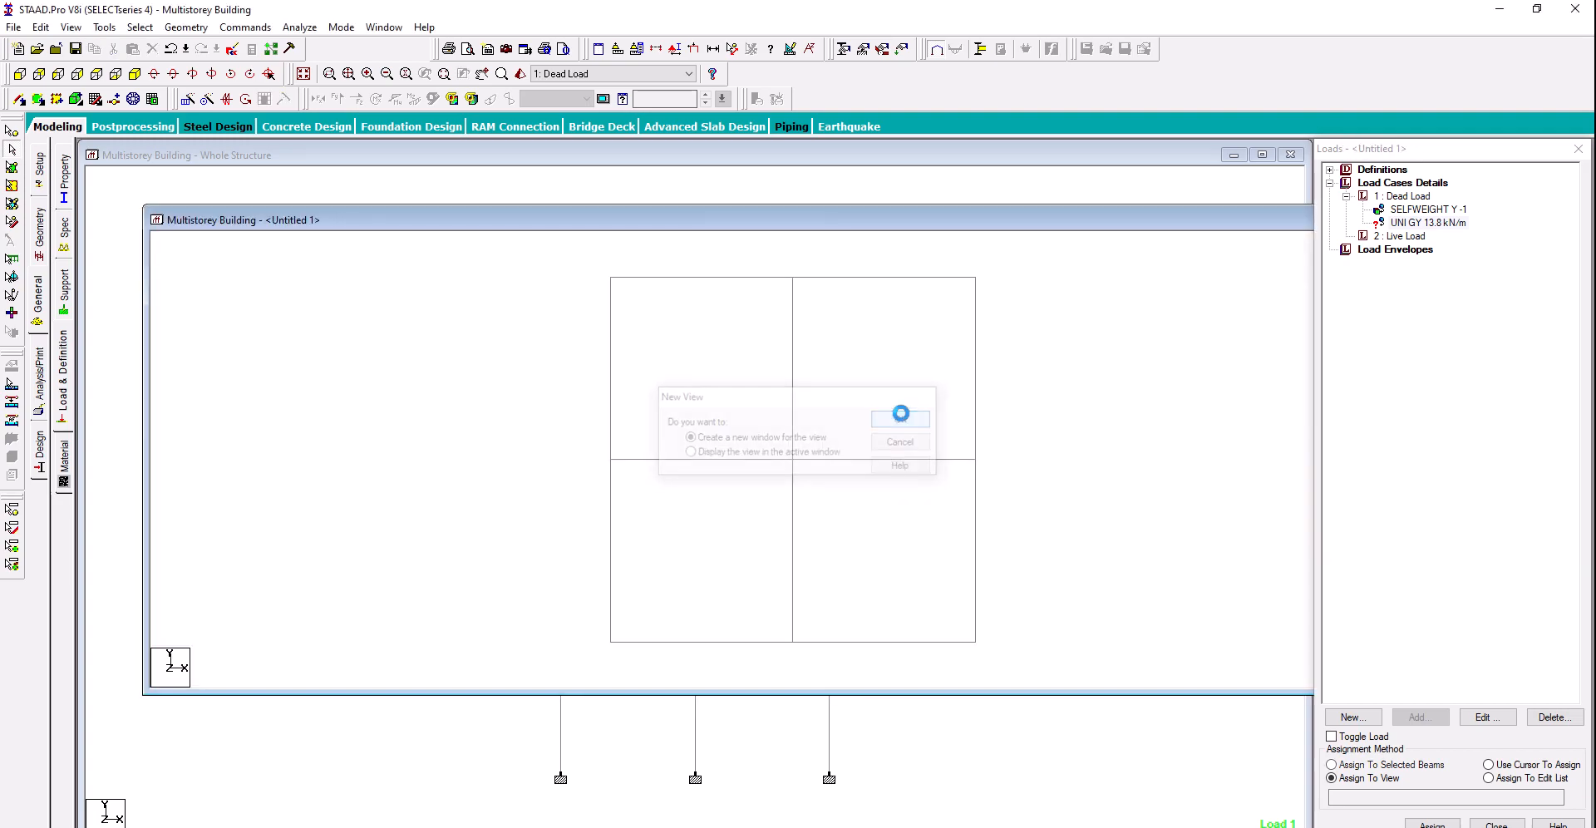
{"action": "left_click_drag", "start_coordinate": [1120, 226], "coordinate": [918, 232]}
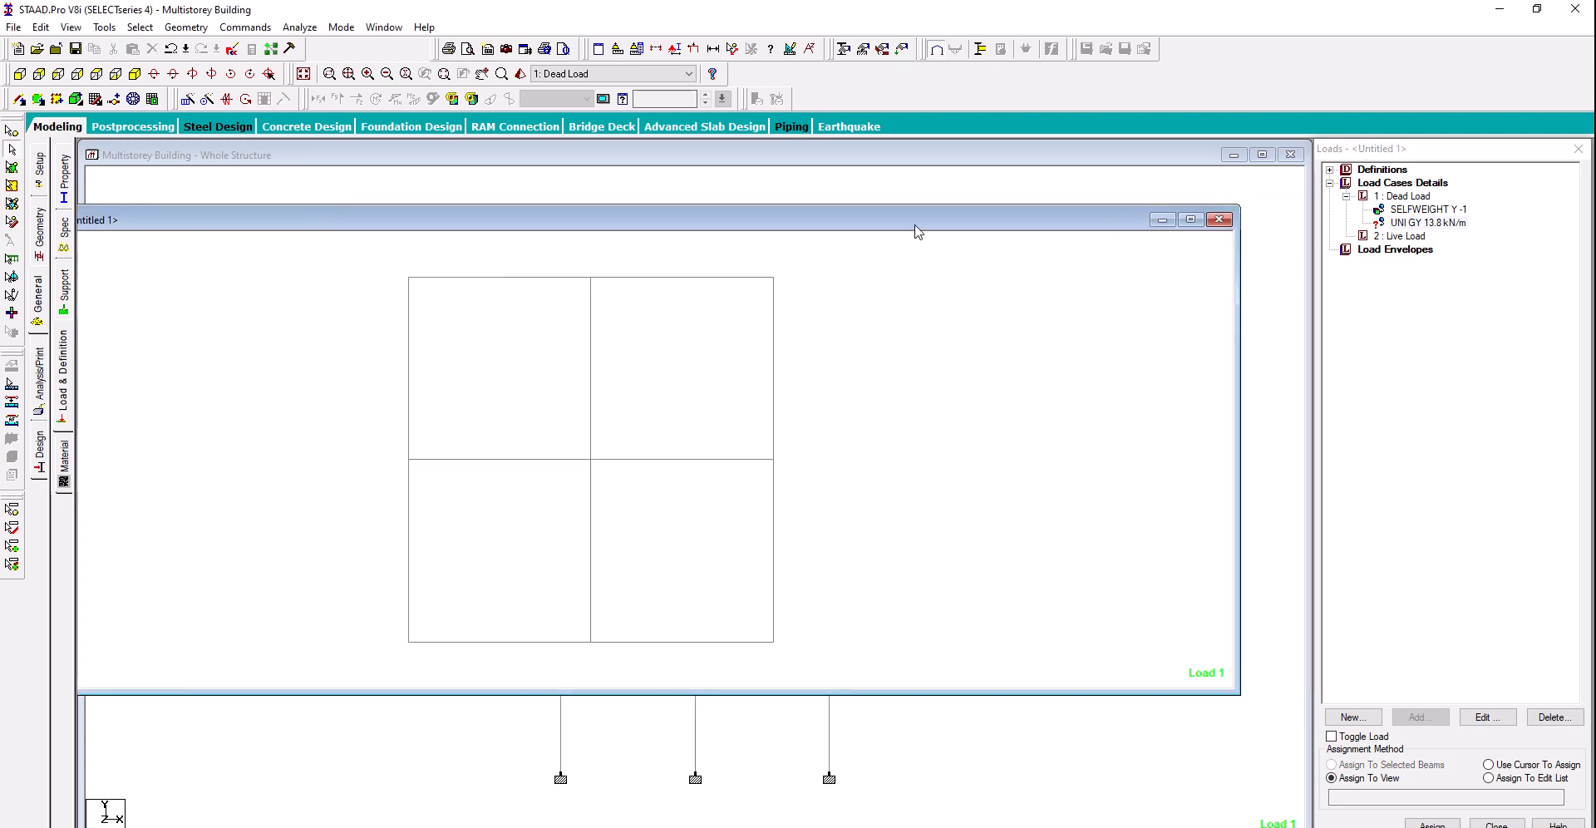
{"action": "left_click", "coordinate": [1191, 218]}
{"action": "left_click", "coordinate": [134, 73]}
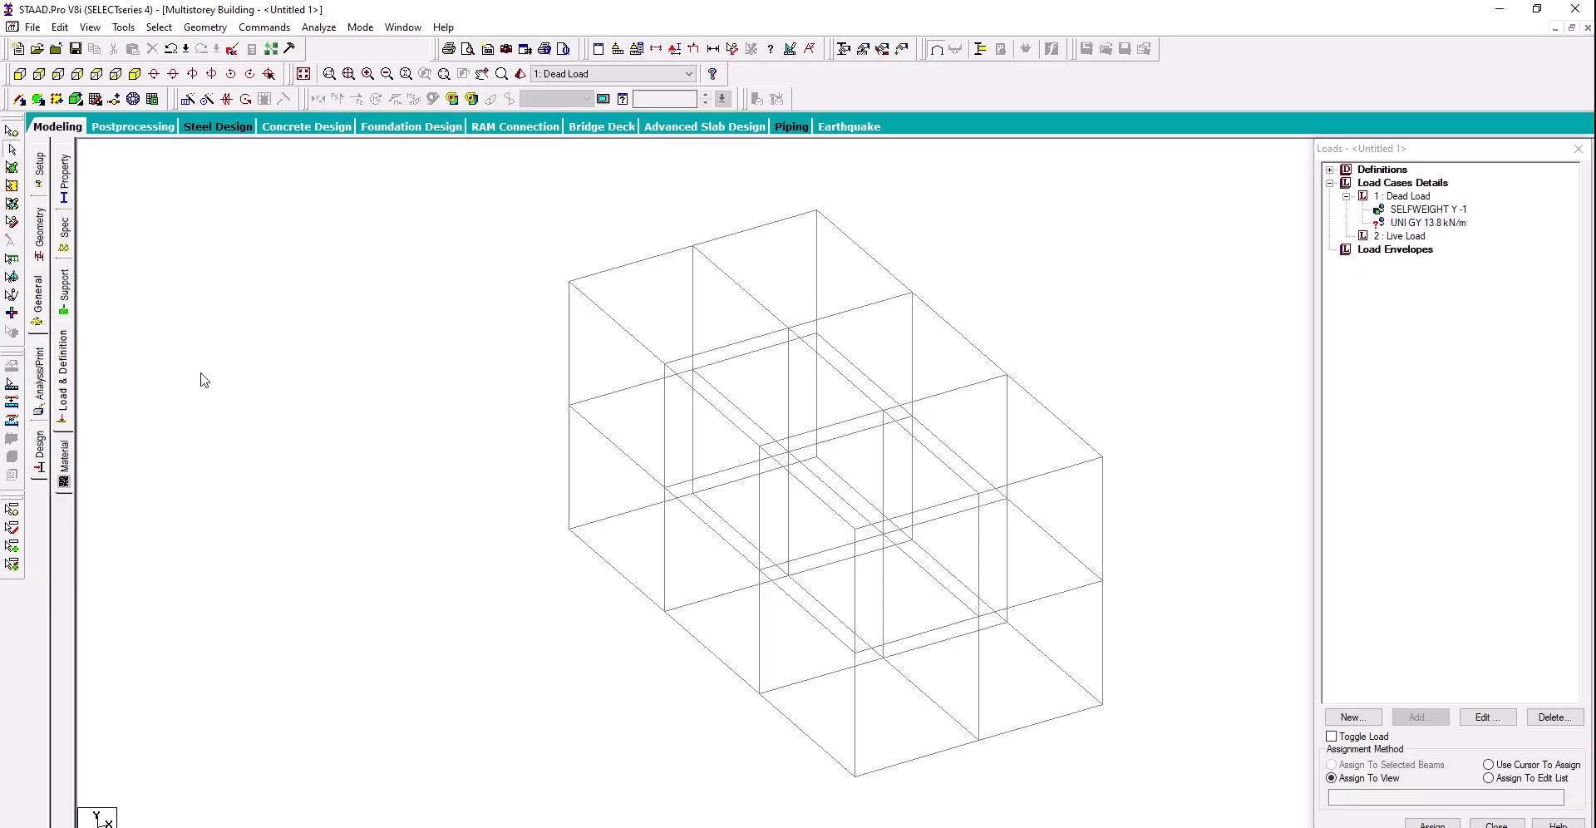
Select all beams parallel to the X and Z axes in the isolated three-level view
{"action": "middle_click_drag", "start_coordinate": [616, 423], "coordinate": [463, 427]}
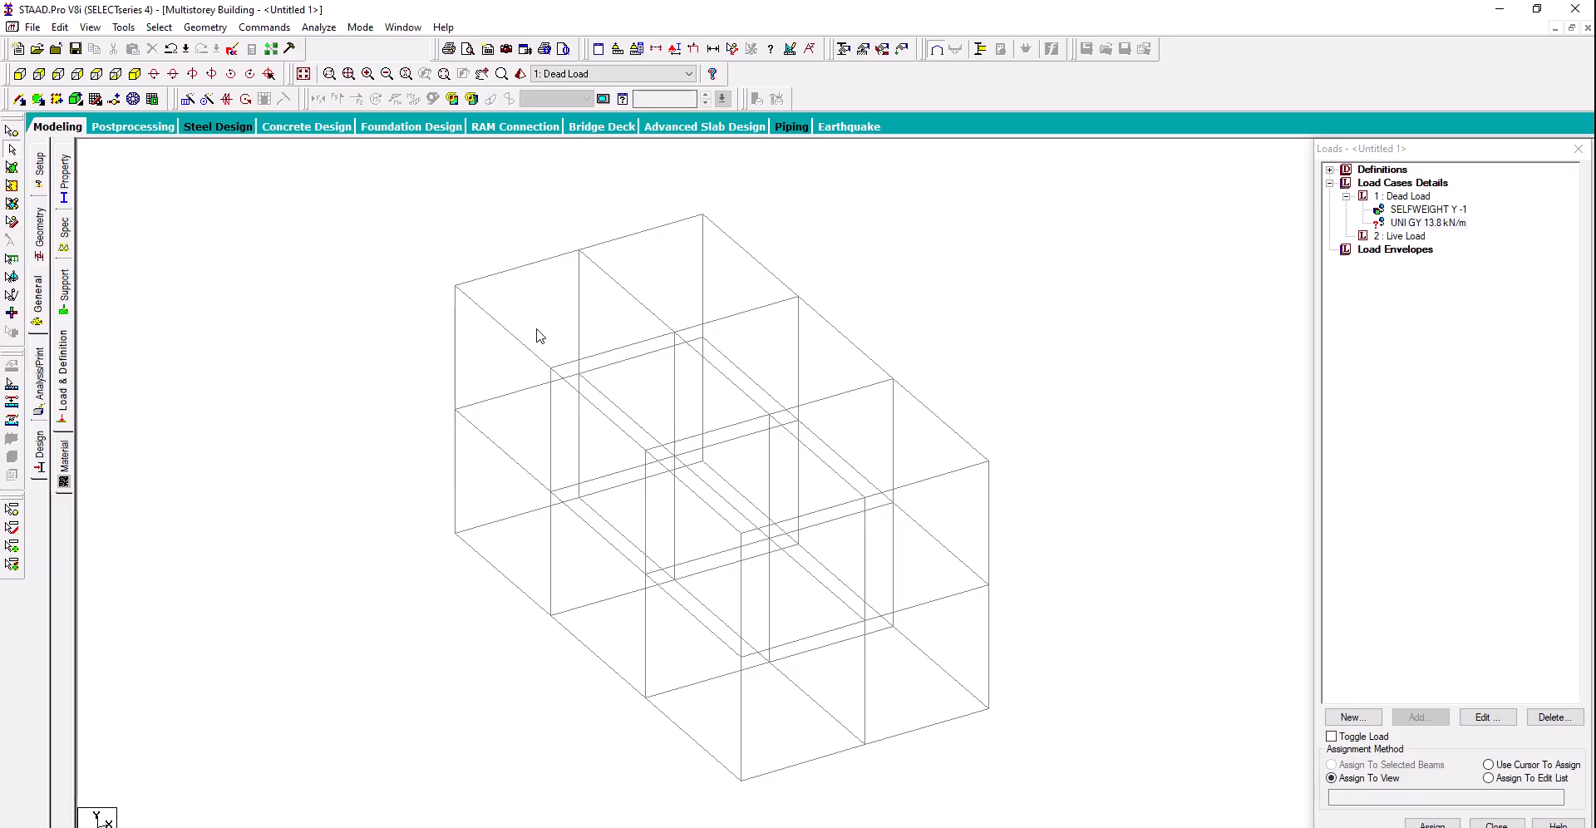
{"action": "left_click", "coordinate": [148, 26]}
{"action": "mouse_move", "coordinate": [337, 324]}
{"action": "left_click", "coordinate": [391, 325]}
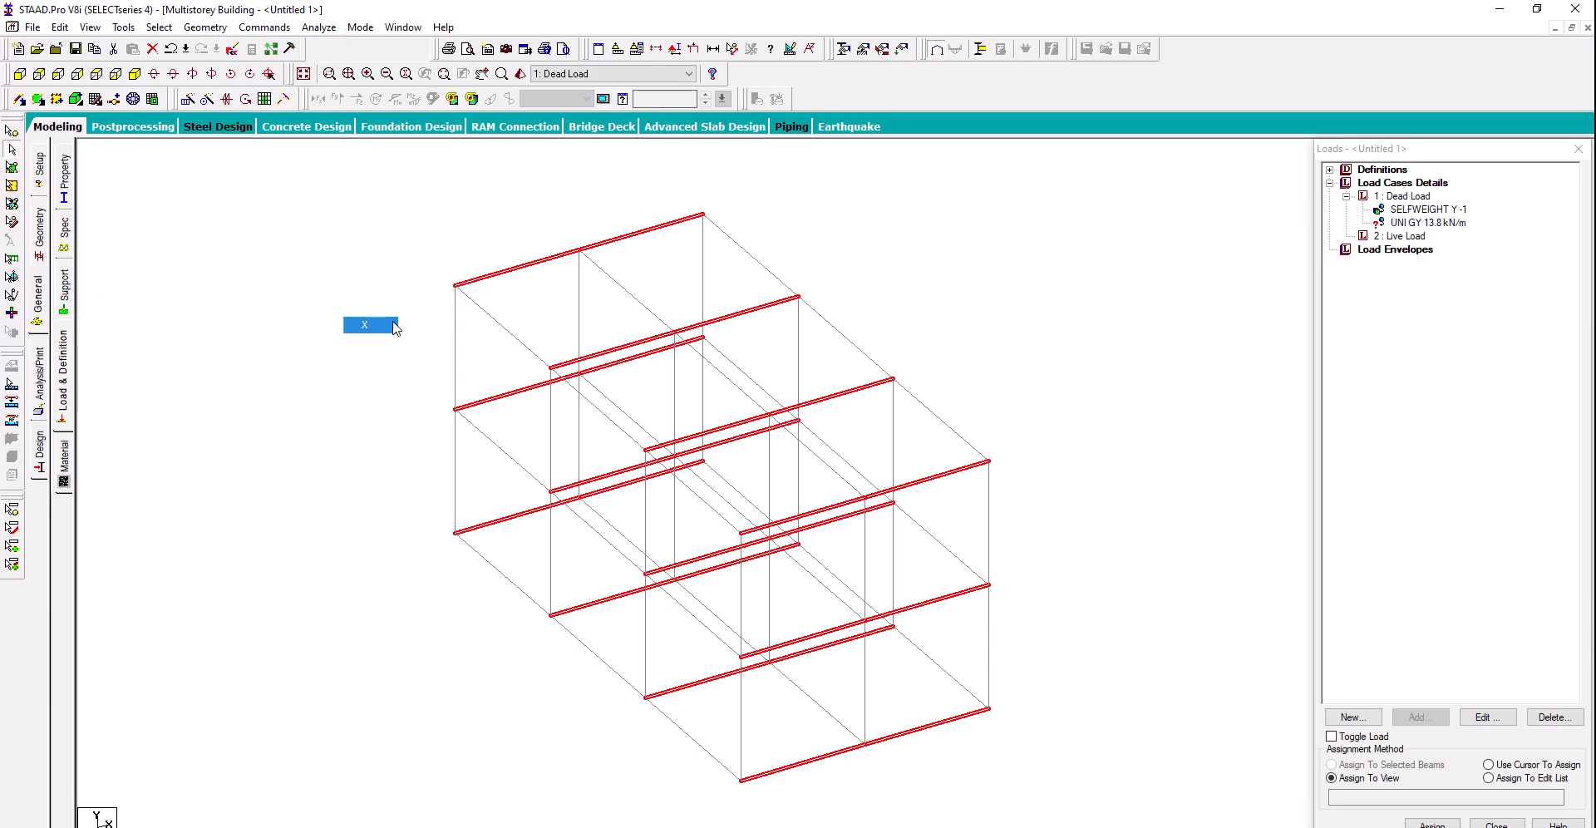
{"action": "left_click", "coordinate": [158, 26]}
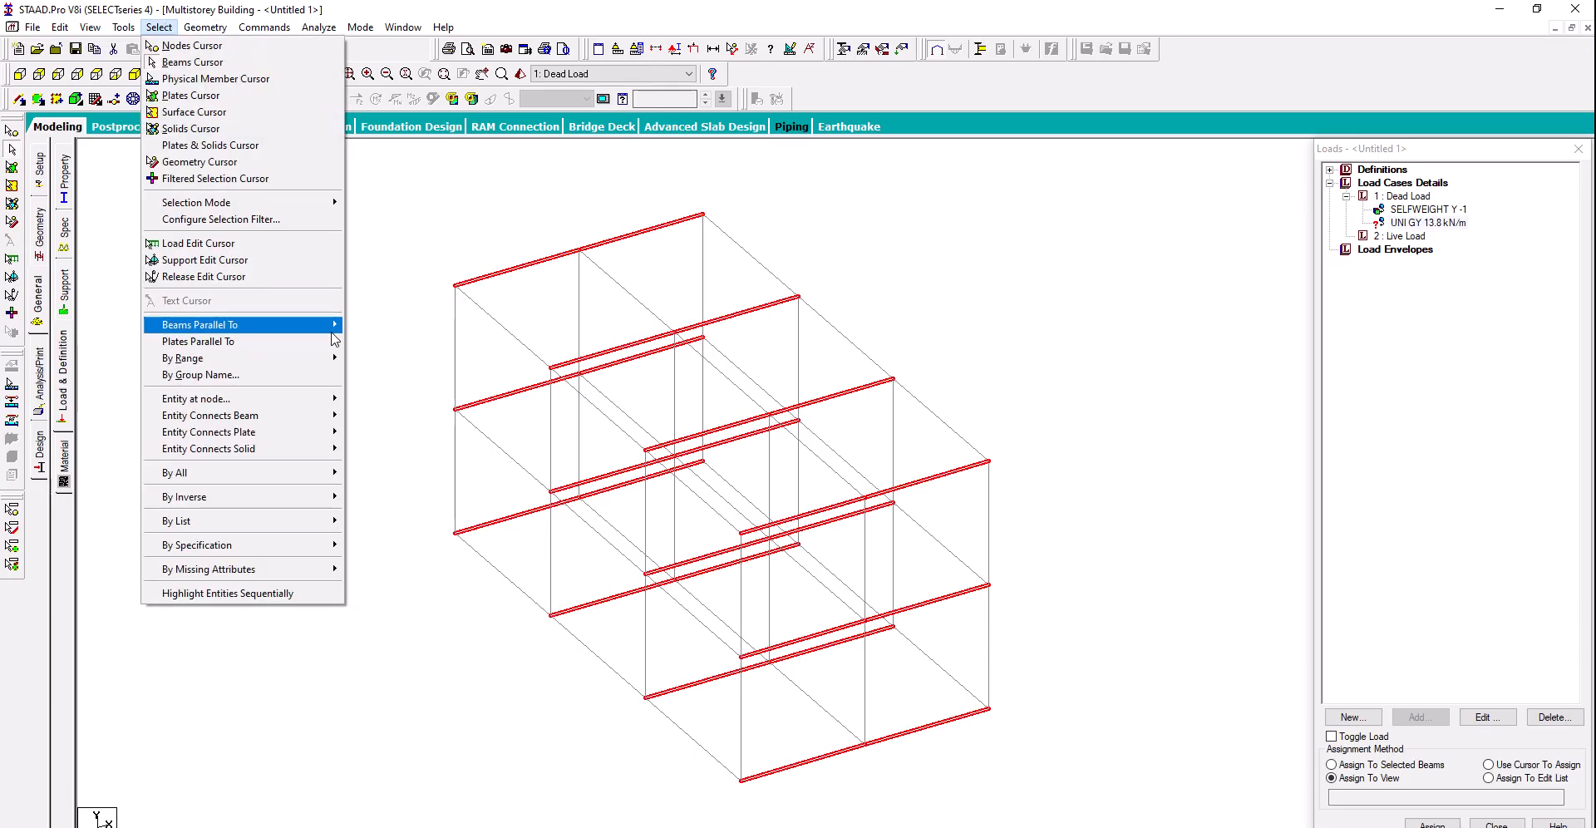
{"action": "mouse_move", "coordinate": [333, 328]}
{"action": "left_click", "coordinate": [371, 358]}
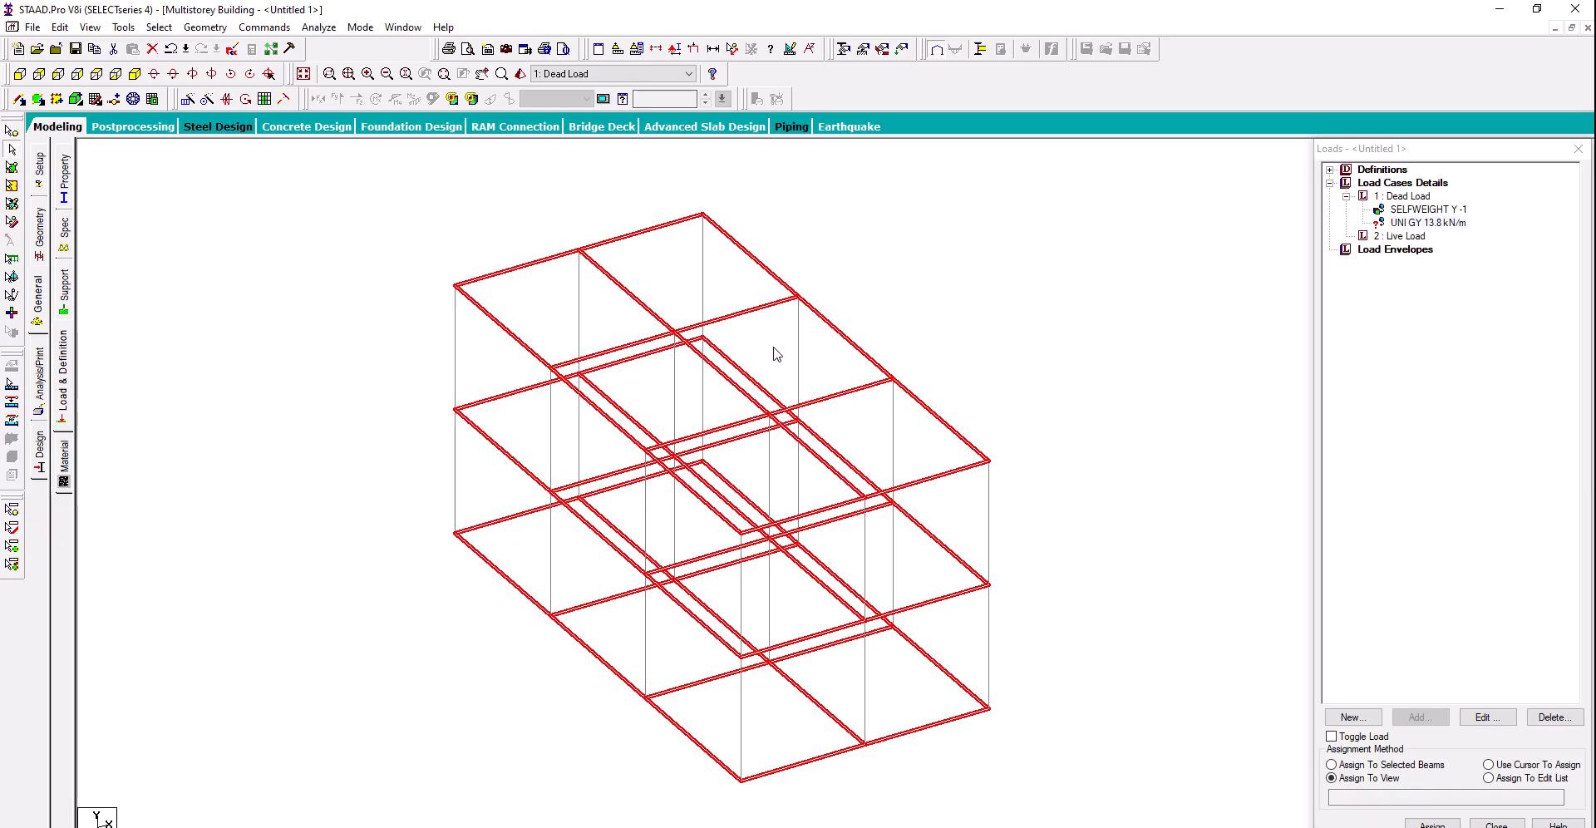
Assign the 13.8 kN/m uniform load to the selected beams using the Assign To Selected Beams method
{"action": "left_click", "coordinate": [1421, 224]}
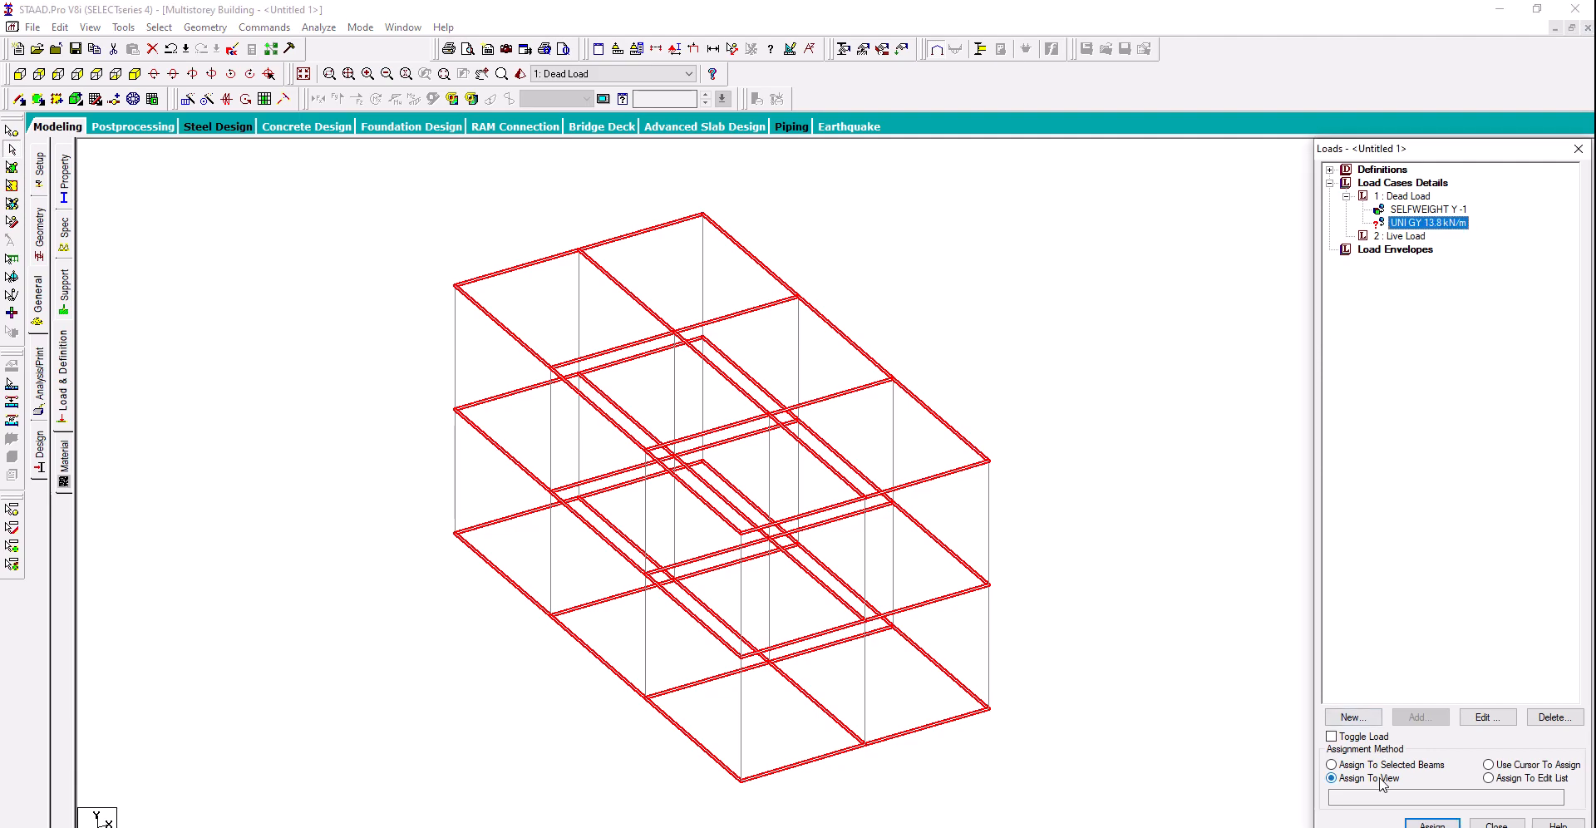
{"action": "left_click", "coordinate": [1431, 823]}
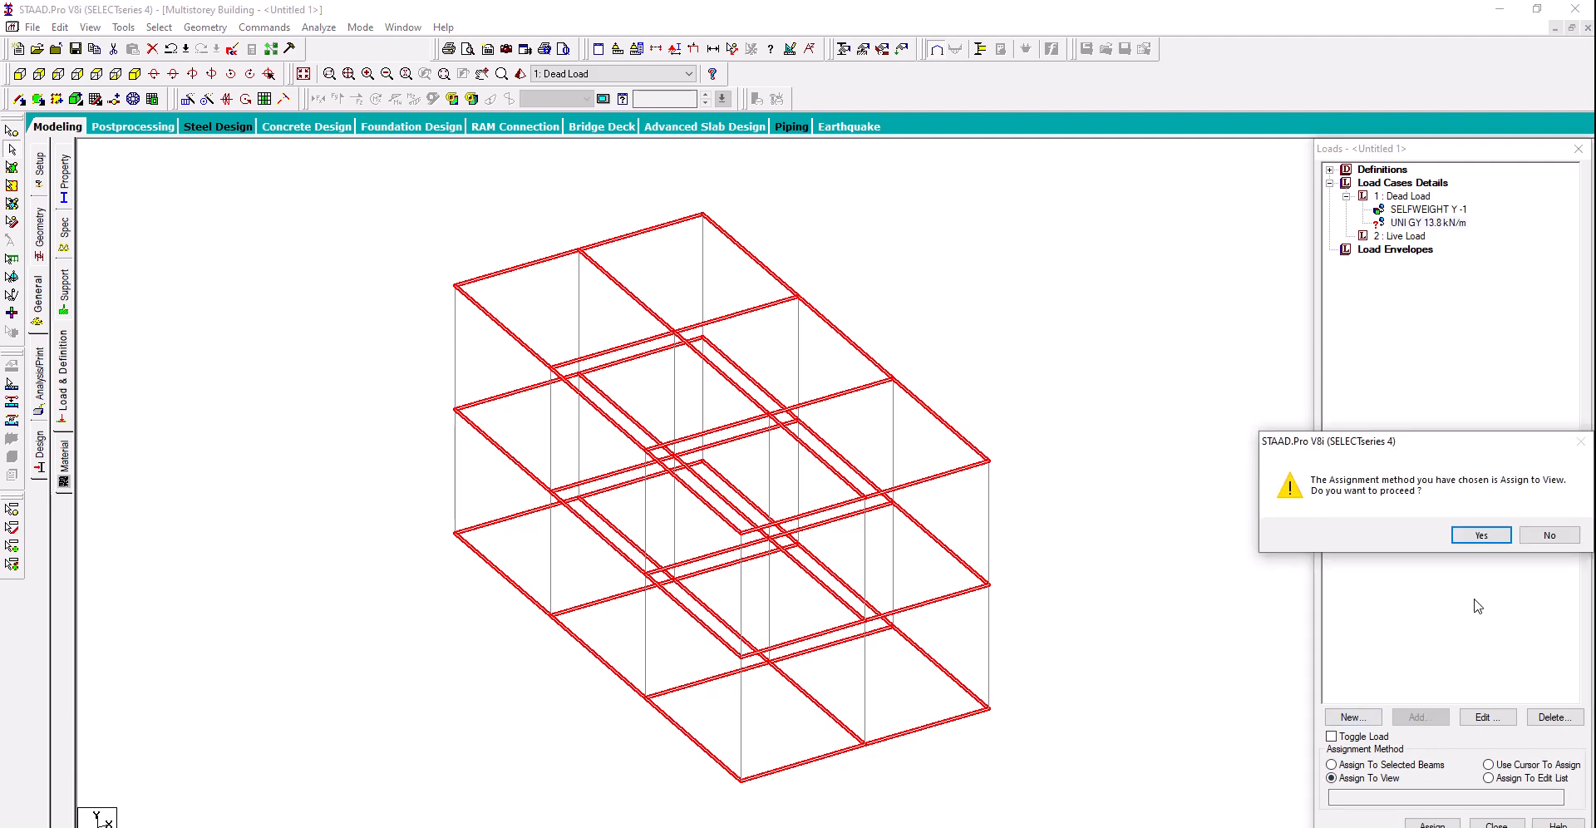
{"action": "left_click", "coordinate": [1548, 534]}
{"action": "left_click", "coordinate": [1426, 765]}
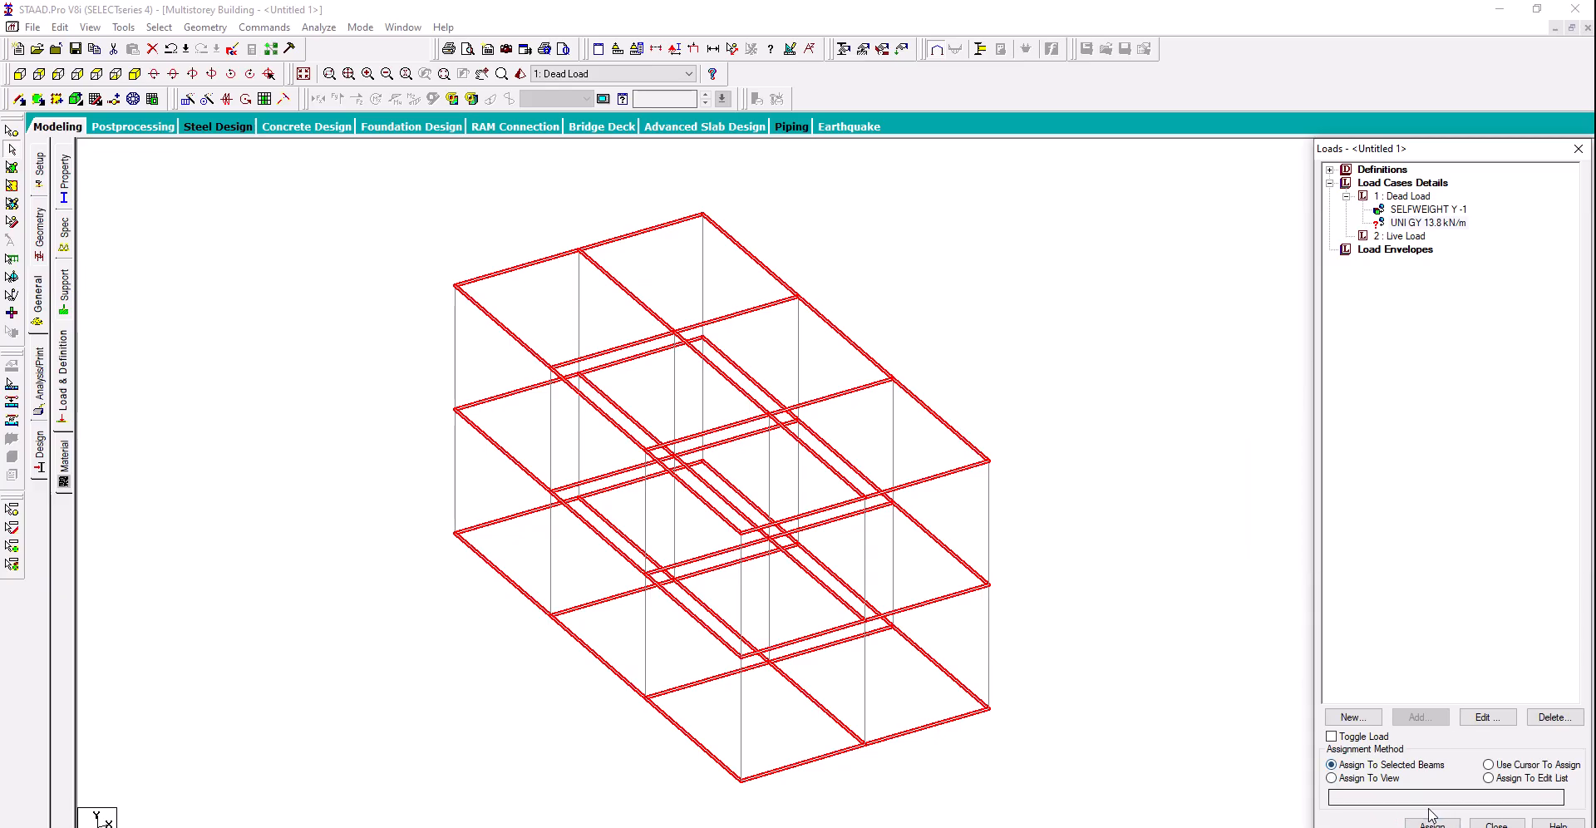
{"action": "left_click", "coordinate": [1432, 823]}
{"action": "left_click", "coordinate": [1480, 538]}
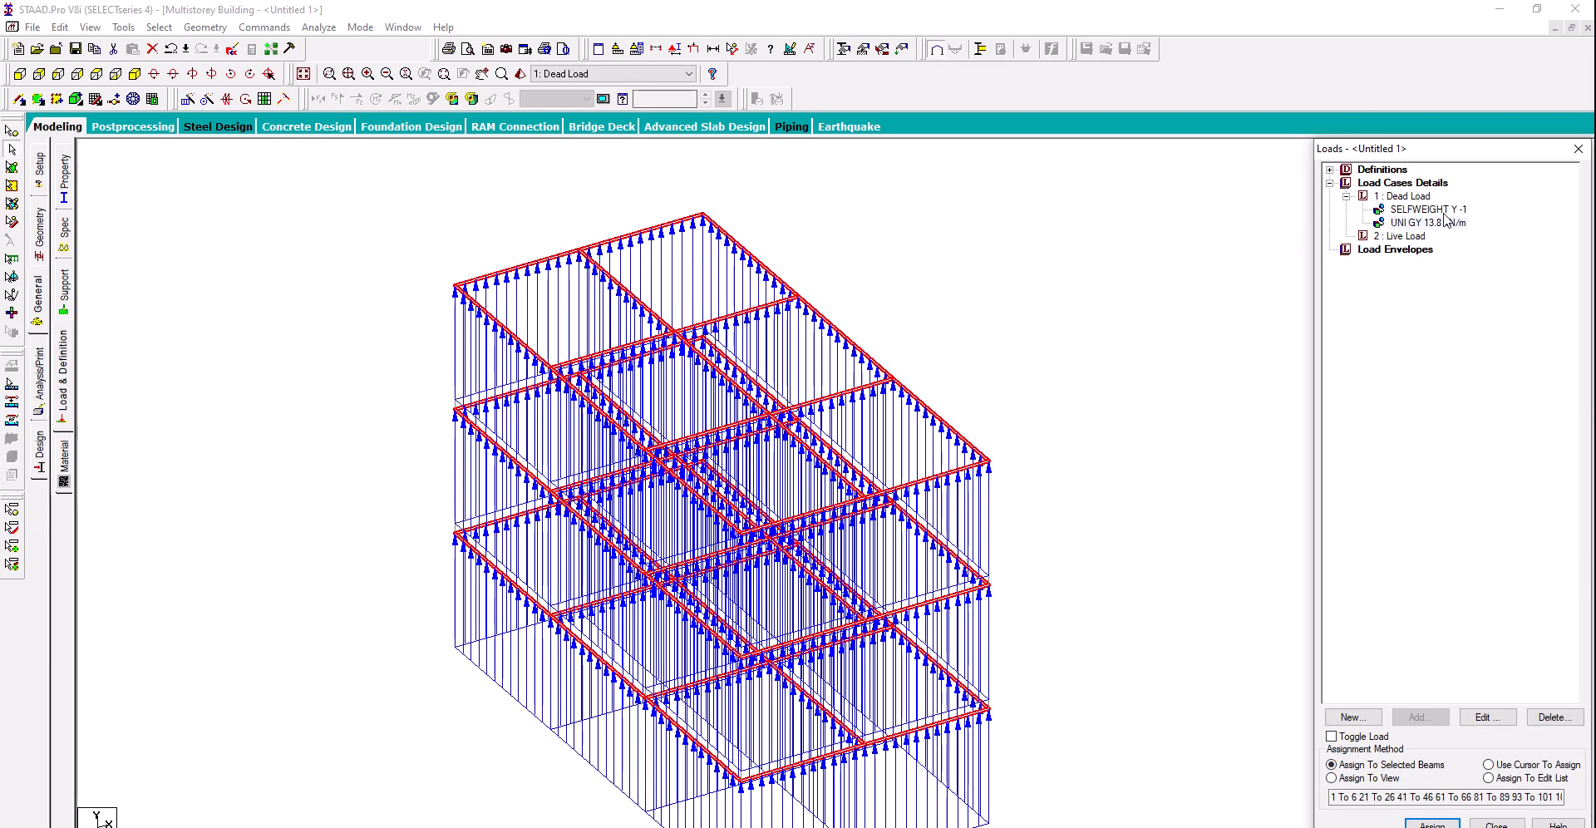
Change the assigned uniform force W1 to -13.8 kN/m in the GY direction and clear the beam selection
{"action": "double_click", "coordinate": [1445, 220]}
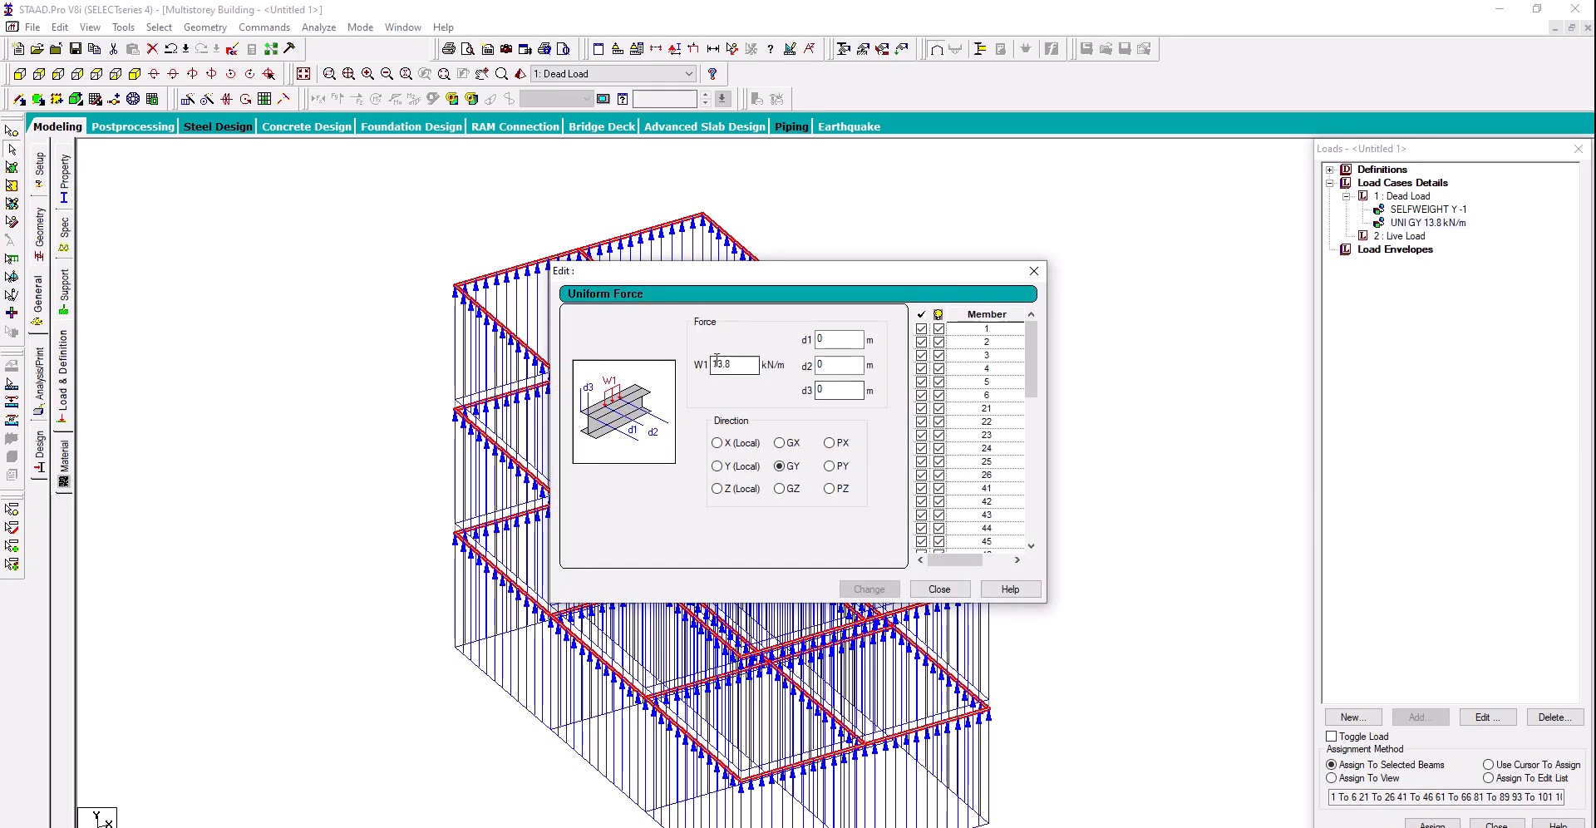
{"action": "left_click", "coordinate": [716, 362]}
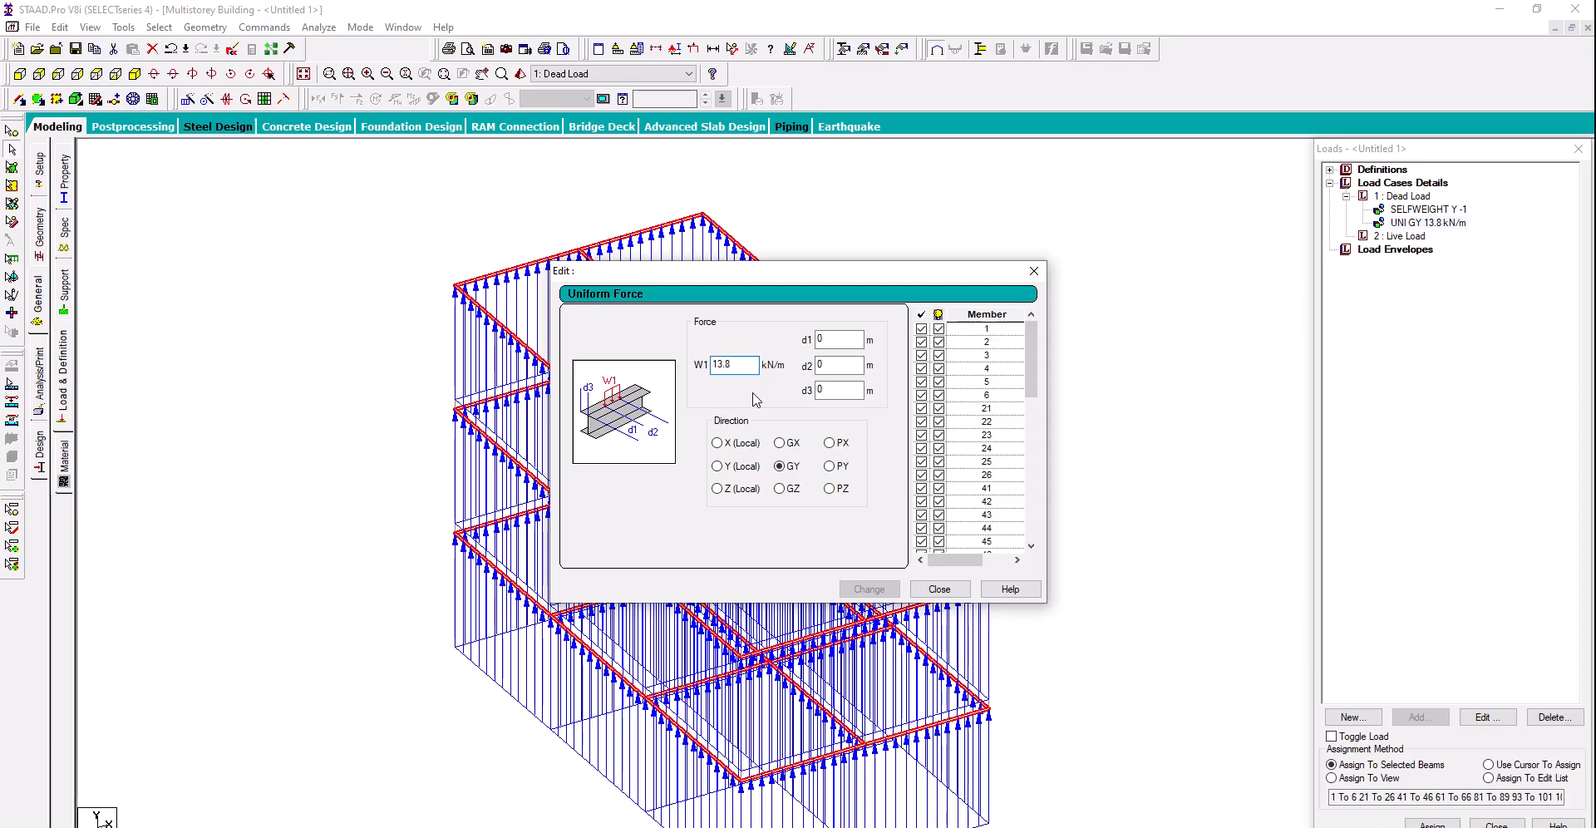
{"action": "type", "text": "-"}
{"action": "left_click", "coordinate": [868, 588]}
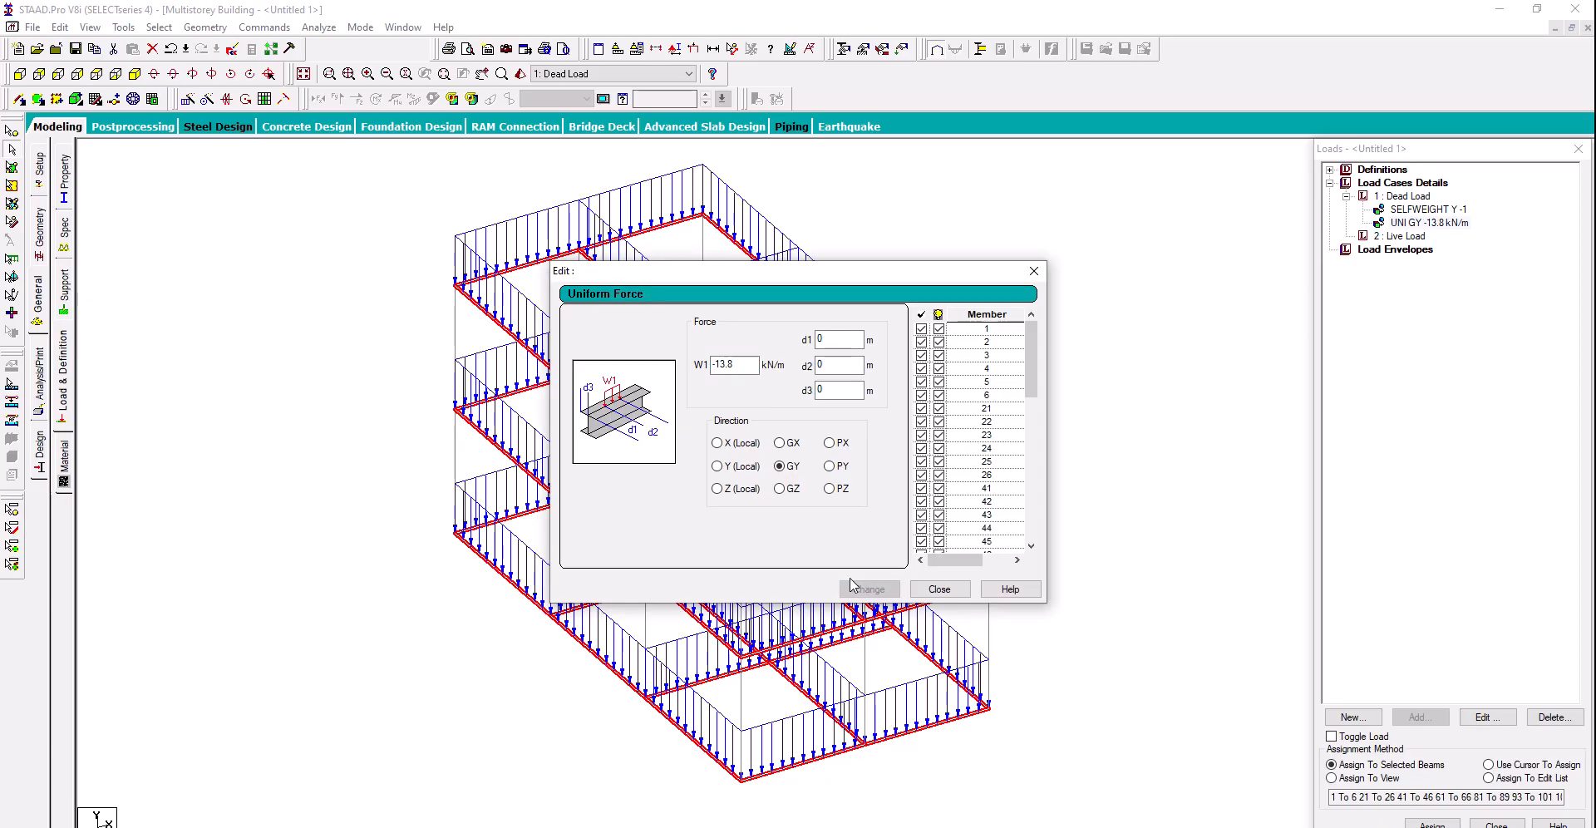
{"action": "left_click", "coordinate": [938, 588]}
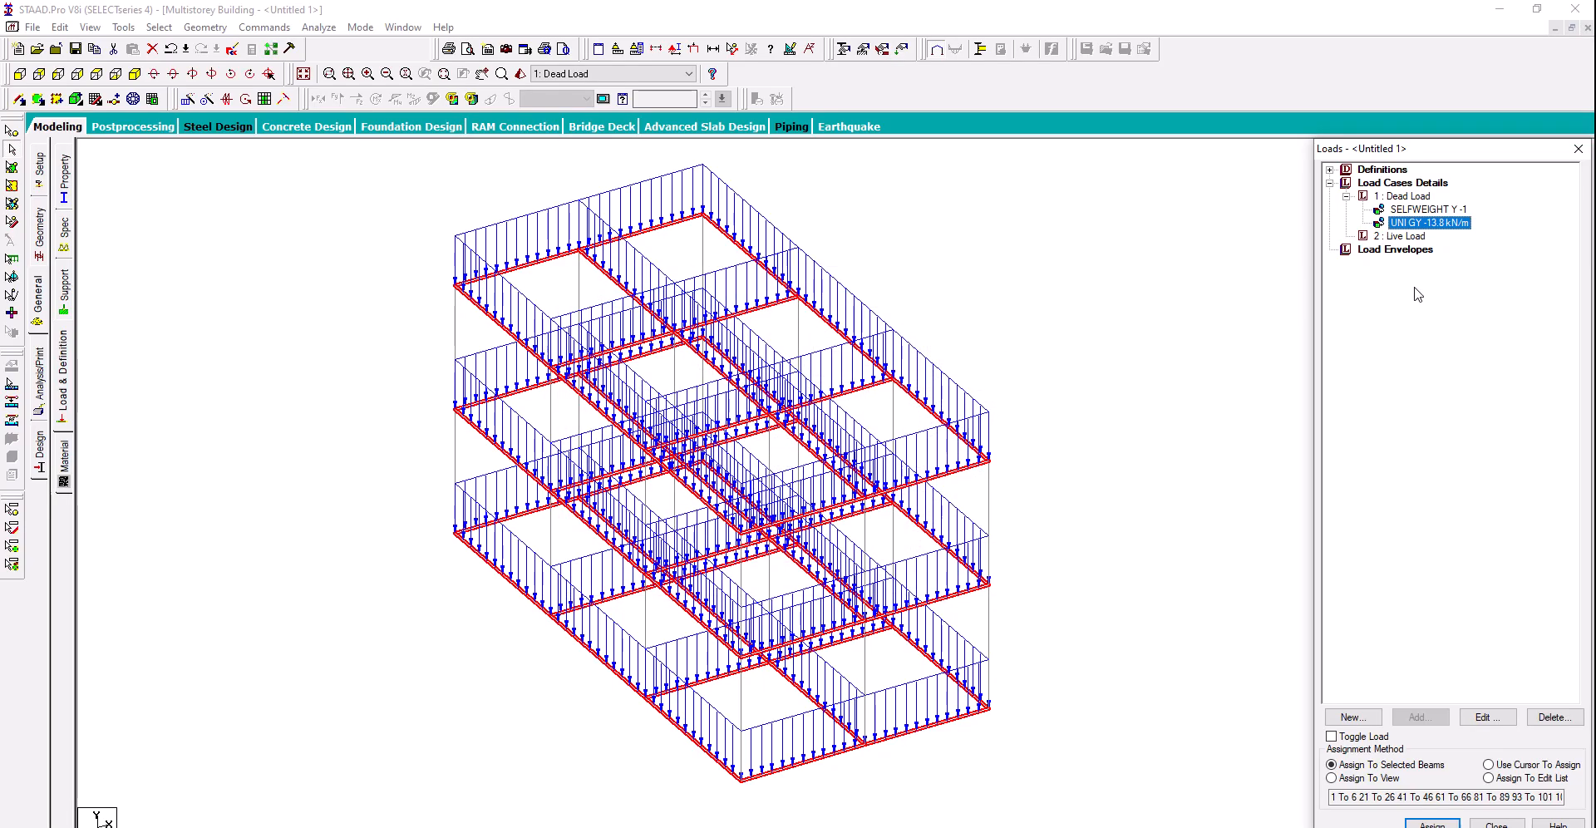
{"action": "left_click", "coordinate": [1108, 364]}
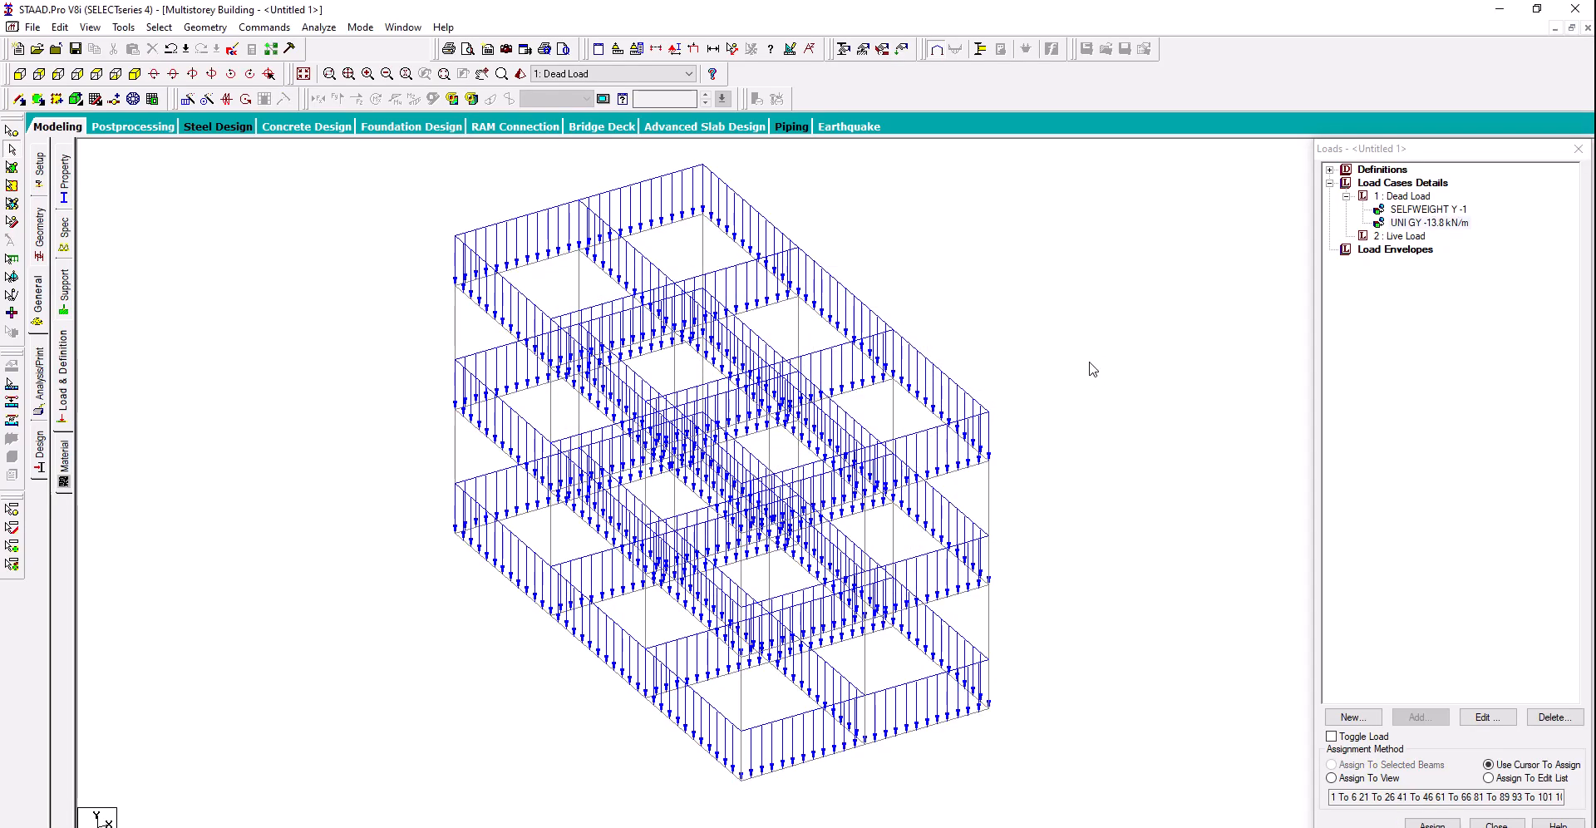
Display the whole structure and start adding another uniform member force to the Dead Load case
{"action": "middle_click_drag", "start_coordinate": [1076, 375], "coordinate": [1059, 377]}
{"action": "left_click", "coordinate": [304, 73]}
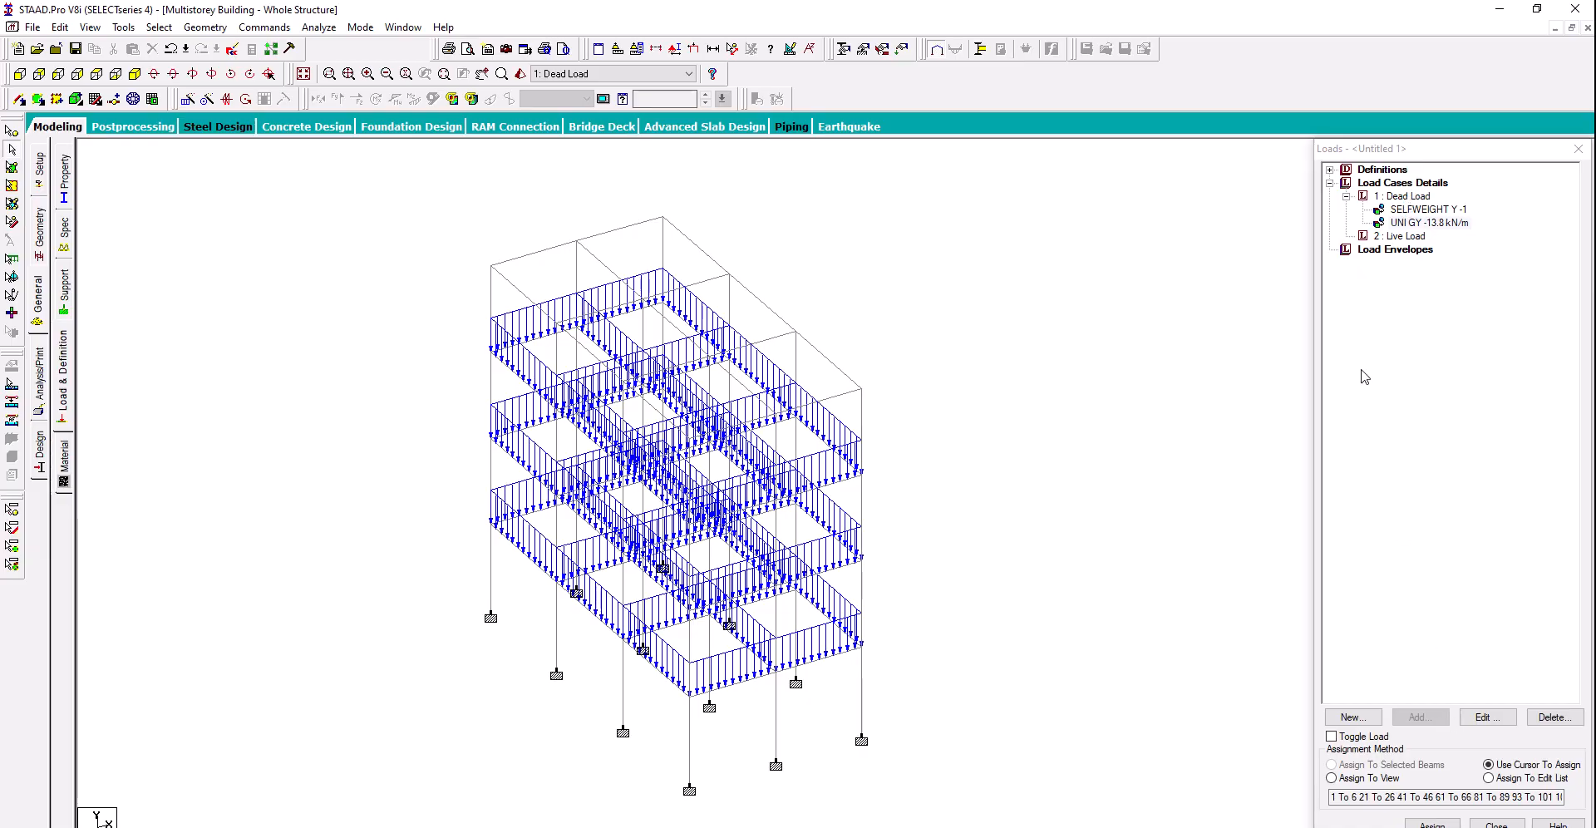
{"action": "left_click", "coordinate": [1406, 199]}
{"action": "left_click", "coordinate": [1406, 199]}
{"action": "left_click", "coordinate": [1420, 717]}
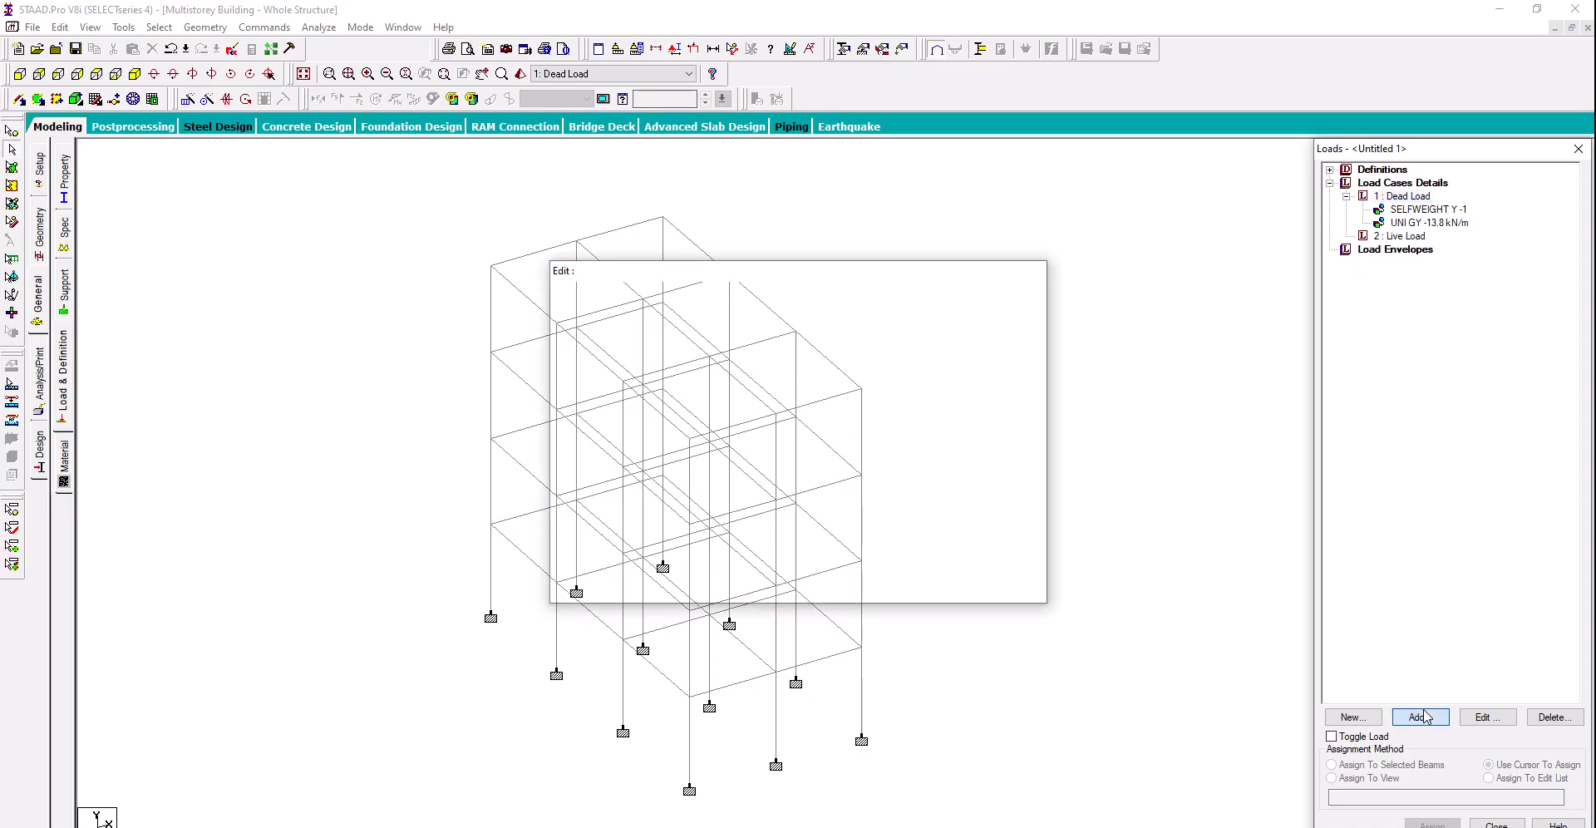
{"action": "left_click", "coordinate": [456, 236]}
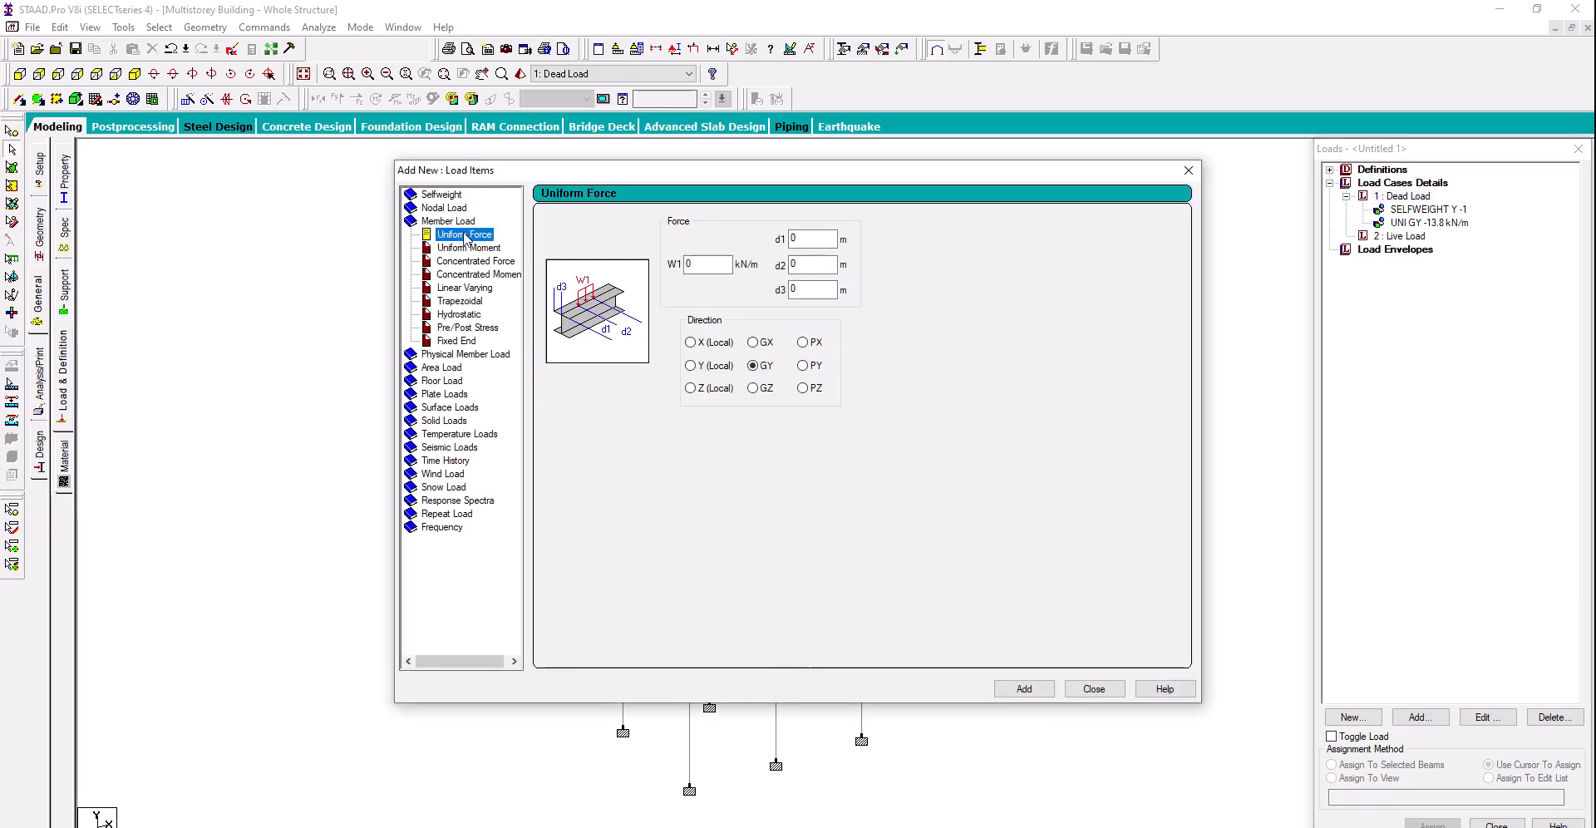
{"action": "left_click", "coordinate": [687, 265]}
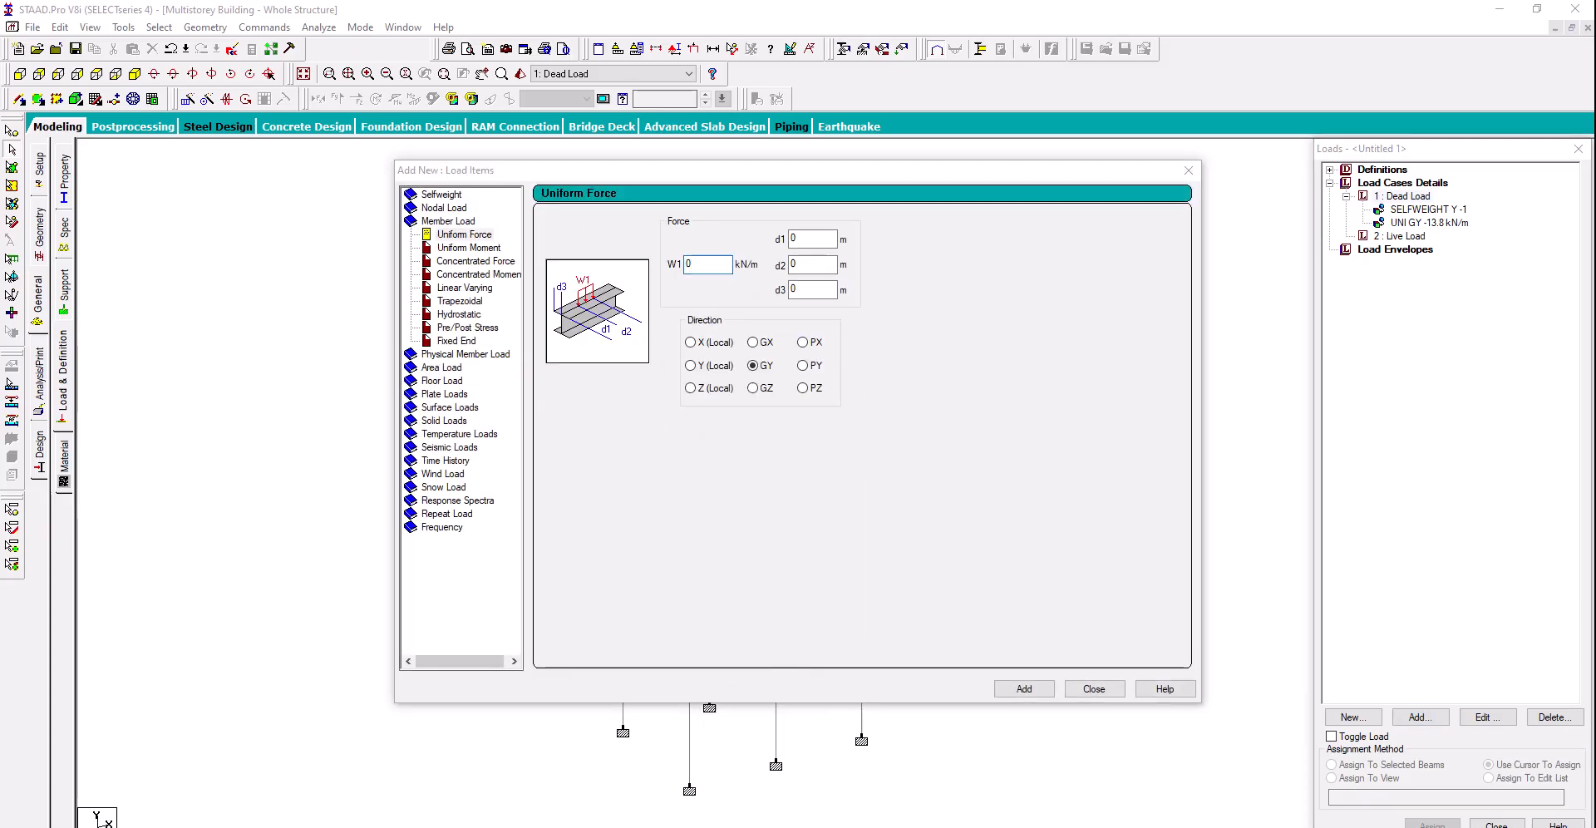
Switch to Calculator and compute the parapet wall load as 0.23 × 1 × 20, then return to the load definition
{"action": "key", "text": "super"}
{"action": "type", "text": "c"}
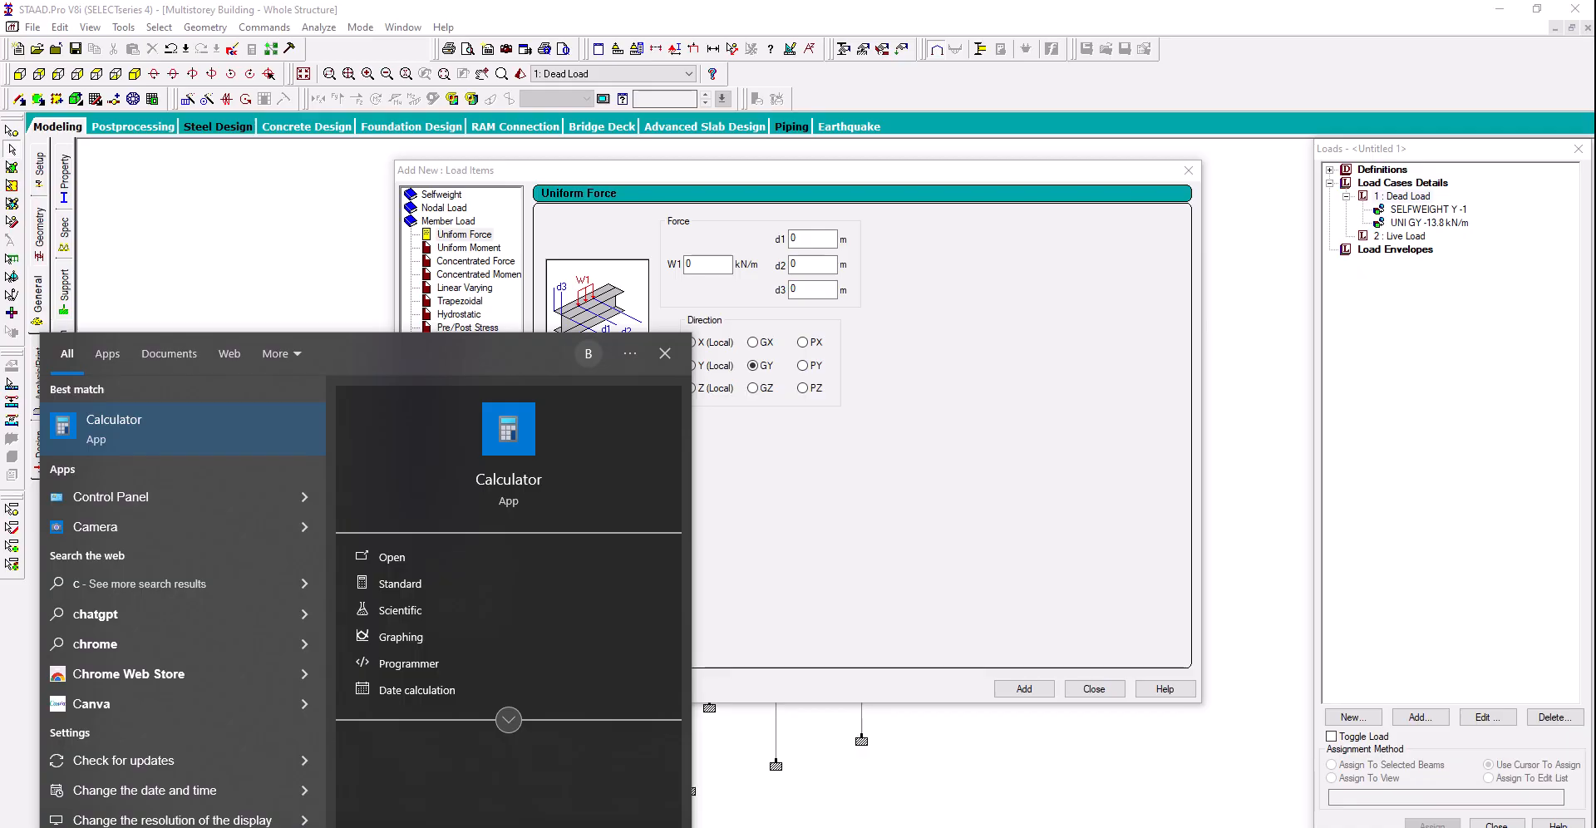
{"action": "key", "text": "Return"}
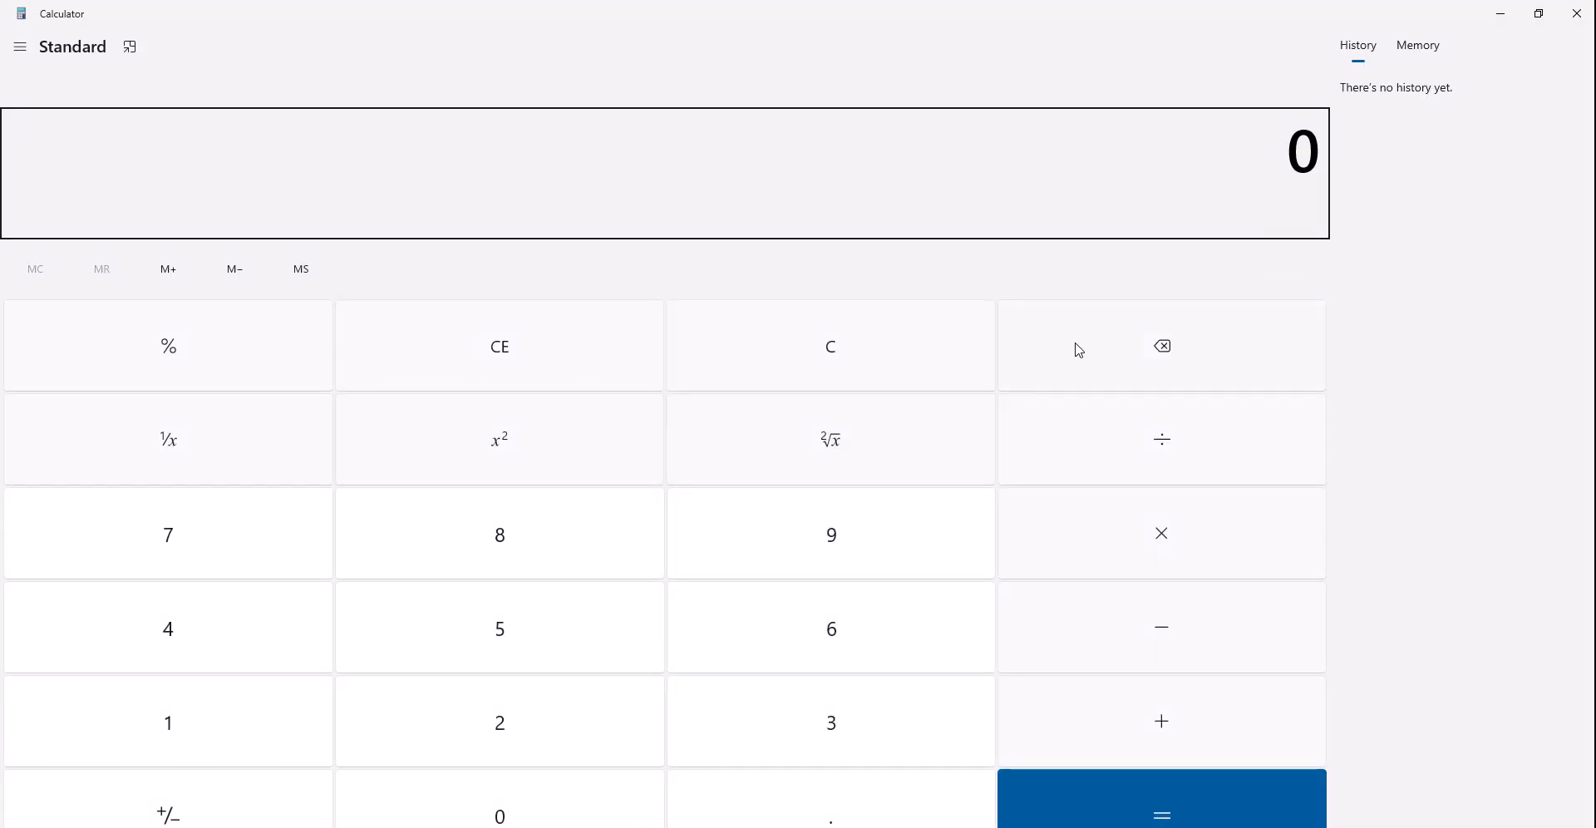
{"action": "type", "text": ".23"}
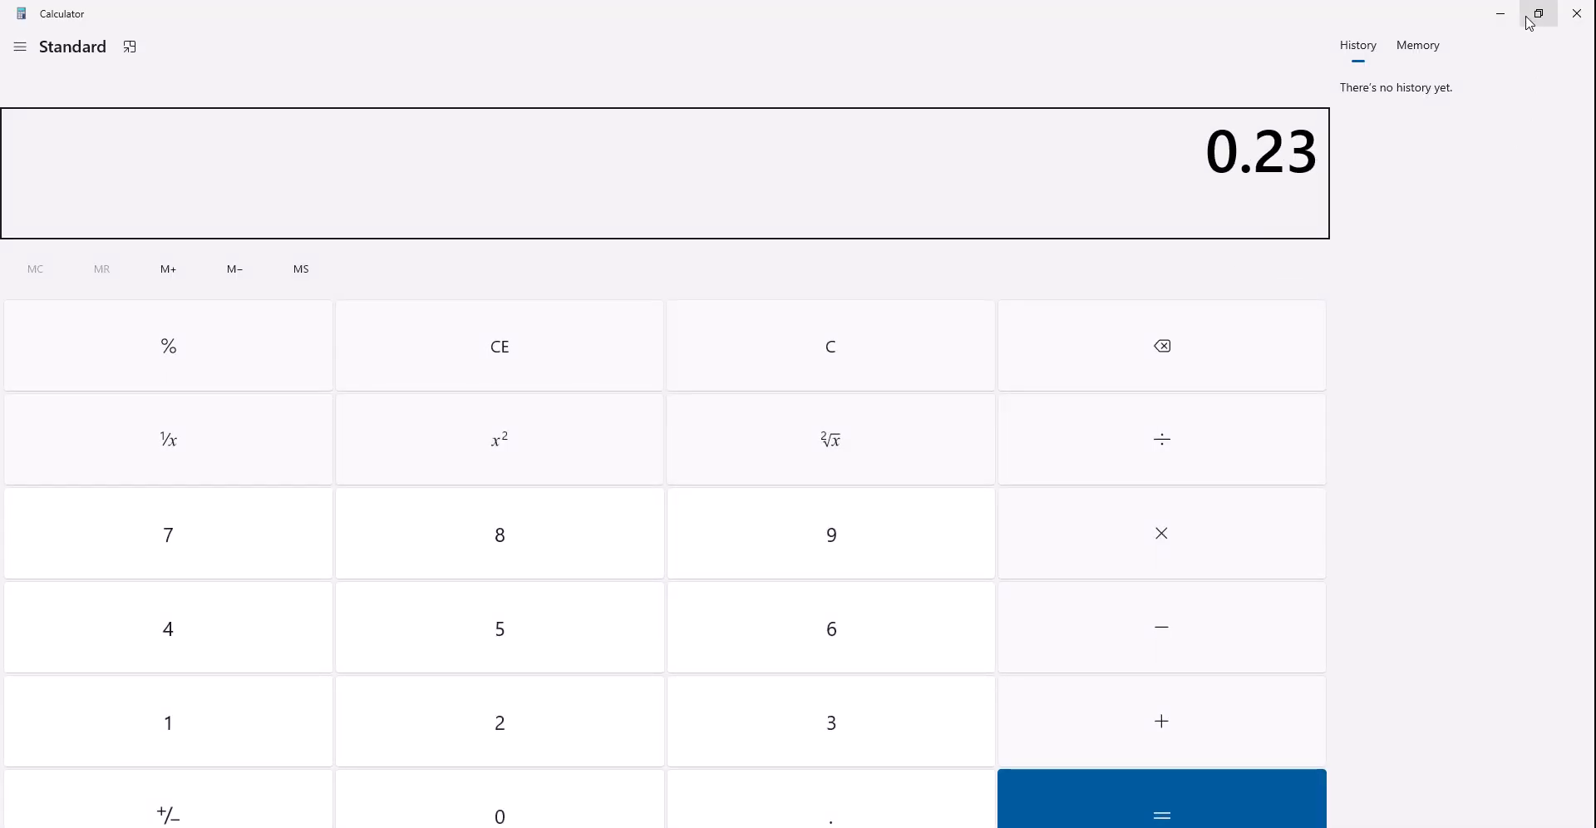
{"action": "left_click", "coordinate": [1538, 13]}
{"action": "left_click_drag", "start_coordinate": [953, 243], "coordinate": [1348, 243]}
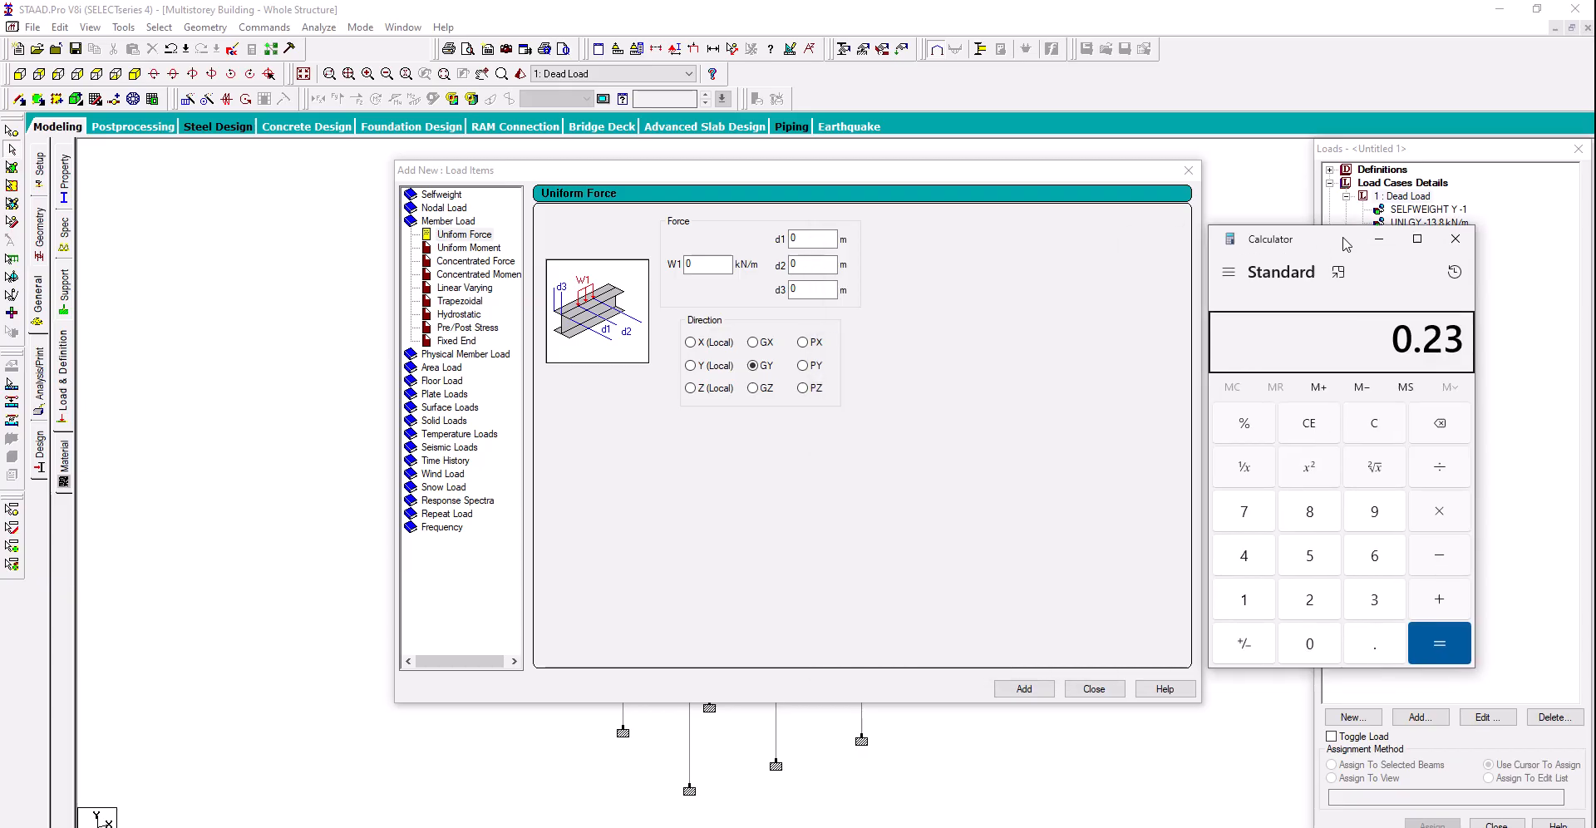
{"action": "type", "text": "*1"}
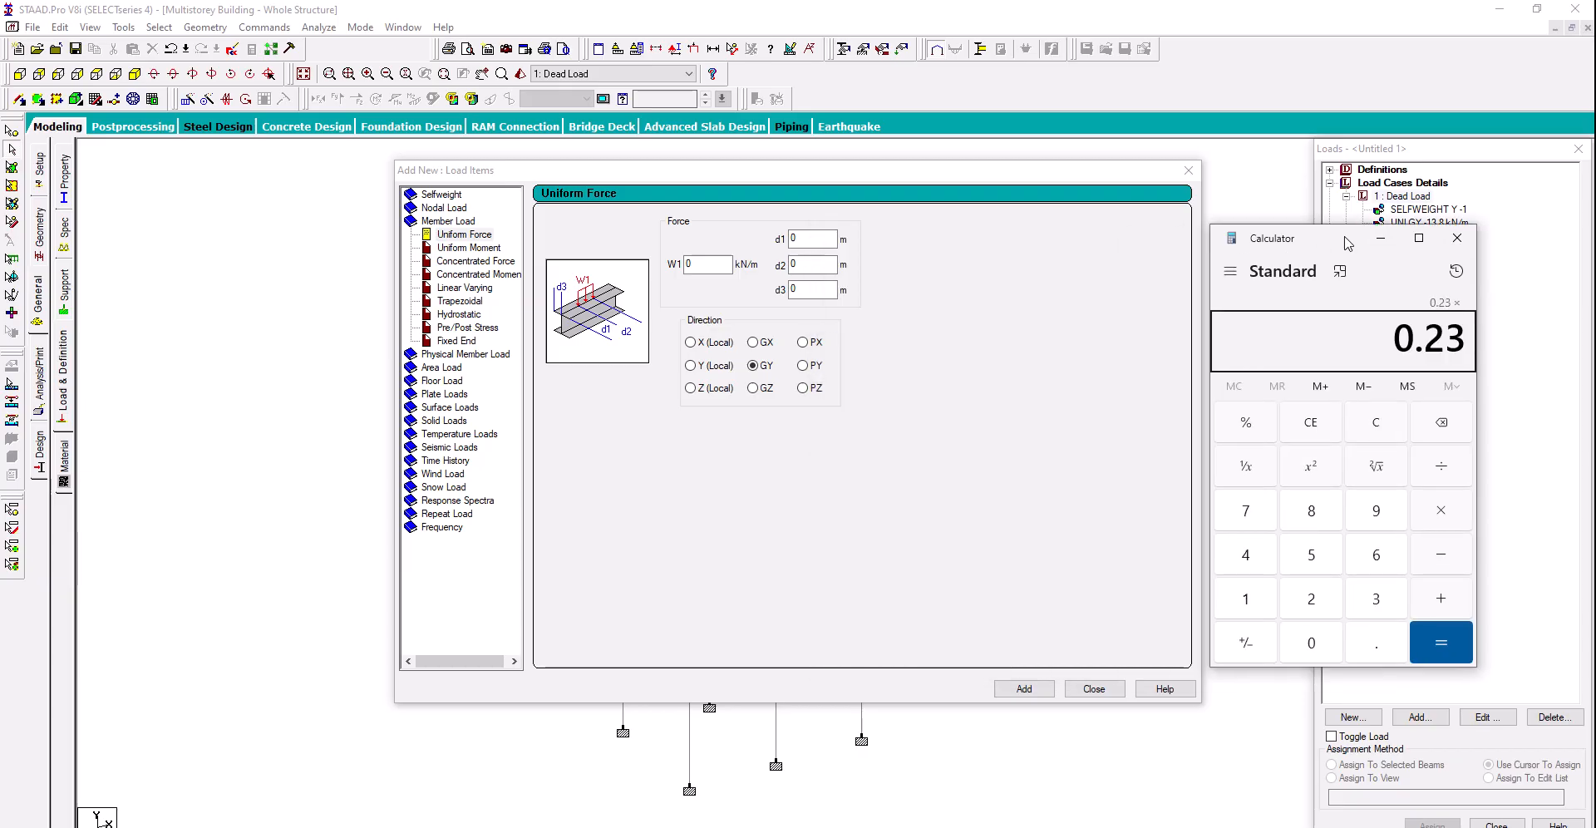
{"action": "type", "text": "*"}
{"action": "type", "text": "1*"}
{"action": "type", "text": "20"}
{"action": "key", "text": "Return"}
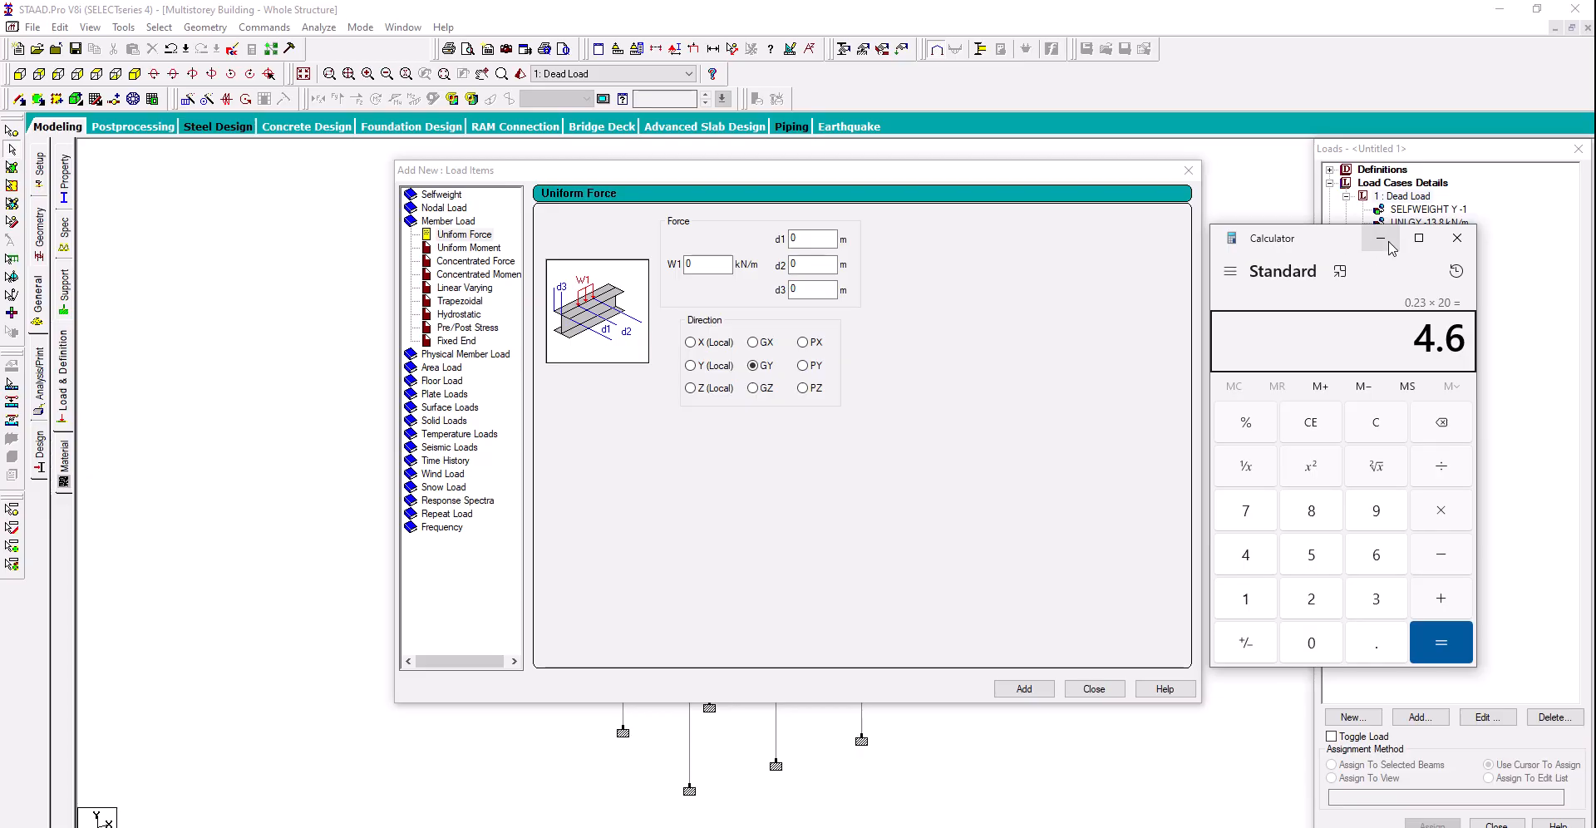
{"action": "left_click", "coordinate": [1380, 238]}
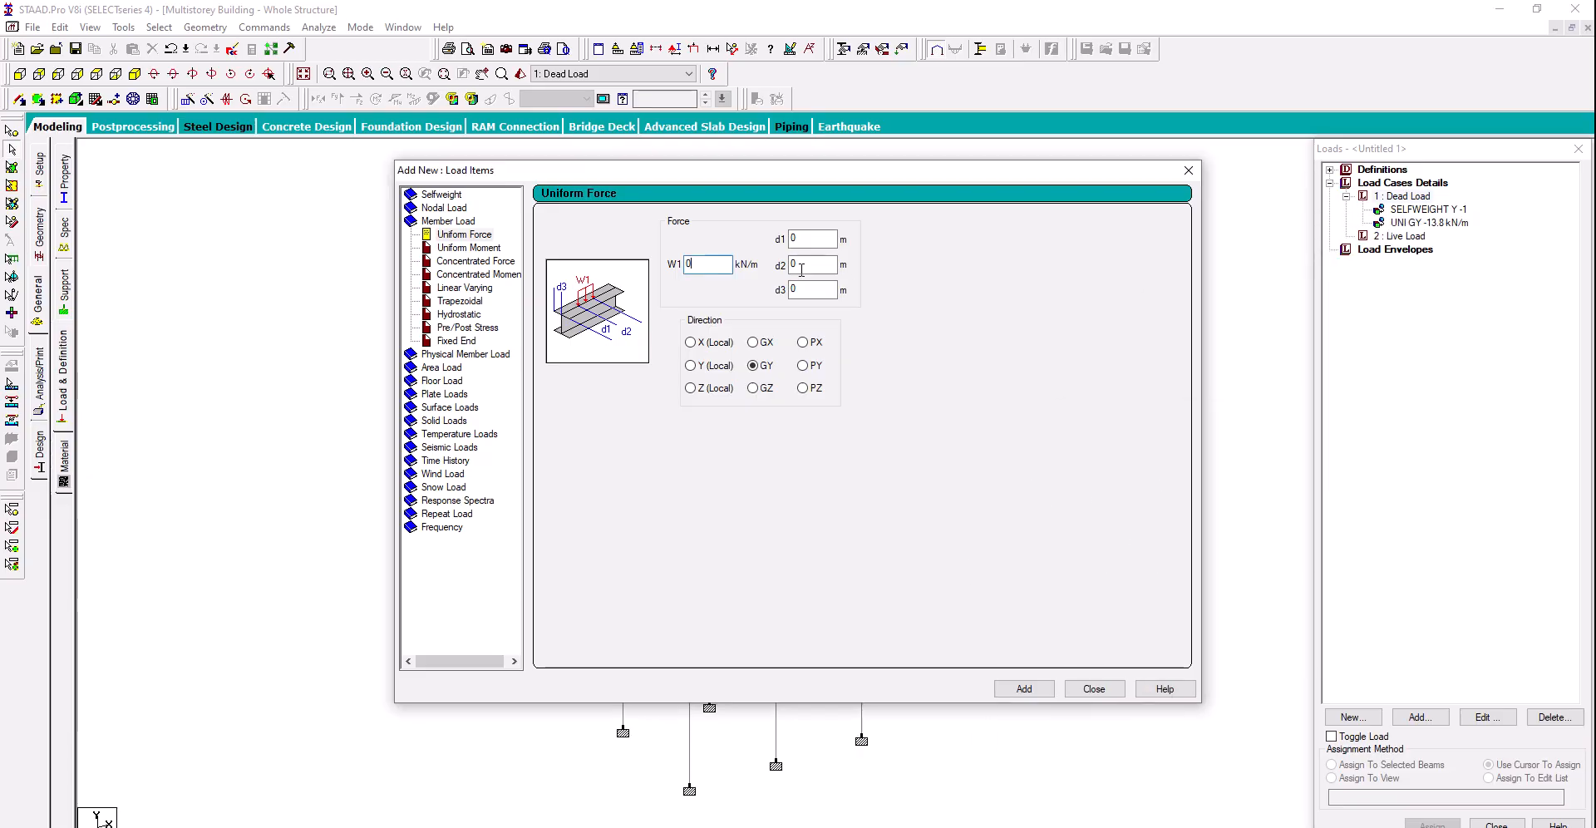
Add a uniform member force of -4.6 kN/m in the GY direction to the Dead Load case
{"action": "double_click", "coordinate": [698, 267]}
{"action": "type", "text": "-4.6"}
{"action": "left_click", "coordinate": [1024, 688]}
{"action": "left_click", "coordinate": [1094, 688]}
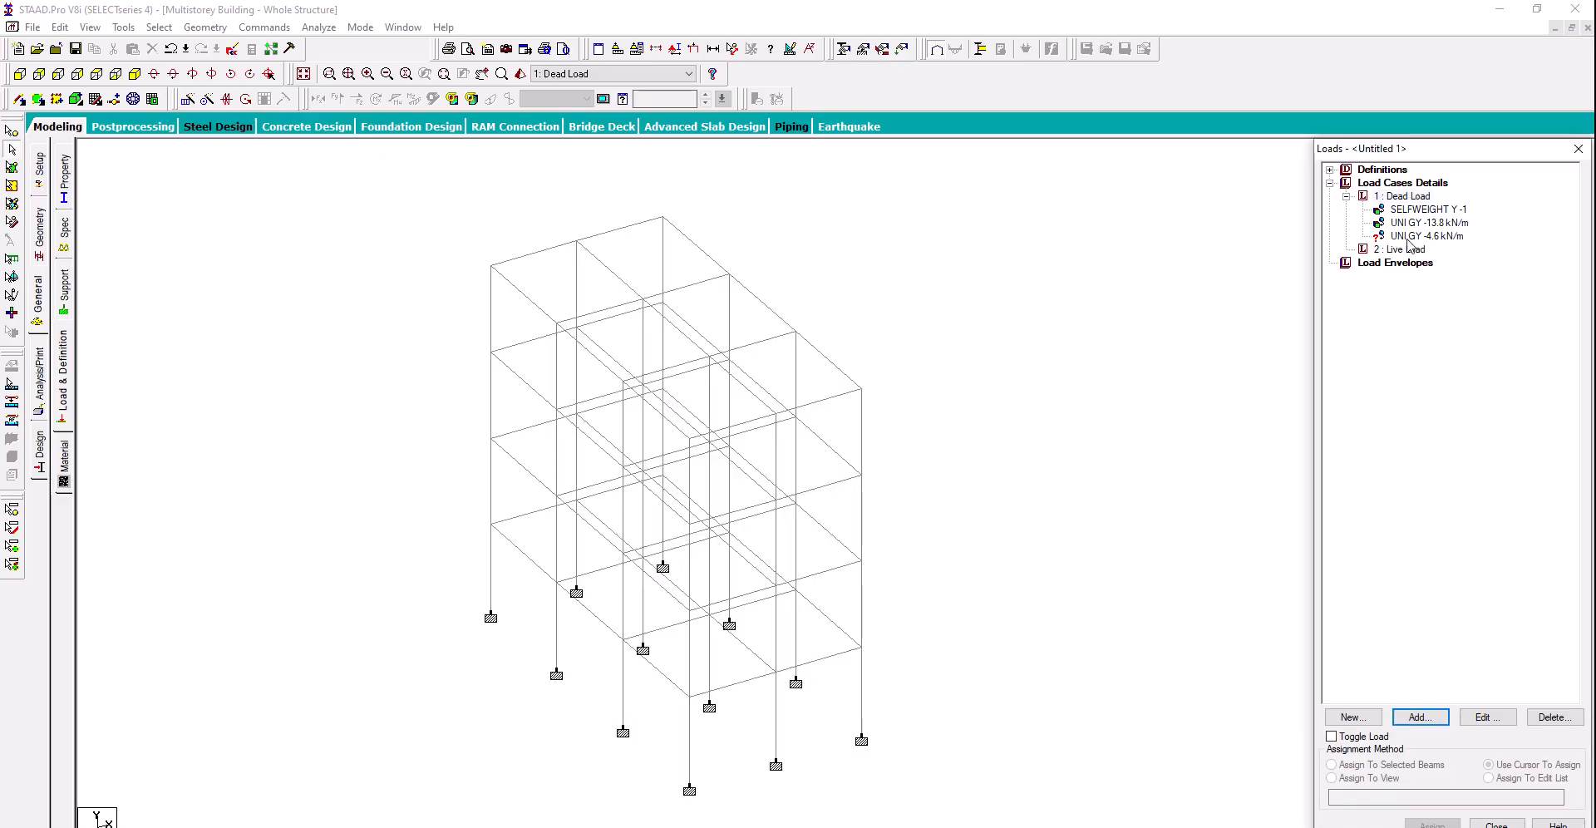
Isolate the topmost level's beams in a new view window, shown in isometric
{"action": "left_click", "coordinate": [1409, 236]}
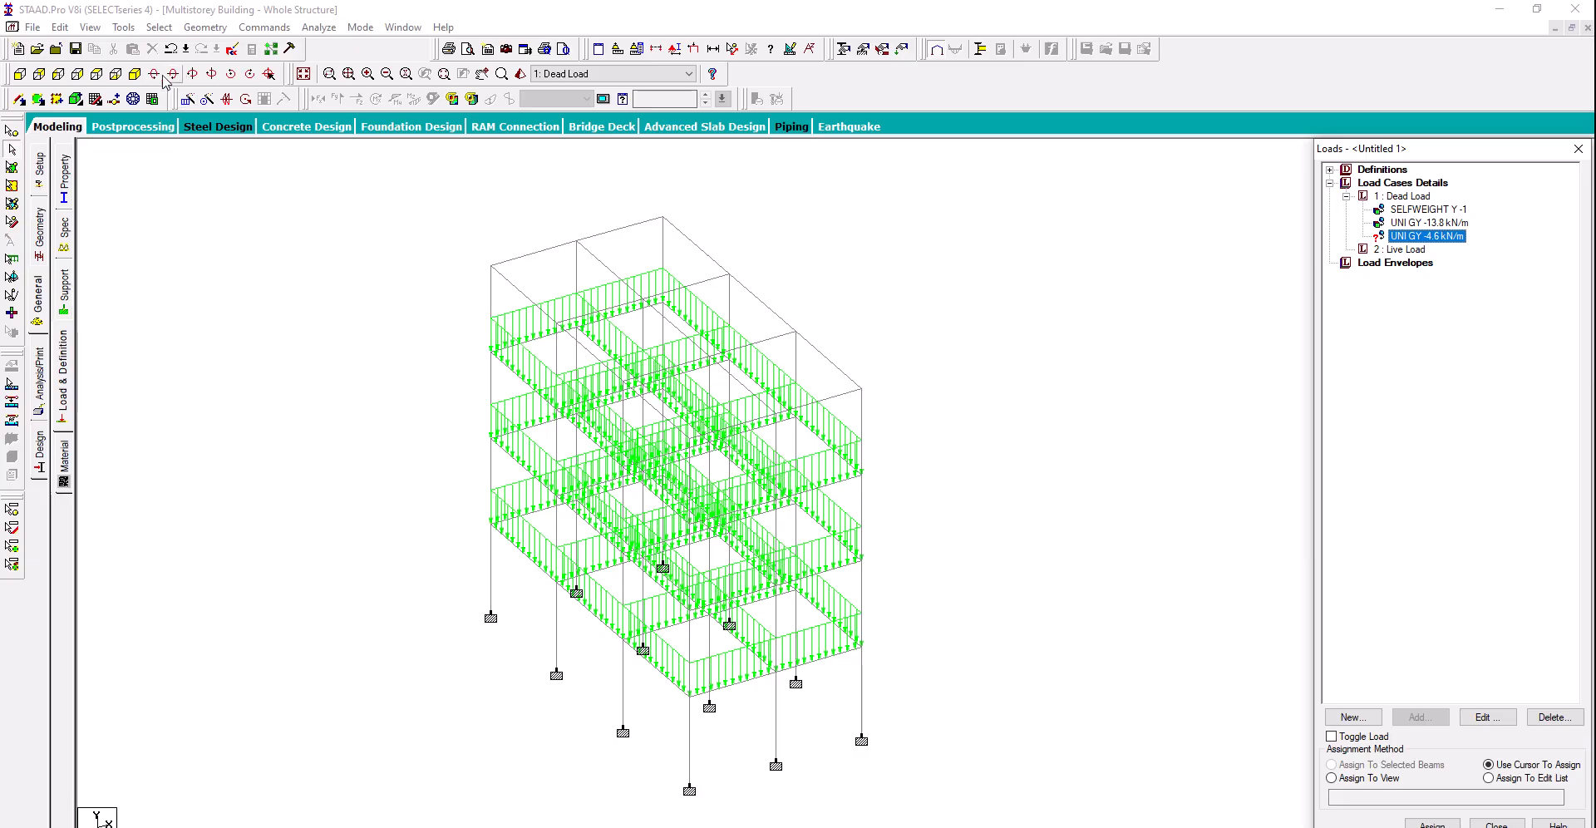
{"action": "left_click", "coordinate": [19, 73]}
{"action": "left_click_drag", "start_coordinate": [451, 174], "coordinate": [895, 244]}
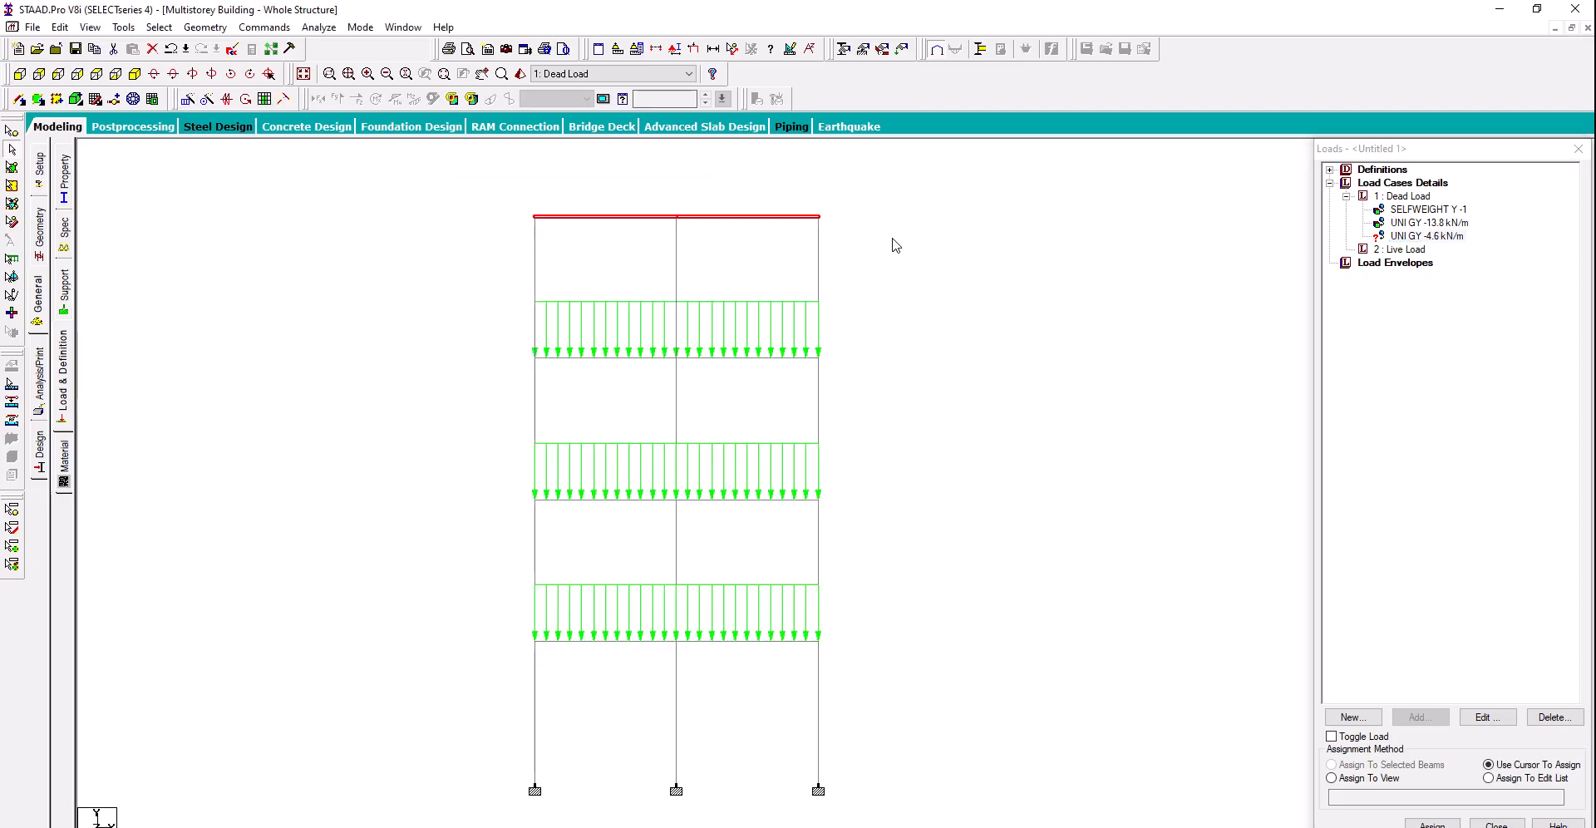
{"action": "right_click", "coordinate": [895, 245]}
{"action": "left_click", "coordinate": [955, 479]}
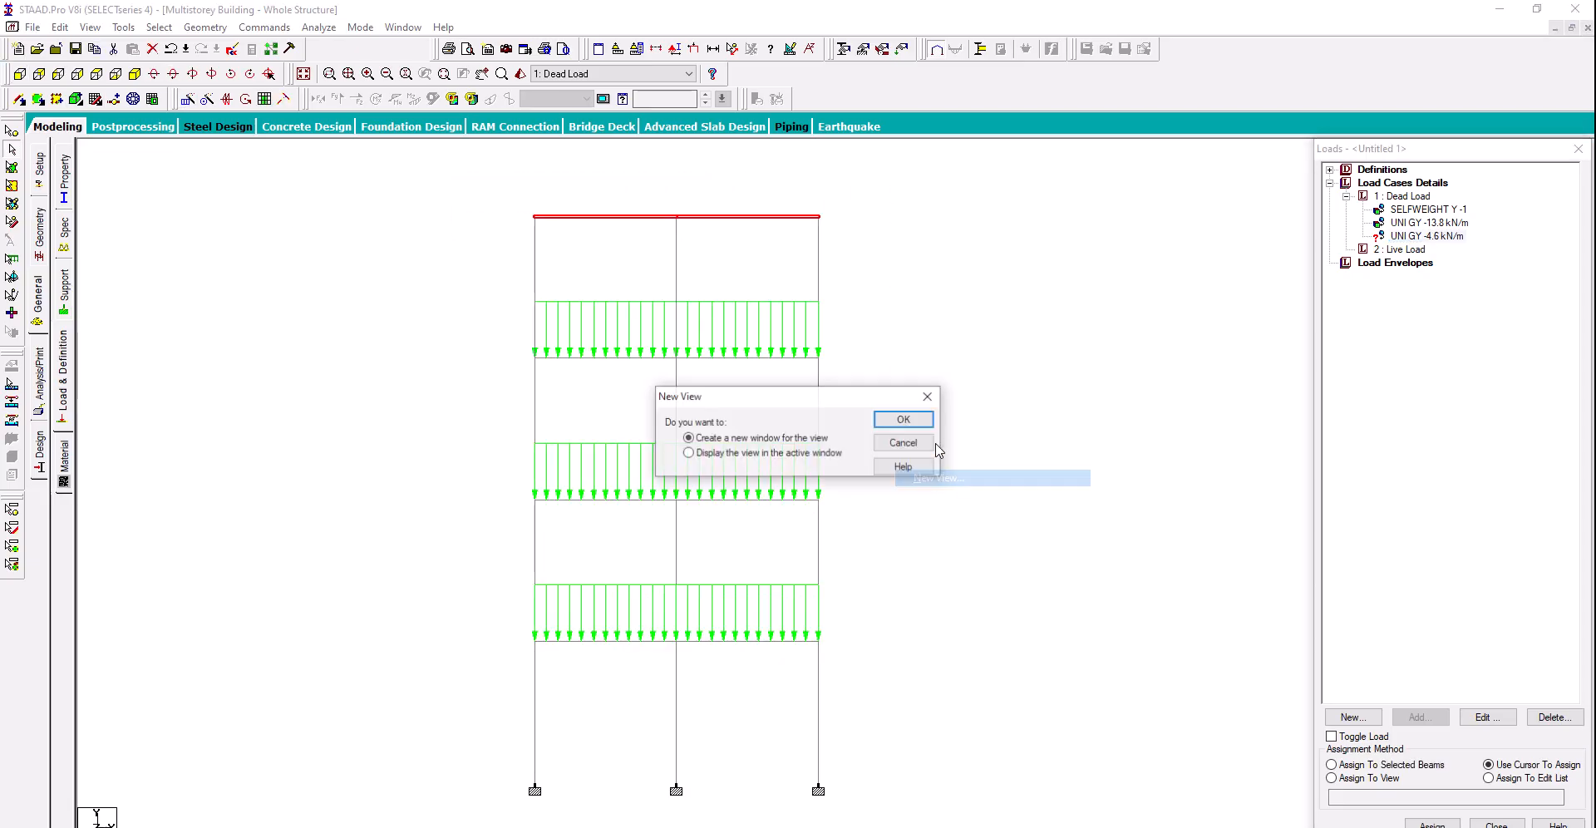
{"action": "left_click", "coordinate": [904, 421]}
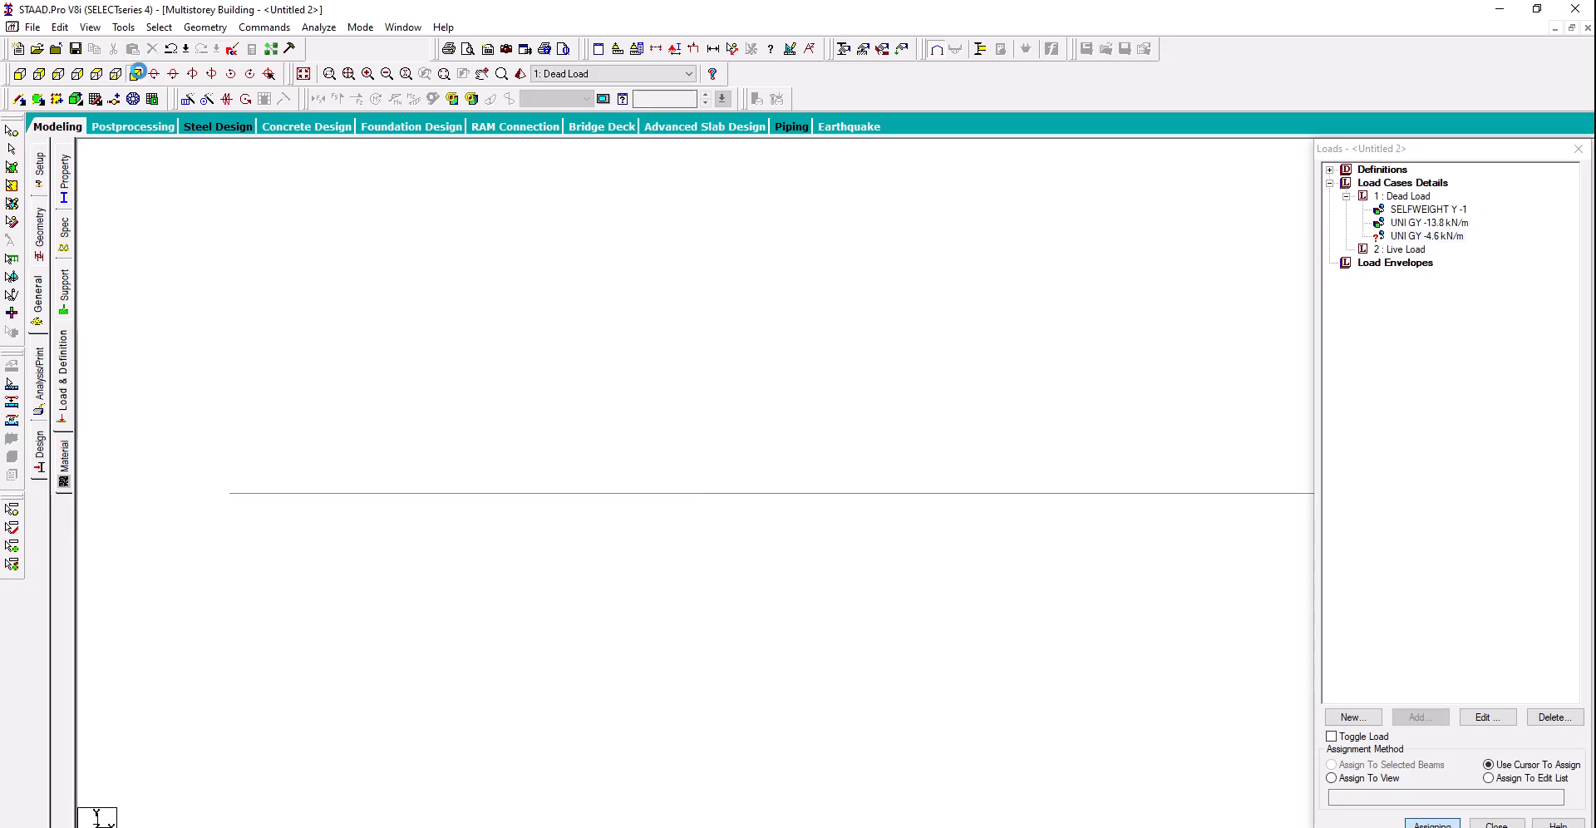
{"action": "left_click", "coordinate": [137, 73]}
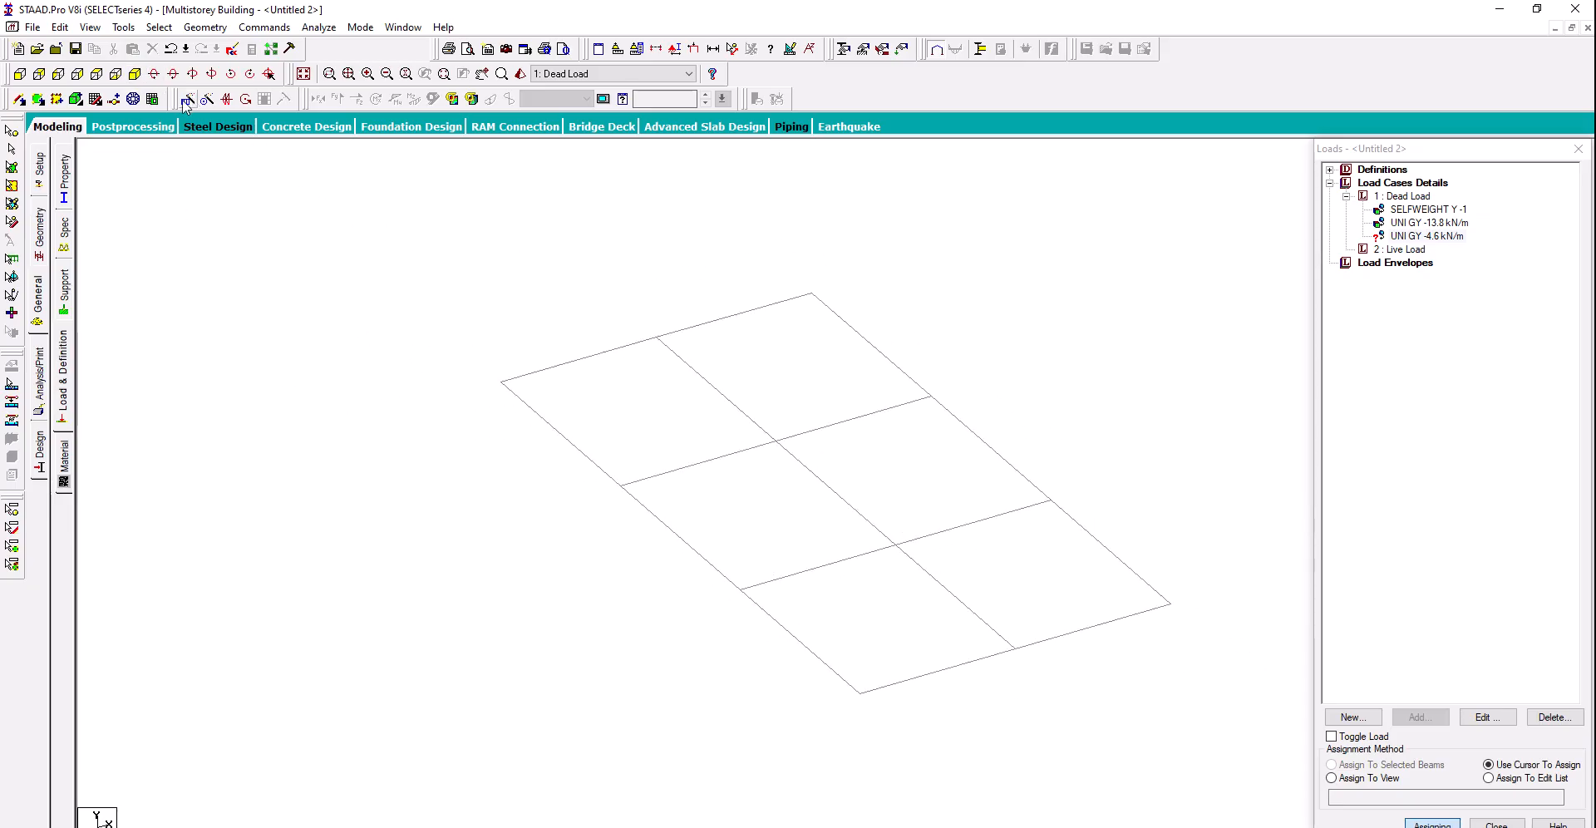
Select all perimeter beams of the isolated roof level in plan view, leaving the interior beams out
{"action": "left_click", "coordinate": [97, 74]}
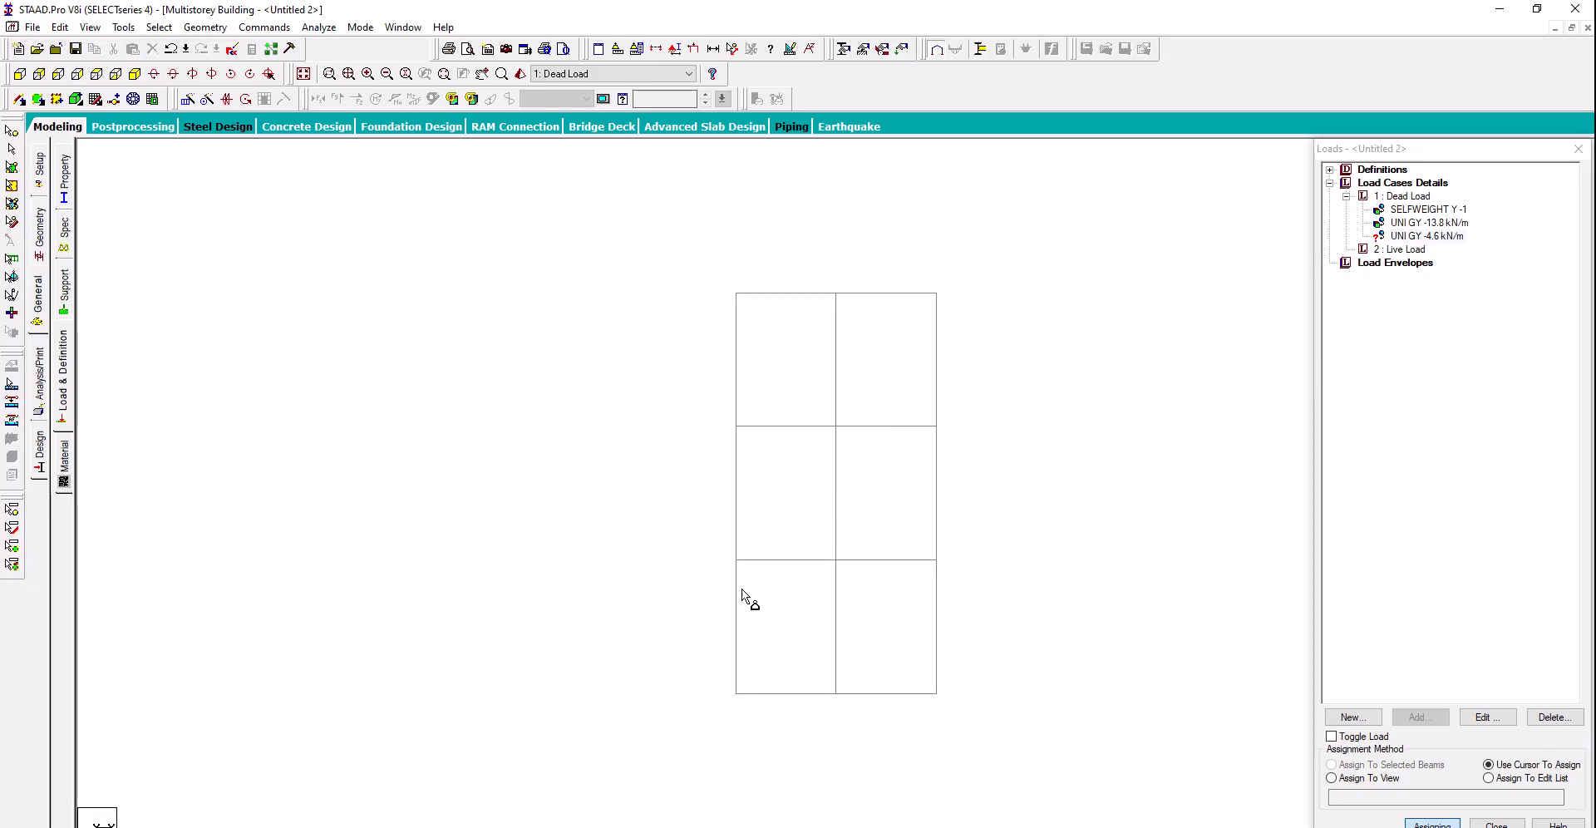
{"action": "left_click", "coordinate": [8, 167]}
{"action": "left_click_drag", "start_coordinate": [649, 249], "coordinate": [755, 705]}
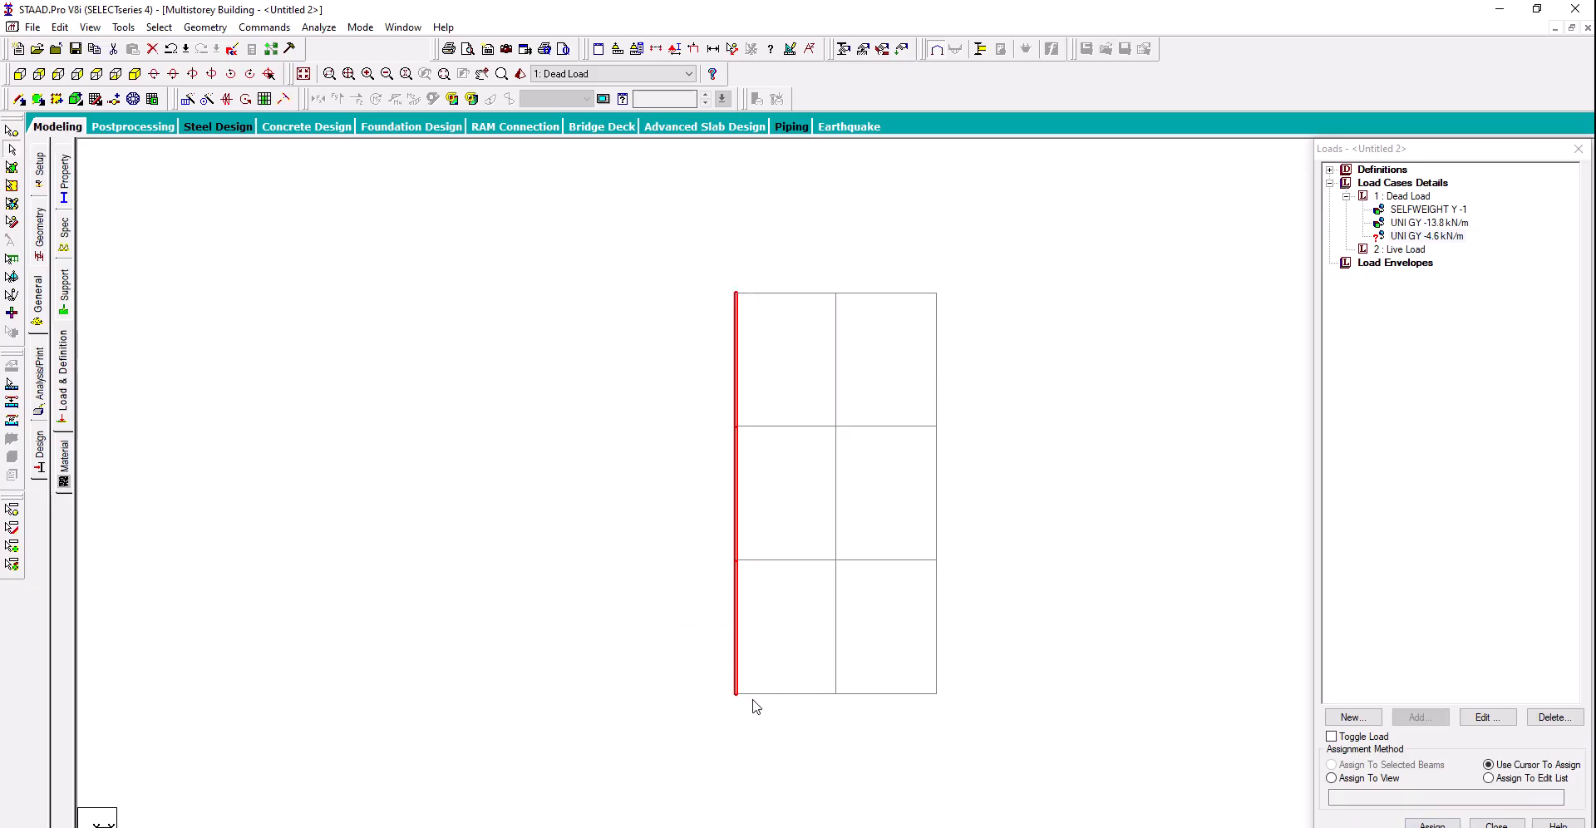
{"action": "left_click_drag", "start_coordinate": [960, 259], "coordinate": [653, 686], "text": "ctrl"}
{"action": "left_click_drag", "start_coordinate": [981, 260], "coordinate": [670, 301], "text": "ctrl"}
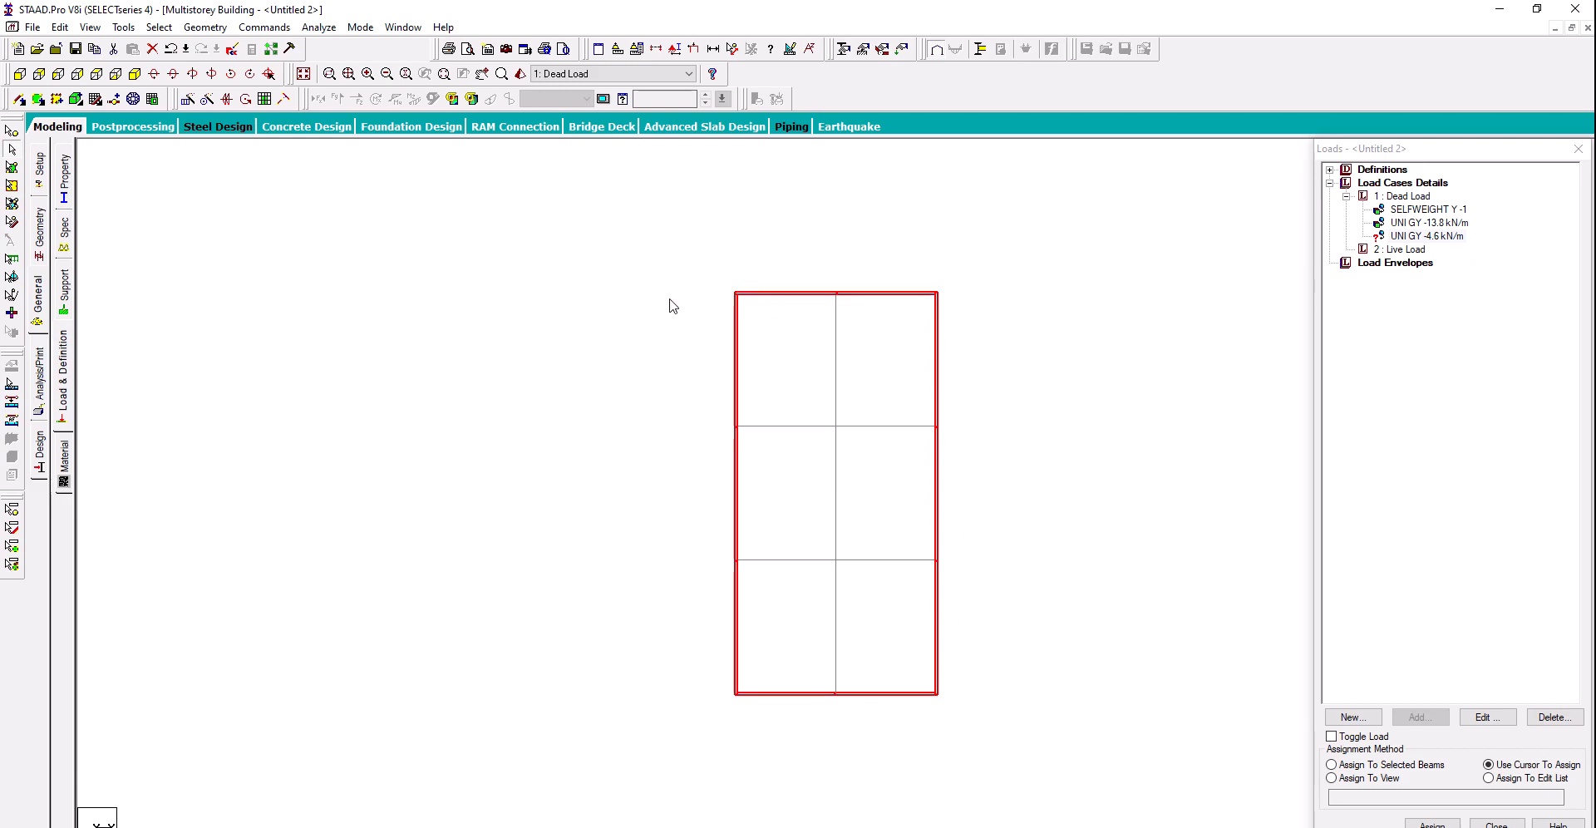
Assign the -4.6 kN/m uniform load to the selected roof perimeter beams and return to the whole structure view
{"action": "left_click", "coordinate": [135, 75]}
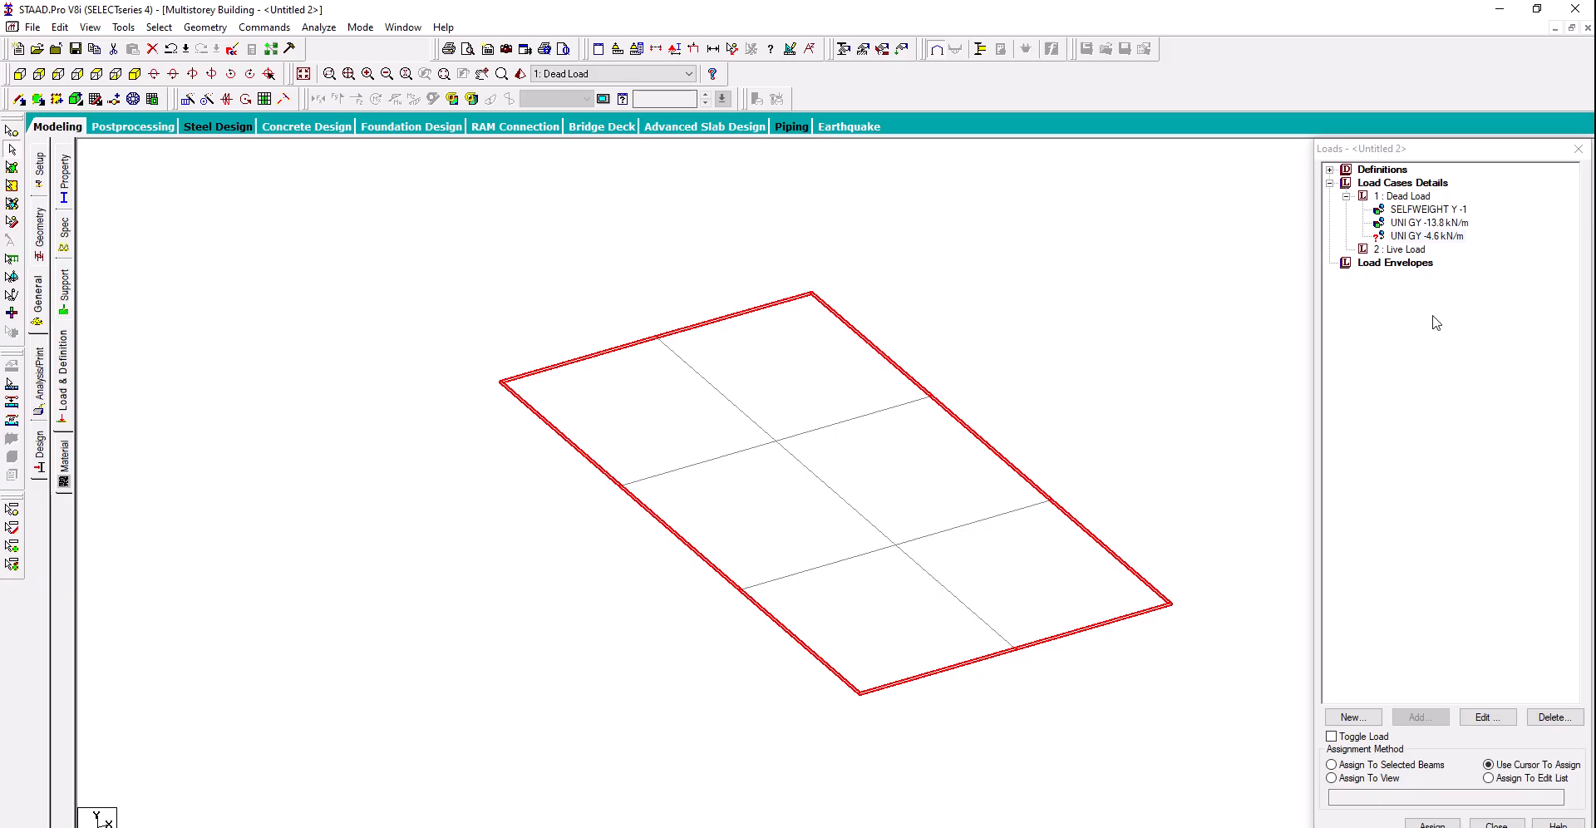
{"action": "left_click", "coordinate": [1459, 236]}
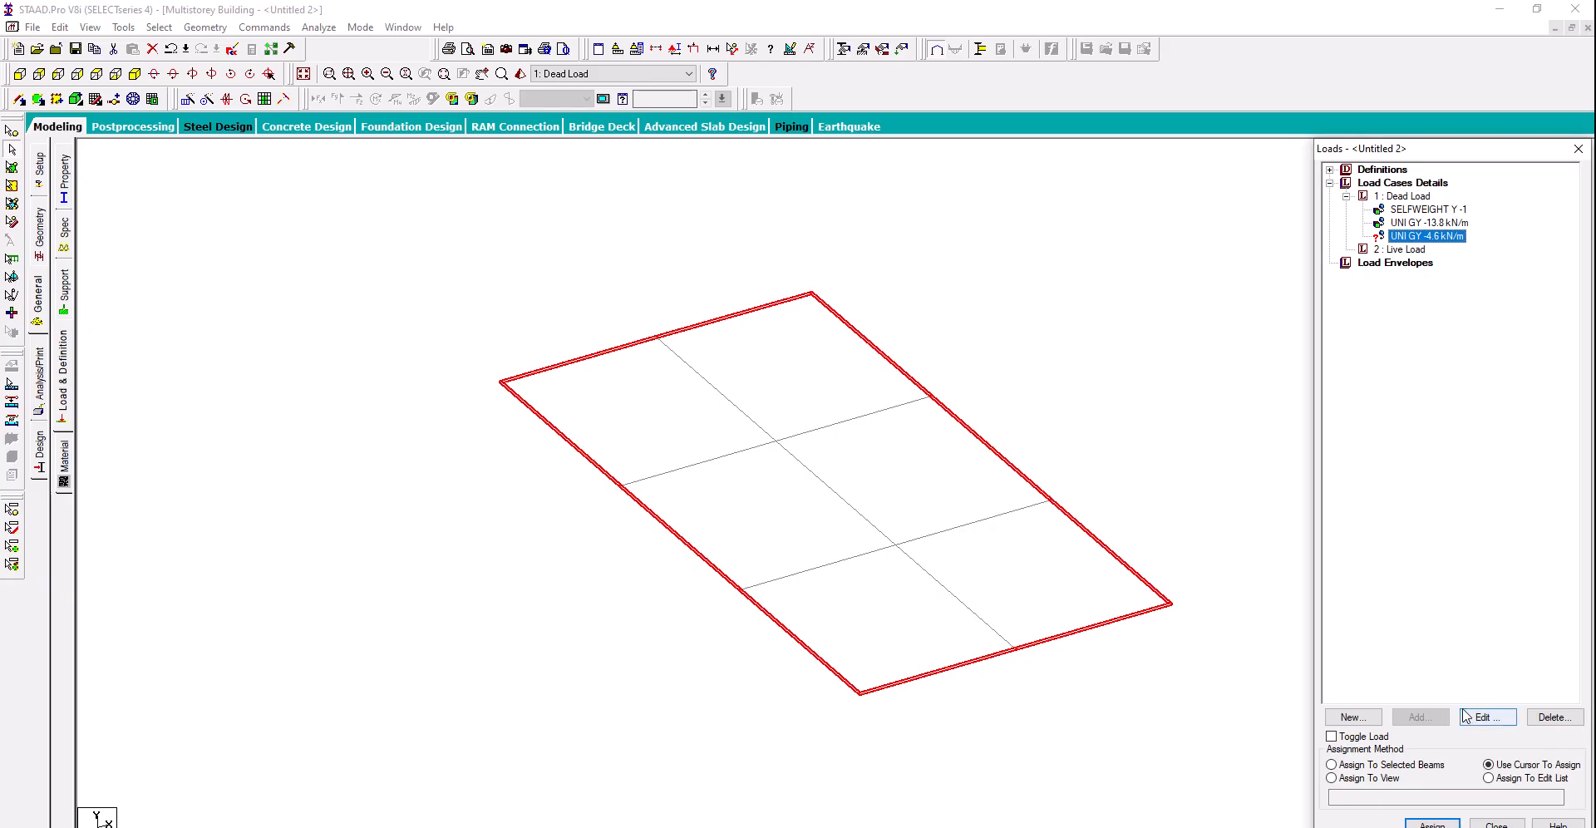
{"action": "left_click", "coordinate": [1364, 766]}
{"action": "left_click", "coordinate": [1431, 823]}
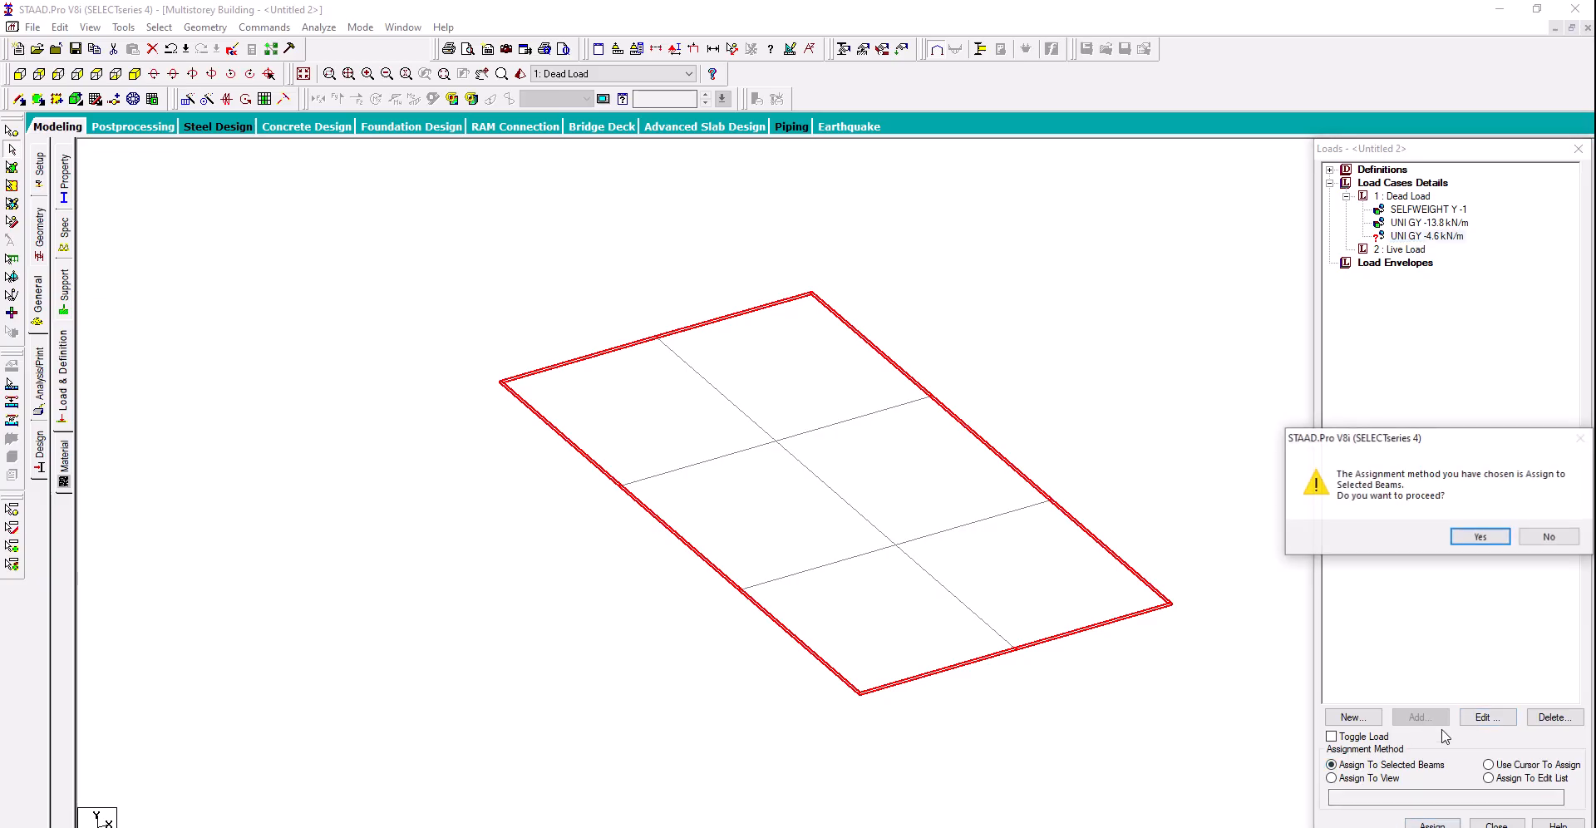
{"action": "left_click", "coordinate": [1478, 538]}
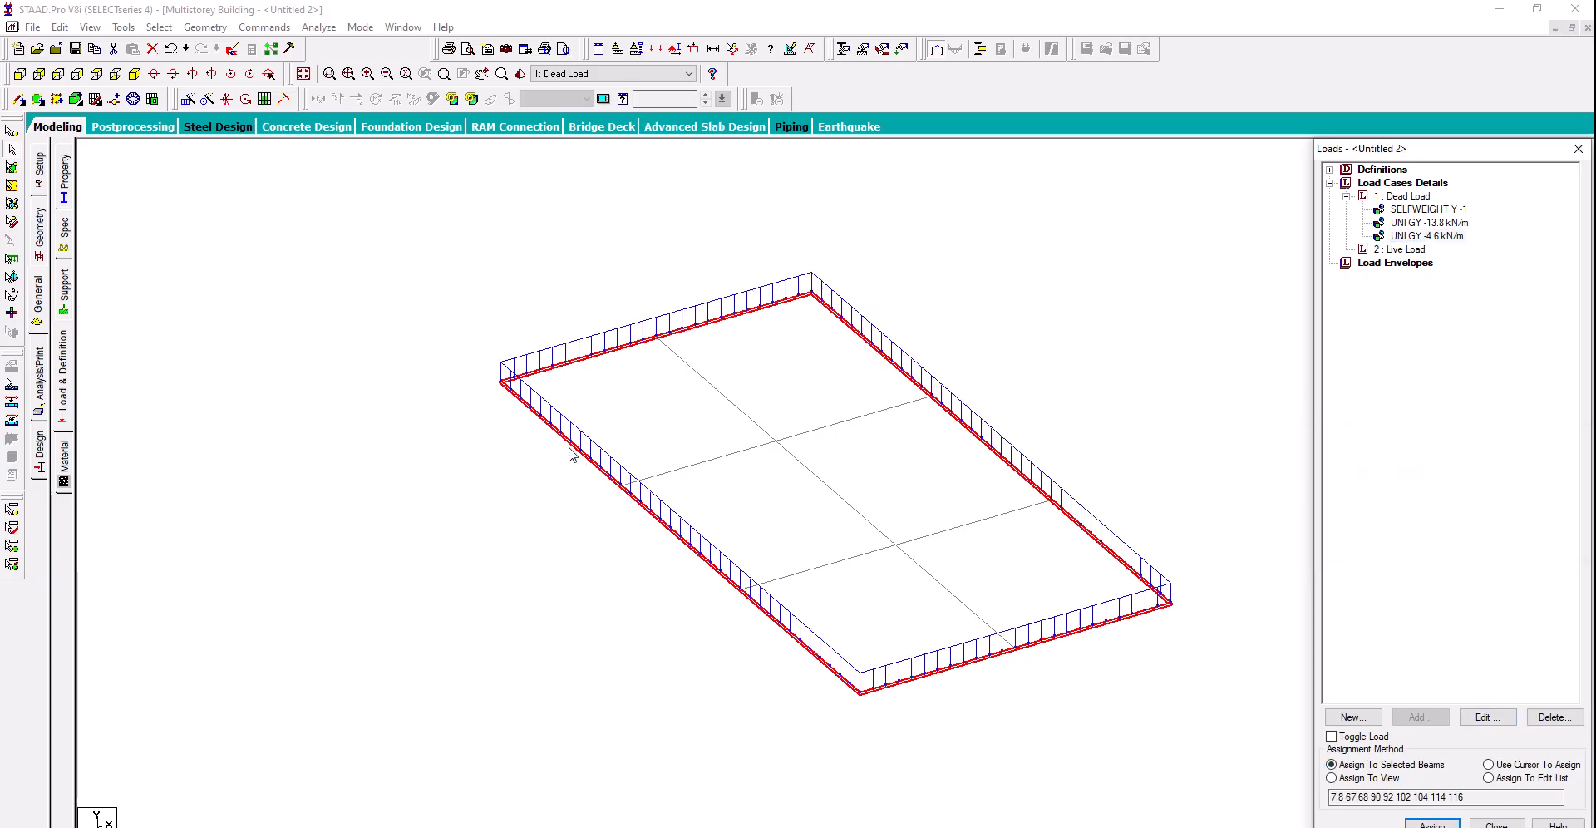
{"action": "left_click", "coordinate": [296, 388]}
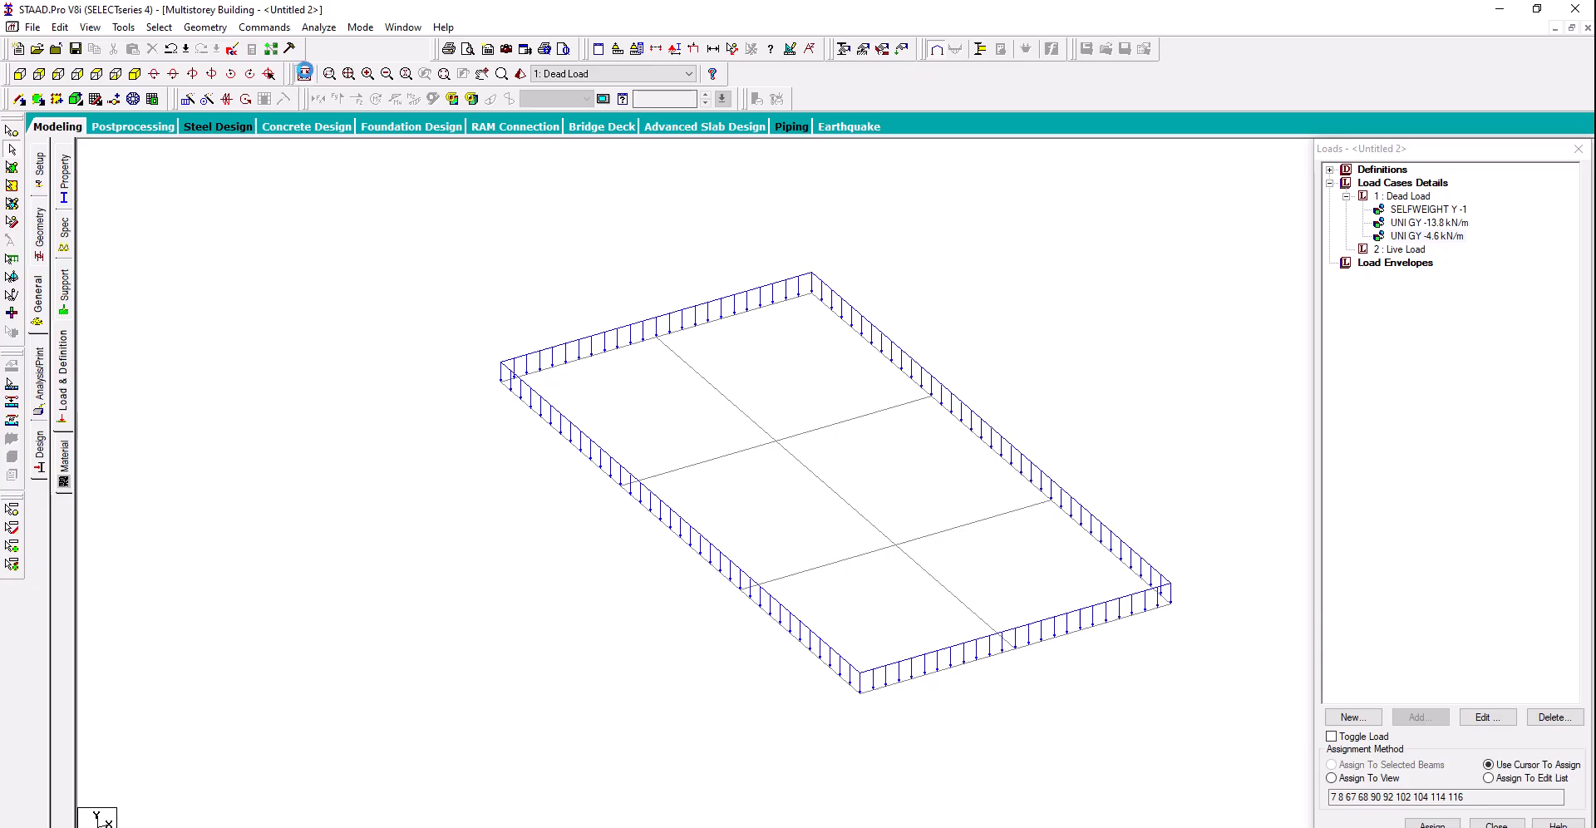
{"action": "left_click", "coordinate": [305, 72]}
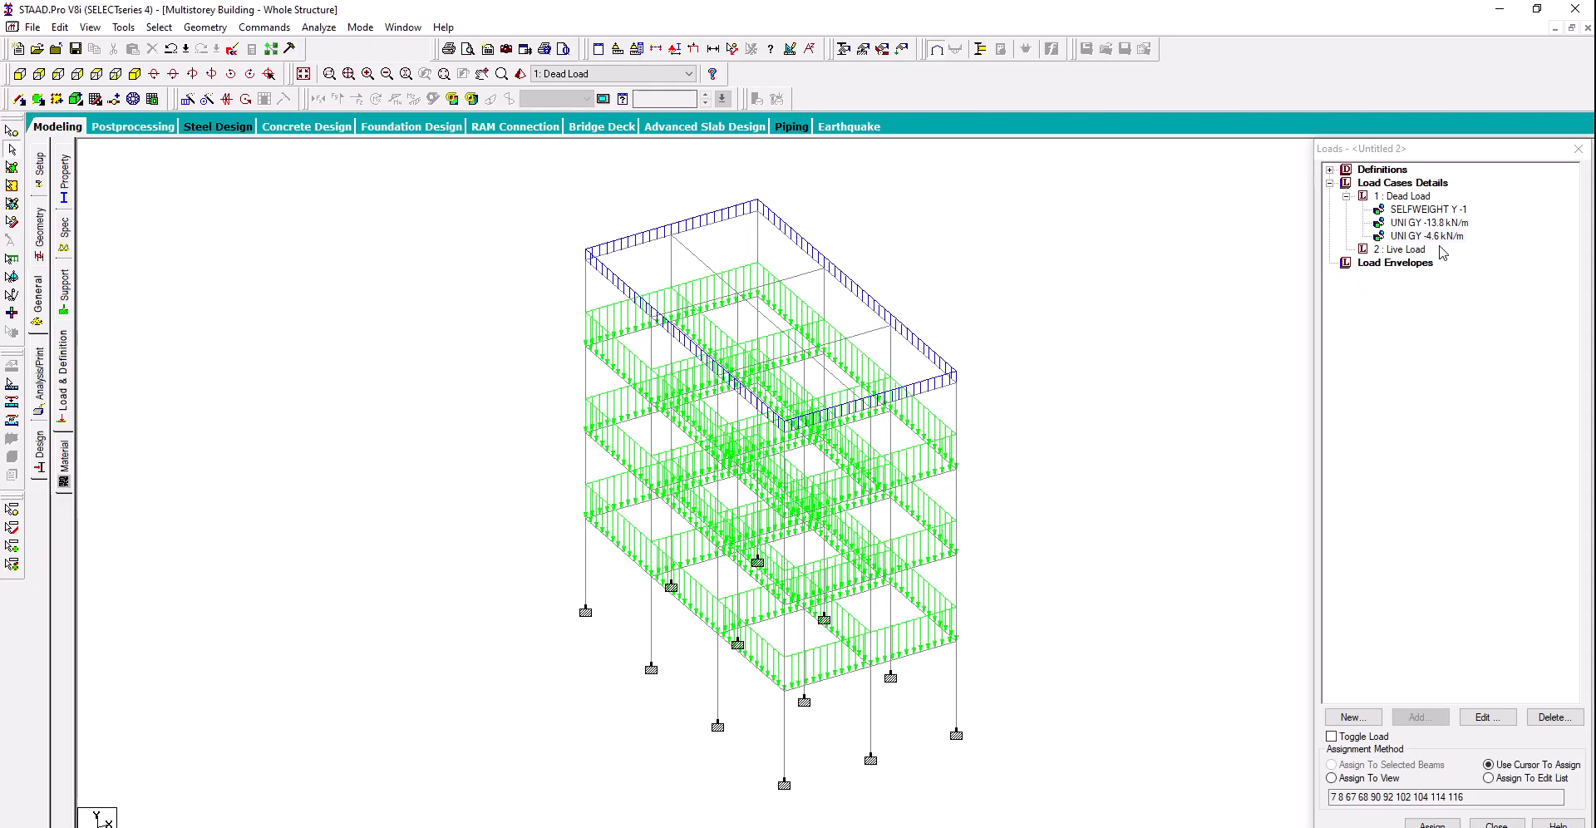
Start a new floor load in the Dead Load case by Y range, with a pressure of -2 kN/m2 in global Y
{"action": "left_click", "coordinate": [1407, 197]}
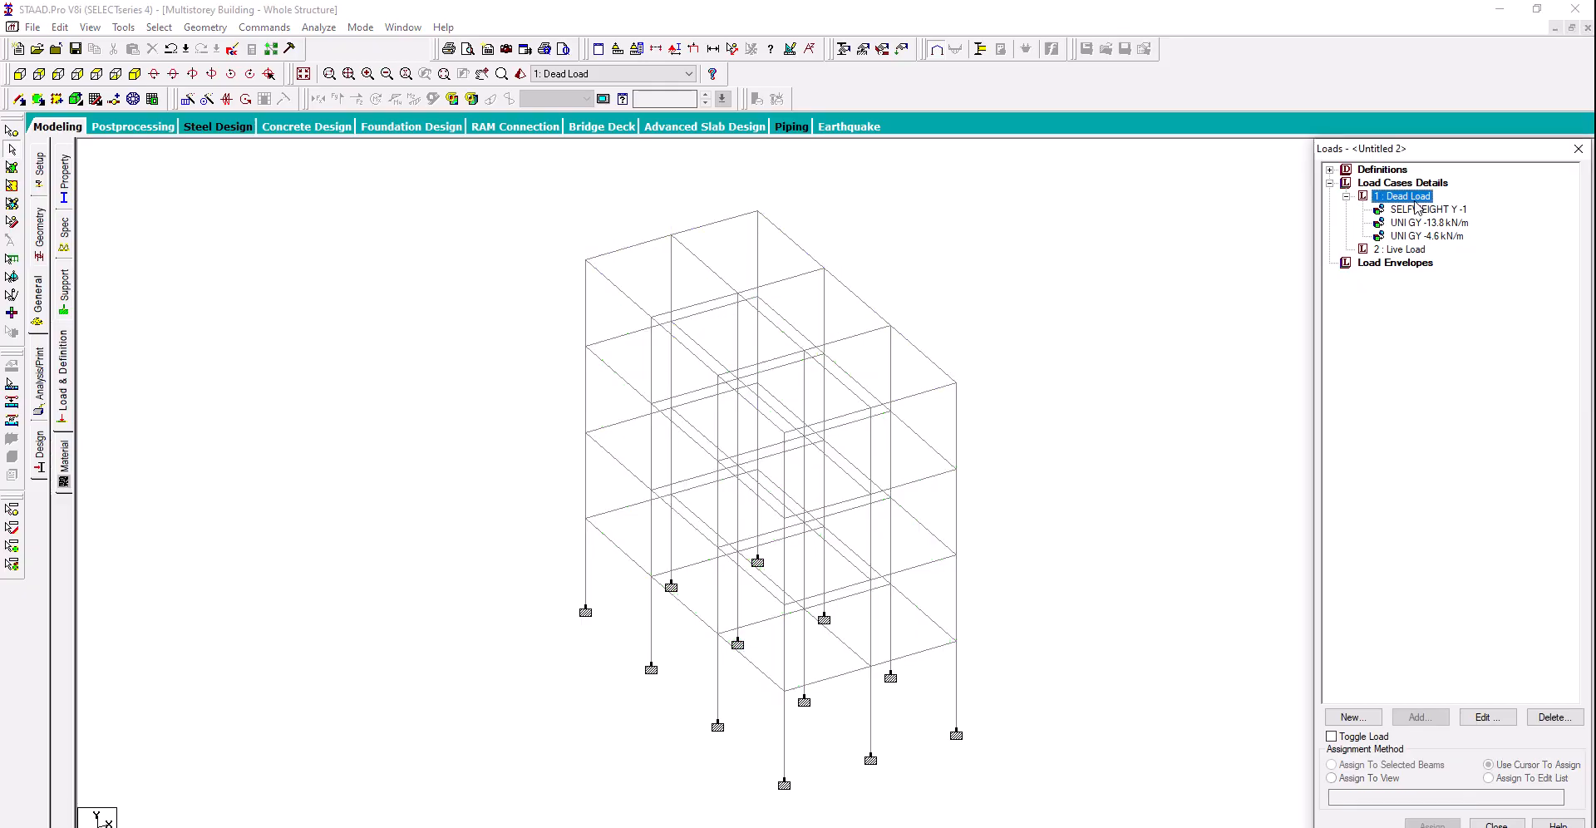
{"action": "left_click", "coordinate": [1432, 720]}
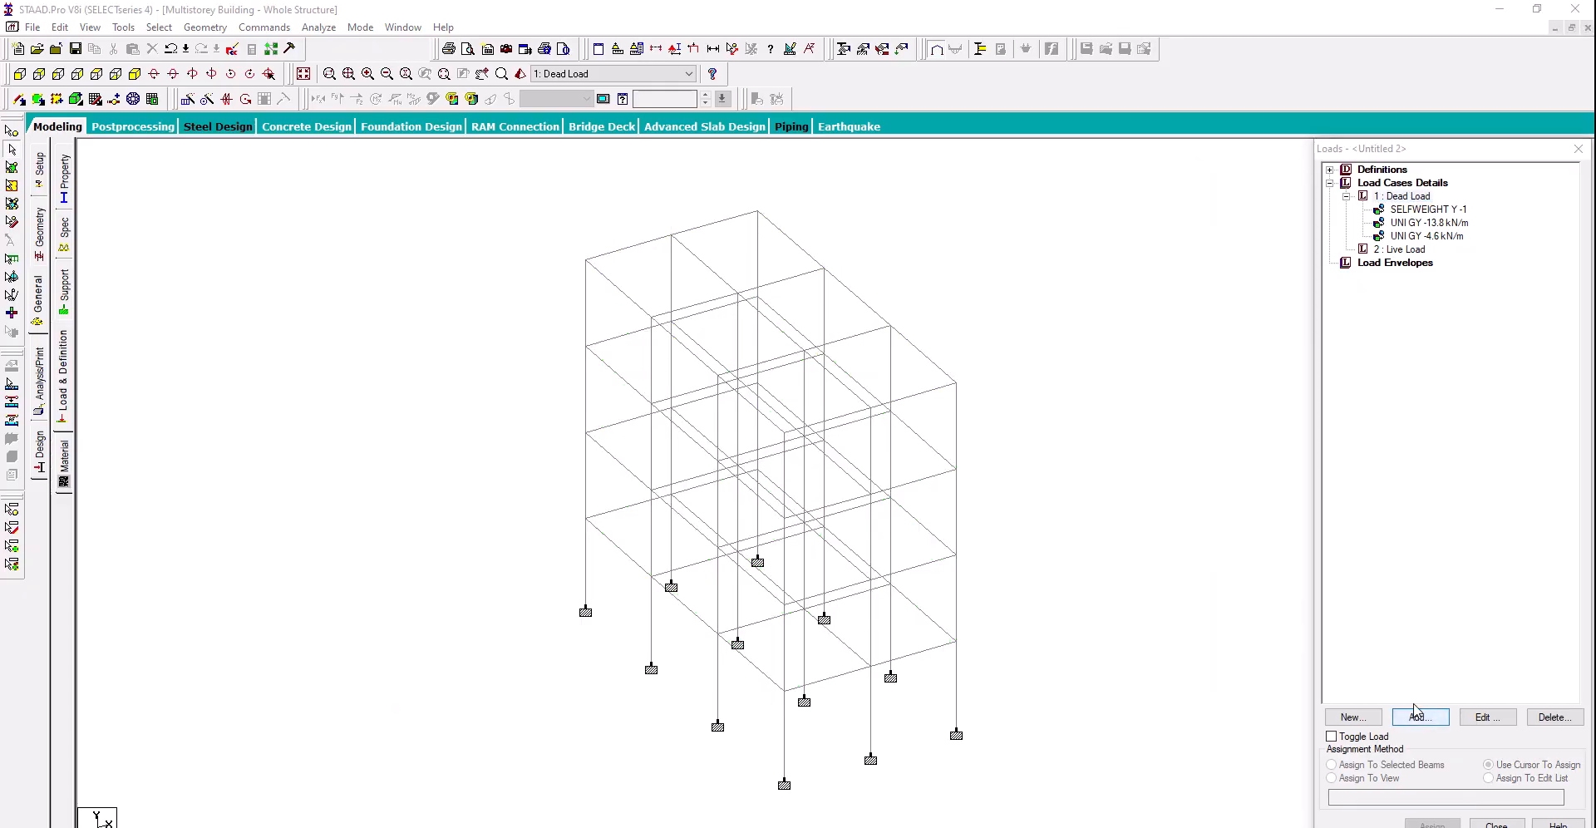
{"action": "left_click", "coordinate": [448, 276]}
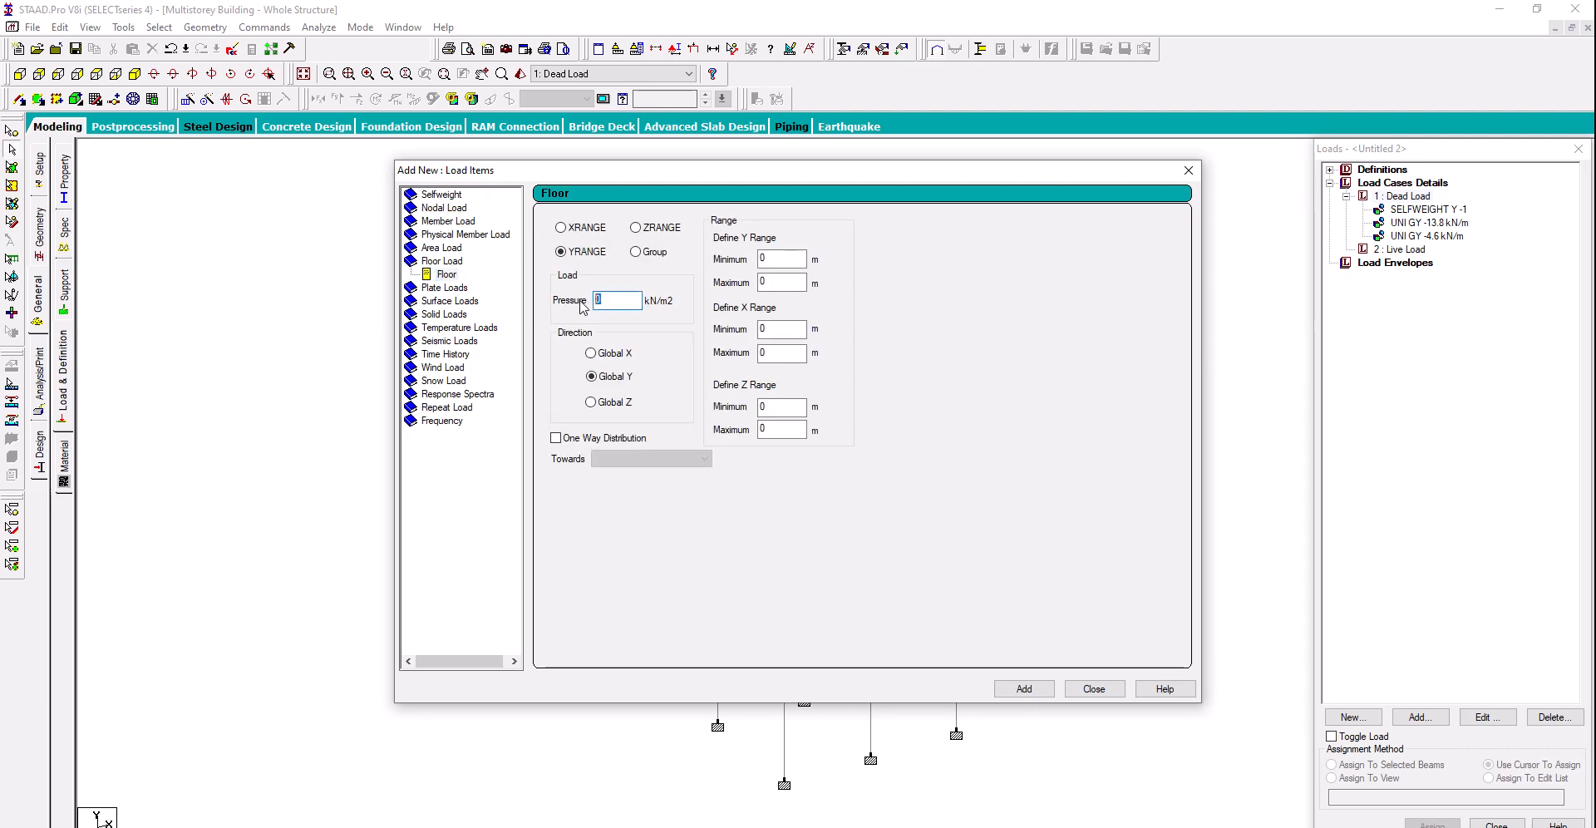
{"action": "type", "text": "-2"}
{"action": "left_click_drag", "start_coordinate": [1120, 180], "coordinate": [1151, 186]}
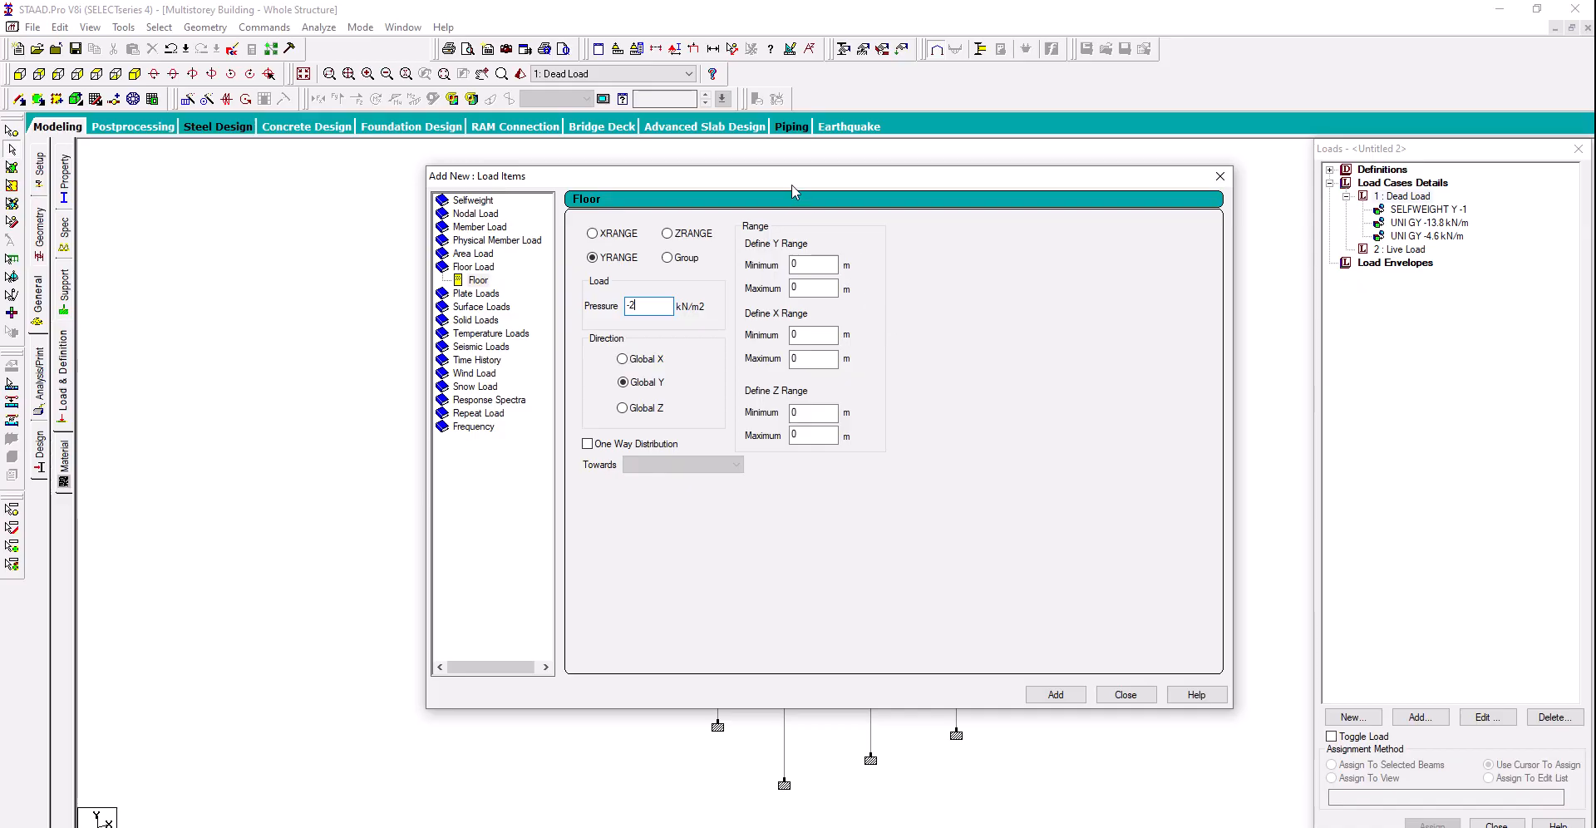
{"action": "left_click_drag", "start_coordinate": [792, 186], "coordinate": [665, 213]}
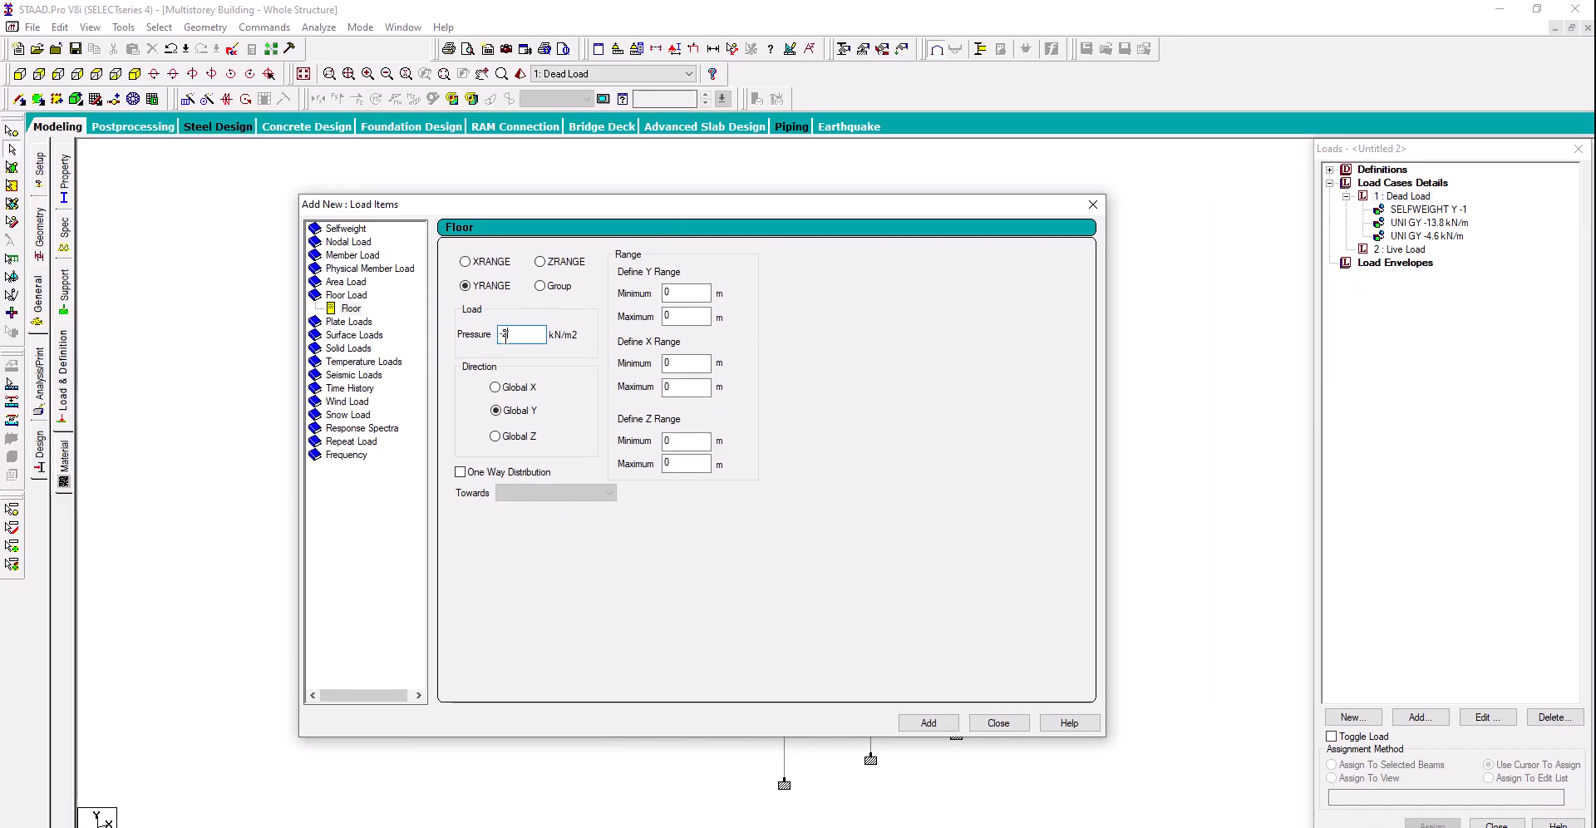
{"action": "type", "text": "2"}
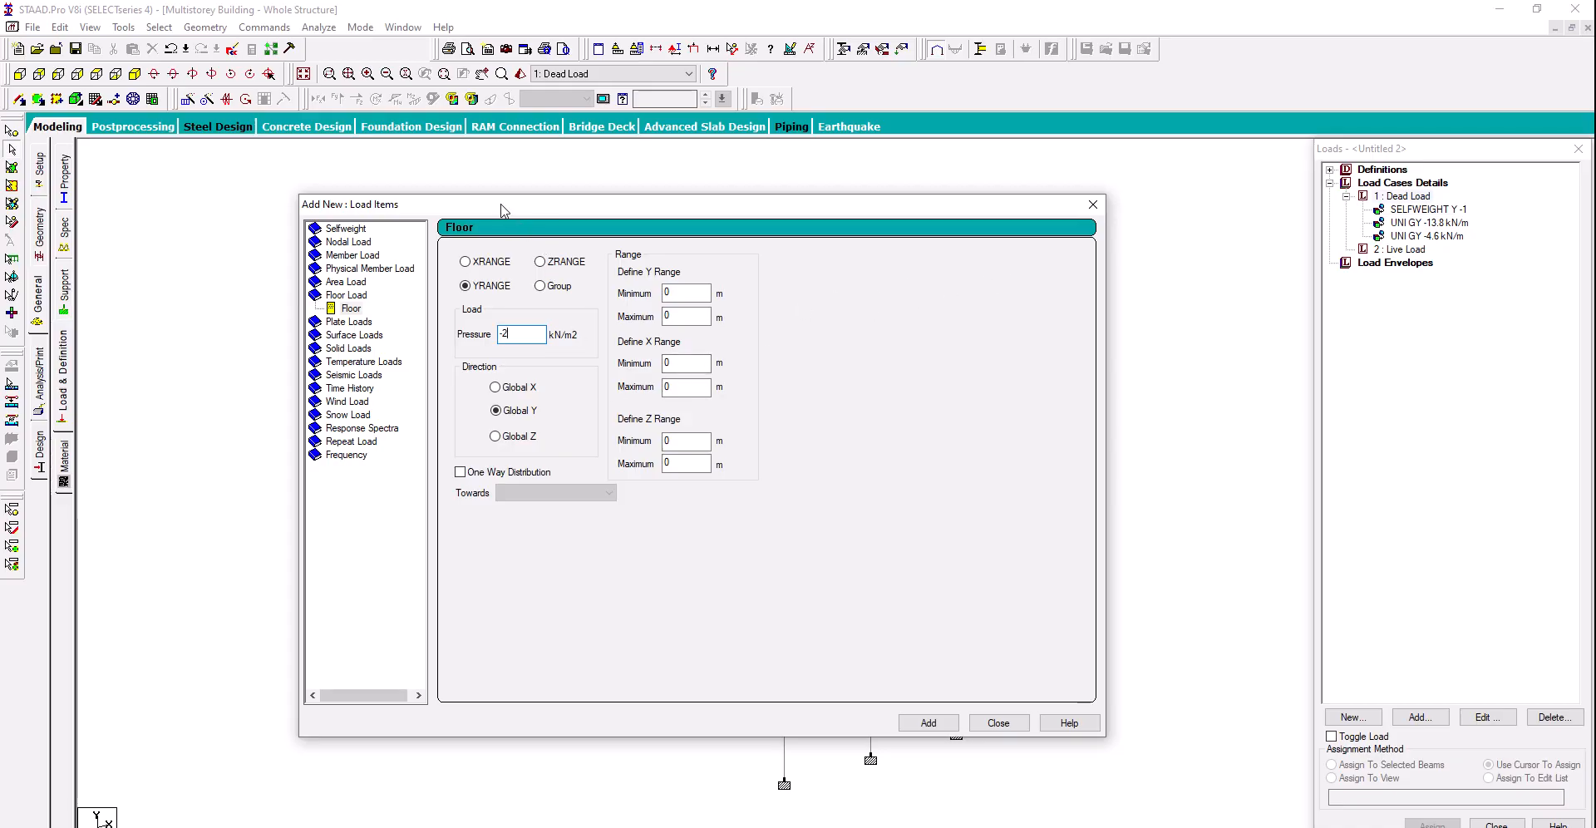
{"action": "left_click_drag", "start_coordinate": [504, 207], "coordinate": [434, 211]}
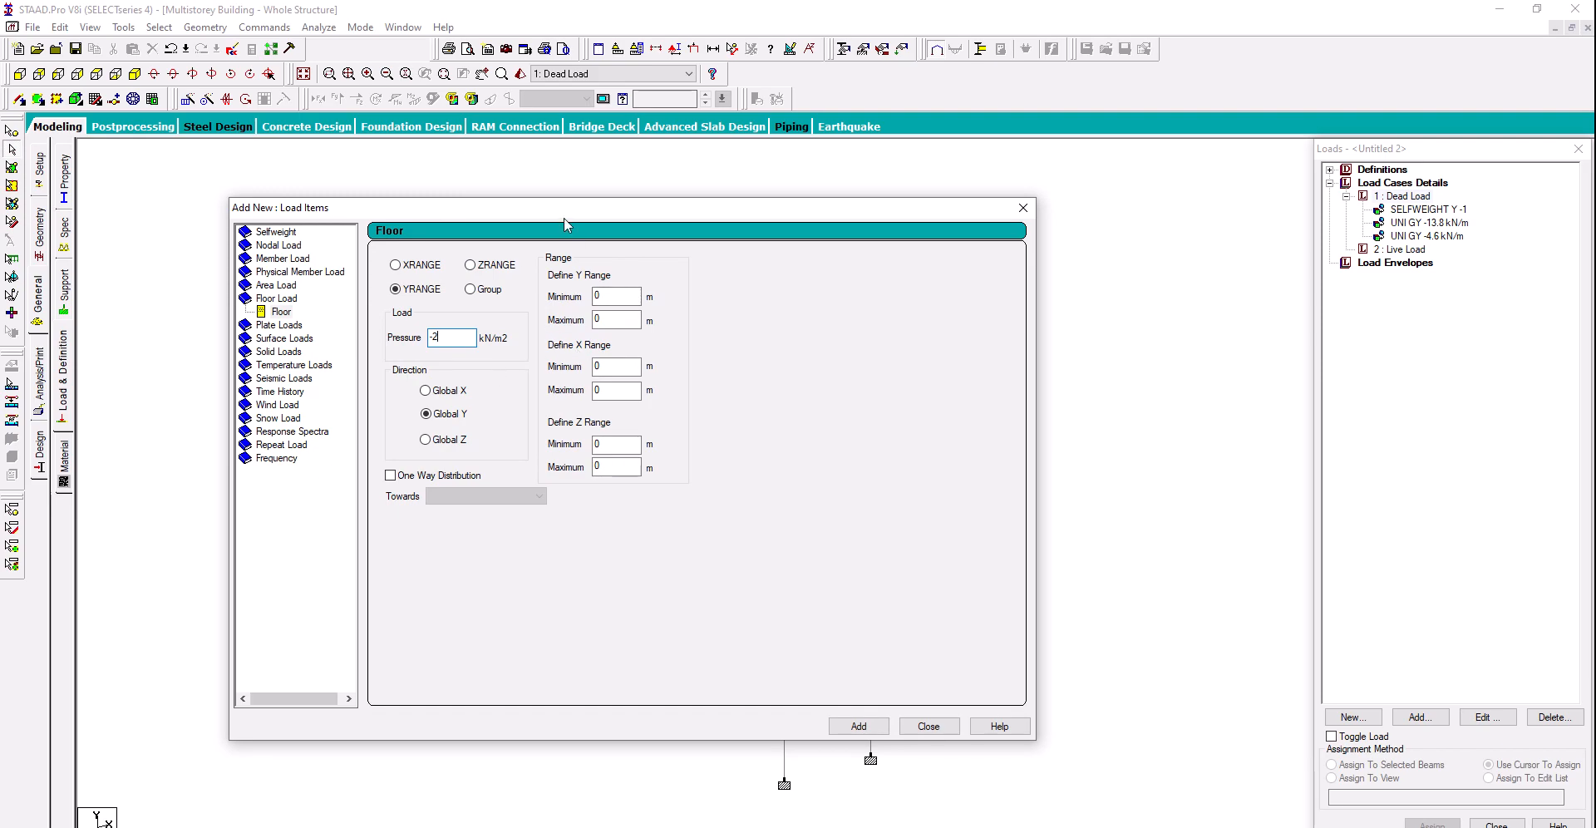
Check the coordinates of the origin support node, a roof corner node and the opposite first-level corner node to find the floor range limits
{"action": "left_click_drag", "start_coordinate": [564, 210], "coordinate": [1002, 357]}
{"action": "middle_click_drag", "start_coordinate": [538, 372], "coordinate": [177, 322]}
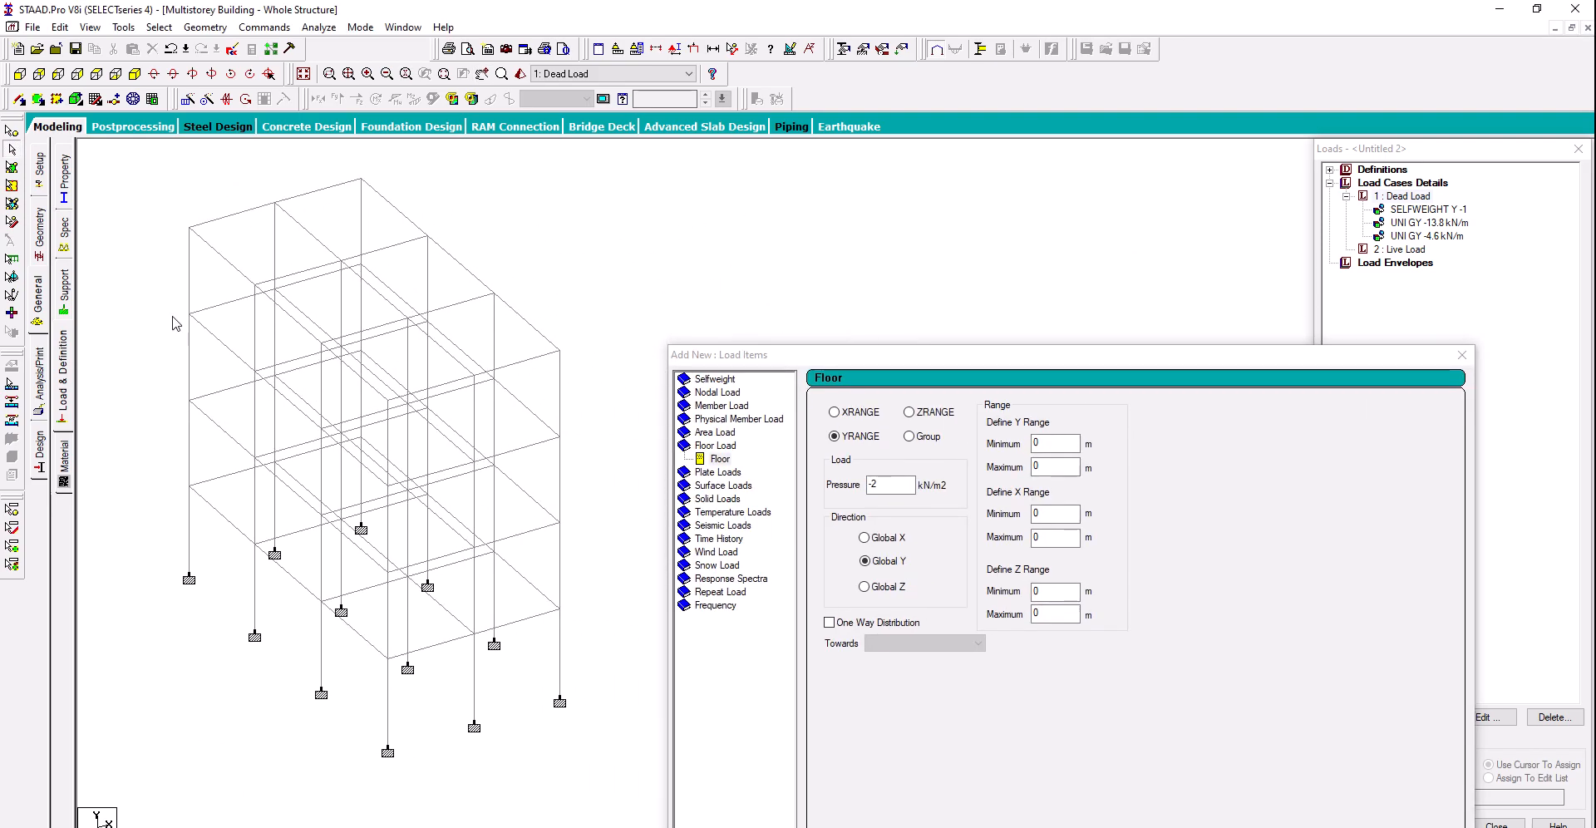
{"action": "left_click", "coordinate": [12, 130]}
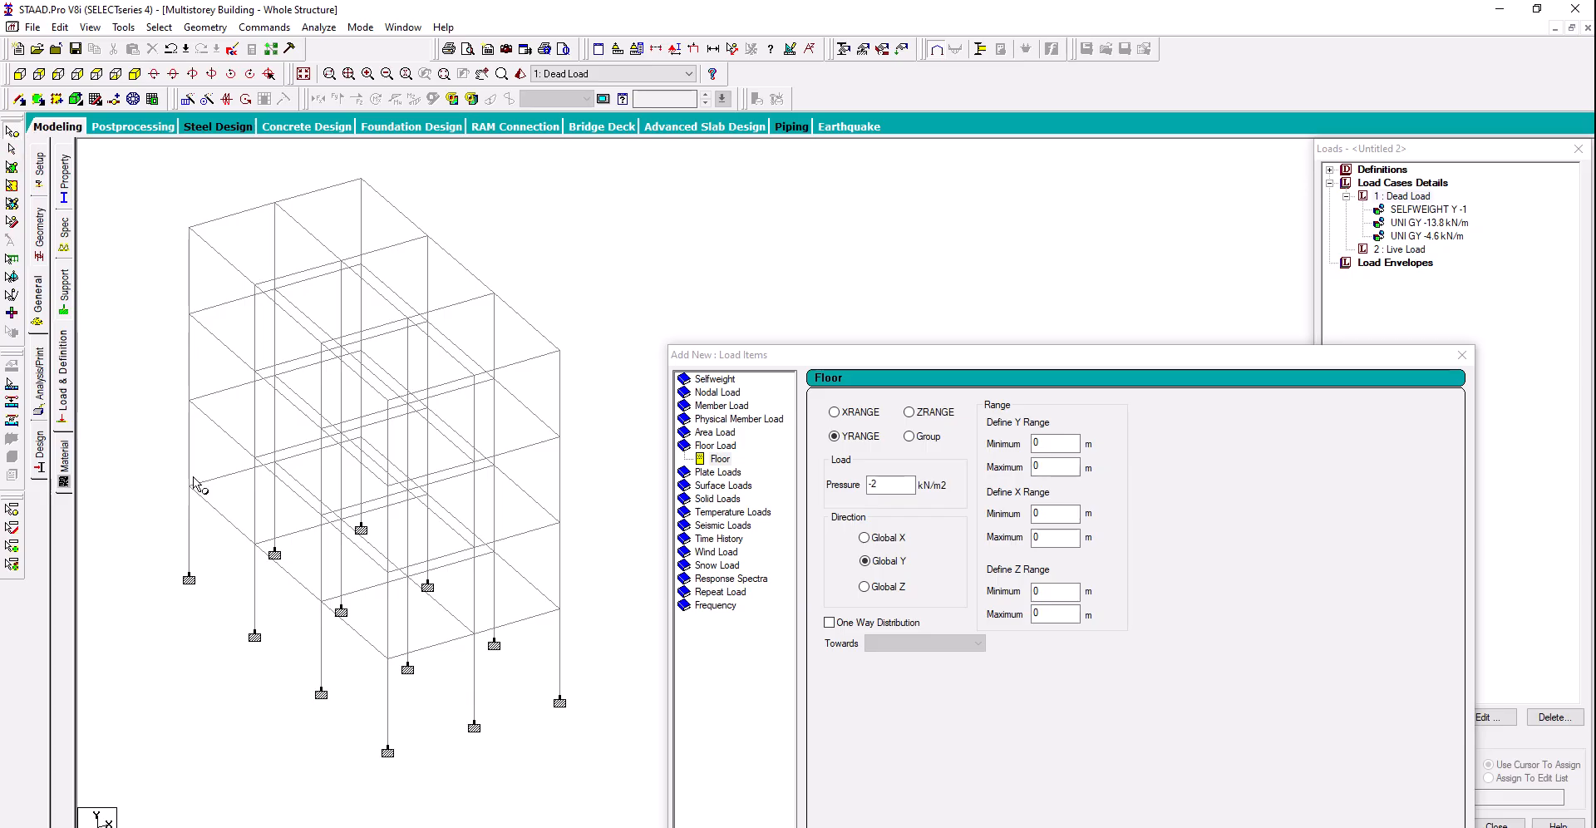
{"action": "double_click", "coordinate": [188, 575]}
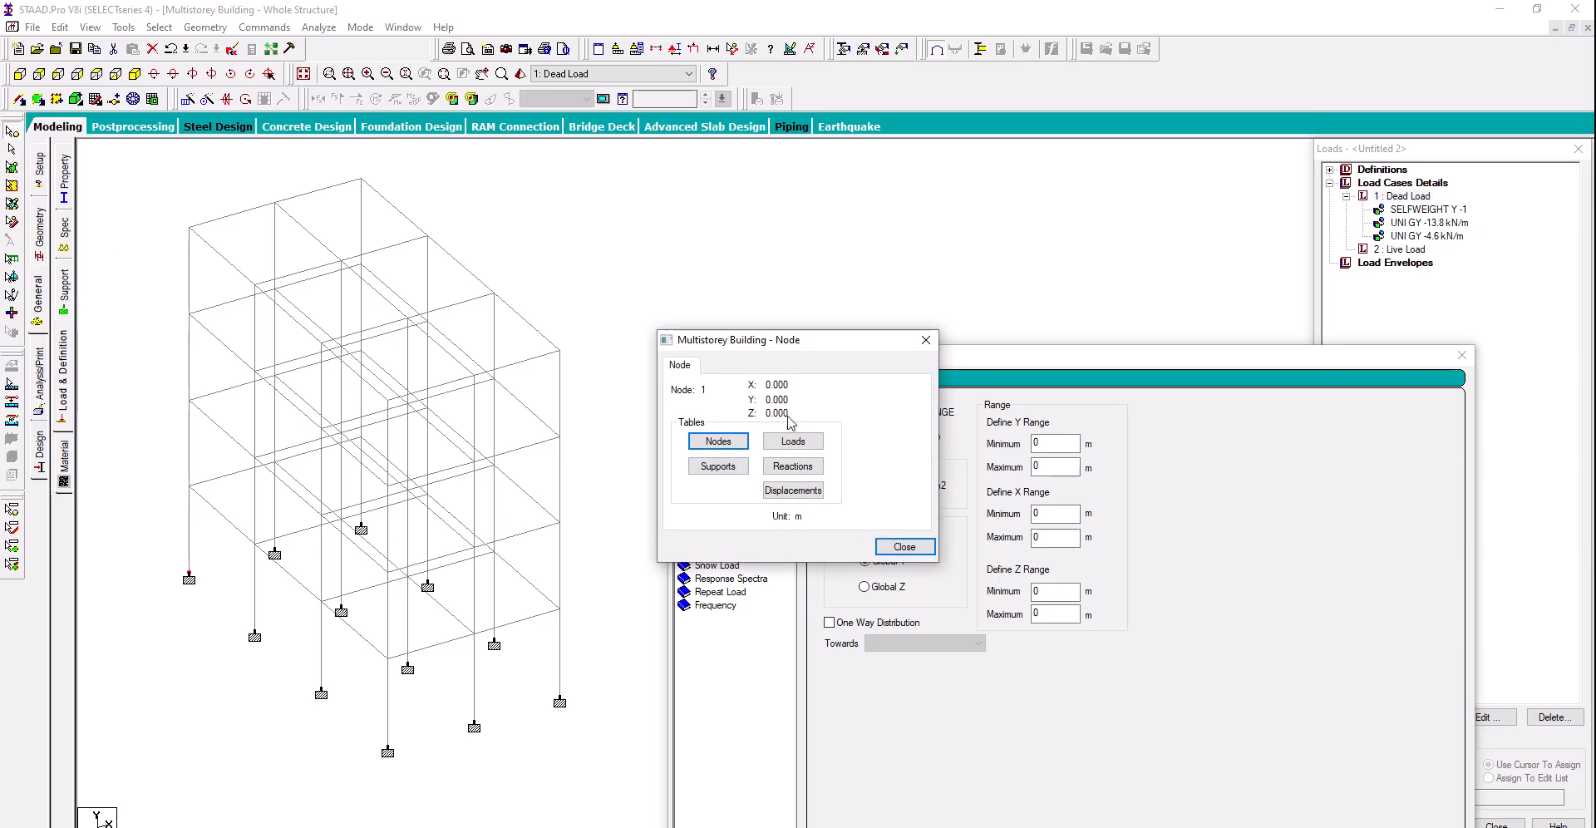
{"action": "left_click", "coordinate": [905, 549]}
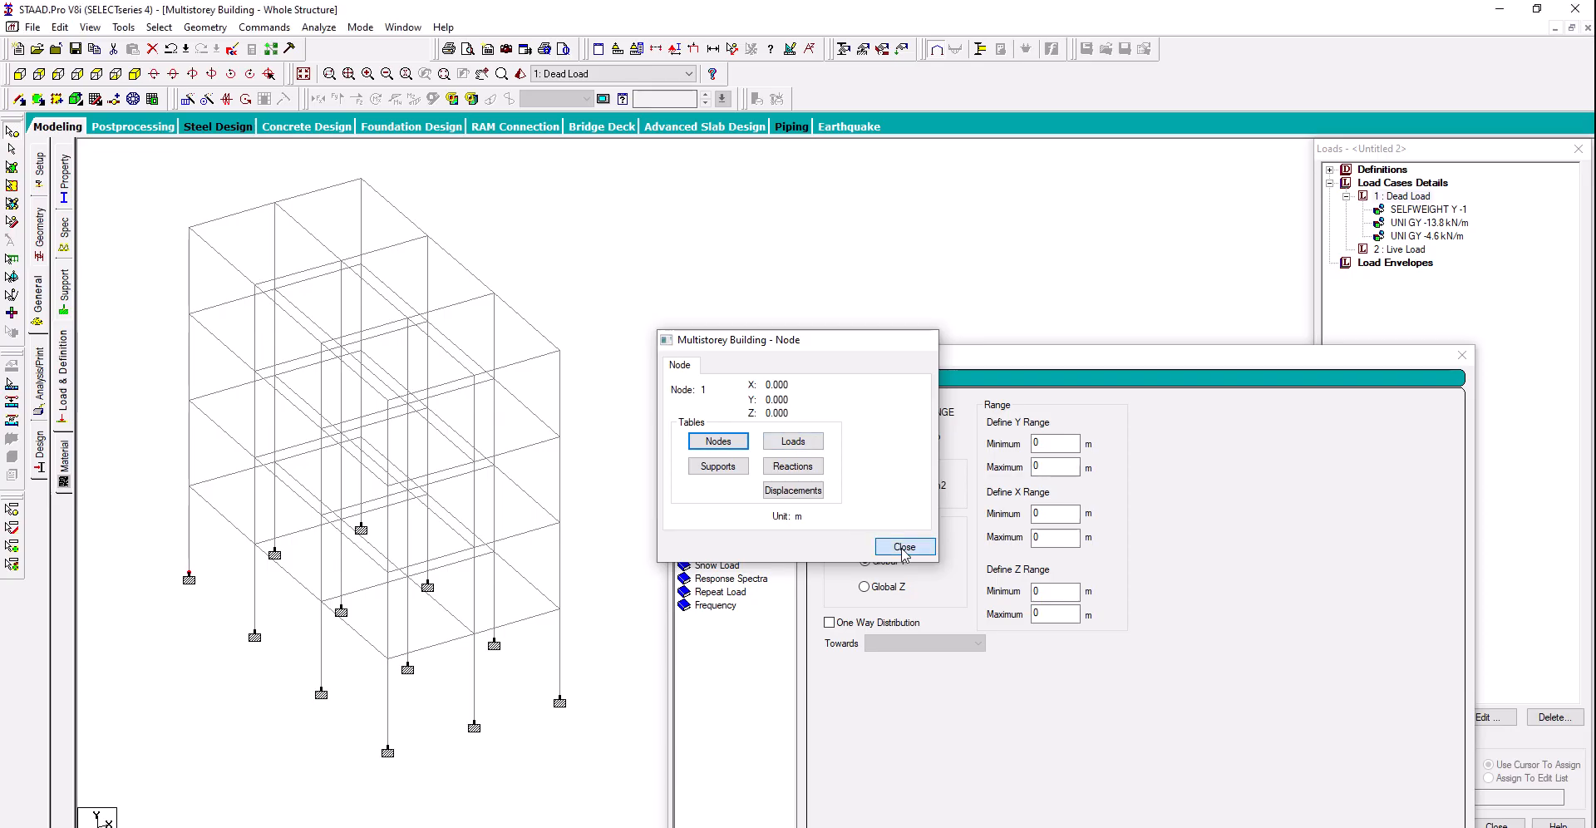
{"action": "double_click", "coordinate": [361, 179]}
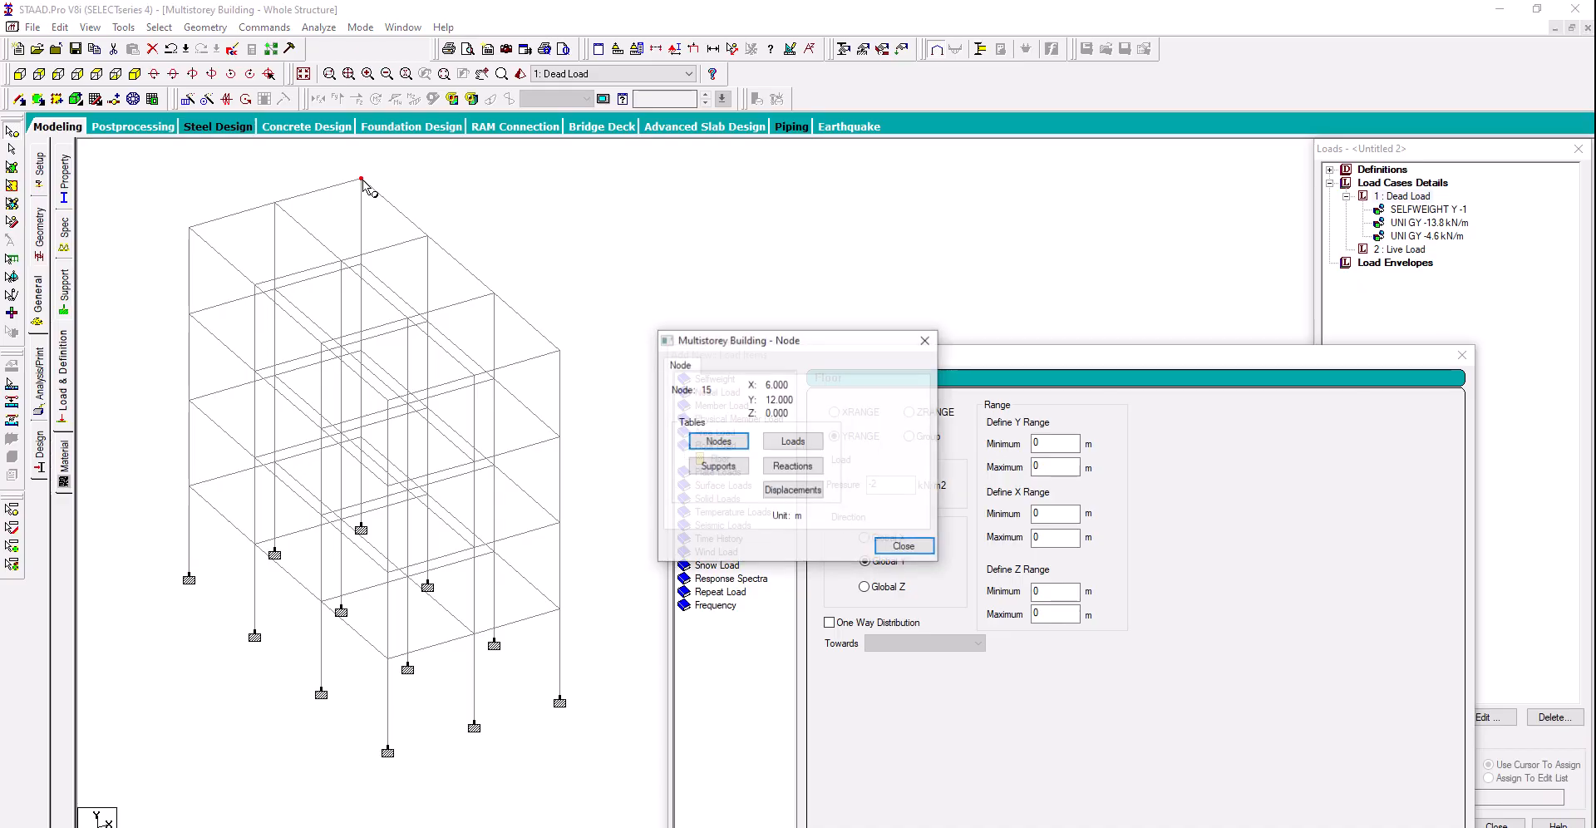
{"action": "left_click_drag", "start_coordinate": [789, 342], "coordinate": [547, 282]}
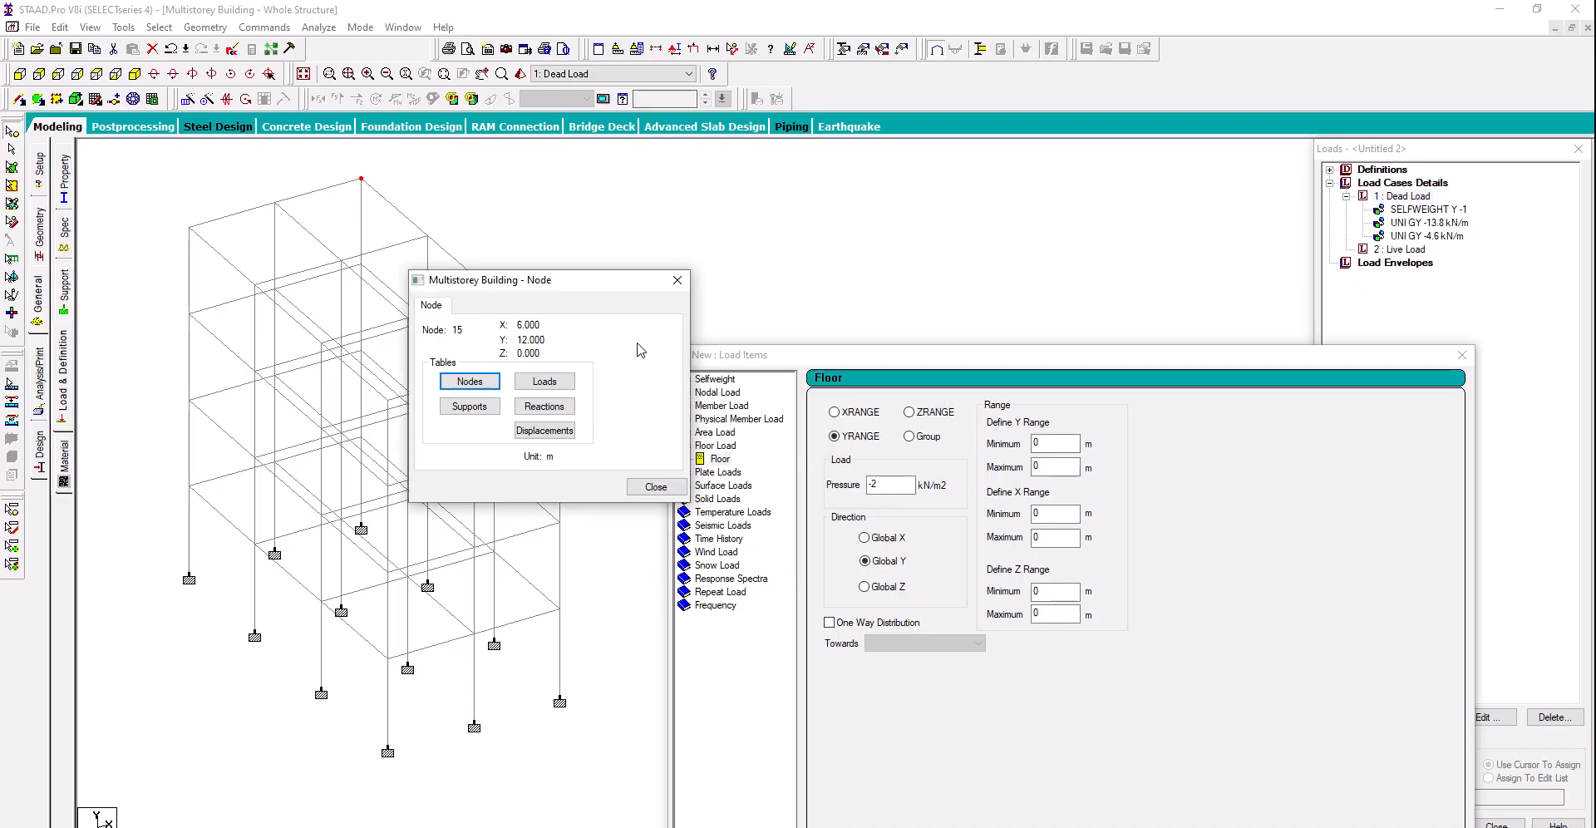
{"action": "left_click", "coordinate": [654, 488]}
{"action": "double_click", "coordinate": [561, 610]}
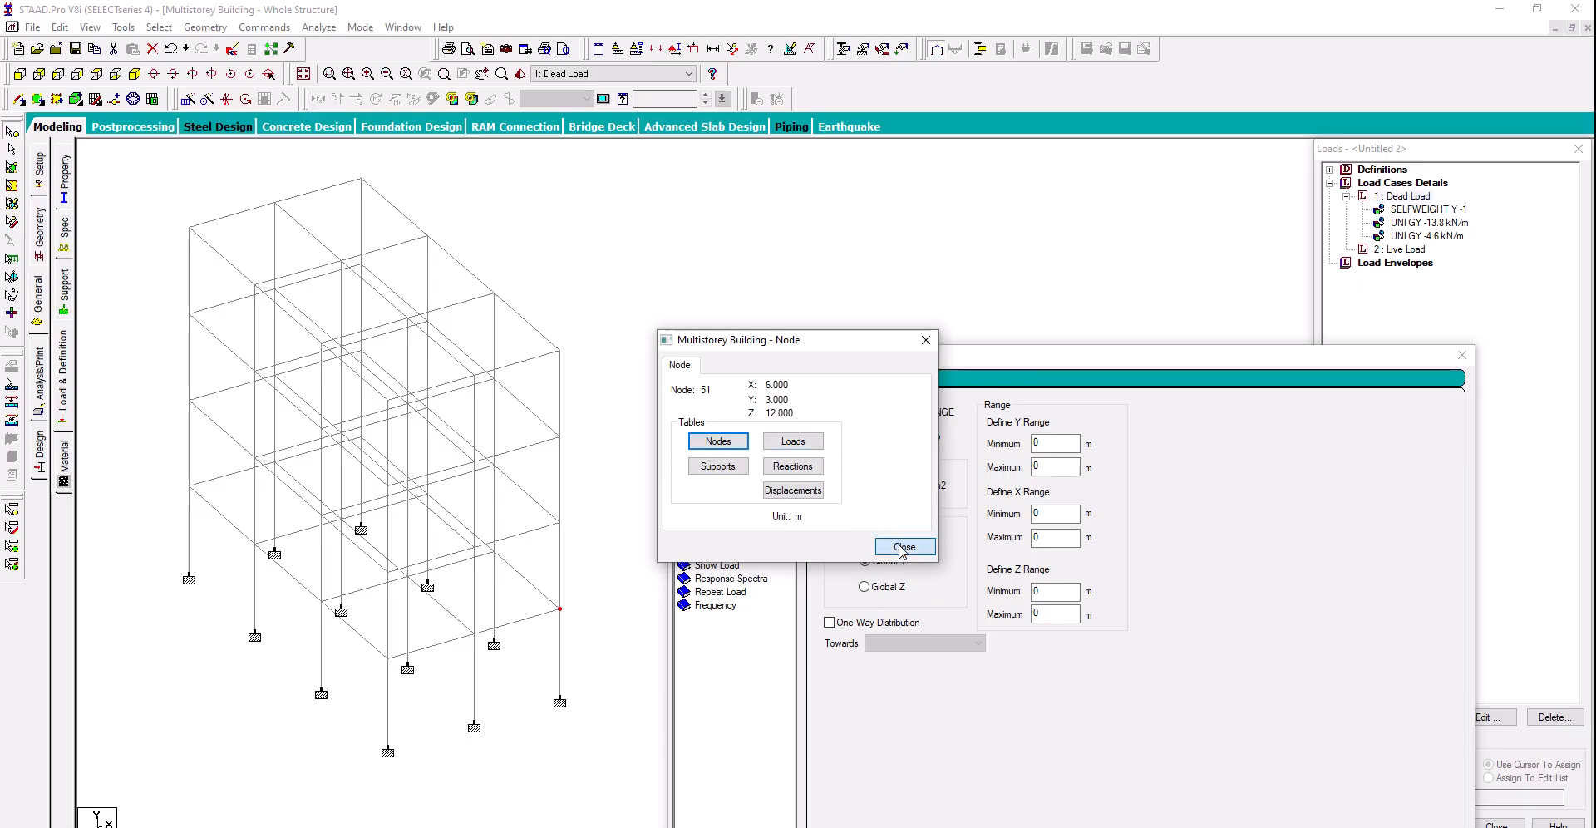
{"action": "left_click", "coordinate": [899, 546]}
Set the floor load range to Y 0–12 m, X 0–12 m and Z 0–6 m, and add it to the Dead Load case
{"action": "double_click", "coordinate": [1054, 443]}
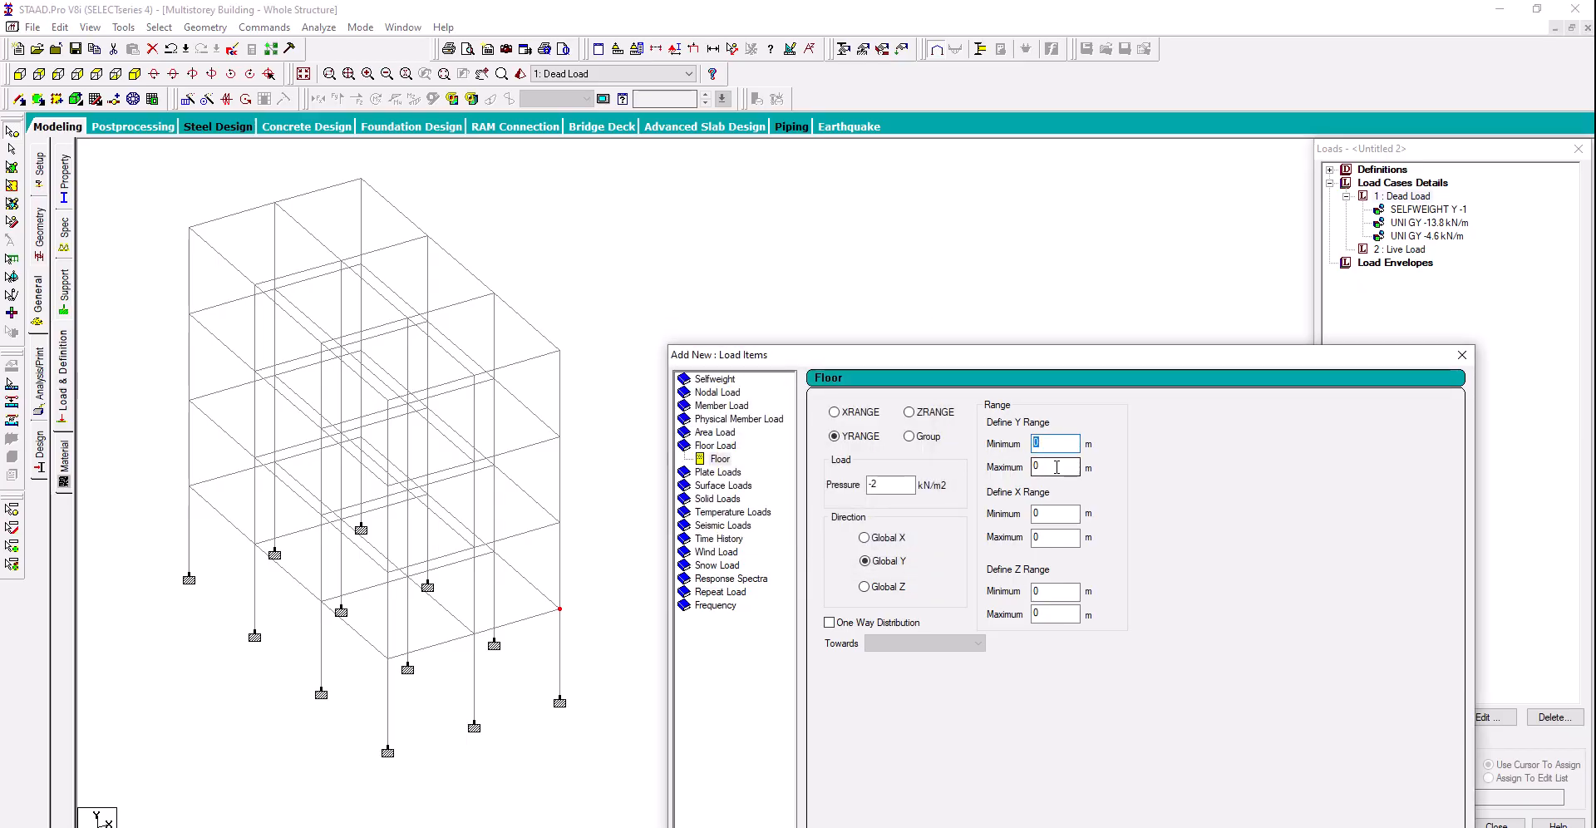
{"action": "double_click", "coordinate": [1056, 467]}
{"action": "type", "text": "12"}
{"action": "left_click", "coordinate": [1048, 538]}
{"action": "key", "text": "BackSpace"}
{"action": "type", "text": "12"}
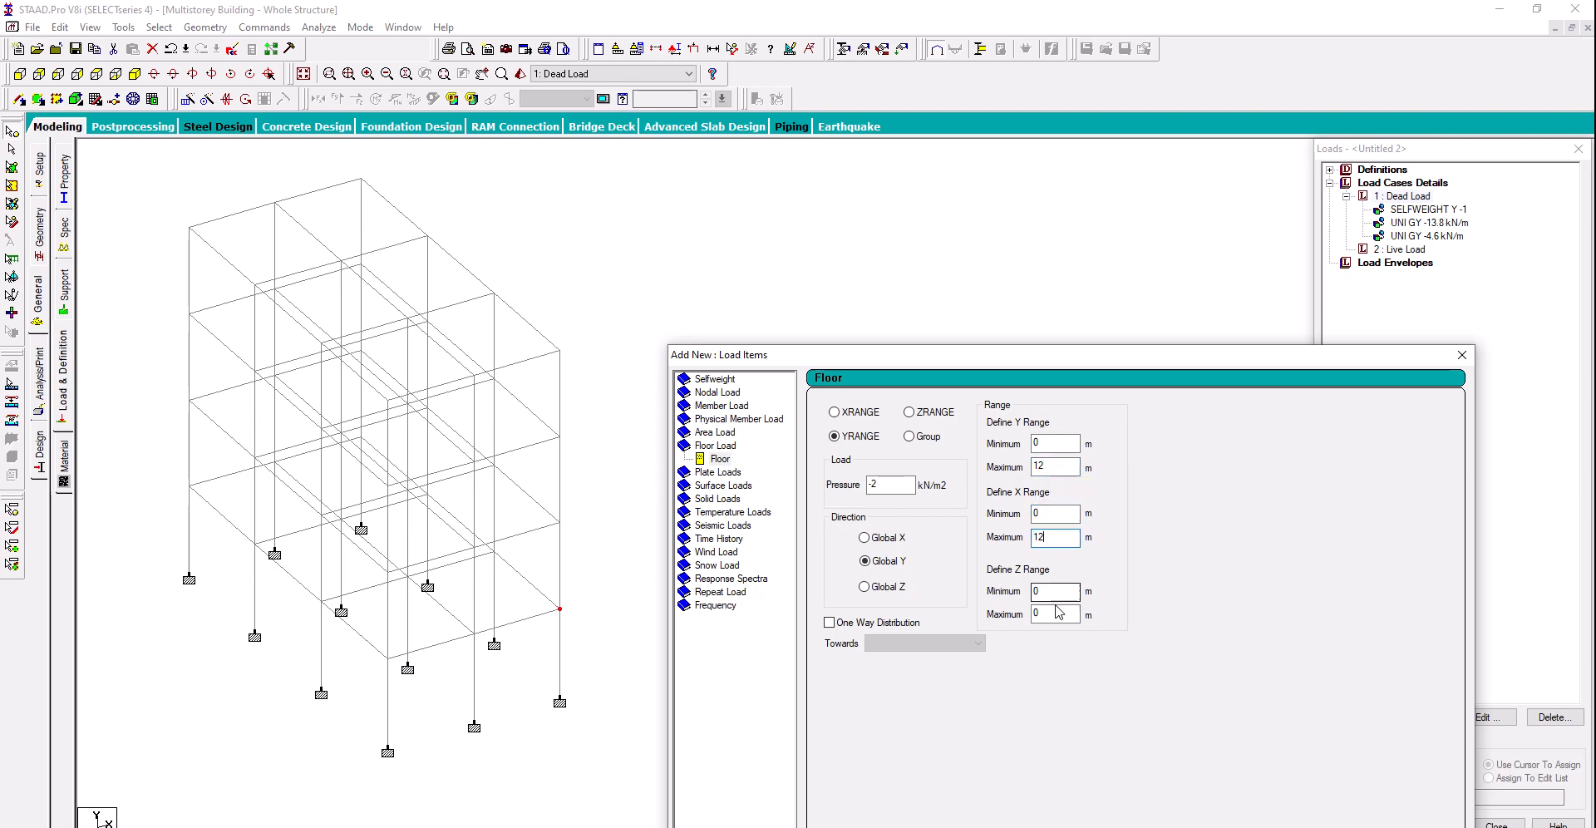
{"action": "double_click", "coordinate": [1031, 613]}
{"action": "left_click_drag", "start_coordinate": [1094, 358], "coordinate": [1053, 197]}
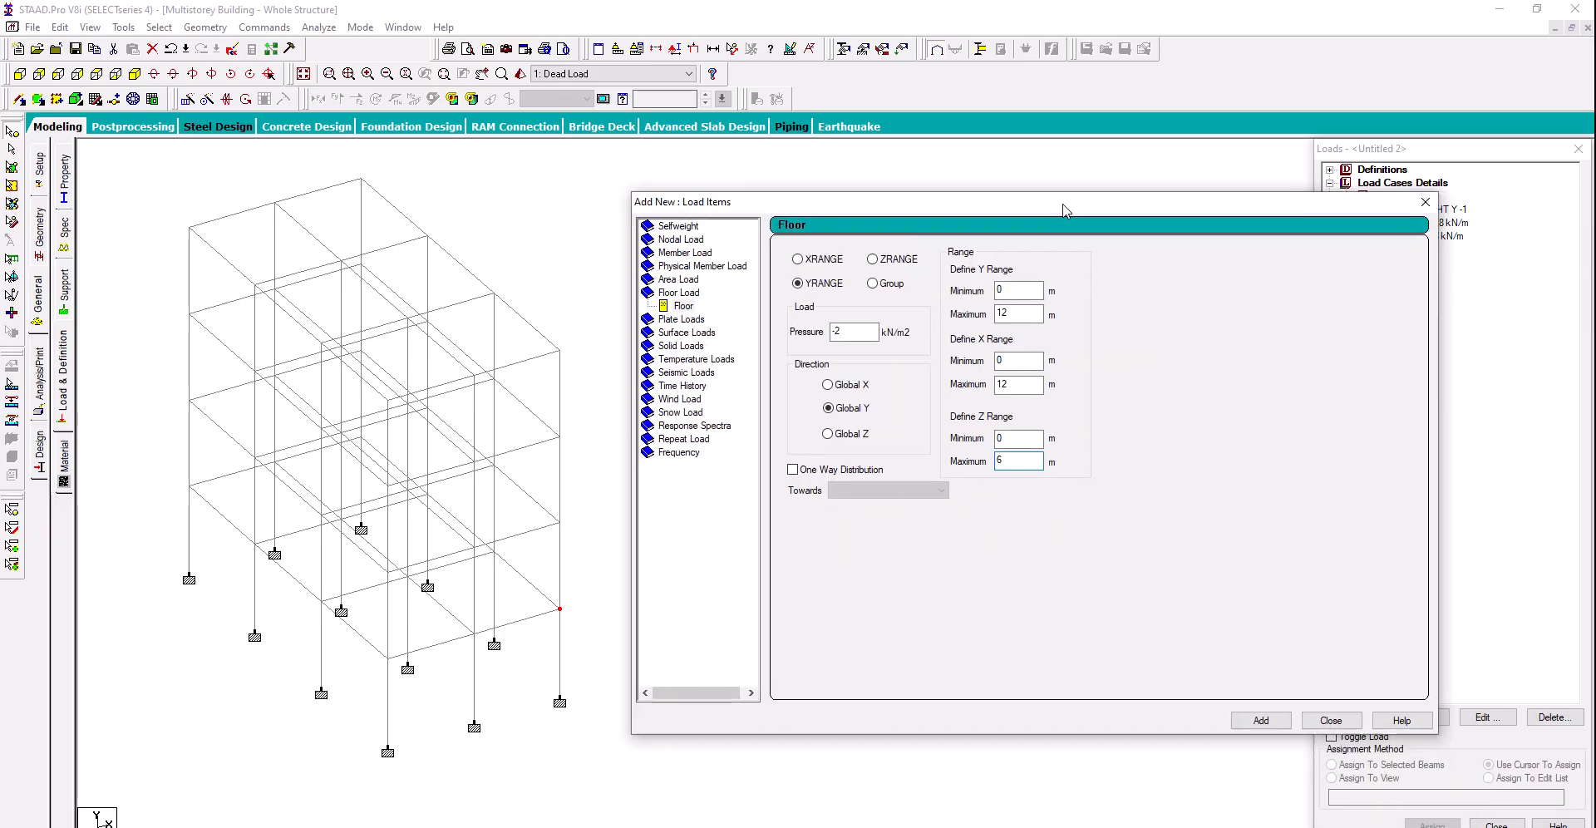
{"action": "left_click", "coordinate": [1256, 713]}
{"action": "left_click", "coordinate": [1328, 714]}
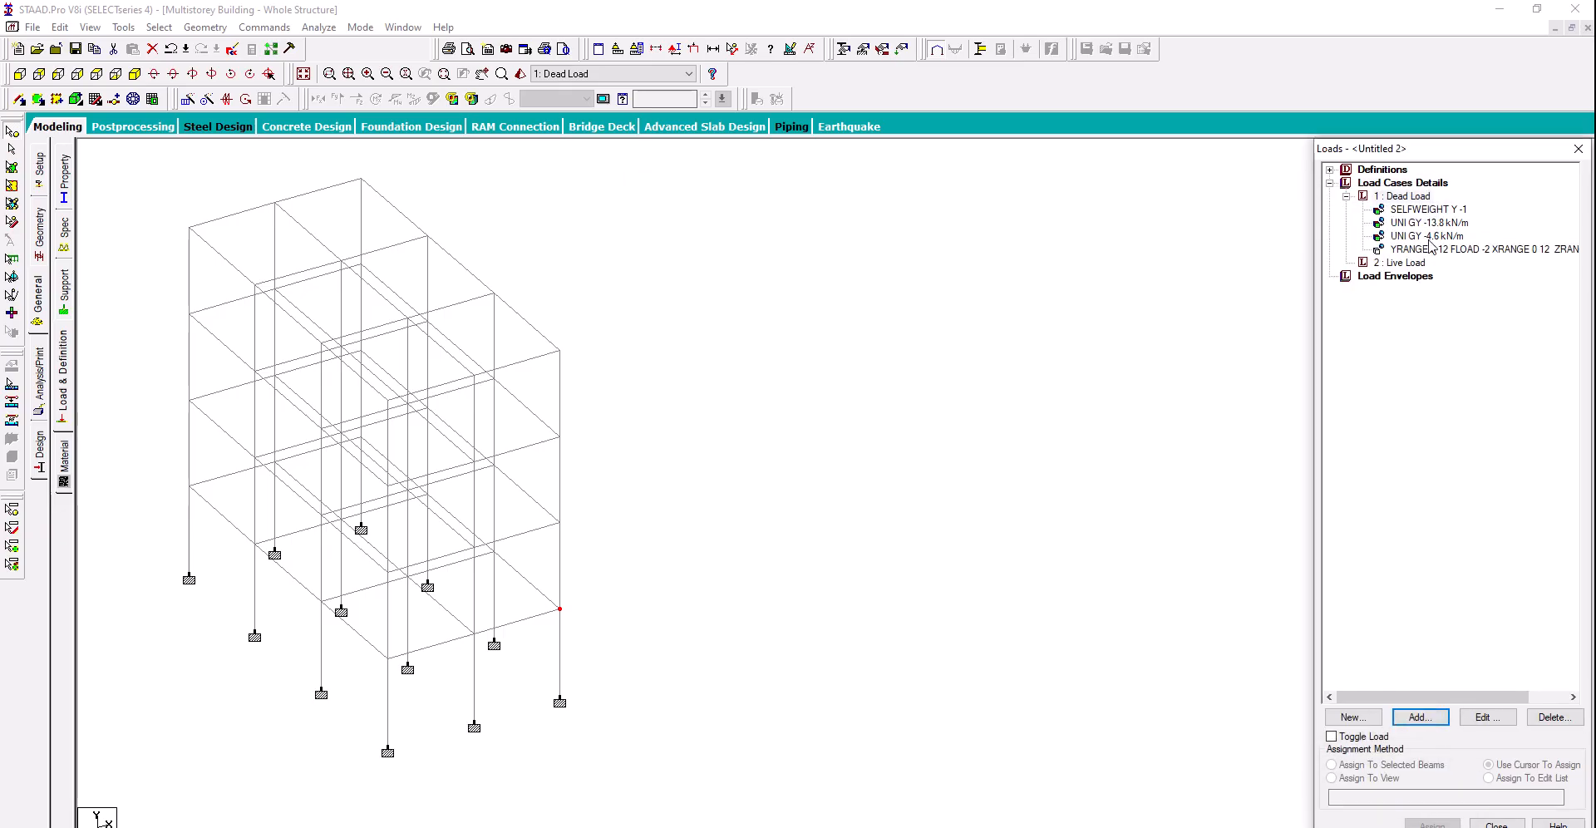
Display the floor load and correct its range to an X maximum of 6 m and a Z maximum of 12 m
{"action": "left_click", "coordinate": [1429, 247]}
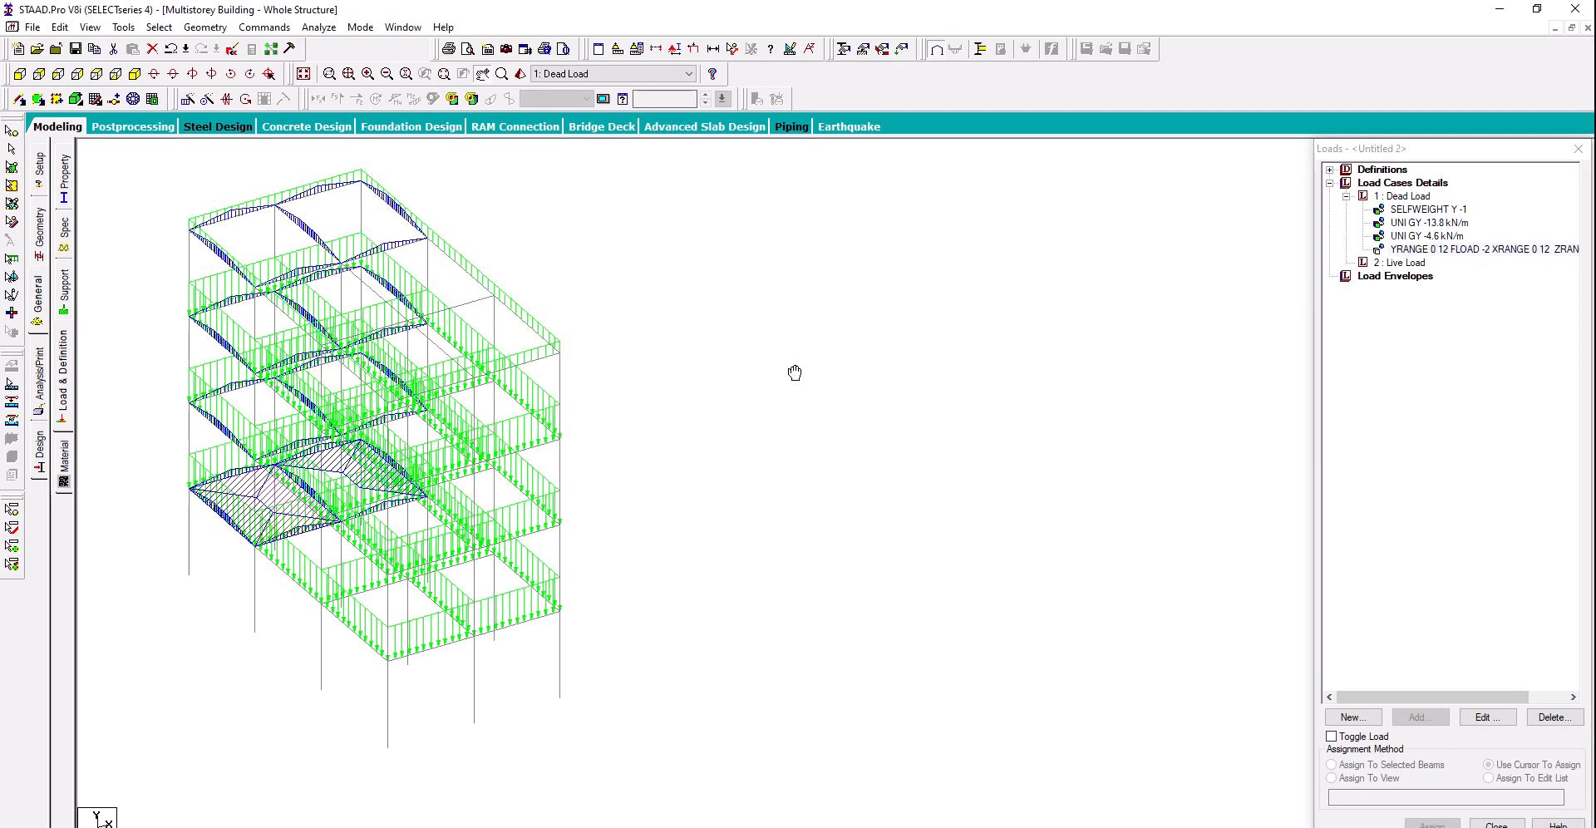
{"action": "double_click", "coordinate": [1413, 249]}
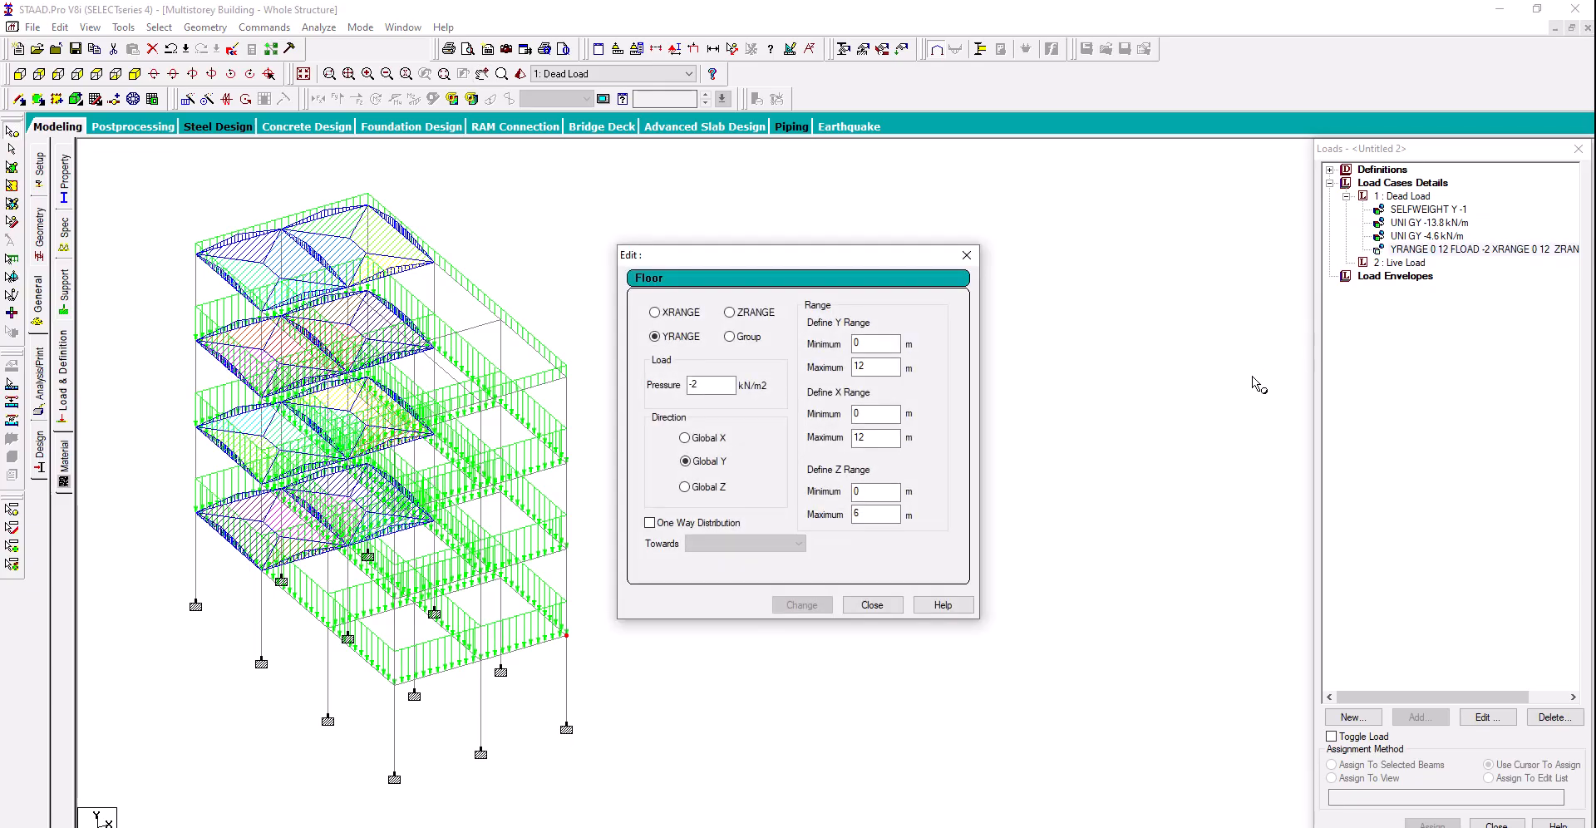
{"action": "left_click_drag", "start_coordinate": [886, 439], "coordinate": [832, 447]}
{"action": "type", "text": "6"}
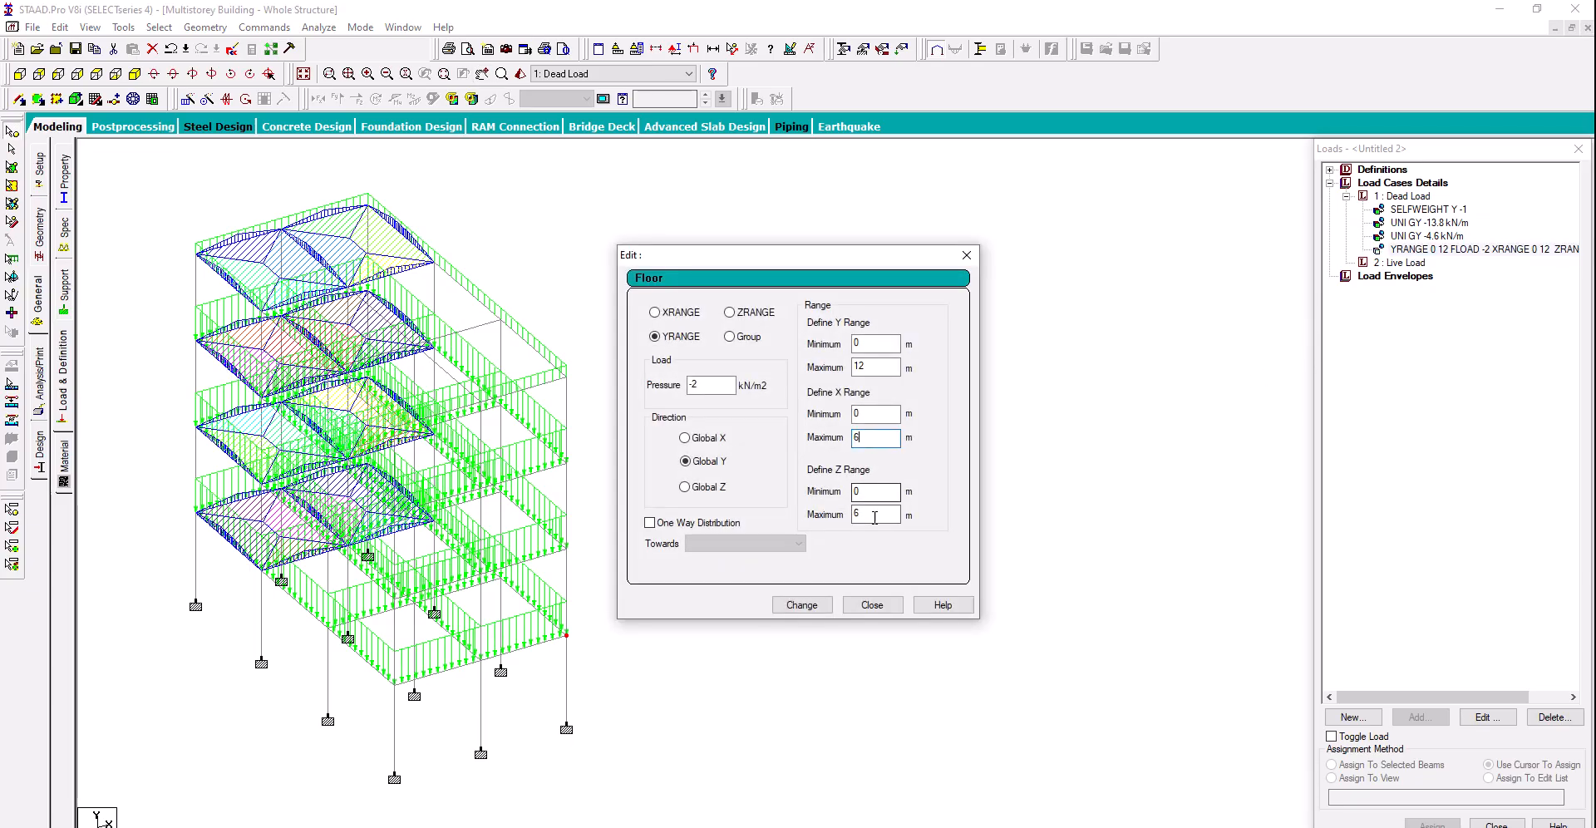
{"action": "left_click_drag", "start_coordinate": [886, 514], "coordinate": [825, 515]}
{"action": "type", "text": "12"}
{"action": "left_click", "coordinate": [823, 604]}
{"action": "left_click", "coordinate": [871, 605]}
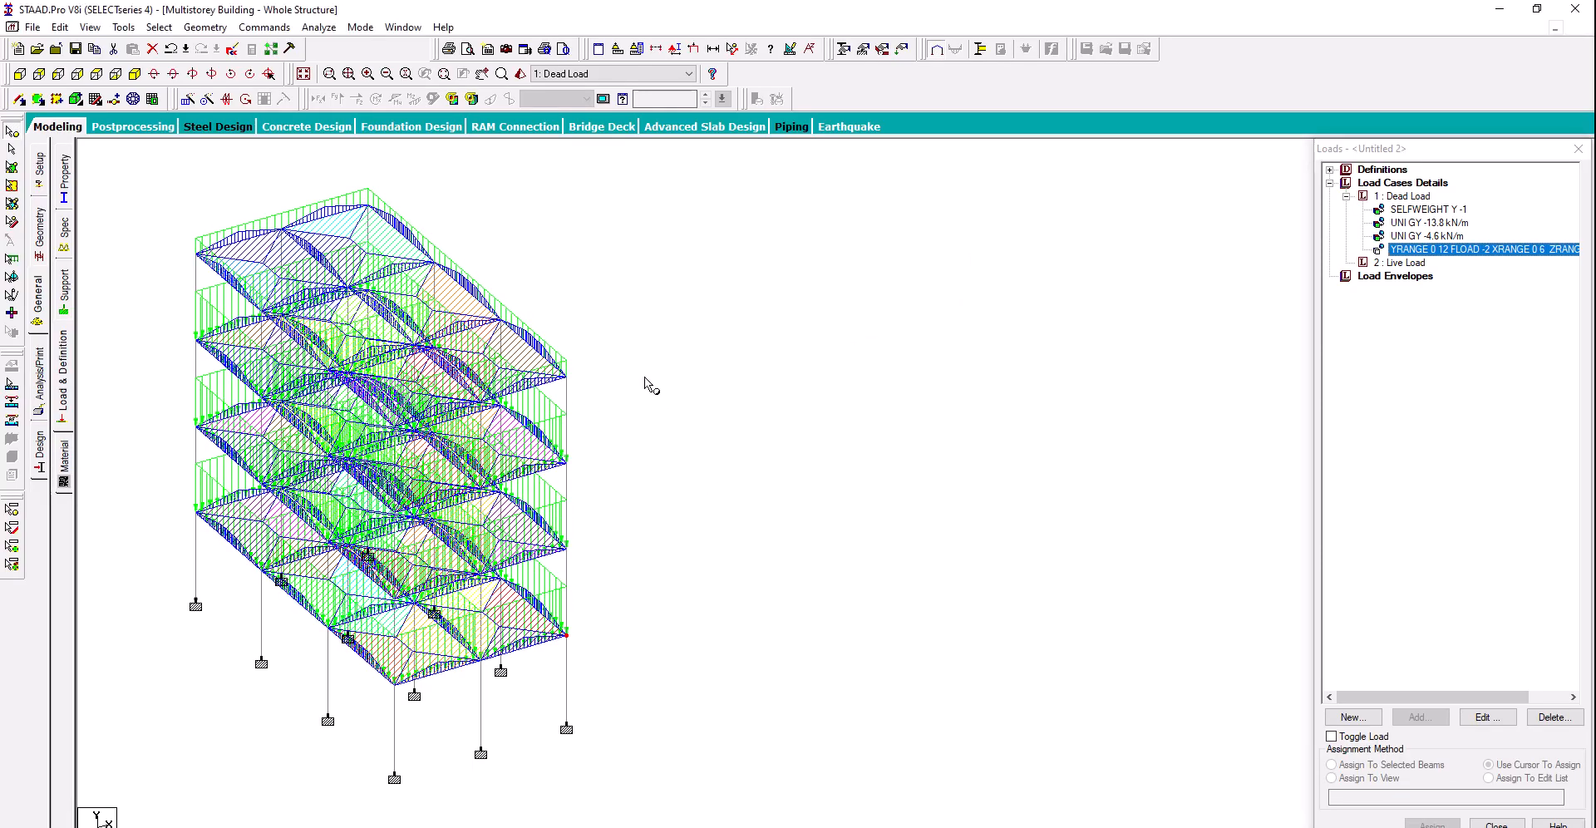
{"action": "middle_click_drag", "start_coordinate": [649, 387], "coordinate": [745, 395]}
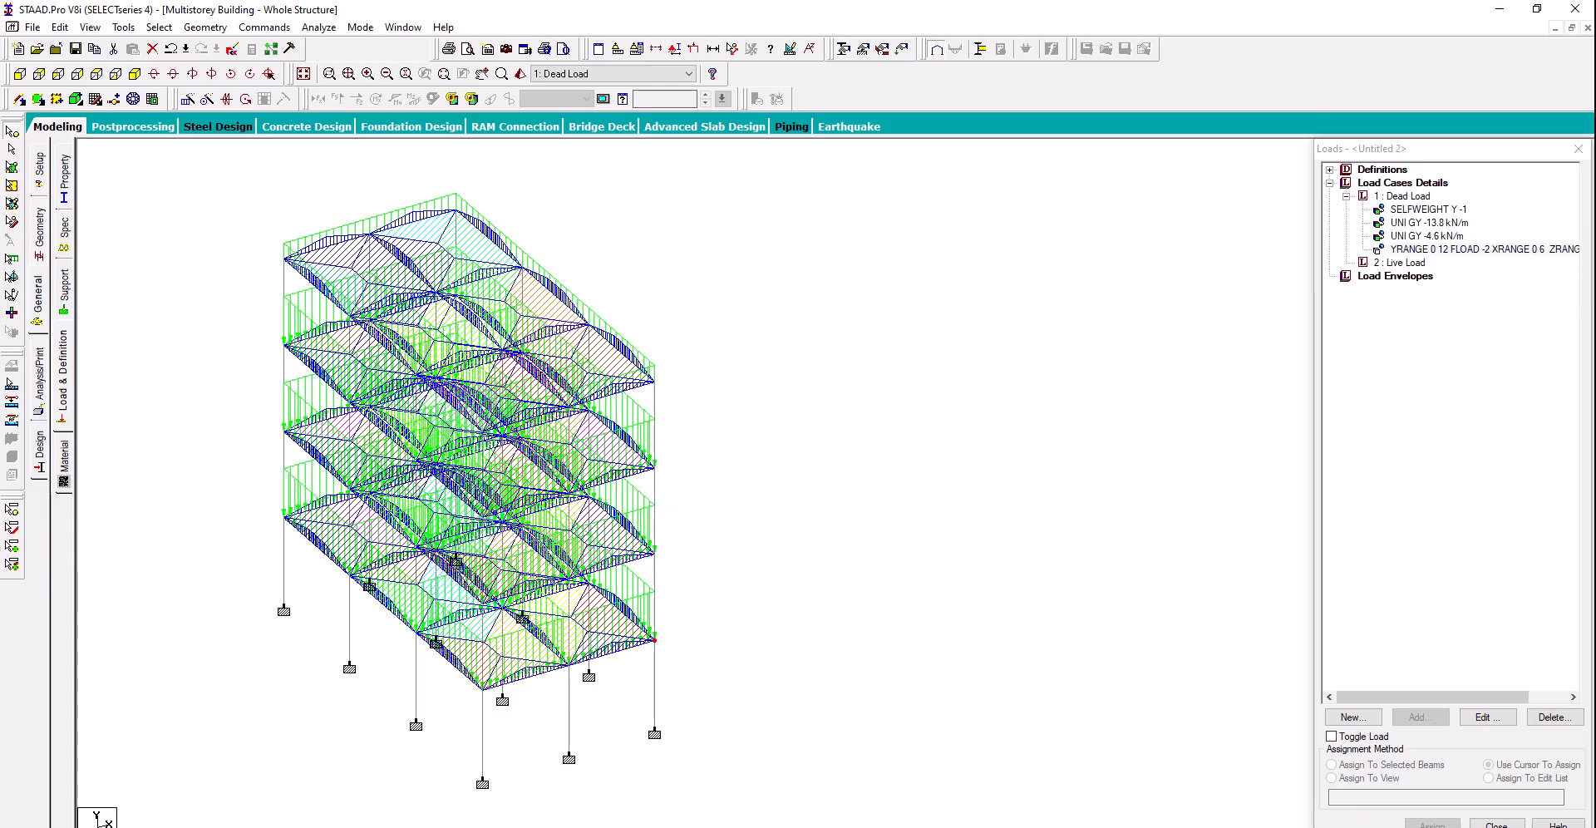
Switch to Calculator and compute the slab load as 0.15 × 25, then return to the STAAD.Pro model
{"action": "key", "text": "alt+Tab"}
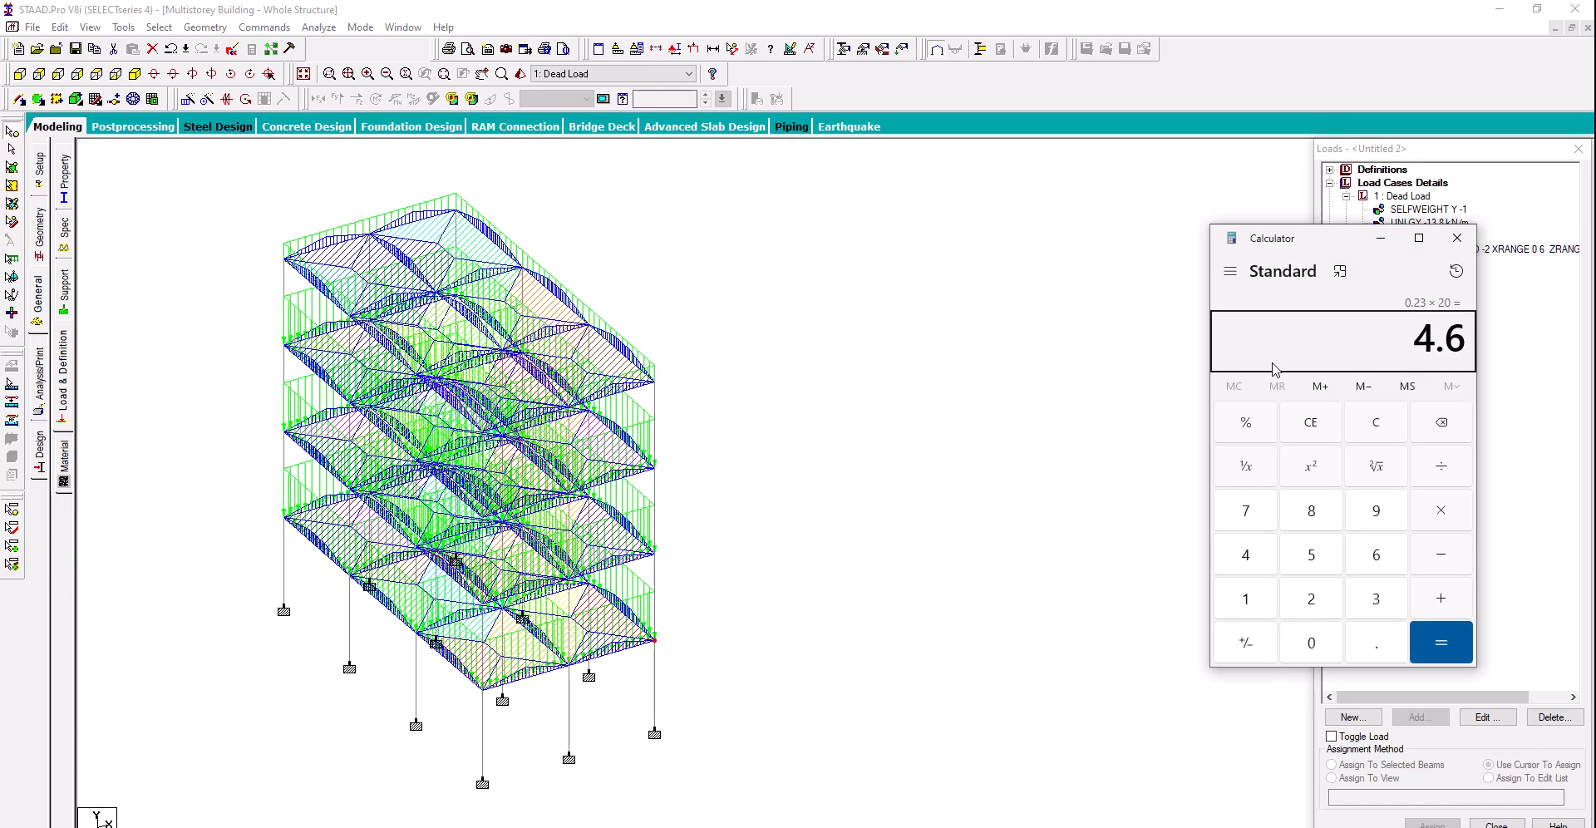
{"action": "key", "text": "Escape"}
{"action": "type", "text": ".15"}
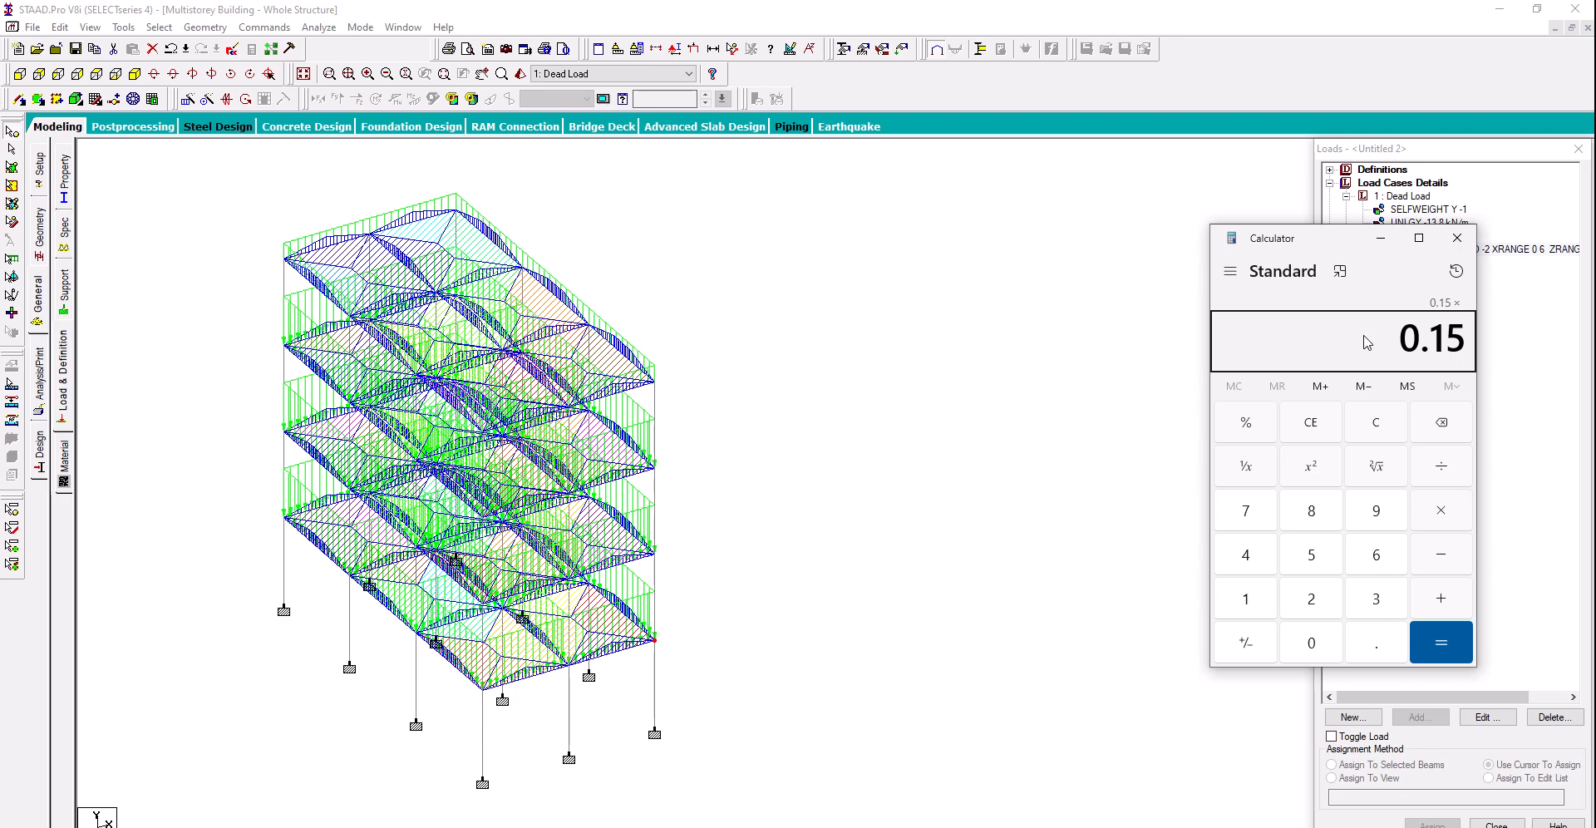
{"action": "type", "text": "25"}
{"action": "key", "text": "Return"}
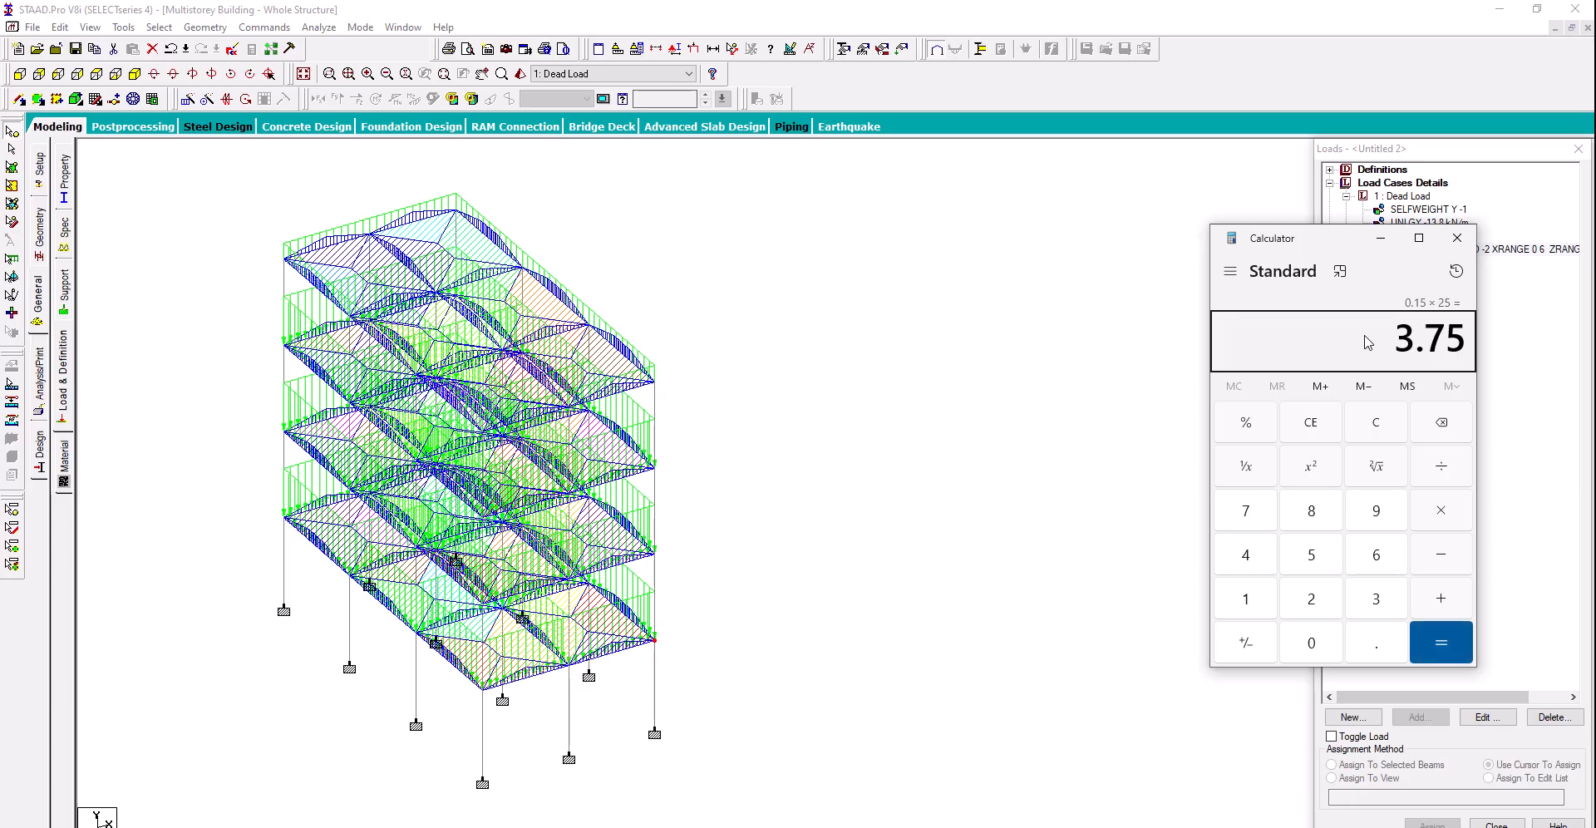
{"action": "left_click", "coordinate": [1457, 239]}
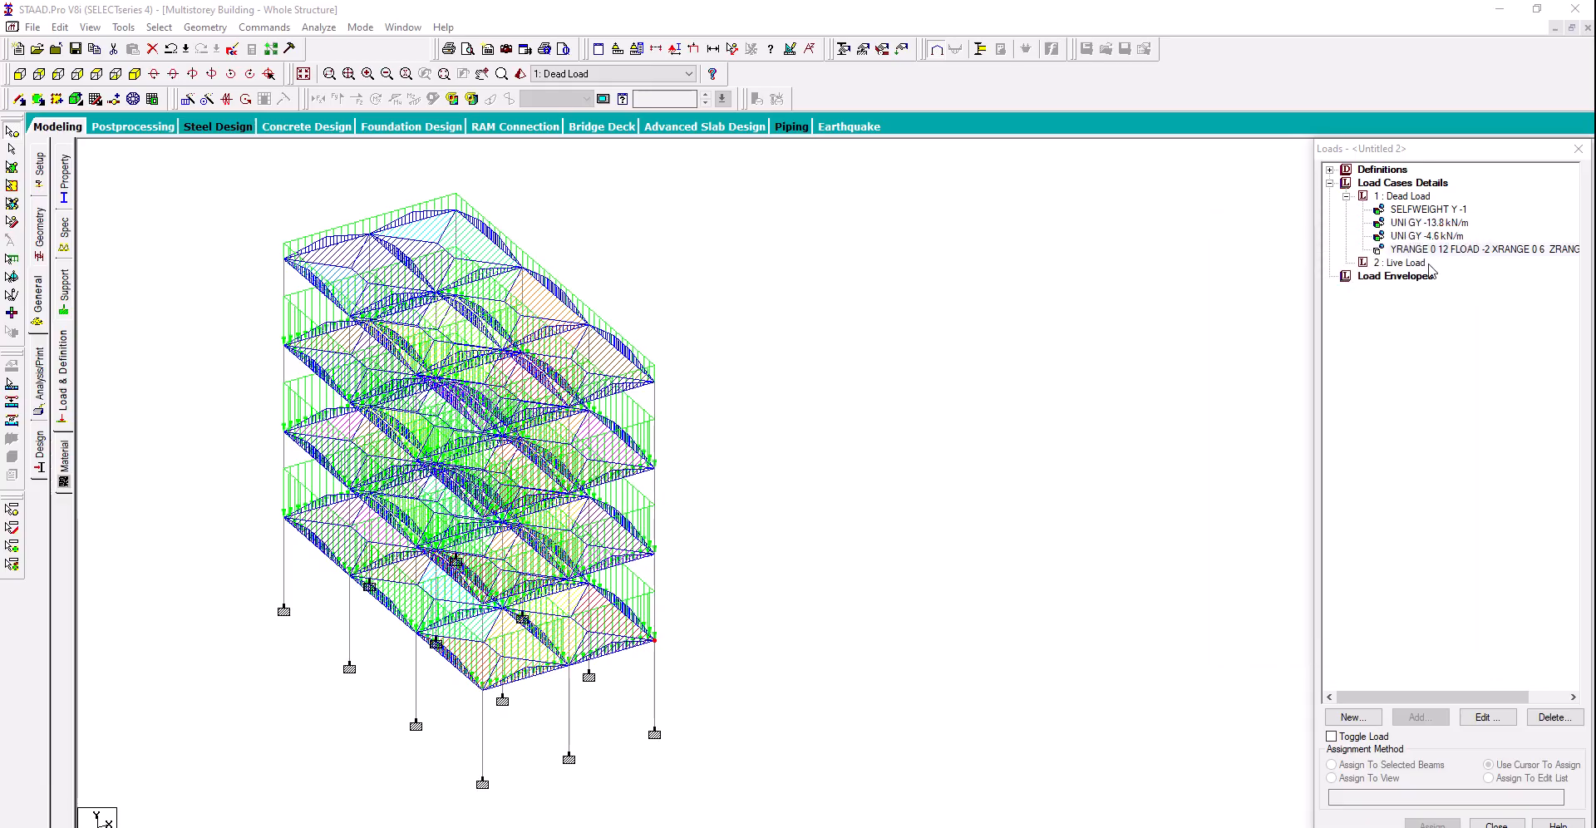
Change the pressure of the Dead Load case's floor load to -4.75 kN/m2
{"action": "double_click", "coordinate": [1430, 249]}
{"action": "double_click", "coordinate": [695, 384]}
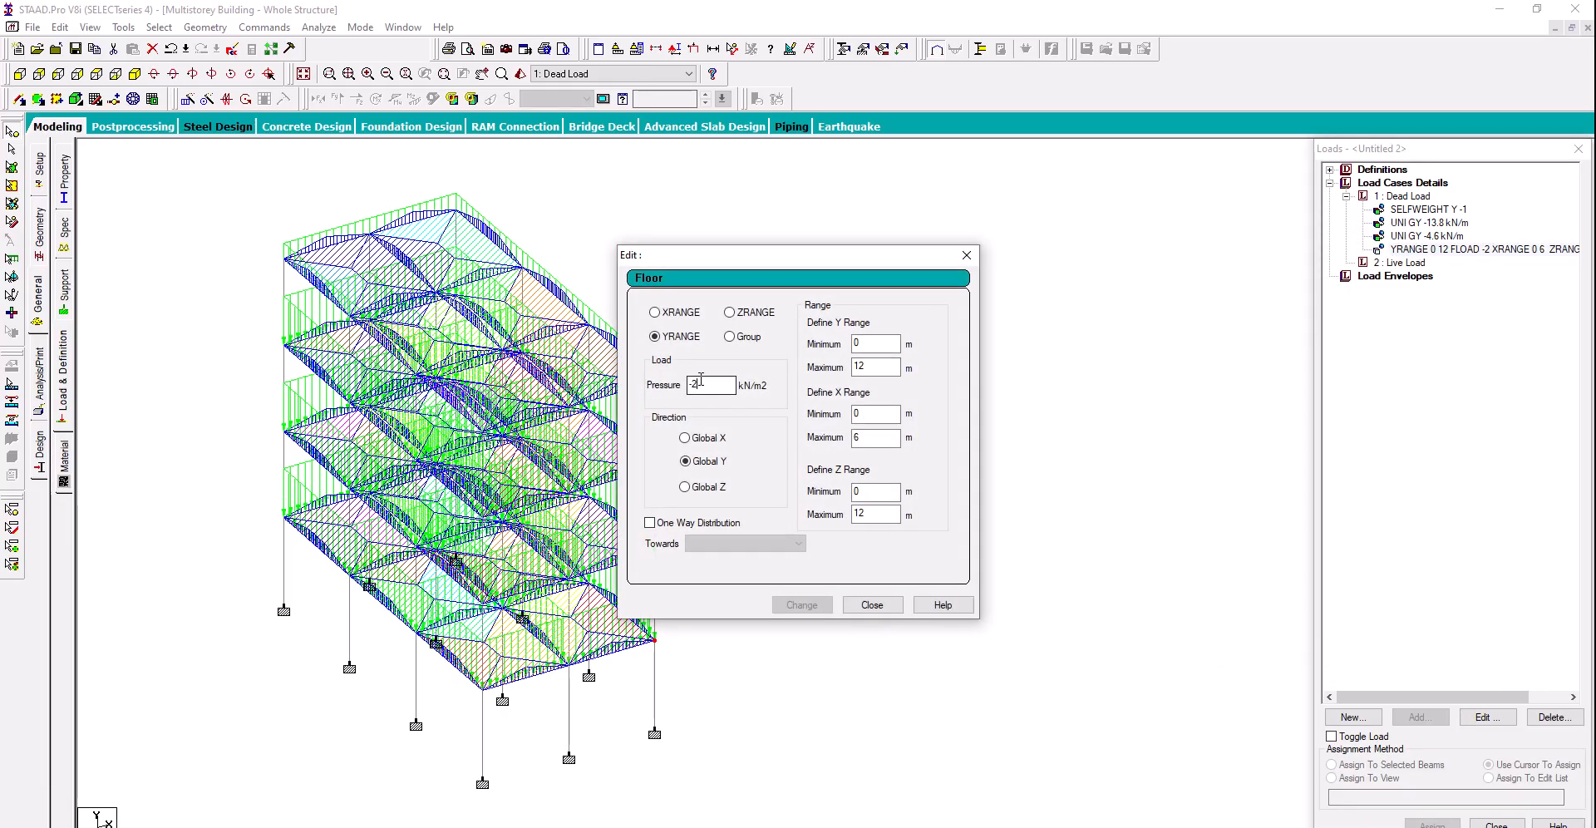
{"action": "type", "text": "3."}
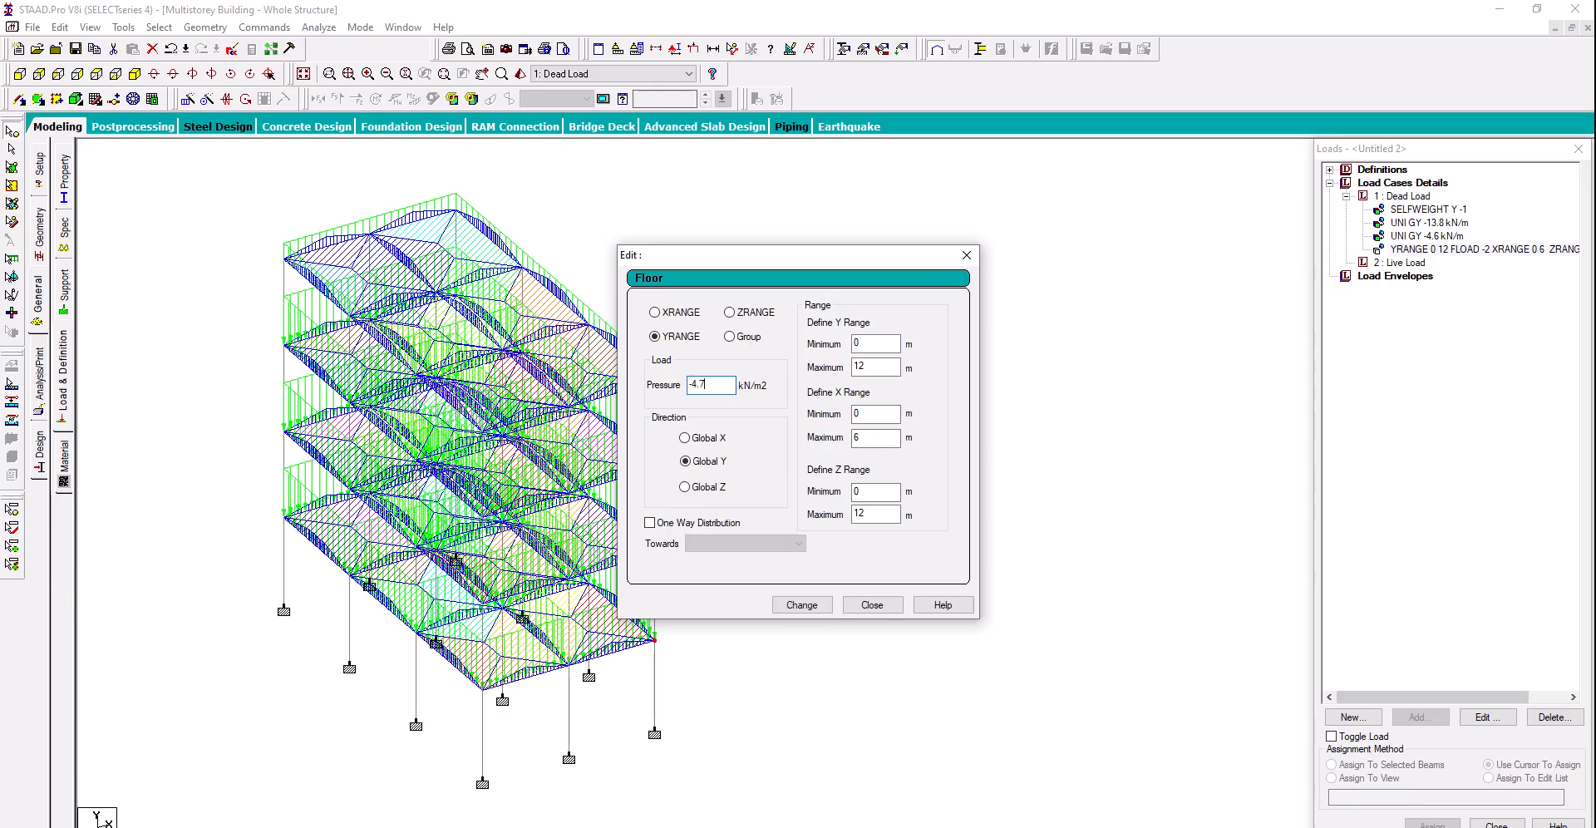
{"action": "left_click", "coordinate": [800, 606]}
{"action": "left_click", "coordinate": [870, 606]}
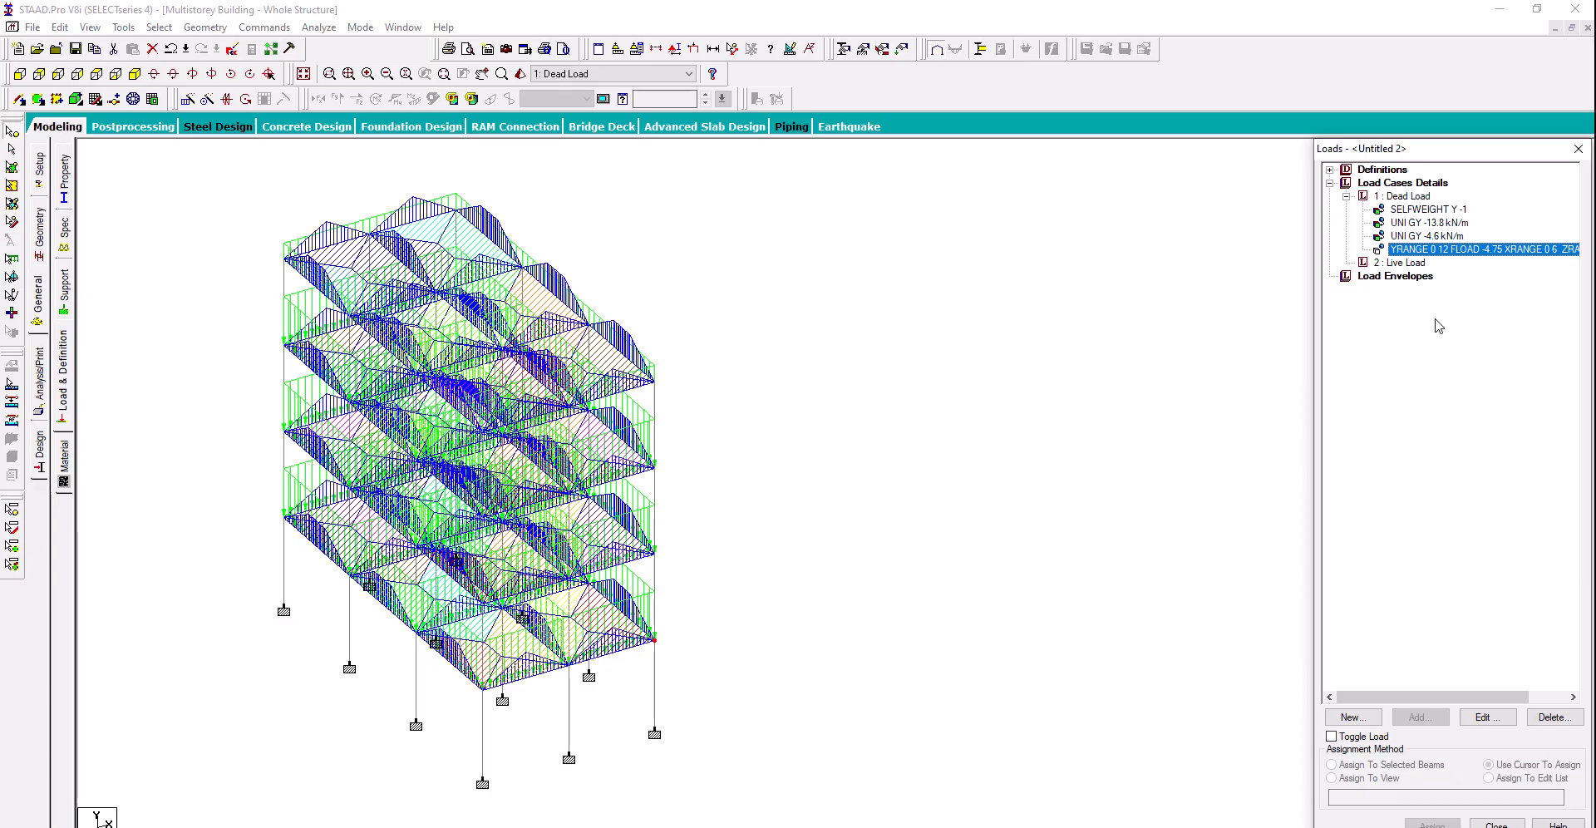
Save the file when prompted and start a floor load with a pressure of -2 kN/m2 in the Live Load case
{"action": "left_click", "coordinate": [1403, 263]}
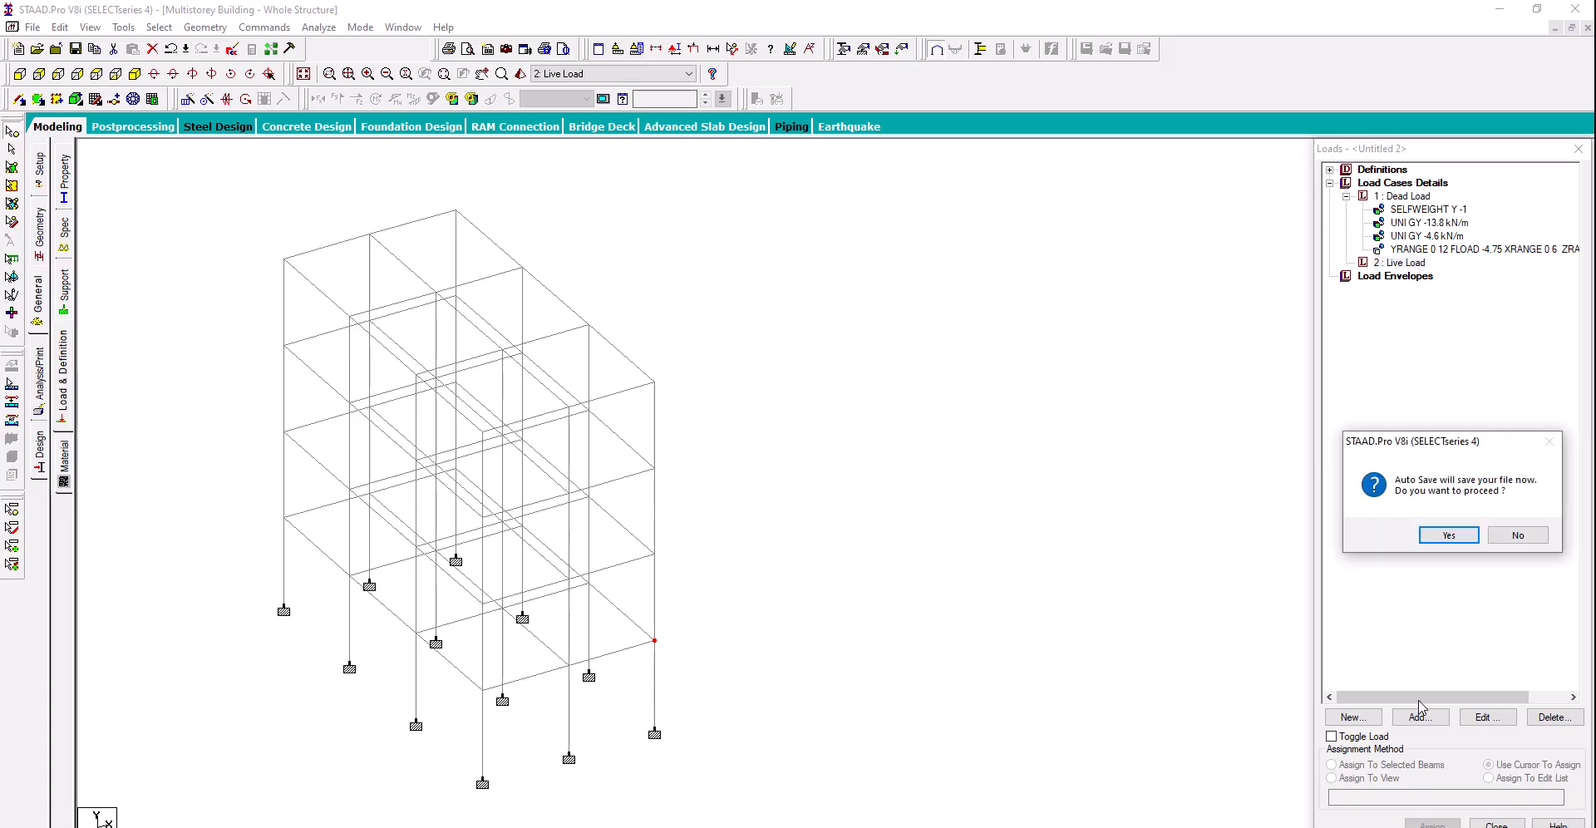
{"action": "left_click", "coordinate": [1430, 535]}
{"action": "left_click", "coordinate": [695, 468]}
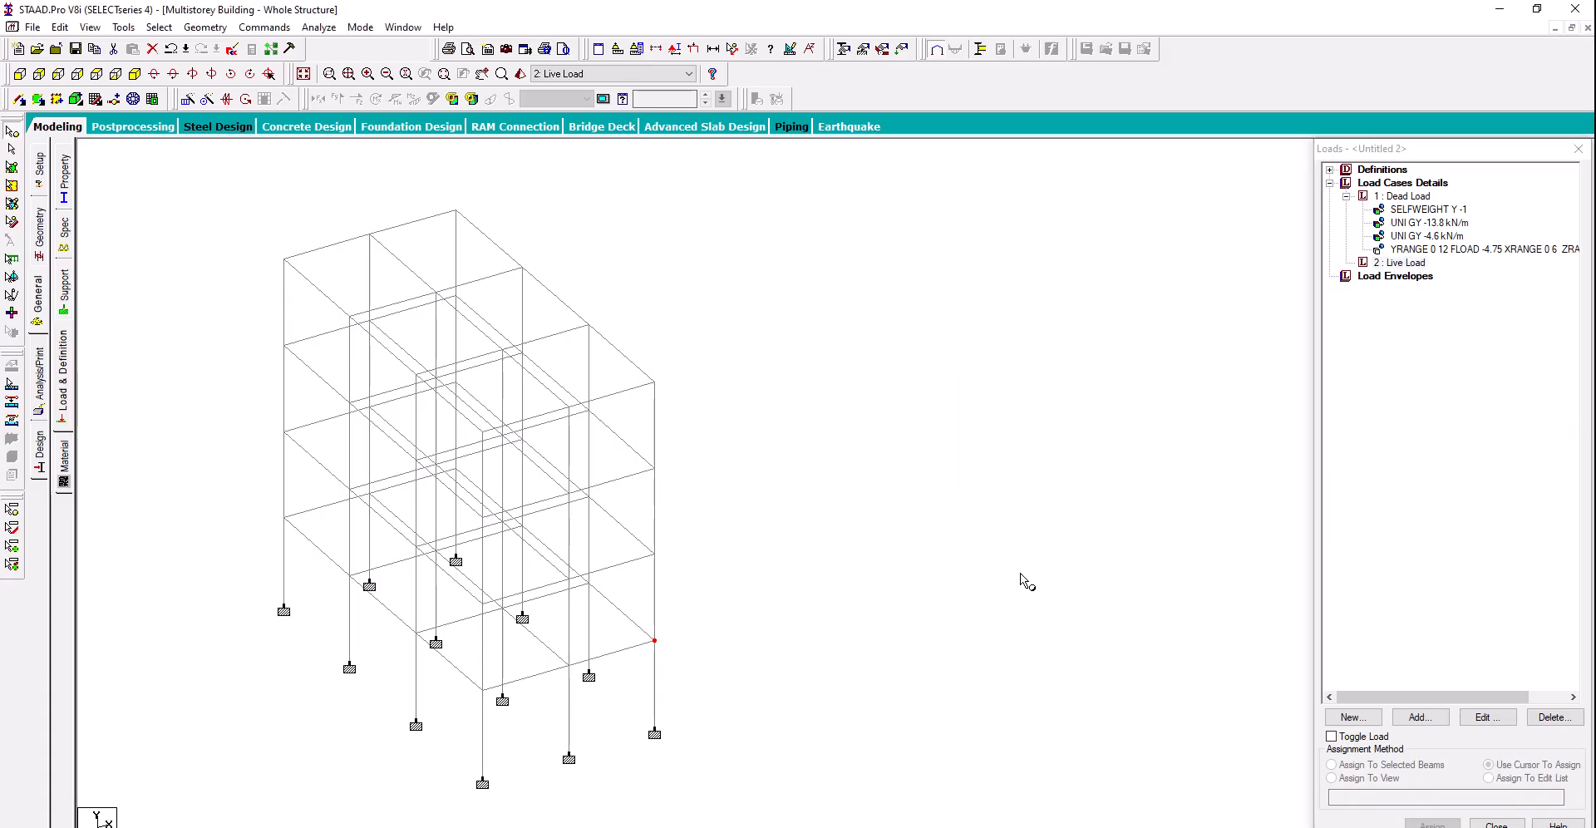
{"action": "left_click", "coordinate": [1420, 716]}
{"action": "left_click", "coordinate": [459, 275]}
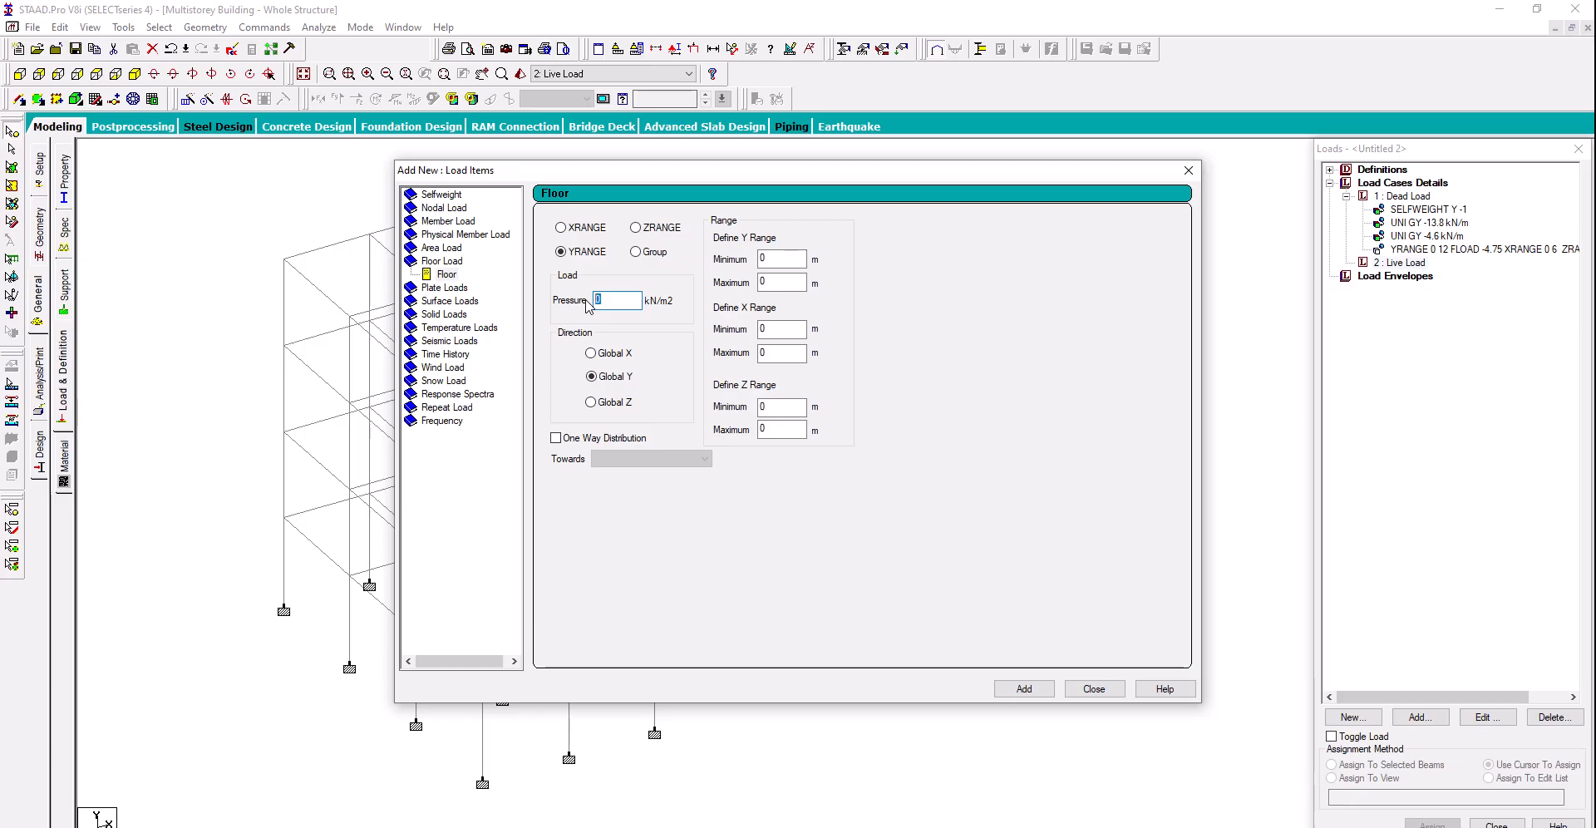
{"action": "type", "text": "-2"}
Set the floor load range to Y 0–10 m, X 0–6 m and Z 0–12 m, add it to the Live Load case and display it
{"action": "left_click_drag", "start_coordinate": [784, 288], "coordinate": [713, 289]}
{"action": "type", "text": "10"}
{"action": "left_click_drag", "start_coordinate": [776, 353], "coordinate": [753, 360]}
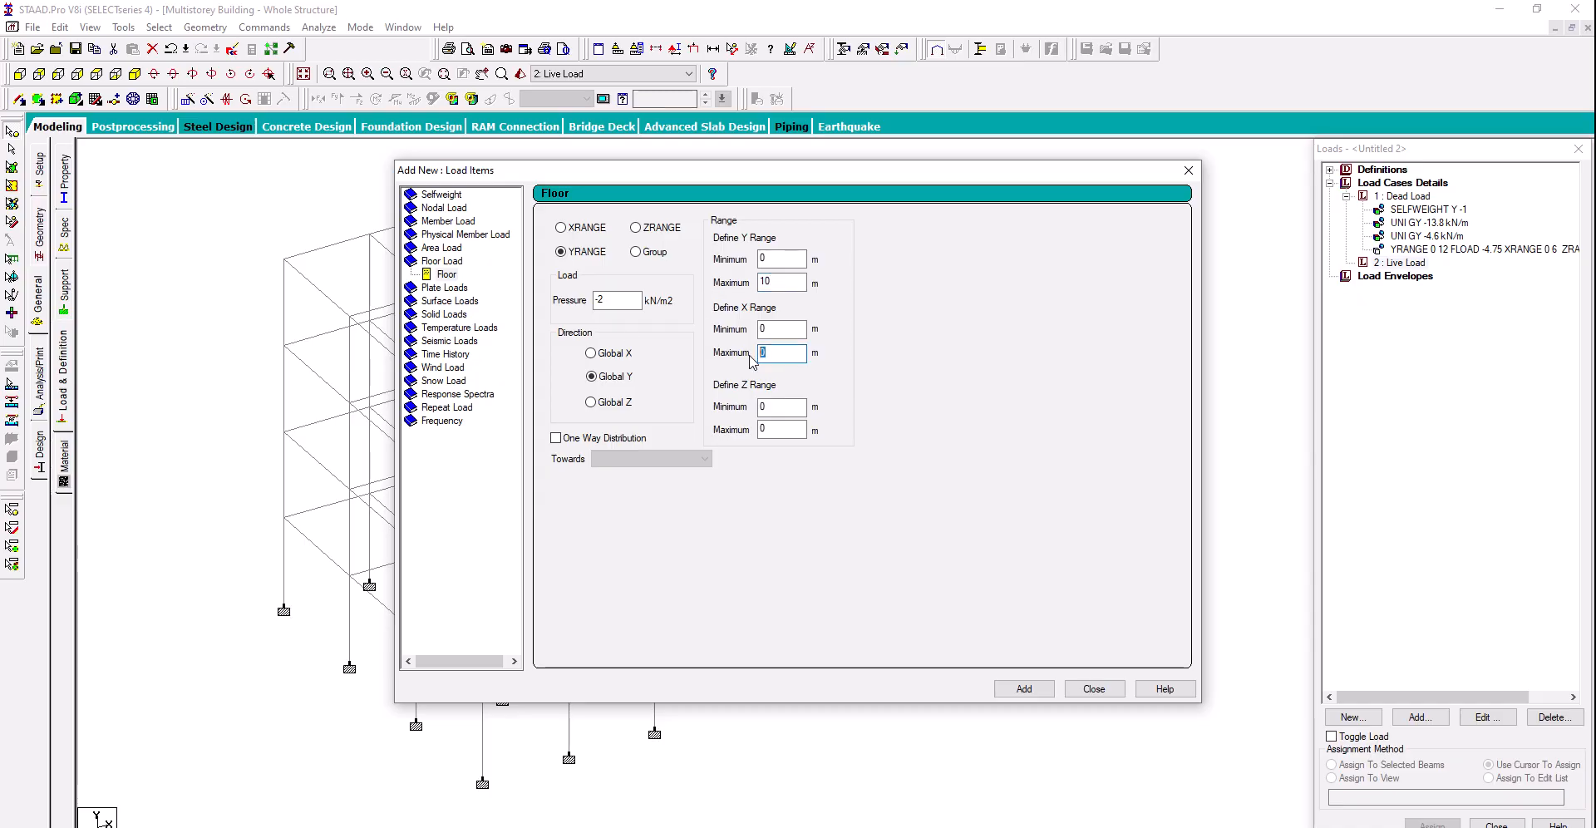
{"action": "type", "text": "6"}
{"action": "double_click", "coordinate": [786, 427]}
{"action": "type", "text": "12"}
{"action": "left_click", "coordinate": [1024, 688]}
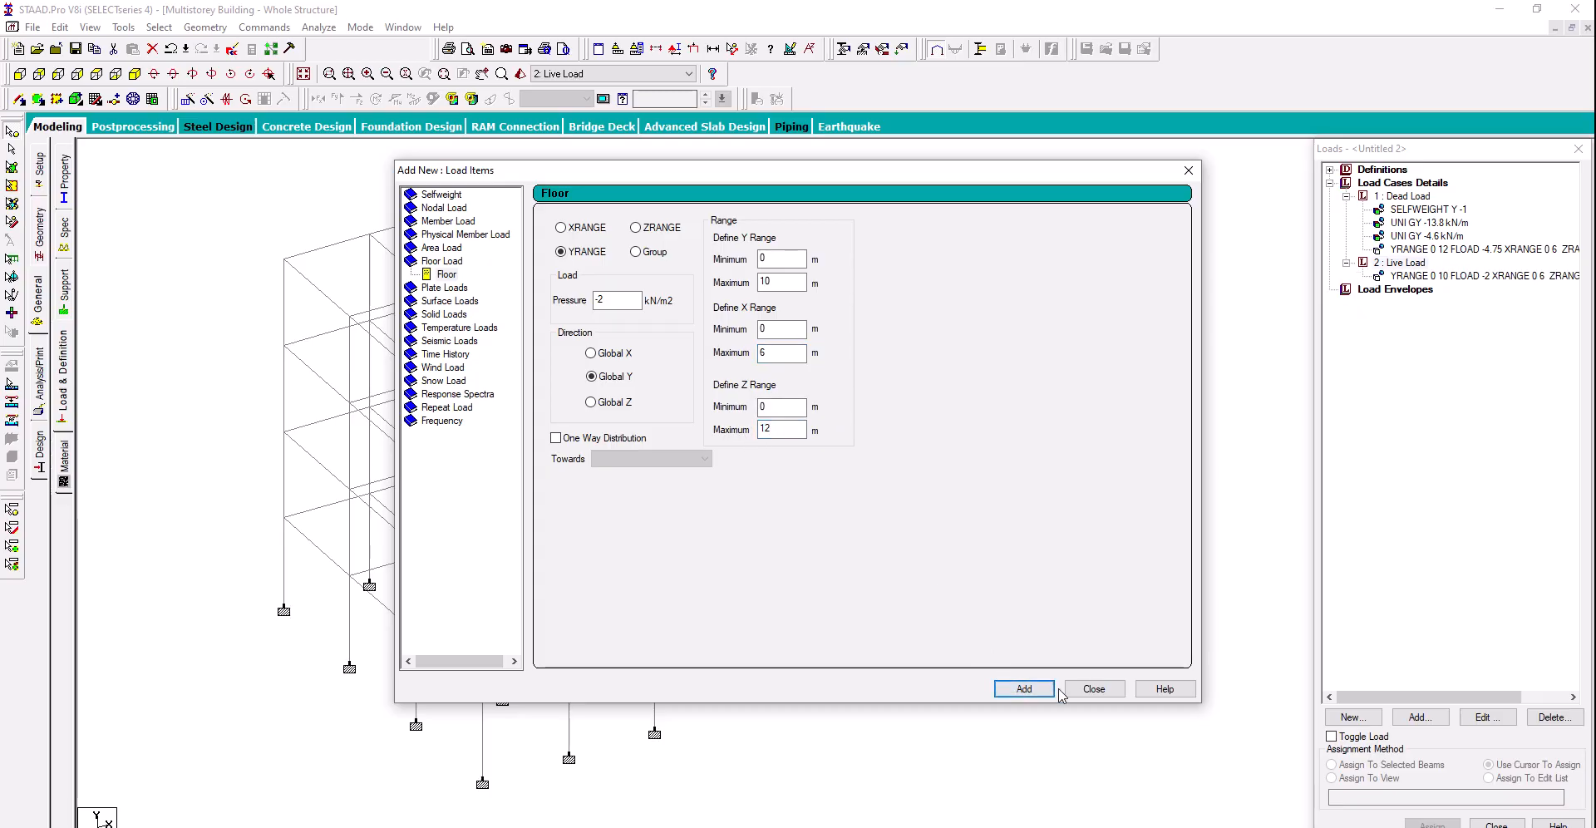
{"action": "left_click", "coordinate": [1094, 688]}
{"action": "left_click", "coordinate": [1421, 276]}
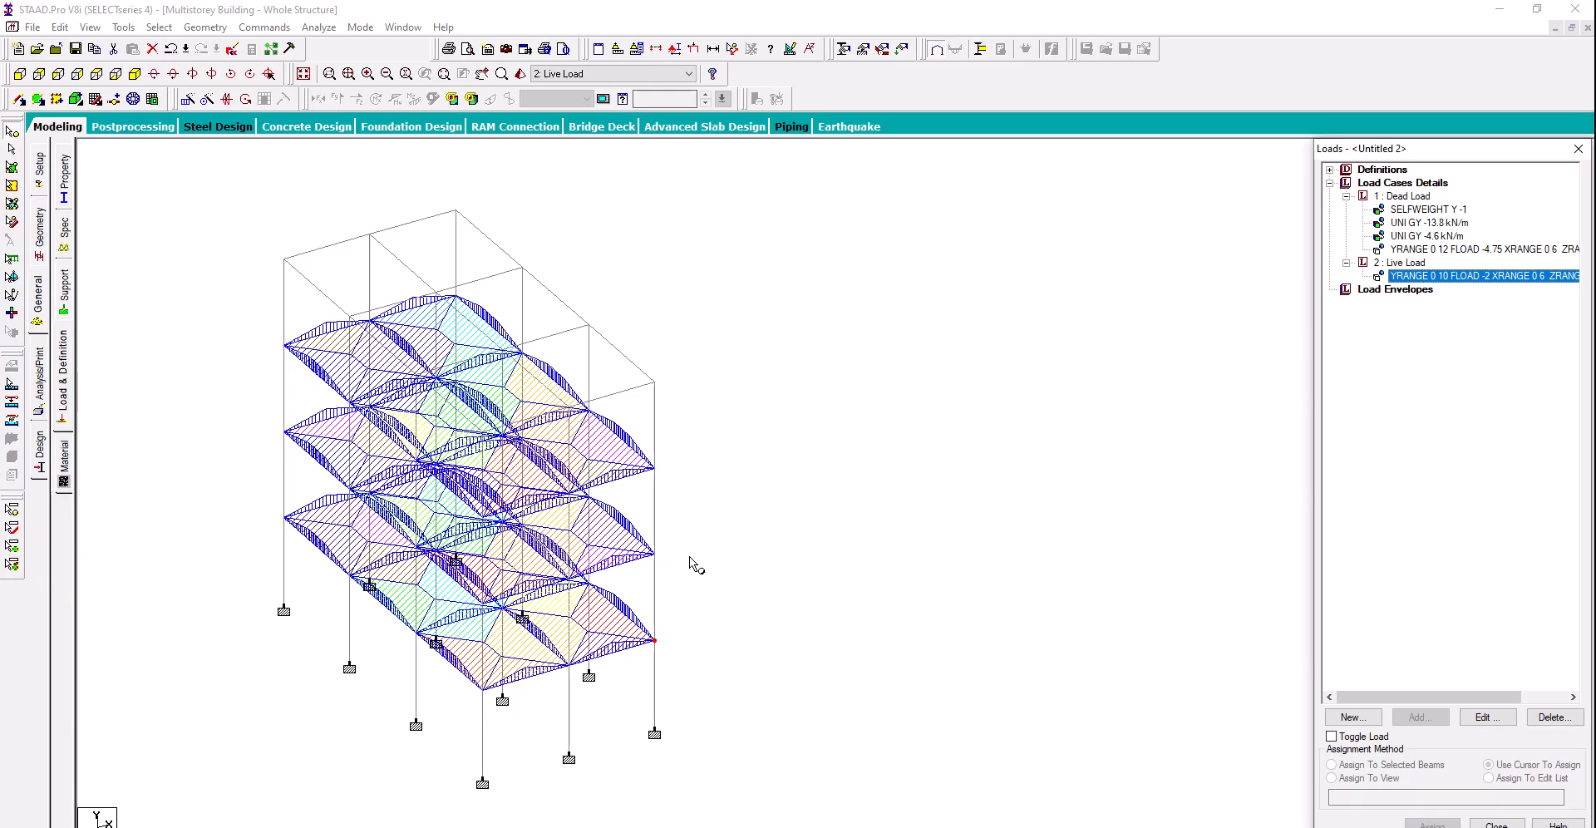
Start a second Live Load floor load with a pressure of -1 kN/m2 and a Y range of 10 to 12 m
{"action": "left_click", "coordinate": [1419, 264]}
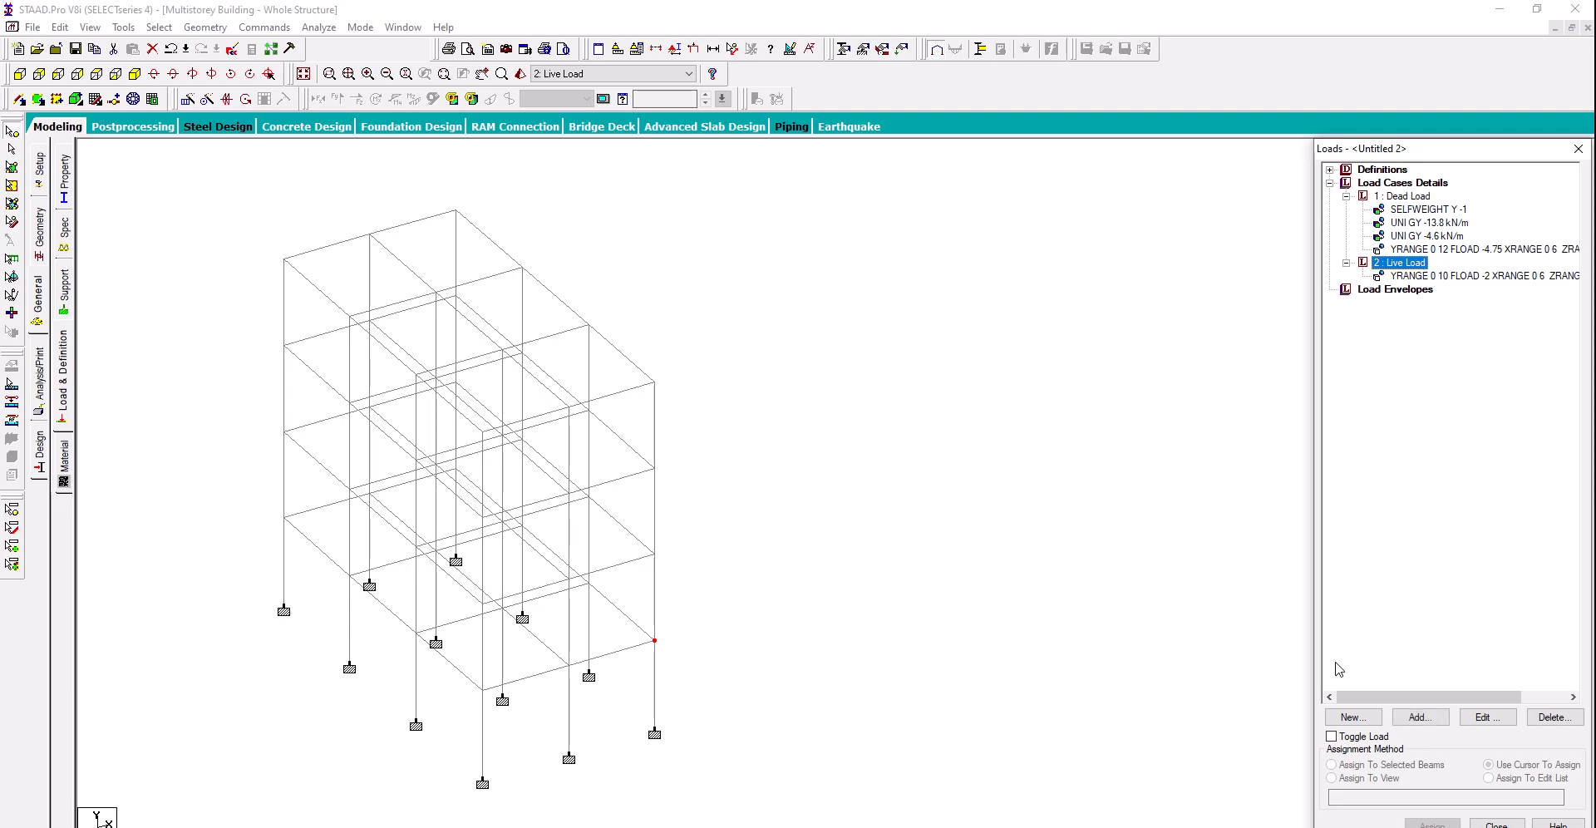
{"action": "left_click", "coordinate": [1420, 717]}
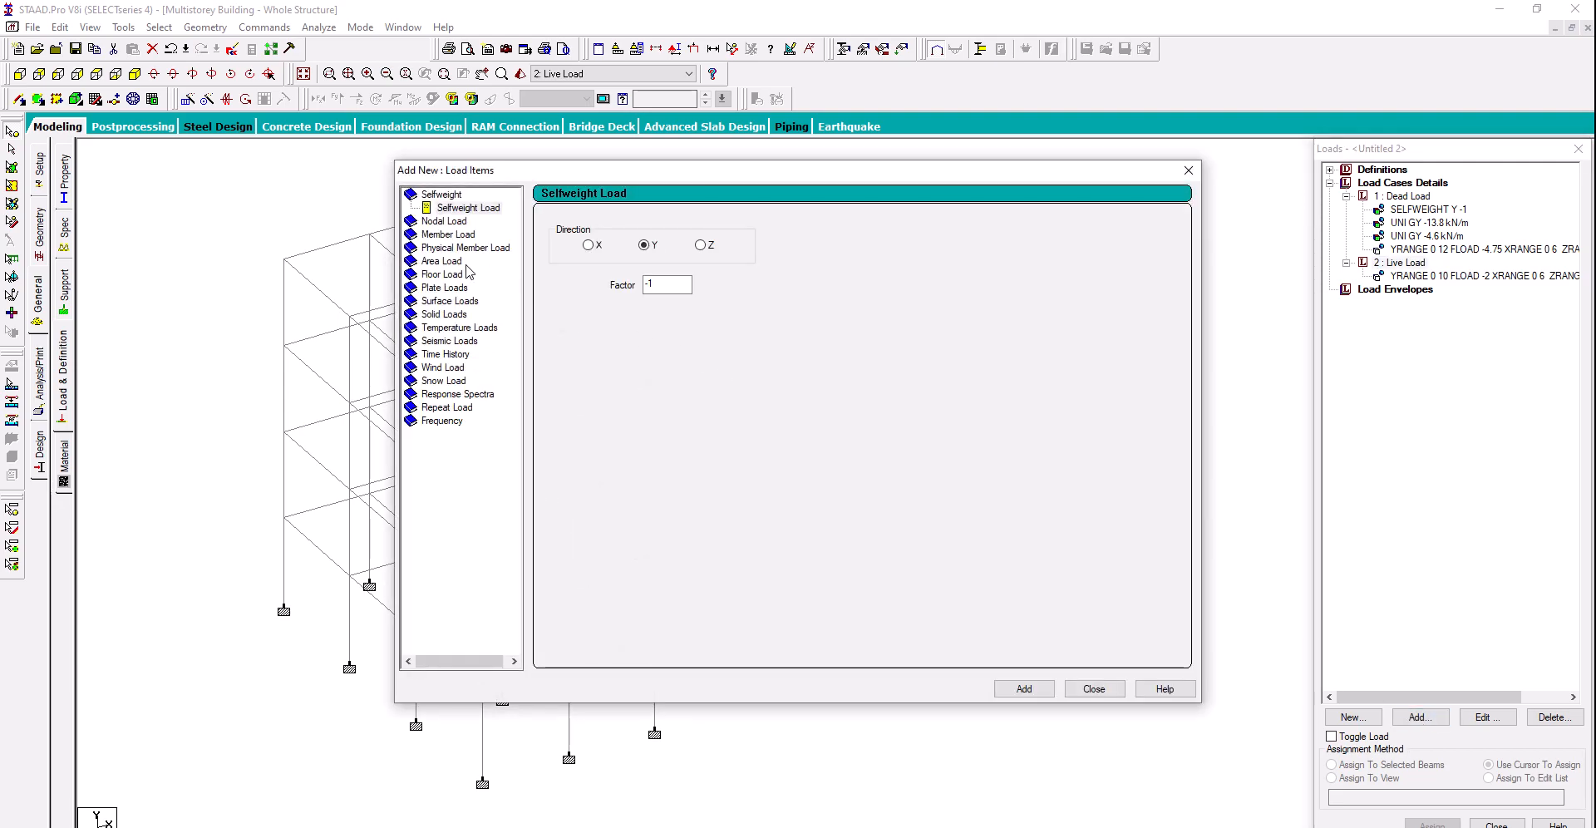
{"action": "left_click", "coordinate": [445, 277]}
{"action": "double_click", "coordinate": [617, 300]}
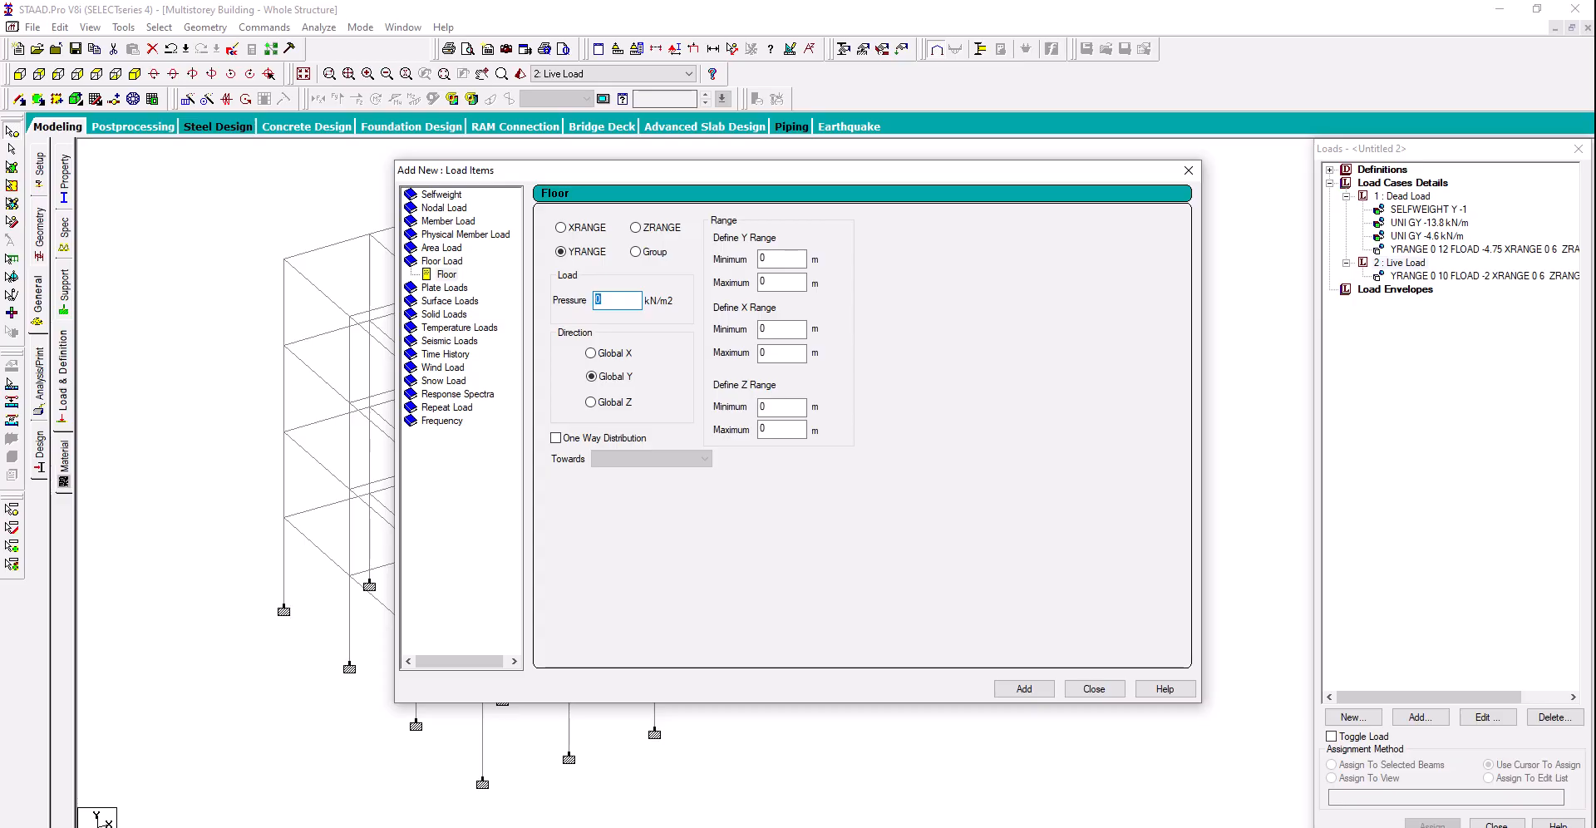
{"action": "type", "text": "-1"}
{"action": "double_click", "coordinate": [759, 258]}
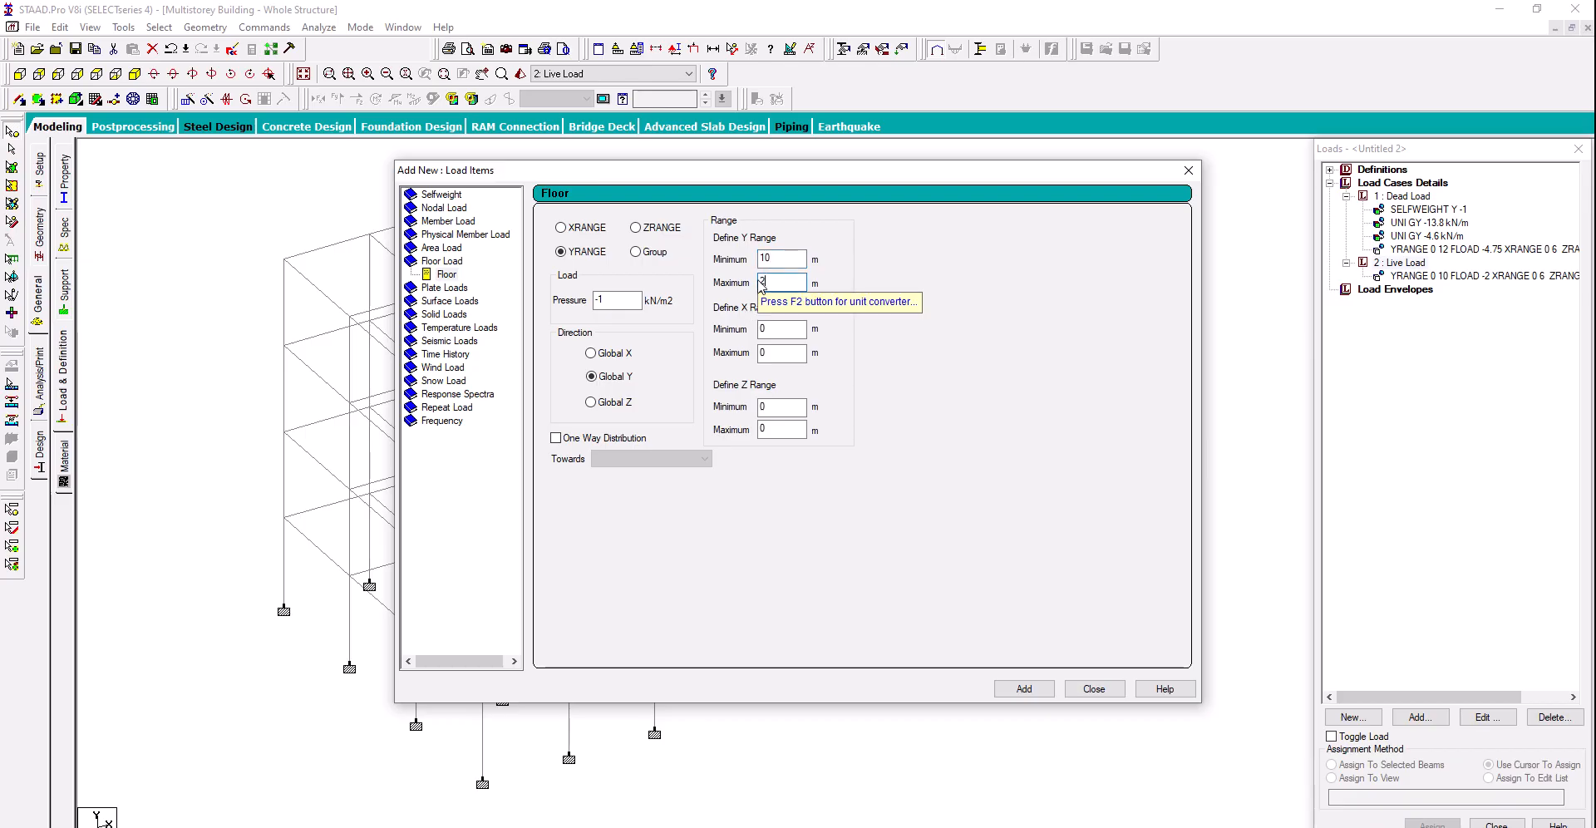
{"action": "type", "text": "12"}
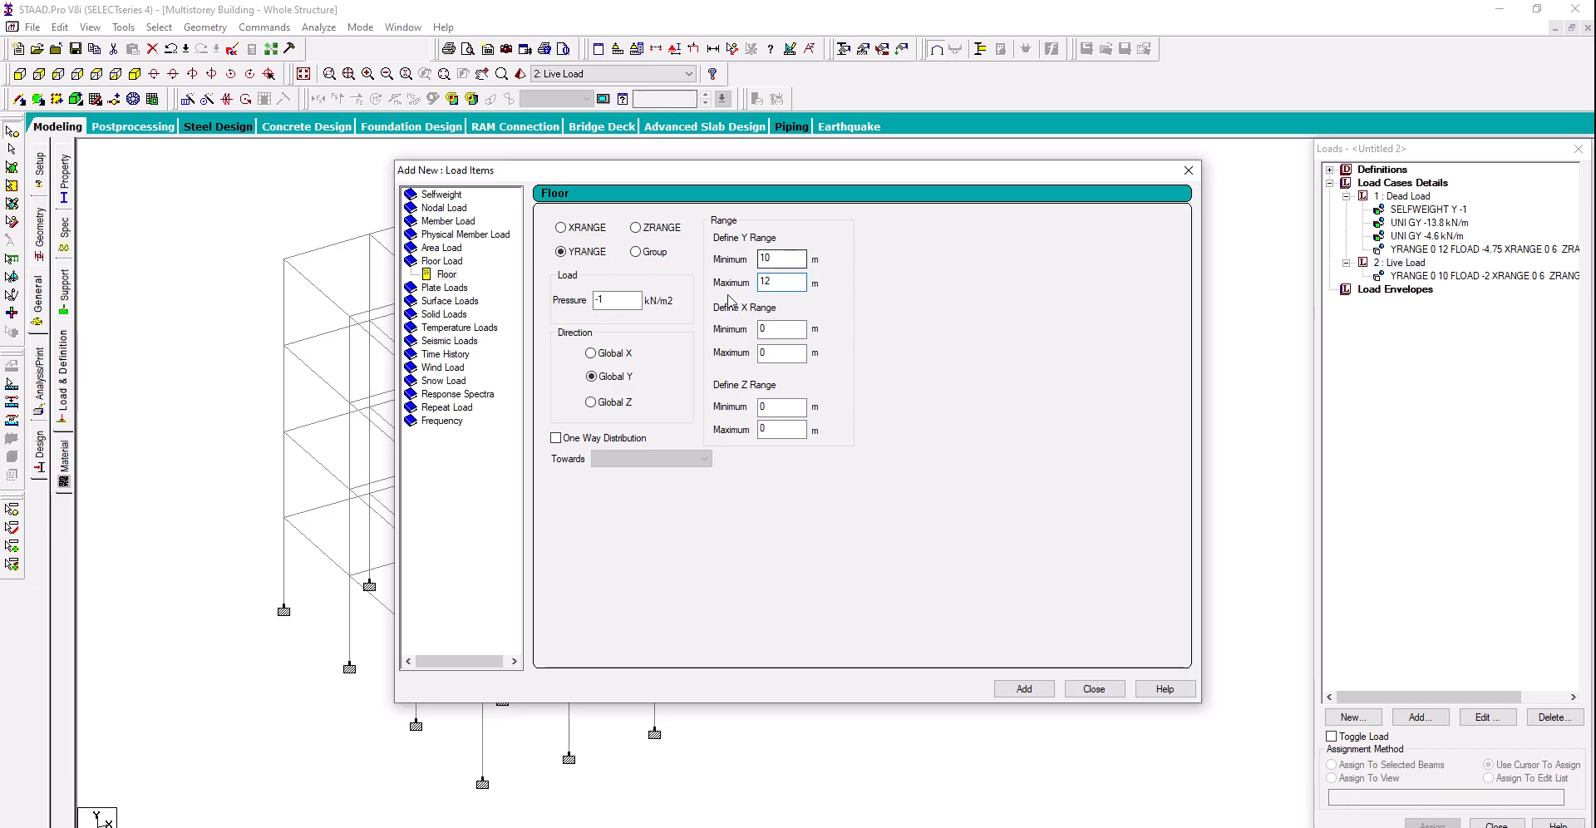
Set the roof live load's maximum to X 6 m and Z 12 m, add it, and display both live floor loads
{"action": "double_click", "coordinate": [762, 353]}
{"action": "type", "text": "6"}
{"action": "double_click", "coordinate": [762, 429]}
{"action": "type", "text": "12"}
{"action": "left_click", "coordinate": [1023, 693]}
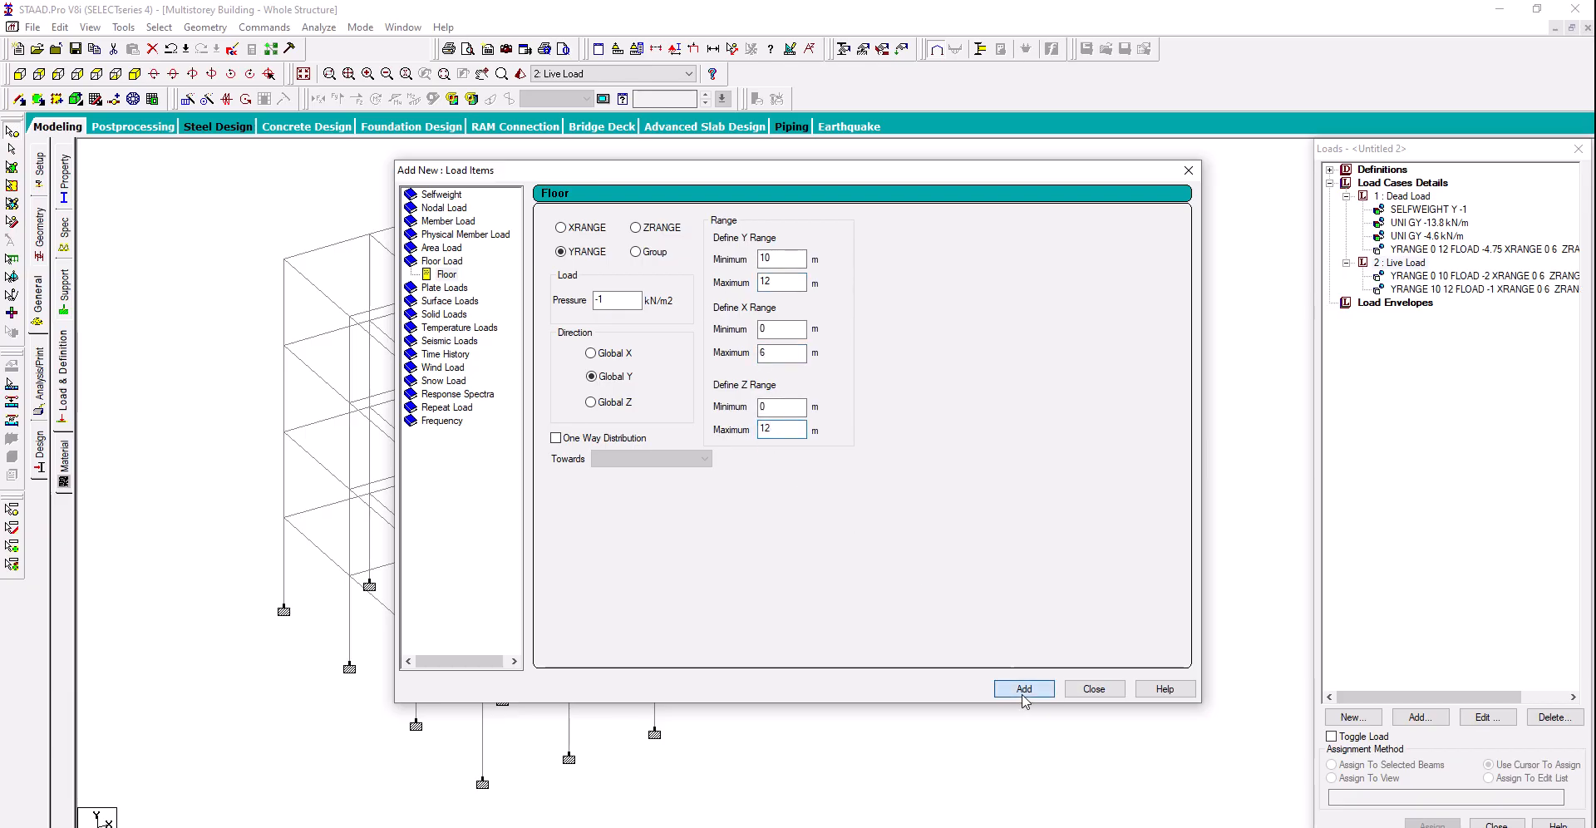
{"action": "left_click", "coordinate": [1095, 689]}
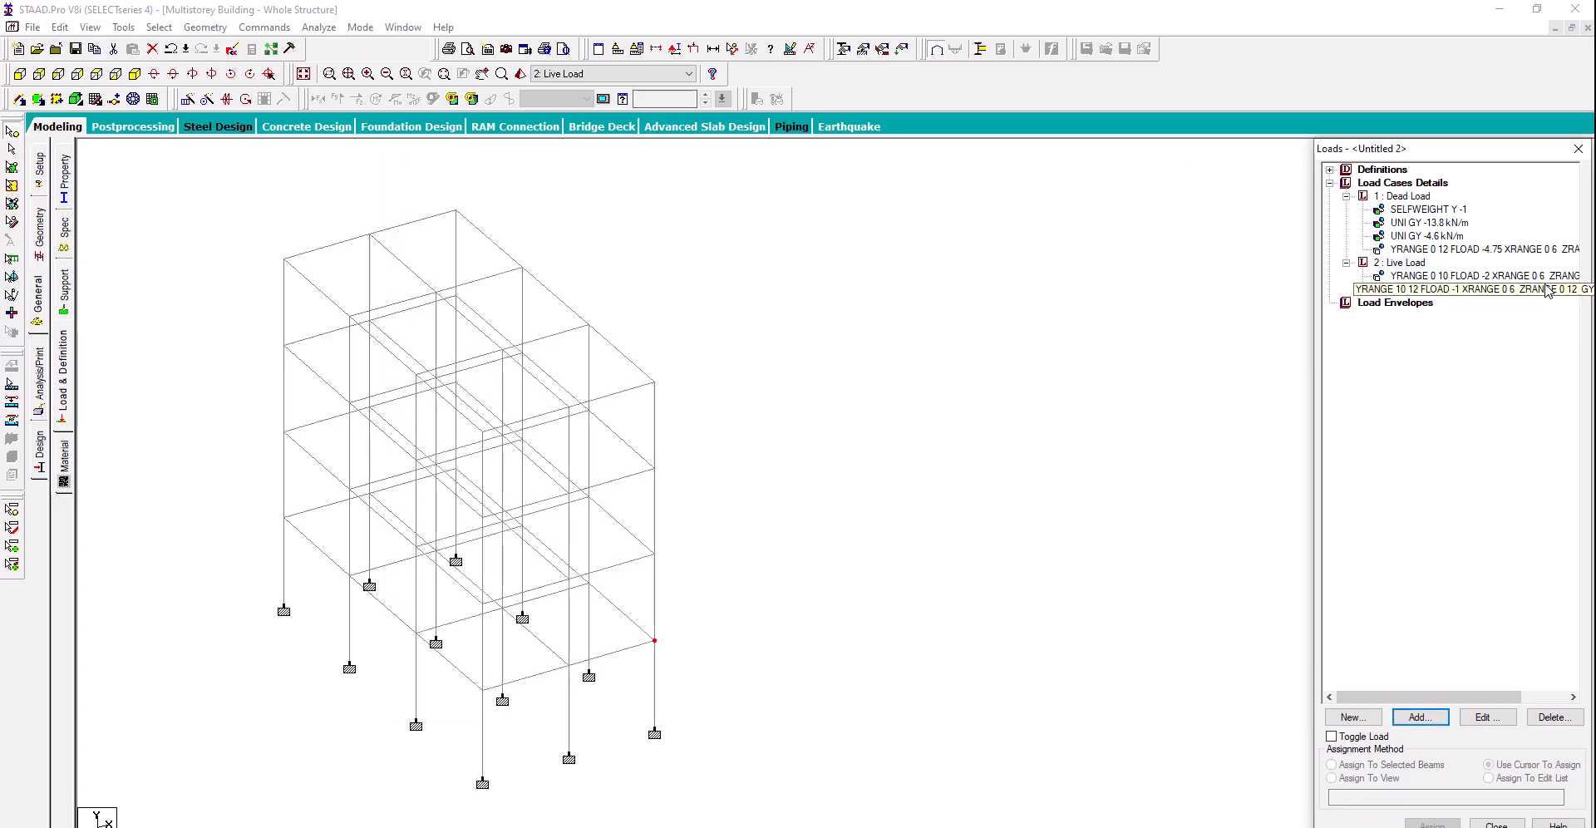
{"action": "left_click", "coordinate": [1548, 289]}
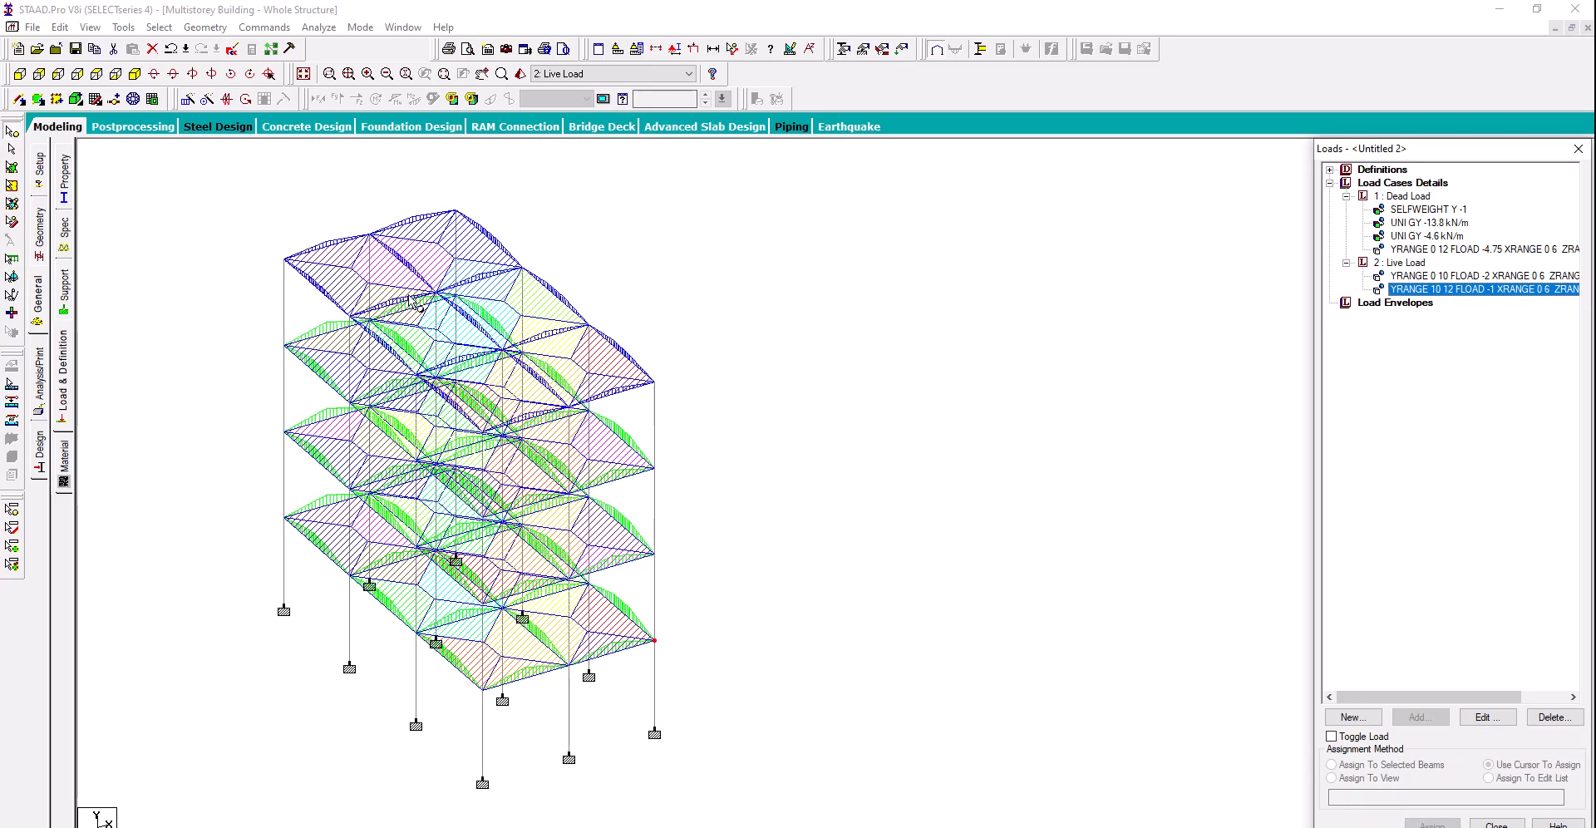
{"action": "left_click", "coordinate": [1488, 276]}
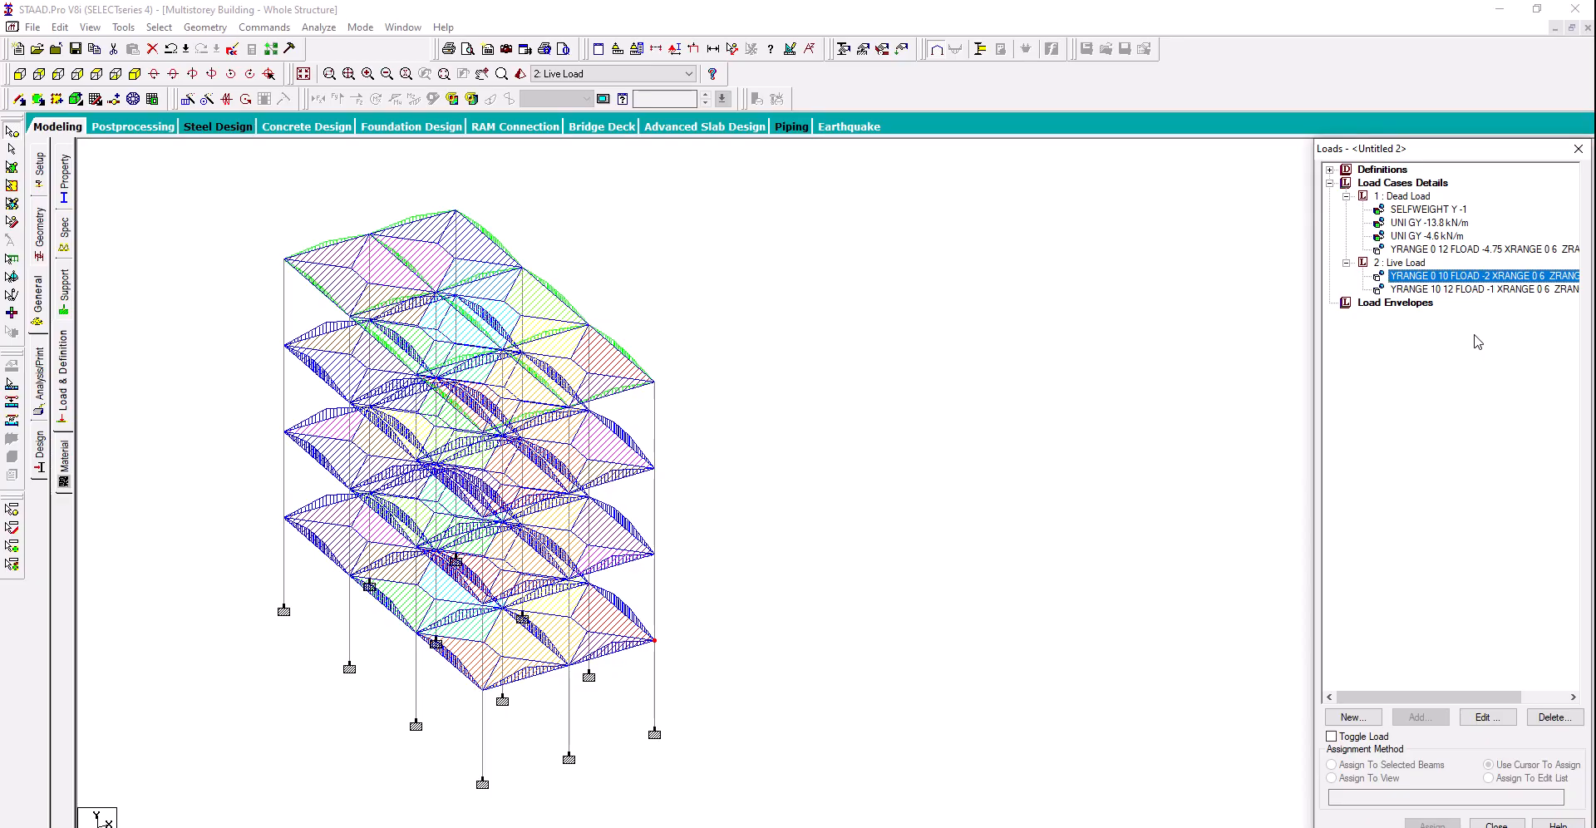
Define load combination 3 from Dead Load and Live Load with a factor of 1.5 each, and select it among the load cases
{"action": "left_click", "coordinate": [1418, 185]}
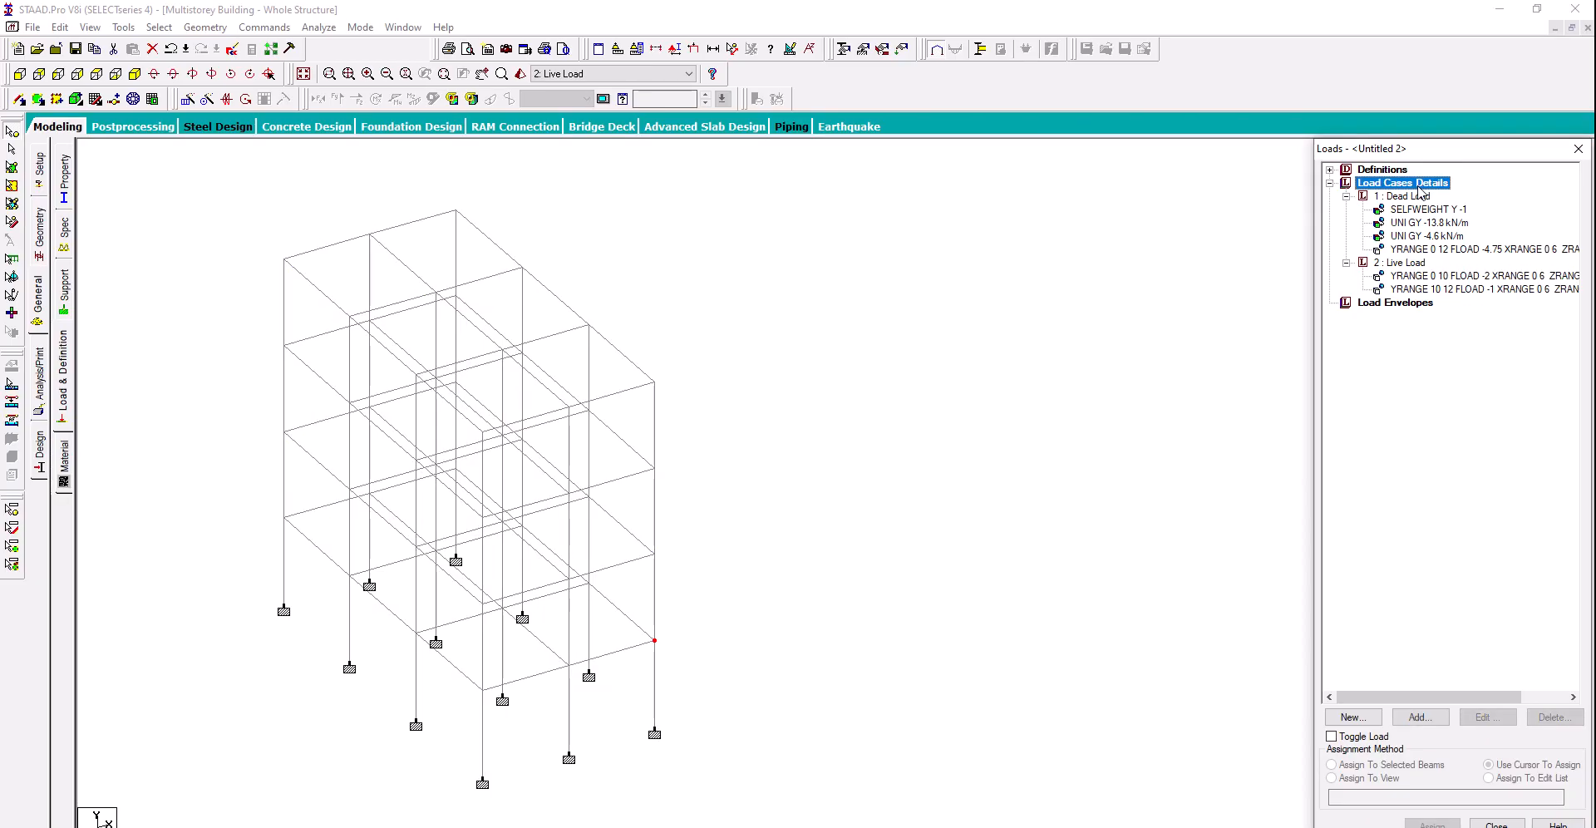
{"action": "left_click", "coordinate": [1420, 717]}
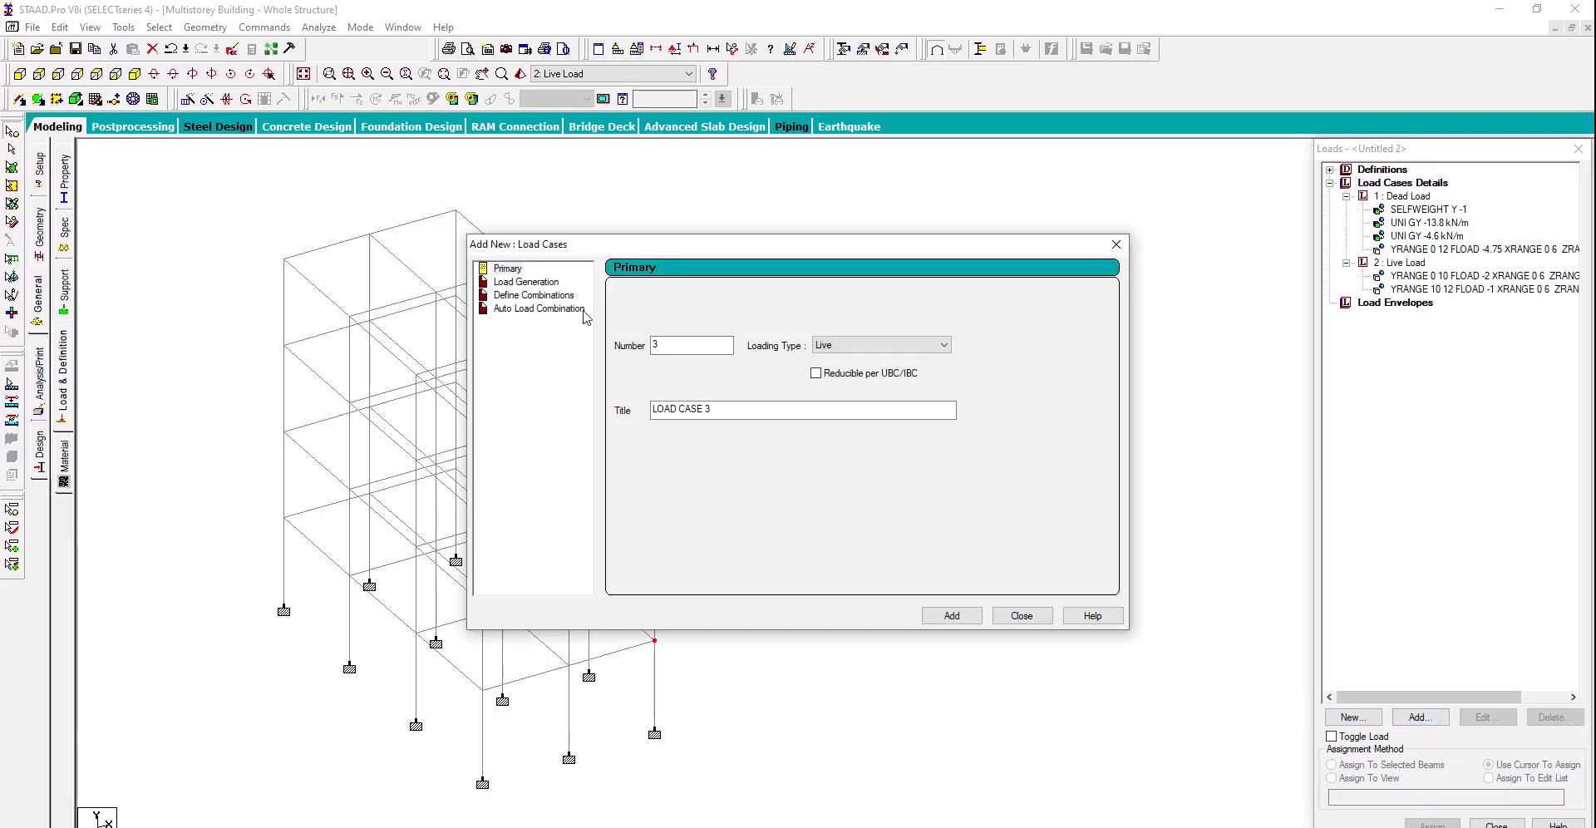
{"action": "left_click", "coordinate": [532, 296]}
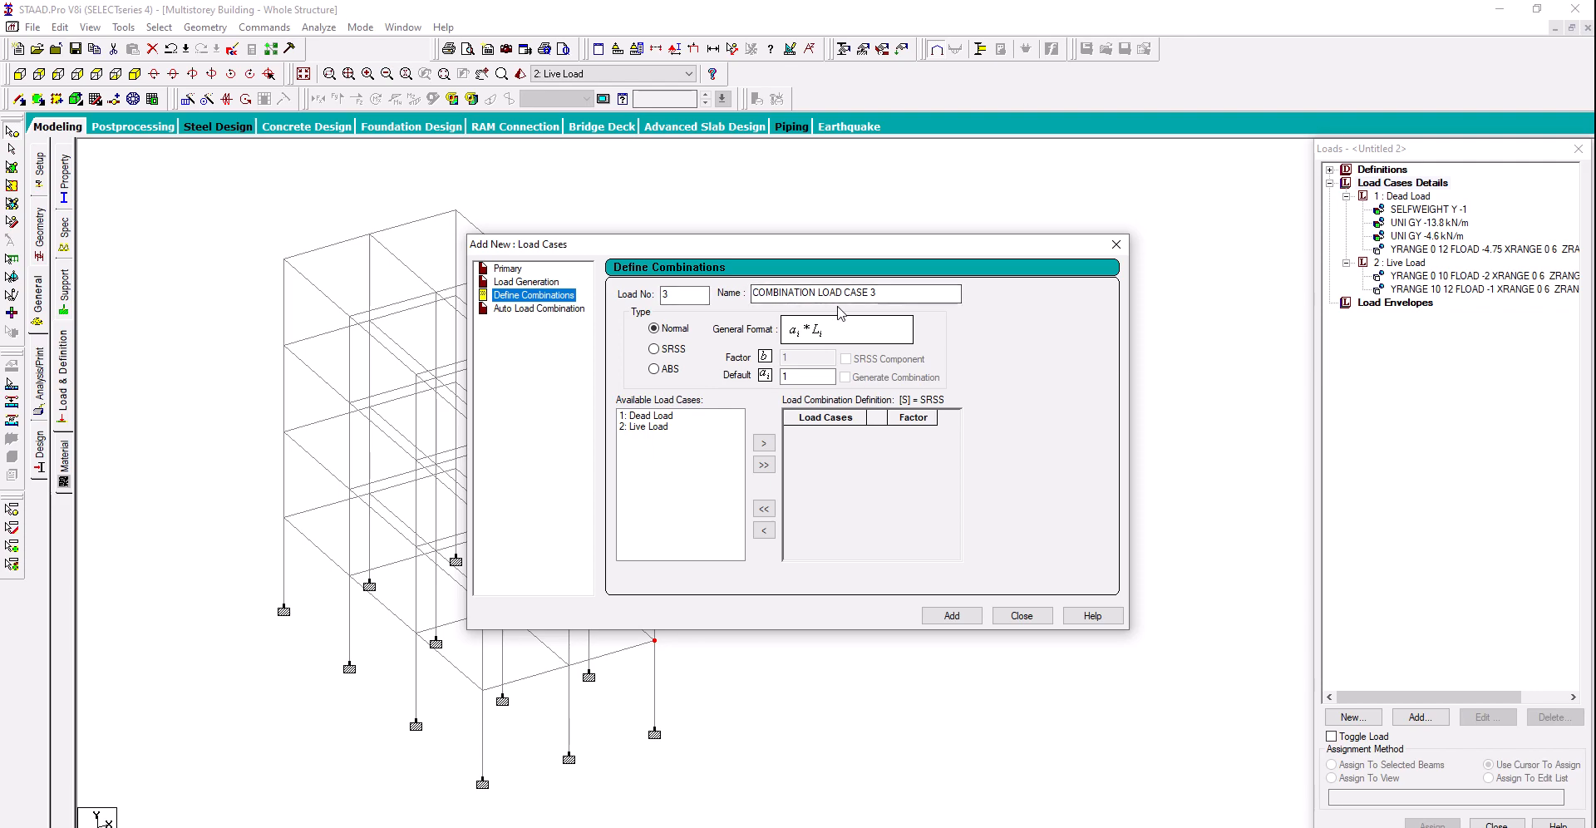
{"action": "left_click", "coordinate": [806, 377]}
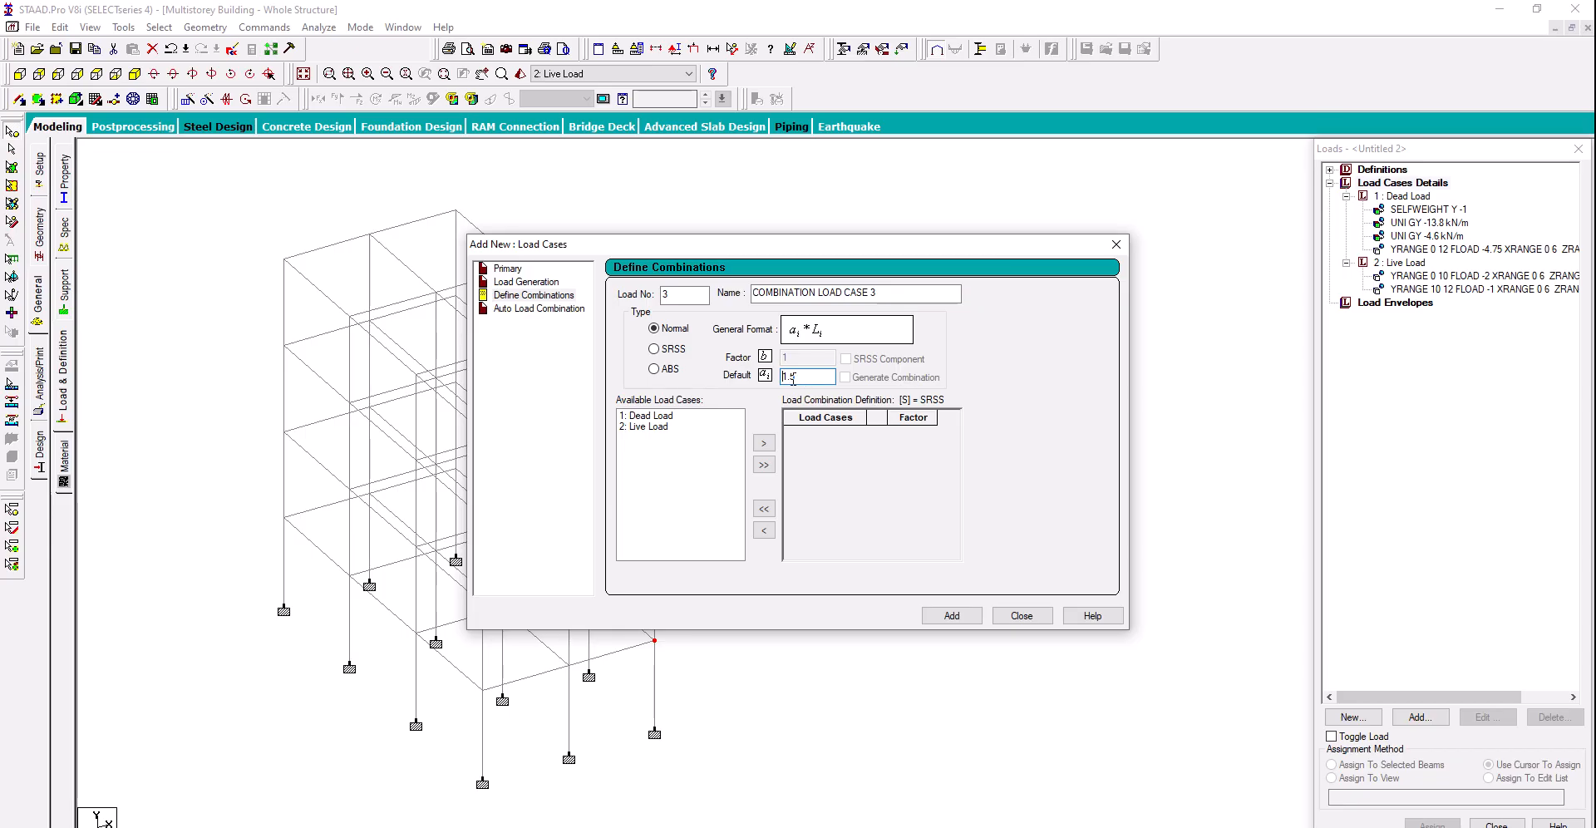
{"action": "left_click", "coordinate": [695, 418]}
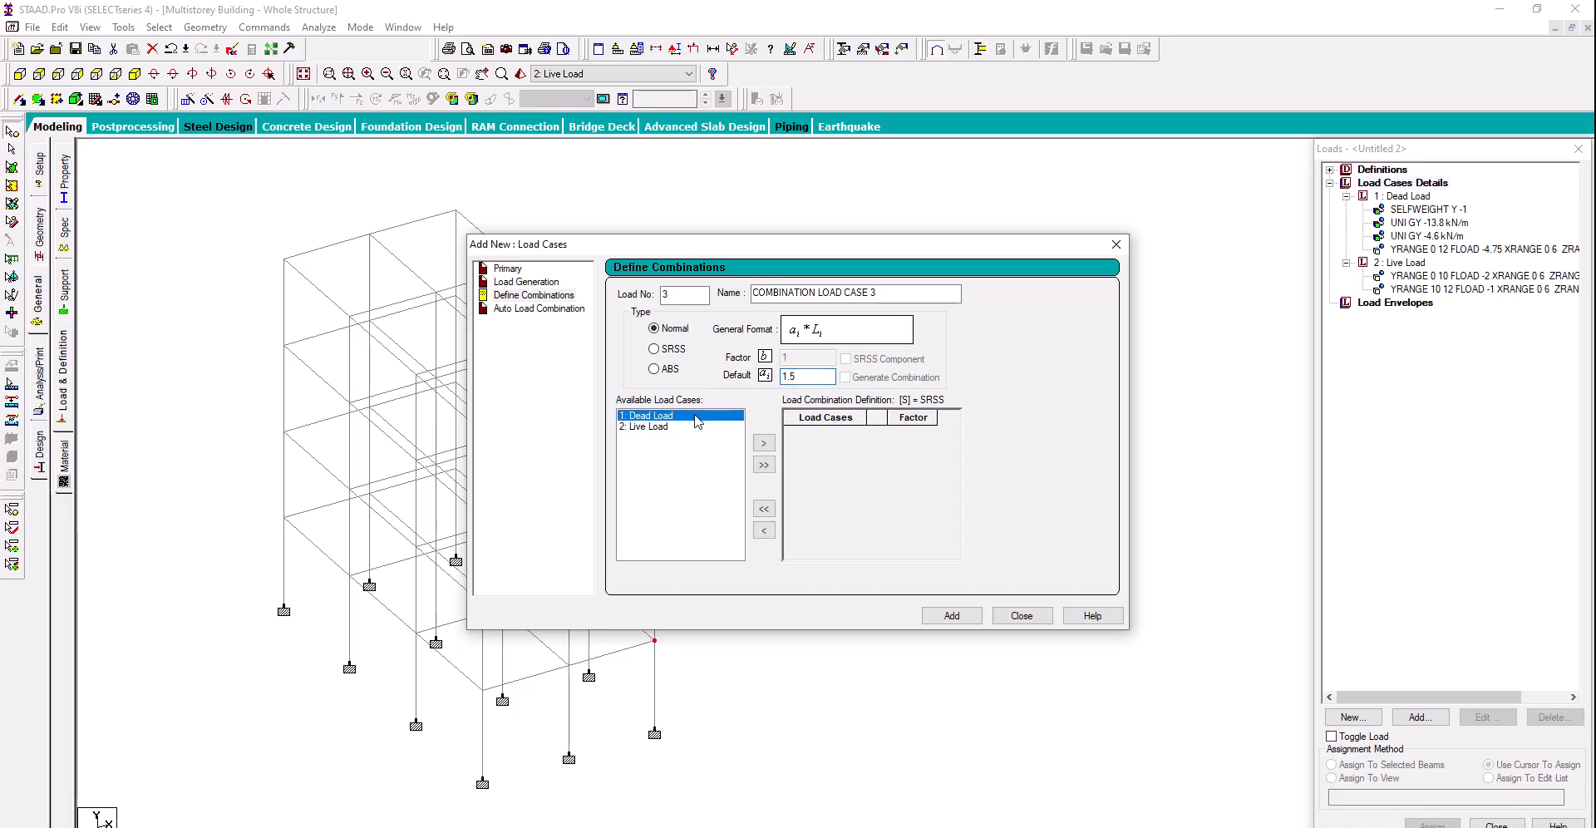
{"action": "left_click", "coordinate": [769, 447]}
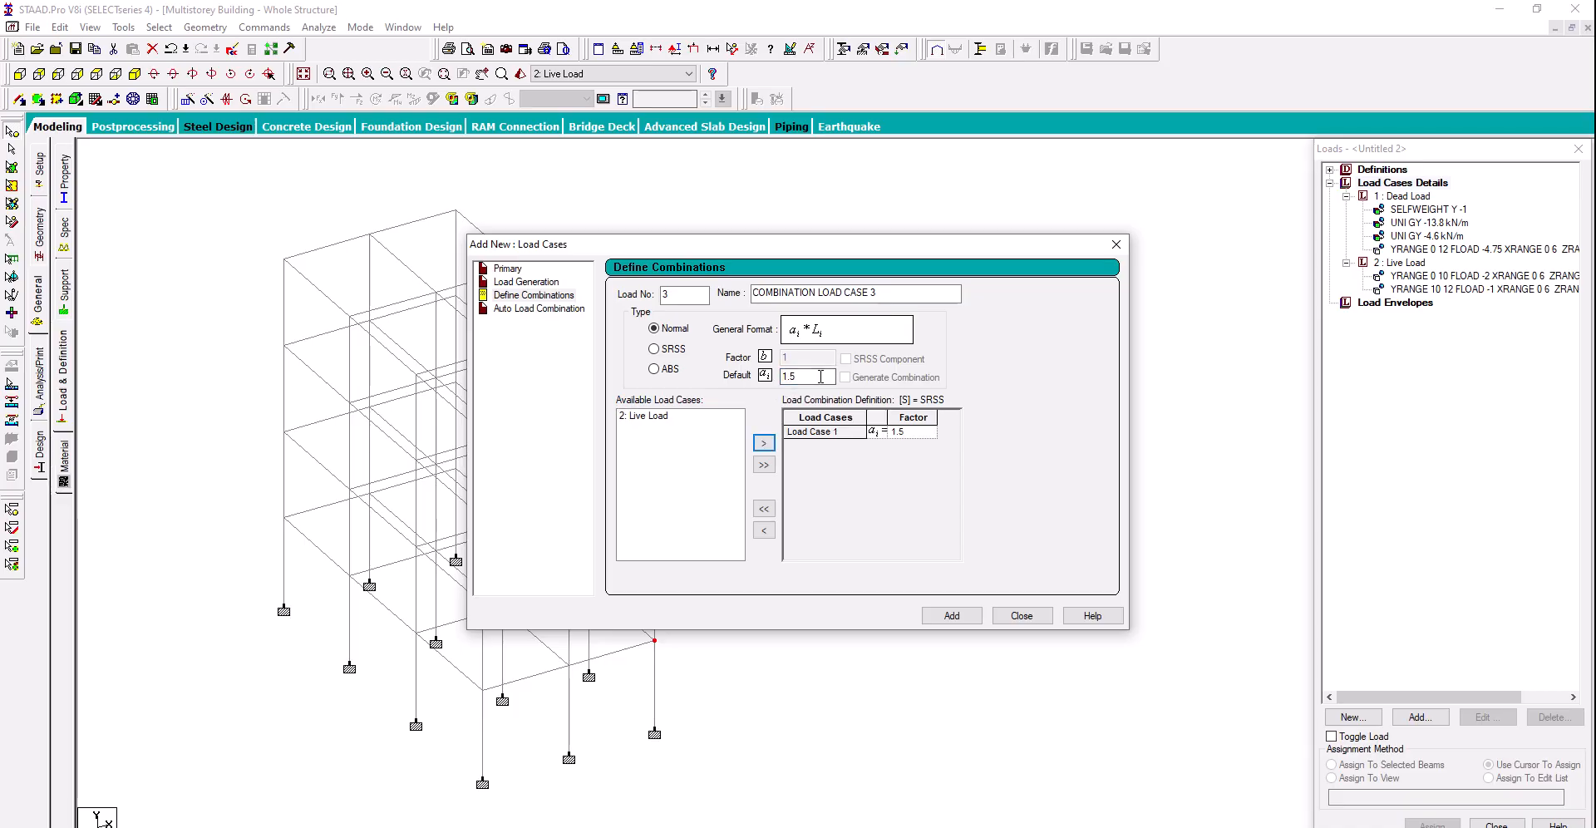
{"action": "left_click", "coordinate": [695, 426]}
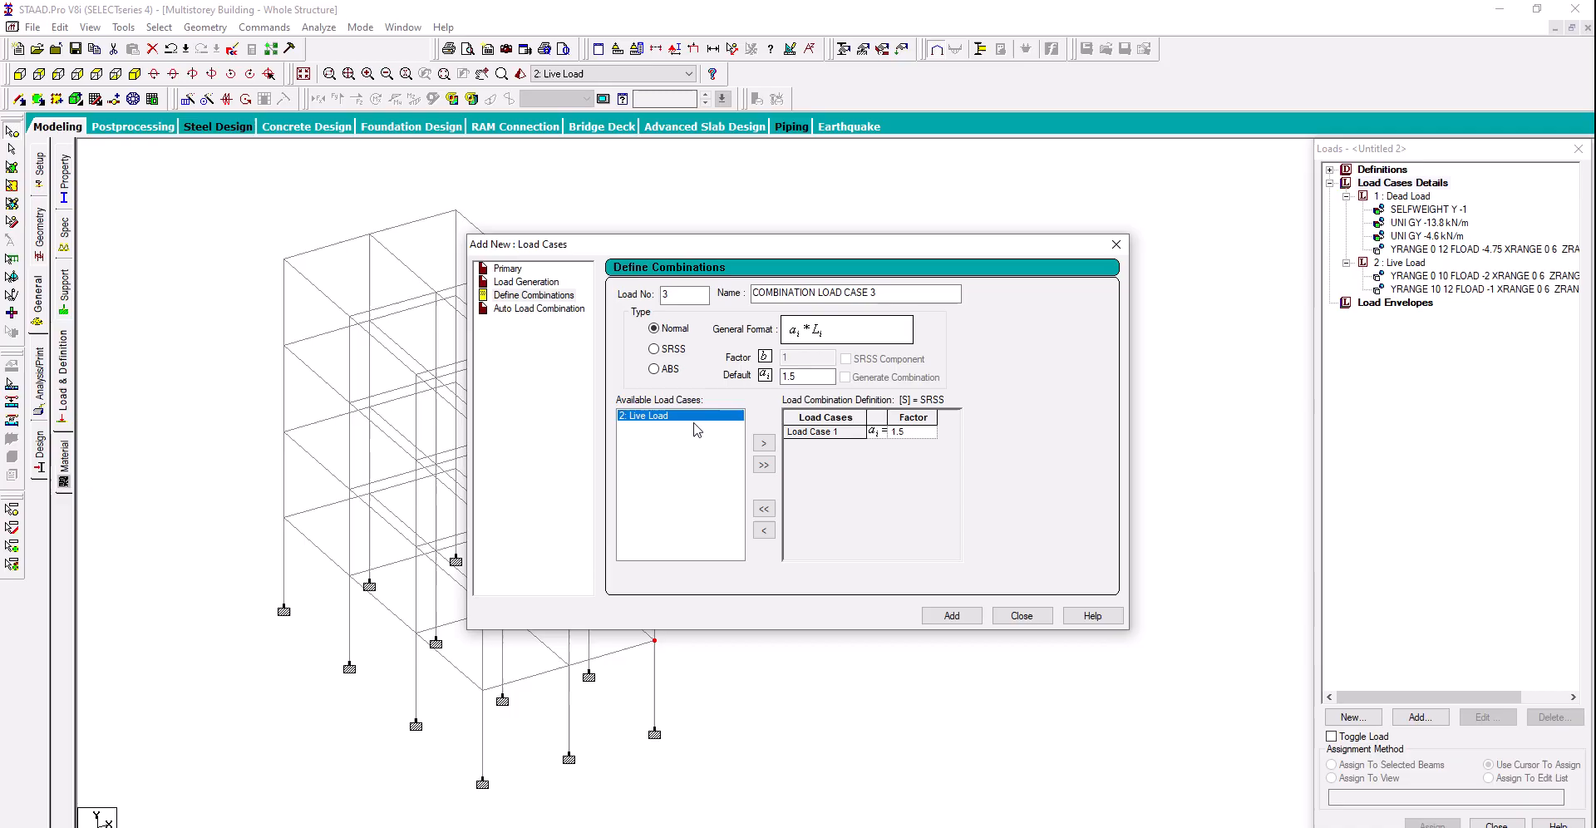
{"action": "left_click", "coordinate": [763, 443]}
{"action": "left_click", "coordinate": [966, 613]}
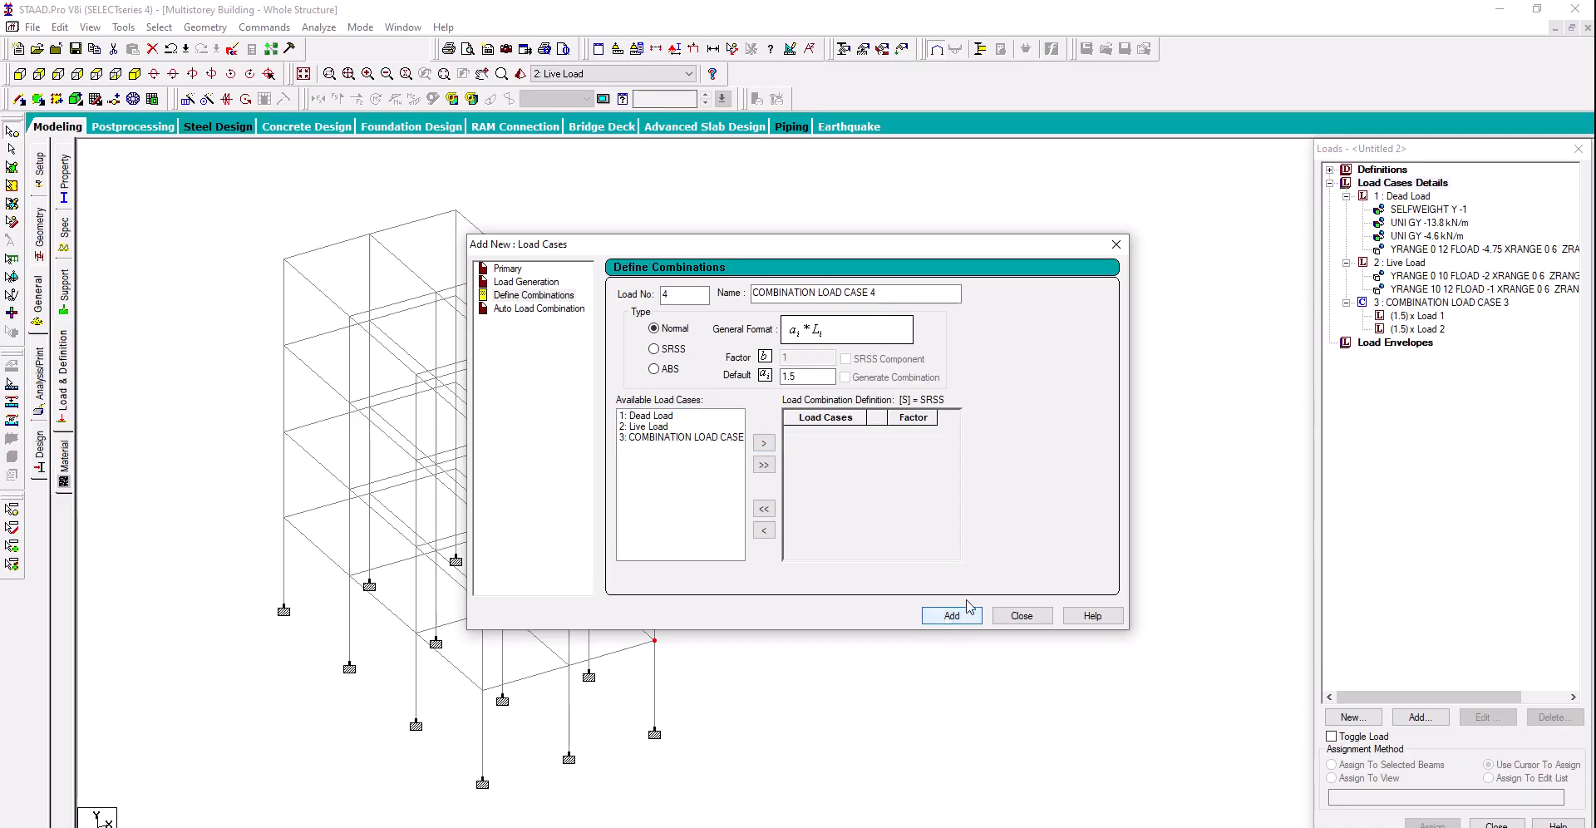
{"action": "left_click", "coordinate": [808, 381]}
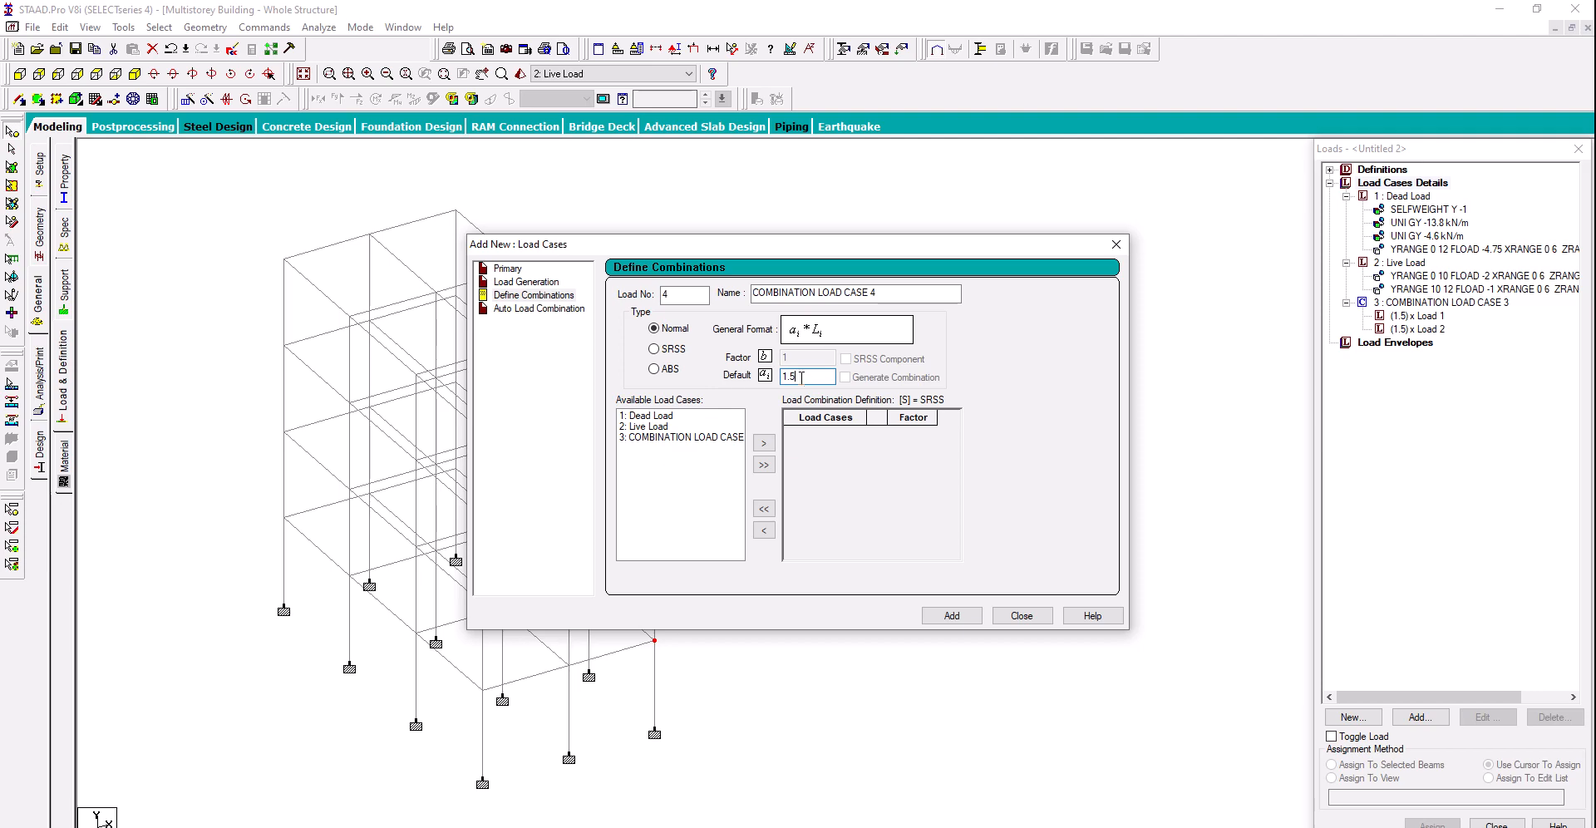
{"action": "left_click_drag", "start_coordinate": [803, 378], "coordinate": [773, 372]}
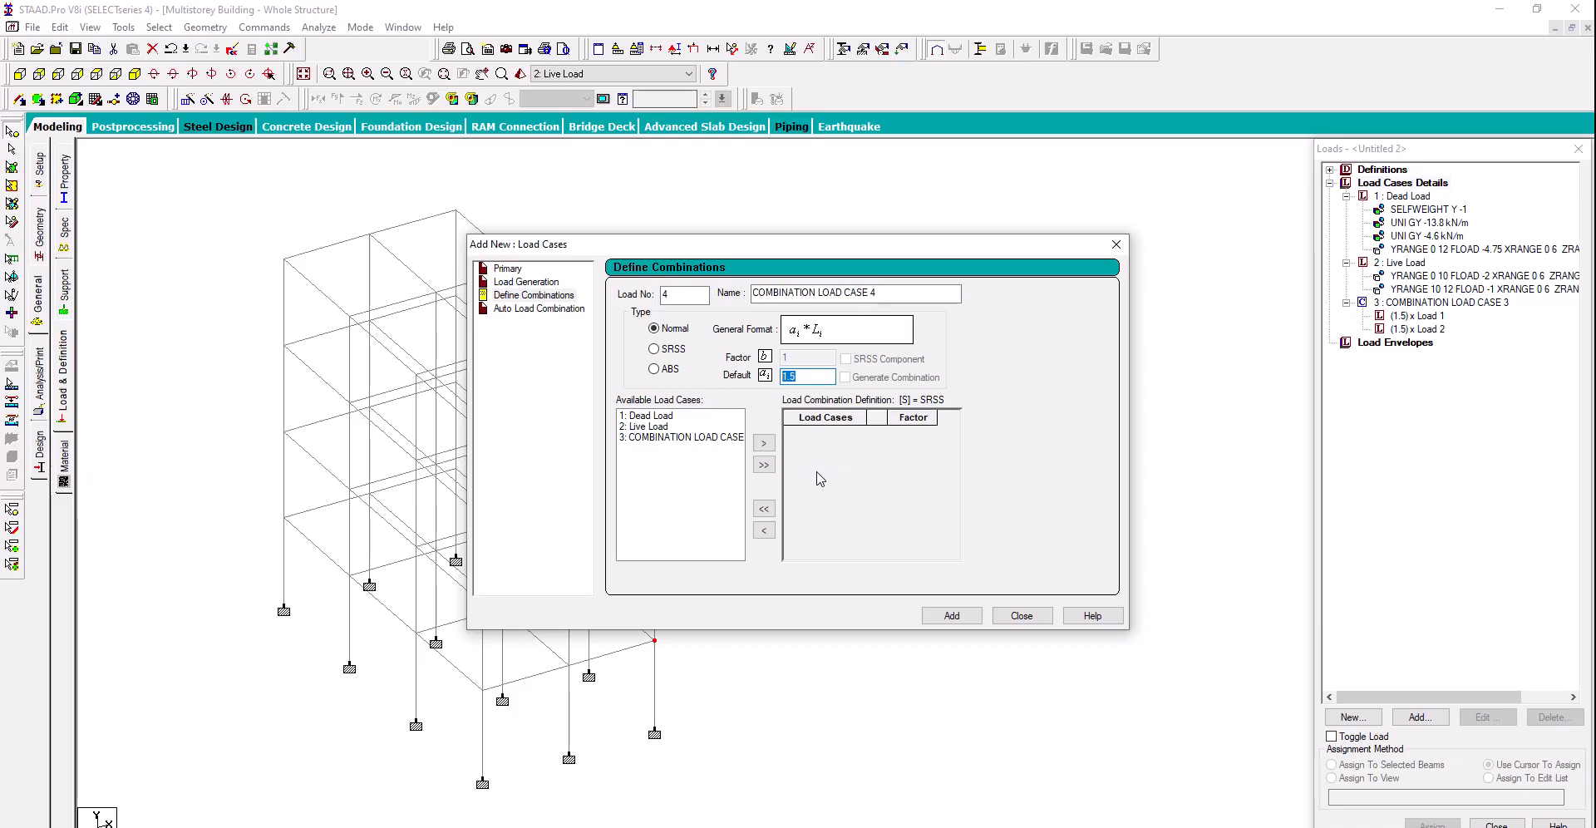
{"action": "left_click", "coordinate": [1022, 615]}
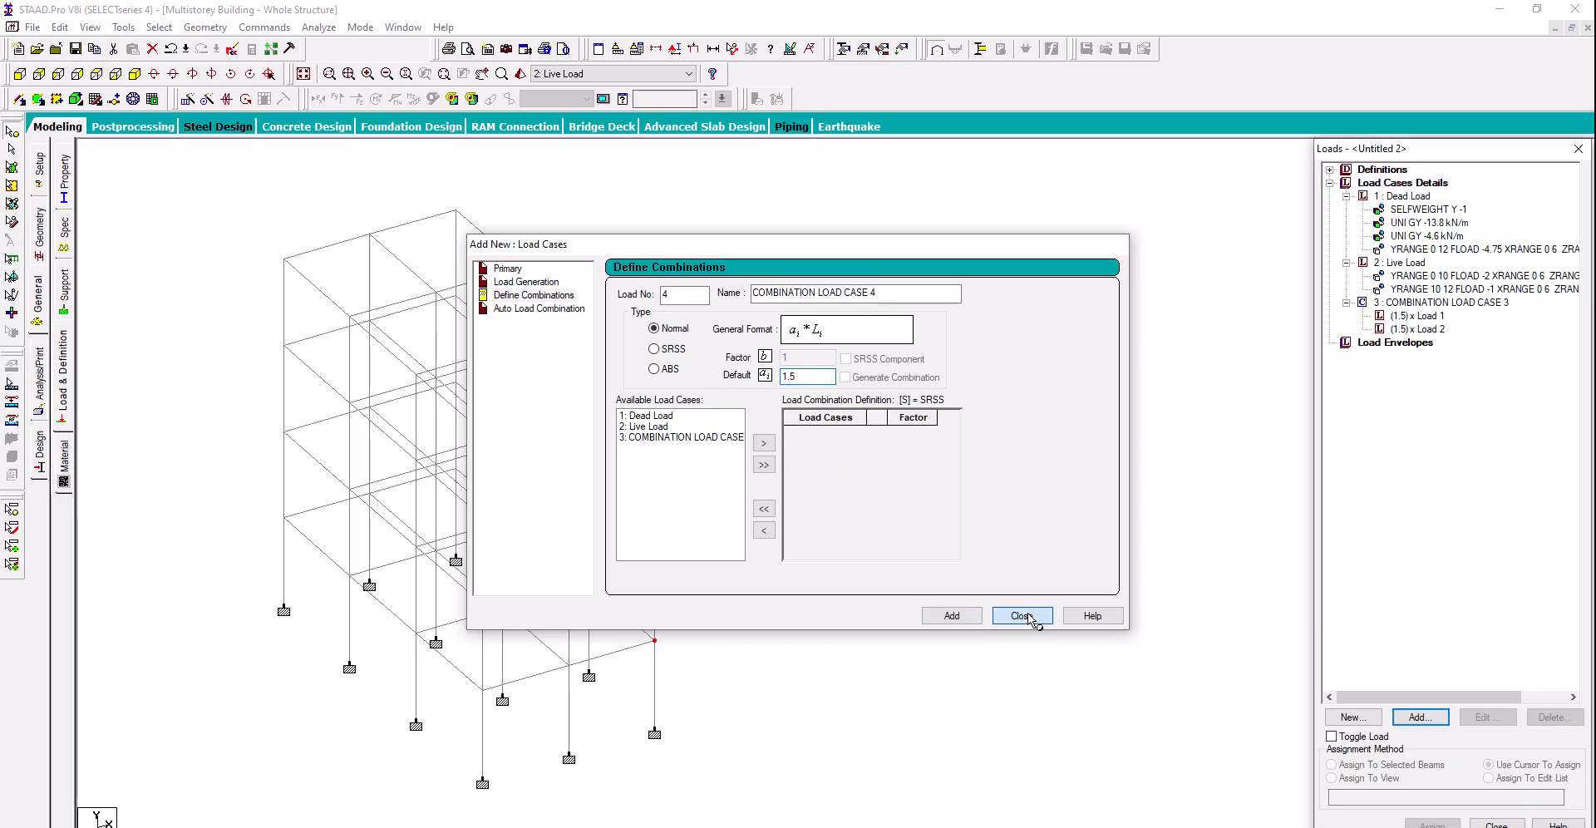
{"action": "left_click", "coordinate": [1476, 304]}
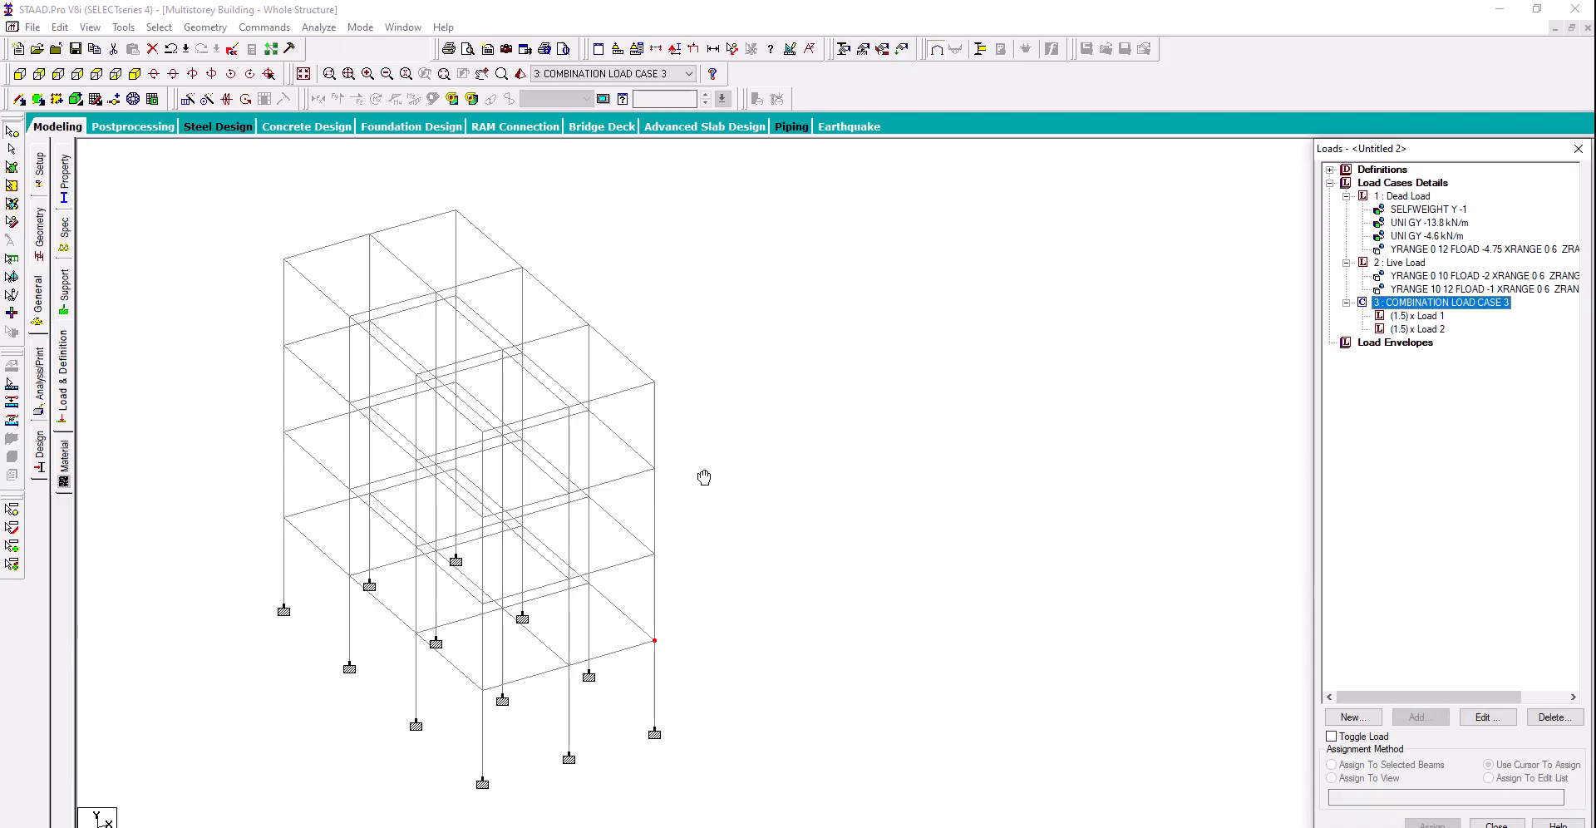
Add a Perform Analysis command with the print option All to the model
{"action": "middle_click_drag", "start_coordinate": [704, 476], "coordinate": [848, 480]}
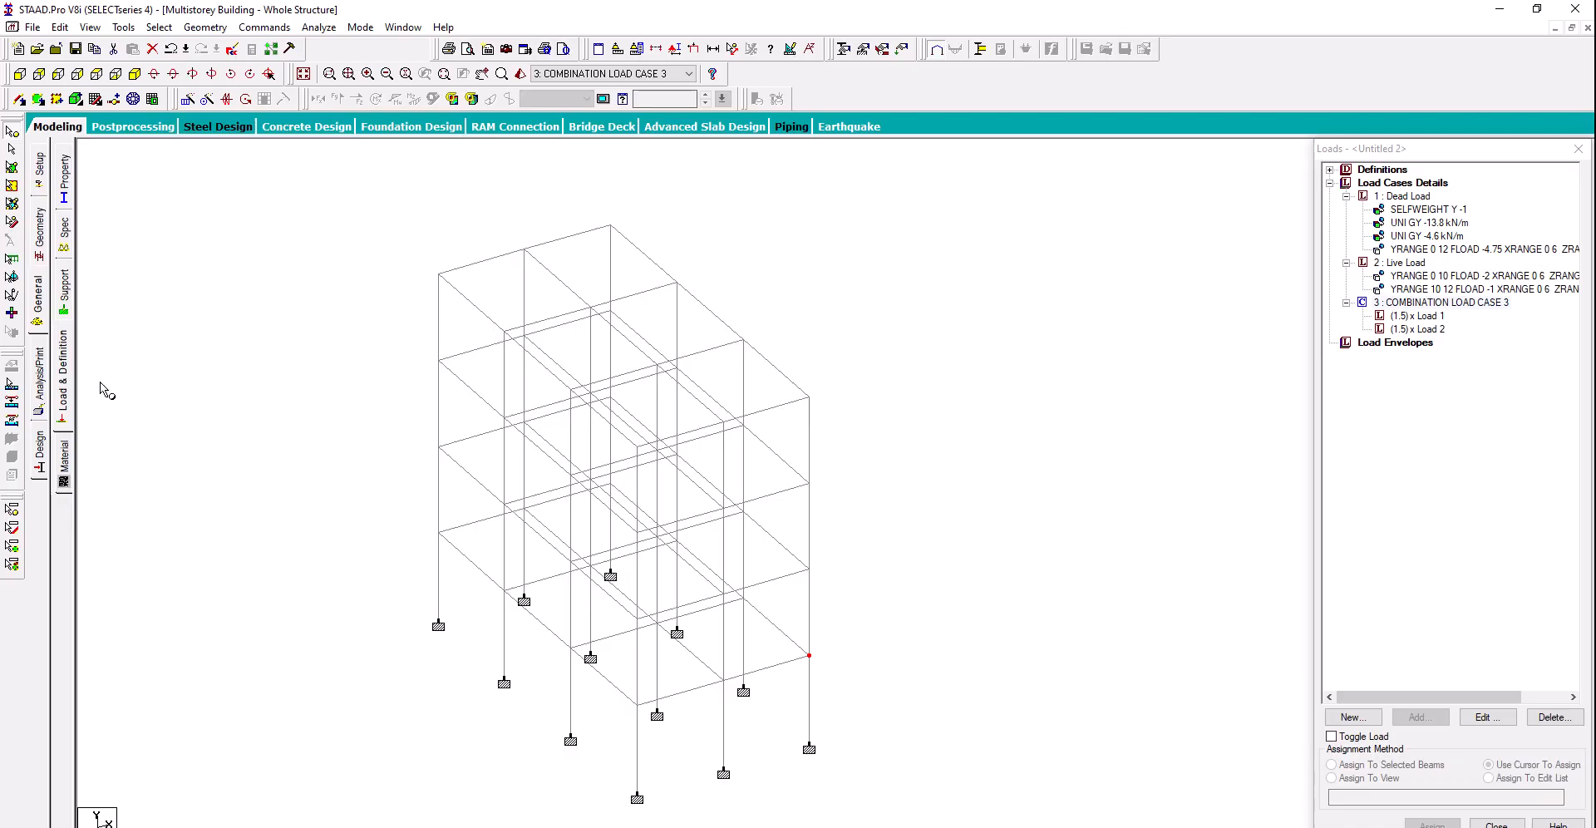
{"action": "left_click", "coordinate": [40, 374]}
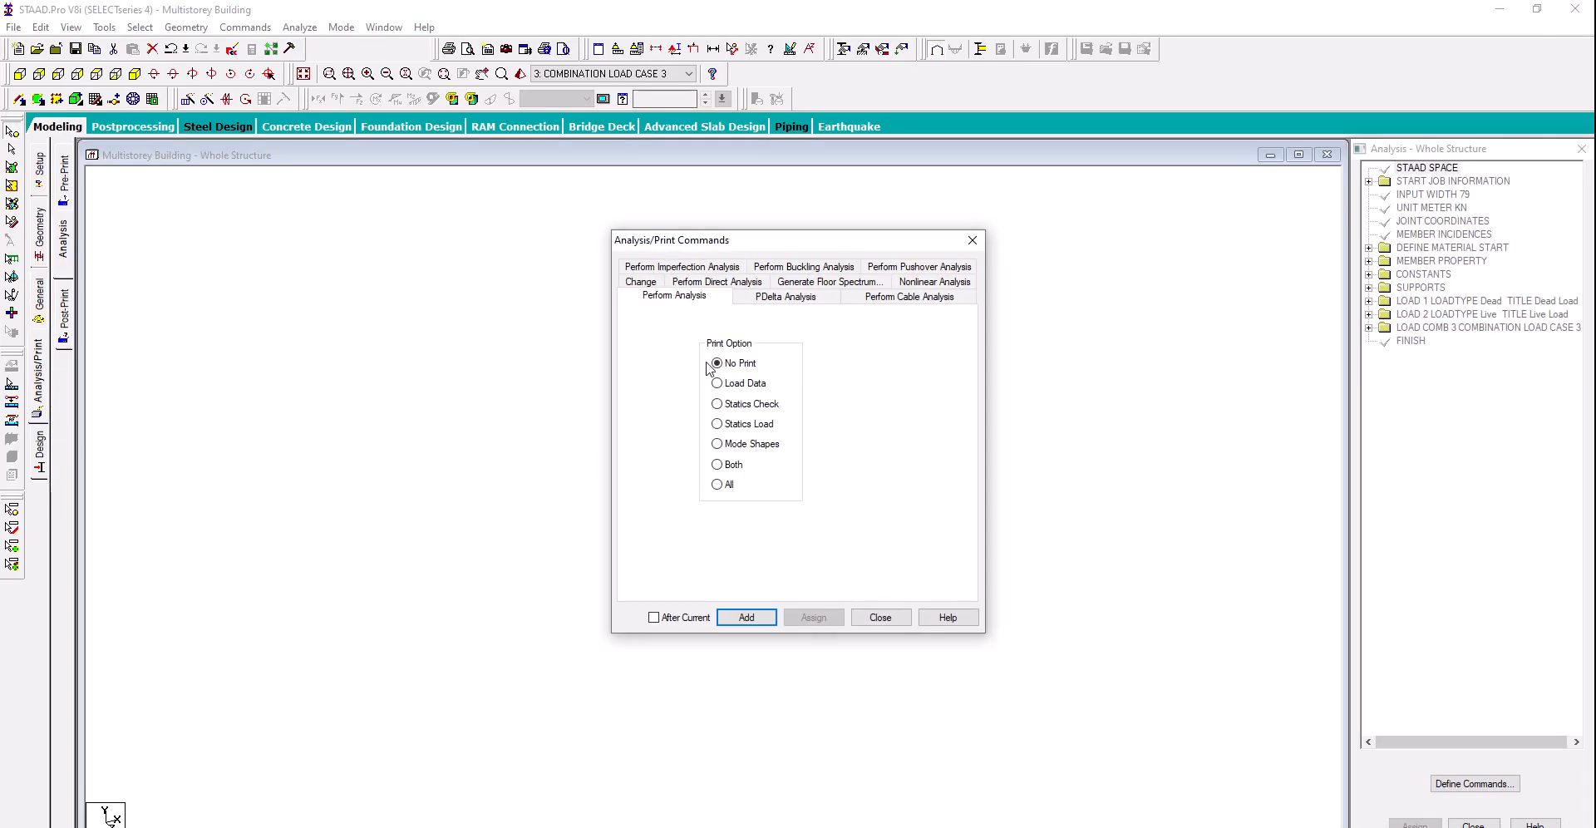
{"action": "left_click", "coordinate": [725, 487]}
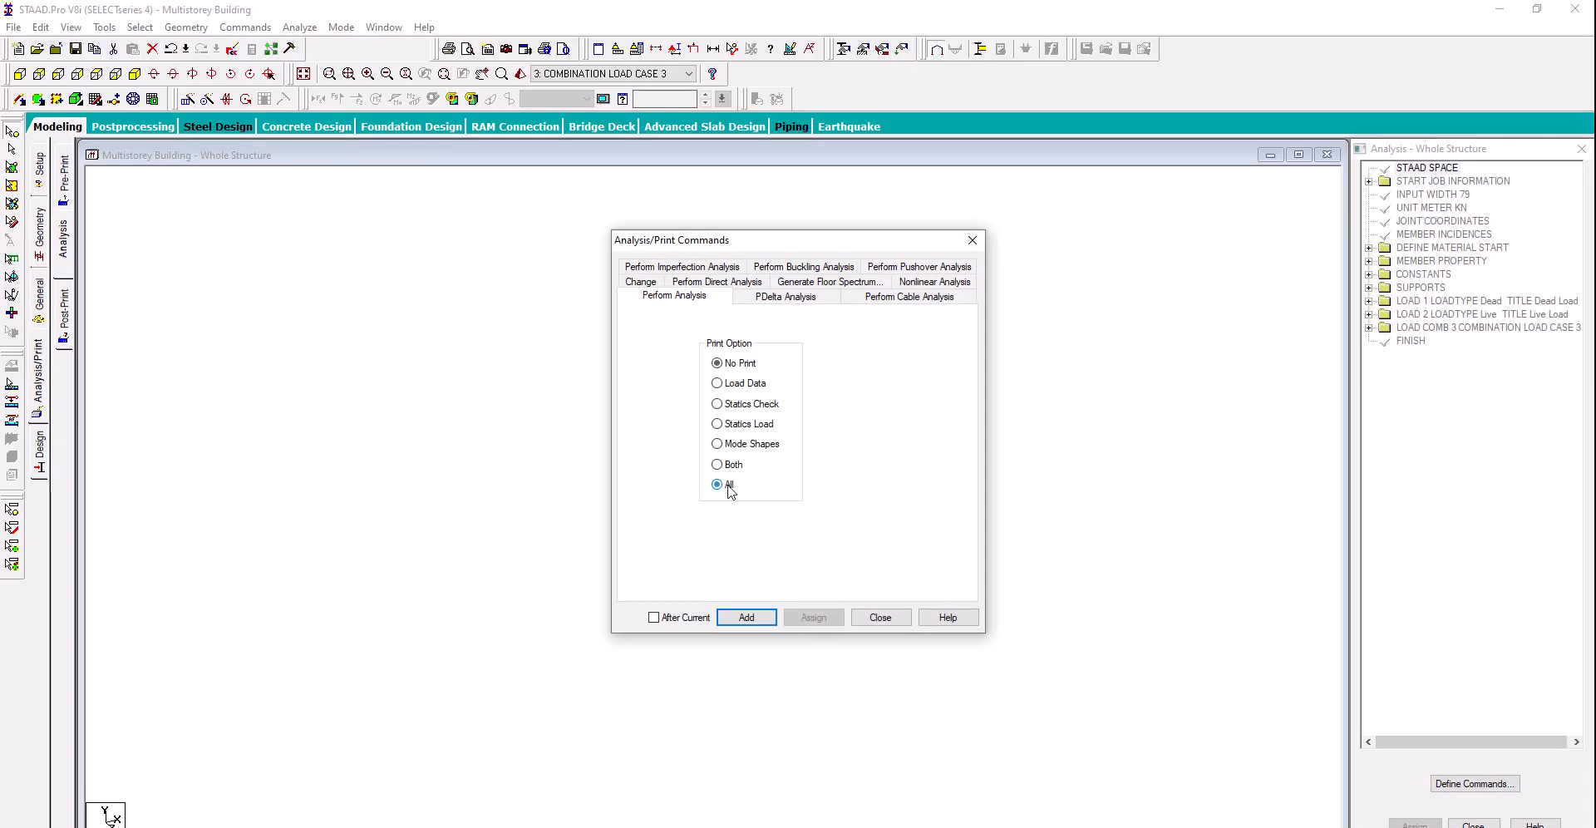
{"action": "left_click", "coordinate": [746, 617]}
{"action": "left_click", "coordinate": [875, 617]}
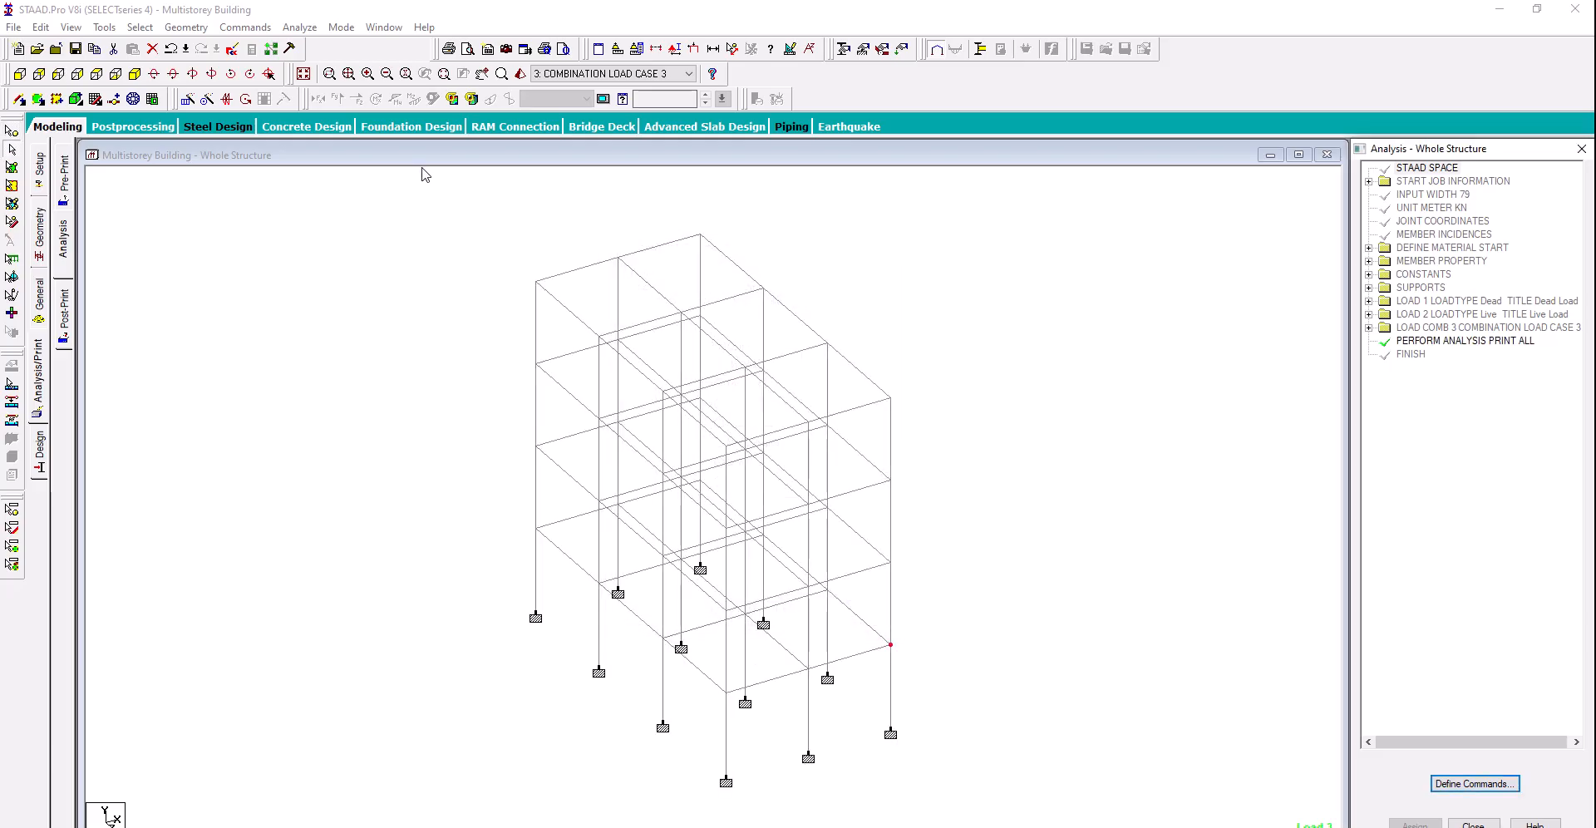
Run the analysis on the multistorey building, saving the modified structure
{"action": "left_click", "coordinate": [291, 28]}
{"action": "left_click", "coordinate": [333, 46]}
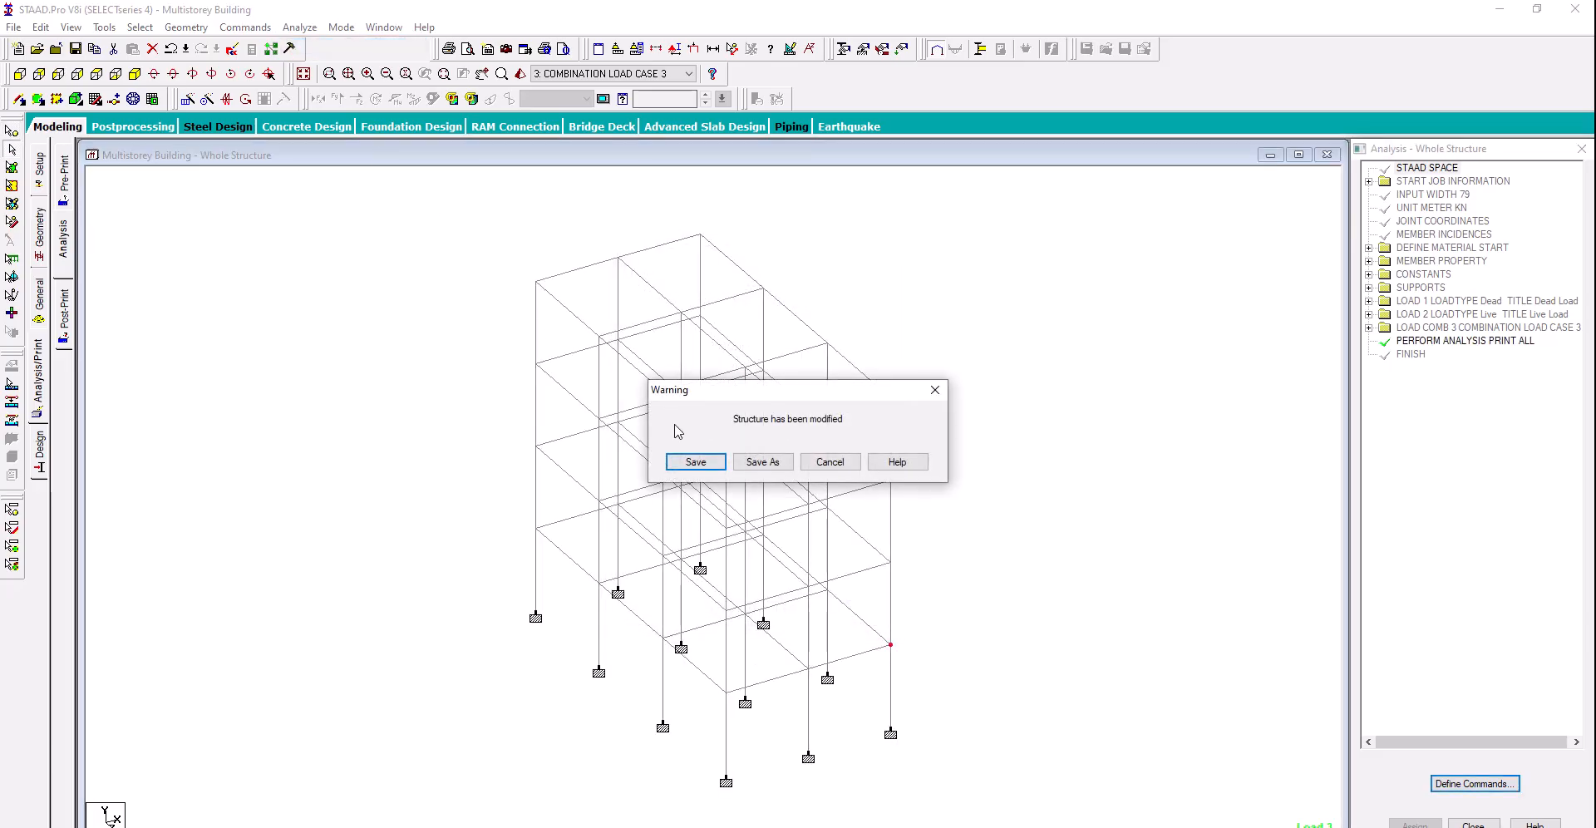
{"action": "left_click", "coordinate": [696, 463]}
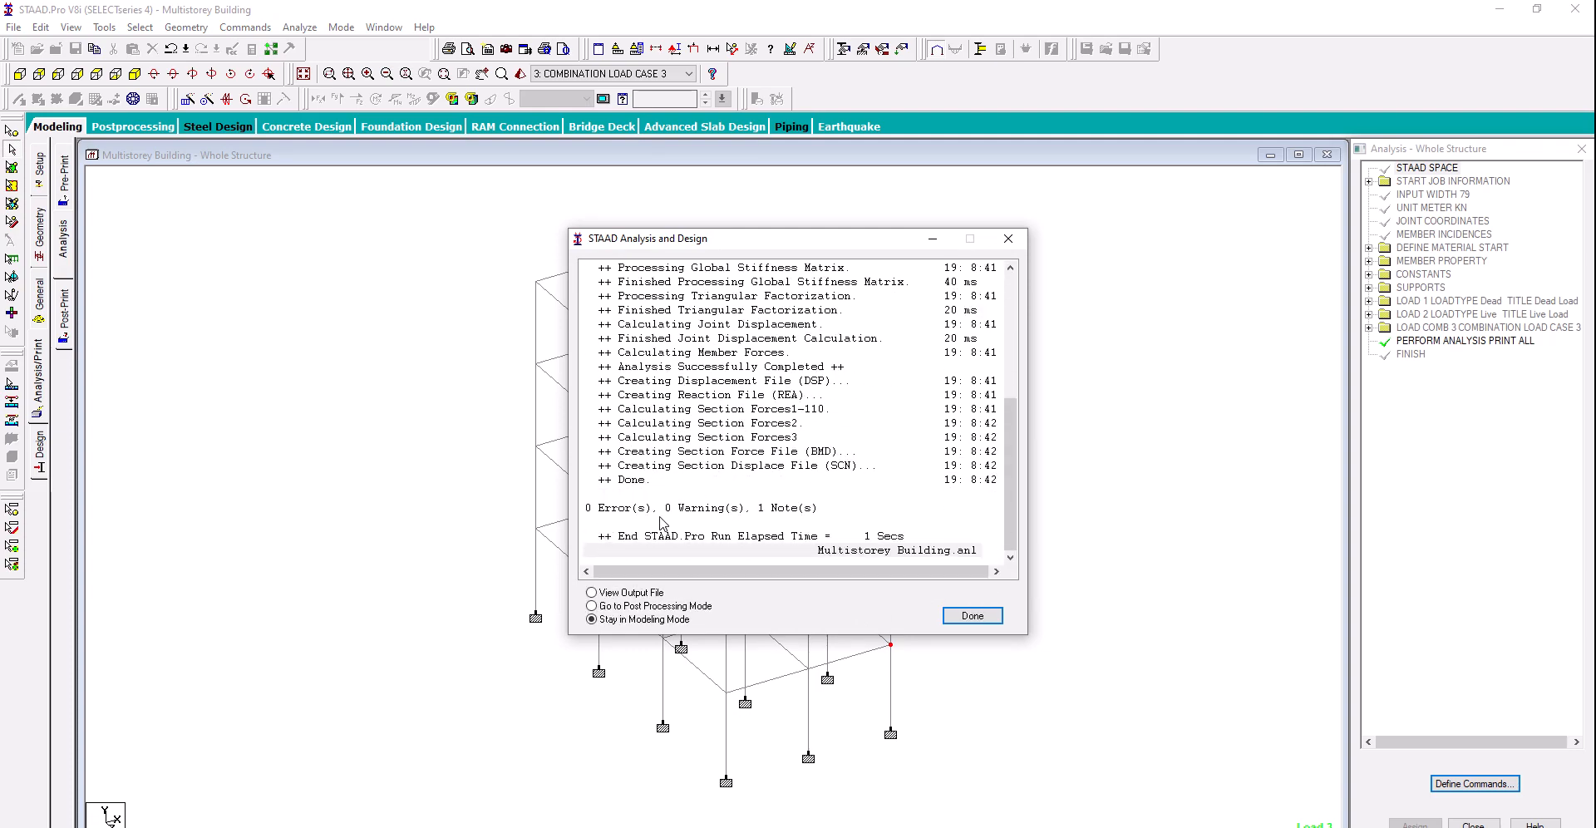
Go to Post Processing Mode with Dead Load, Live Load and Combination Load Case 3 included in the results setup
{"action": "left_click", "coordinate": [692, 606]}
{"action": "left_click", "coordinate": [973, 615]}
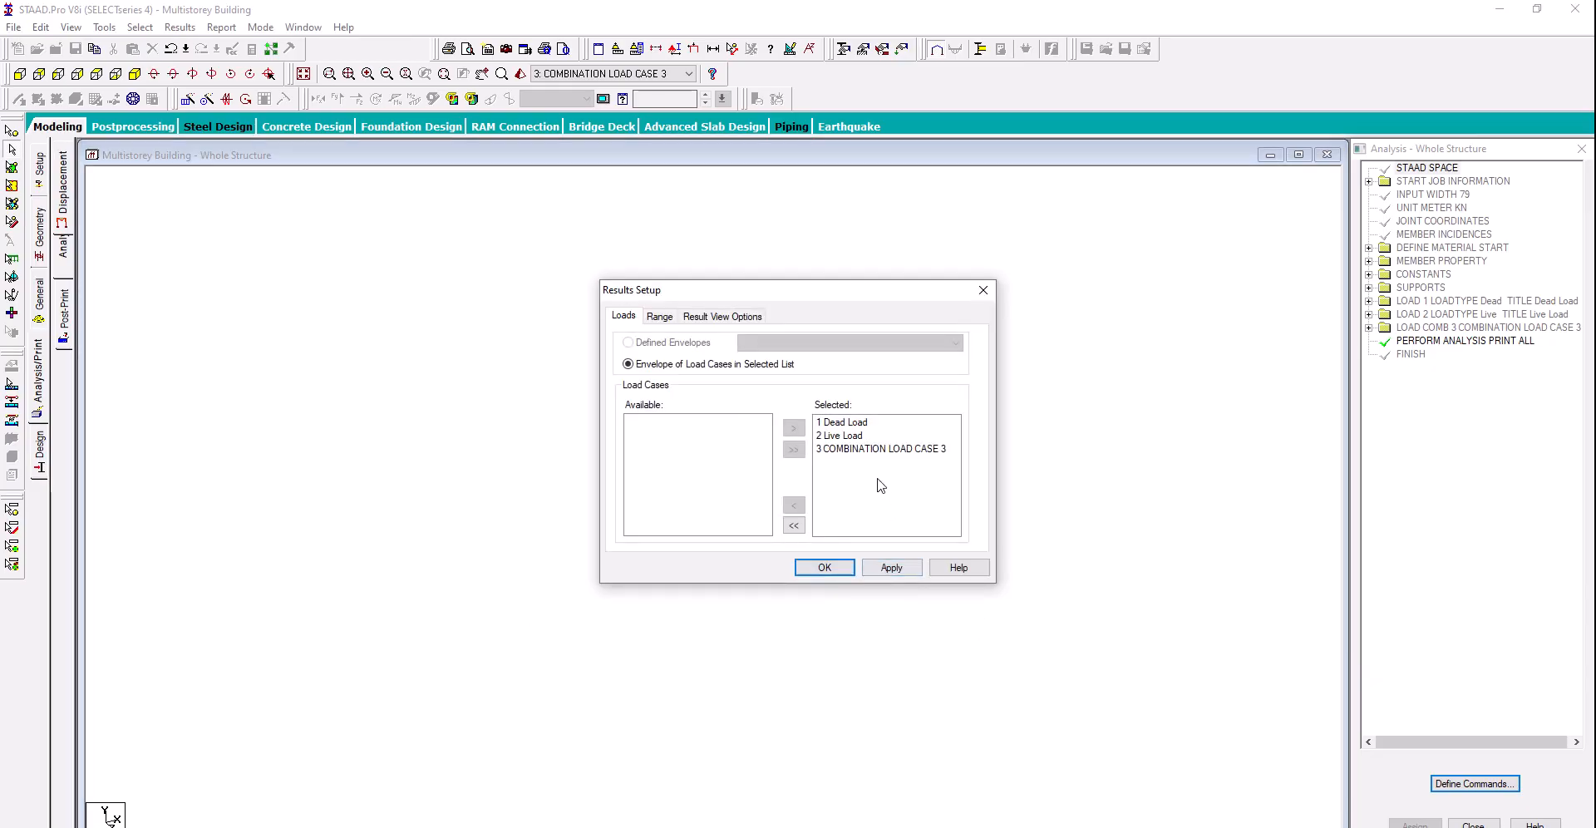
{"action": "left_click_drag", "start_coordinate": [844, 422], "coordinate": [844, 449]}
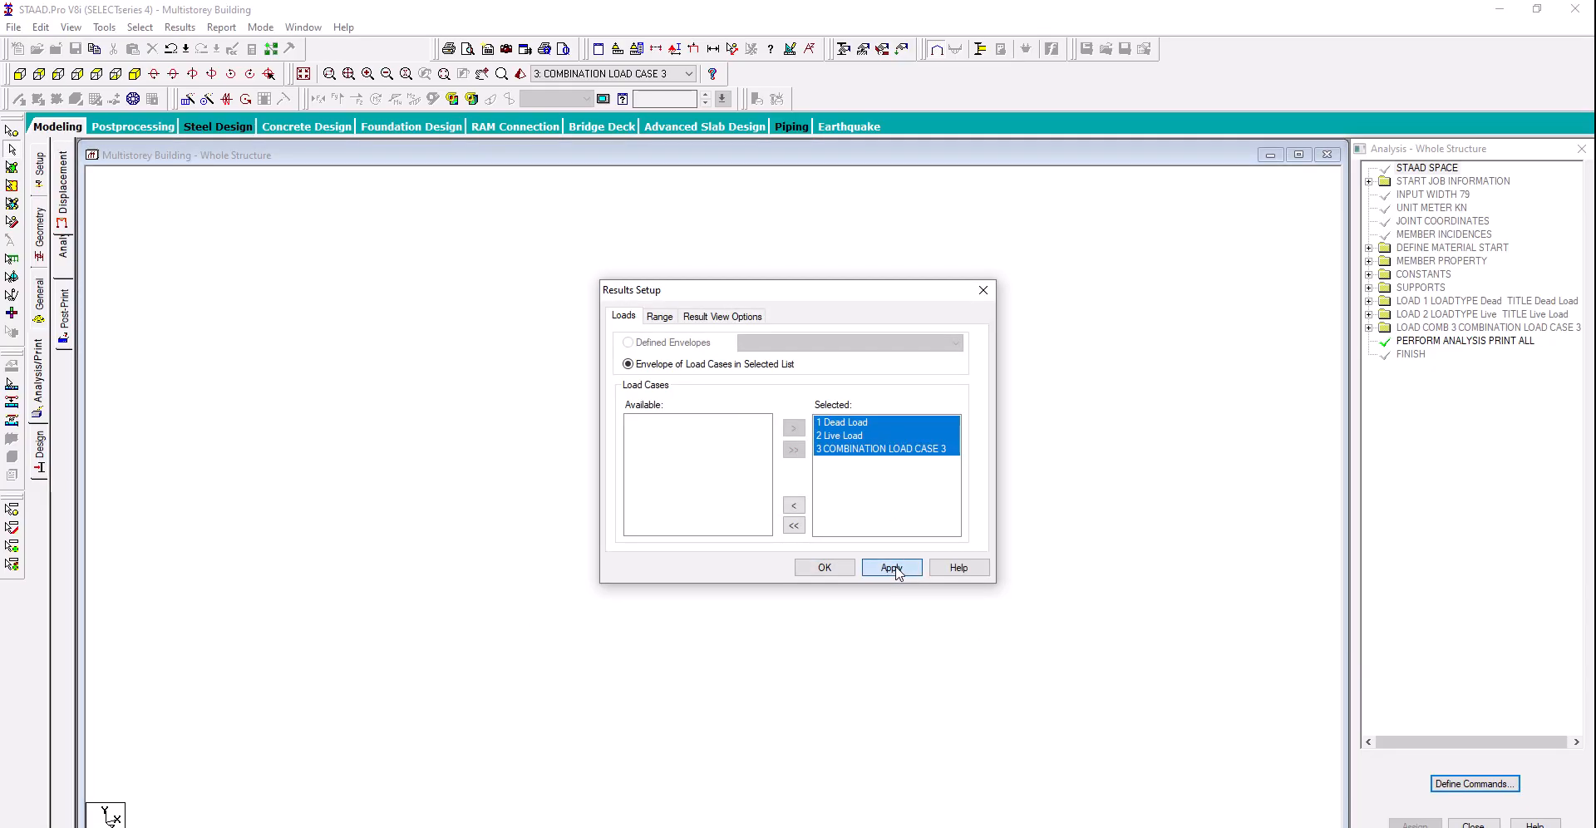
{"action": "left_click", "coordinate": [842, 567]}
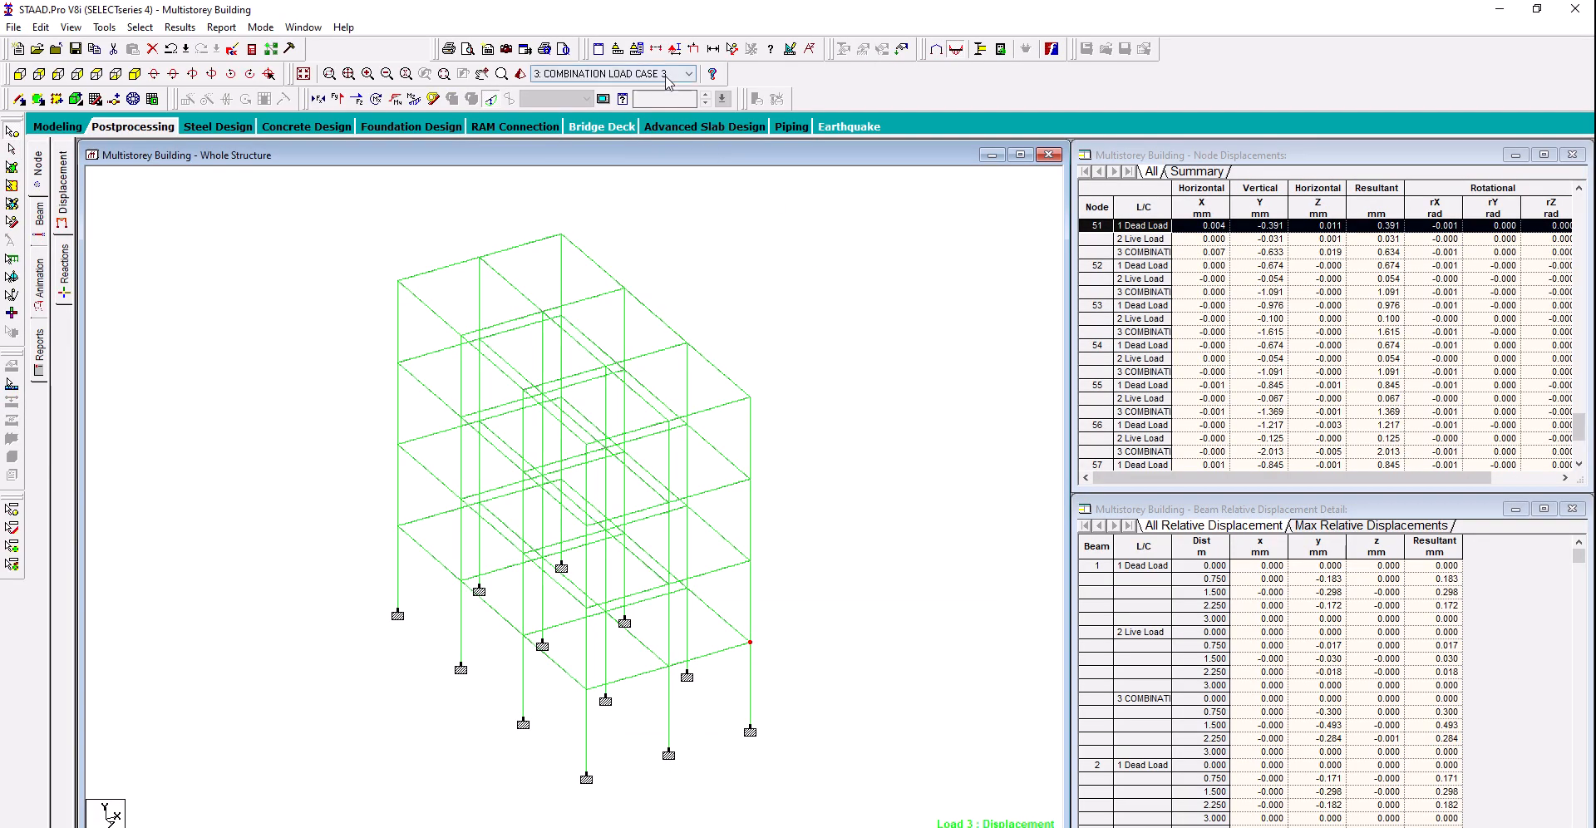
Examine the deflected shape of the whole structure under Combination Load Case 3, and hide the displacement display
{"action": "left_click", "coordinate": [667, 74]}
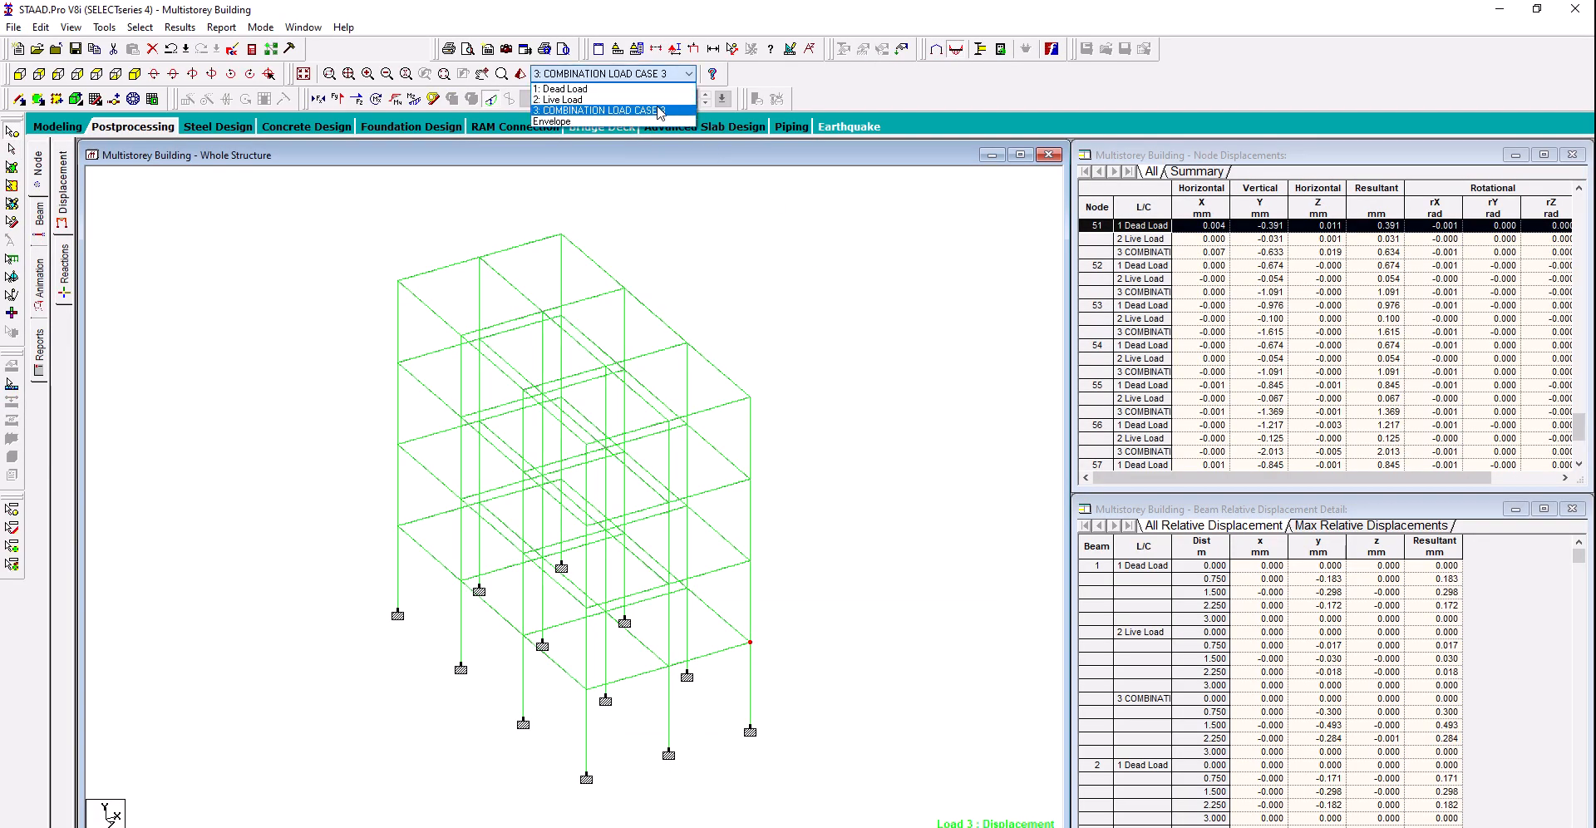
{"action": "left_click", "coordinate": [659, 110]}
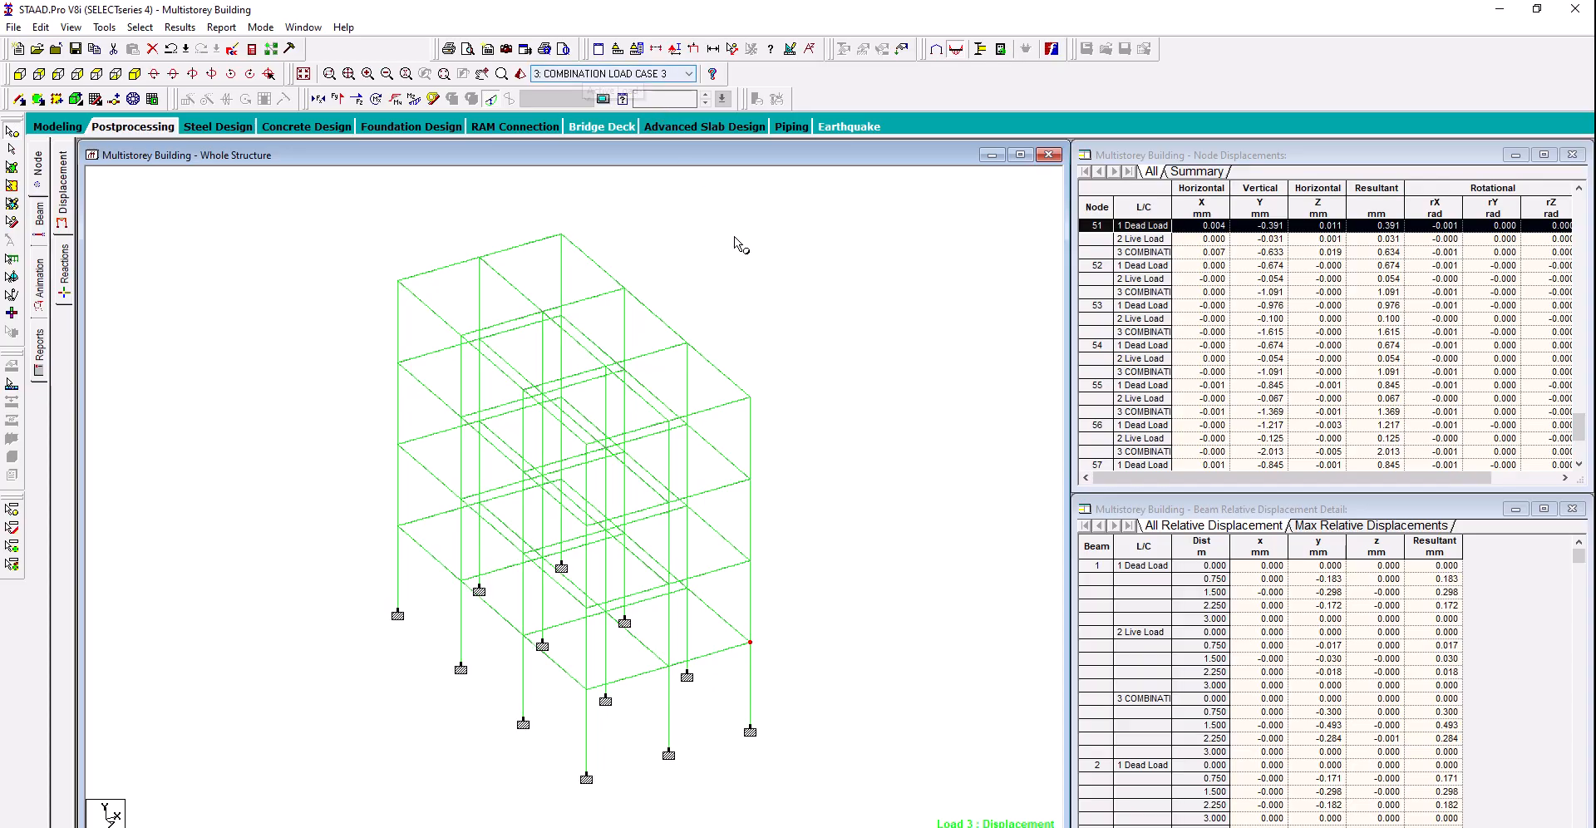
{"action": "left_click", "coordinate": [489, 101]}
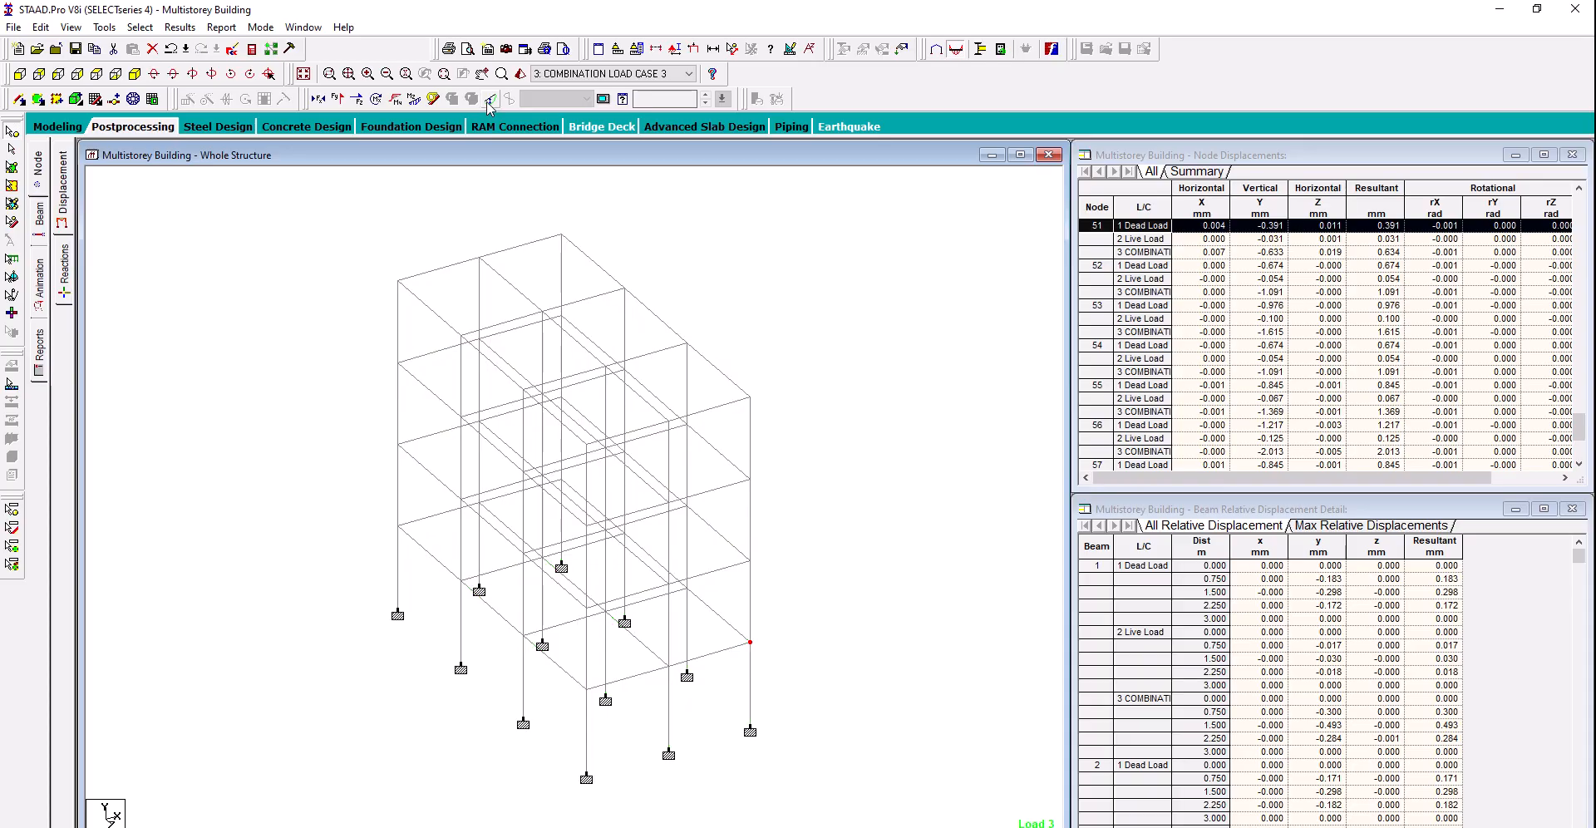
{"action": "left_click", "coordinate": [489, 100]}
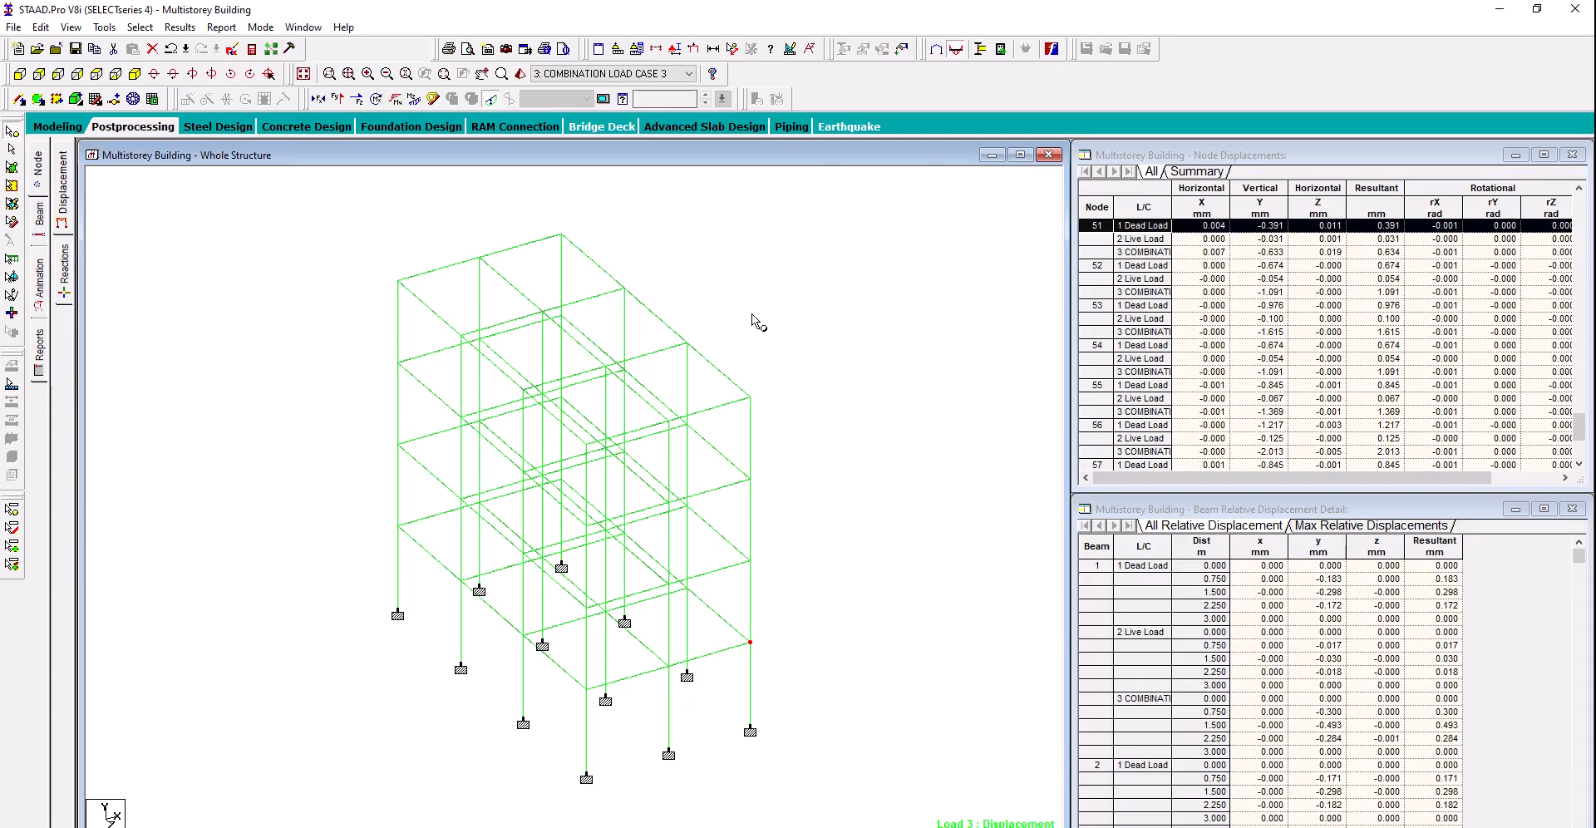
{"action": "left_click", "coordinate": [756, 318]}
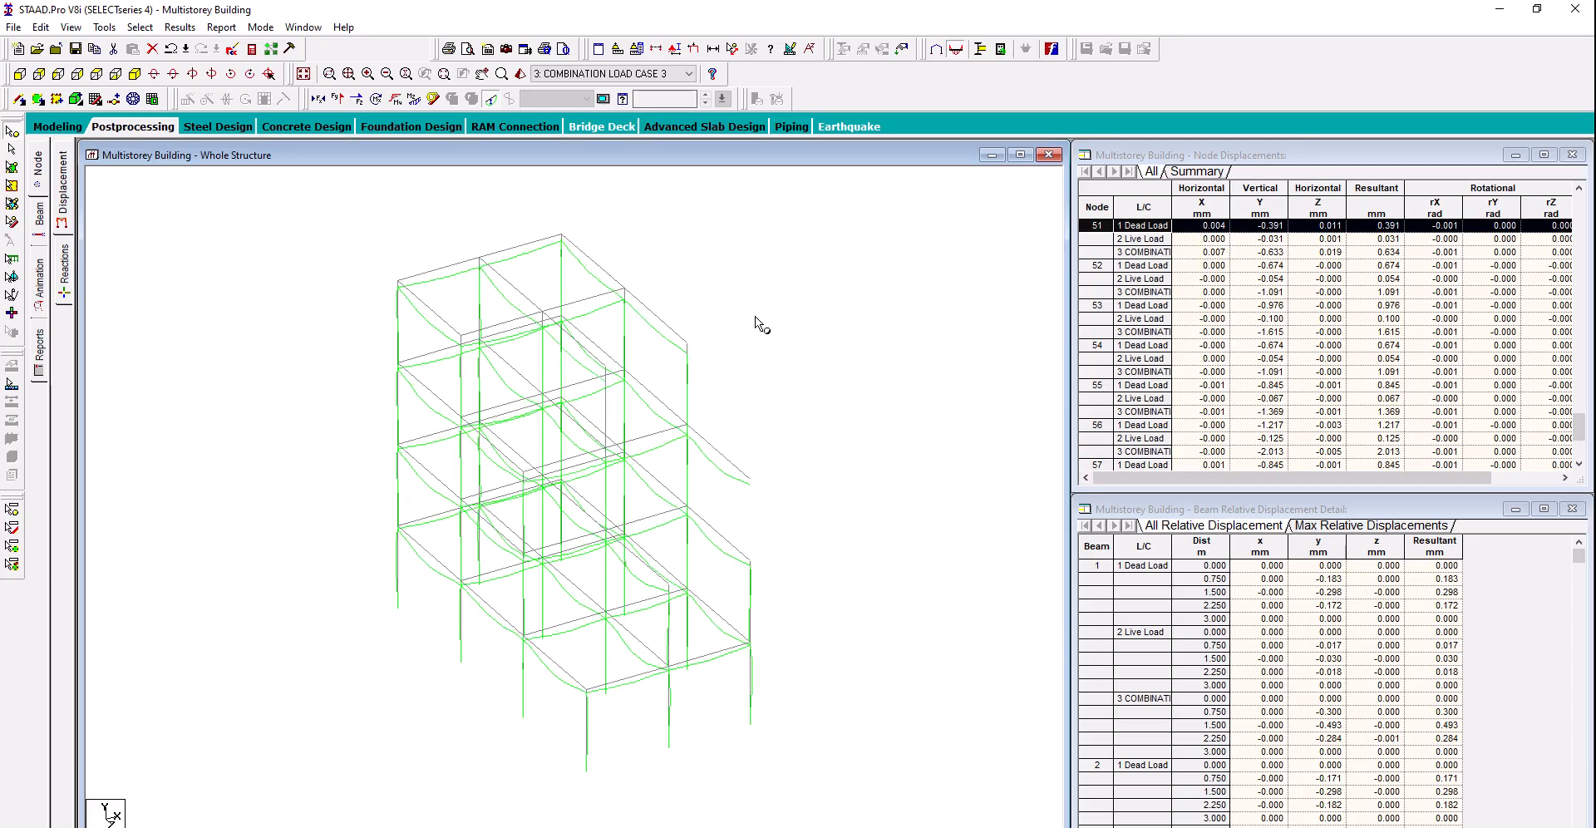
{"action": "left_click", "coordinate": [490, 101]}
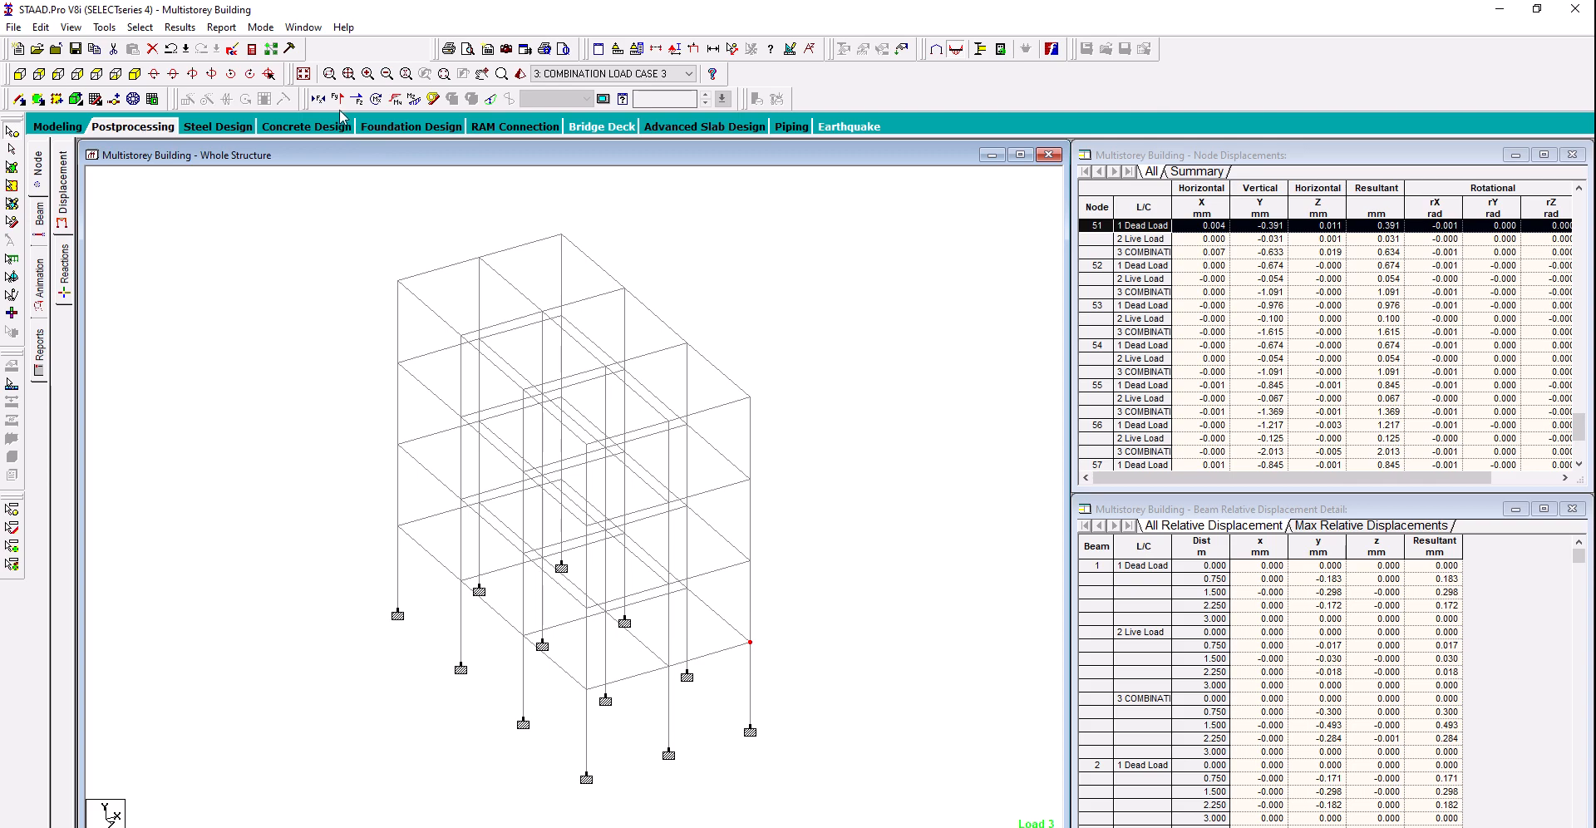
Examine the bending moment diagram and the shear diagram of the whole frame one after the other, hiding each
{"action": "left_click", "coordinate": [412, 101]}
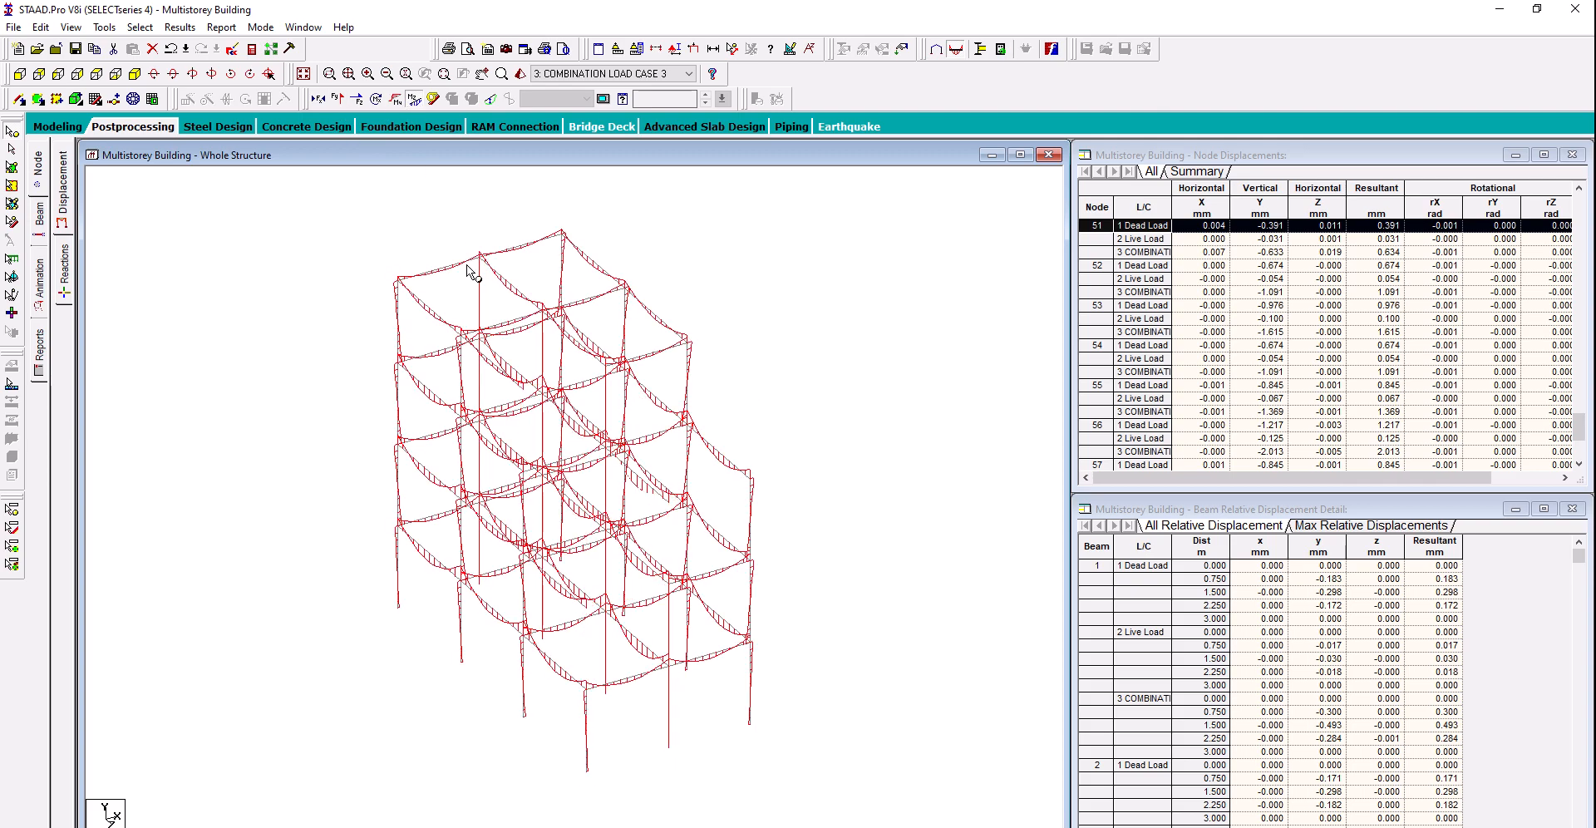
{"action": "left_click", "coordinate": [414, 99]}
{"action": "left_click", "coordinate": [338, 98]}
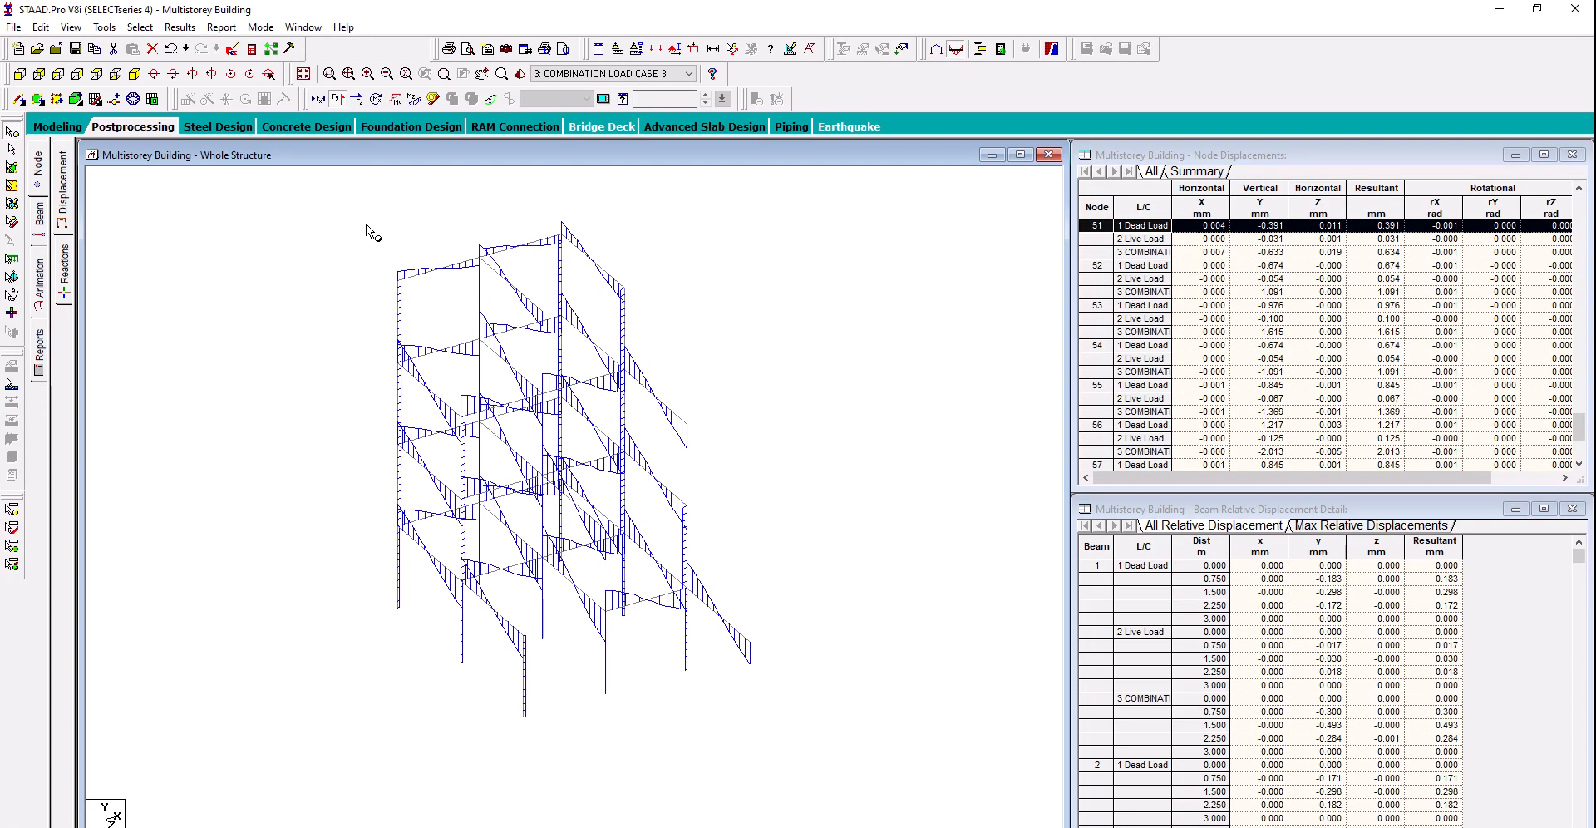
{"action": "left_click", "coordinate": [337, 99]}
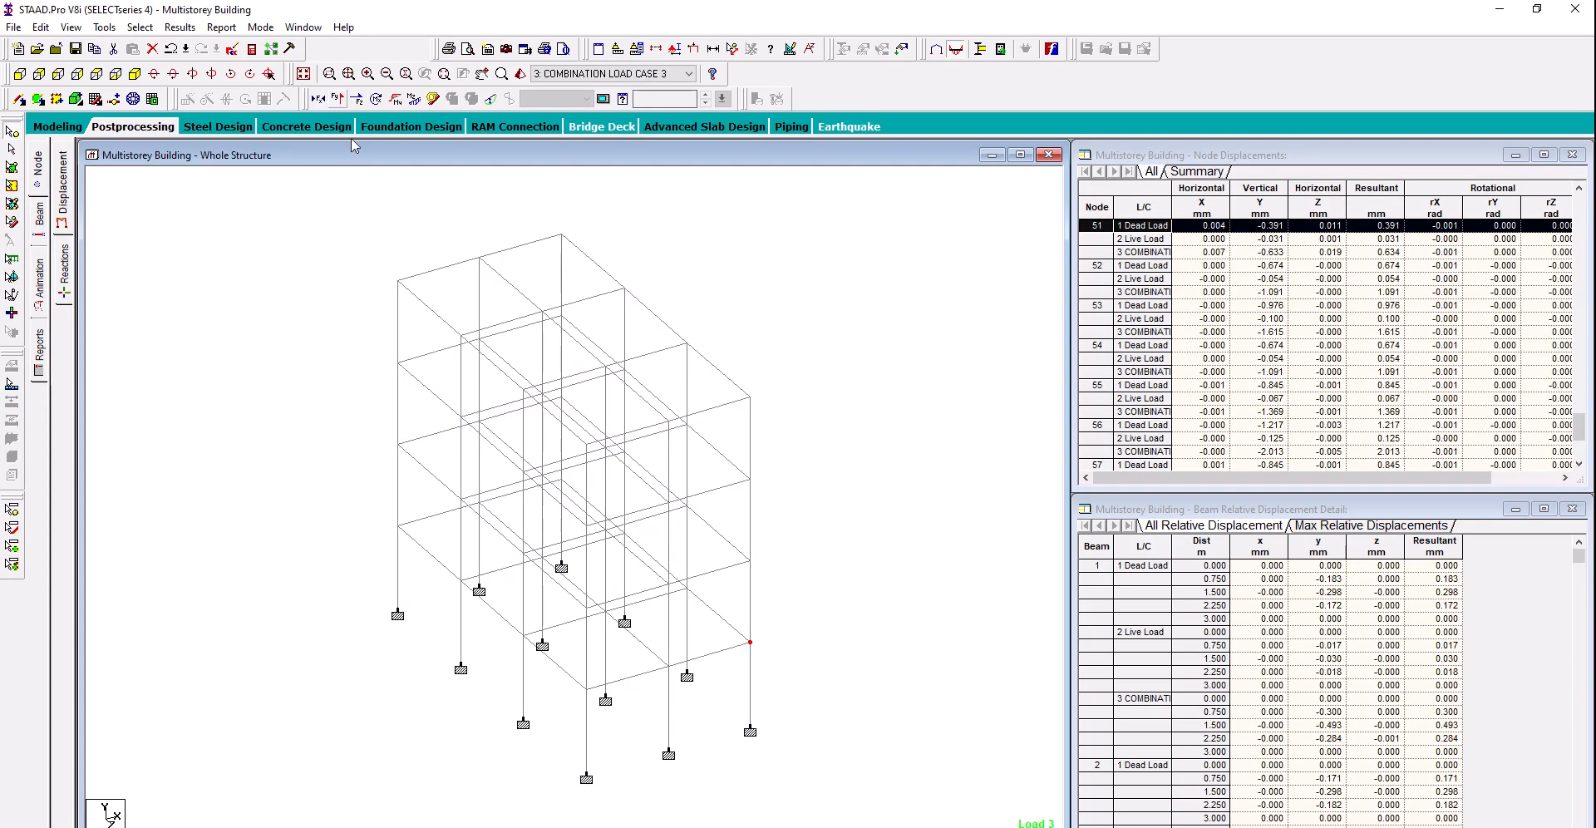
Open corner column Beam 15 in a new view window and display its Bending Z diagram
{"action": "left_click", "coordinate": [12, 149]}
{"action": "left_click", "coordinate": [397, 412]}
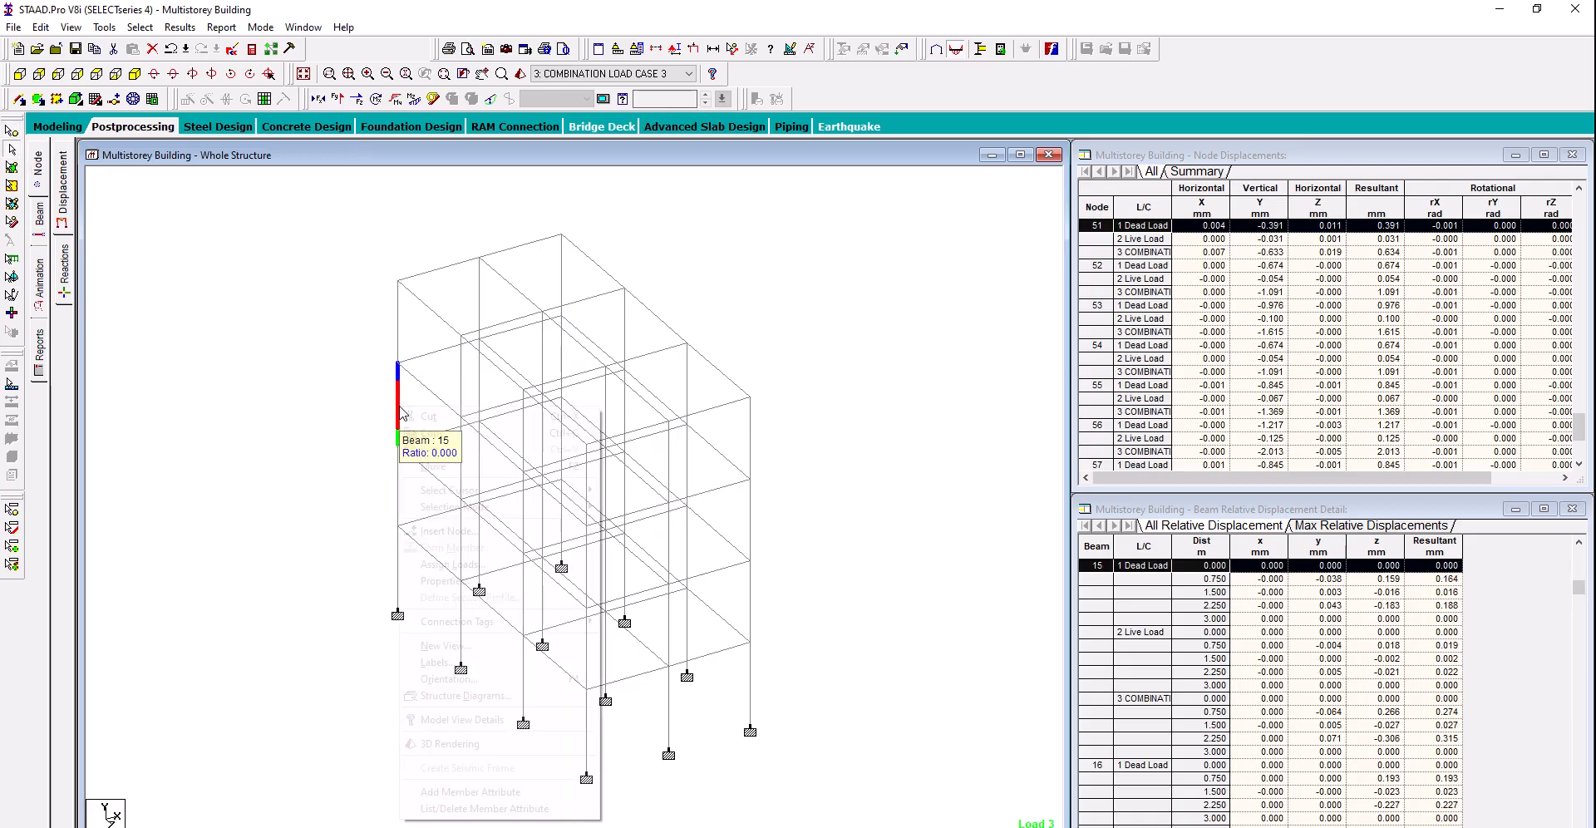
{"action": "right_click", "coordinate": [400, 408]}
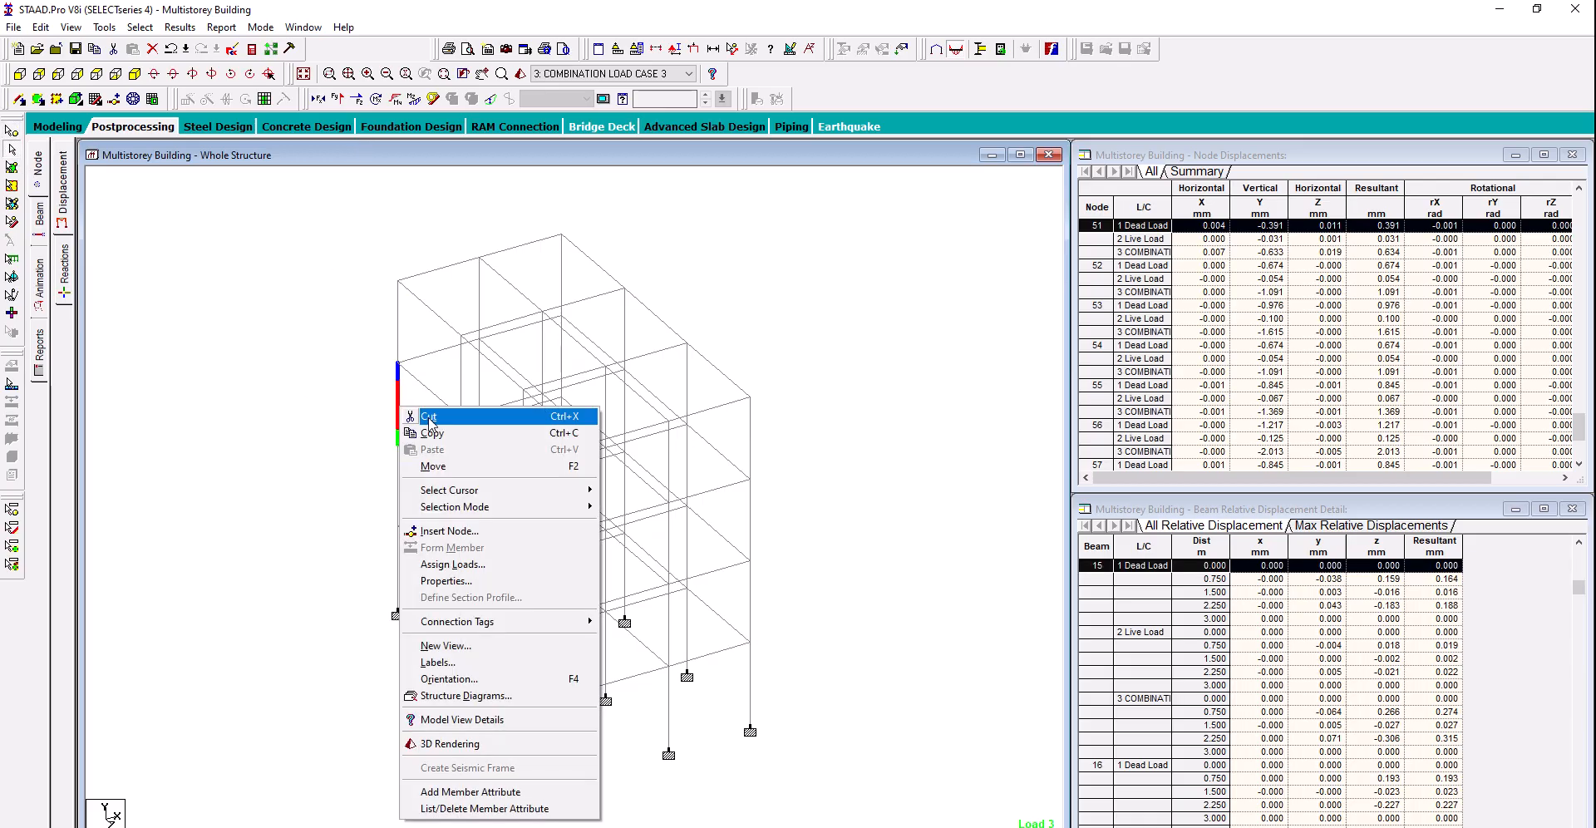
{"action": "left_click", "coordinate": [476, 649]}
{"action": "left_click", "coordinate": [889, 416]}
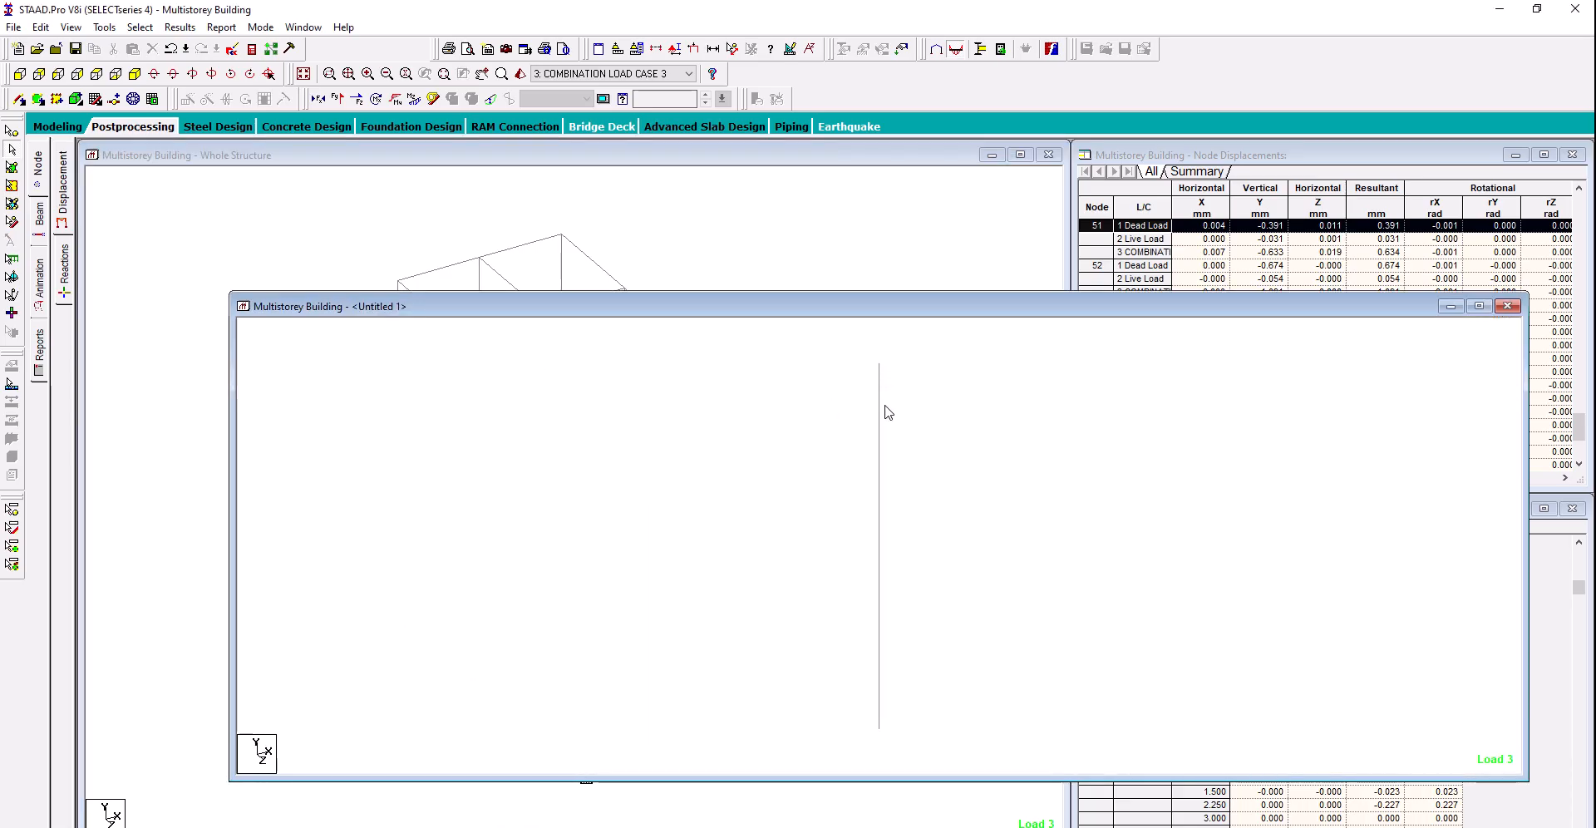
{"action": "left_click", "coordinate": [880, 412]}
{"action": "left_click", "coordinate": [414, 99]}
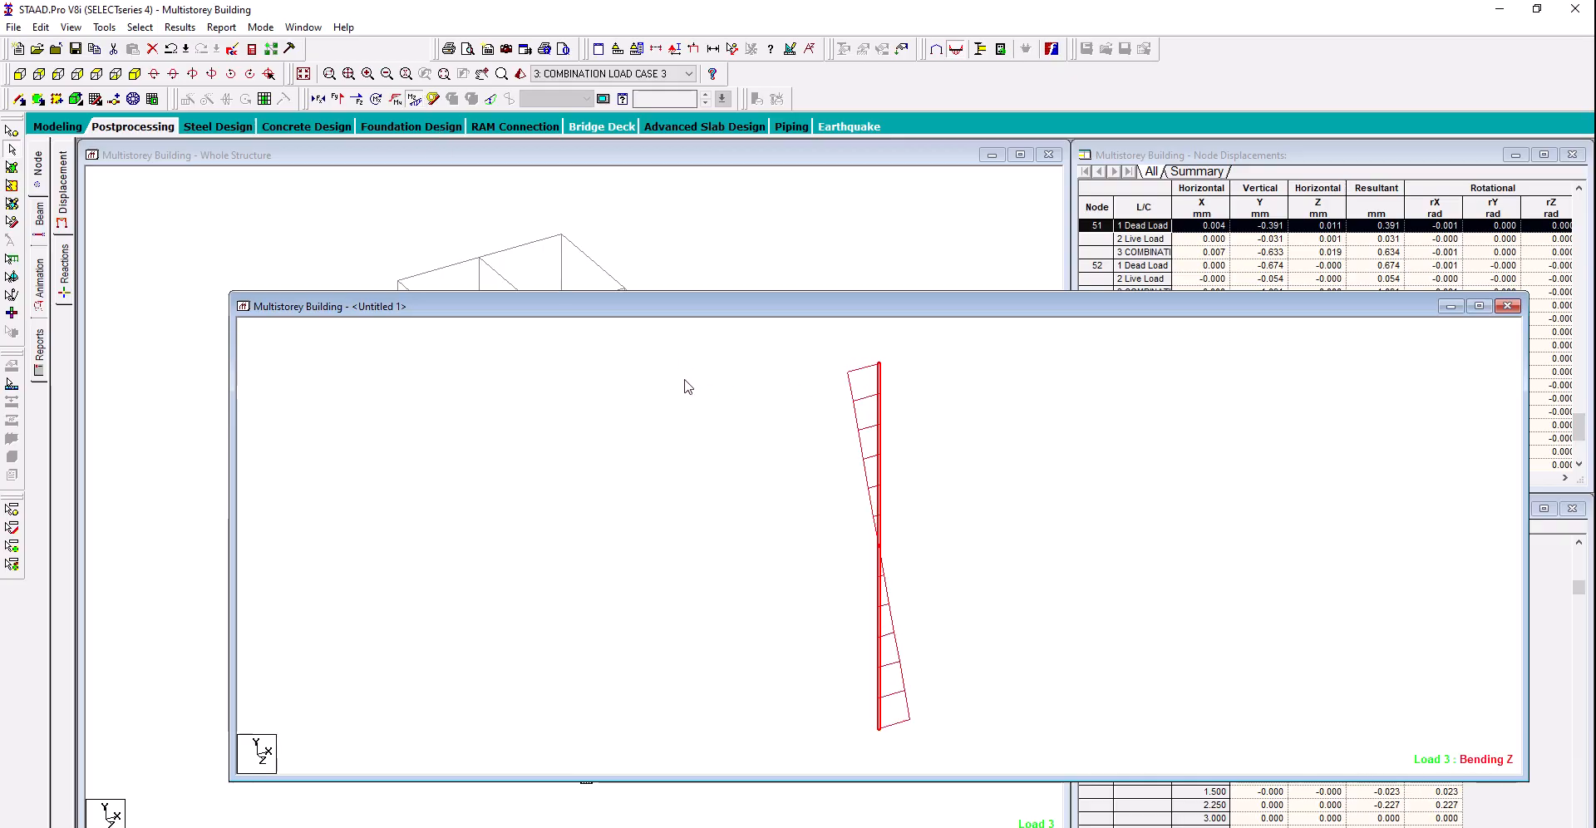
Annotate the column's bending moments at the ends, maximum and mid point, and close the separate view after reading them
{"action": "left_click", "coordinate": [180, 27]}
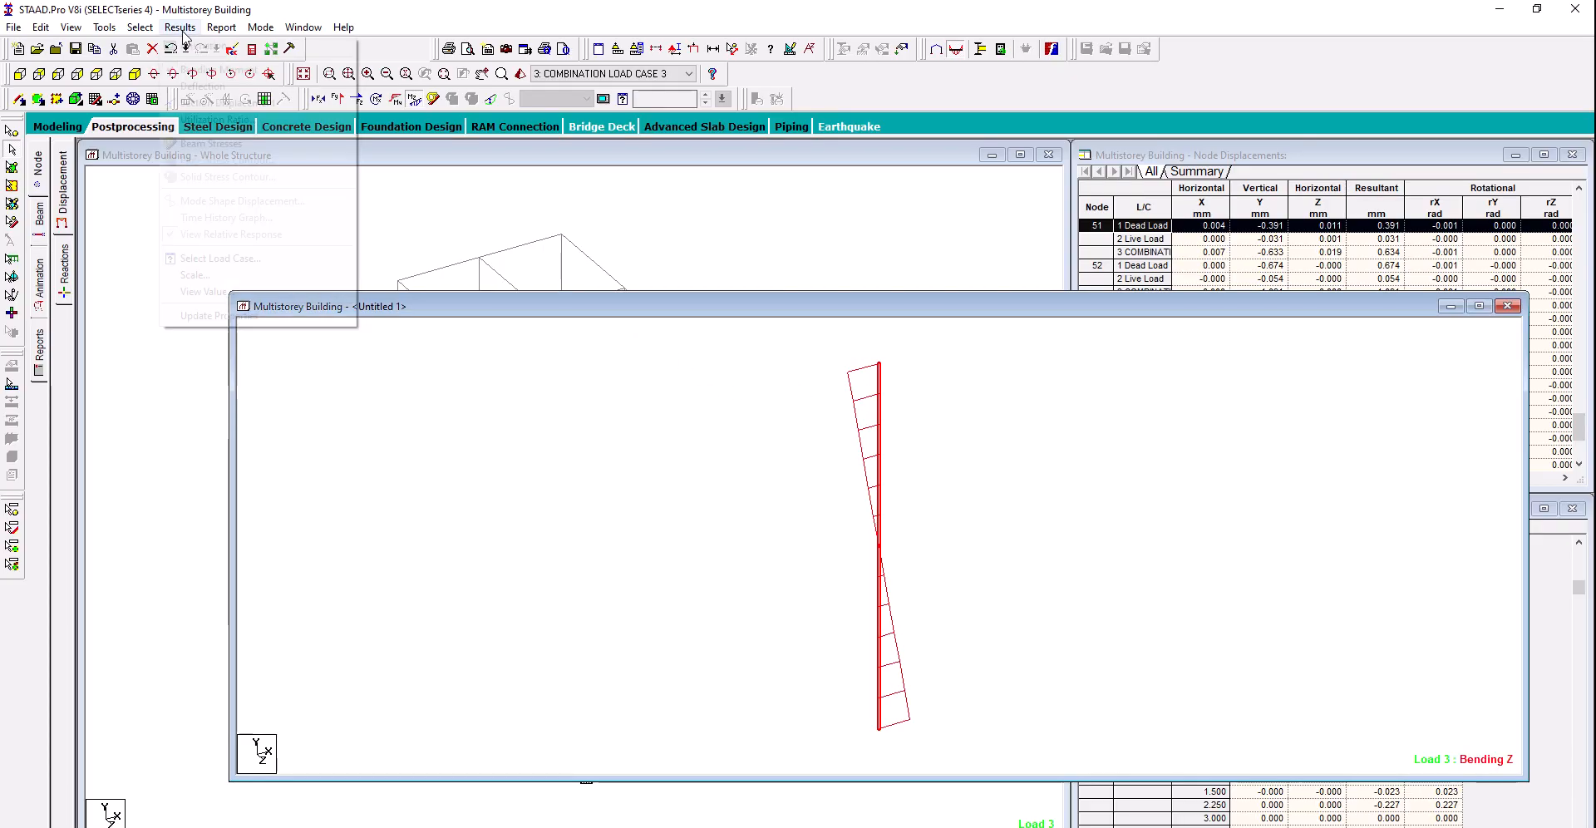
{"action": "left_click", "coordinate": [283, 291]}
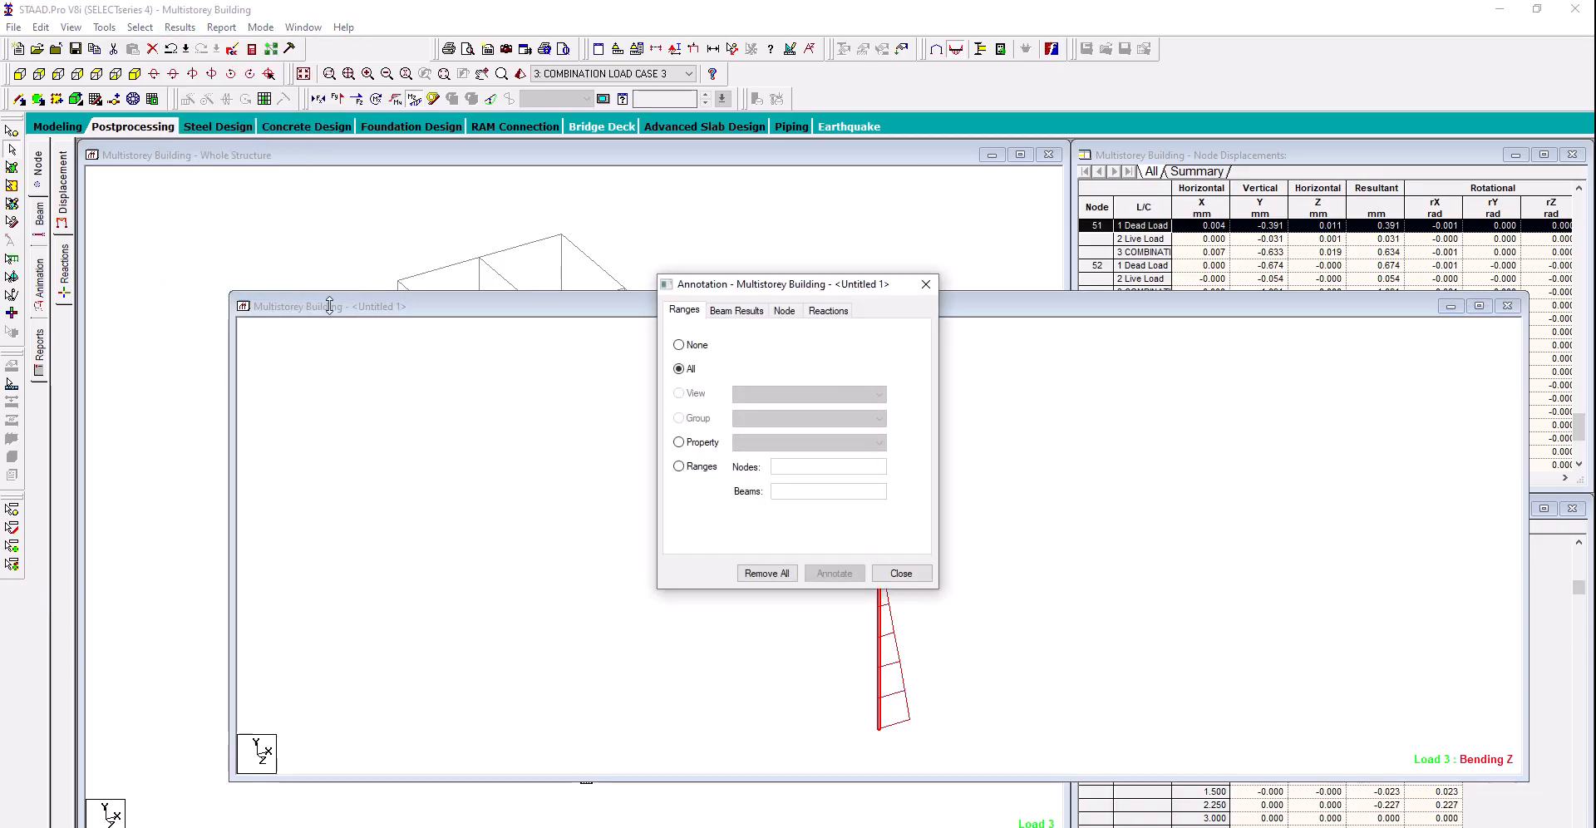
{"action": "left_click_drag", "start_coordinate": [753, 284], "coordinate": [427, 287]}
{"action": "left_click", "coordinate": [410, 312]}
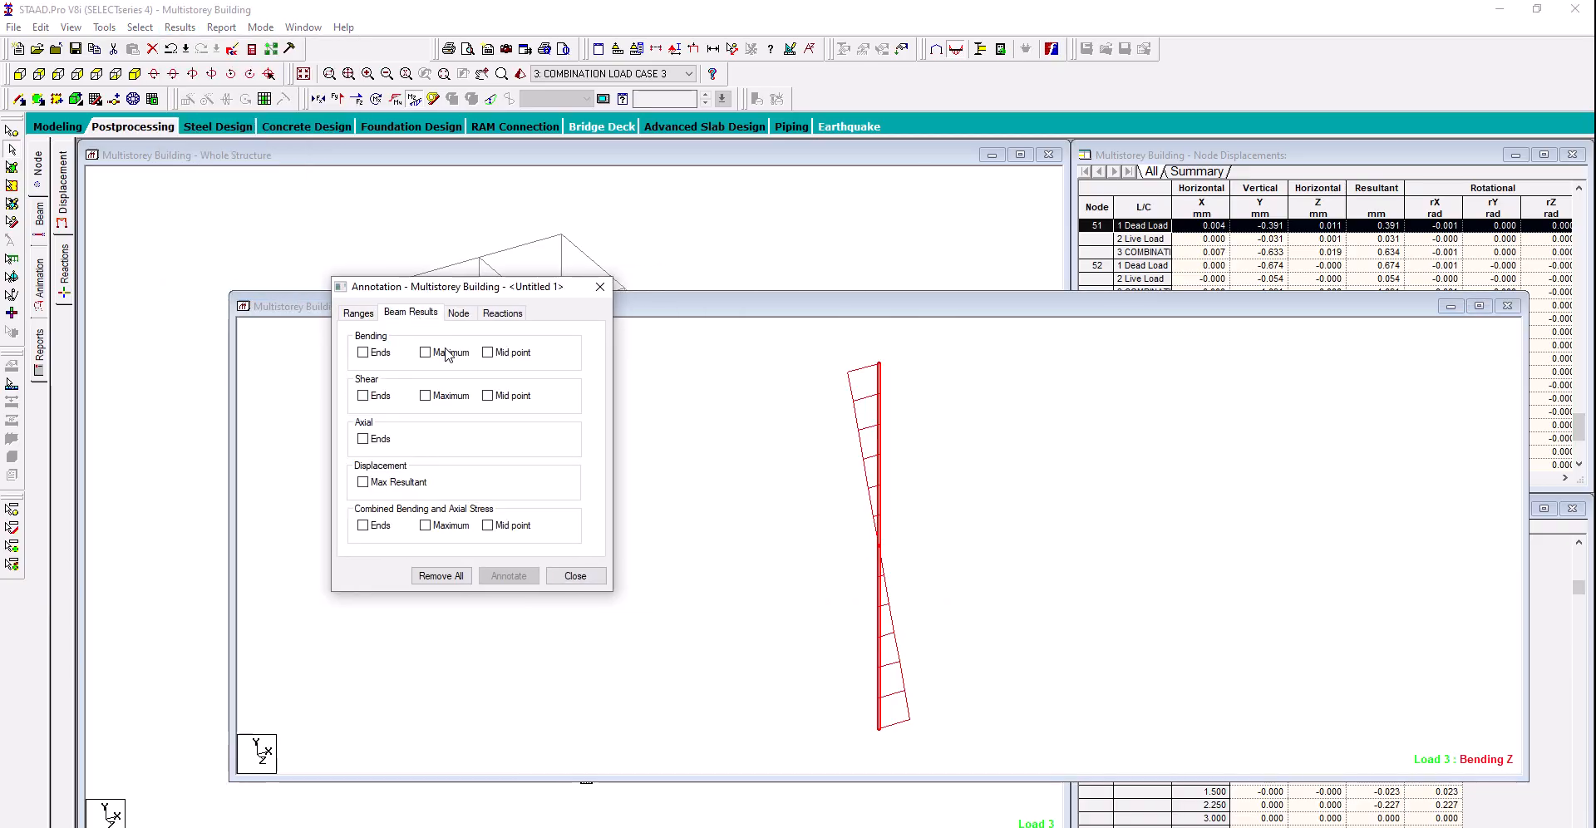
{"action": "left_click", "coordinate": [380, 356]}
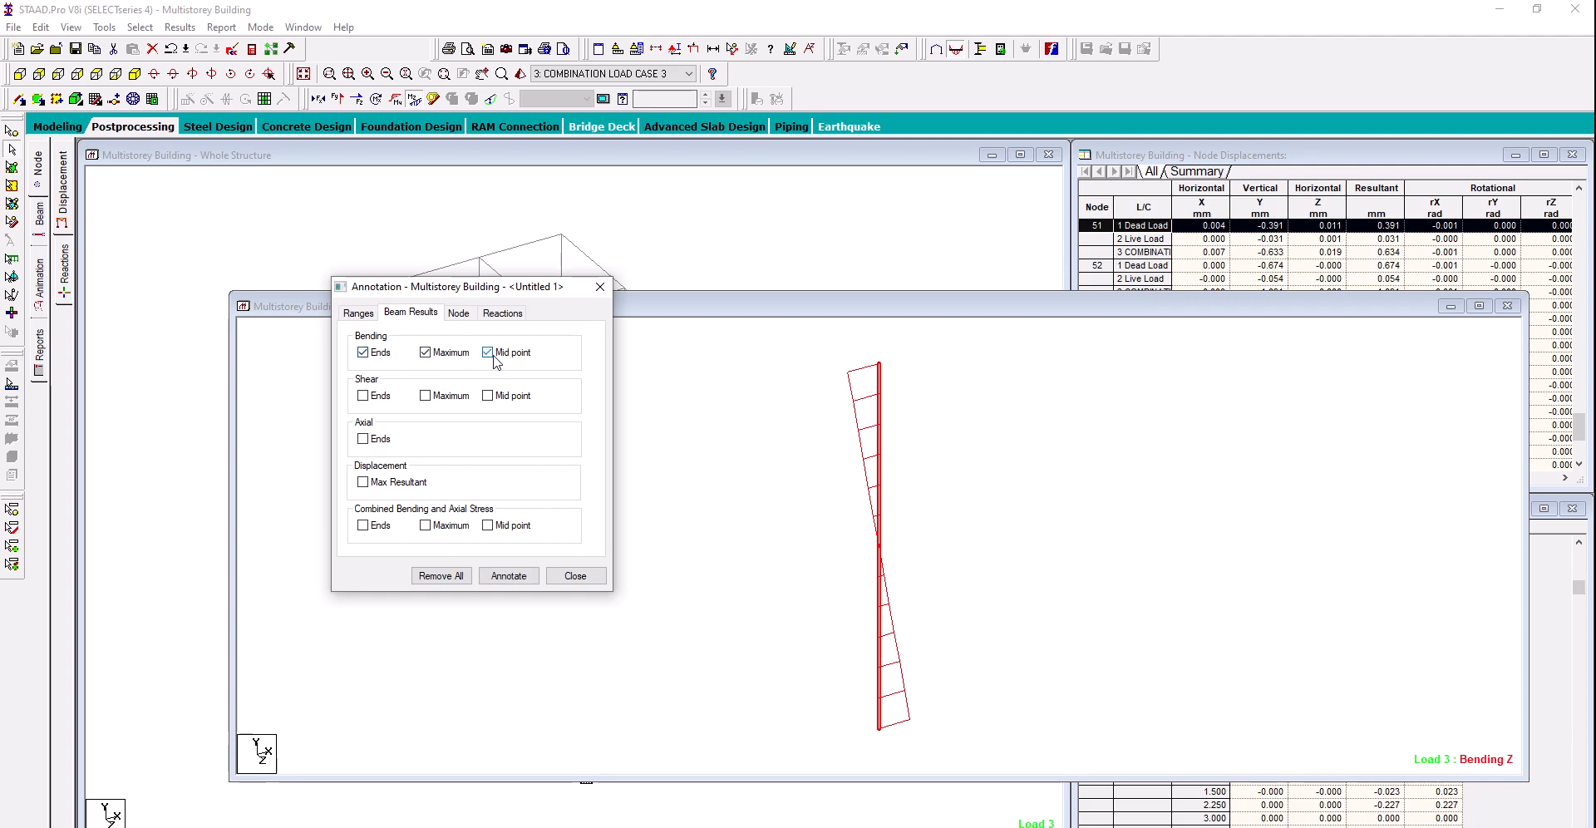
{"action": "left_click", "coordinate": [508, 575]}
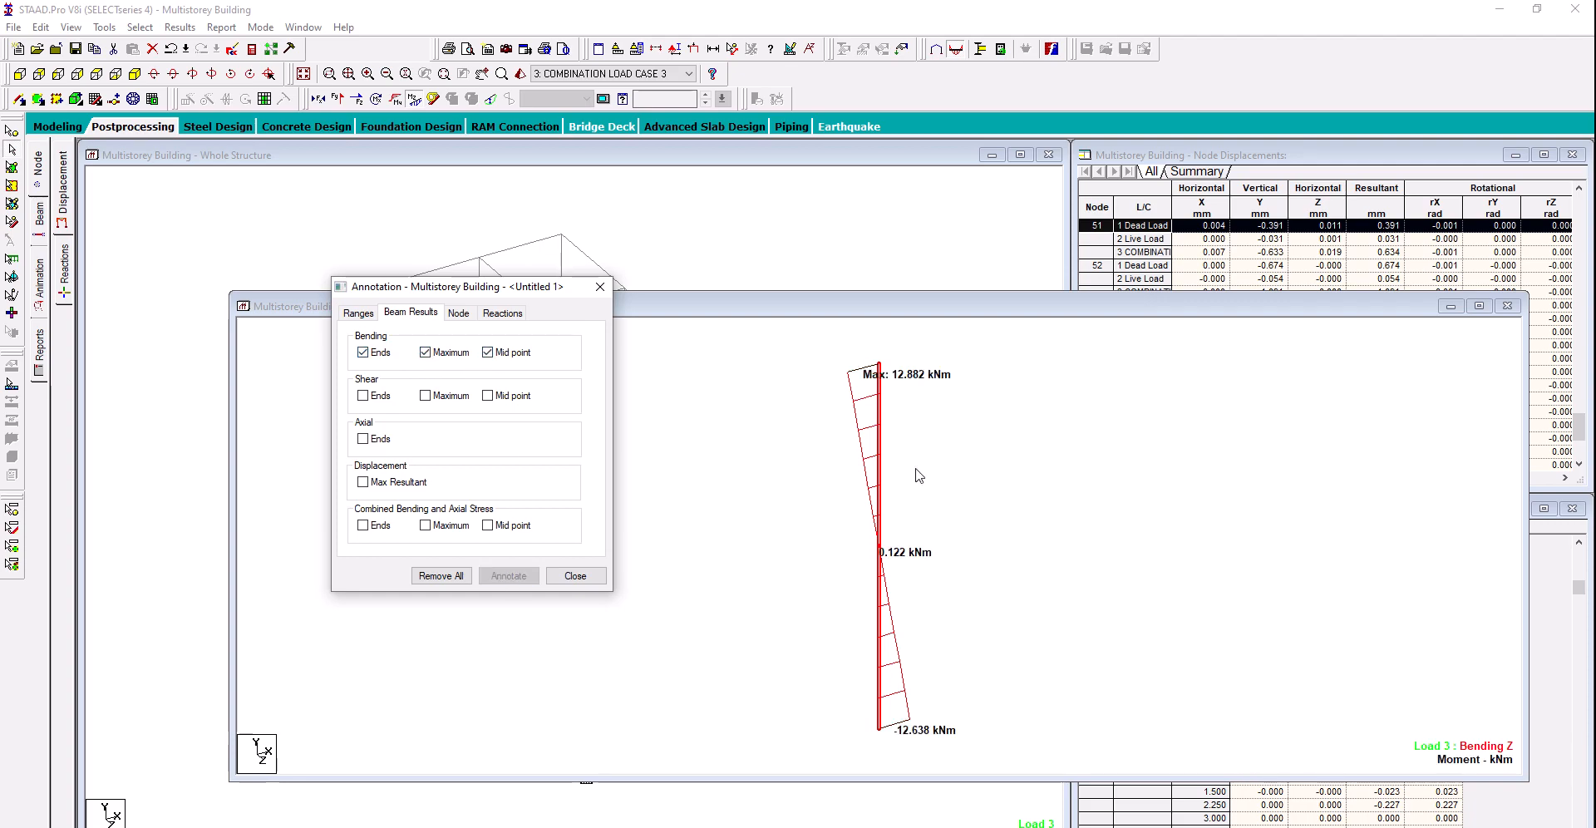
{"action": "left_click", "coordinate": [574, 576]}
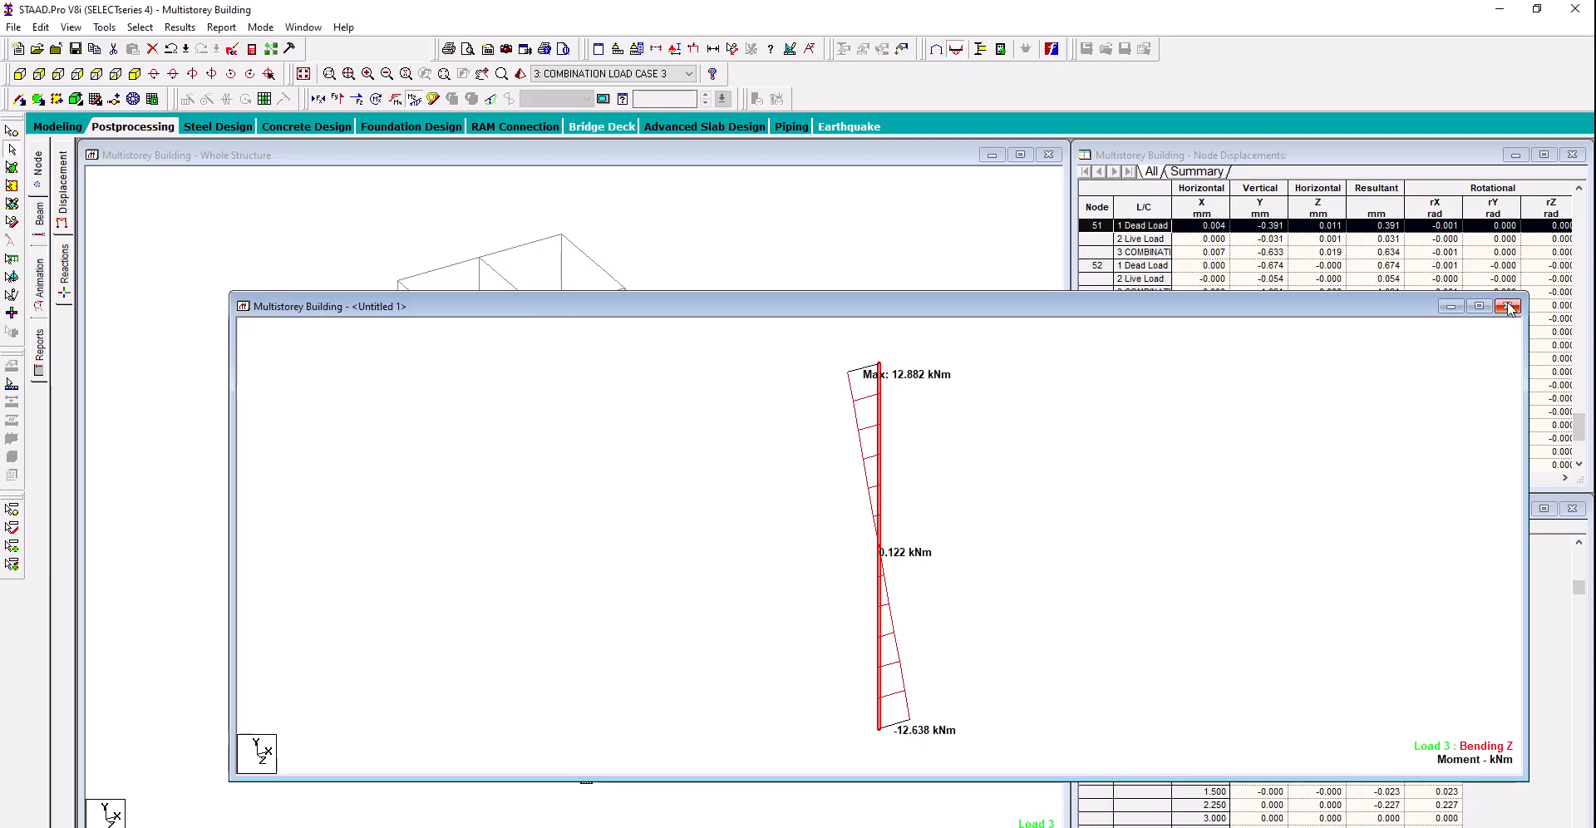
{"action": "left_click_drag", "start_coordinate": [652, 314], "coordinate": [512, 279]}
{"action": "left_click", "coordinate": [1297, 273]}
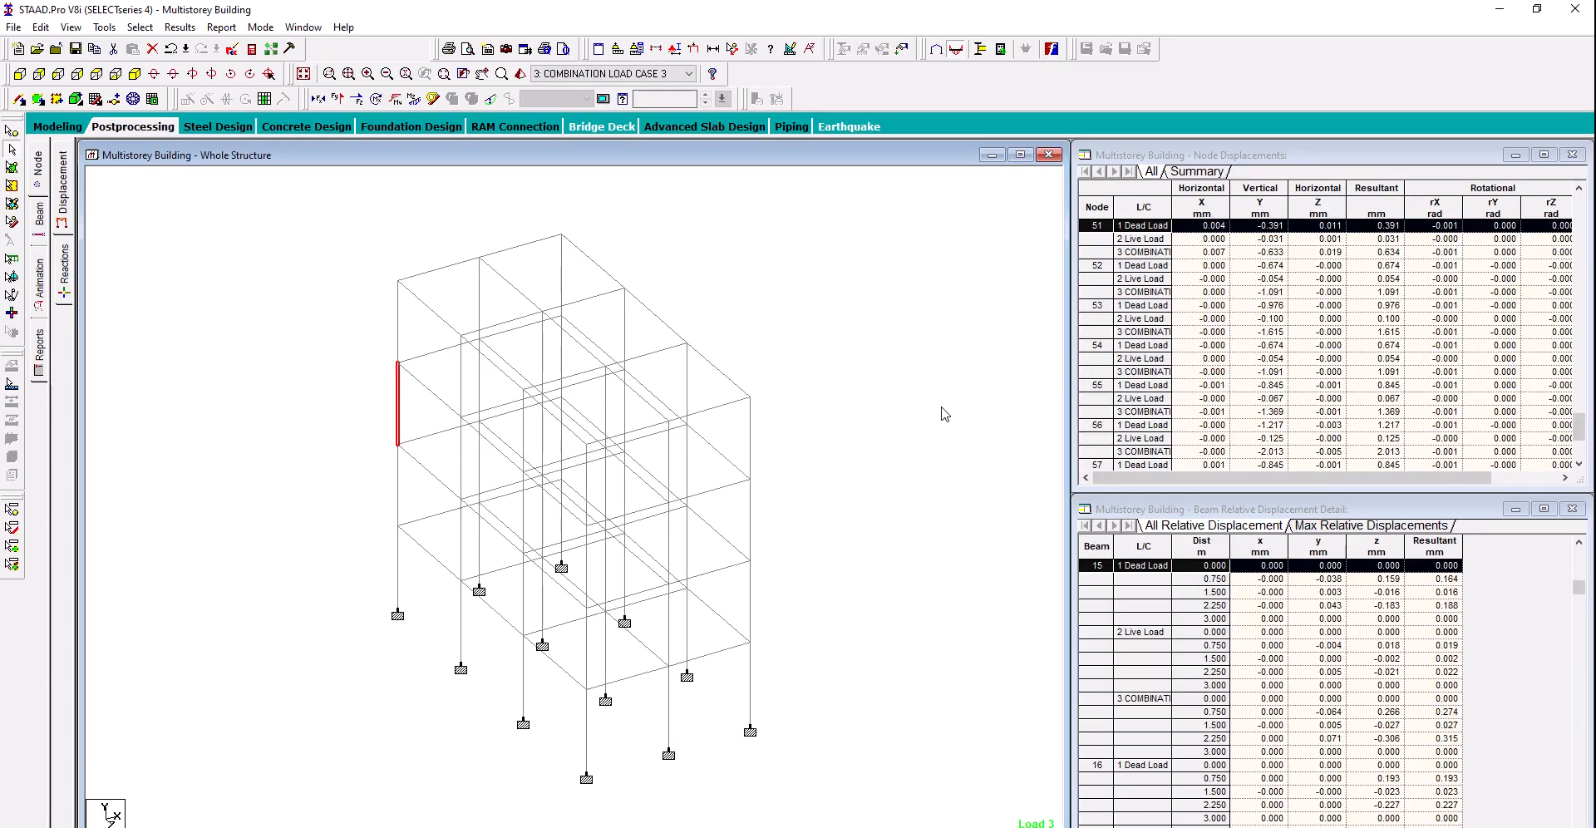
Select support node 1 at the base of the corner column and open it in a new view window
{"action": "middle_click_drag", "start_coordinate": [877, 466], "coordinate": [853, 430]}
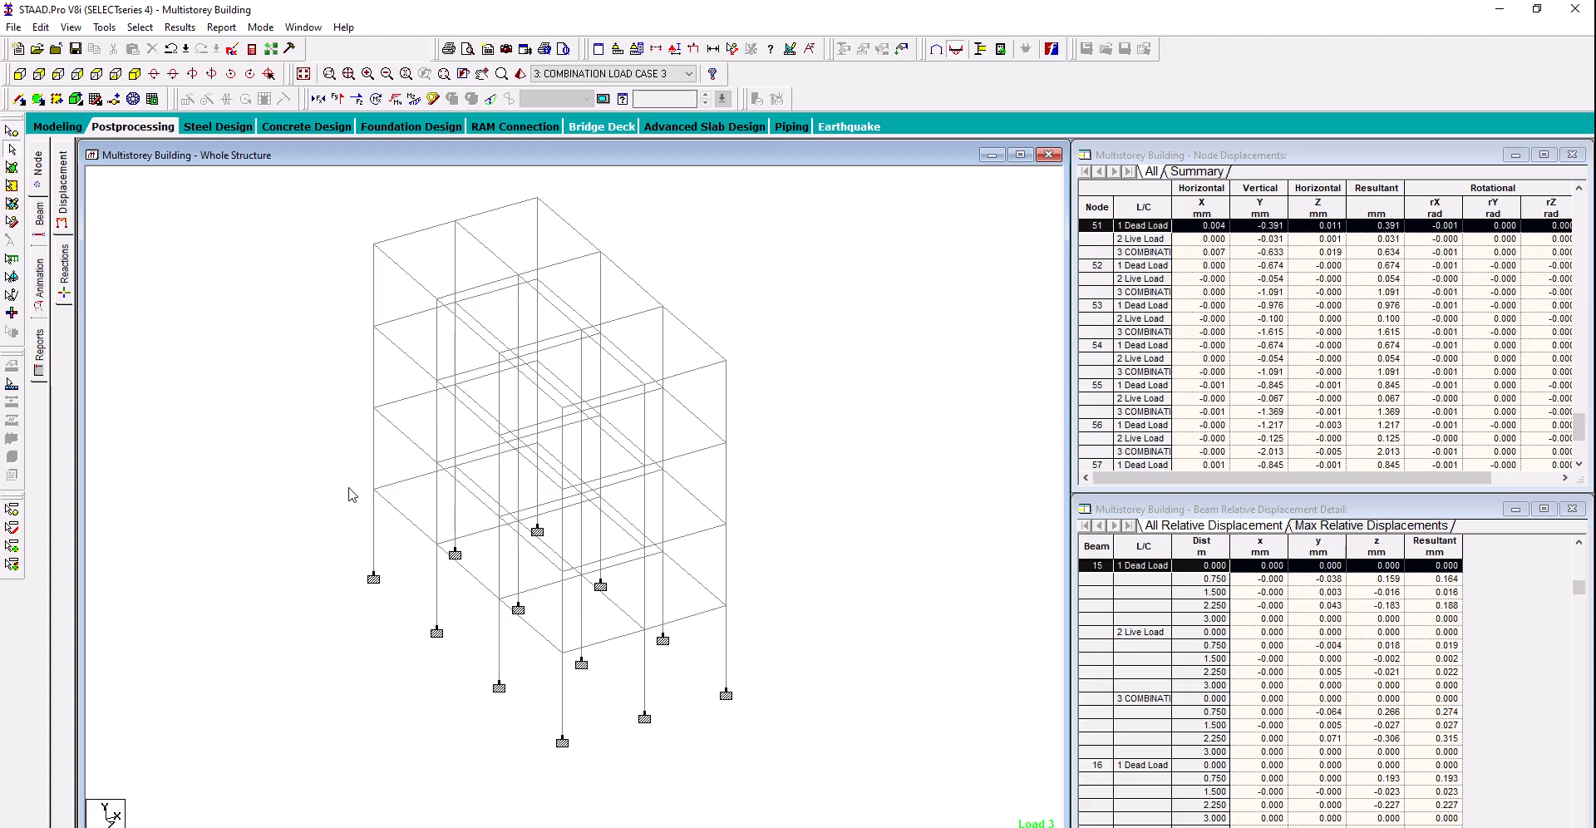
{"action": "left_click_drag", "start_coordinate": [321, 514], "coordinate": [397, 640]}
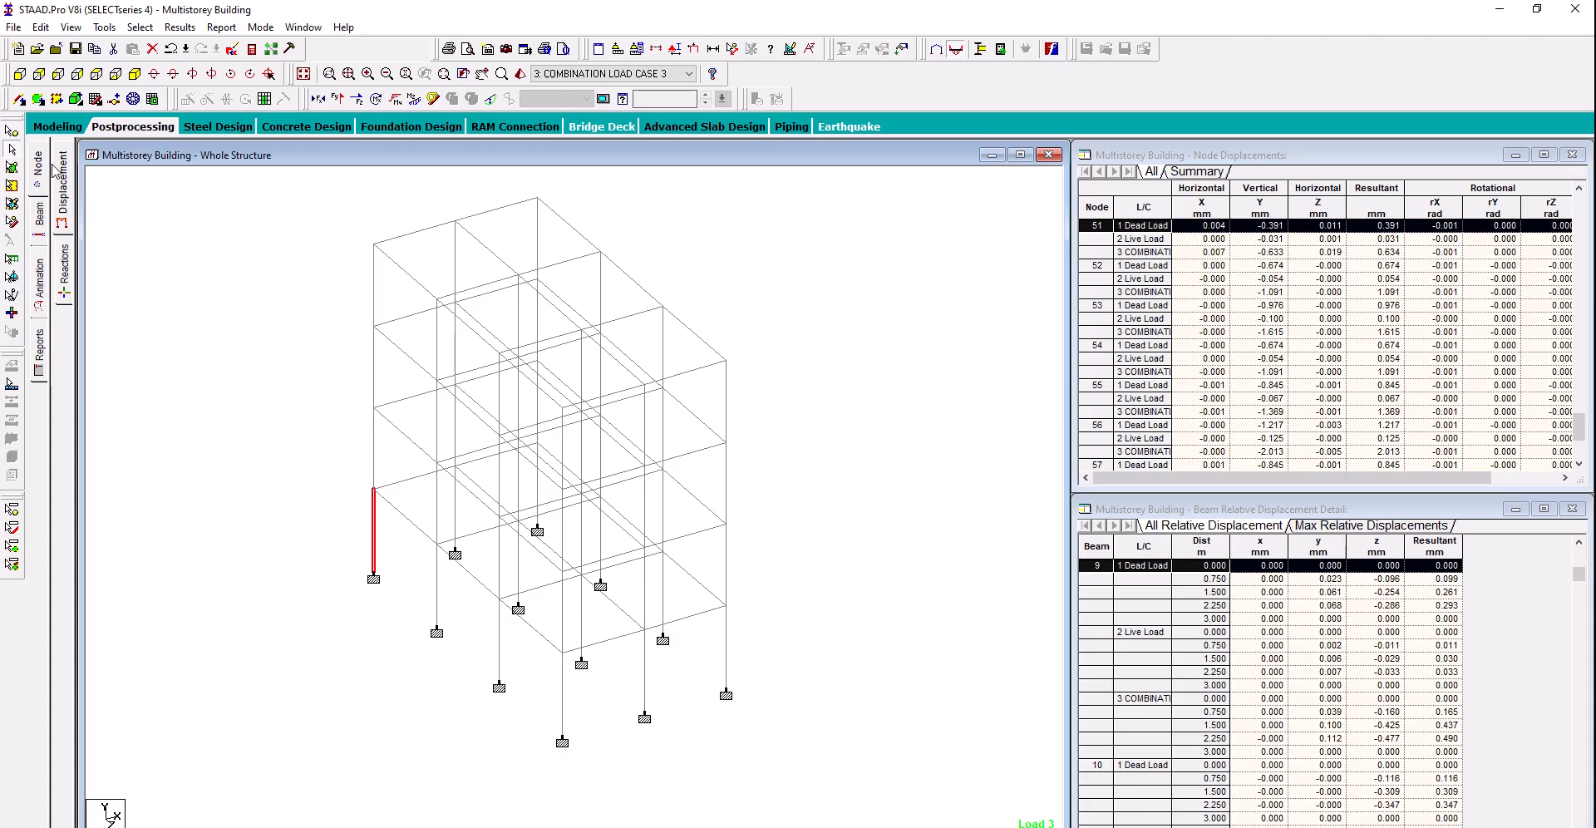
{"action": "left_click_drag", "start_coordinate": [321, 504], "coordinate": [414, 610]}
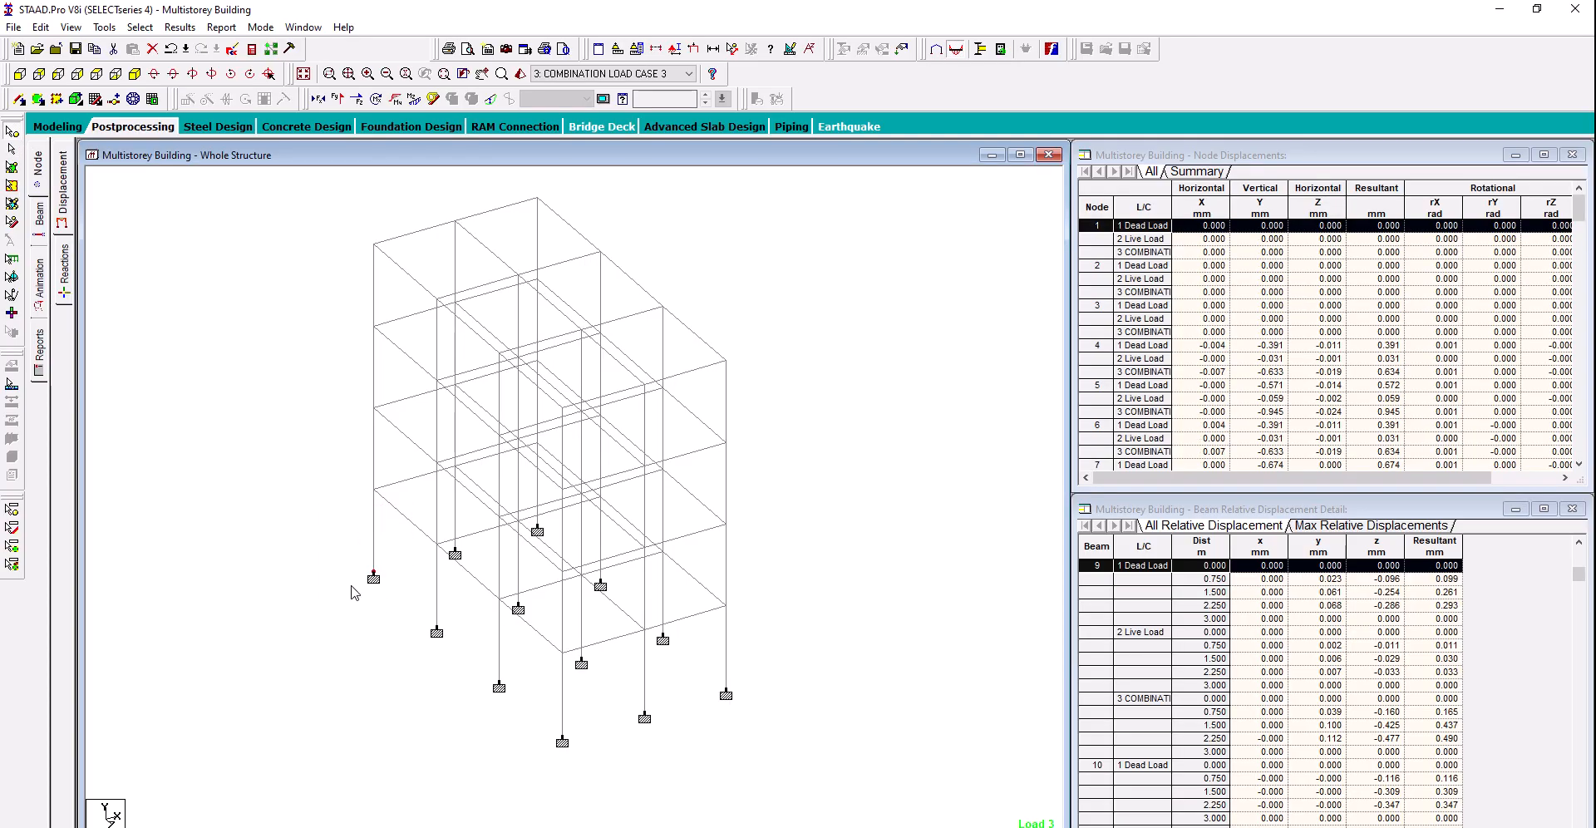
{"action": "right_click", "coordinate": [349, 588]}
{"action": "left_click", "coordinate": [458, 752]}
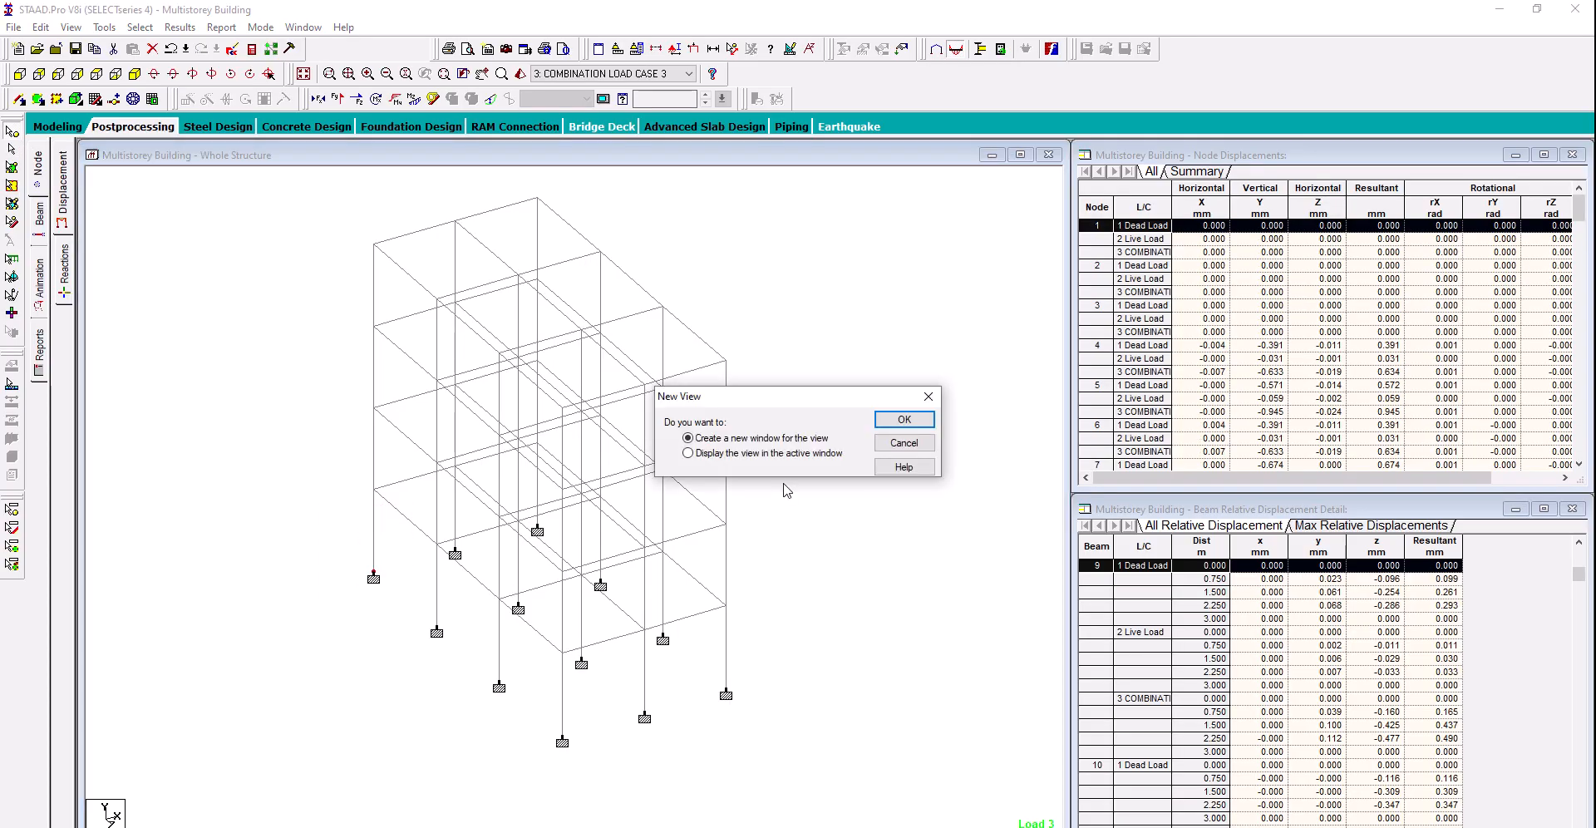
{"action": "left_click", "coordinate": [885, 428]}
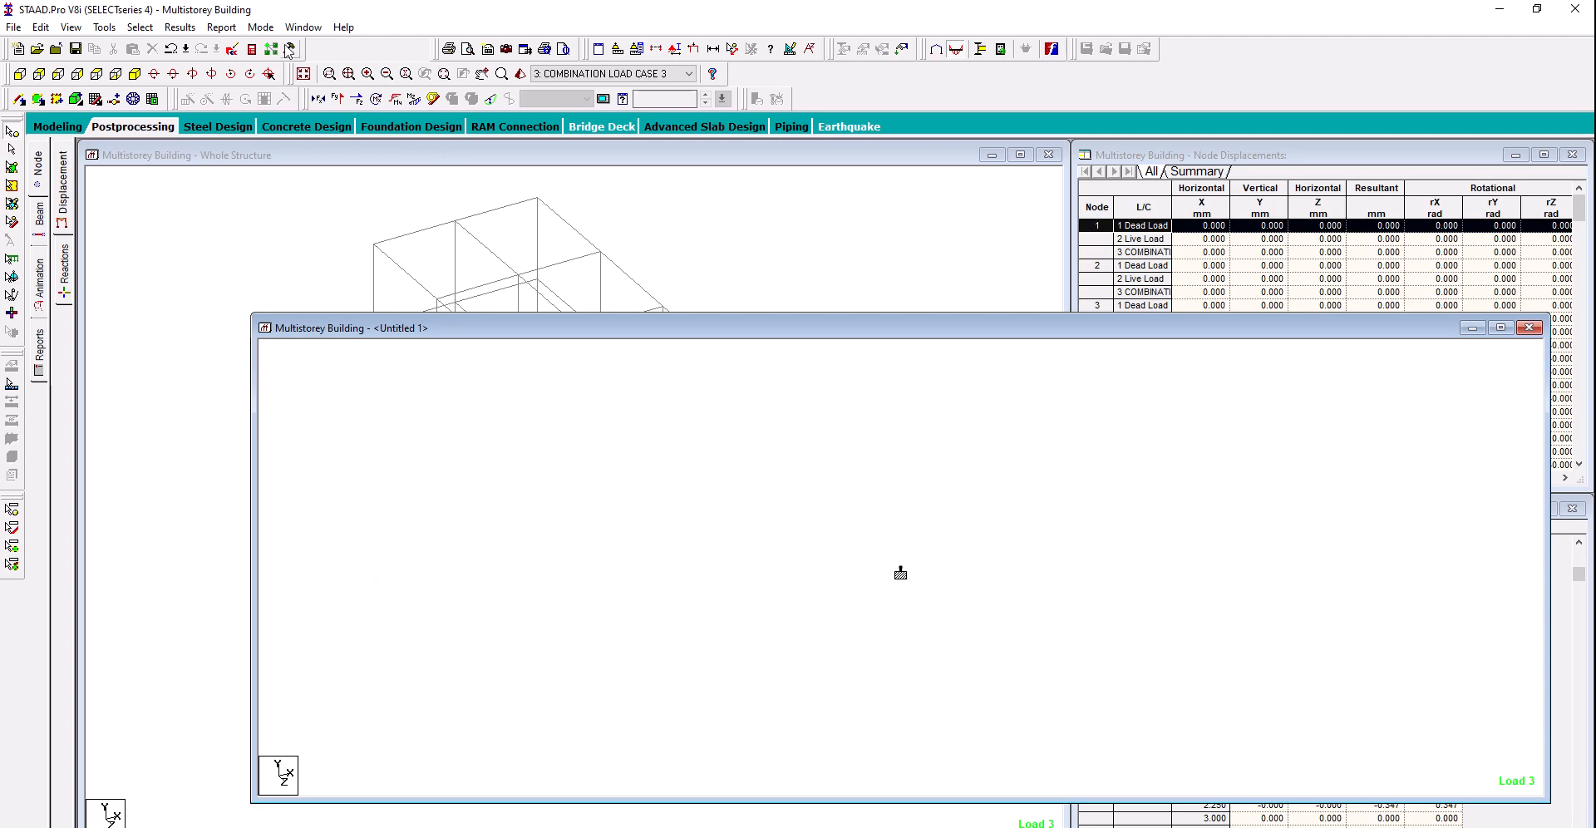
Annotate the support's Global Y direct reaction and Global rY bending reaction in the new view
{"action": "left_click", "coordinate": [180, 26]}
{"action": "left_click", "coordinate": [257, 291]}
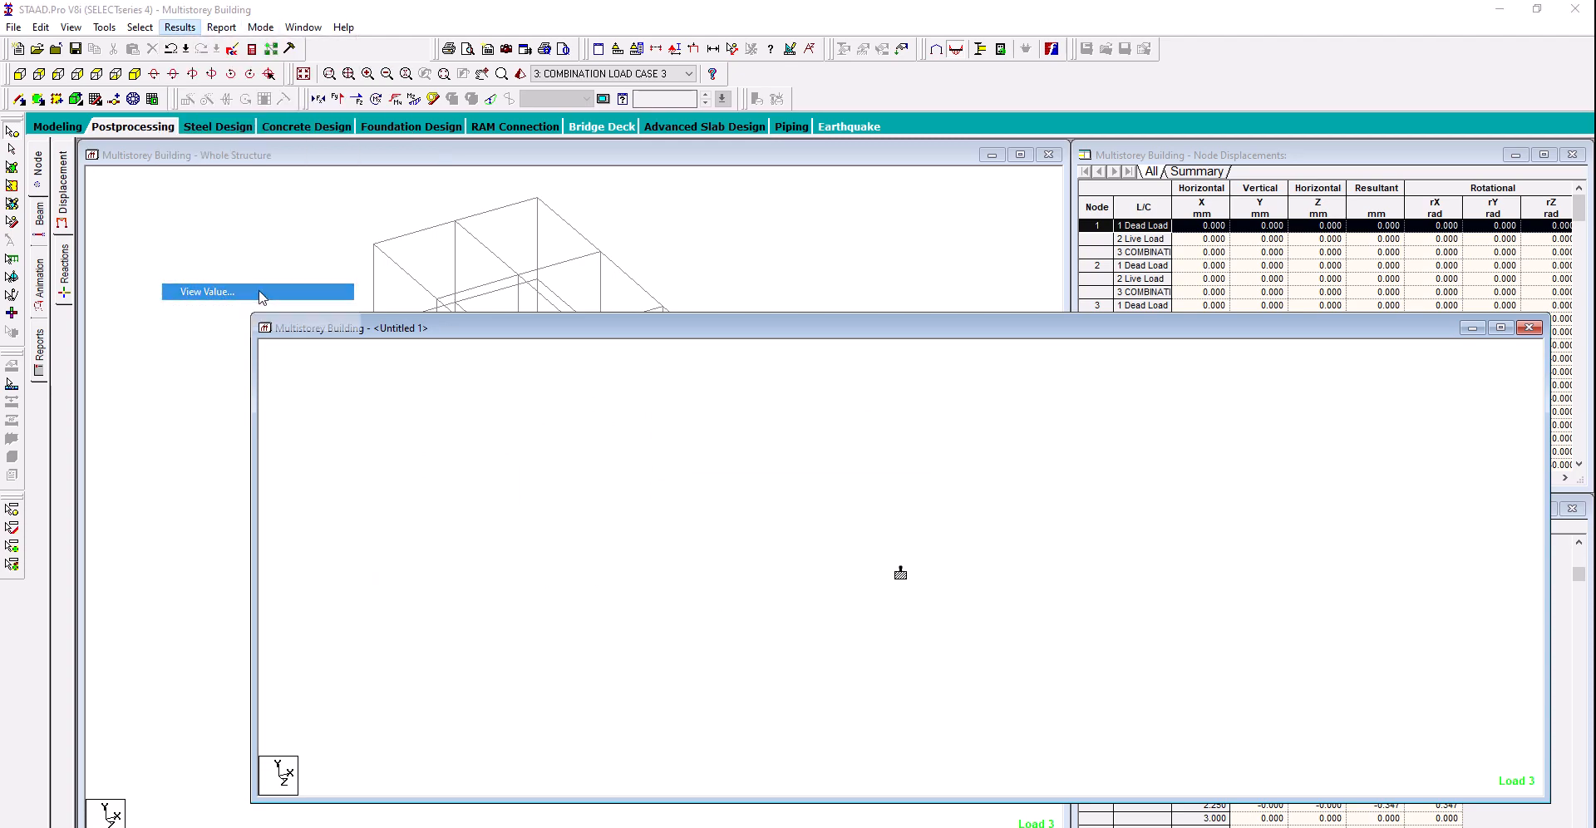
{"action": "left_click", "coordinate": [825, 312]}
{"action": "left_click_drag", "start_coordinate": [800, 278], "coordinate": [473, 267]}
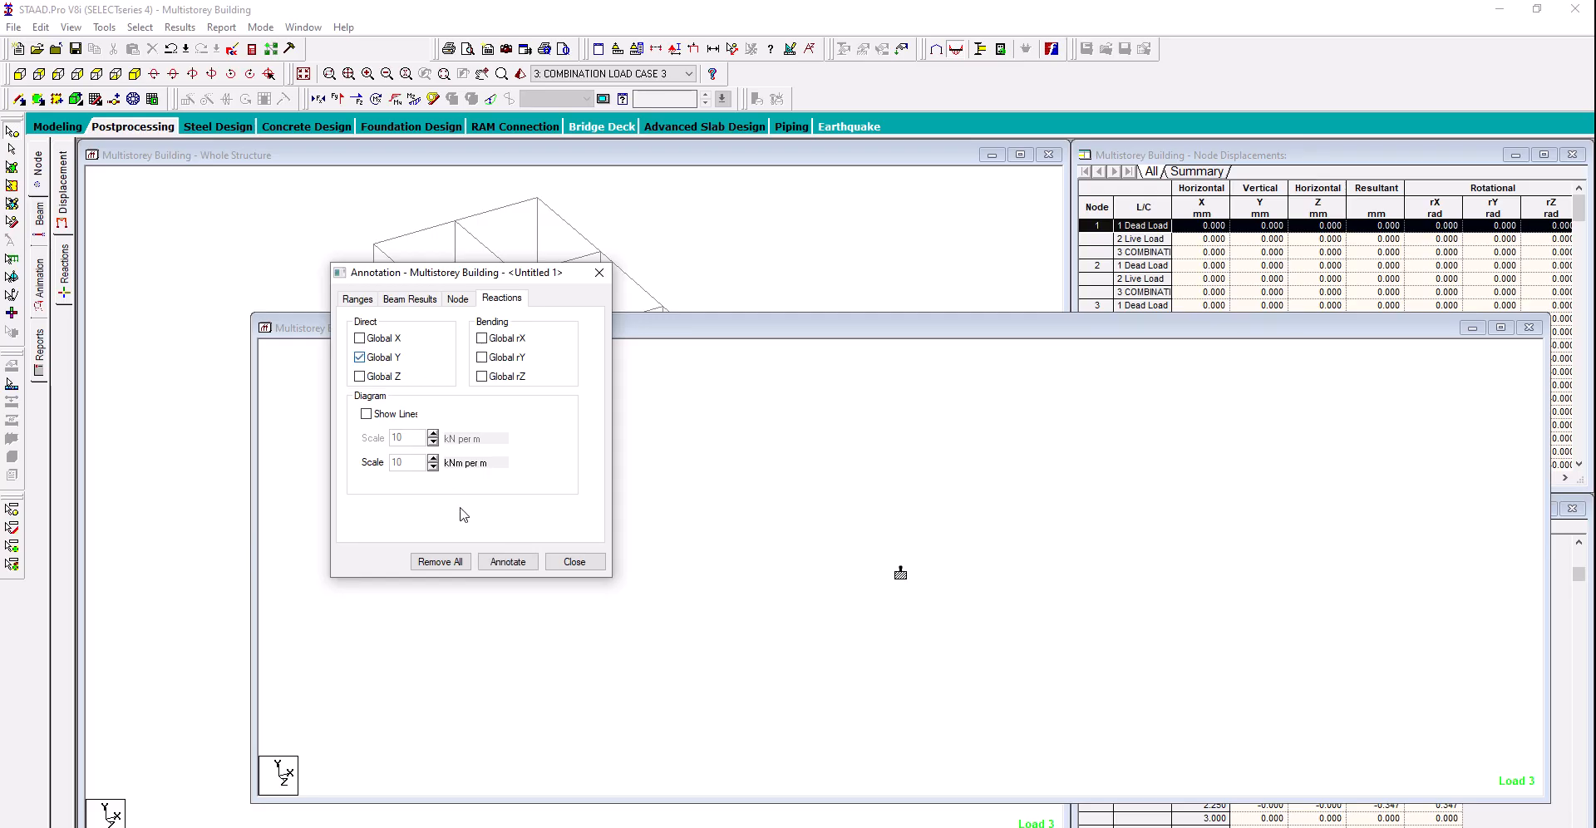
{"action": "left_click", "coordinate": [519, 563]}
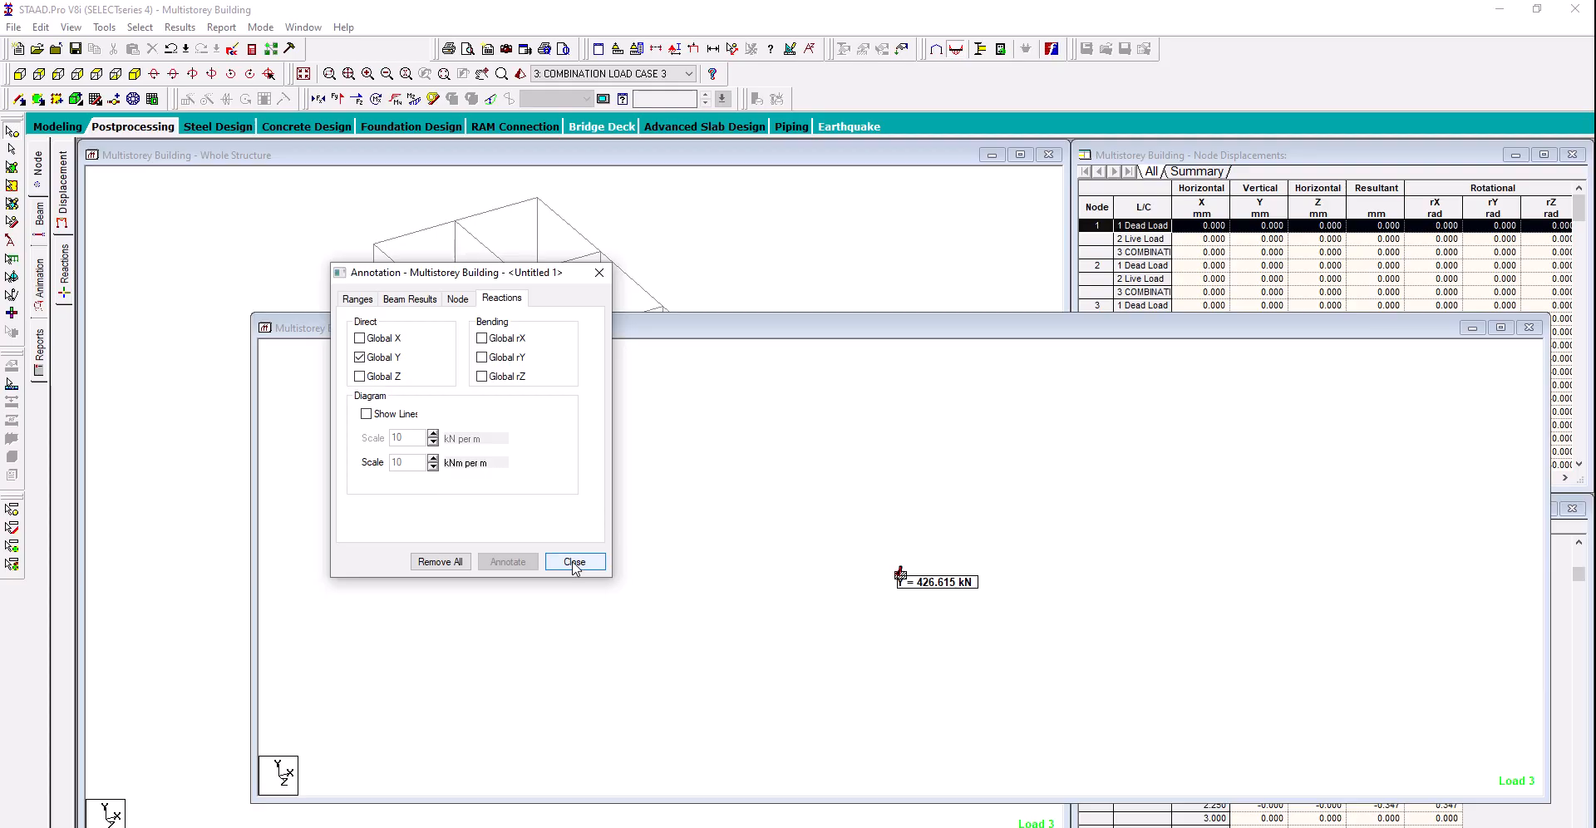
{"action": "left_click", "coordinate": [481, 356]}
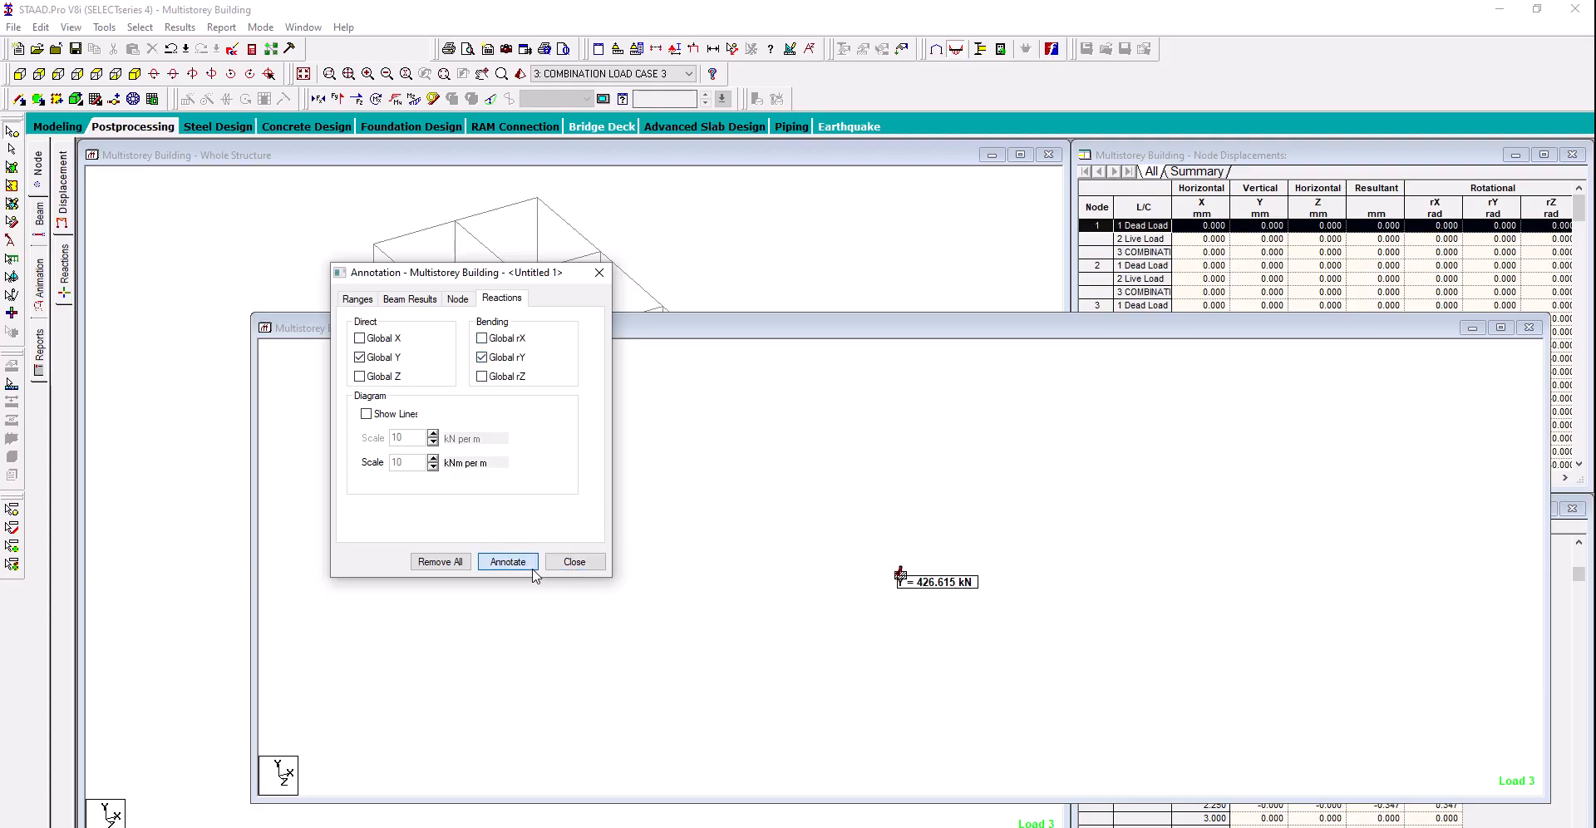
{"action": "left_click", "coordinate": [530, 564]}
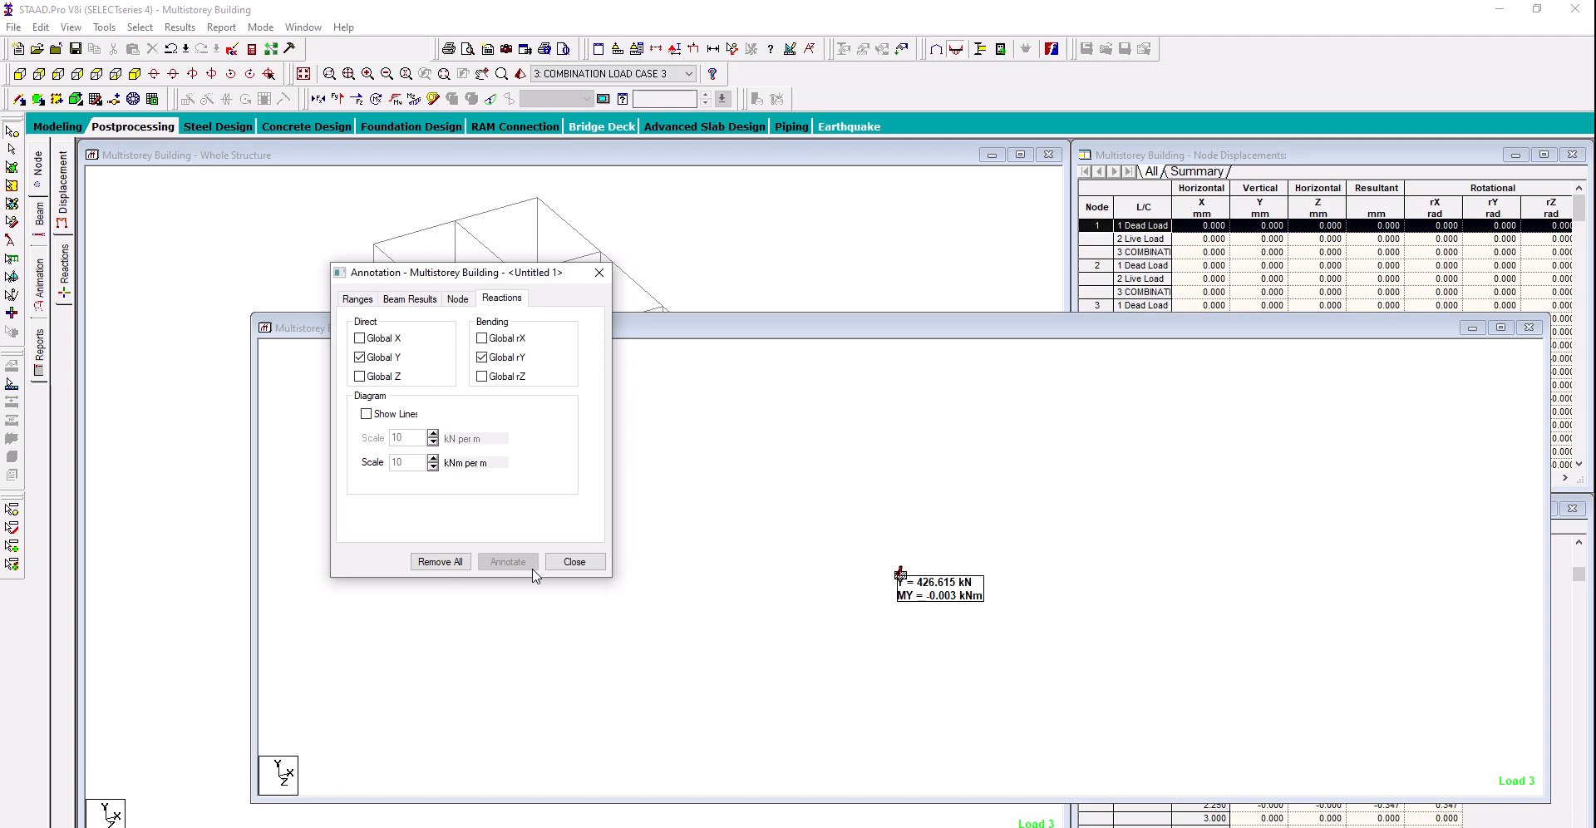
Annotate the support's Global rX and Global rZ bending reactions without Global rY, and close the separate view
{"action": "left_click", "coordinate": [499, 376]}
{"action": "left_click", "coordinate": [523, 562]}
{"action": "left_click", "coordinate": [497, 341]}
{"action": "left_click", "coordinate": [516, 564]}
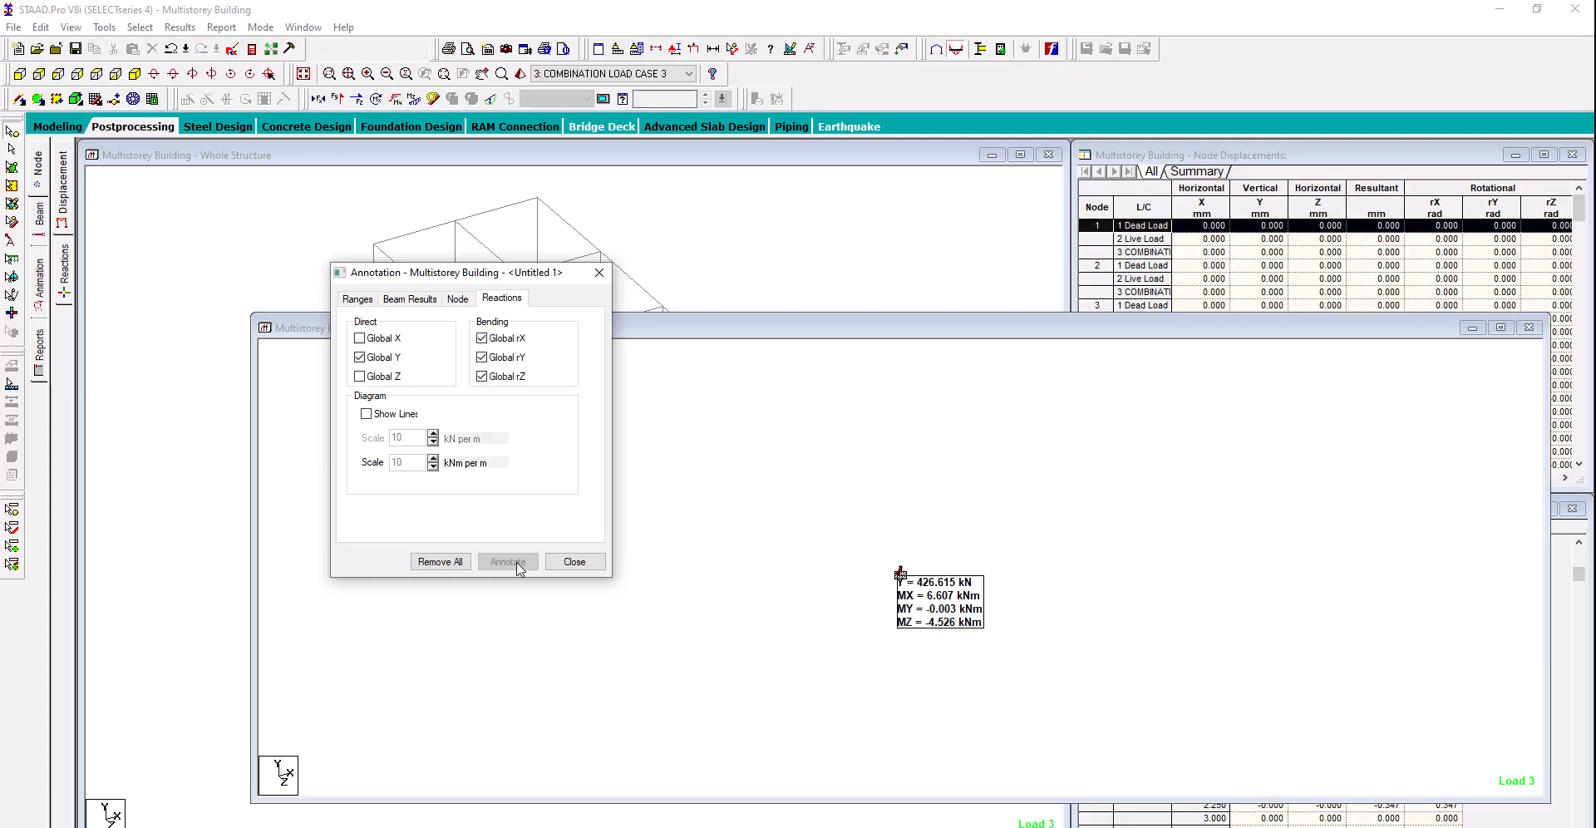
{"action": "left_click", "coordinate": [499, 363]}
{"action": "left_click", "coordinate": [498, 561]}
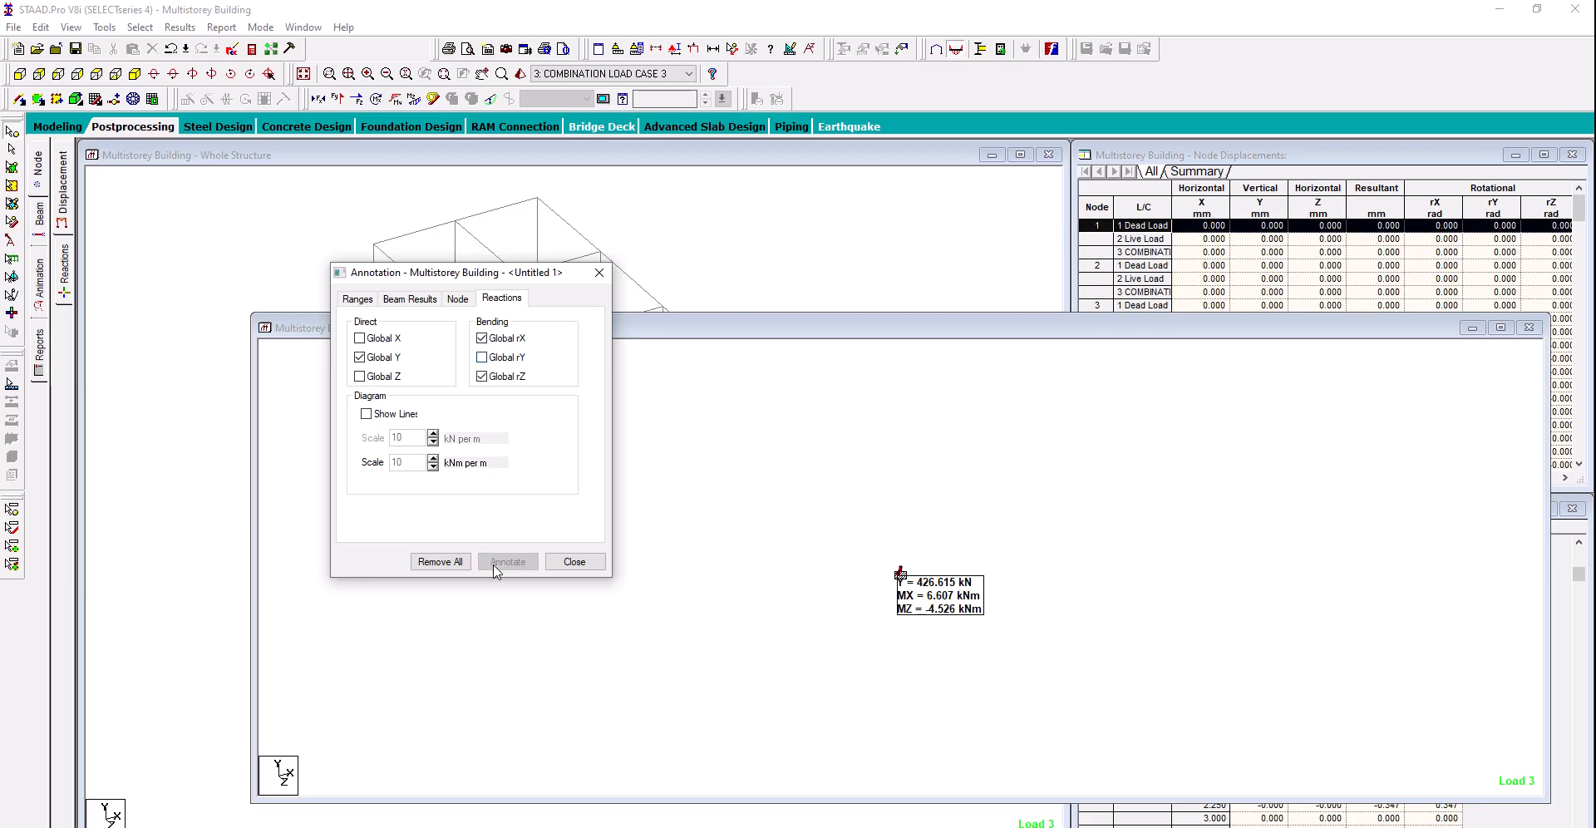
{"action": "left_click", "coordinate": [581, 565]}
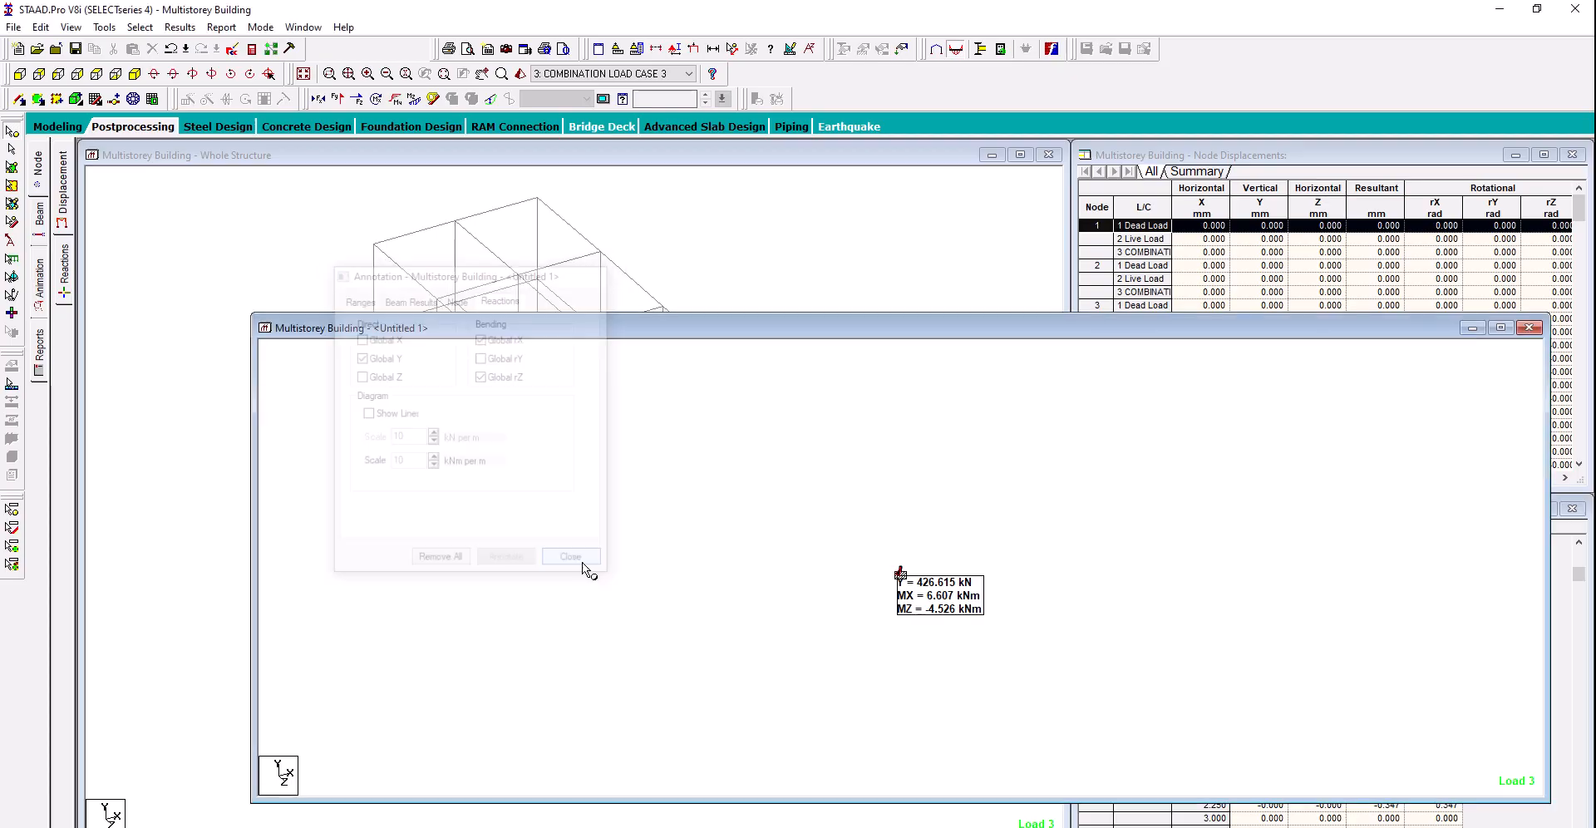
{"action": "left_click", "coordinate": [1528, 329]}
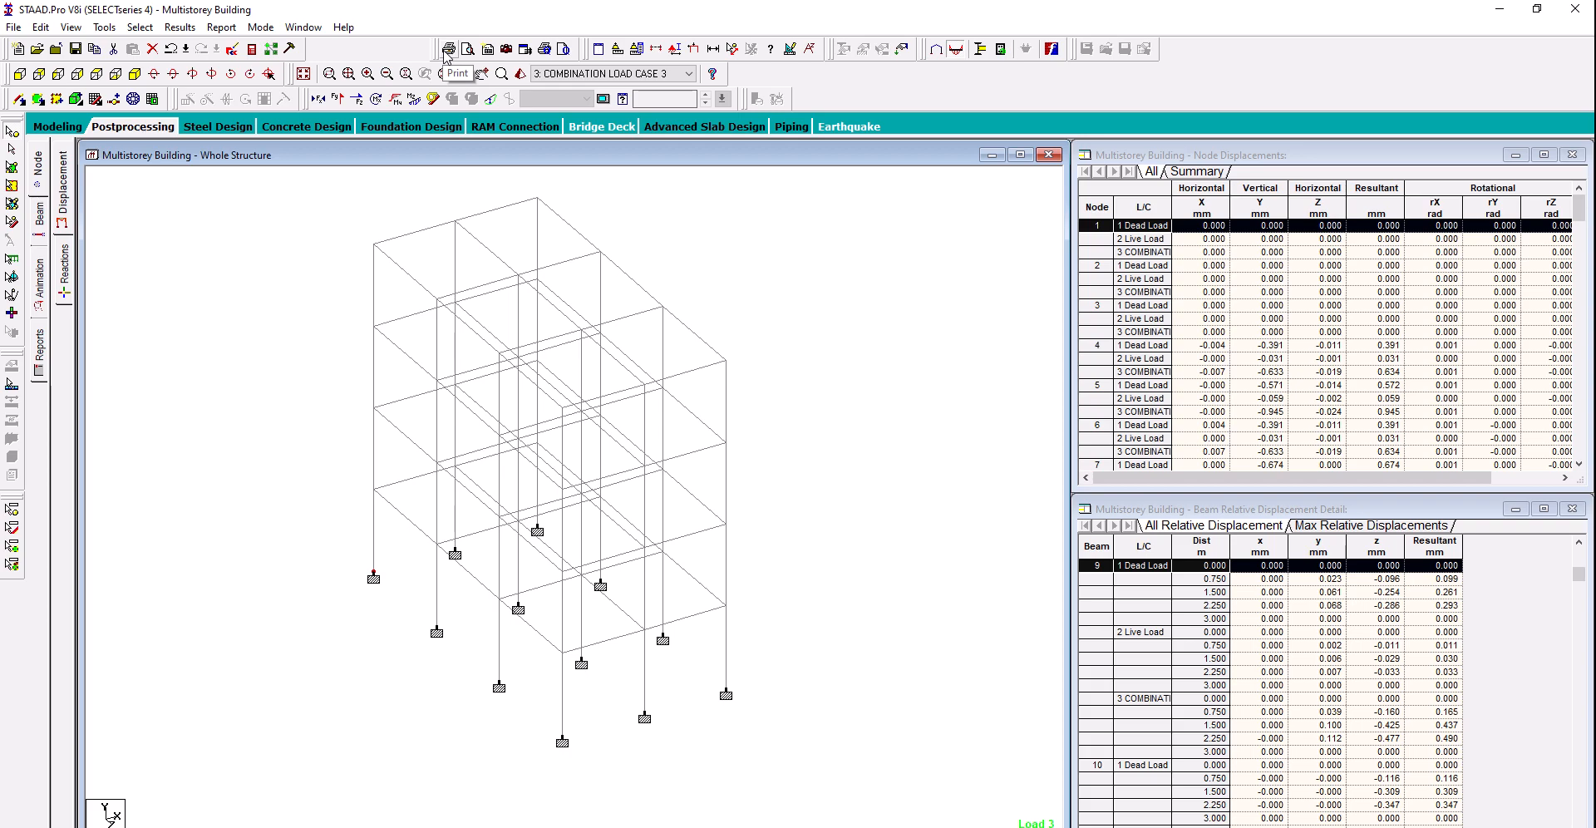
{"action": "left_click", "coordinate": [485, 51]}
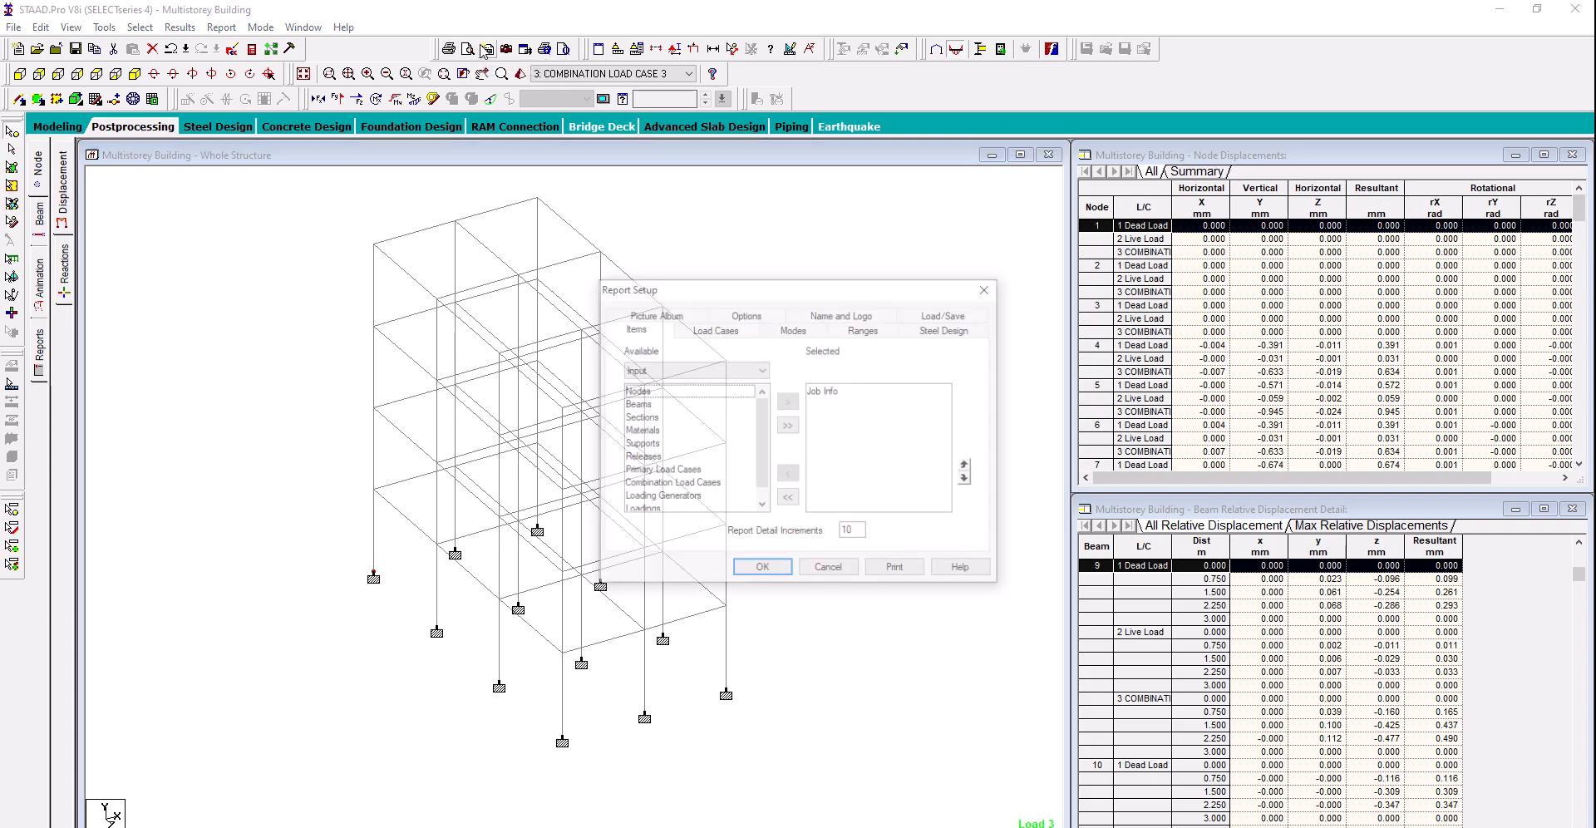
{"action": "left_click_drag", "start_coordinate": [712, 288], "coordinate": [781, 278]}
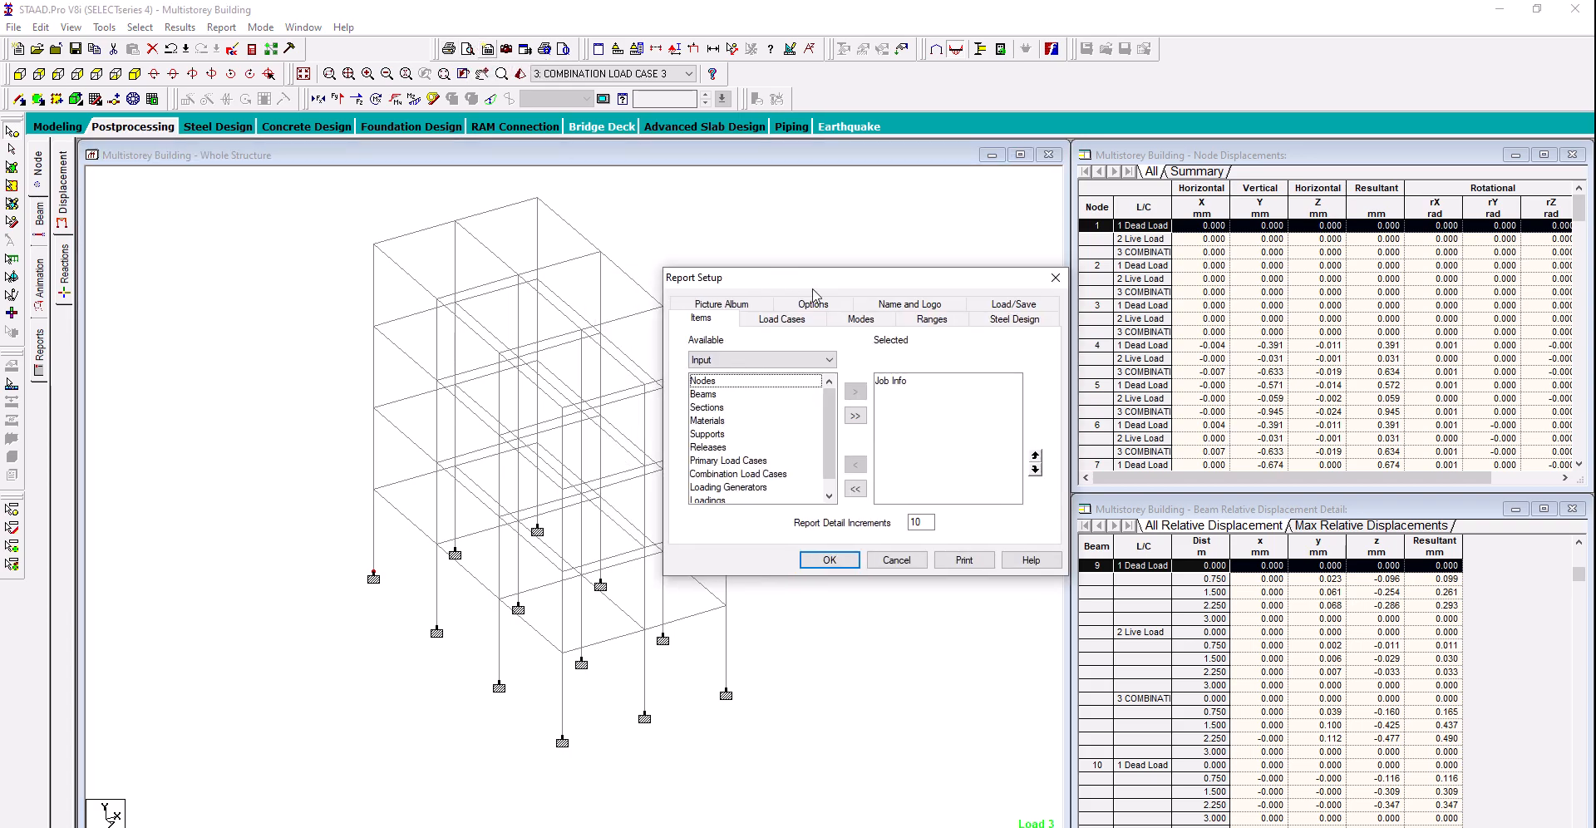
{"action": "left_click", "coordinate": [1052, 278]}
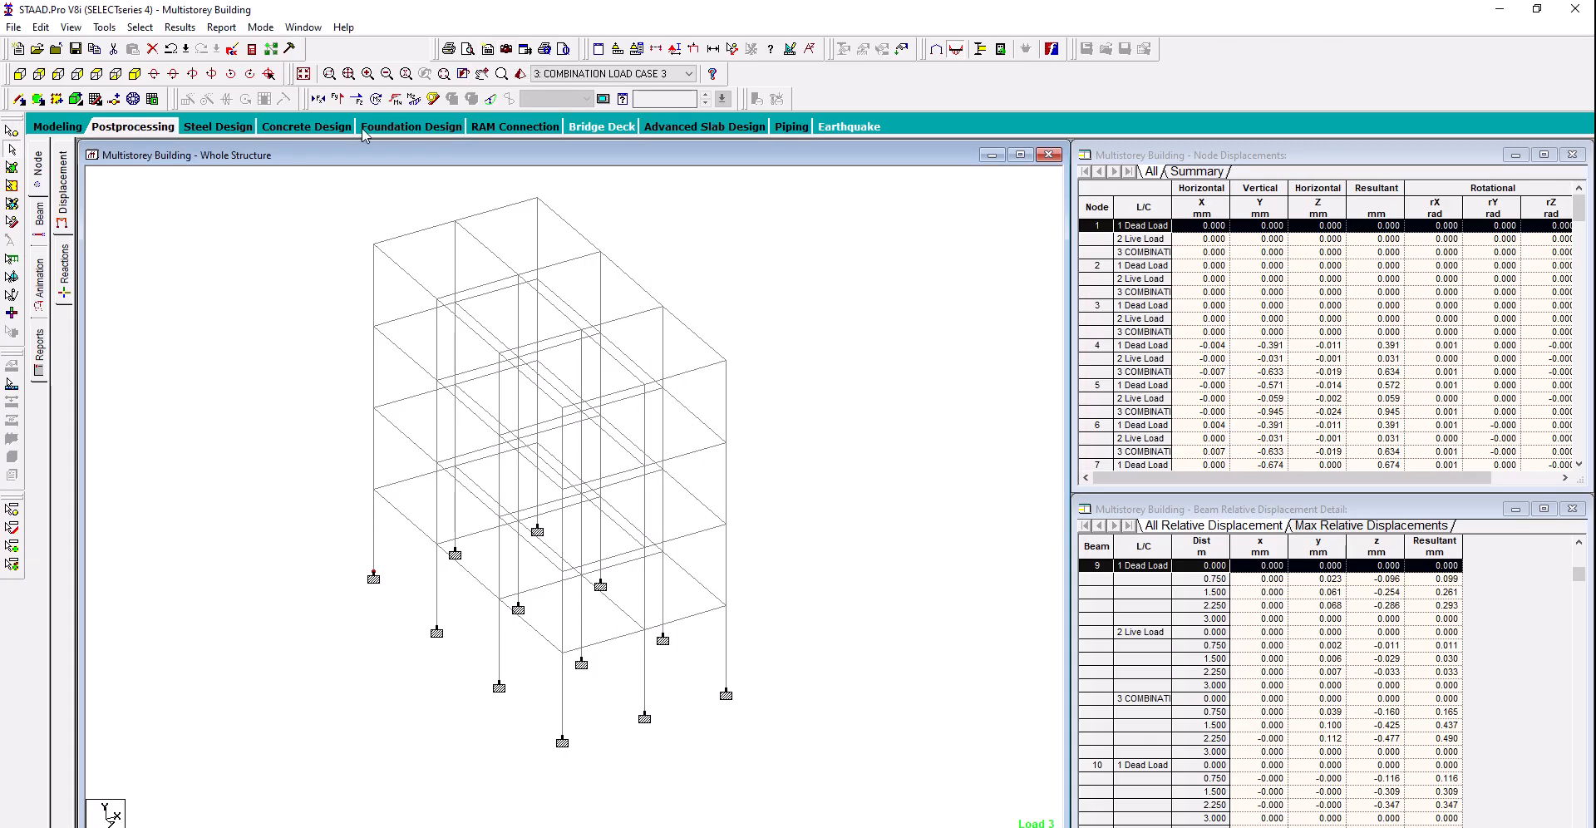
Mark node-to-node dimensions for the building's full height, width and length, and take a report picture of the dimensioned frame
{"action": "left_click", "coordinate": [731, 48]}
{"action": "left_click", "coordinate": [727, 360]}
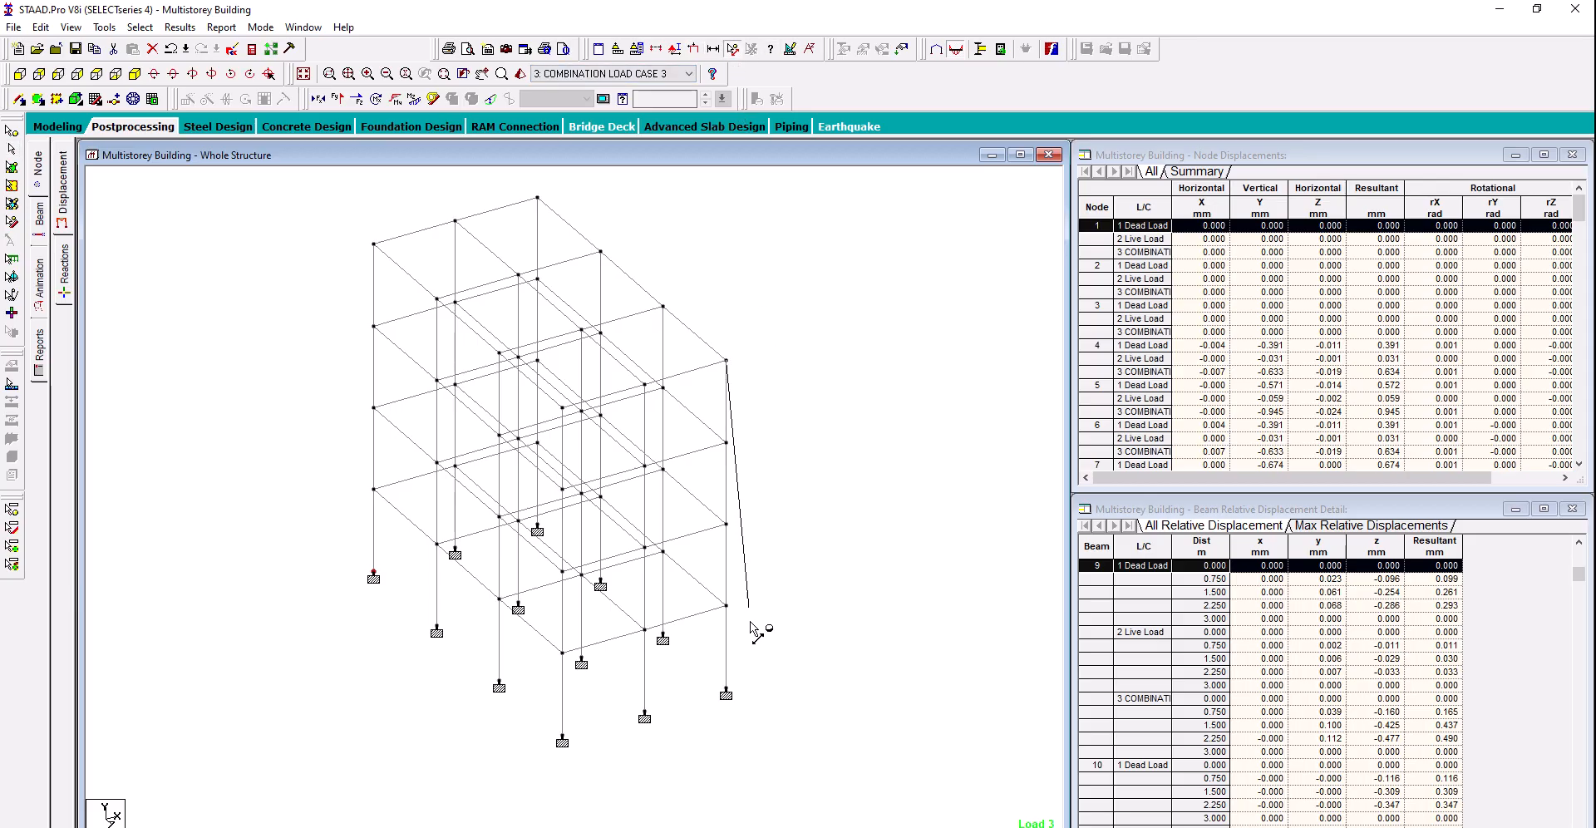
{"action": "left_click", "coordinate": [727, 689]}
{"action": "left_click", "coordinate": [563, 738]}
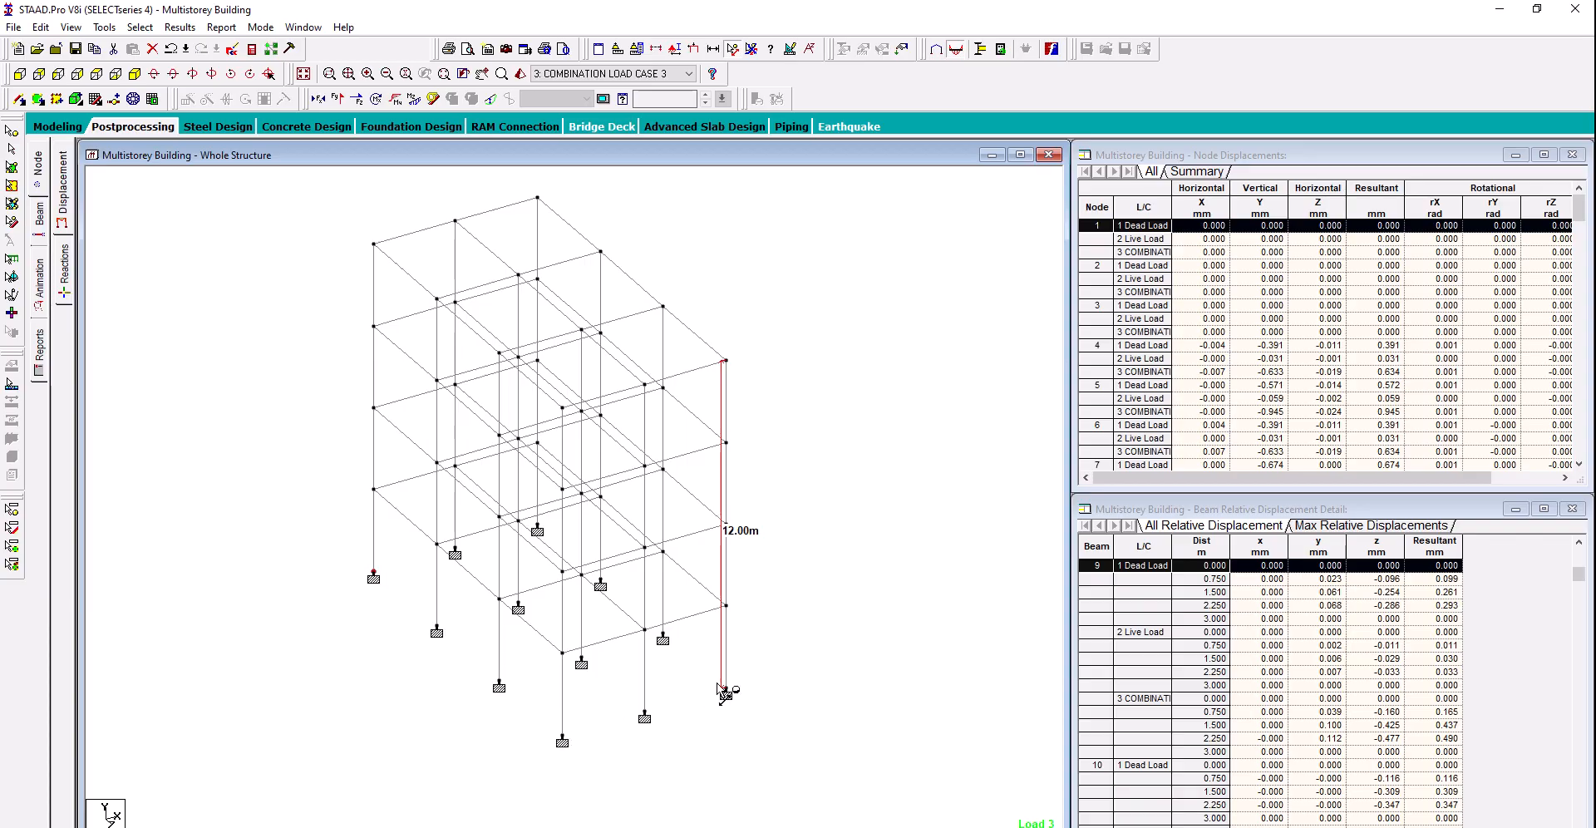
{"action": "left_click", "coordinate": [726, 690]}
{"action": "left_click", "coordinate": [373, 573]}
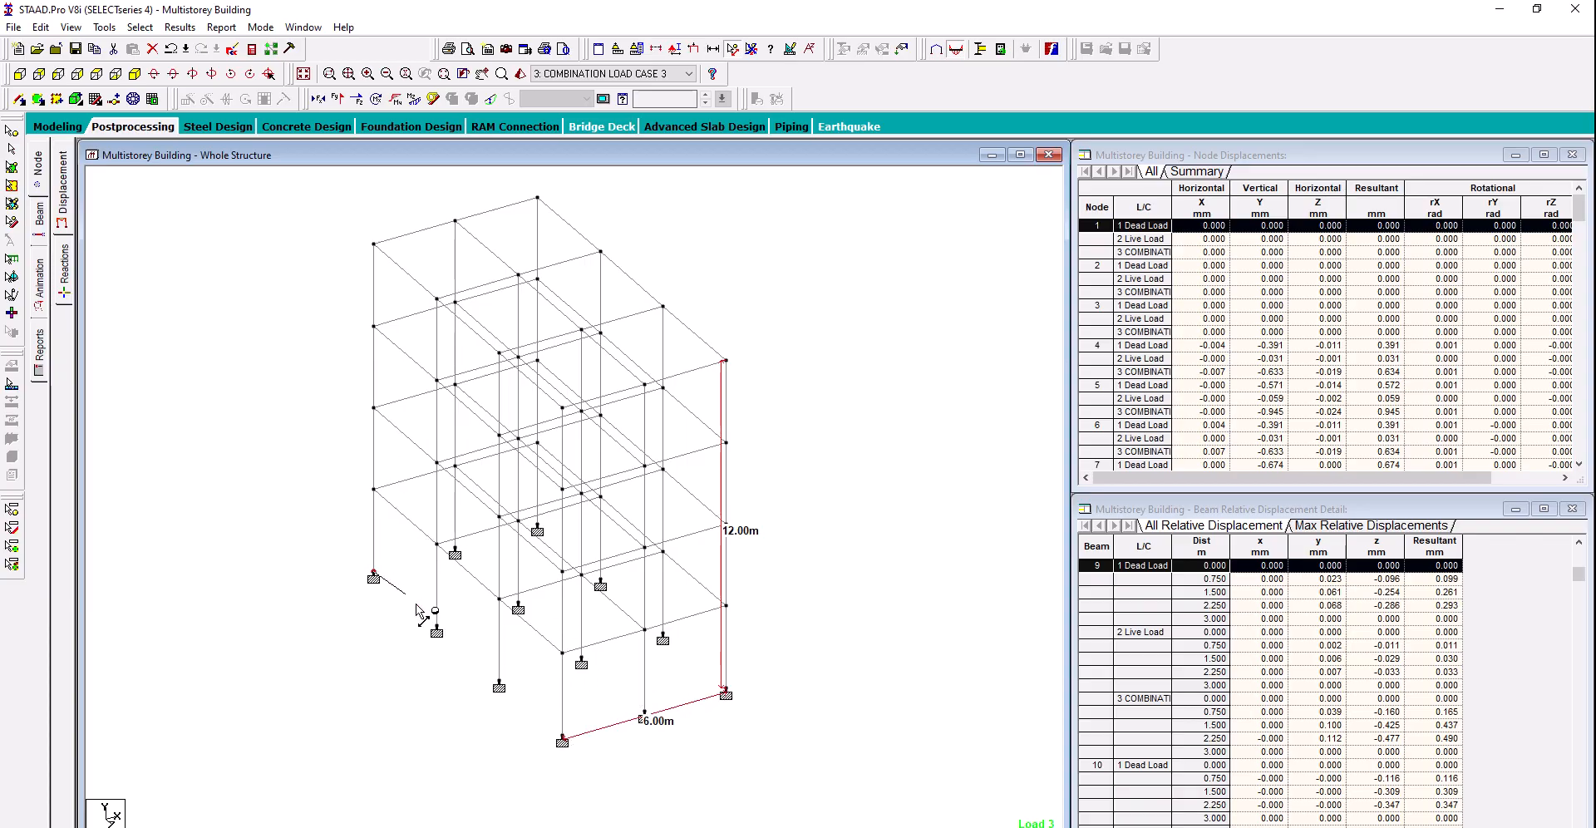
{"action": "left_click", "coordinate": [563, 738]}
{"action": "left_click", "coordinate": [506, 48]}
{"action": "left_click", "coordinate": [770, 468]}
Select the whole frame and show it in a 3D rendered view rotated to a slightly different angle
{"action": "left_click", "coordinate": [520, 73]}
{"action": "left_click", "coordinate": [1550, 349]}
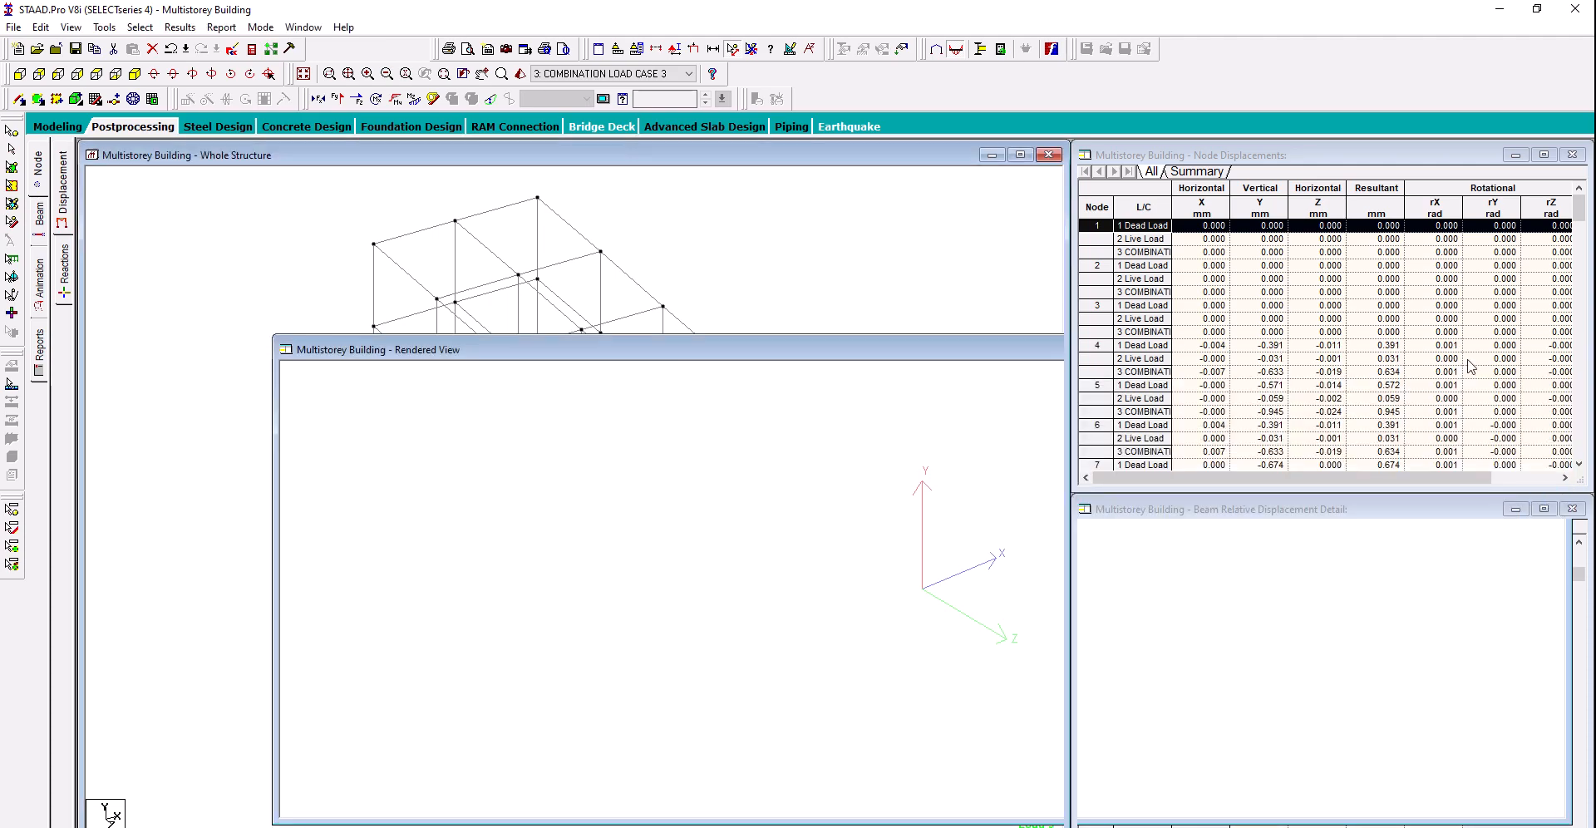
{"action": "left_click", "coordinate": [12, 148]}
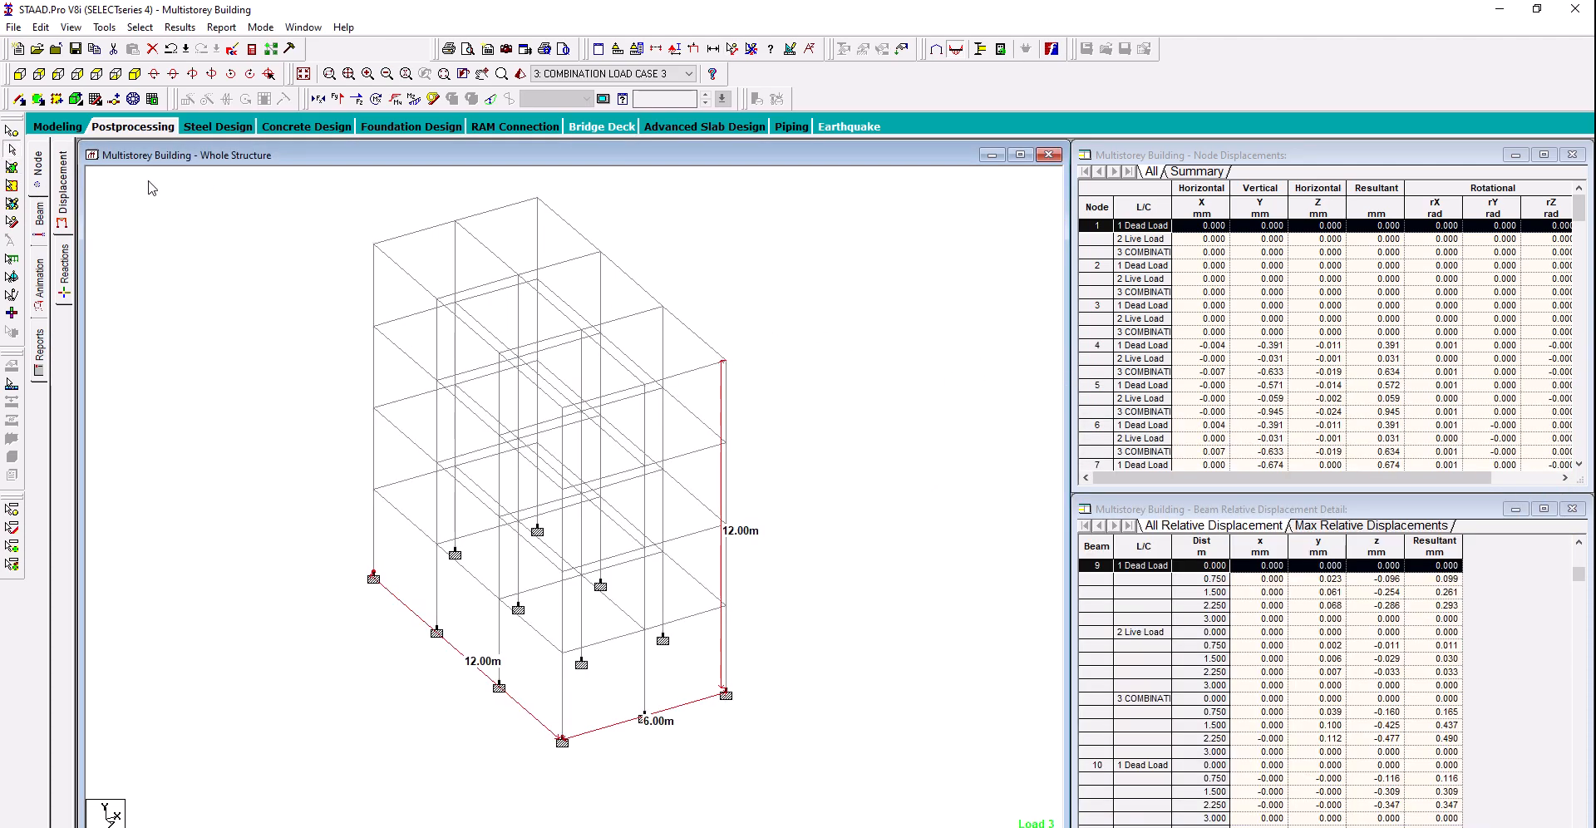
{"action": "left_click_drag", "start_coordinate": [285, 183], "coordinate": [815, 766]}
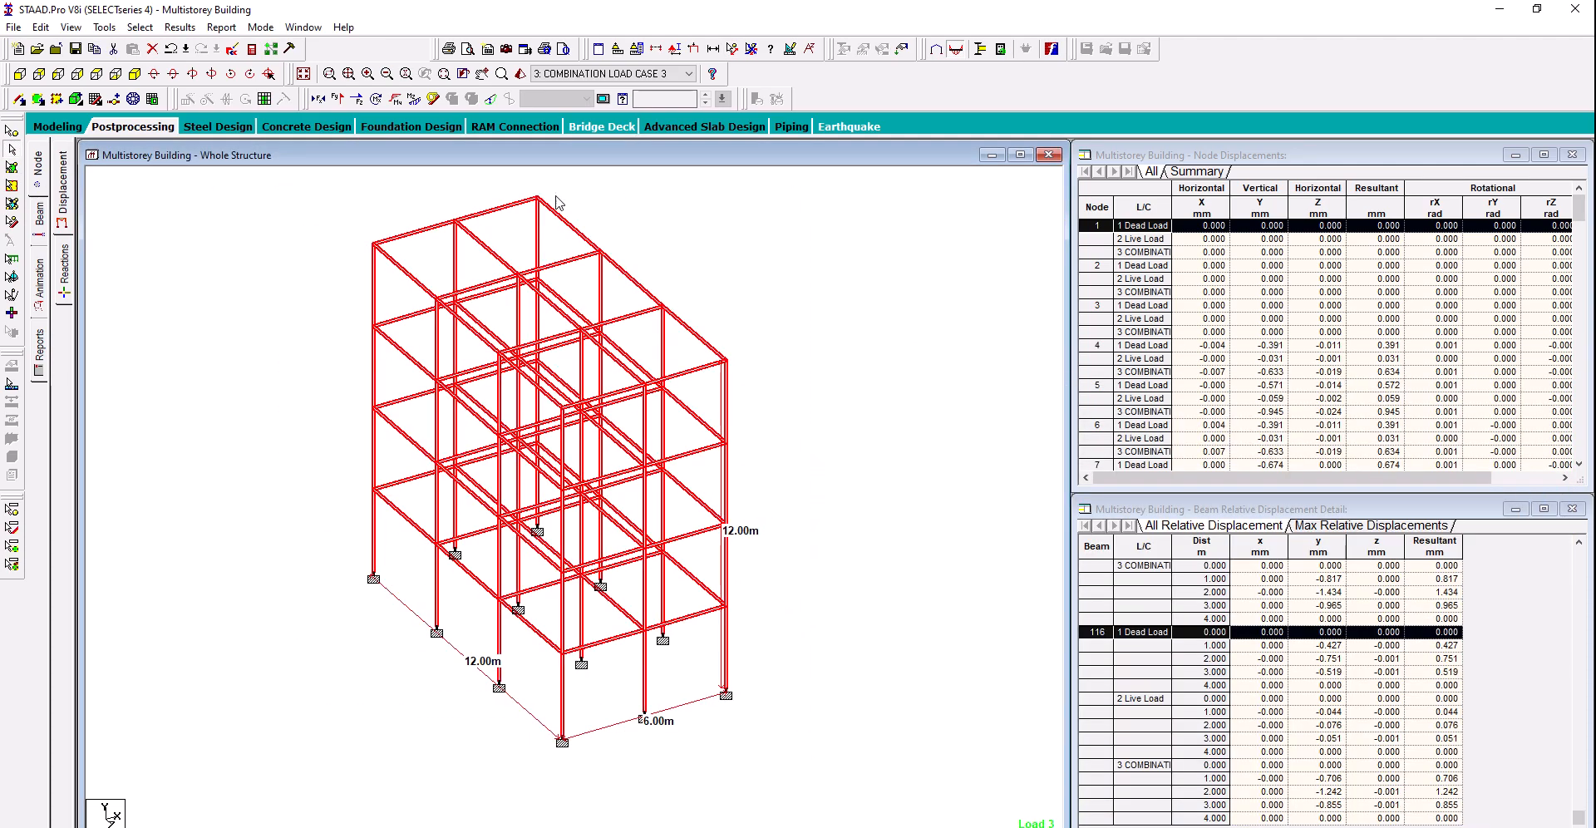
{"action": "left_click", "coordinate": [520, 74]}
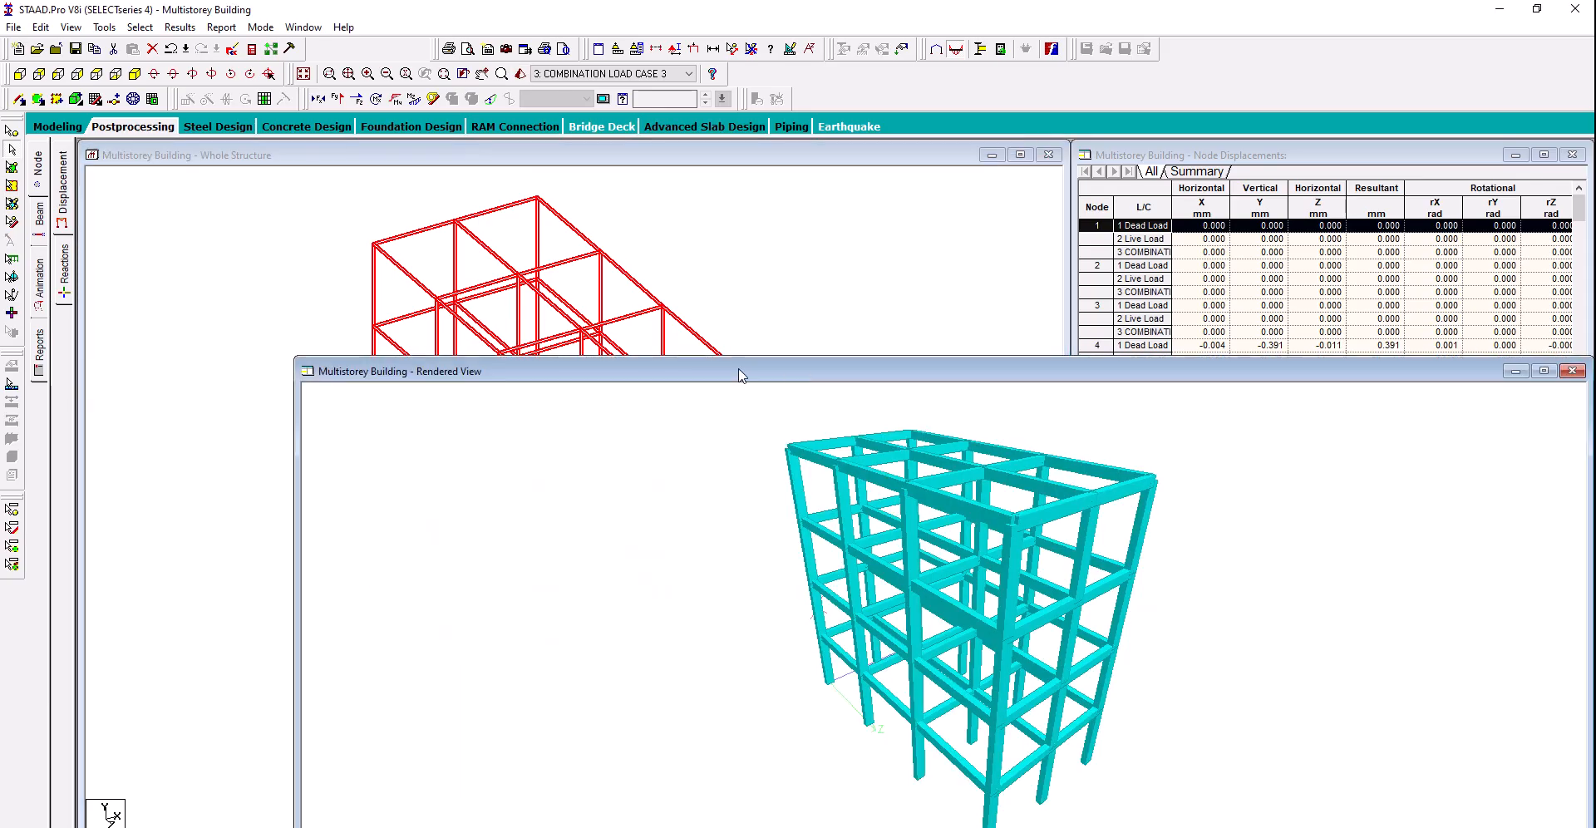
{"action": "left_click_drag", "start_coordinate": [714, 356], "coordinate": [495, 296]}
{"action": "left_click_drag", "start_coordinate": [754, 491], "coordinate": [738, 476]}
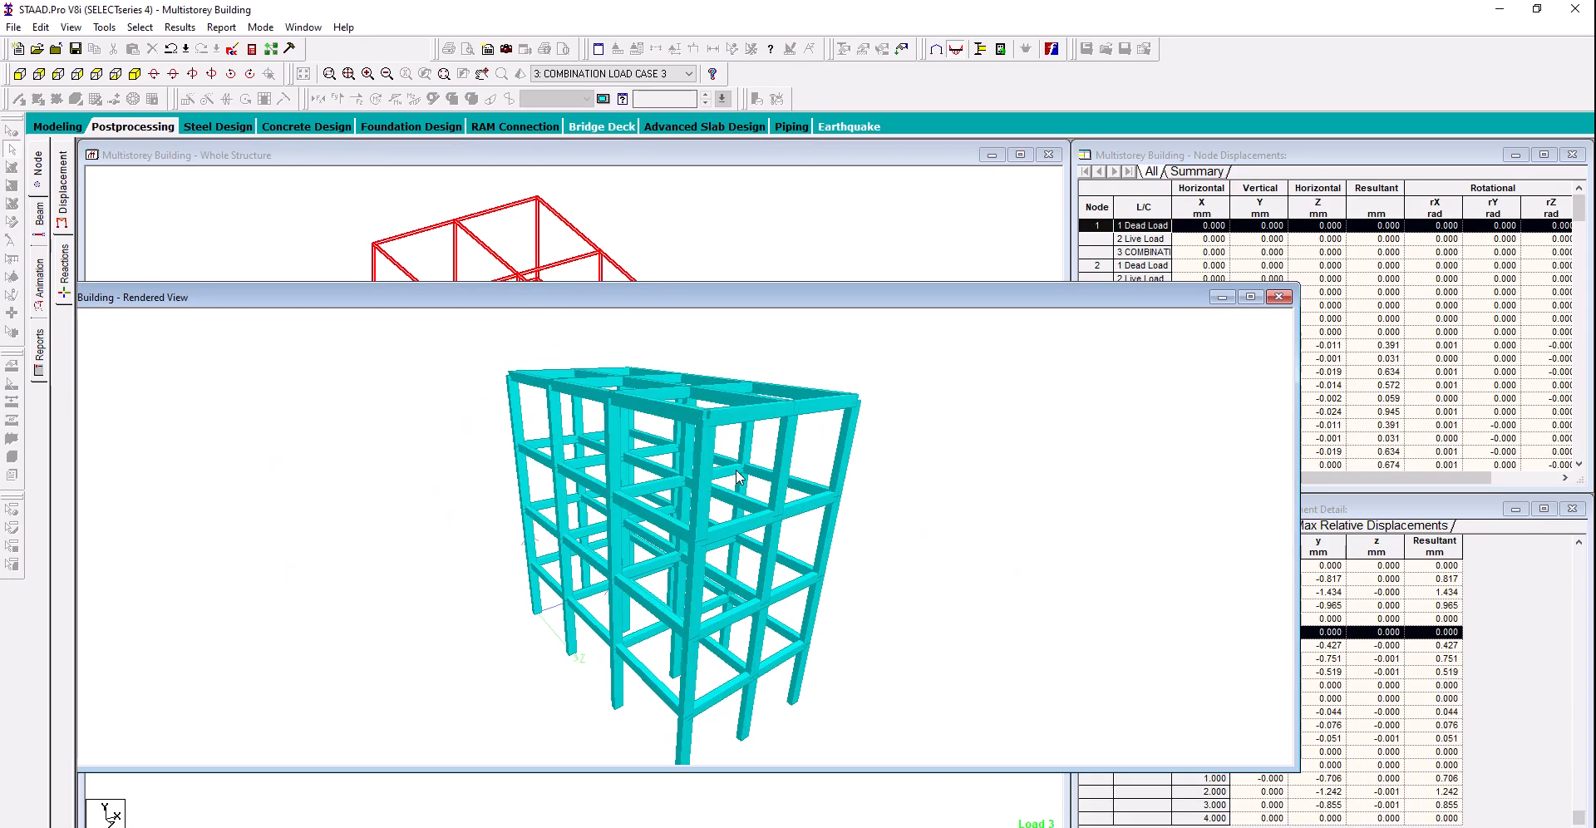
Take a picture of the rendered frame as Picture 2 captioned "3D Rendered View" and minimize the rendered window
{"action": "left_click", "coordinate": [506, 48]}
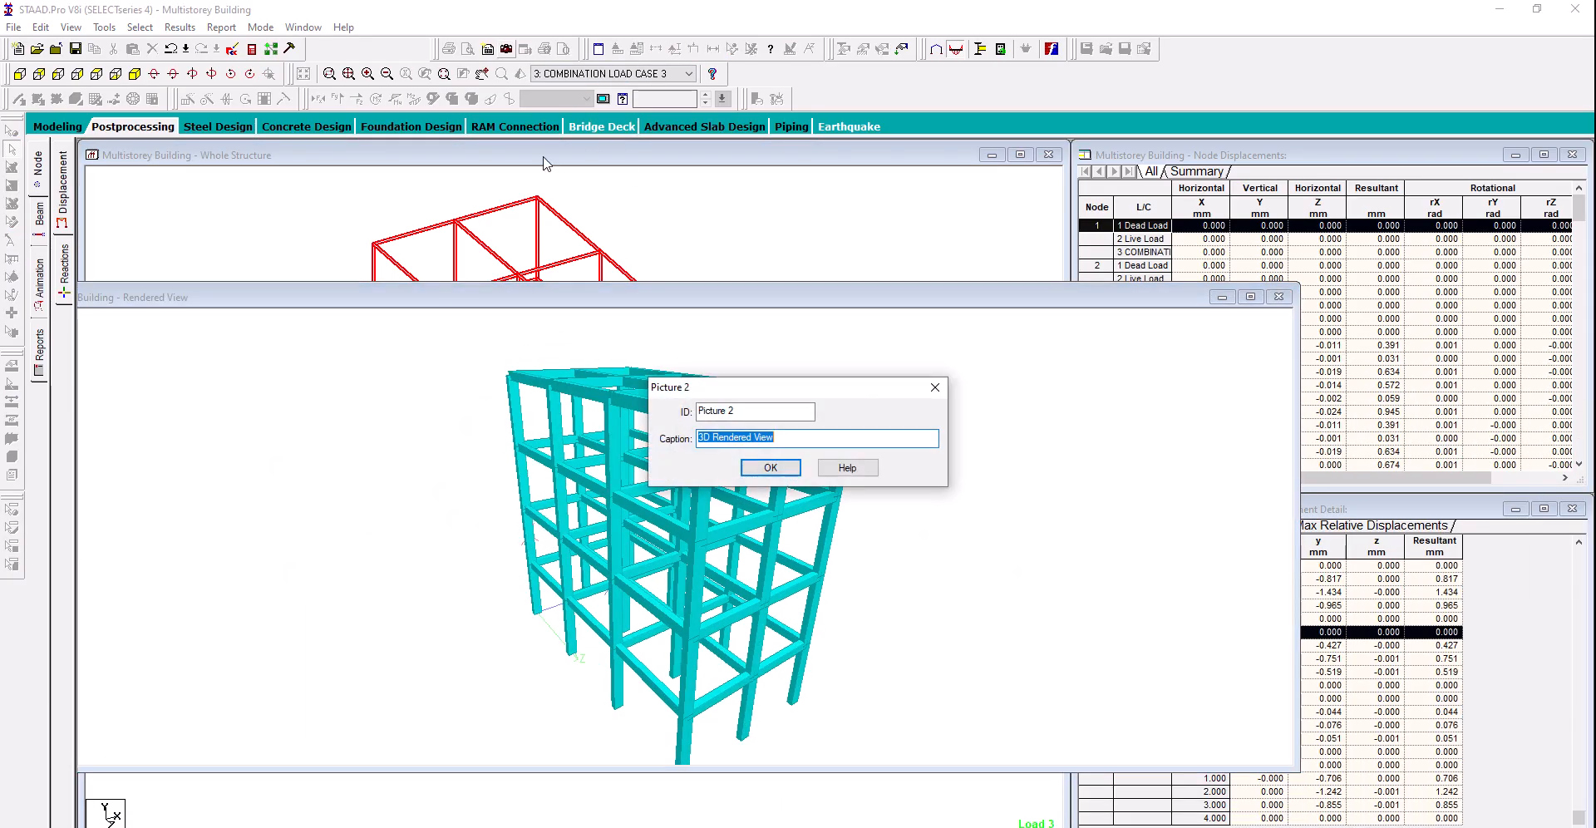
{"action": "left_click", "coordinate": [760, 468]}
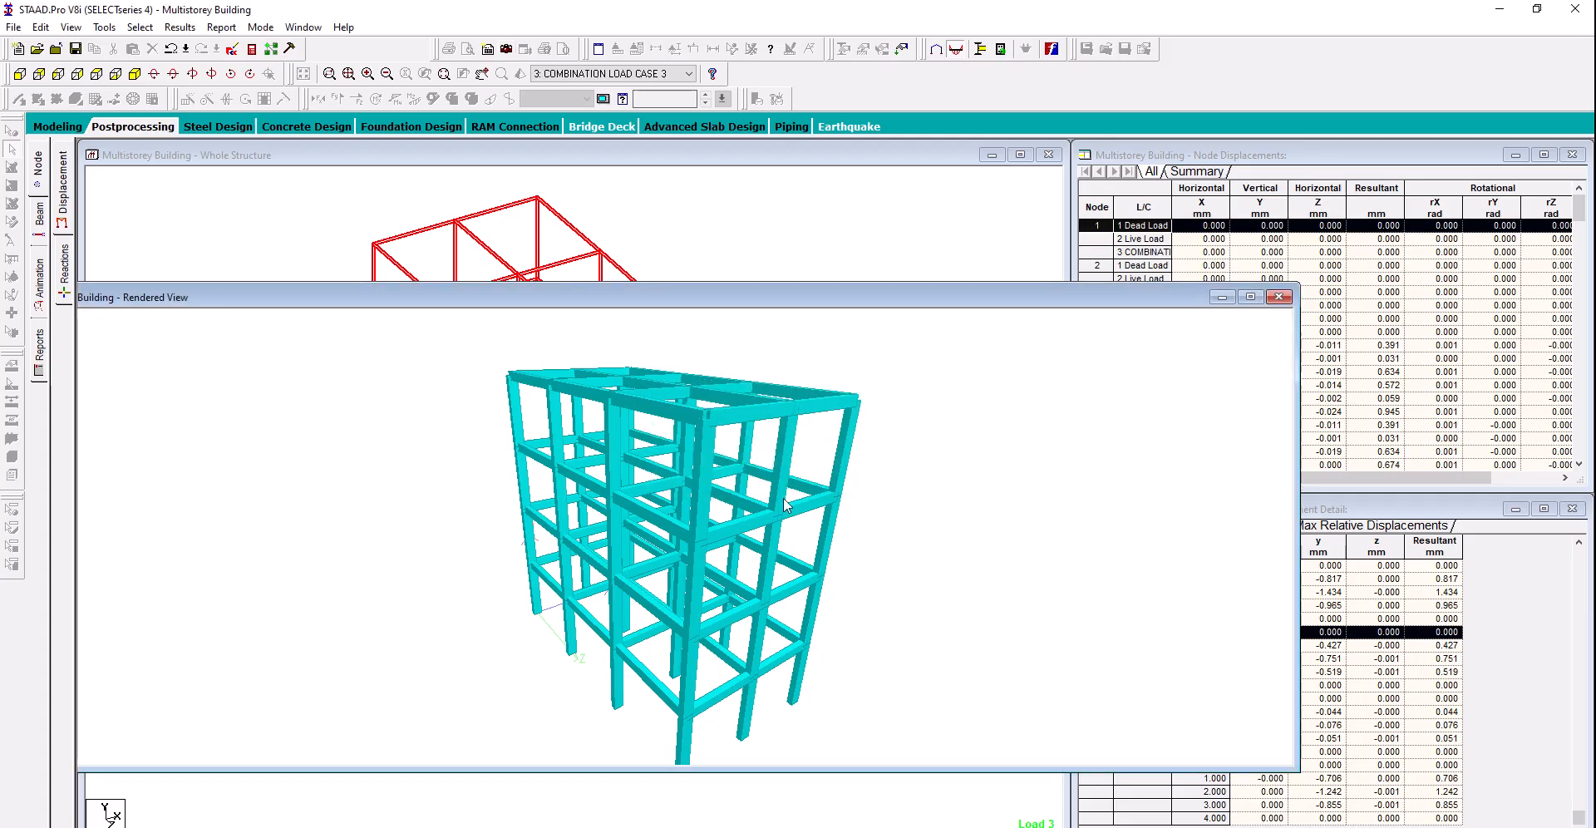
{"action": "left_click", "coordinate": [1222, 297]}
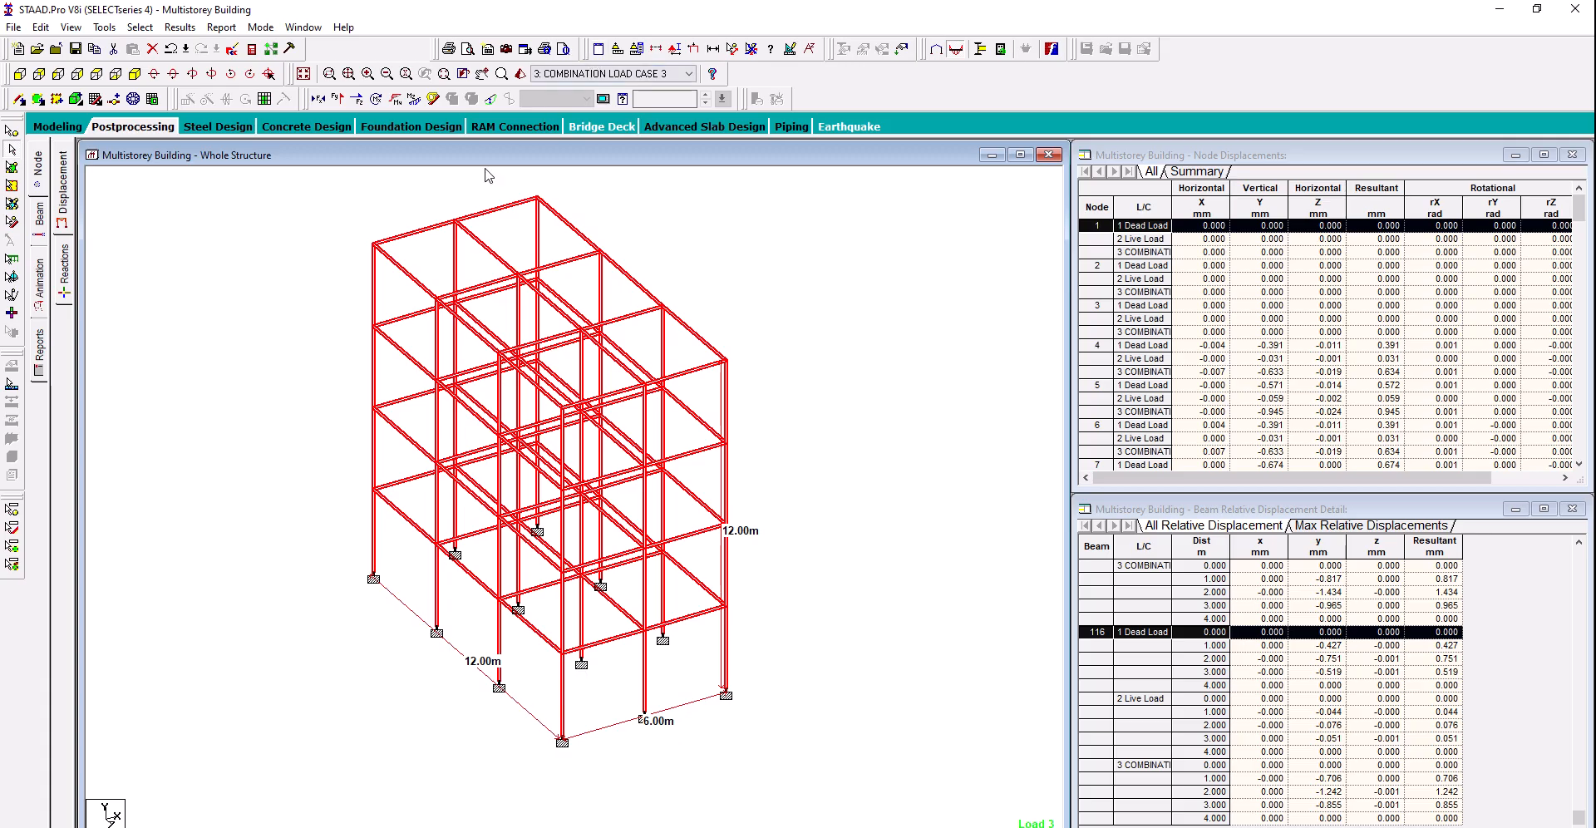
Clear the member selection and display the Bending Z diagram for combination load case 3 on the whole structure
{"action": "left_click", "coordinate": [315, 253]}
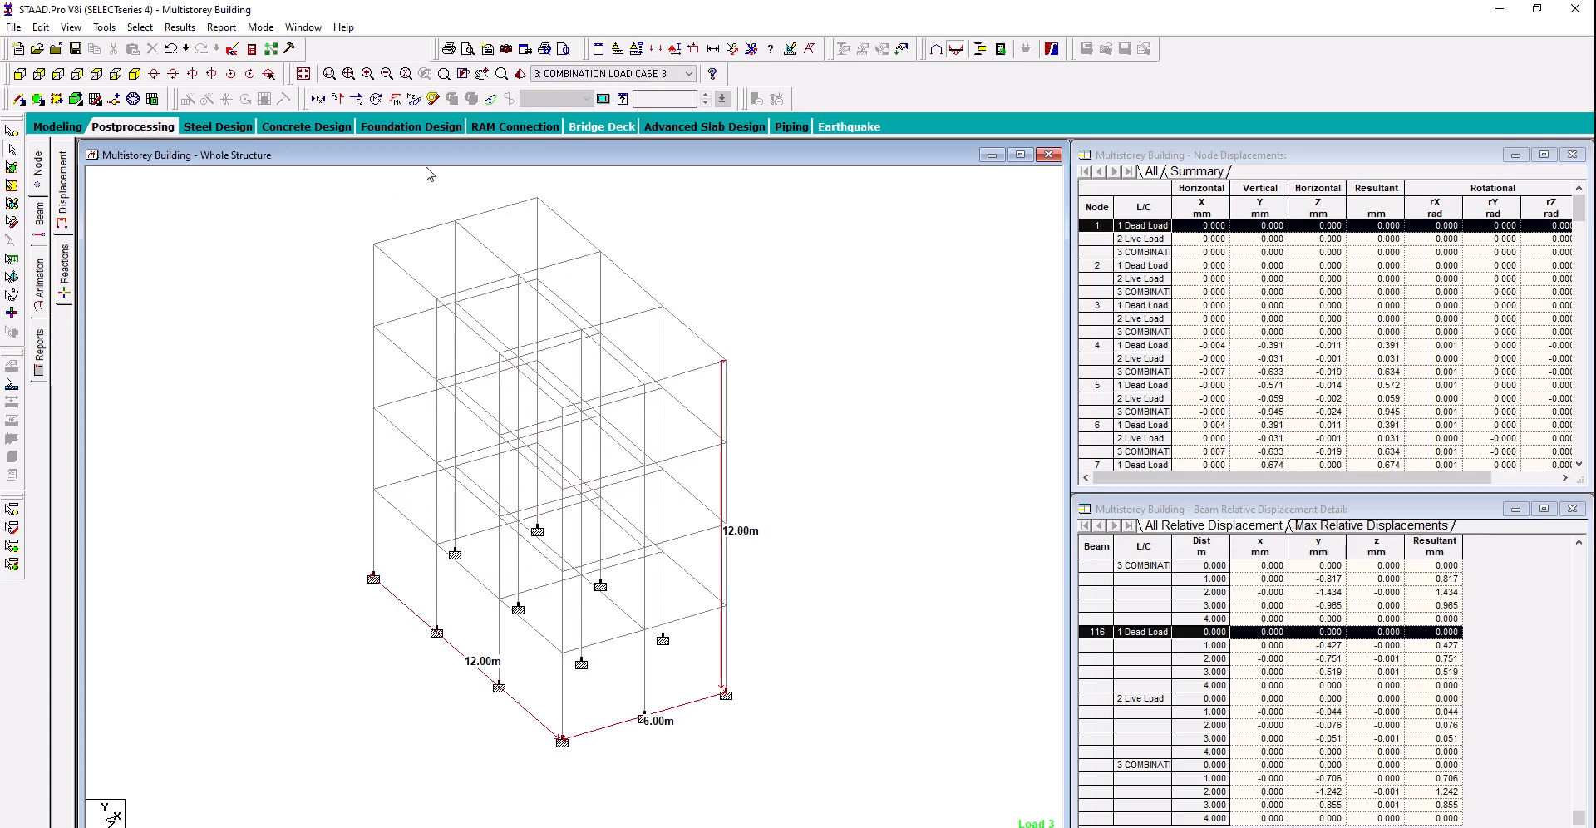
{"action": "left_click", "coordinate": [396, 101]}
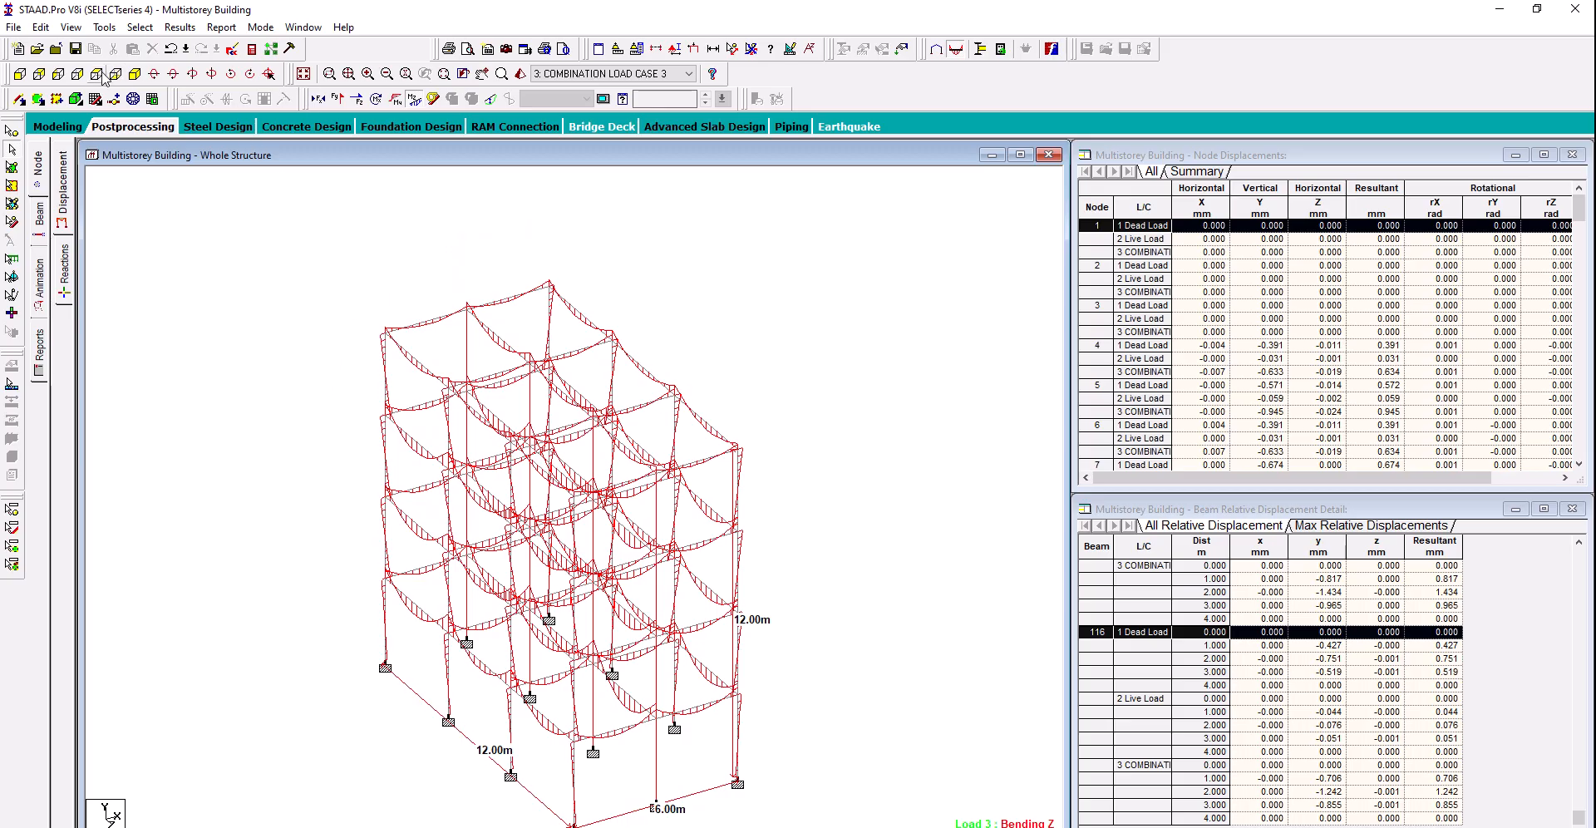
{"action": "left_click", "coordinate": [19, 73]}
{"action": "left_click_drag", "start_coordinate": [385, 251], "coordinate": [713, 313]}
{"action": "left_click", "coordinate": [135, 75]}
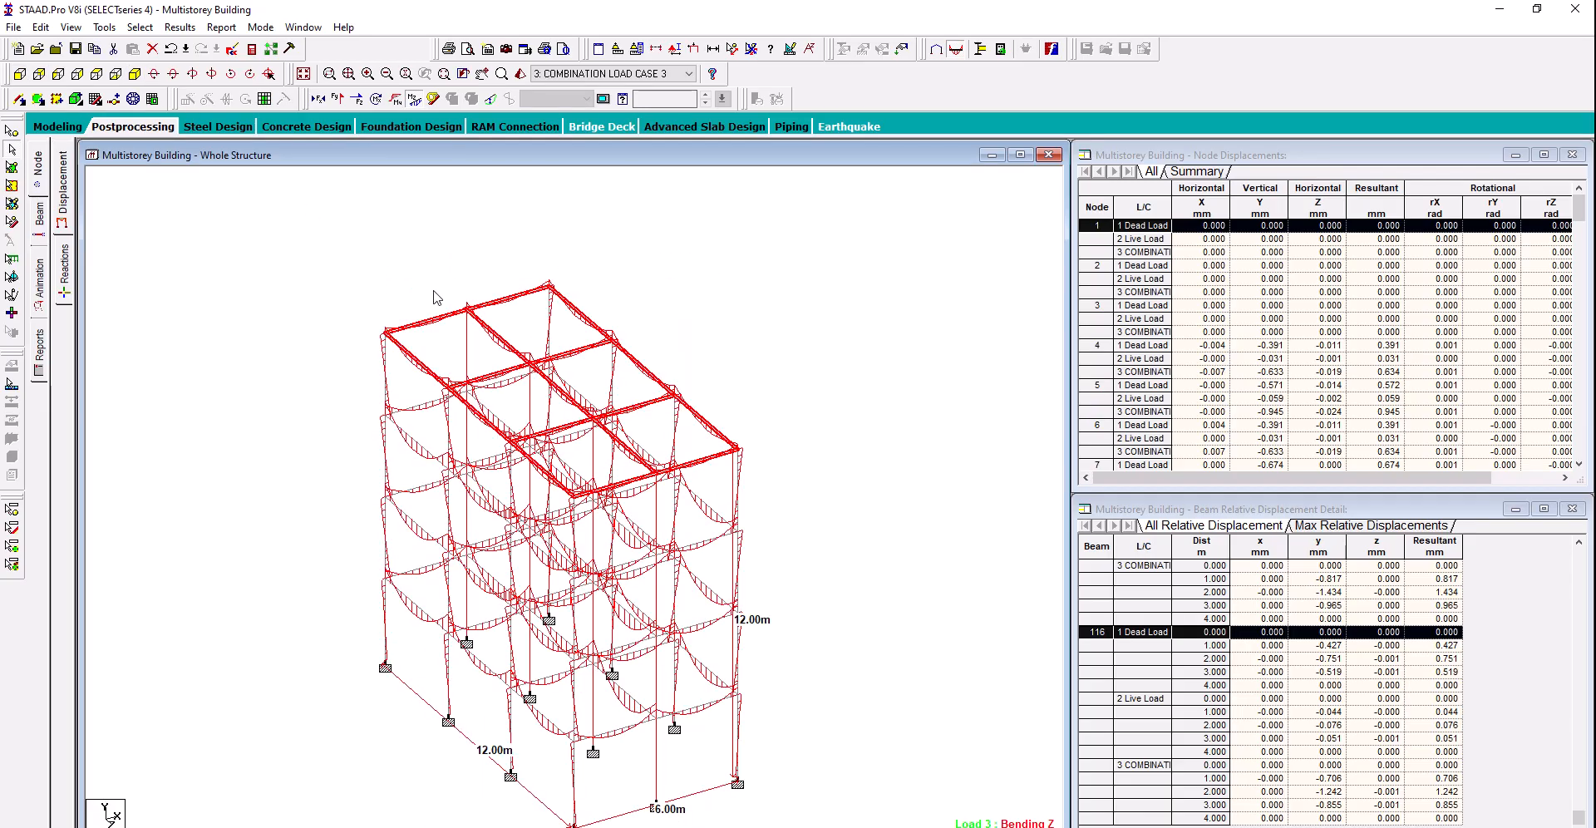
Select the two roof beams along the building's rear short edge, including Beam 8, and open them in a new maximized view window
{"action": "left_click", "coordinate": [428, 331]}
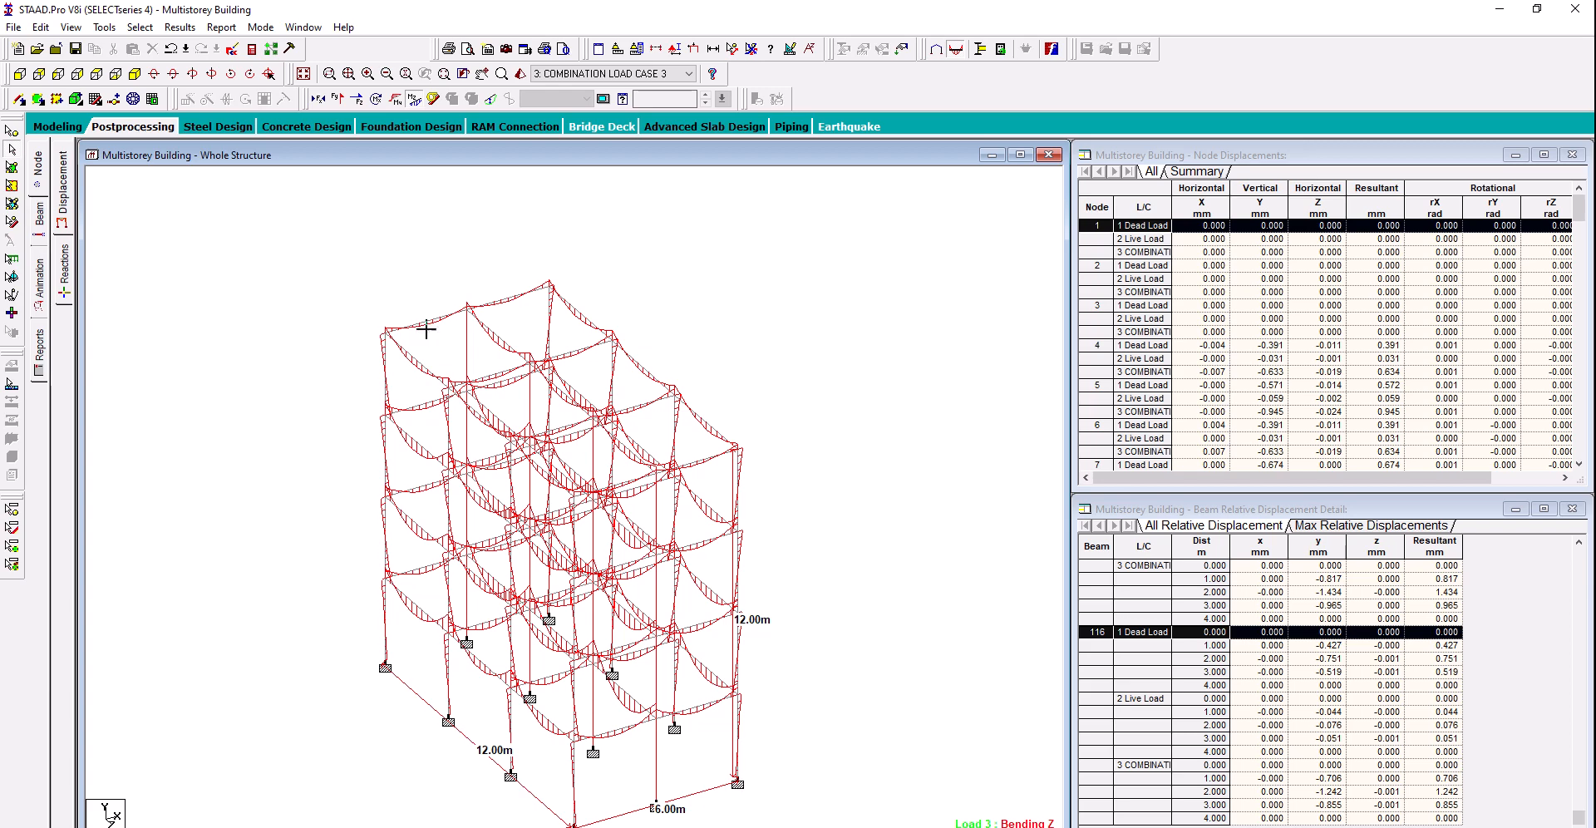
{"action": "left_click", "coordinate": [499, 298]}
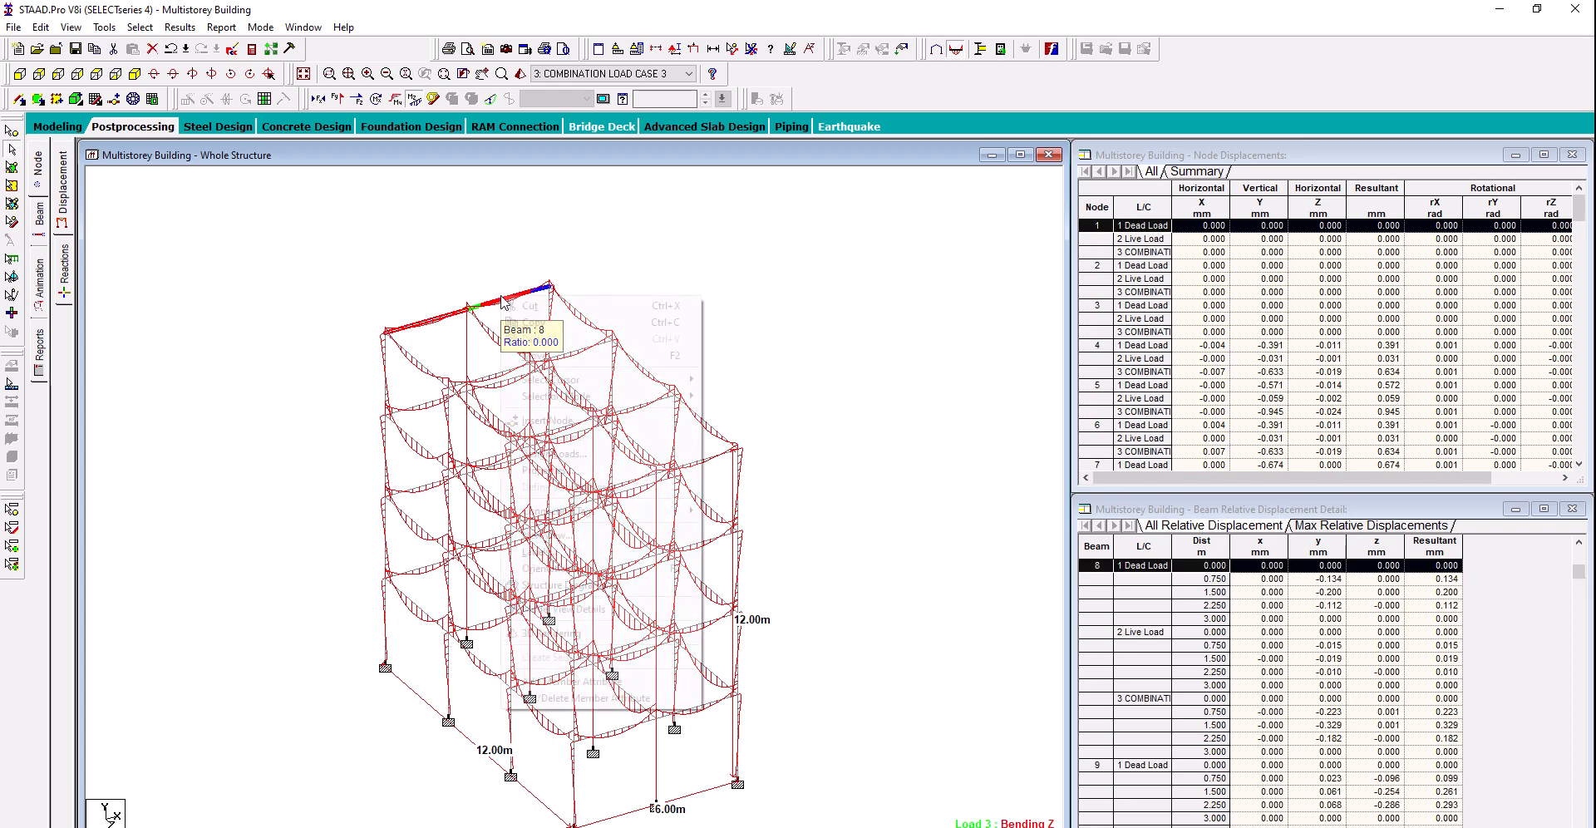
{"action": "right_click", "coordinate": [502, 297]}
{"action": "left_click", "coordinate": [637, 534]}
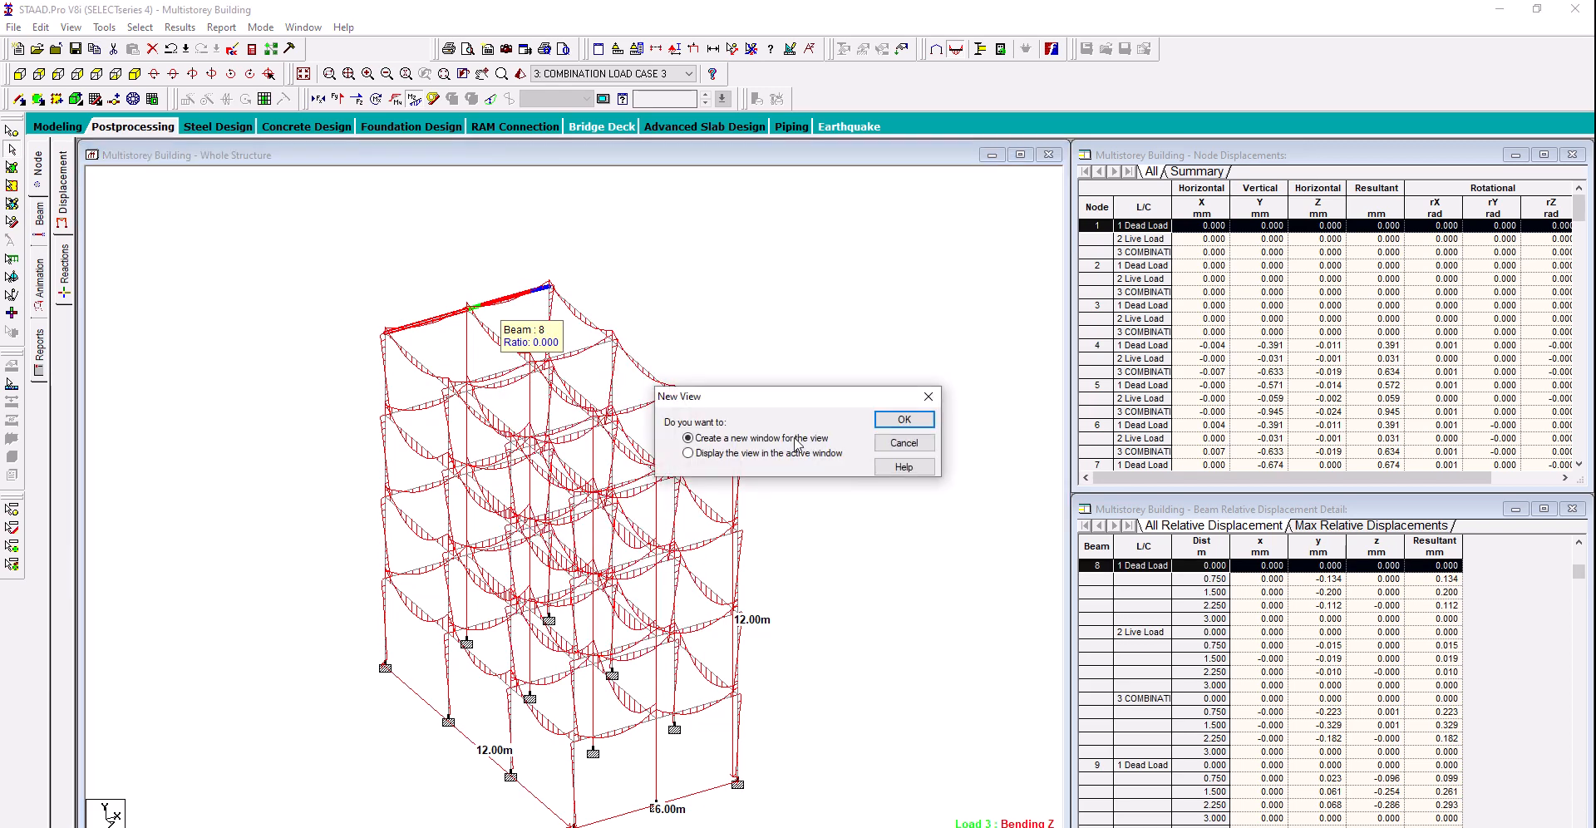
{"action": "left_click", "coordinate": [888, 426]}
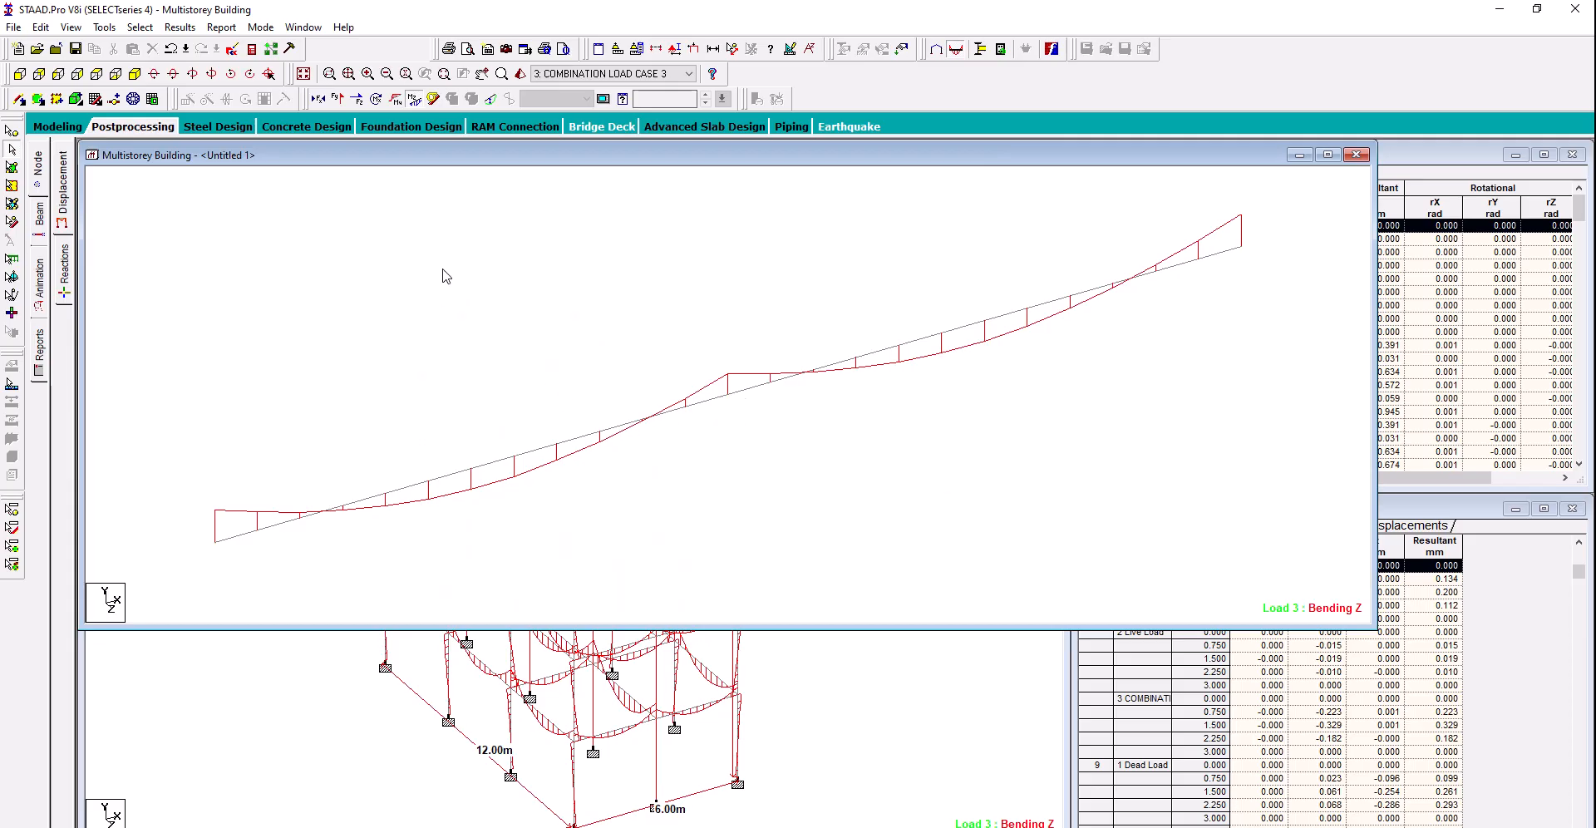
{"action": "left_click", "coordinate": [1327, 155]}
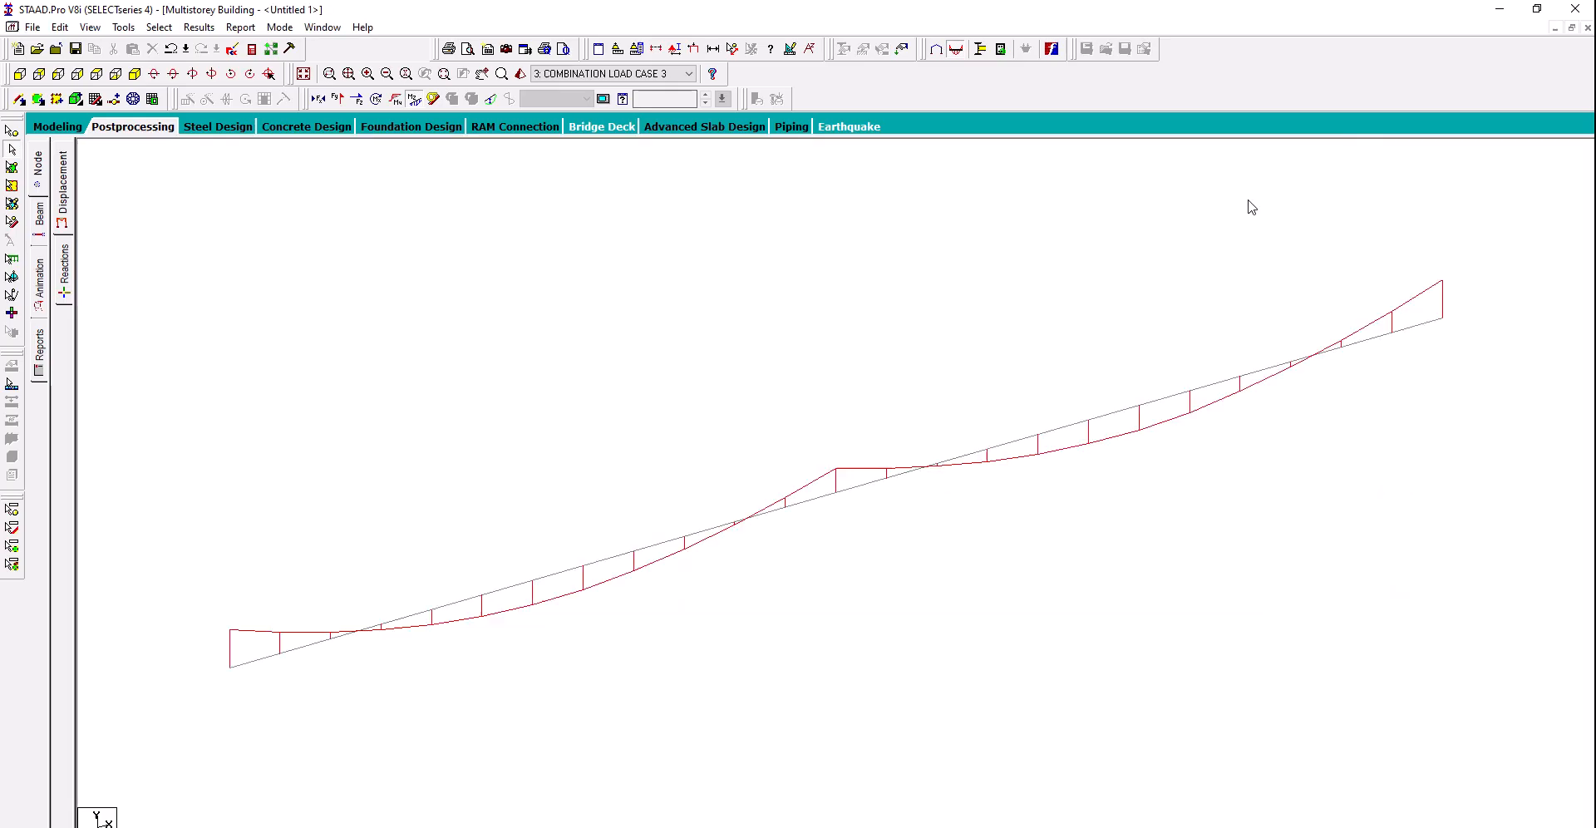
Annotate the two roof beams' bending moments at the ends, maximum and mid point, and take a report picture of the diagram
{"action": "left_click", "coordinate": [198, 27]}
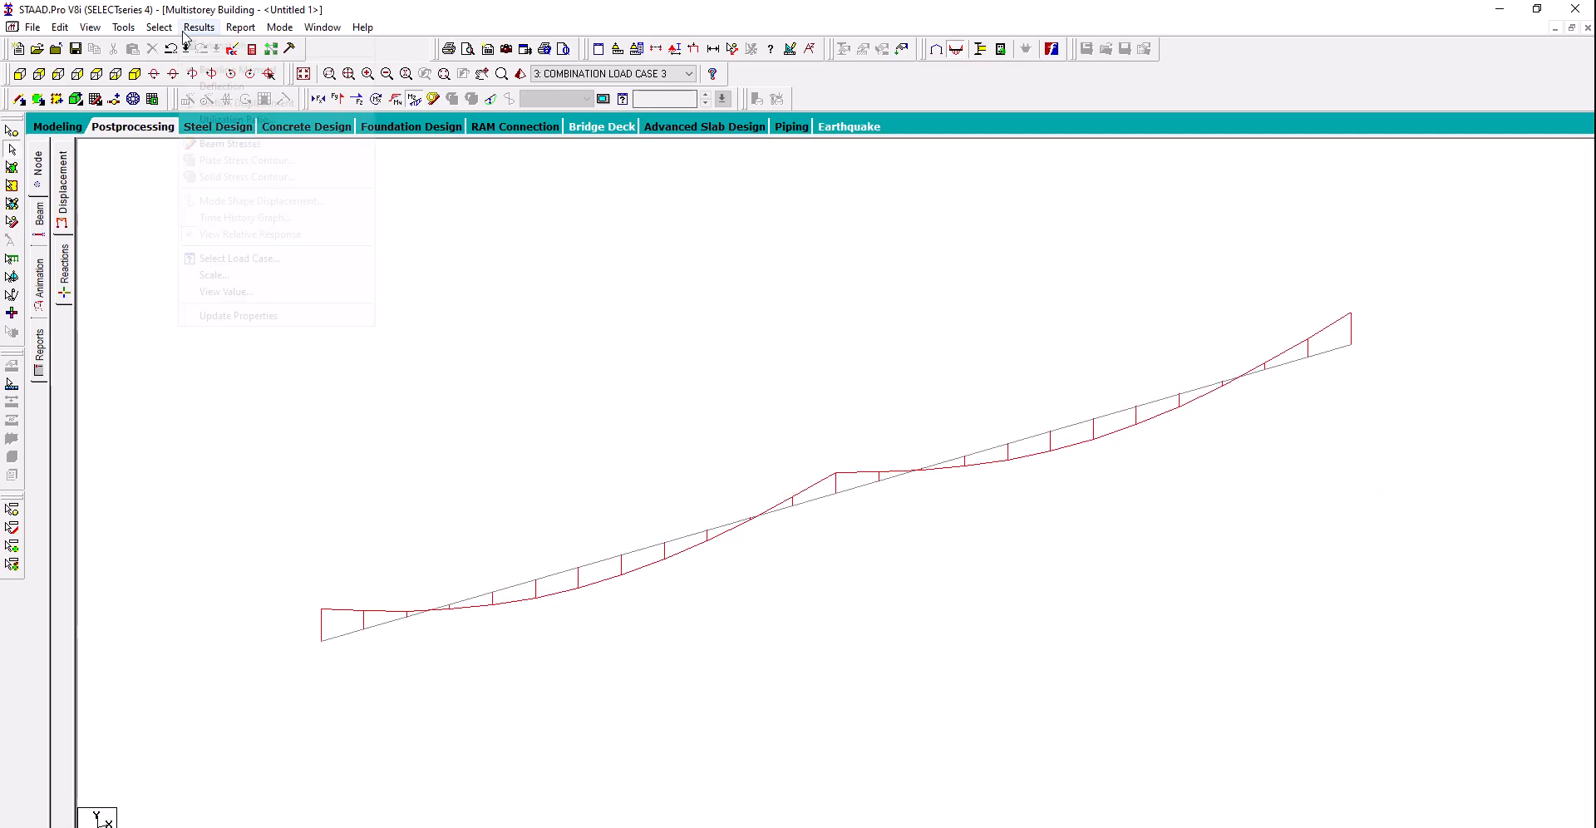
{"action": "left_click", "coordinate": [288, 291]}
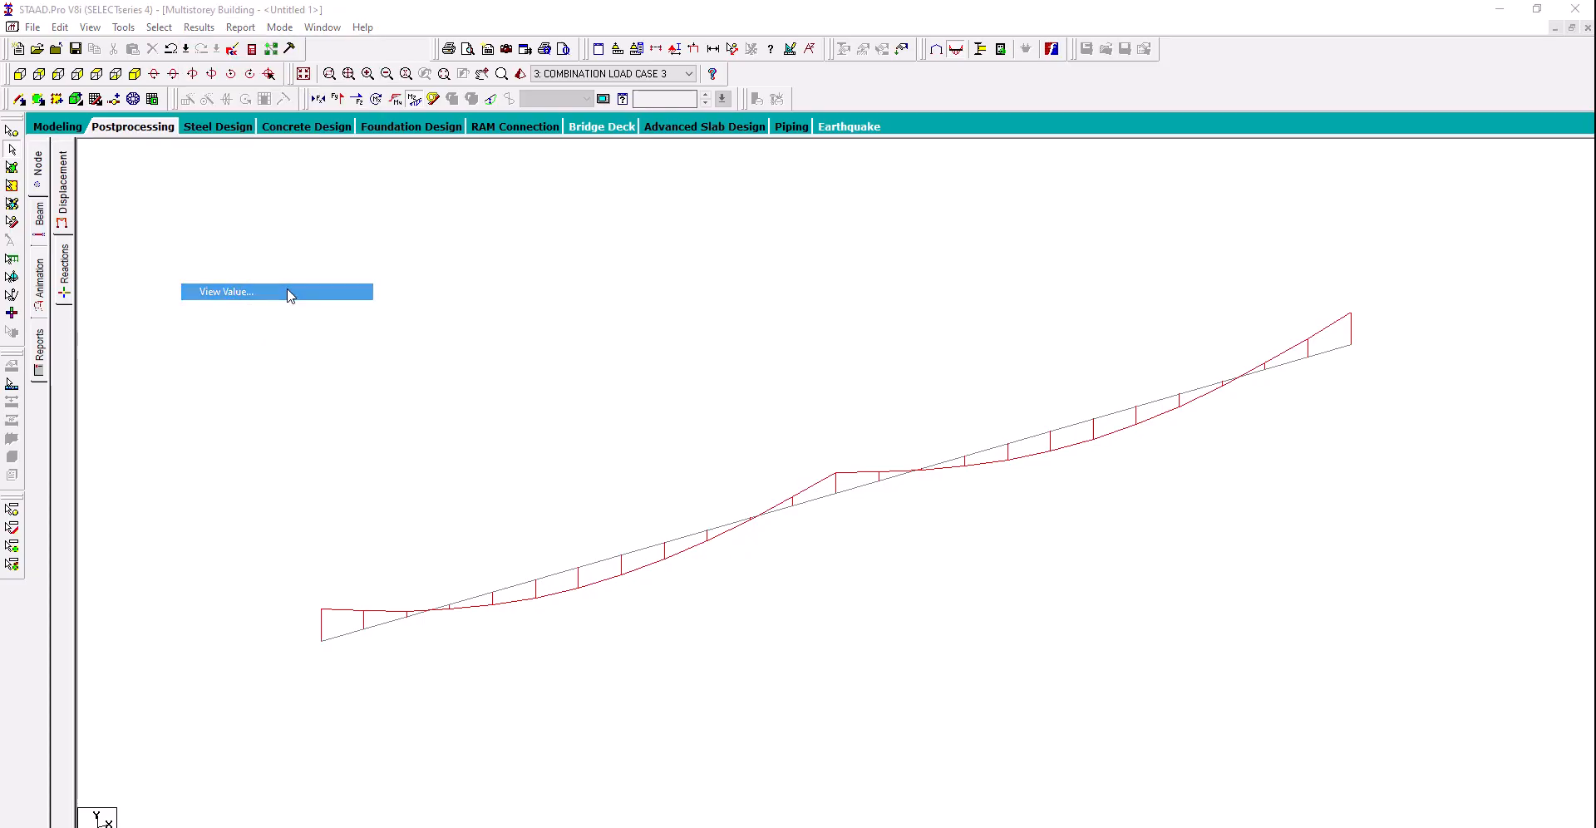
{"action": "left_click", "coordinate": [735, 310]}
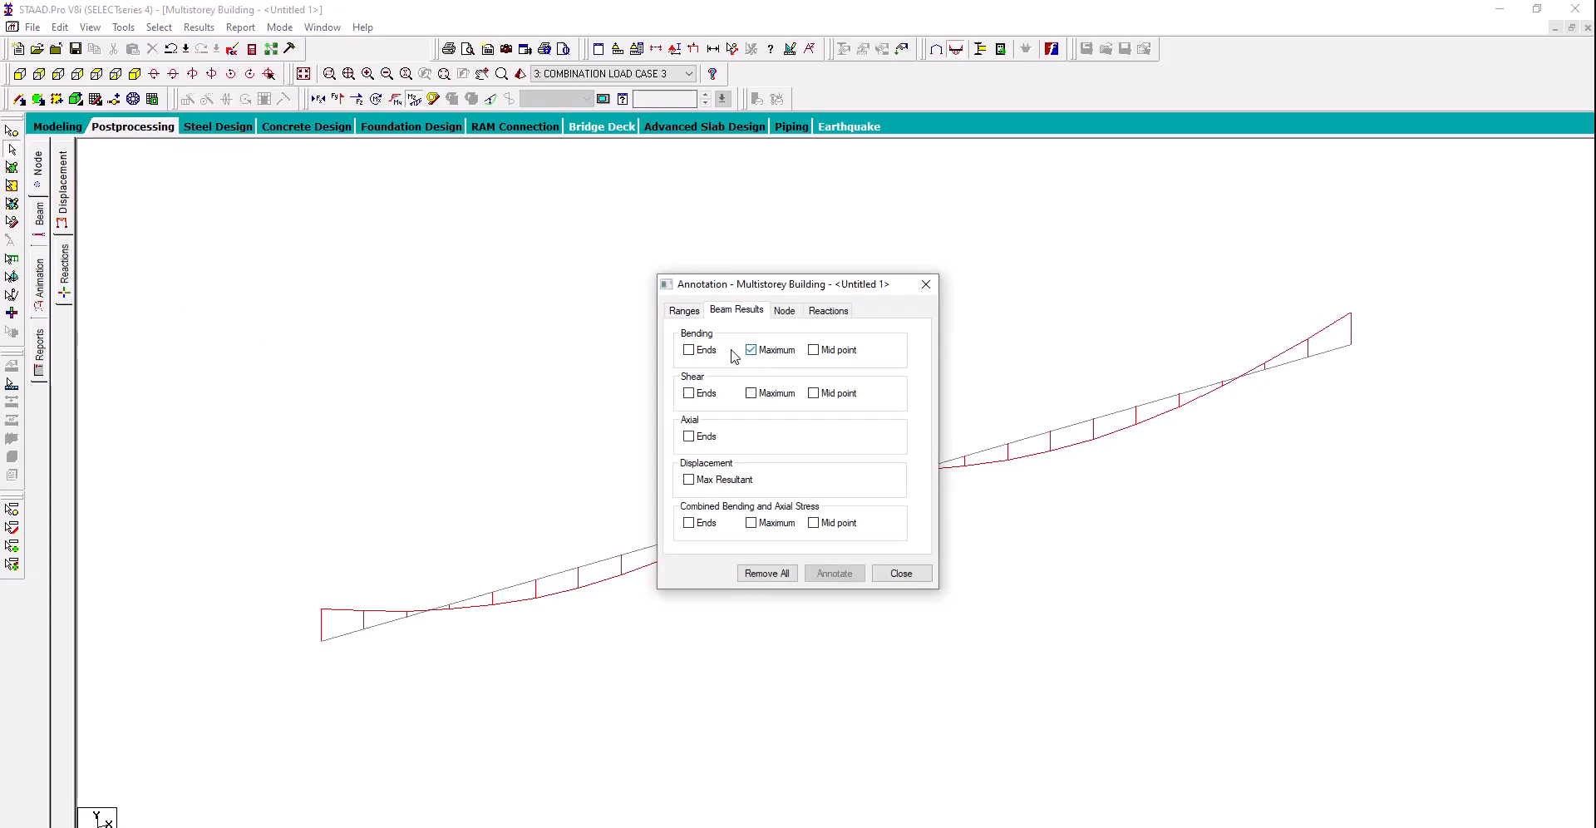
{"action": "left_click", "coordinate": [813, 350]}
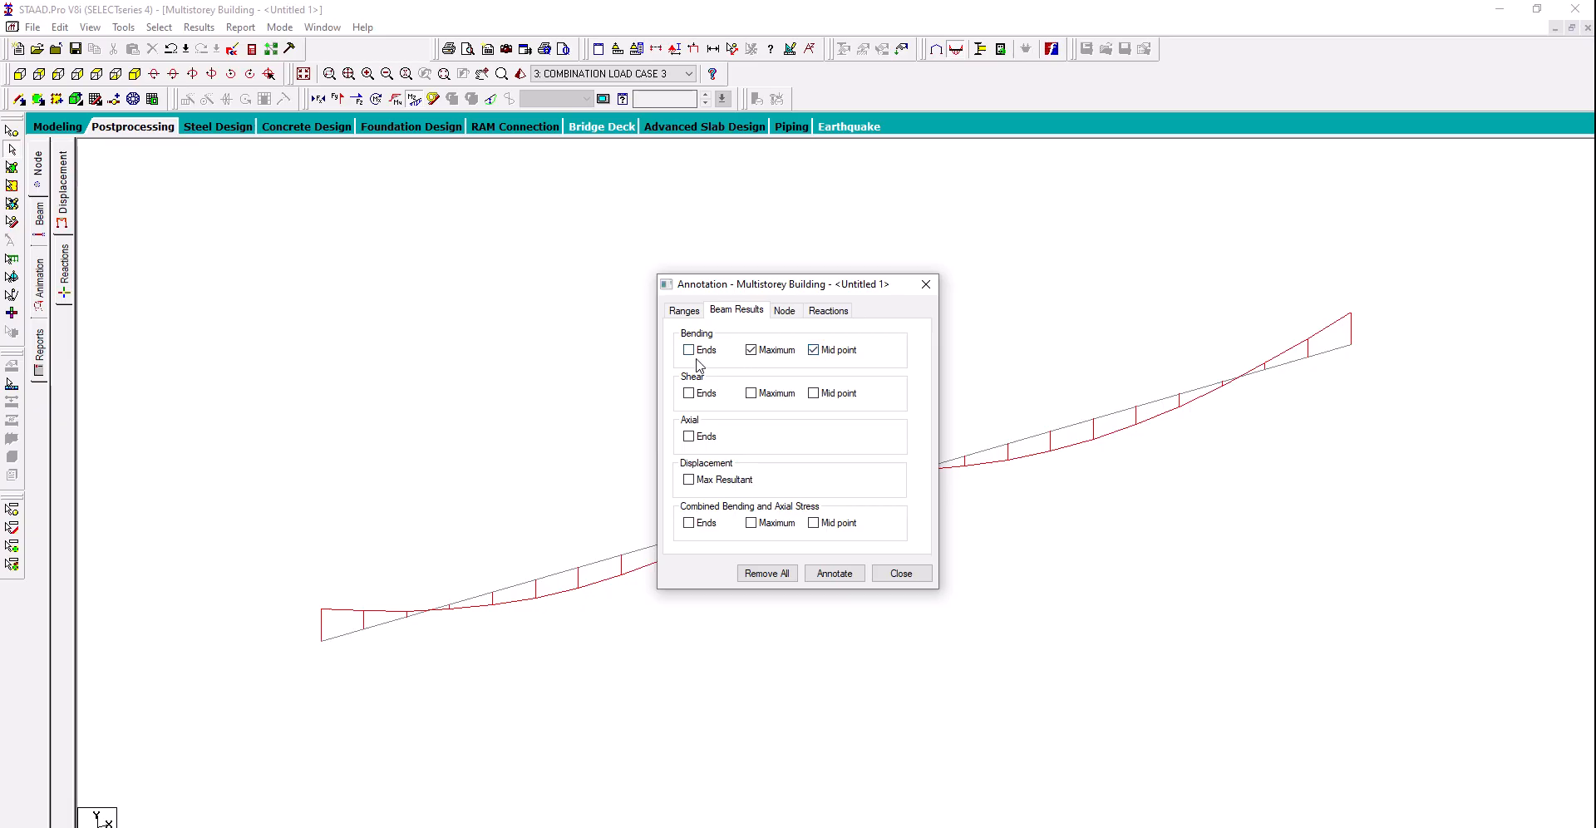
{"action": "left_click", "coordinate": [833, 575]}
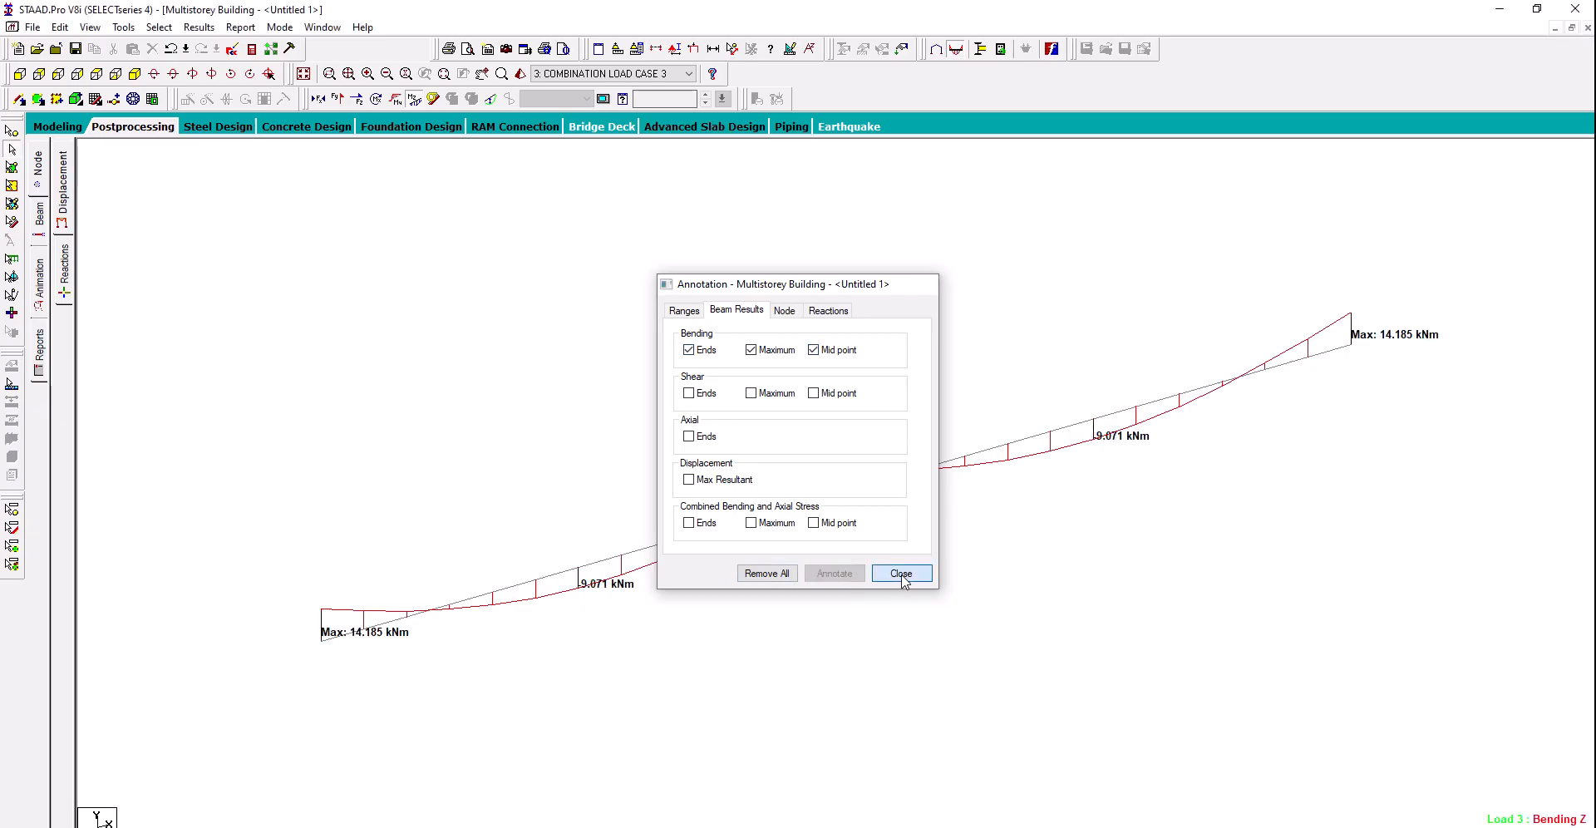
{"action": "left_click", "coordinate": [902, 575]}
{"action": "middle_click_drag", "start_coordinate": [784, 557], "coordinate": [727, 540]}
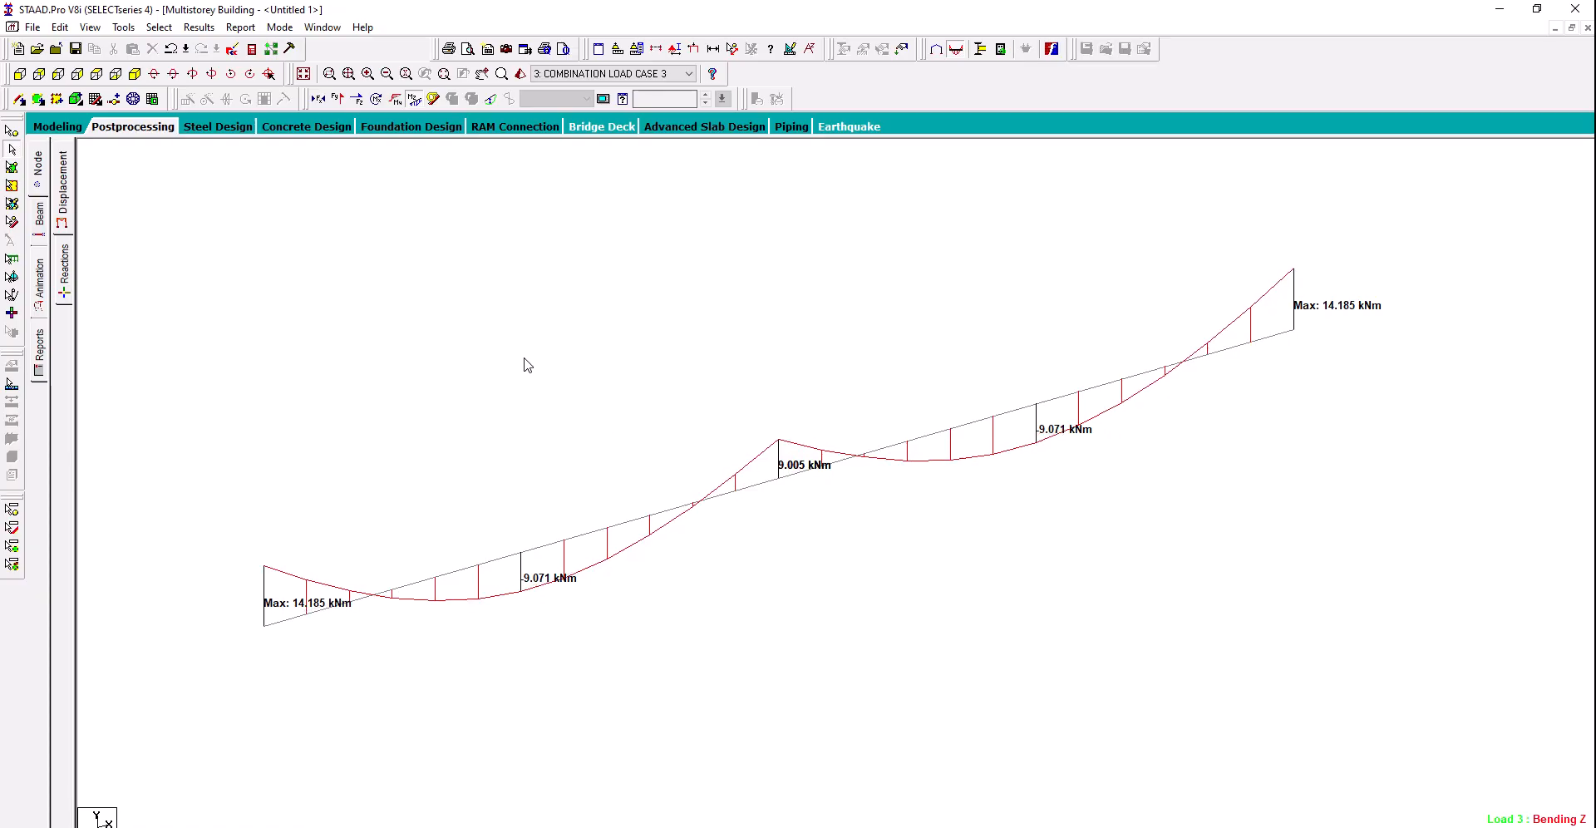
{"action": "left_click", "coordinate": [505, 48]}
{"action": "left_click", "coordinate": [782, 471]}
Return to the whole structure, select the full-height corner column above support node 1, and open it in a new view window
{"action": "left_click", "coordinate": [304, 74]}
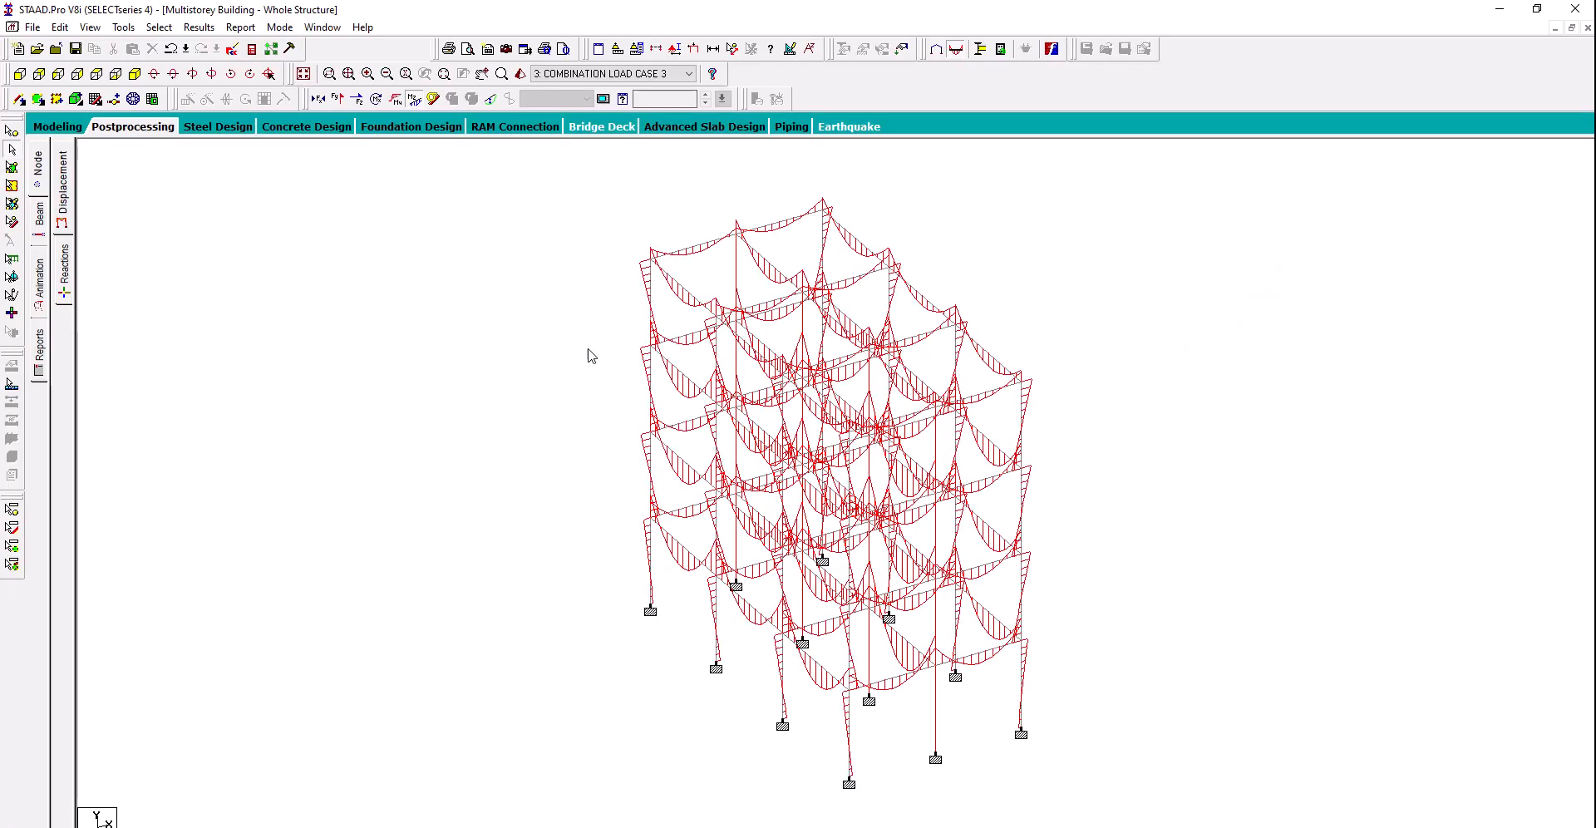
{"action": "left_click_drag", "start_coordinate": [628, 236], "coordinate": [665, 633]}
{"action": "right_click", "coordinate": [502, 575]}
{"action": "left_click", "coordinate": [545, 396]}
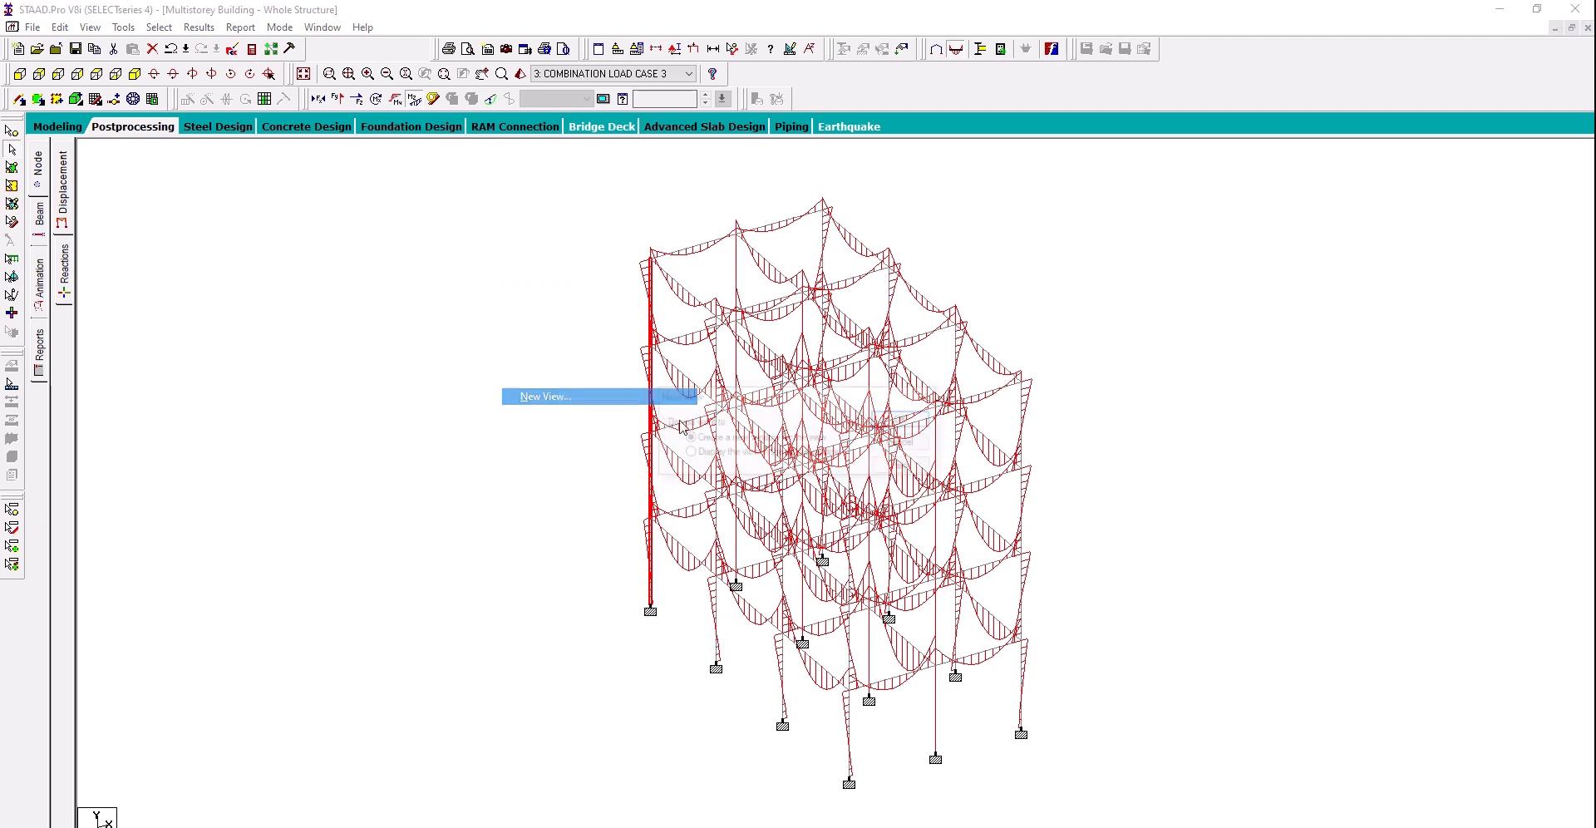
{"action": "left_click", "coordinate": [905, 420]}
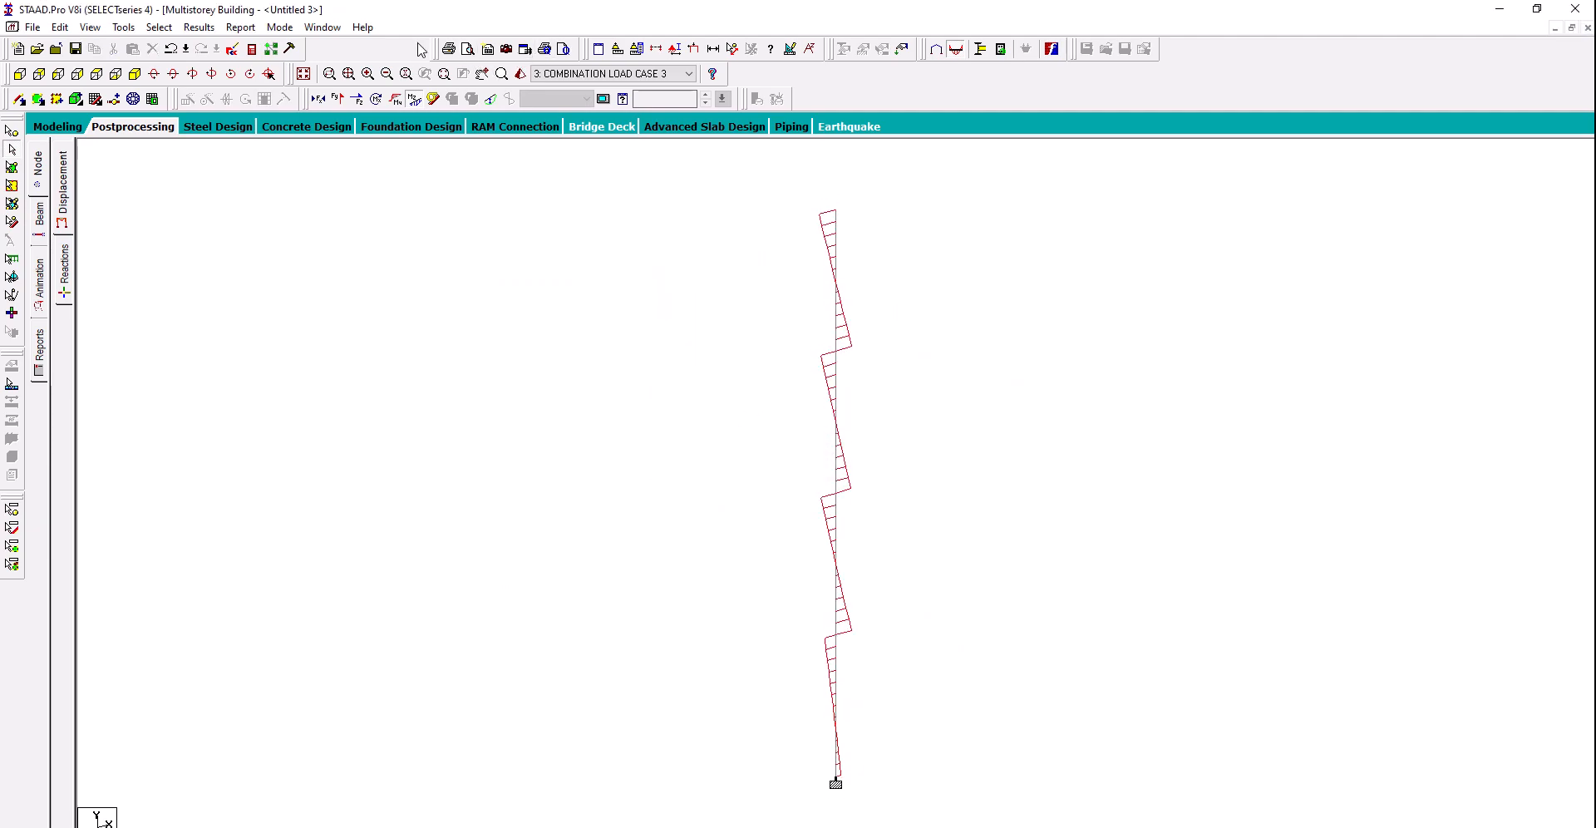
Annotate the isolated column's bending moments at the ends and maximum, and take a report picture of the diagram
{"action": "left_click", "coordinate": [199, 27]}
{"action": "left_click", "coordinate": [296, 292]}
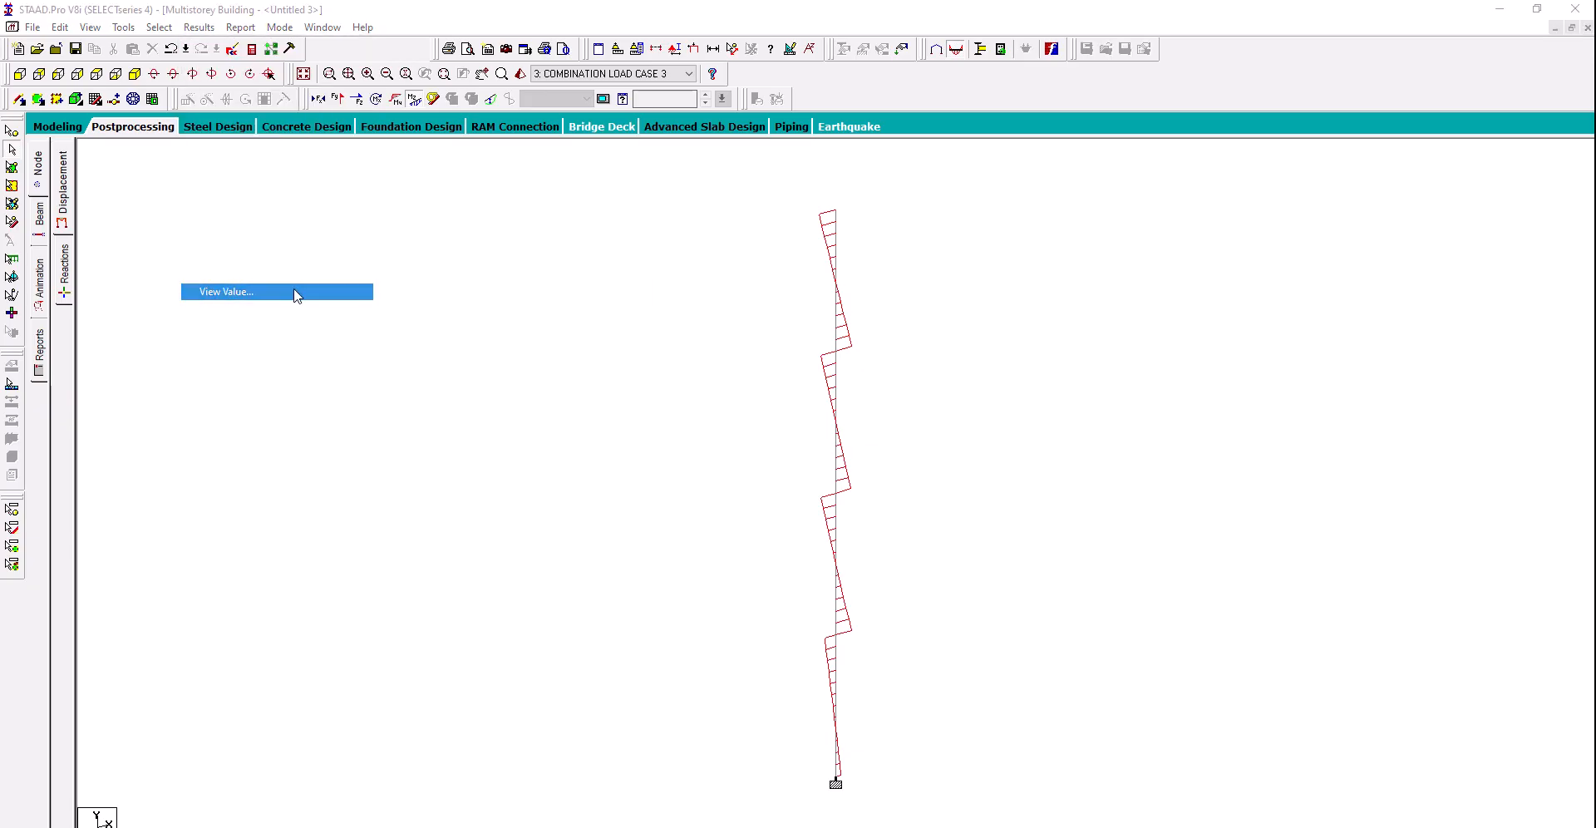
{"action": "left_click", "coordinate": [747, 312]}
{"action": "left_click", "coordinate": [710, 353]}
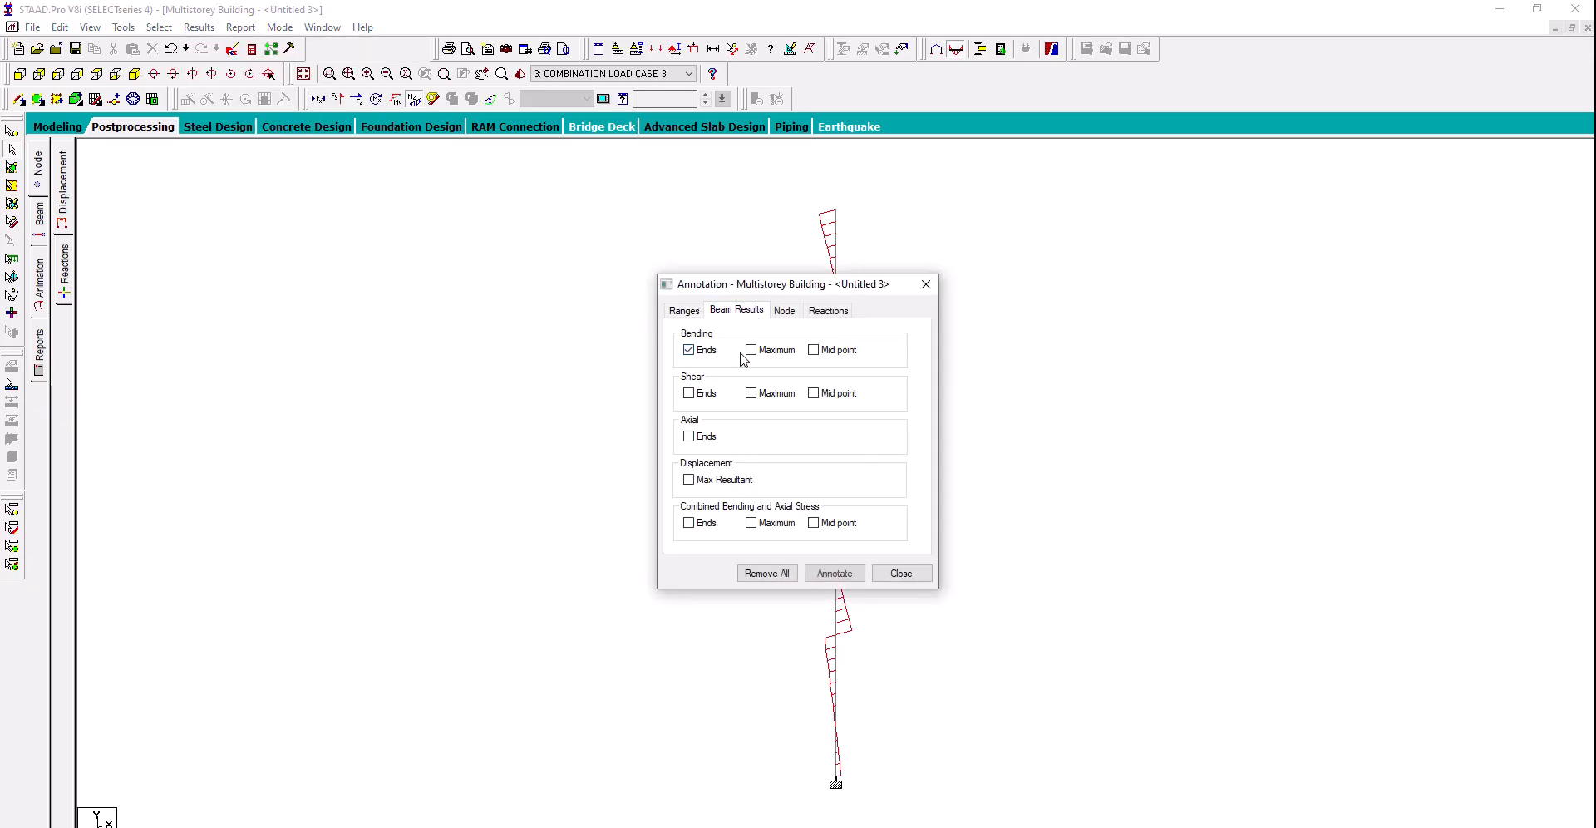
{"action": "left_click", "coordinate": [752, 350]}
{"action": "left_click", "coordinate": [835, 573]}
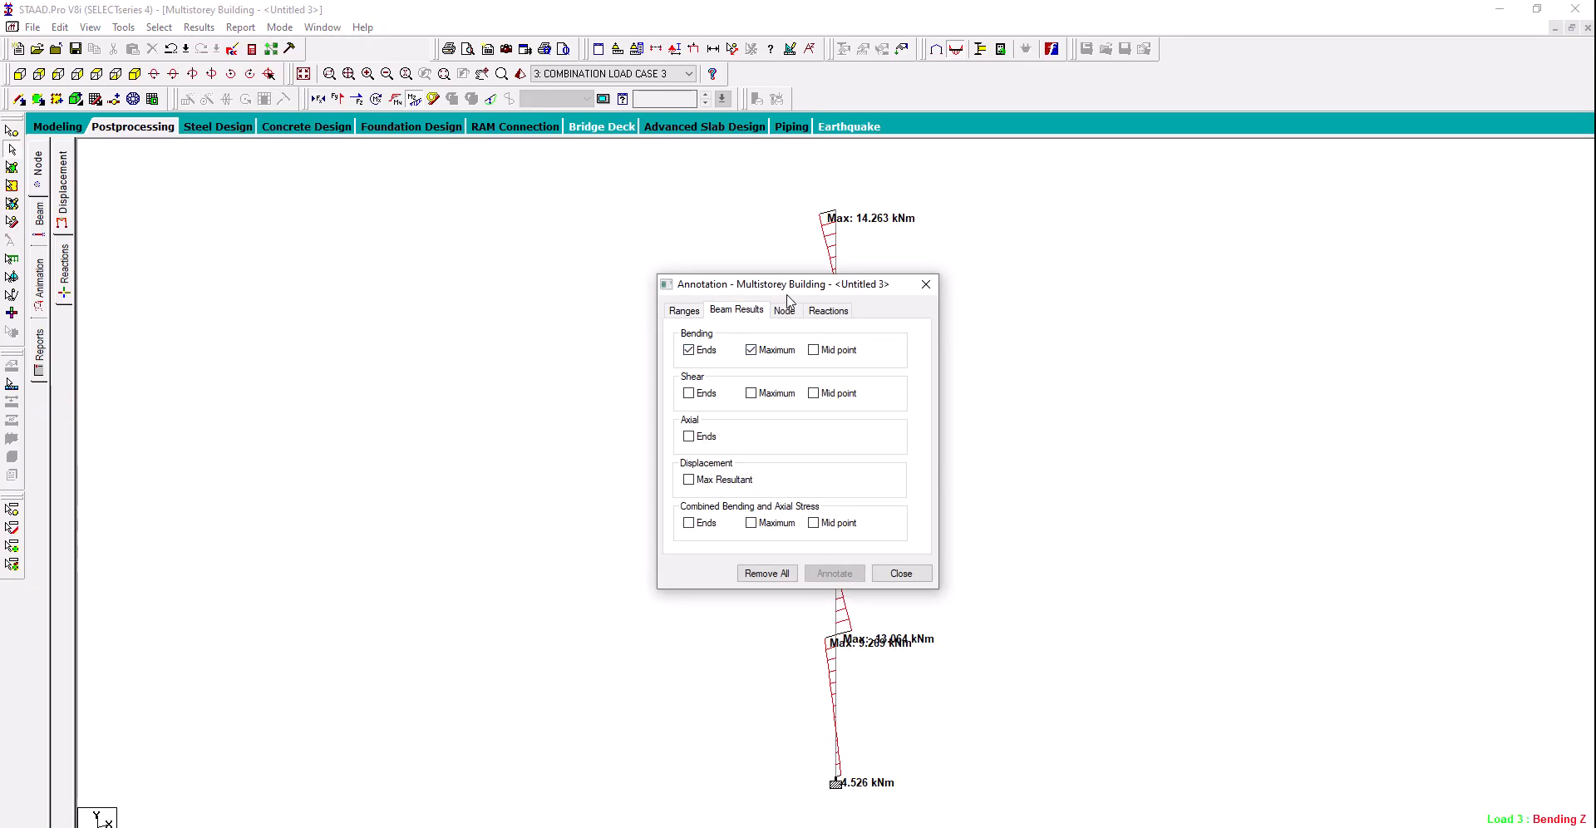
{"action": "left_click_drag", "start_coordinate": [701, 272], "coordinate": [391, 293]}
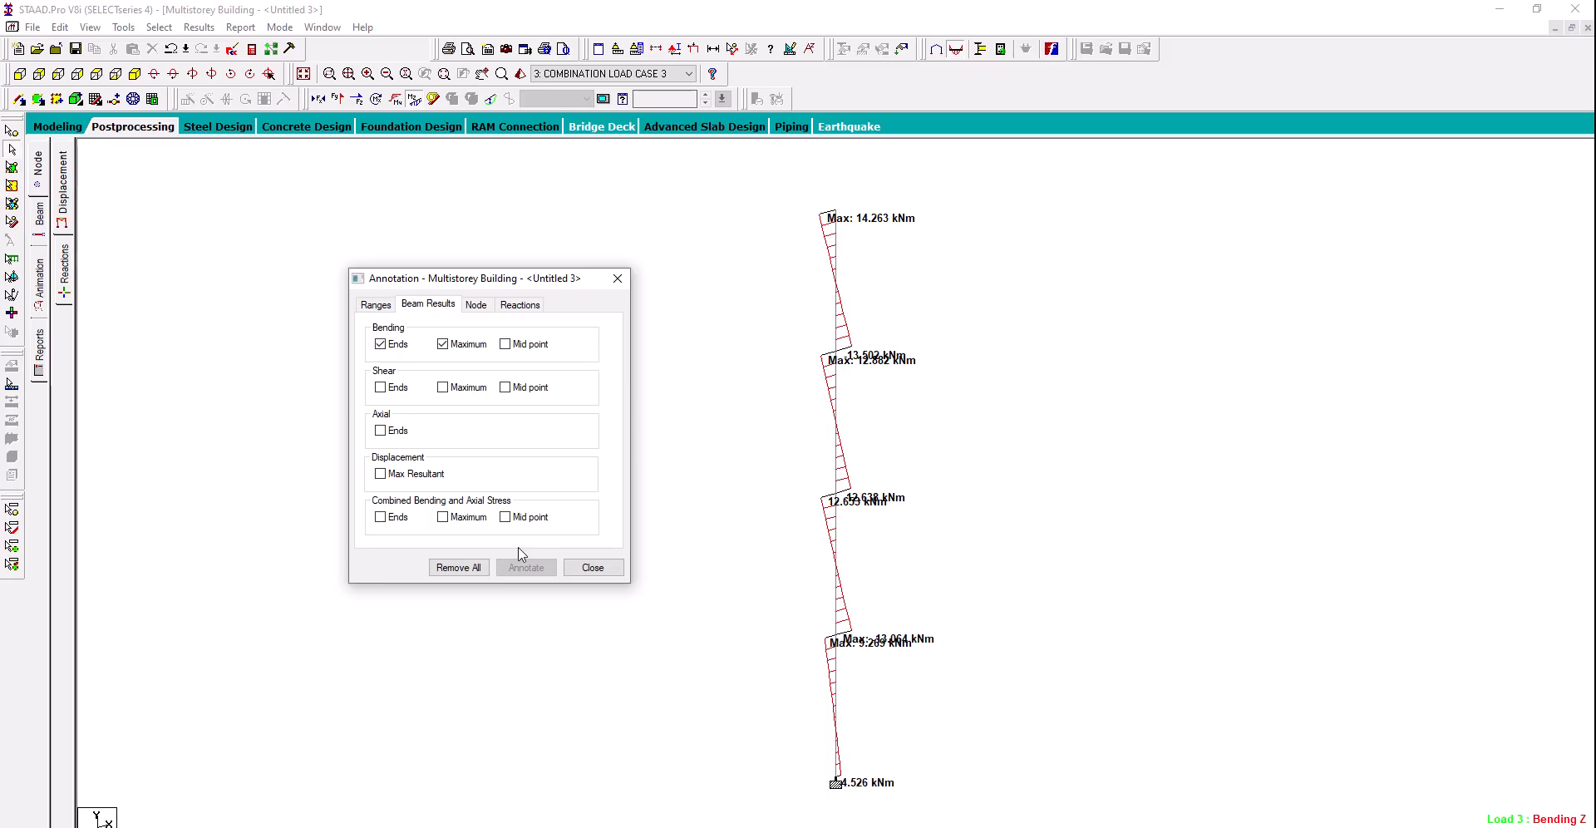
{"action": "left_click", "coordinate": [616, 278]}
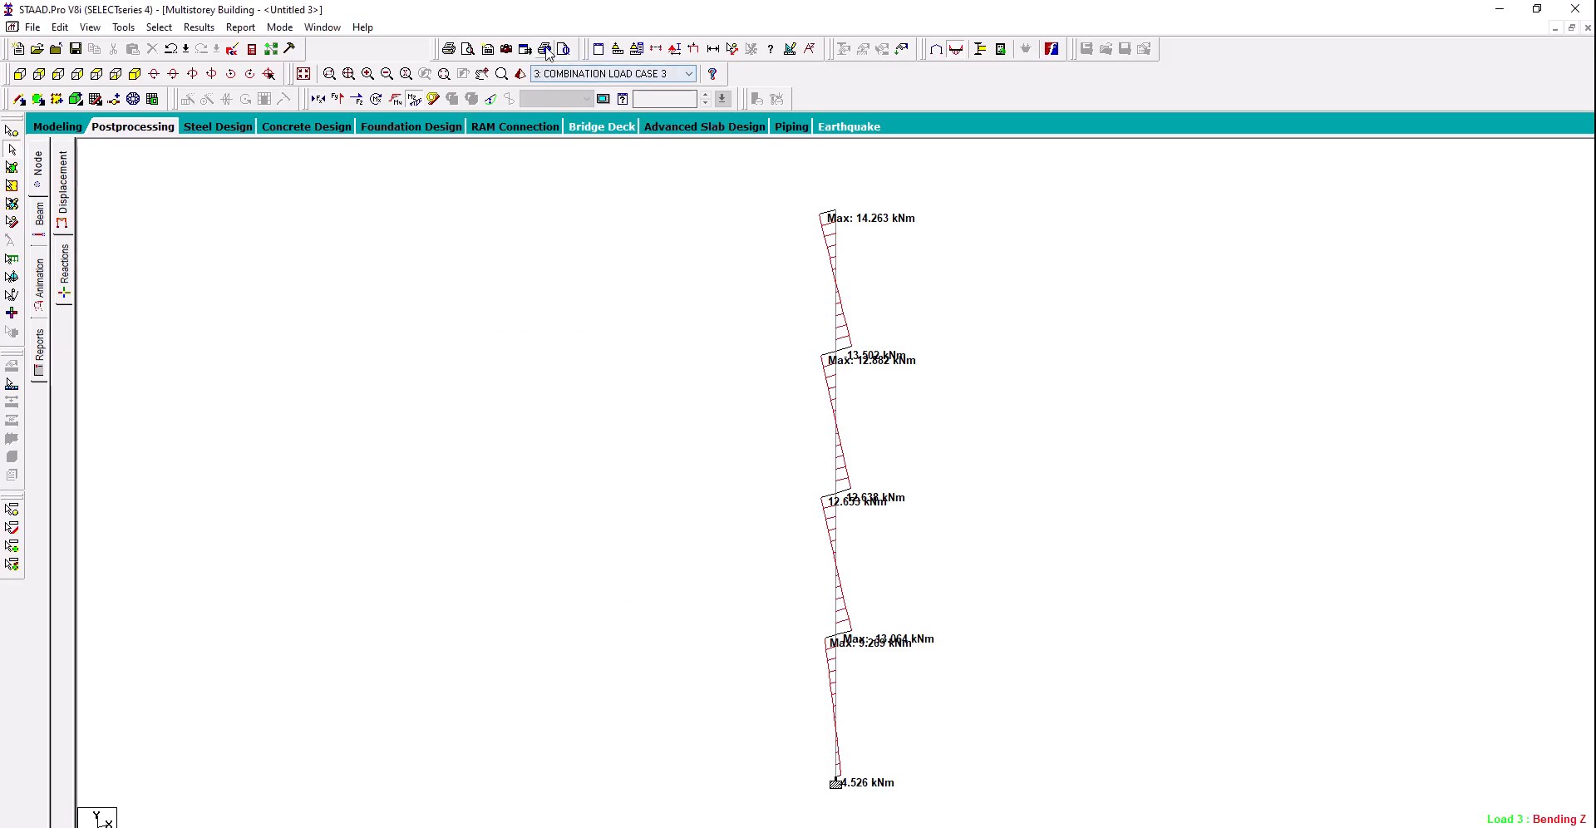
{"action": "left_click", "coordinate": [508, 45]}
{"action": "left_click", "coordinate": [766, 463]}
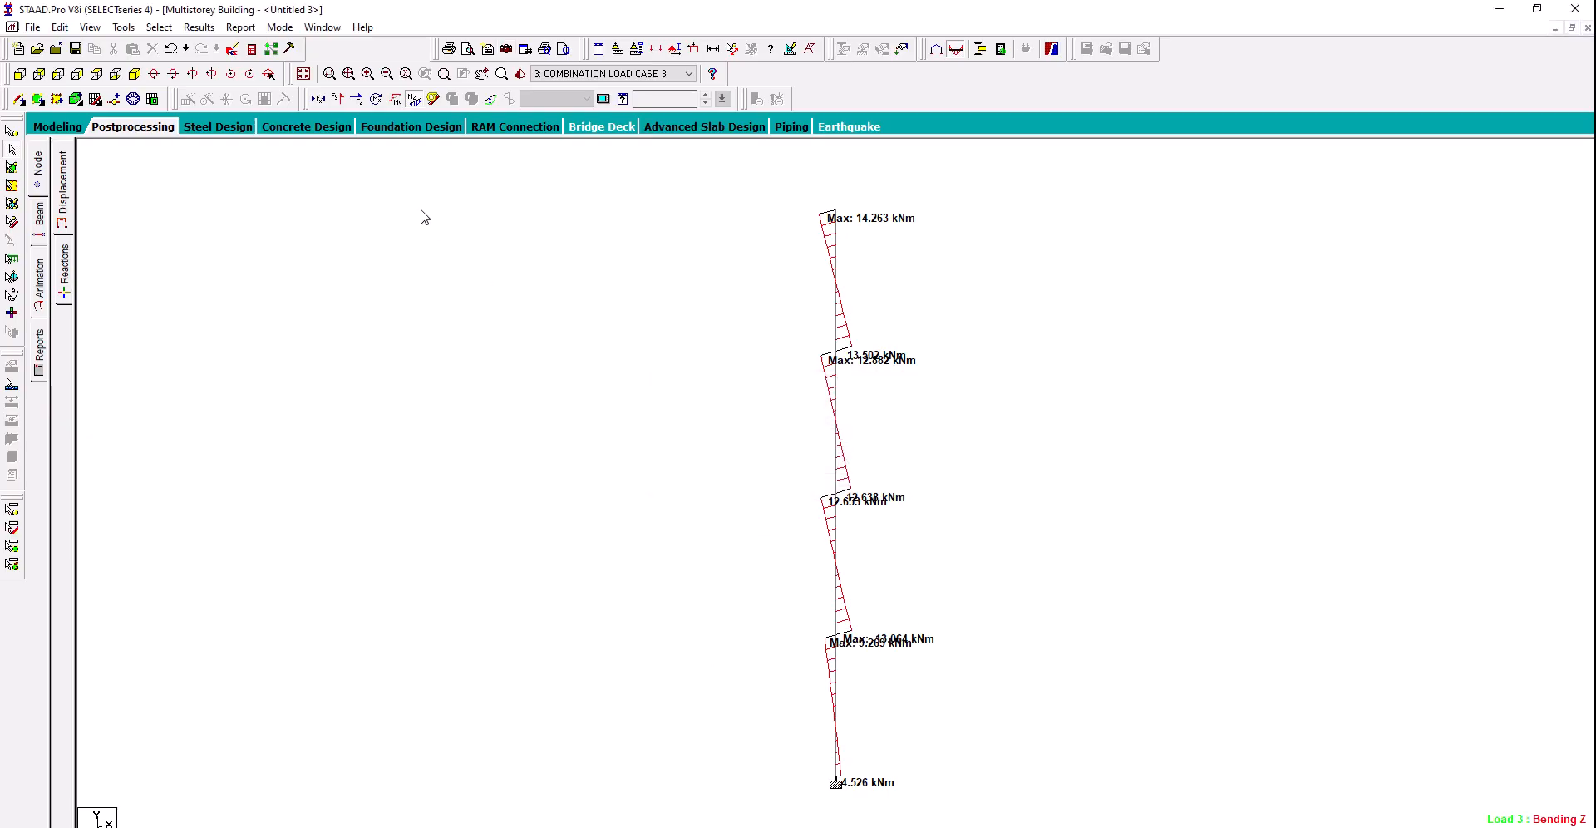
Switch the column's diagram to Shear Y, annotate shear at the ends and maximum, and take a report picture
{"action": "left_click", "coordinate": [415, 100]}
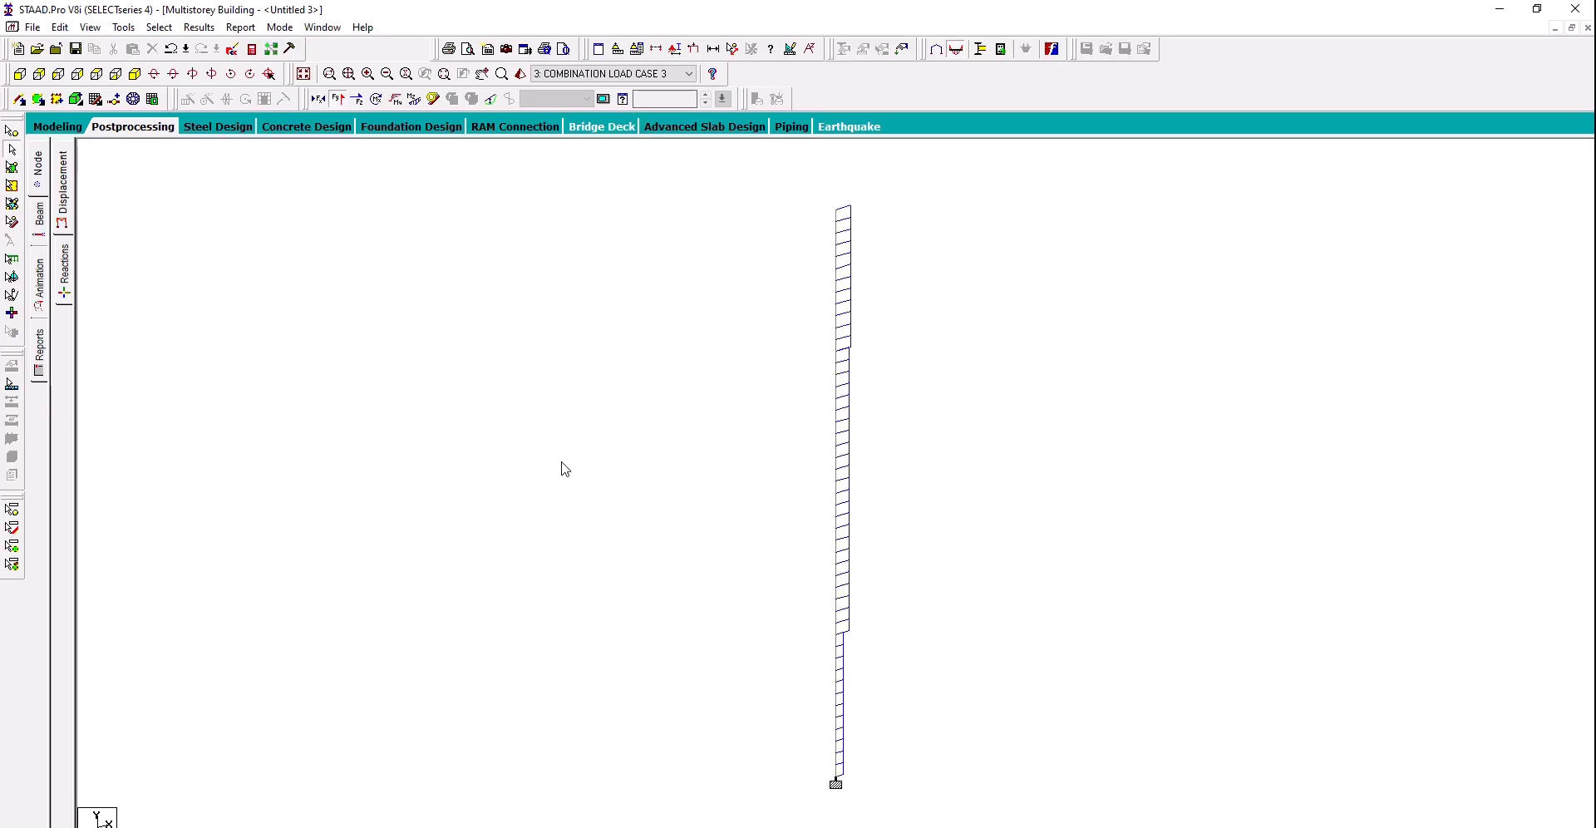
{"action": "left_click", "coordinate": [198, 28]}
{"action": "mouse_move", "coordinate": [240, 27]}
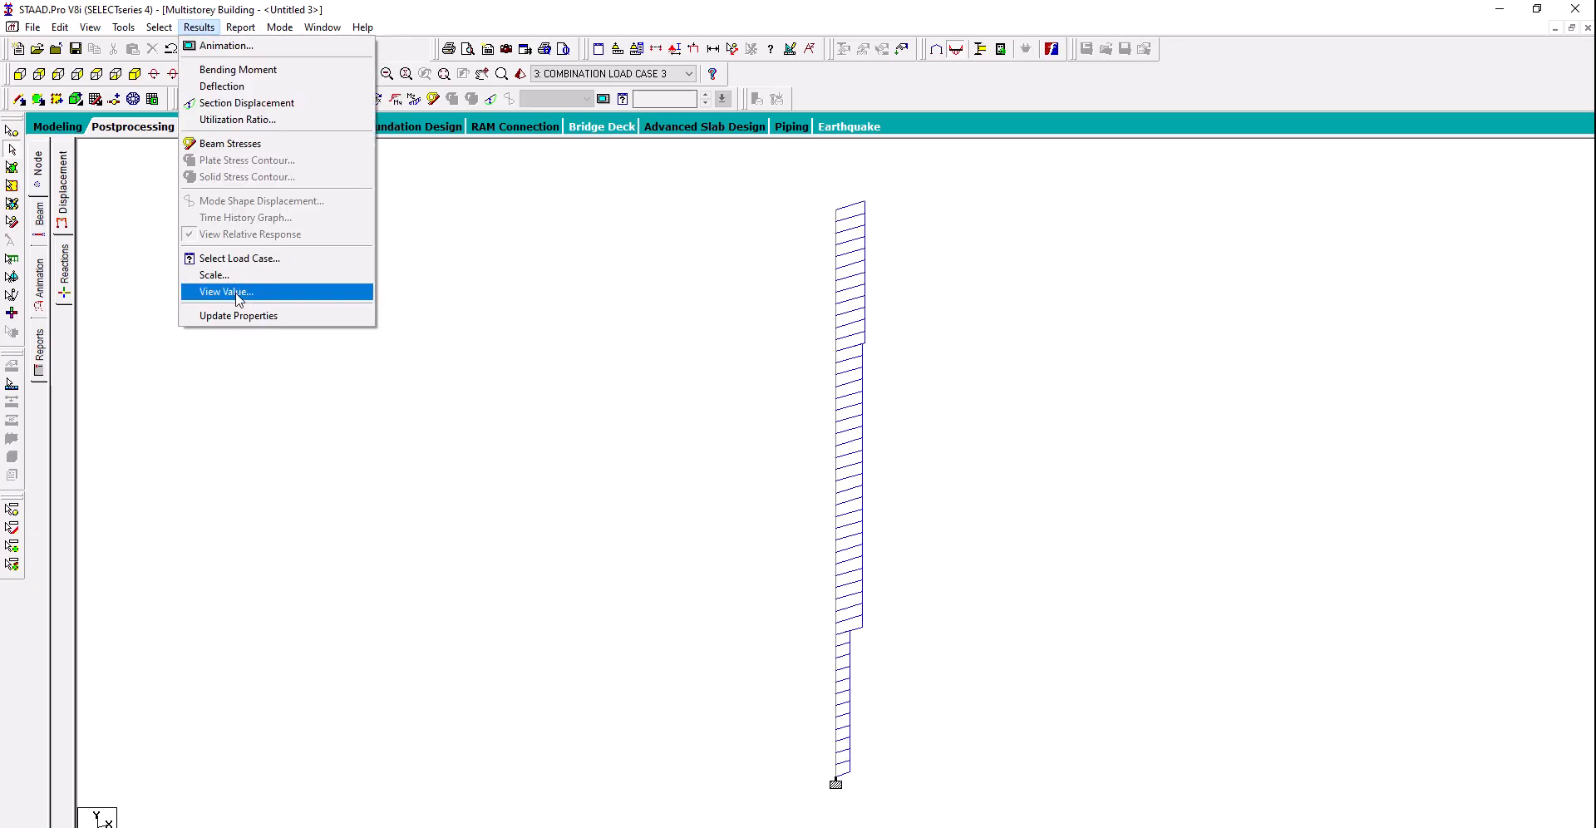
{"action": "left_click", "coordinate": [239, 296]}
{"action": "left_click", "coordinate": [736, 310]}
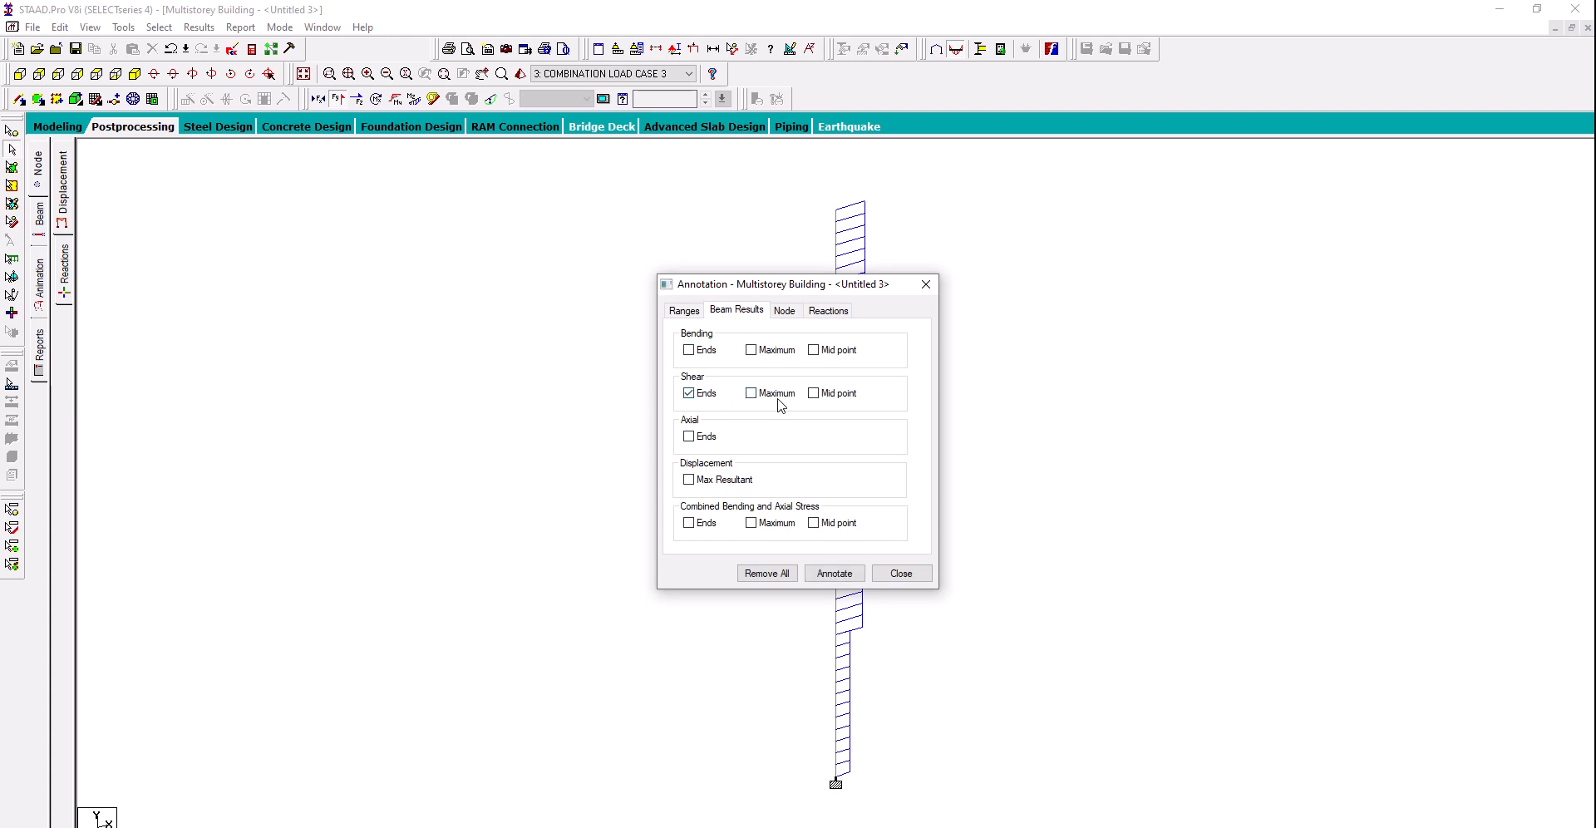
{"action": "left_click", "coordinate": [834, 572]}
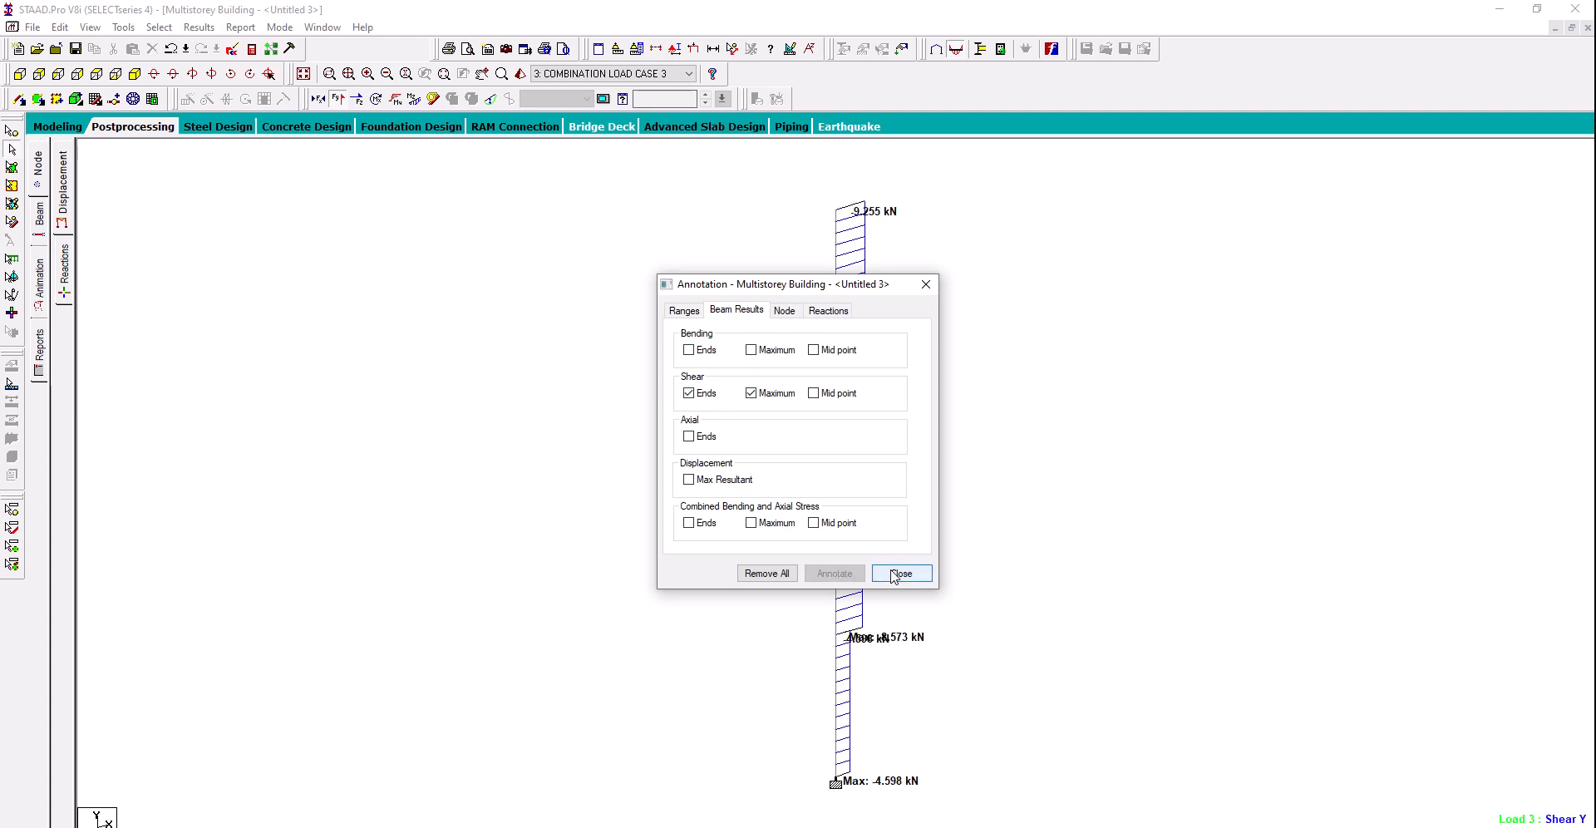
{"action": "left_click", "coordinate": [901, 572]}
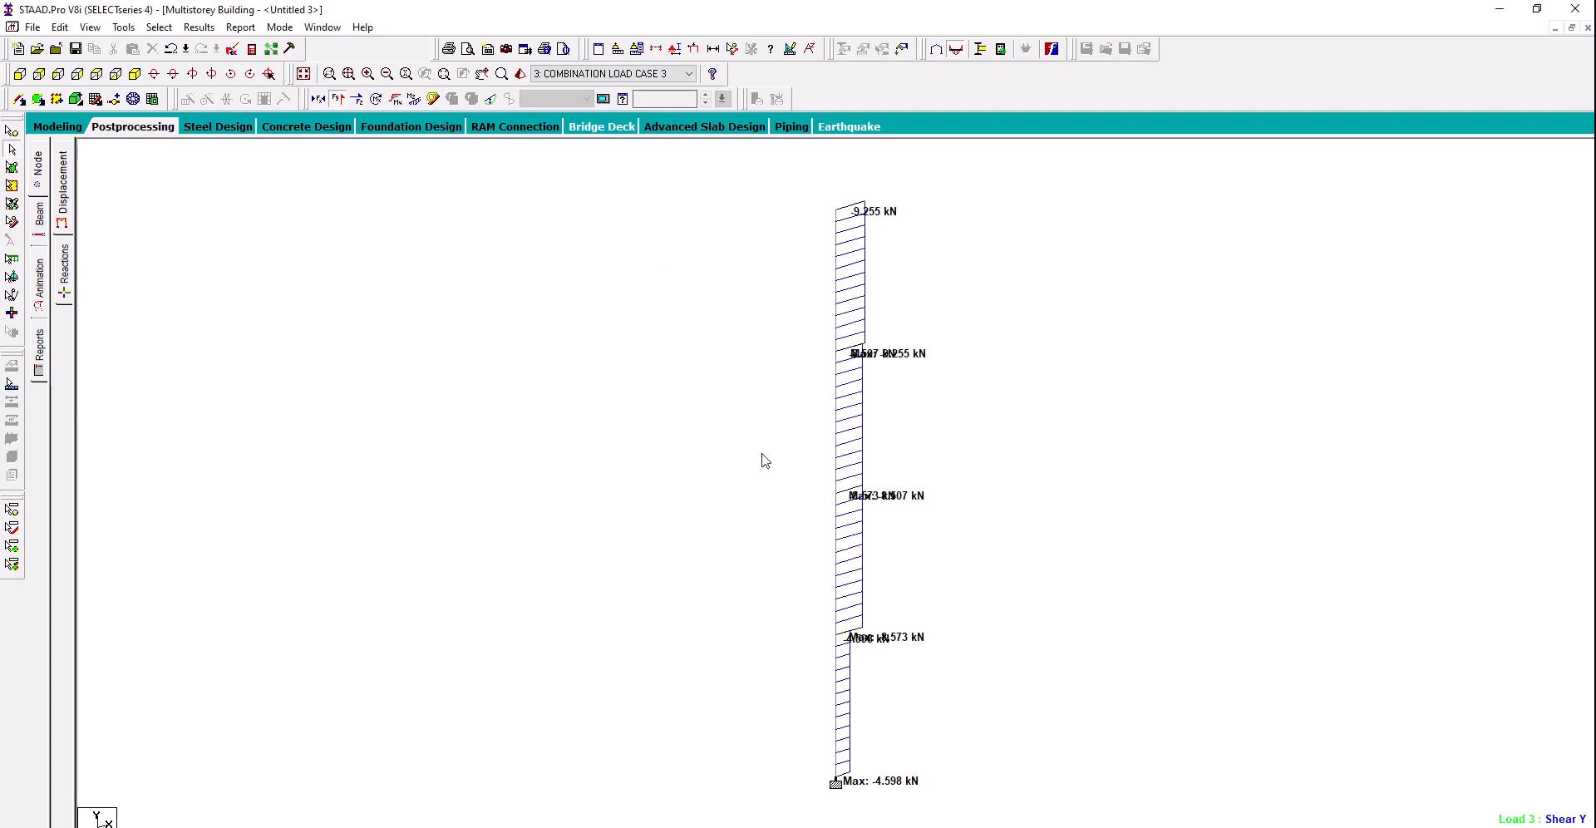
{"action": "left_click", "coordinate": [506, 48]}
{"action": "left_click", "coordinate": [766, 471]}
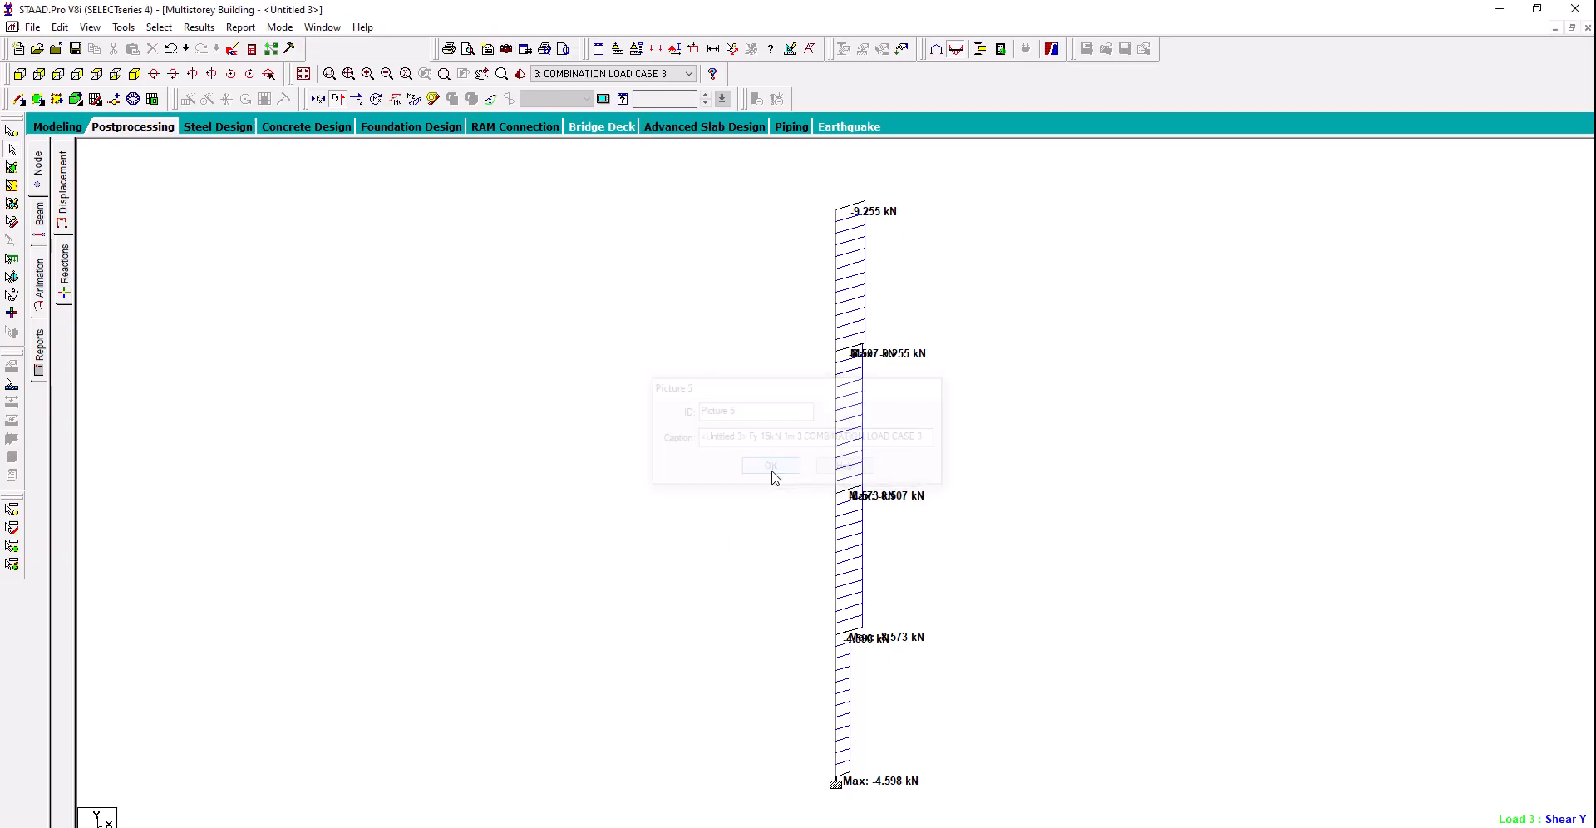
Return to the whole structure with the Bending Z diagram, select the full-height corner column, and take a report picture
{"action": "left_click", "coordinate": [340, 100]}
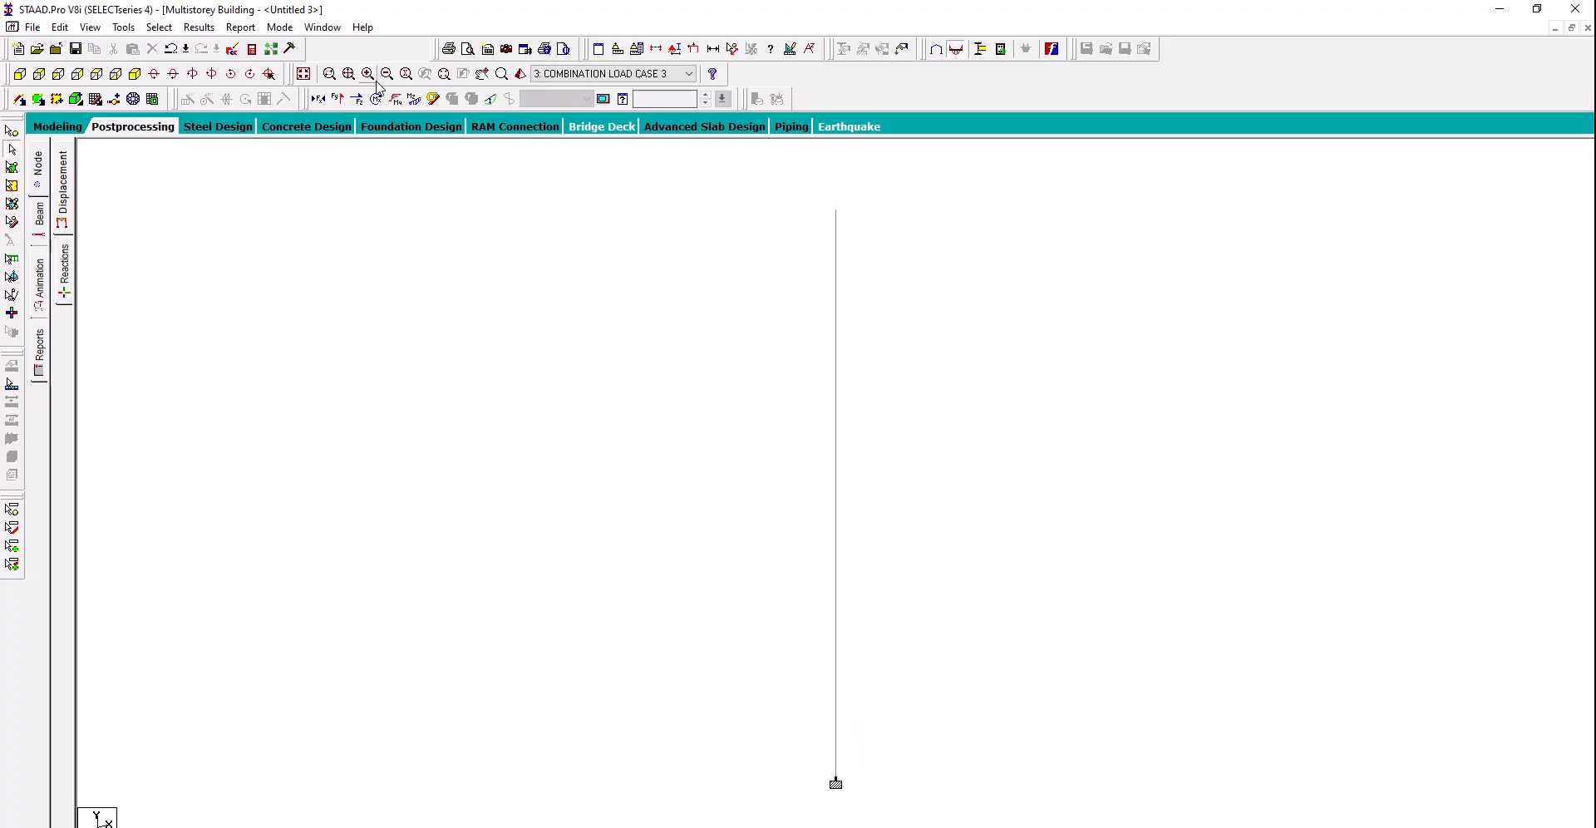
{"action": "left_click", "coordinate": [304, 74]}
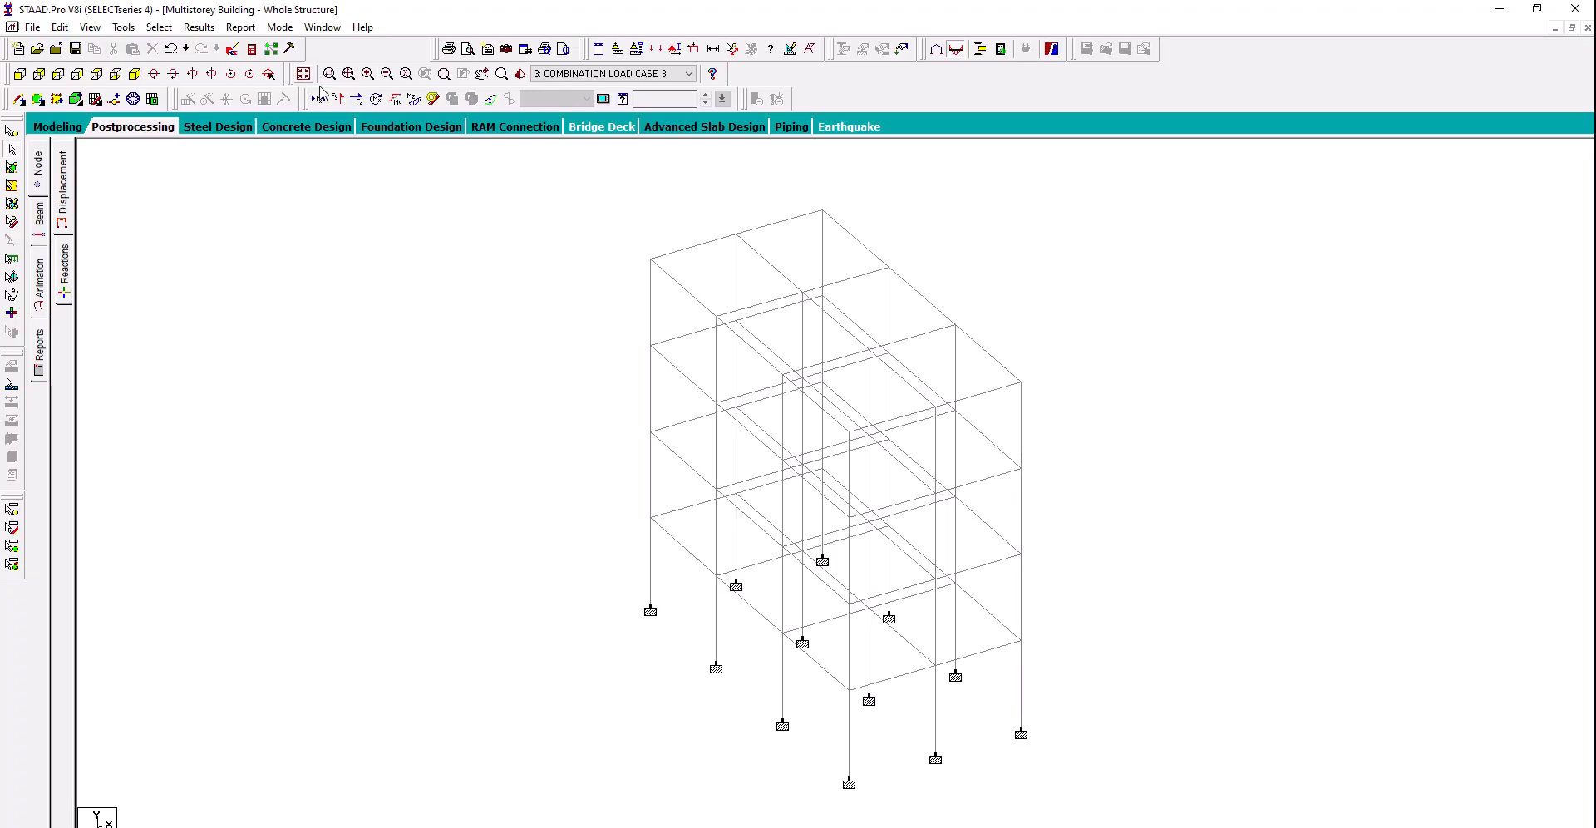
{"action": "left_click", "coordinate": [414, 99]}
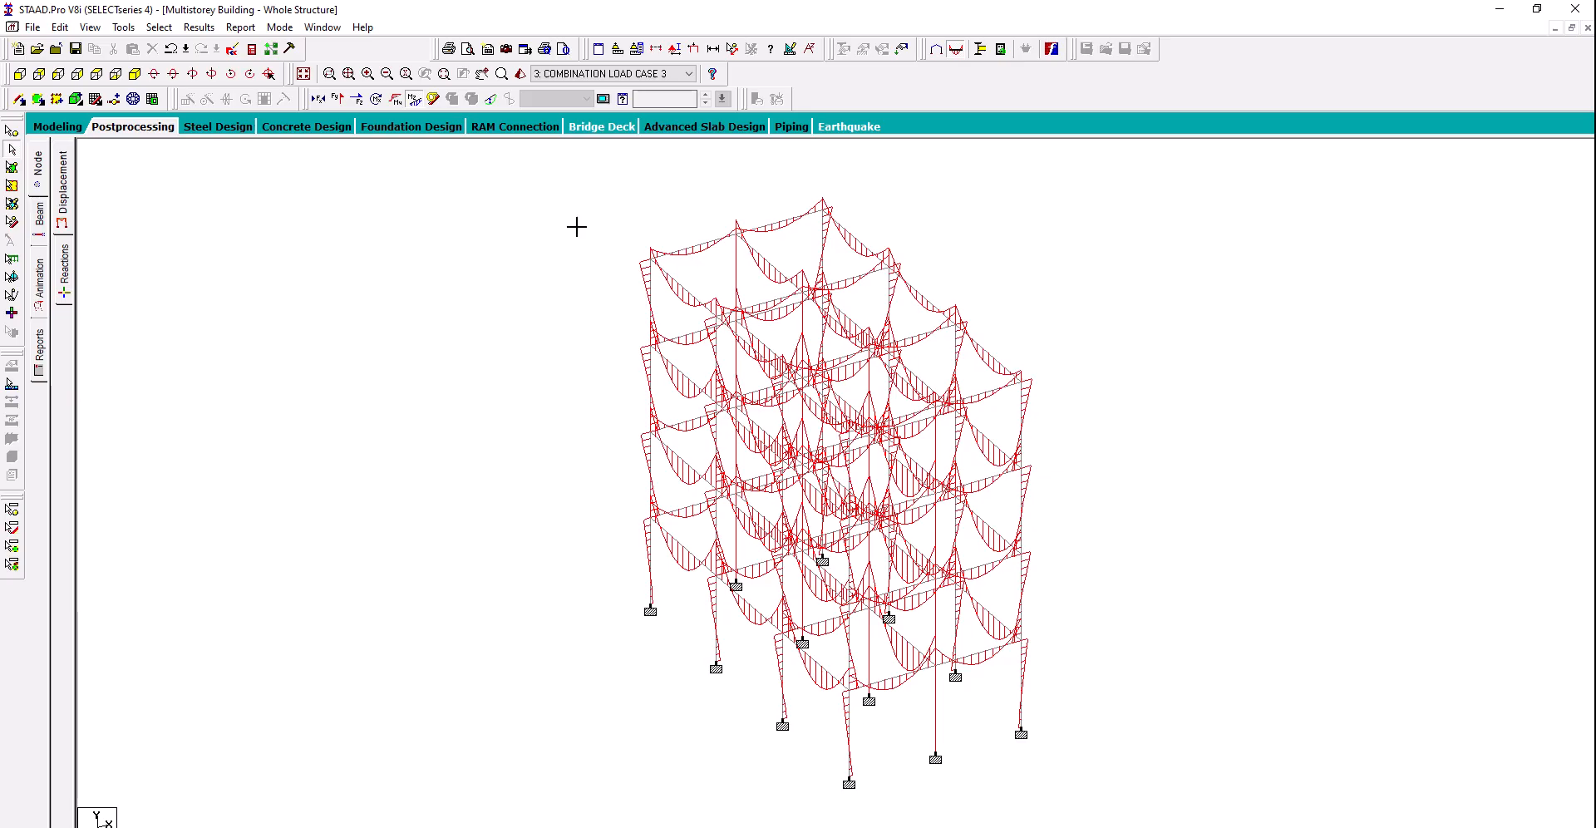
{"action": "left_click_drag", "start_coordinate": [576, 226], "coordinate": [665, 616]}
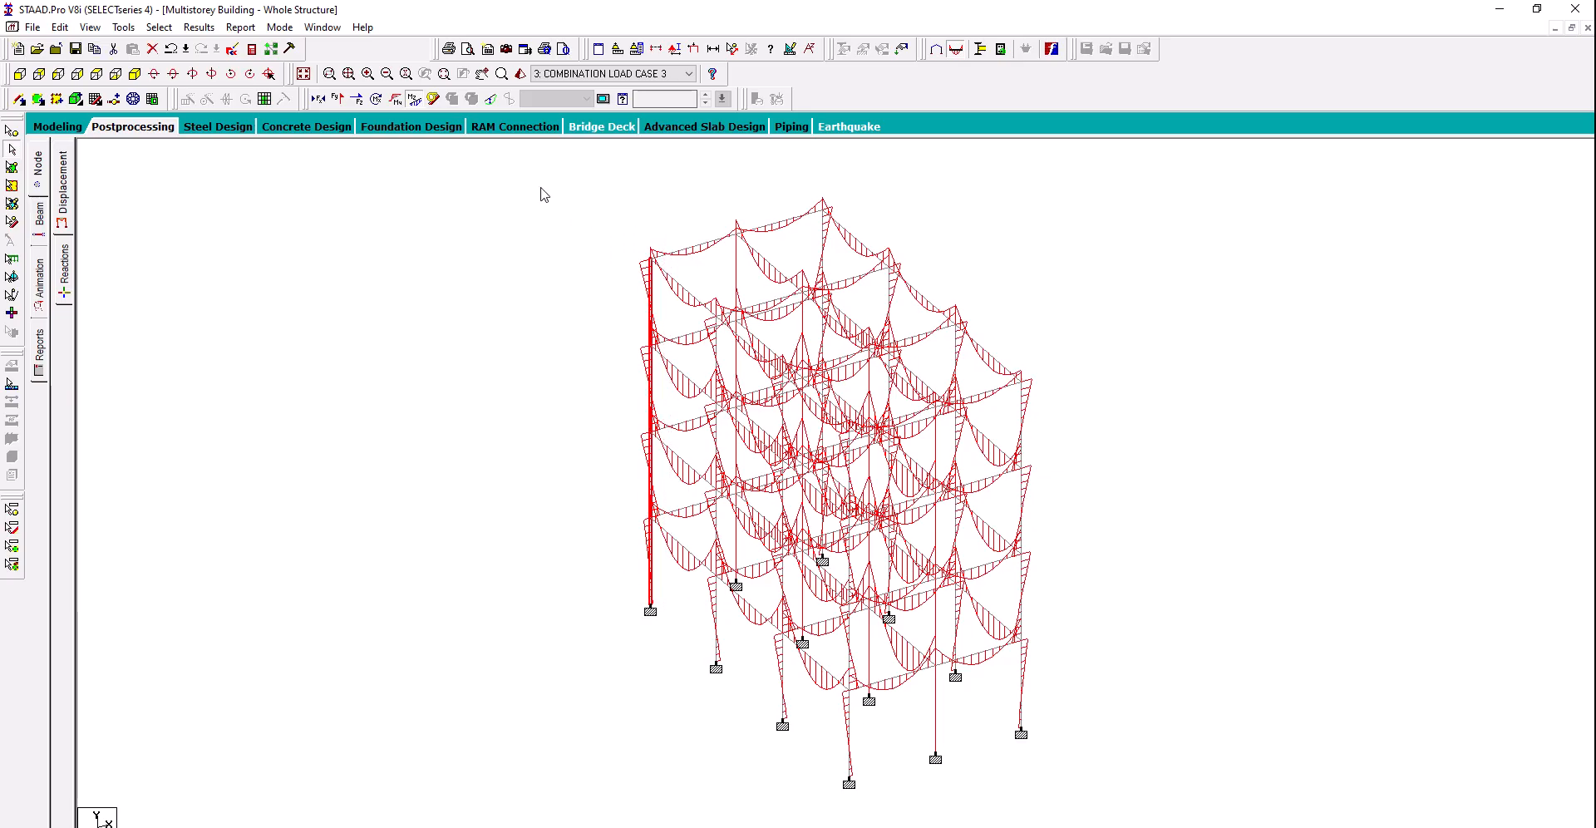
{"action": "left_click", "coordinate": [501, 72]}
{"action": "left_click", "coordinate": [763, 464]}
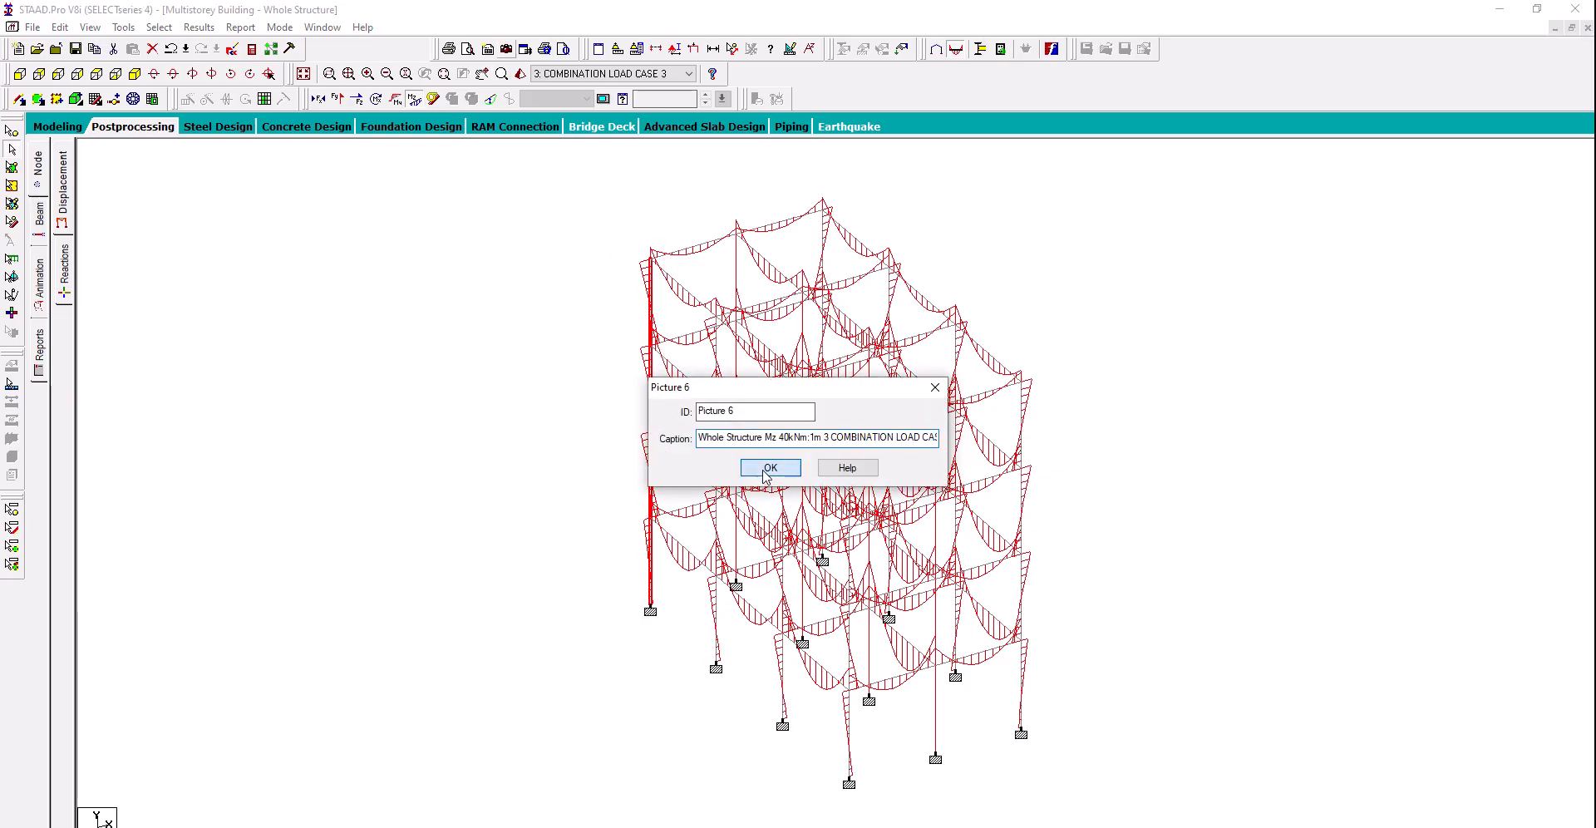
Replace the whole structure's bending diagram with Shear Y and take a report picture with the two short-edge roof beams selected
{"action": "left_click", "coordinate": [693, 247]}
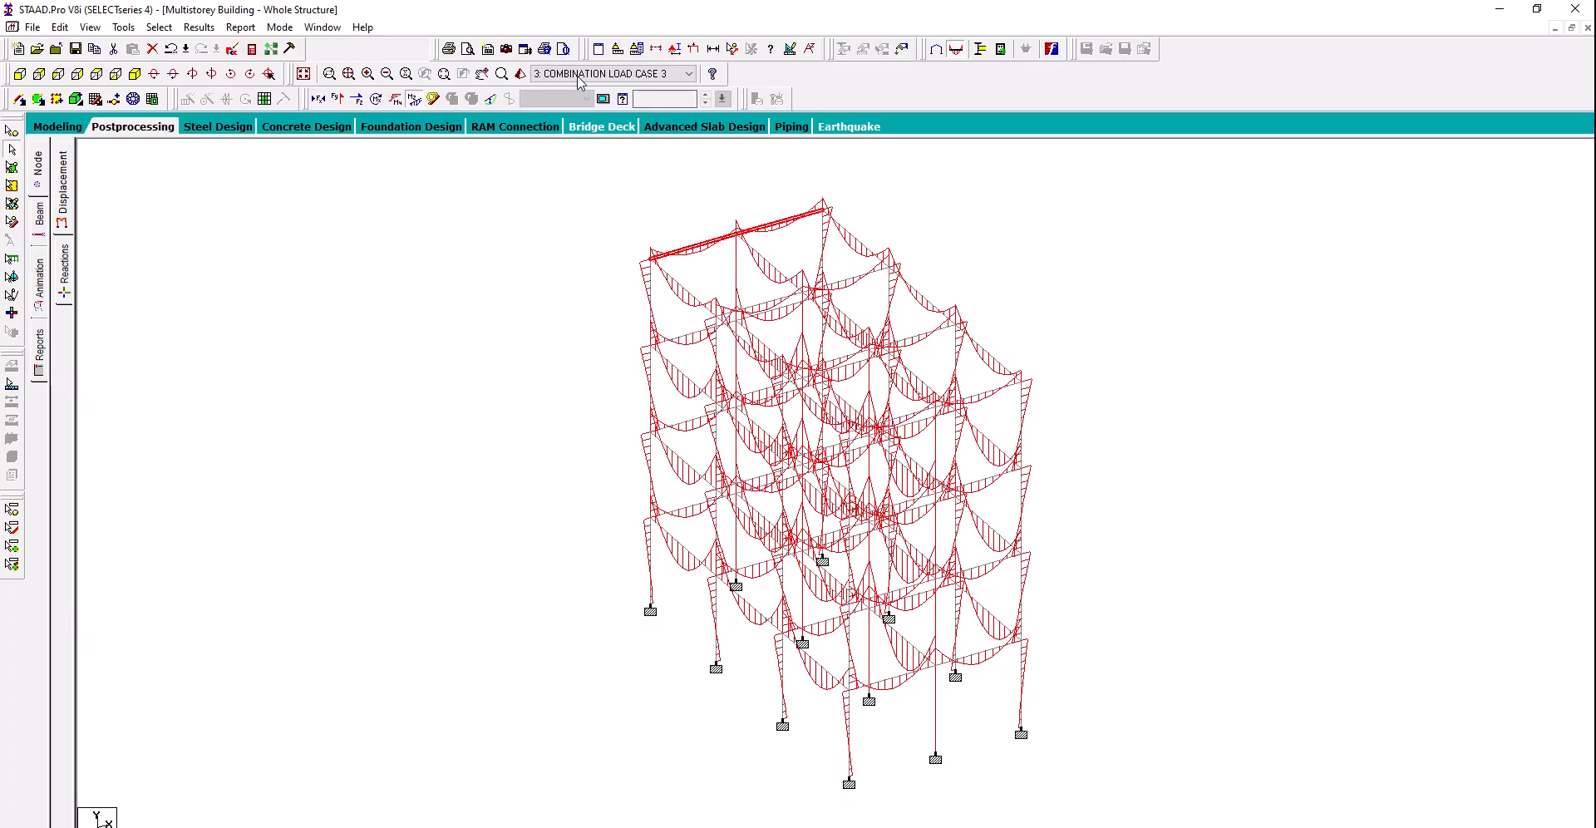
{"action": "left_click", "coordinate": [340, 101]}
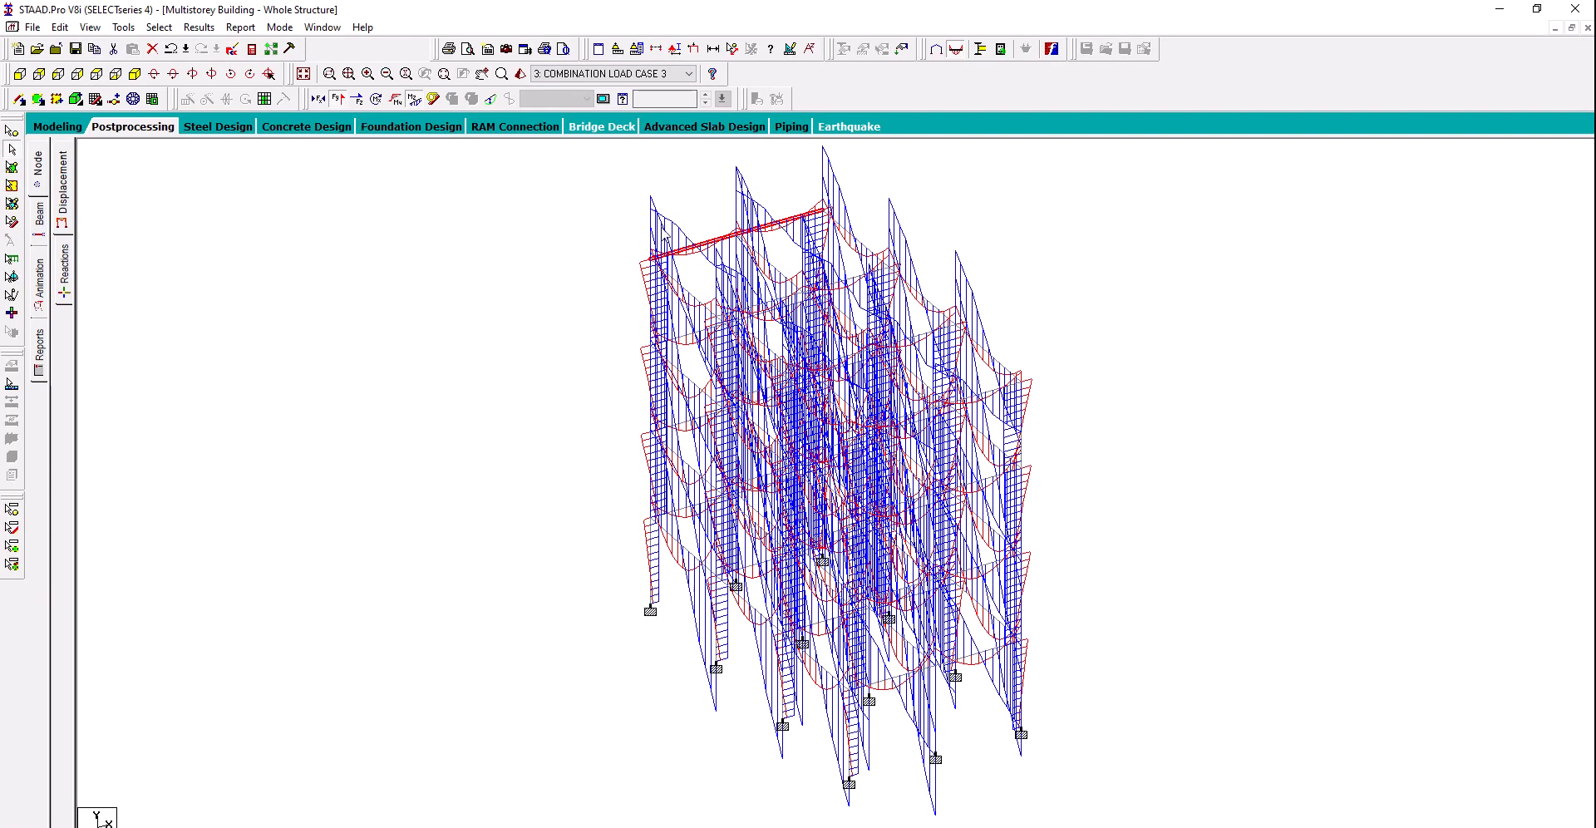
{"action": "left_click", "coordinate": [576, 296]}
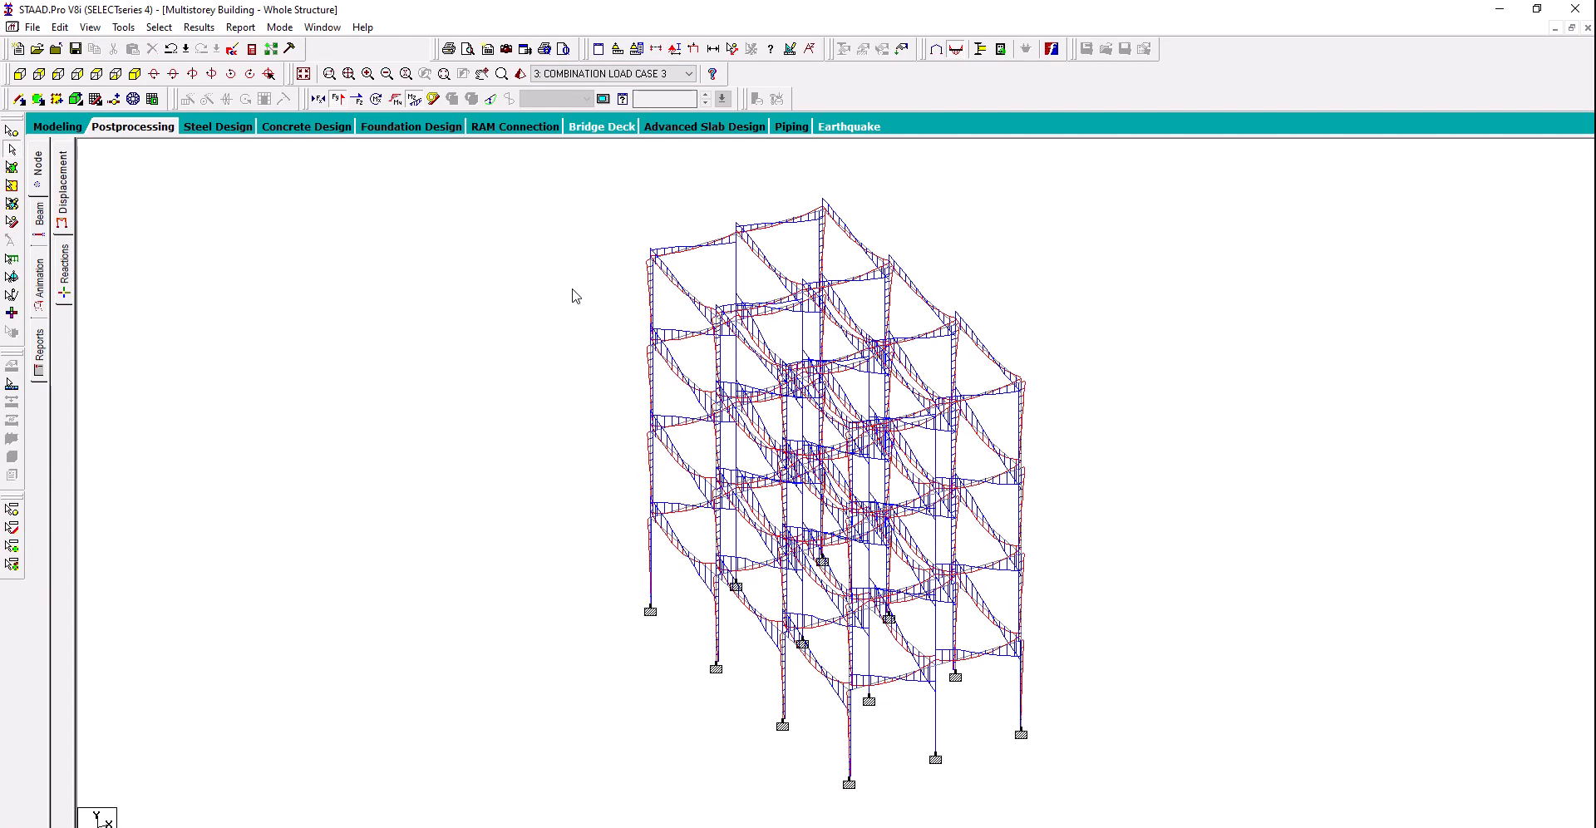
{"action": "left_click", "coordinate": [433, 98]}
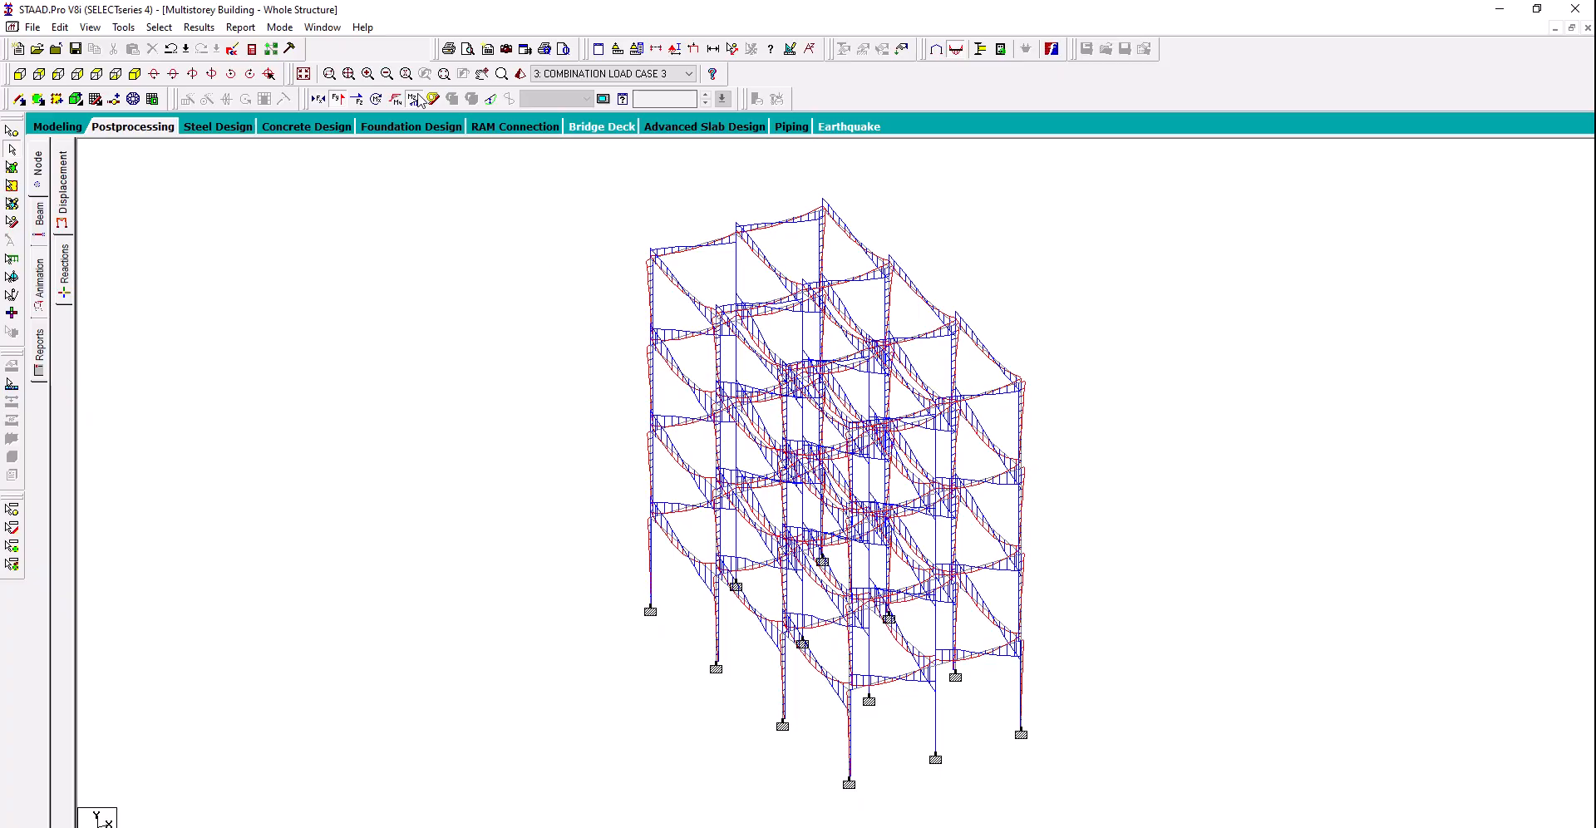
{"action": "left_click", "coordinate": [671, 254]}
{"action": "left_click", "coordinate": [781, 219], "text": "ctrl"}
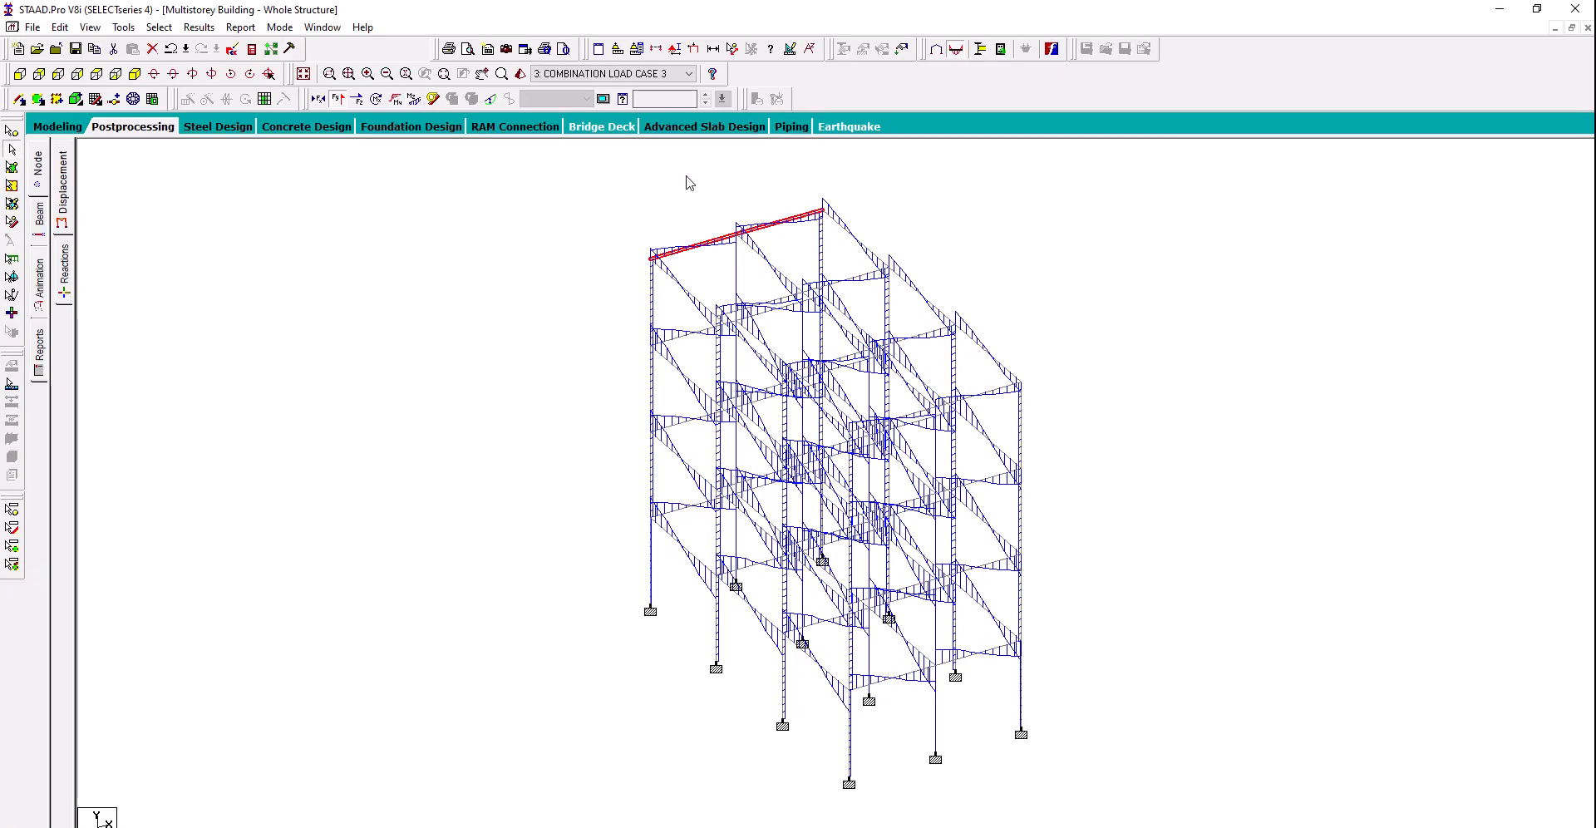
{"action": "left_click", "coordinate": [506, 48]}
{"action": "left_click", "coordinate": [746, 468]}
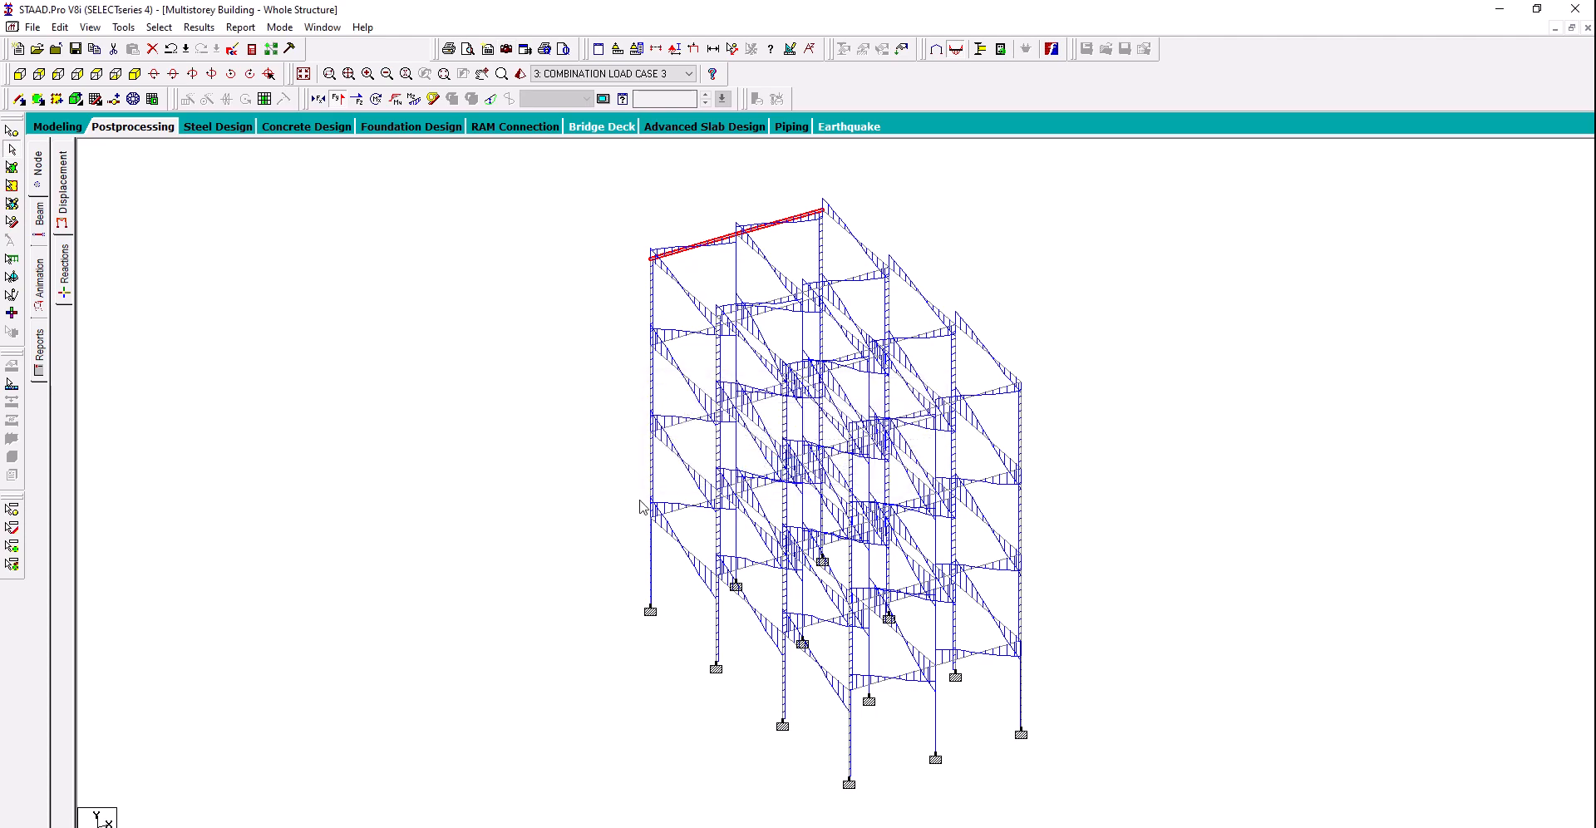
{"action": "middle_click_drag", "start_coordinate": [531, 397], "coordinate": [501, 401]}
{"action": "left_click", "coordinate": [498, 359]}
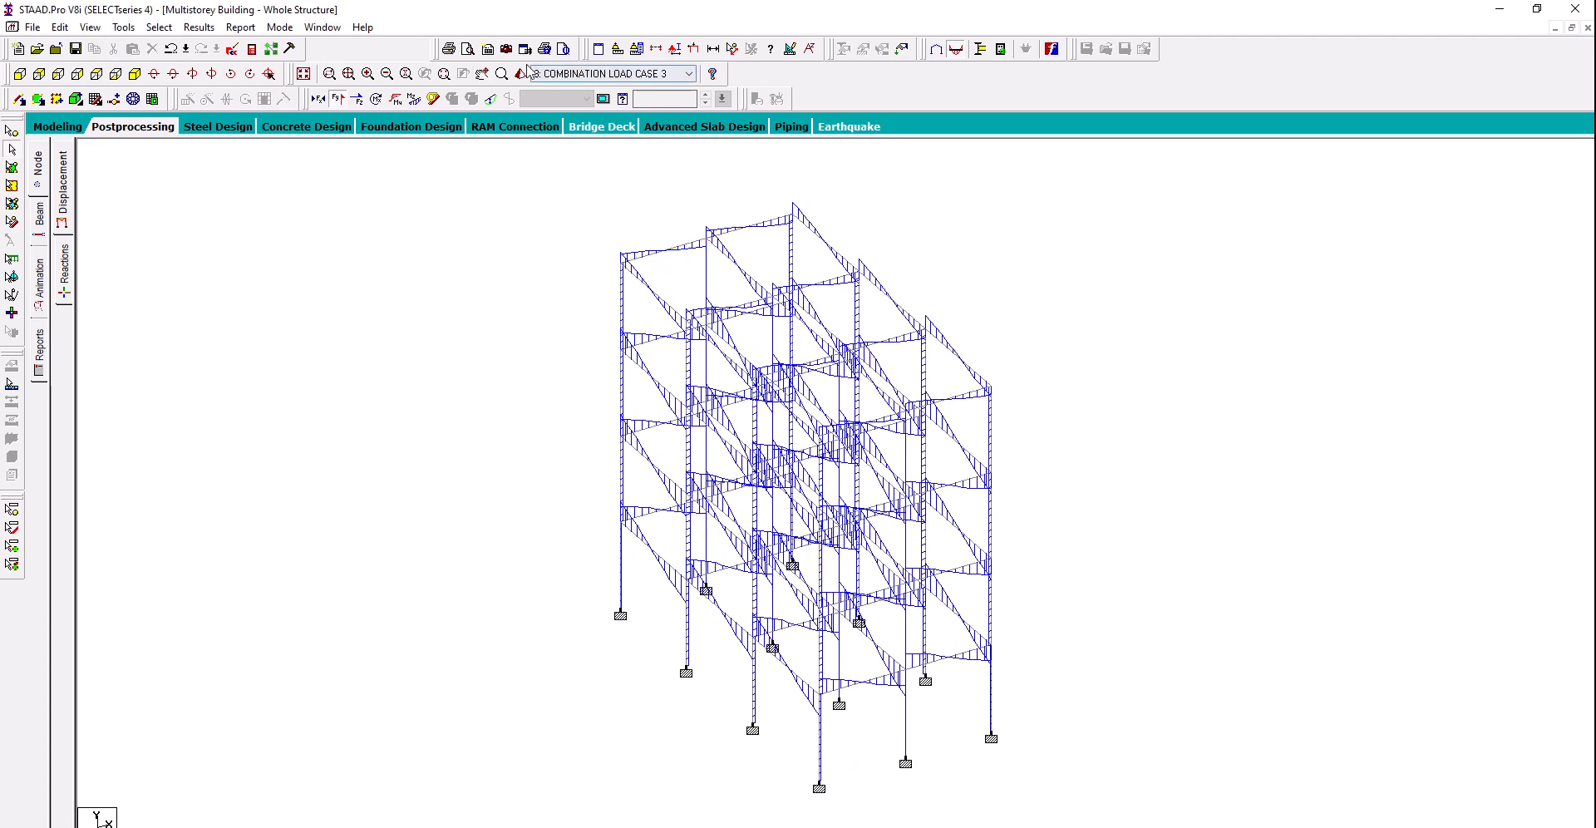
Set up the report to include the input items Sections, Materials, Primary Load Cases and Combination Load Cases
{"action": "left_click", "coordinate": [487, 50]}
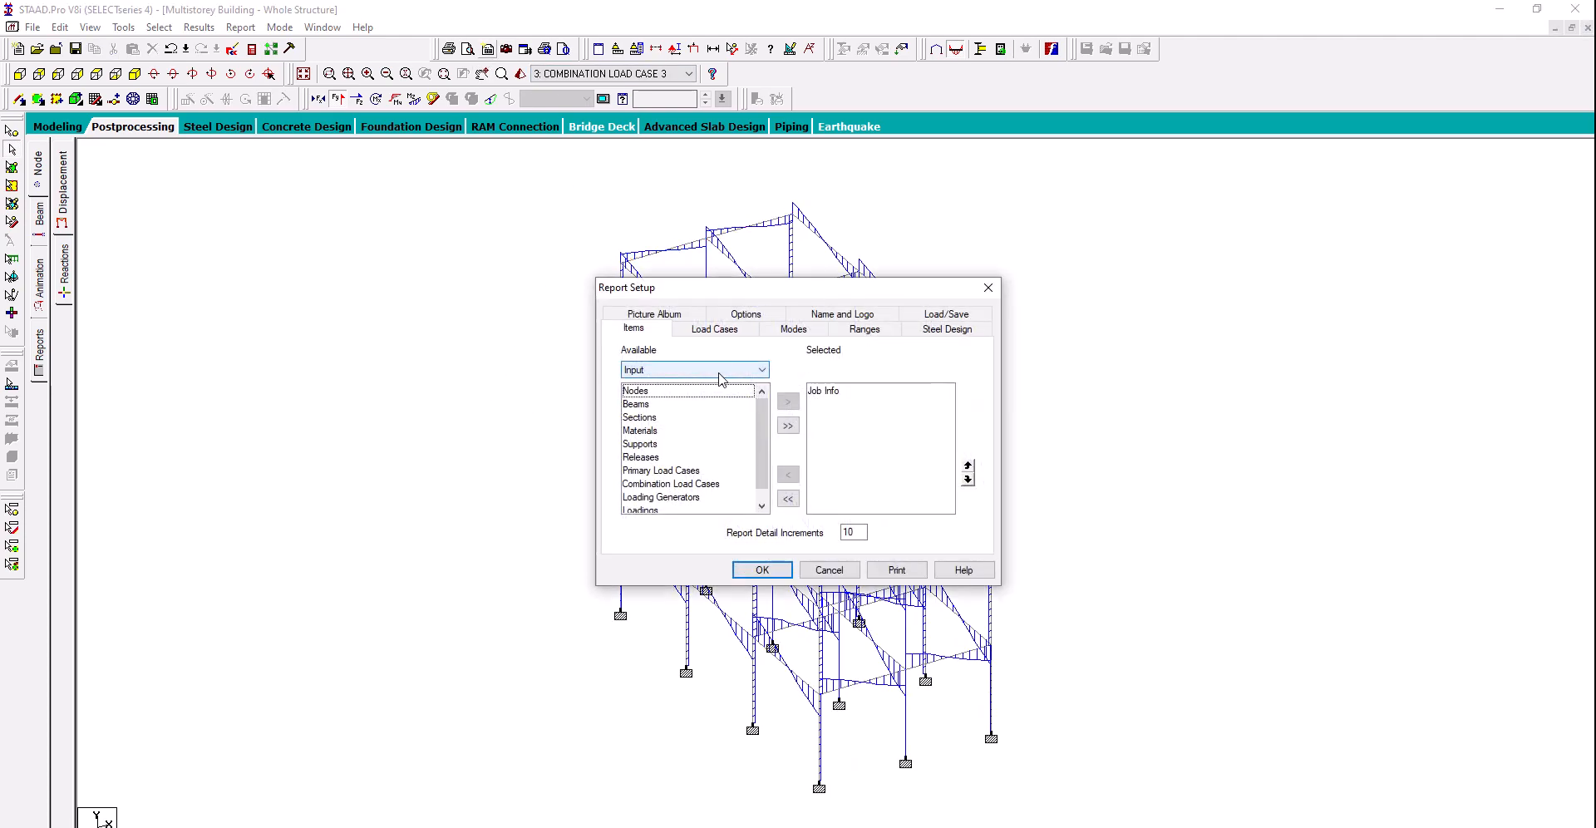
{"action": "double_click", "coordinate": [708, 375]}
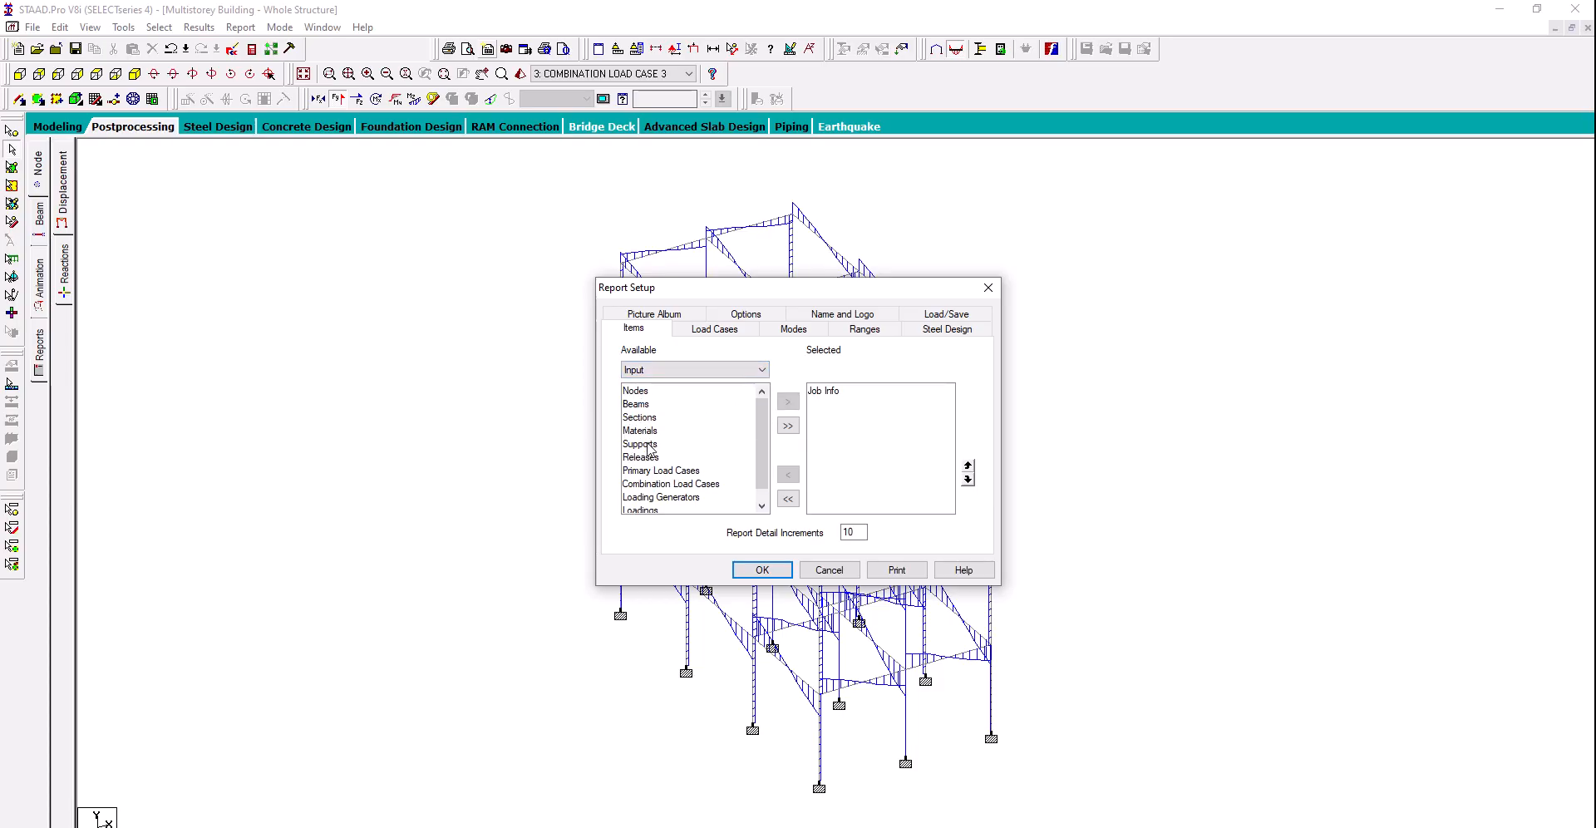
{"action": "left_click", "coordinate": [652, 431]}
{"action": "left_click", "coordinate": [686, 418]}
{"action": "left_click", "coordinate": [788, 401]}
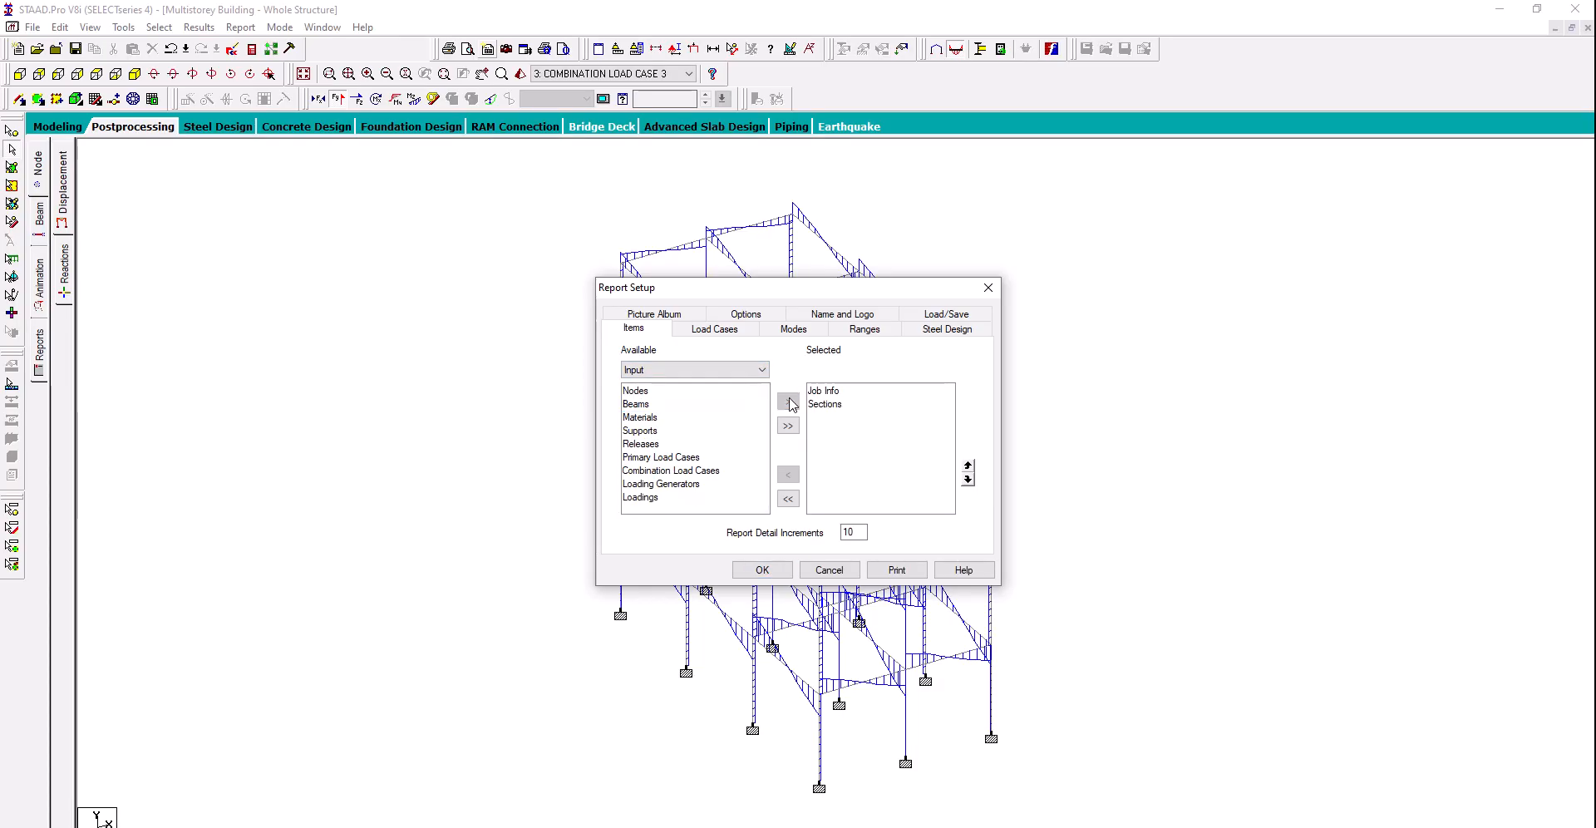
{"action": "left_click", "coordinate": [675, 418]}
{"action": "left_click", "coordinate": [788, 402]}
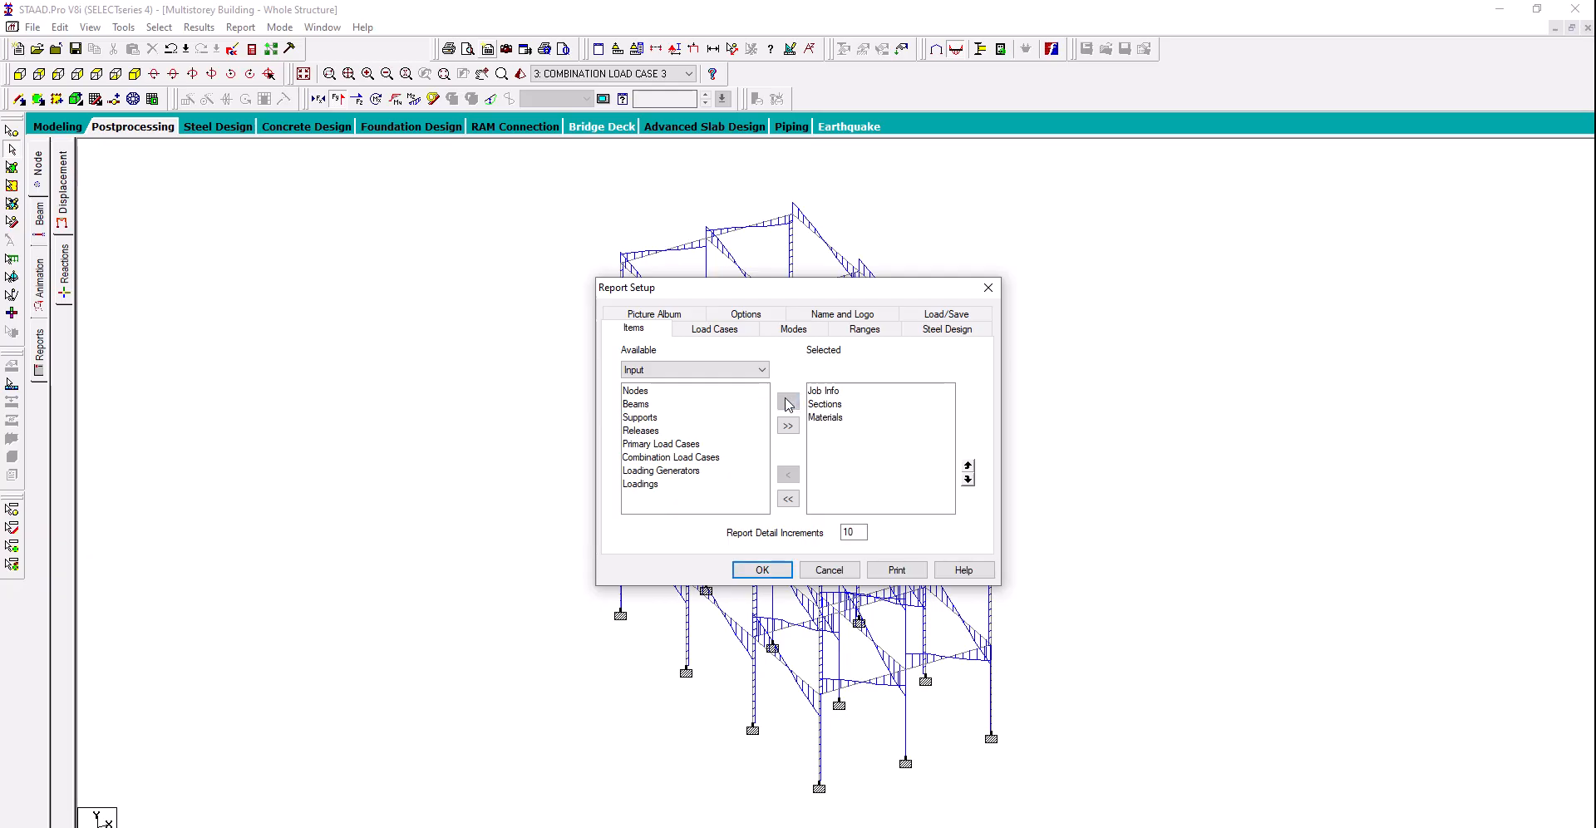
{"action": "left_click_drag", "start_coordinate": [696, 449], "coordinate": [697, 457]}
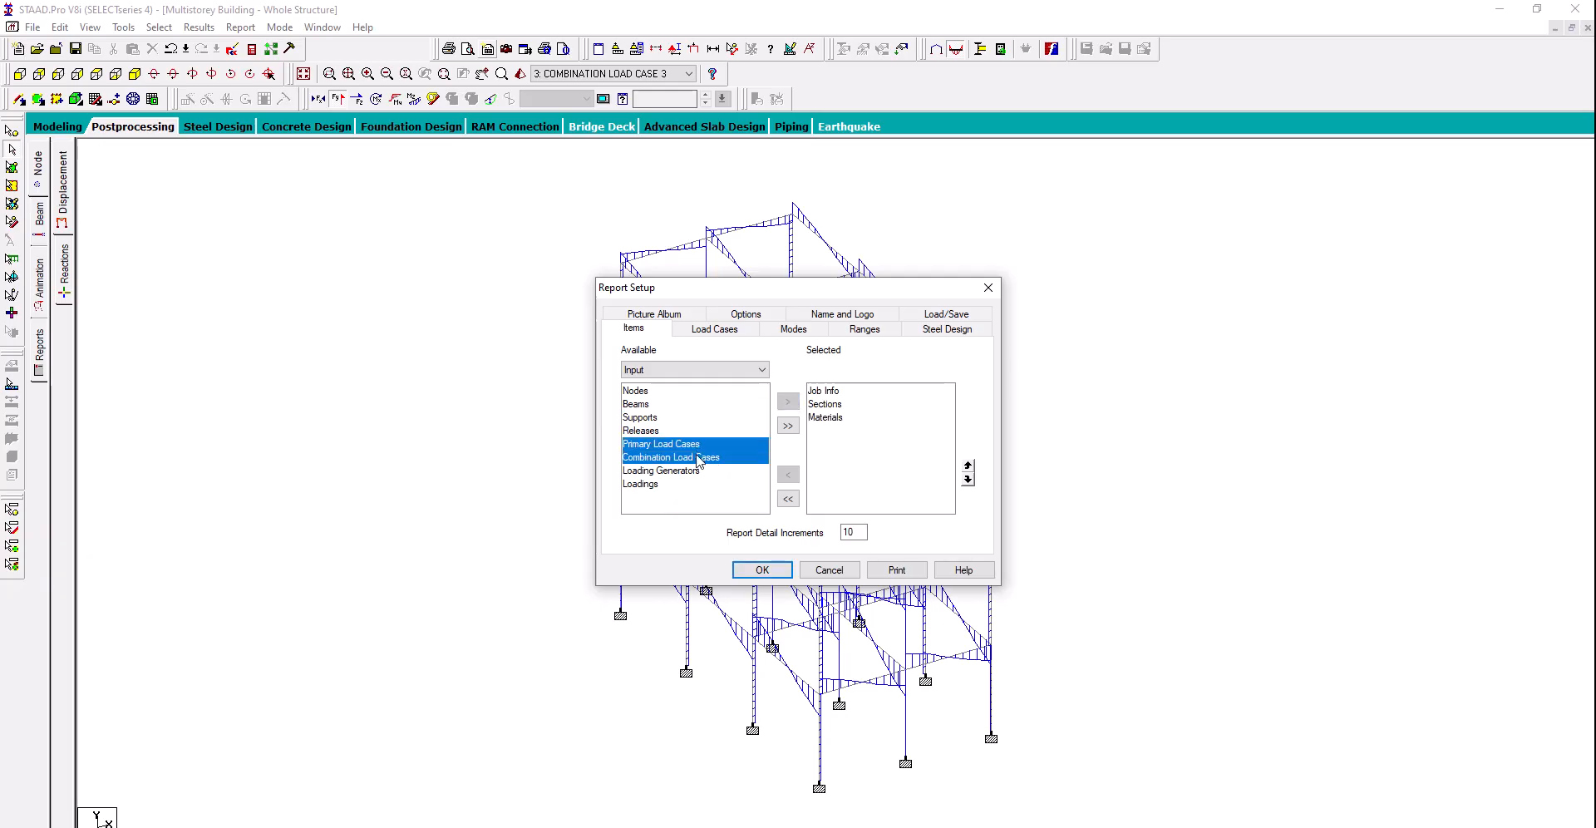
{"action": "left_click", "coordinate": [787, 401]}
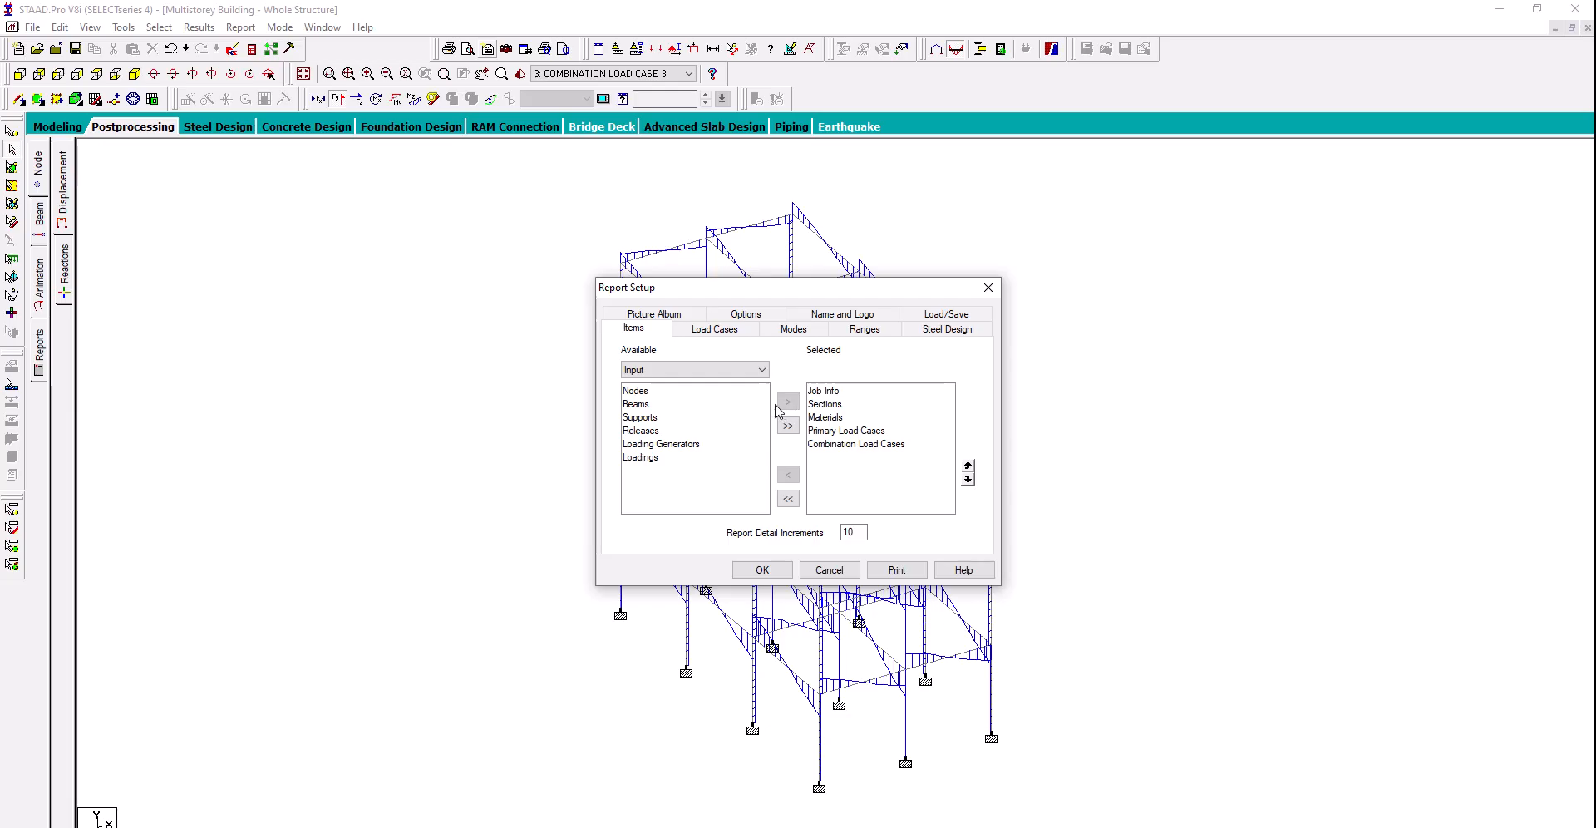
Add all the captured pictures to the report's selected items
{"action": "left_click", "coordinate": [717, 369]}
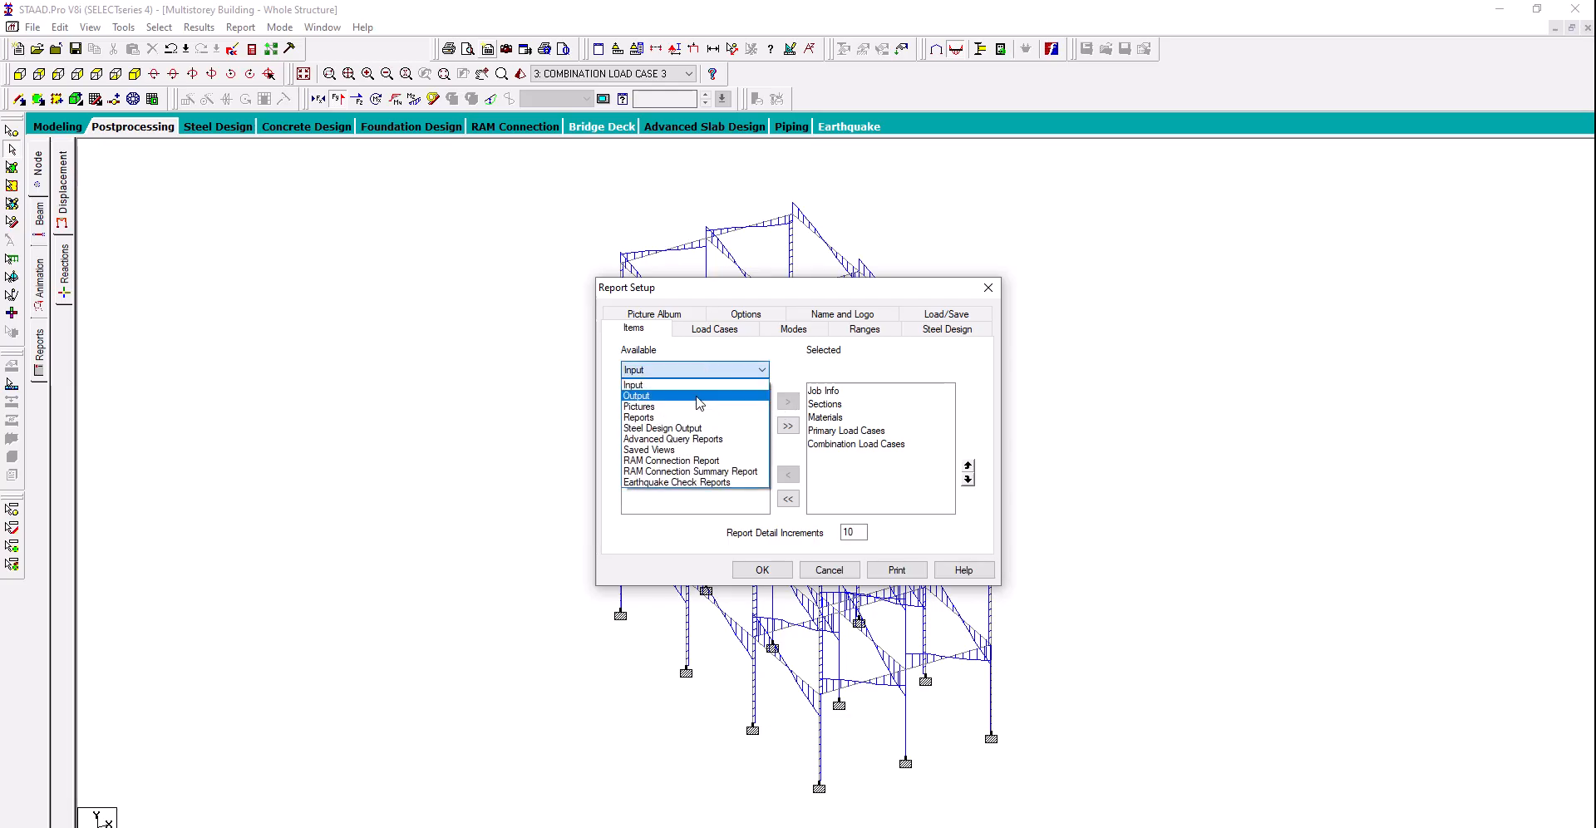
{"action": "left_click", "coordinate": [696, 406]}
{"action": "left_click_drag", "start_coordinate": [669, 391], "coordinate": [689, 460]}
{"action": "left_click", "coordinate": [785, 402]}
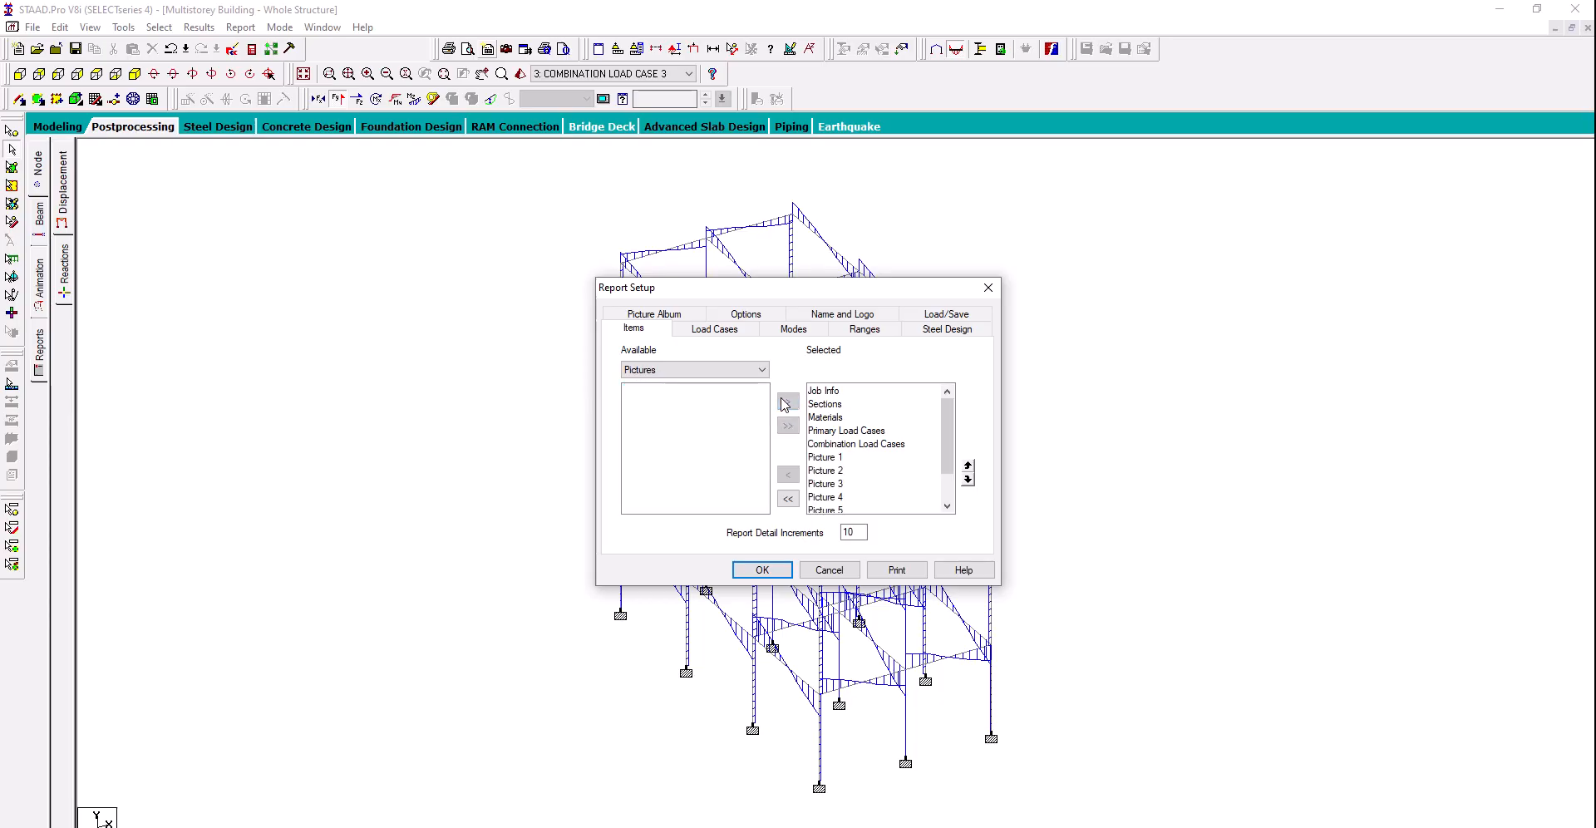
Add the output item Reaction Summary to the report's selected items
{"action": "left_click", "coordinate": [727, 370]}
{"action": "left_click", "coordinate": [702, 397]}
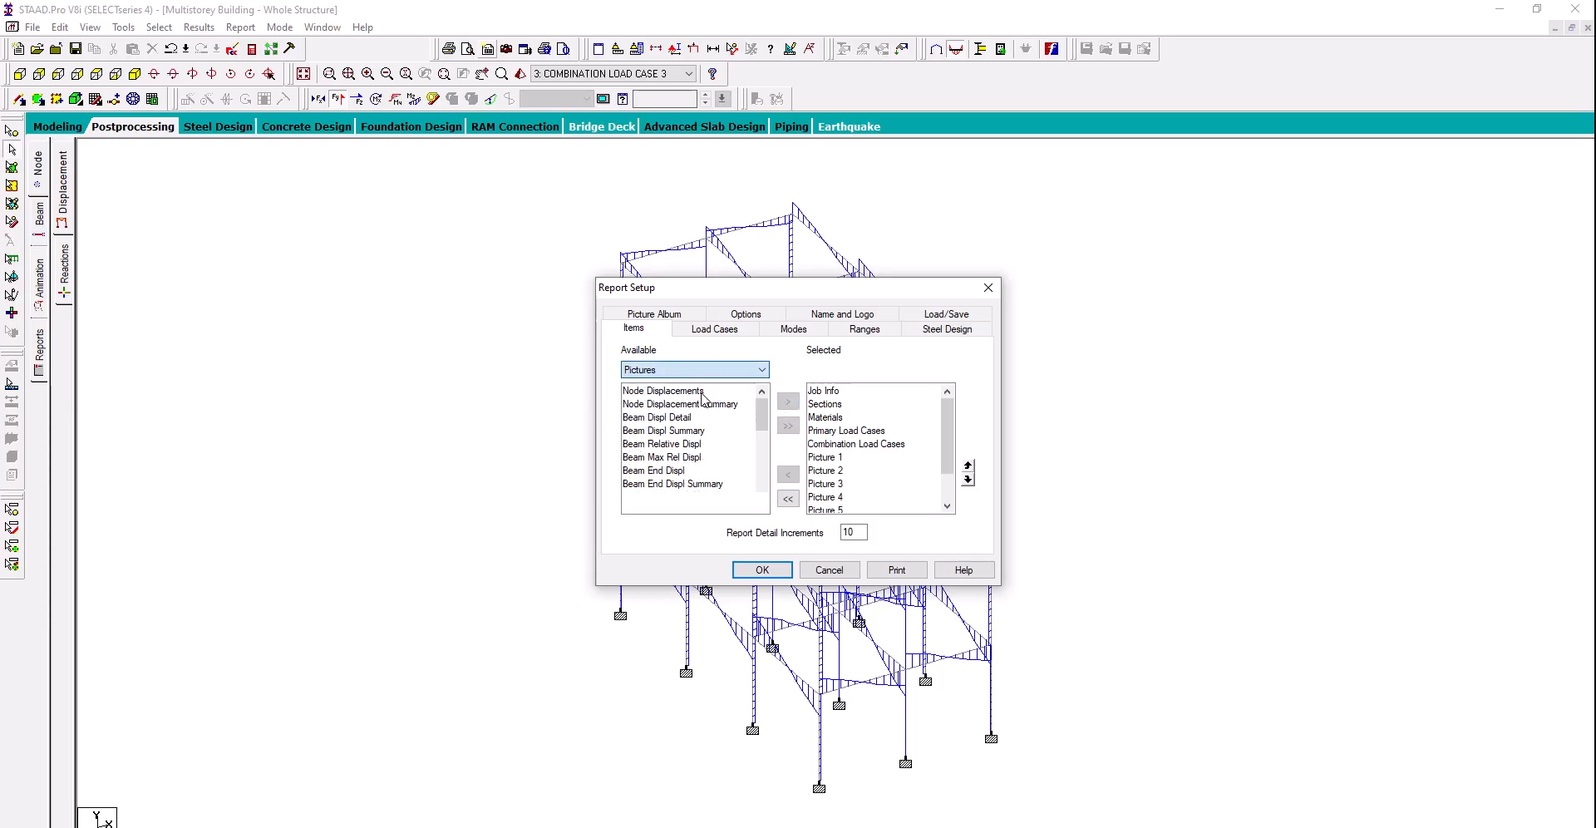
{"action": "scroll", "coordinate": [698, 415], "scroll_direction": "down", "scroll_amount": 2}
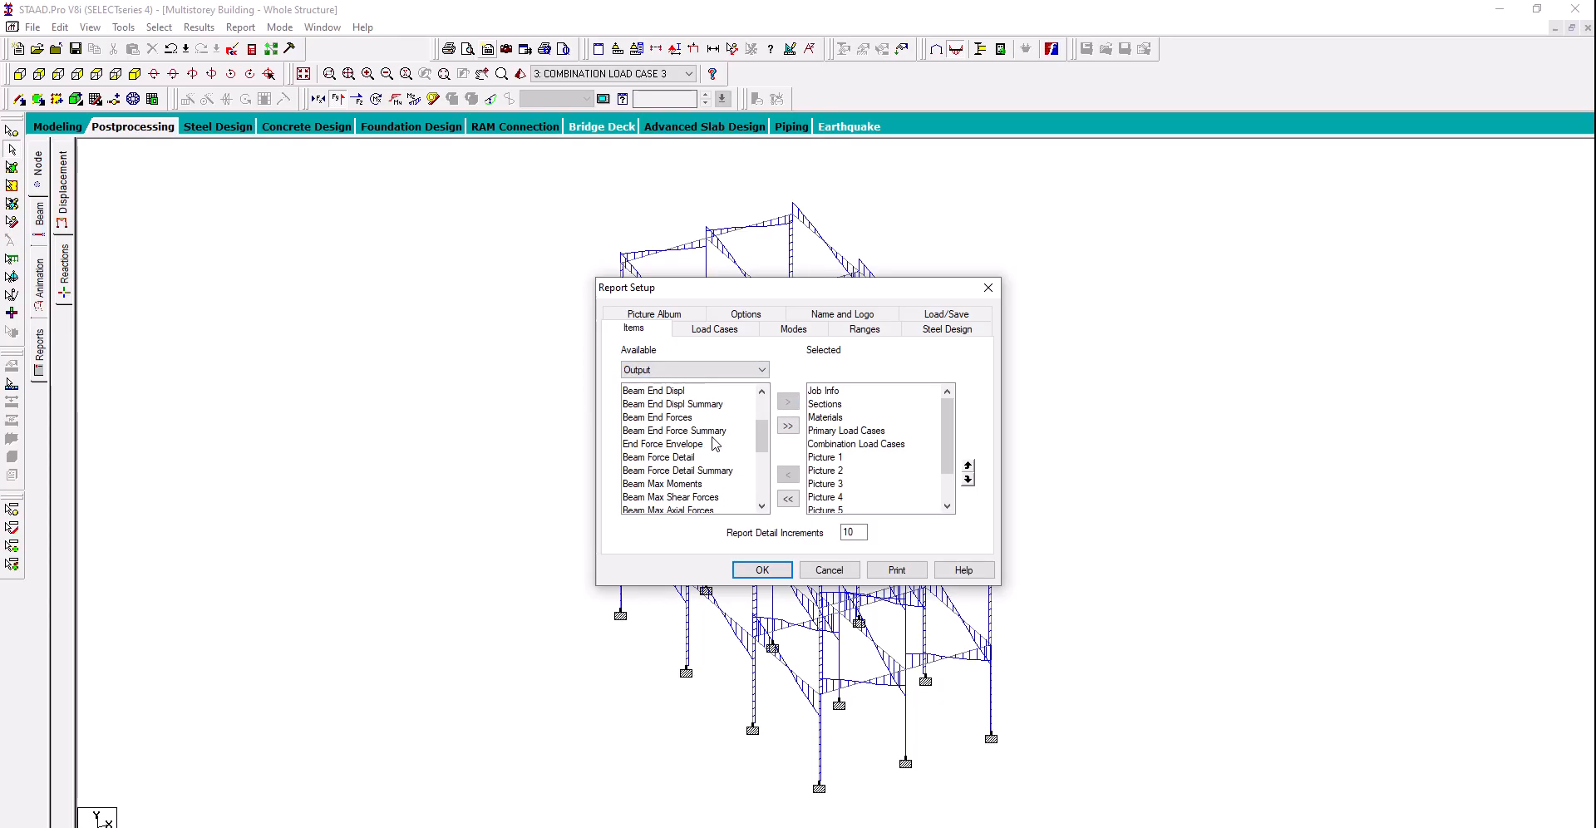
{"action": "scroll", "coordinate": [689, 475], "scroll_direction": "down", "scroll_amount": 1}
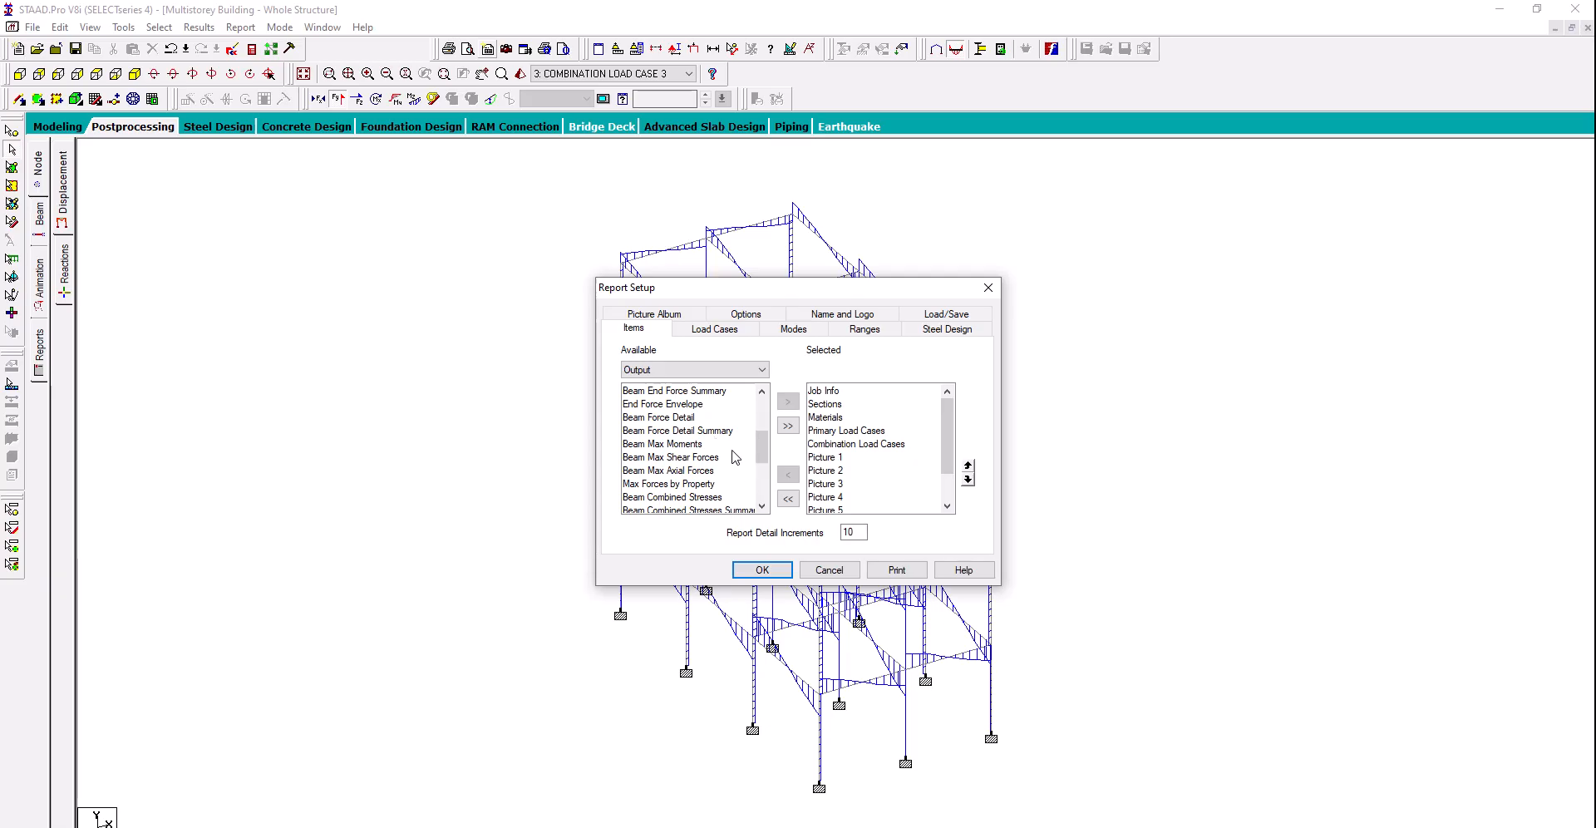
{"action": "scroll", "coordinate": [735, 446], "scroll_direction": "down", "scroll_amount": 3}
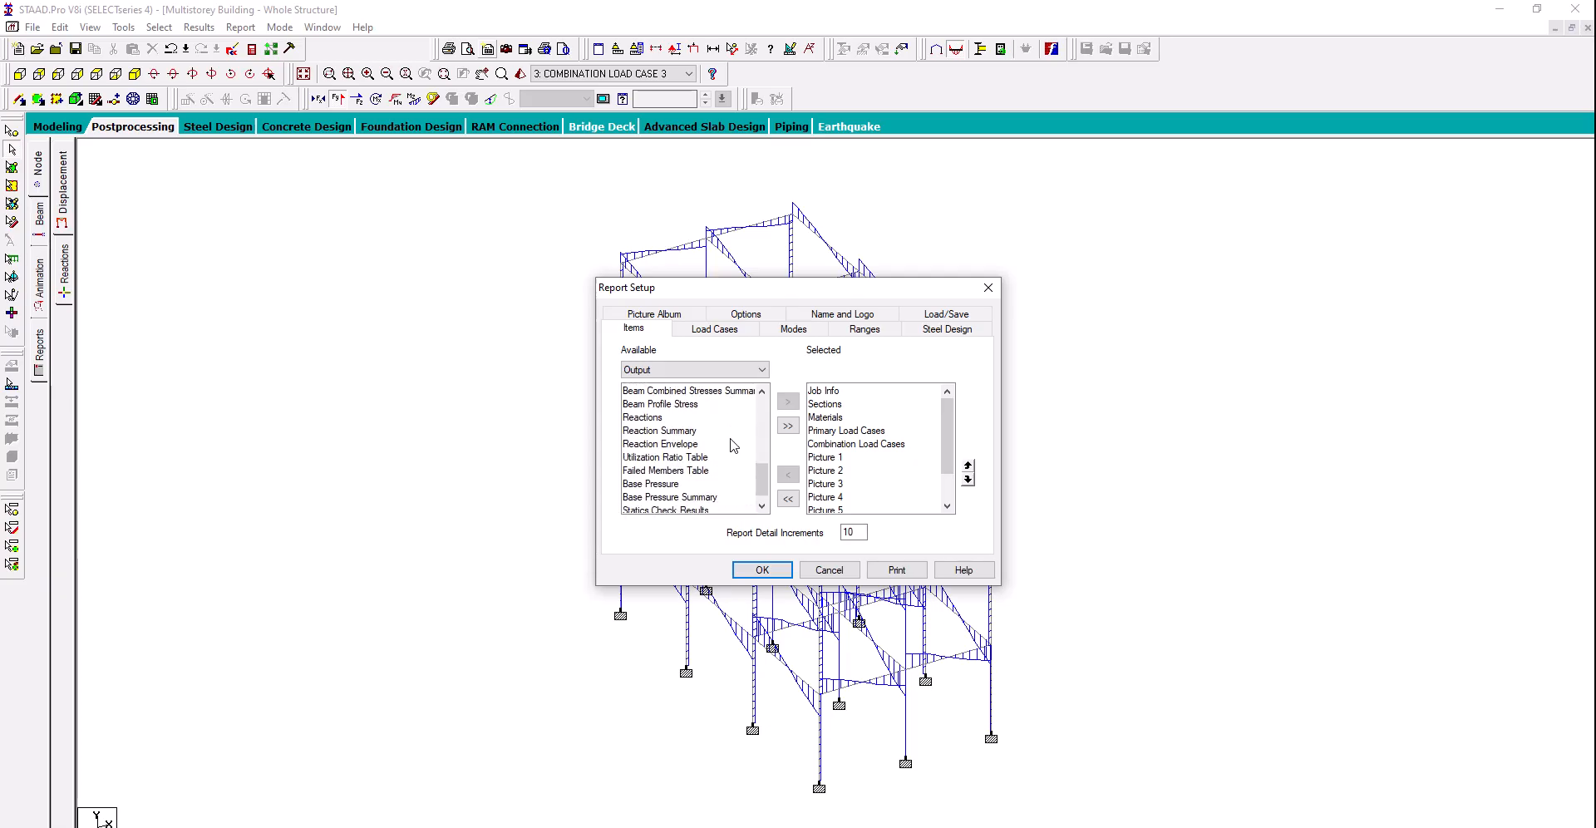
{"action": "left_click", "coordinate": [671, 432]}
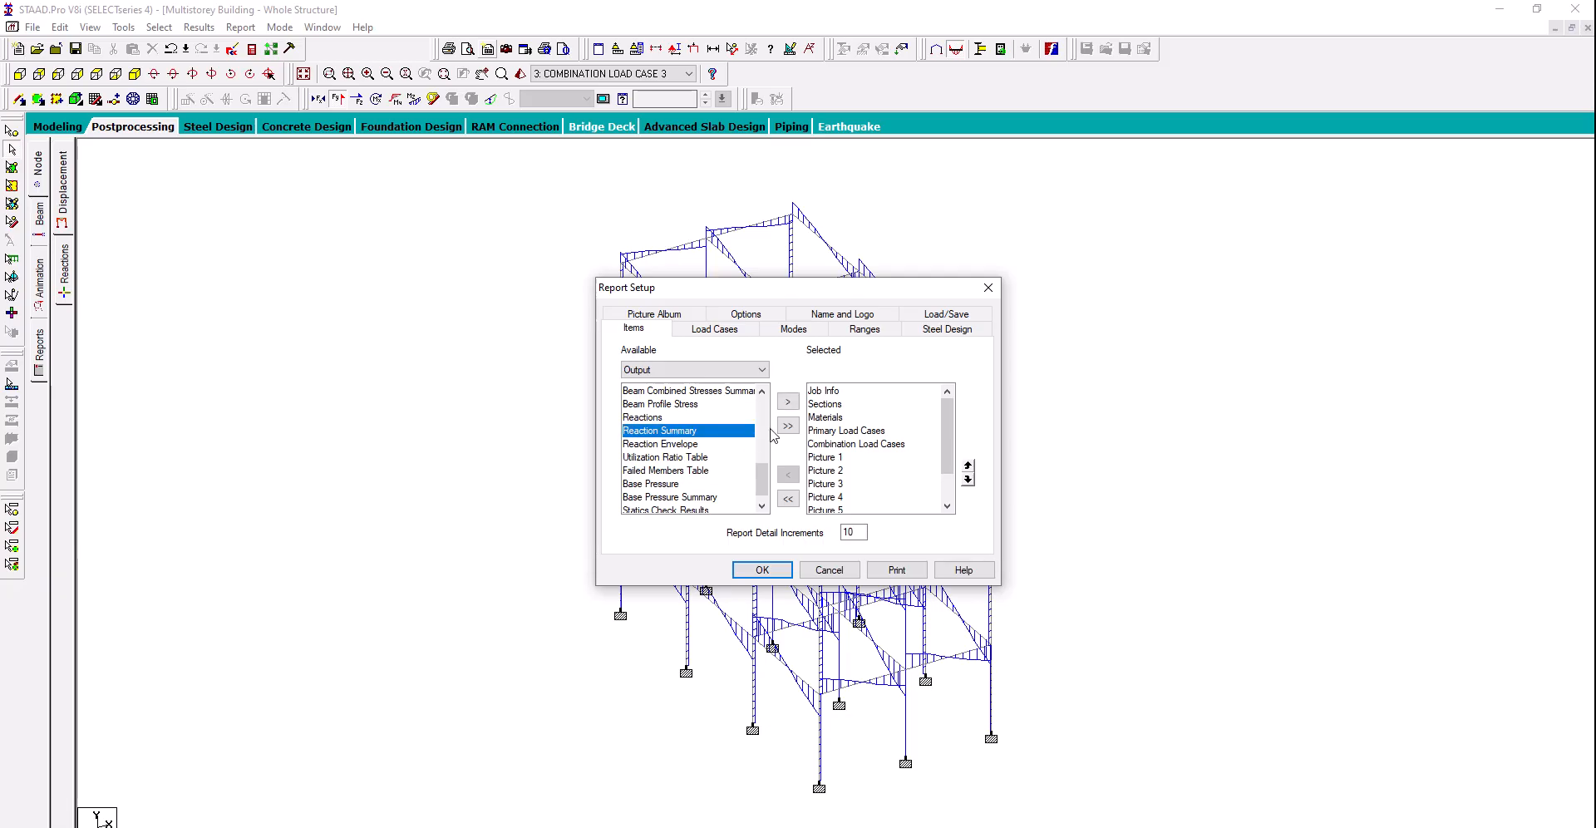
{"action": "left_click", "coordinate": [787, 402]}
Move Reaction Summary up the report order to directly above Picture 1 and accept the report setup
{"action": "left_click_drag", "start_coordinate": [945, 448], "coordinate": [925, 478]}
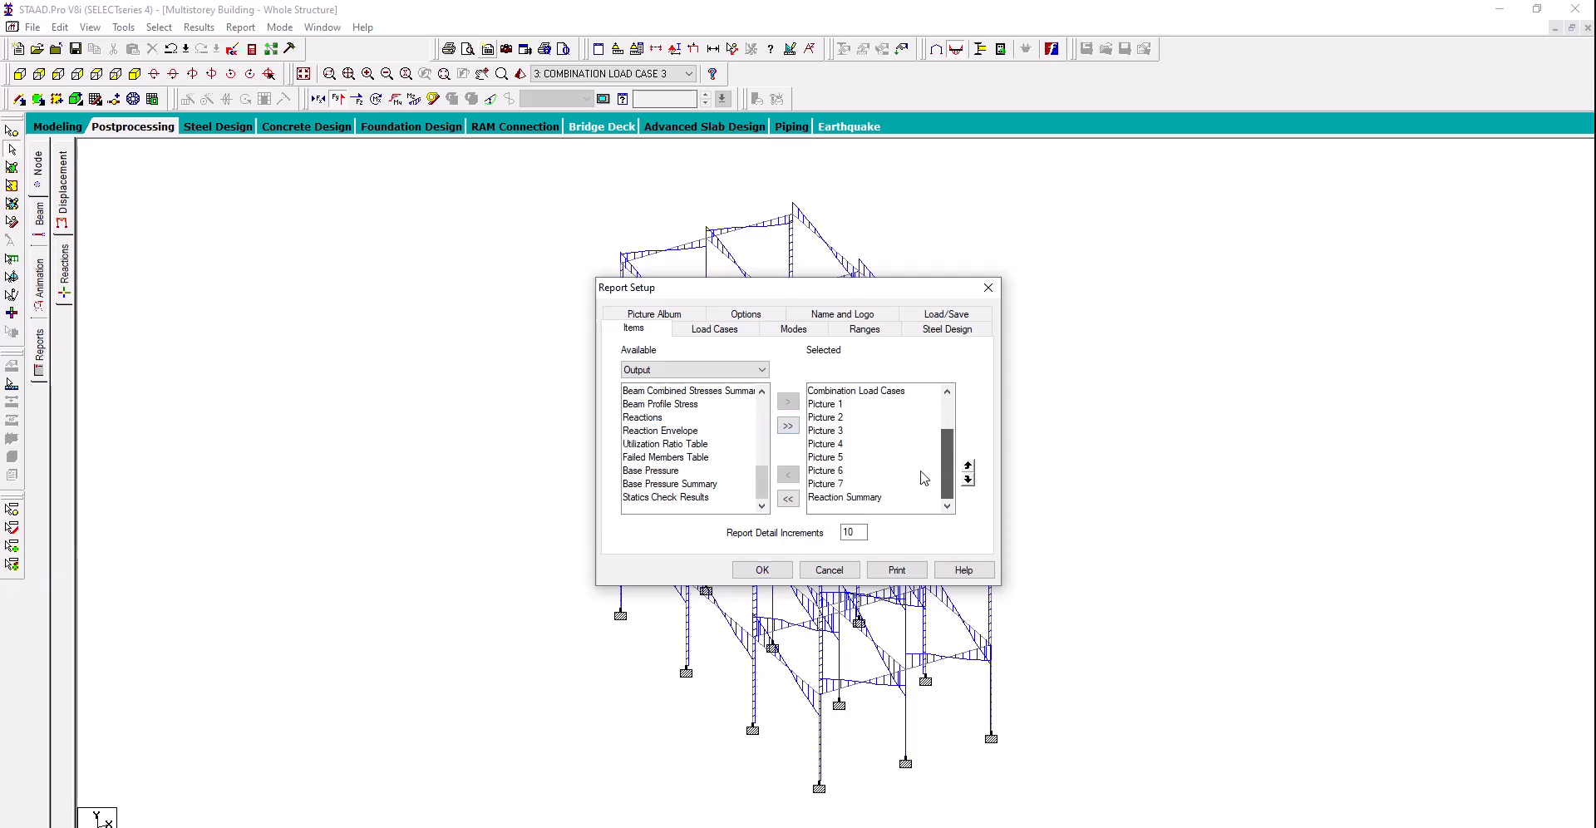
{"action": "left_click", "coordinate": [873, 497]}
{"action": "left_click", "coordinate": [968, 466]}
{"action": "left_click", "coordinate": [967, 466]}
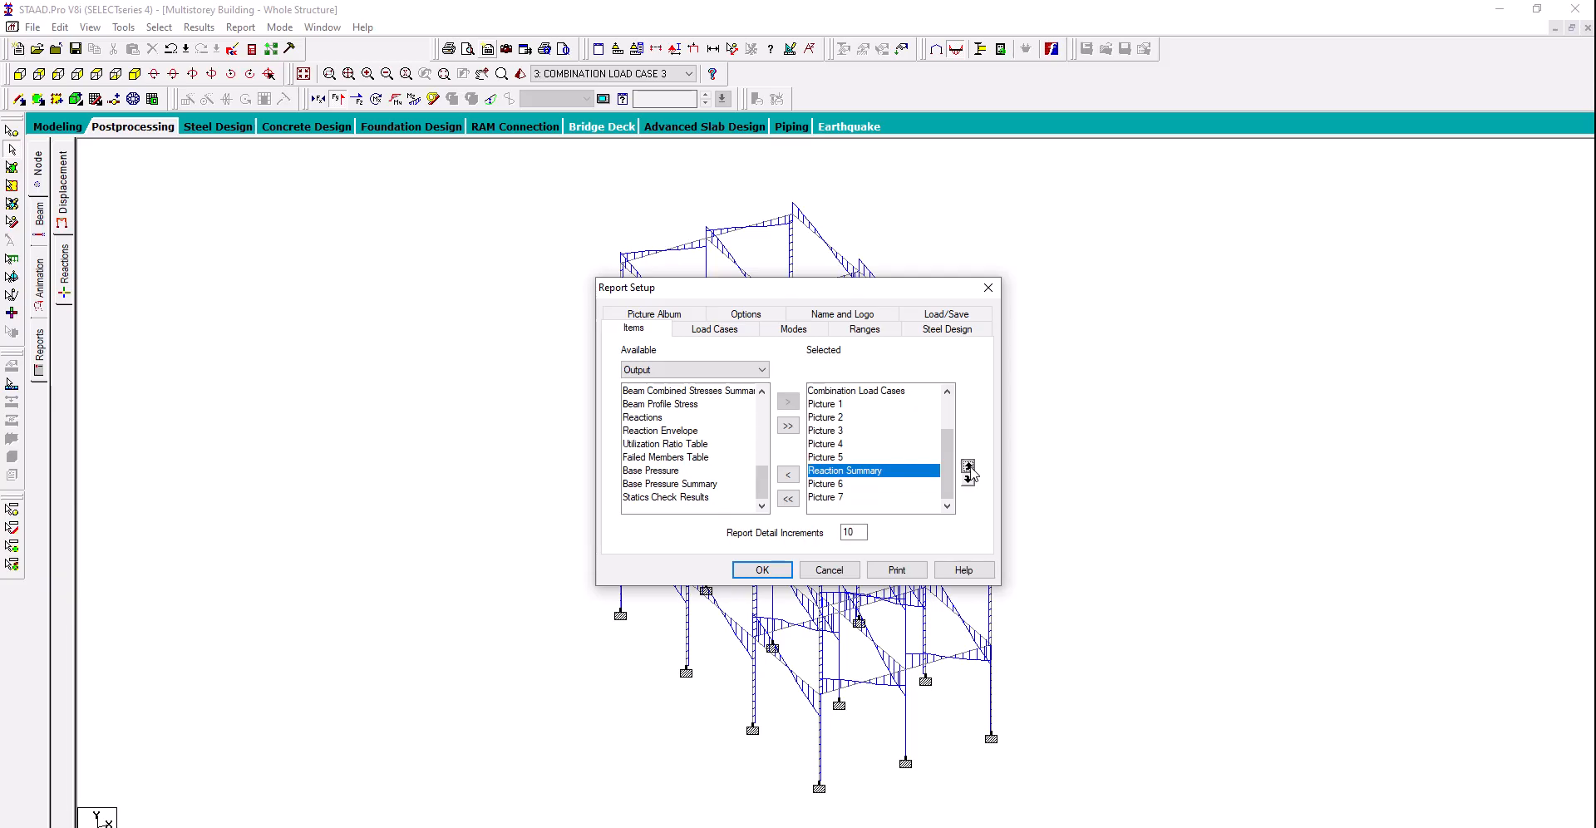
{"action": "left_click", "coordinate": [968, 466]}
{"action": "left_click", "coordinate": [968, 466]}
{"action": "left_click", "coordinate": [968, 467]}
{"action": "left_click", "coordinate": [967, 467]}
{"action": "left_click", "coordinate": [968, 467]}
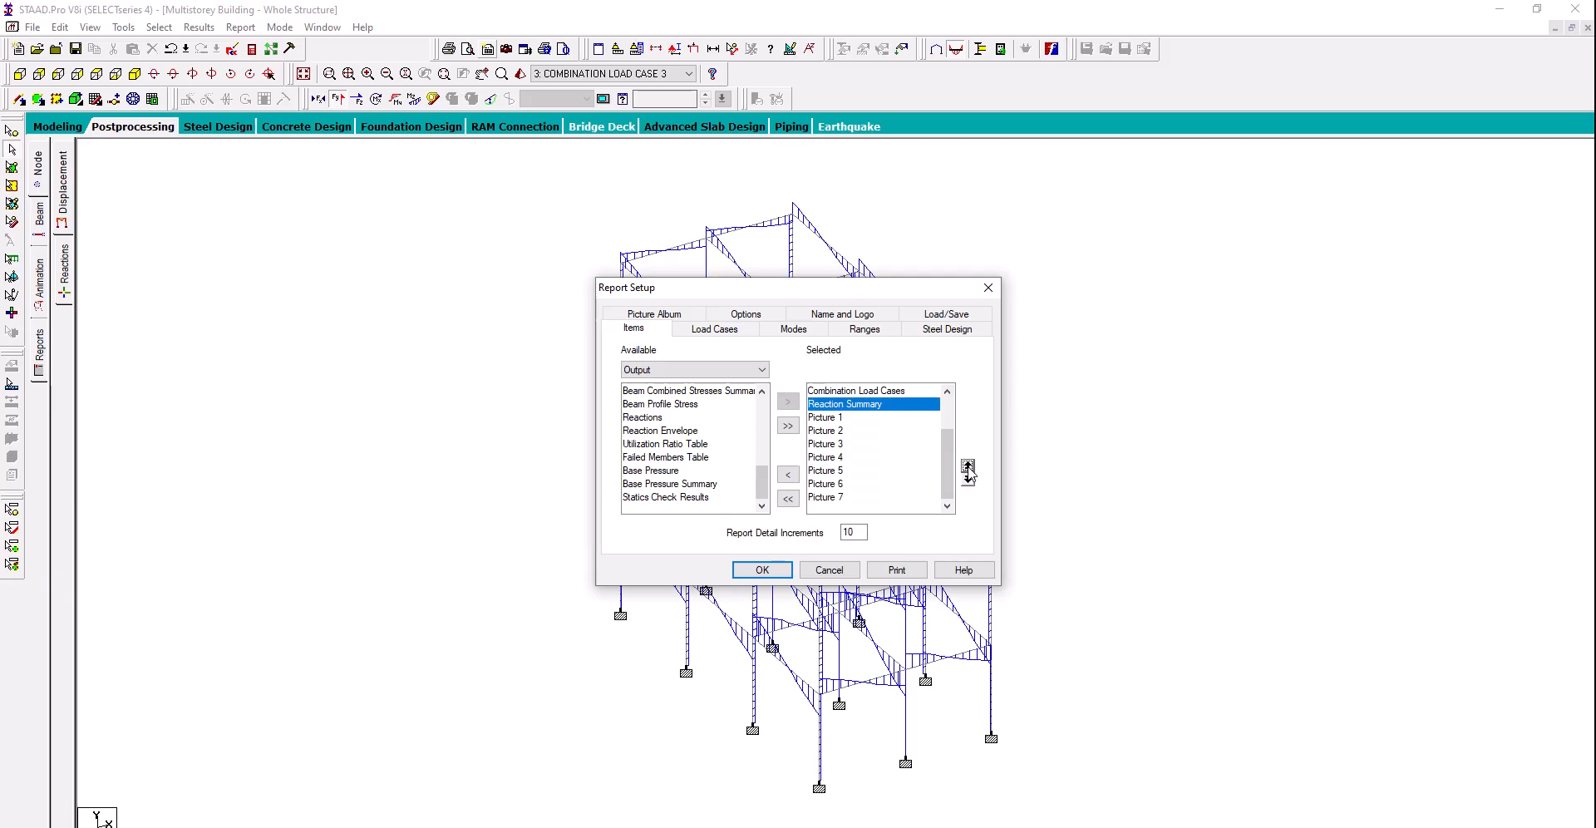
{"action": "left_click", "coordinate": [762, 570]}
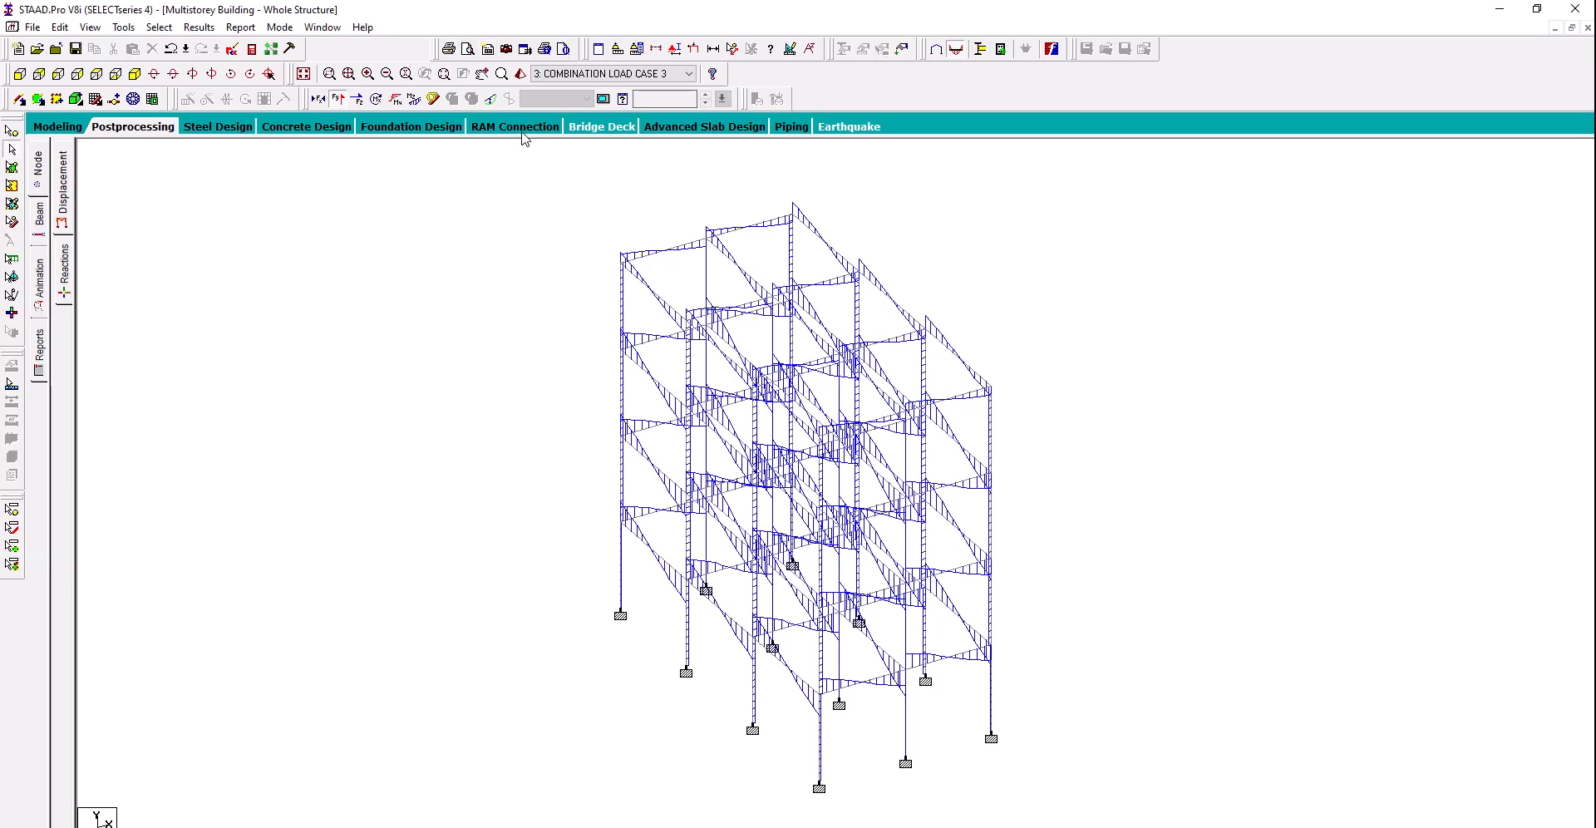
Print the report with Microsoft Print to PDF, saving it as Report in the desktop's Staad folder
{"action": "left_click", "coordinate": [488, 48]}
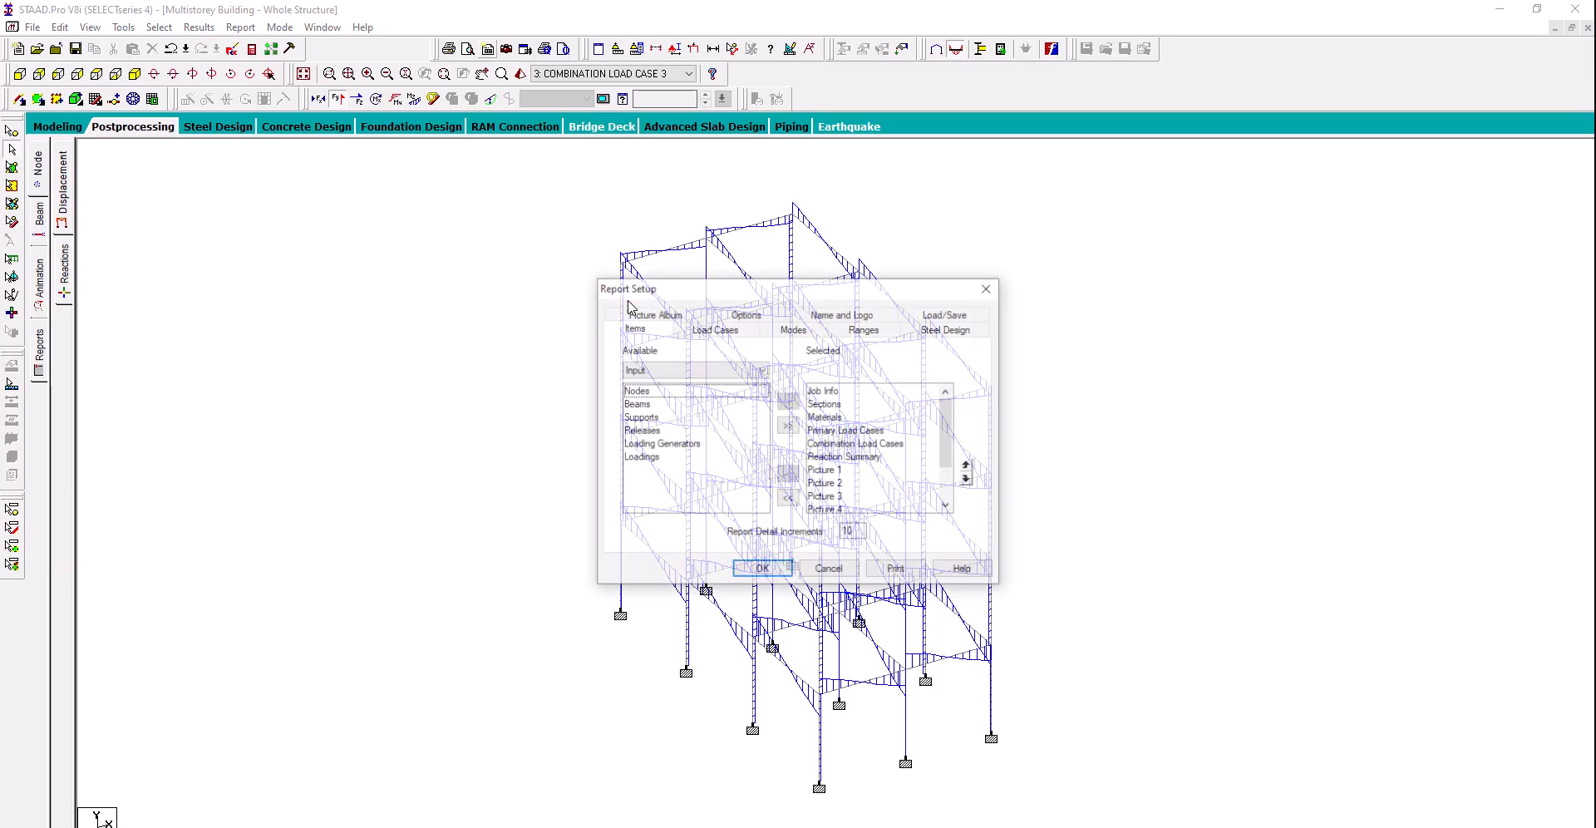
{"action": "left_click", "coordinate": [896, 570]}
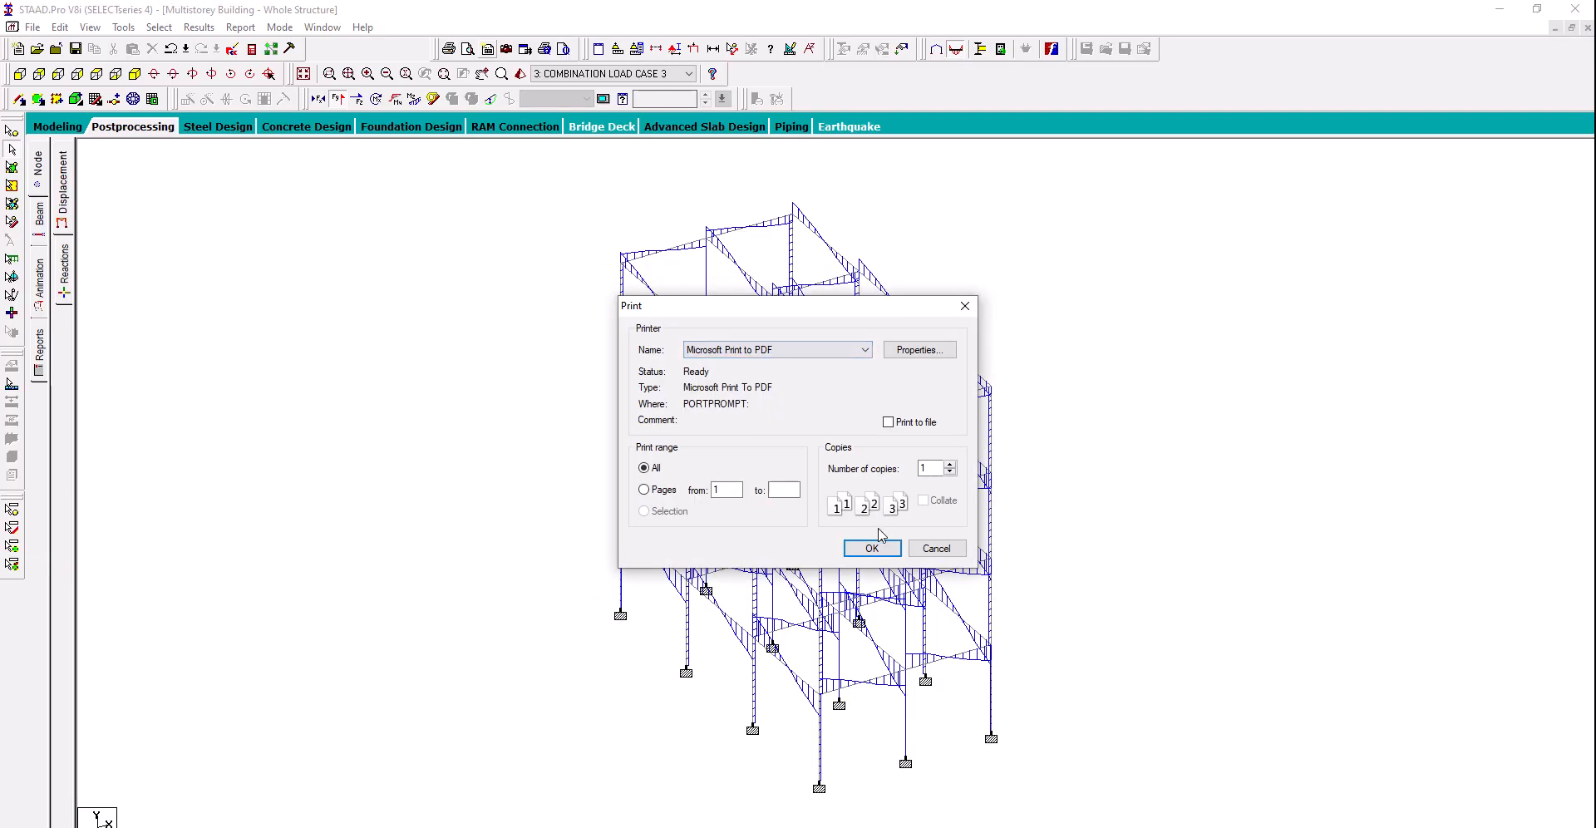
{"action": "left_click", "coordinate": [881, 549]}
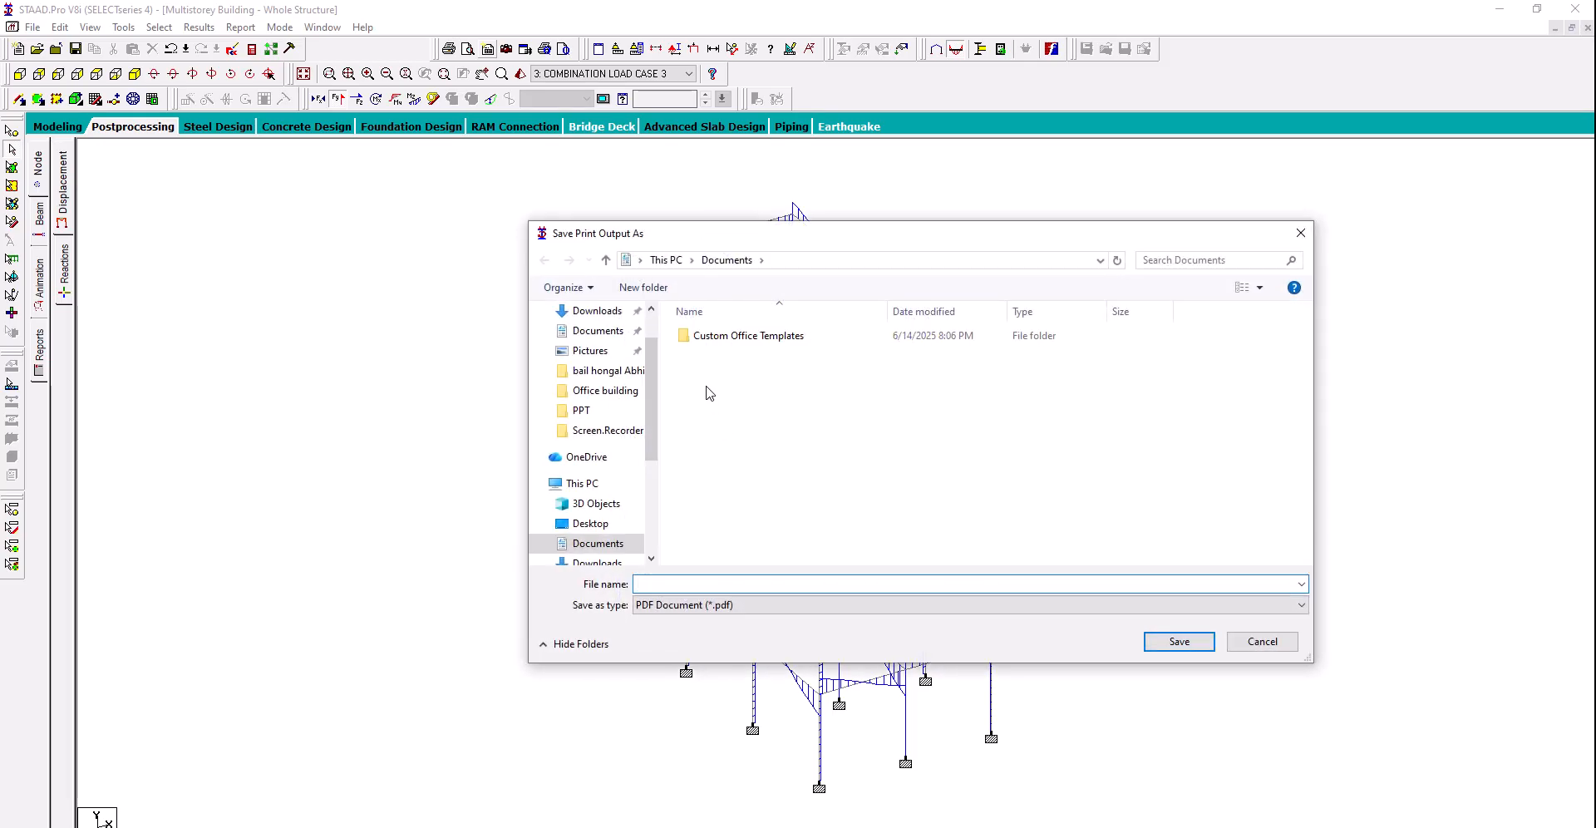
{"action": "scroll", "coordinate": [604, 487], "scroll_direction": "down", "scroll_amount": 1}
{"action": "left_click", "coordinate": [590, 483]}
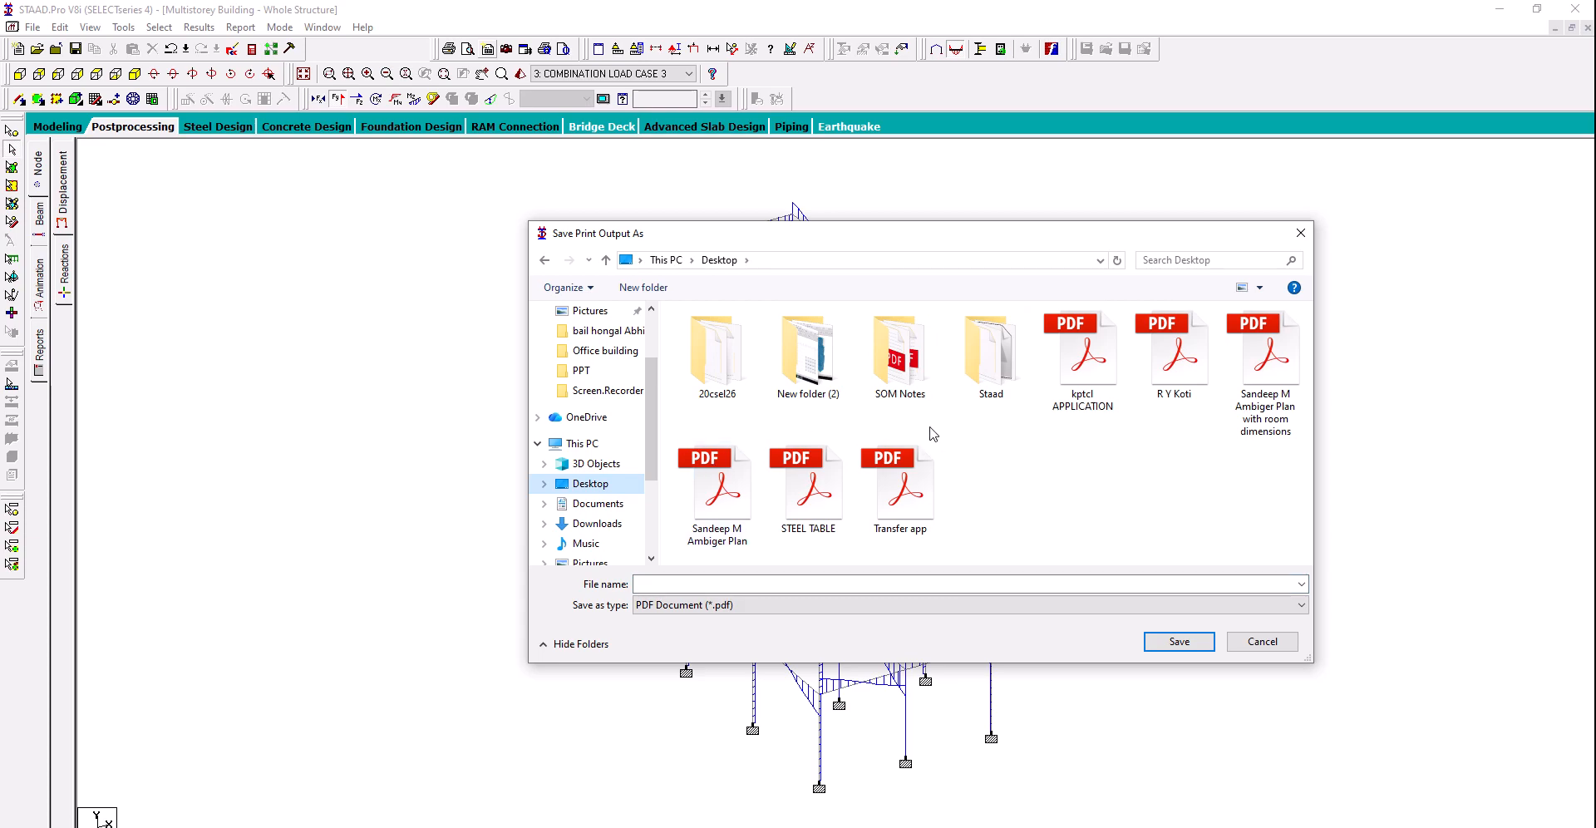
{"action": "double_click", "coordinate": [989, 353]}
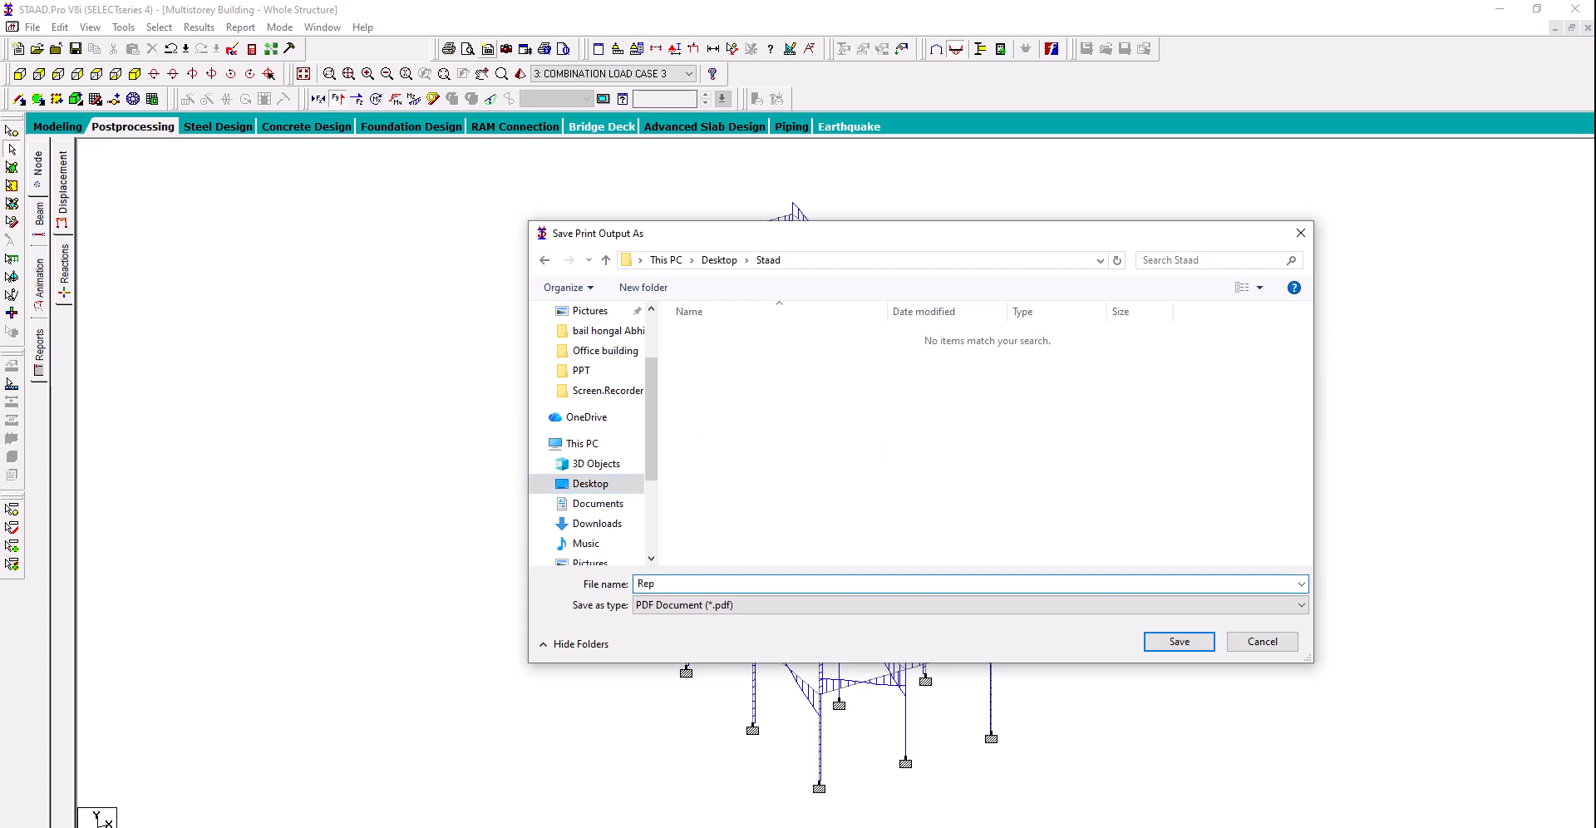
{"action": "type", "text": "ort"}
{"action": "left_click", "coordinate": [1207, 640]}
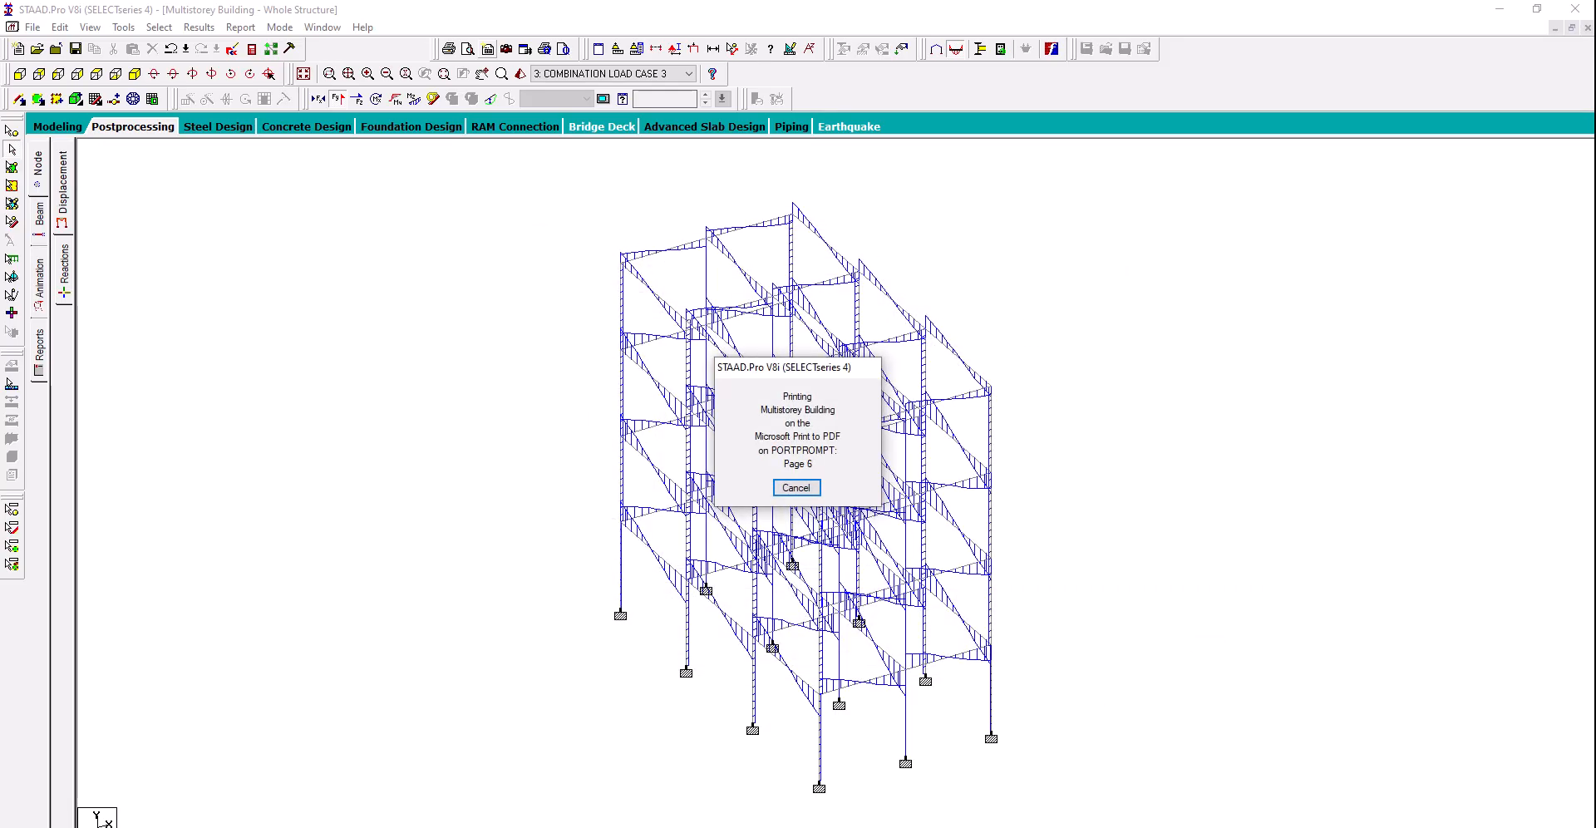
Switch to the desktop's Staad folder and open the Report PDF in Adobe Acrobat Reader
{"action": "key", "text": "super+d"}
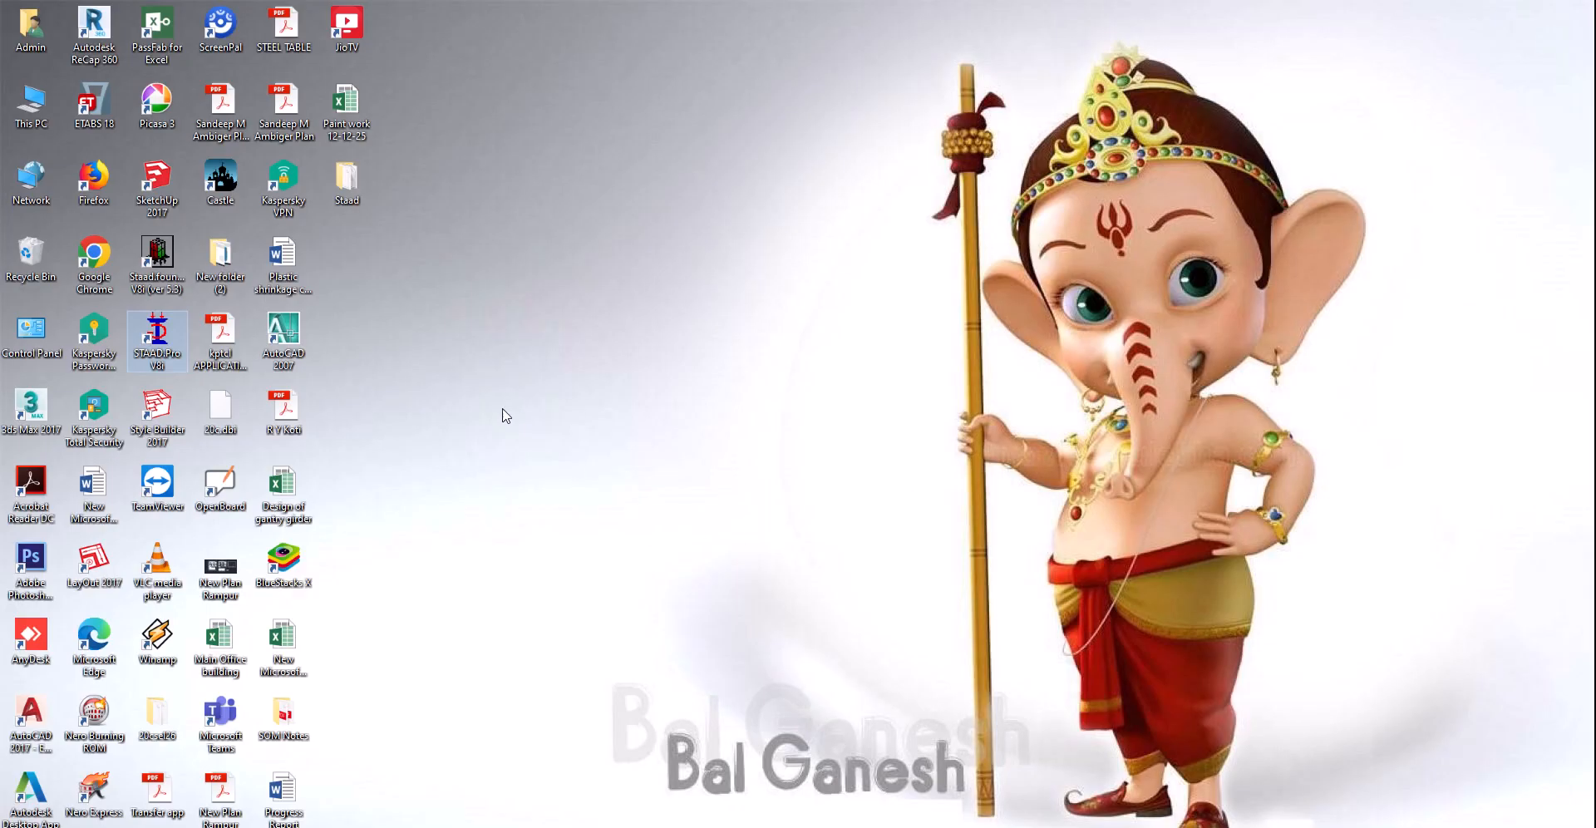
{"action": "double_click", "coordinate": [347, 179]}
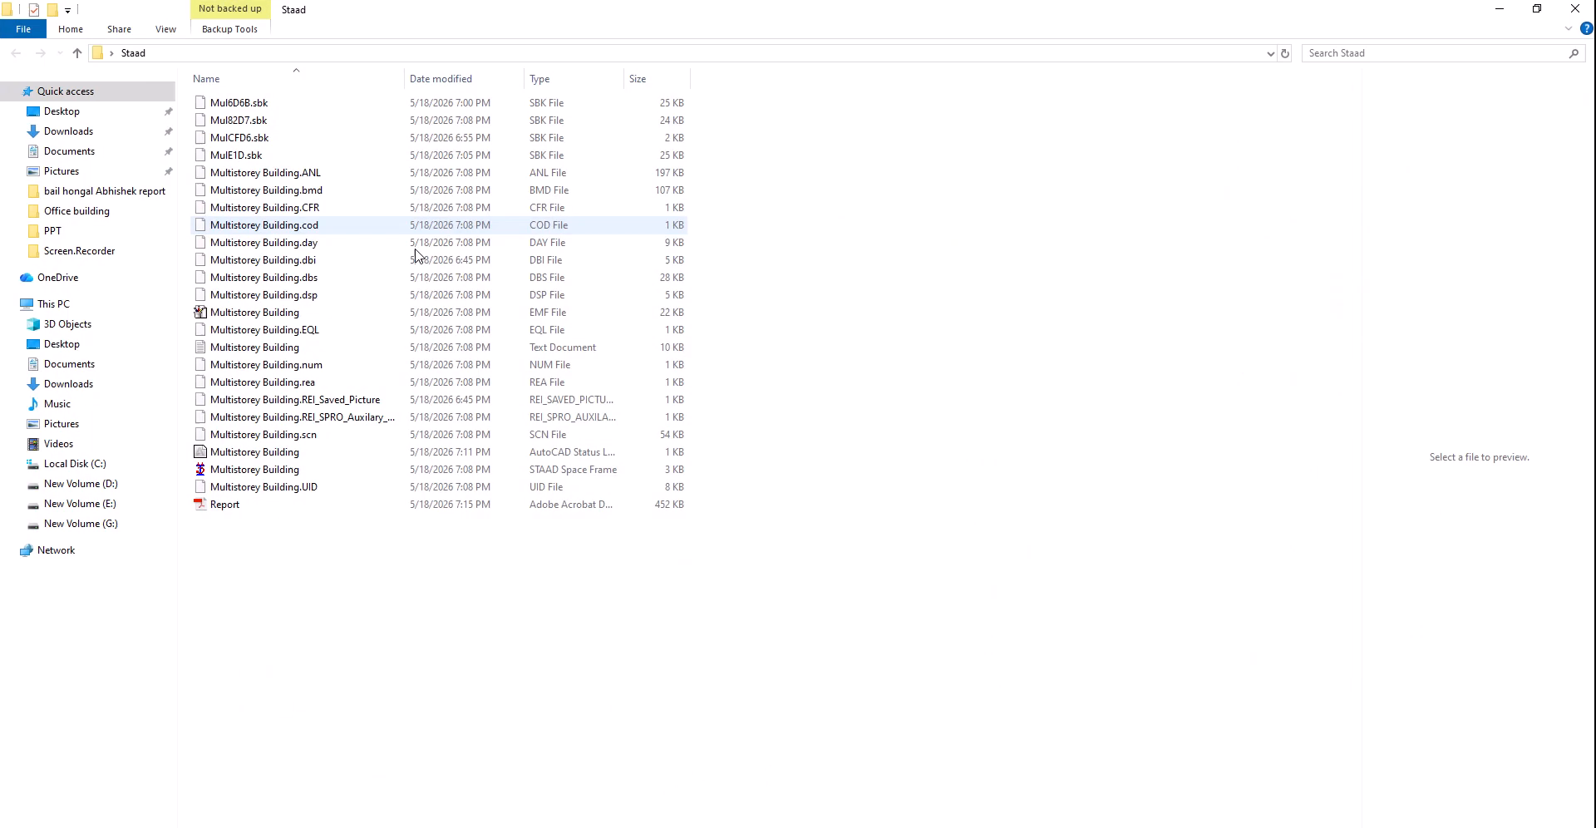
{"action": "right_click", "coordinate": [262, 507]}
{"action": "left_click", "coordinate": [371, 37]}
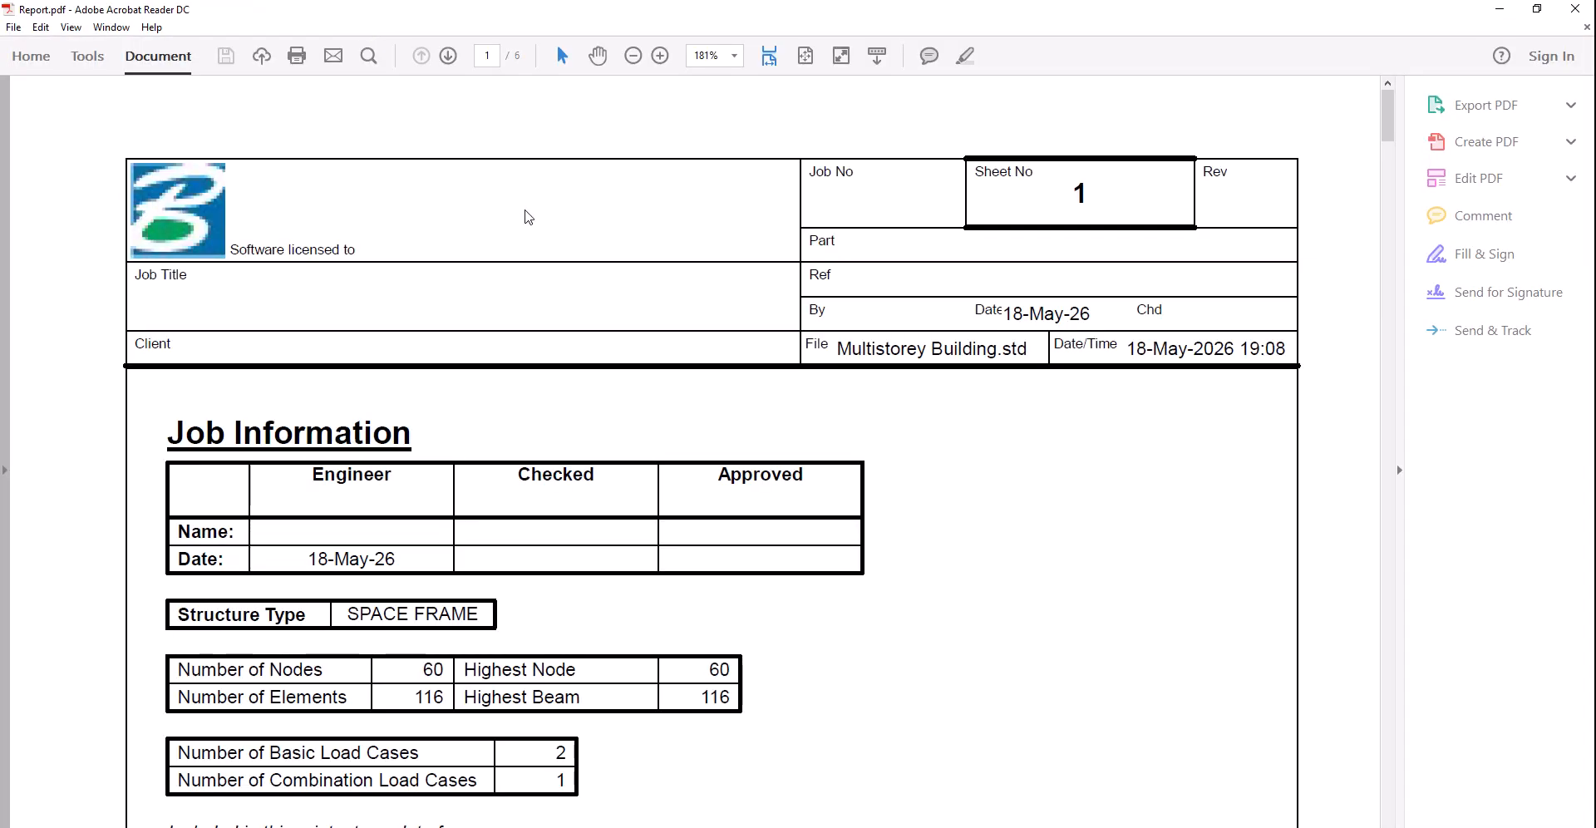
Review the report's job information, section properties, materials, and basic and combination load cases
{"action": "scroll", "coordinate": [615, 291], "scroll_direction": "down", "scroll_amount": 3}
{"action": "scroll", "coordinate": [1059, 331], "scroll_direction": "down", "scroll_amount": 3}
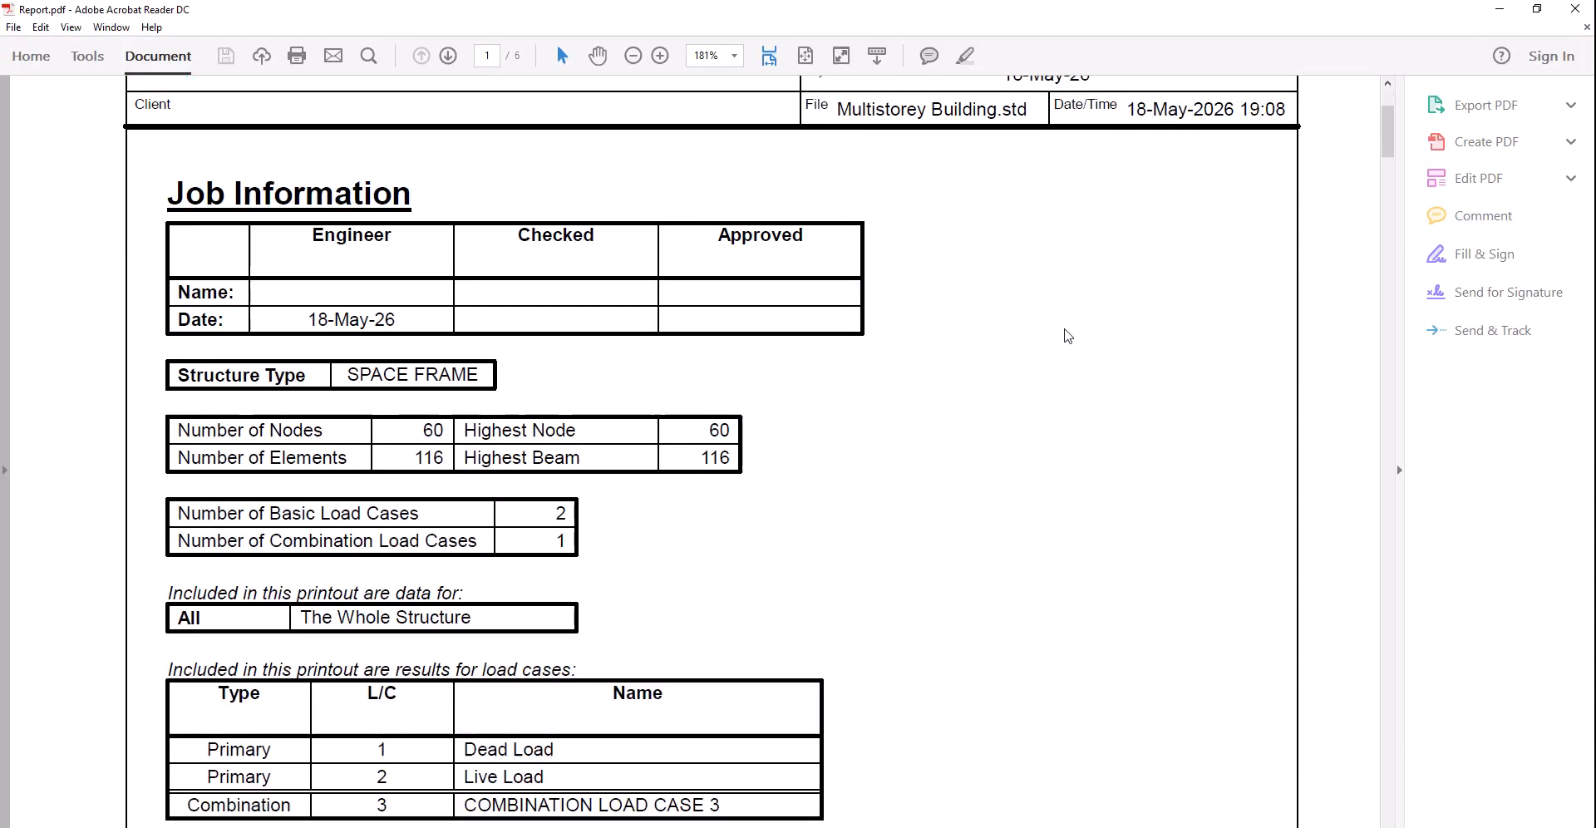
{"action": "scroll", "coordinate": [316, 541], "scroll_direction": "down", "scroll_amount": 4}
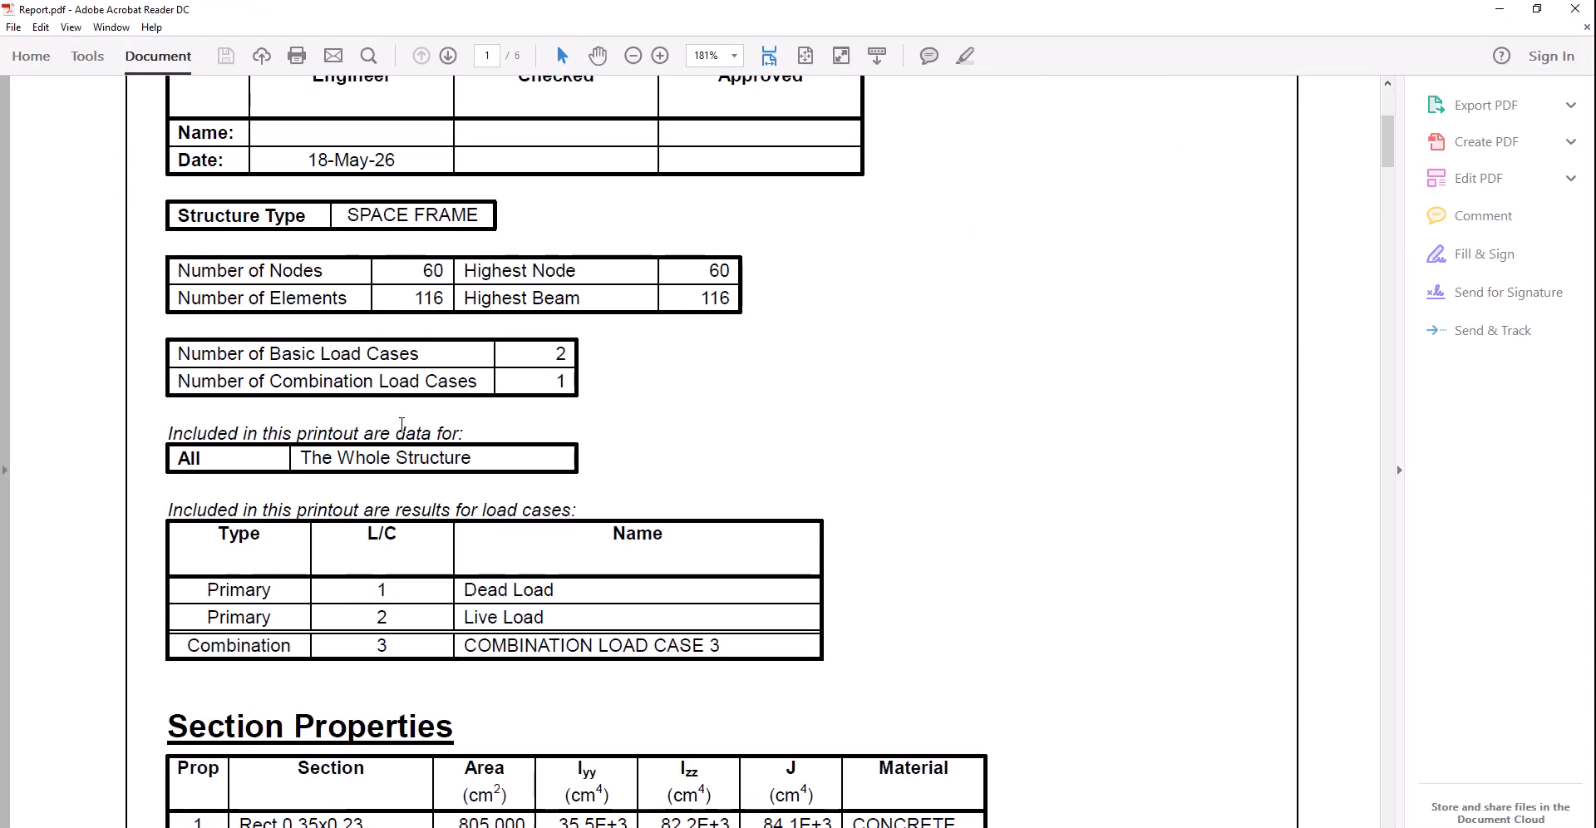
{"action": "scroll", "coordinate": [309, 538], "scroll_direction": "down", "scroll_amount": 4}
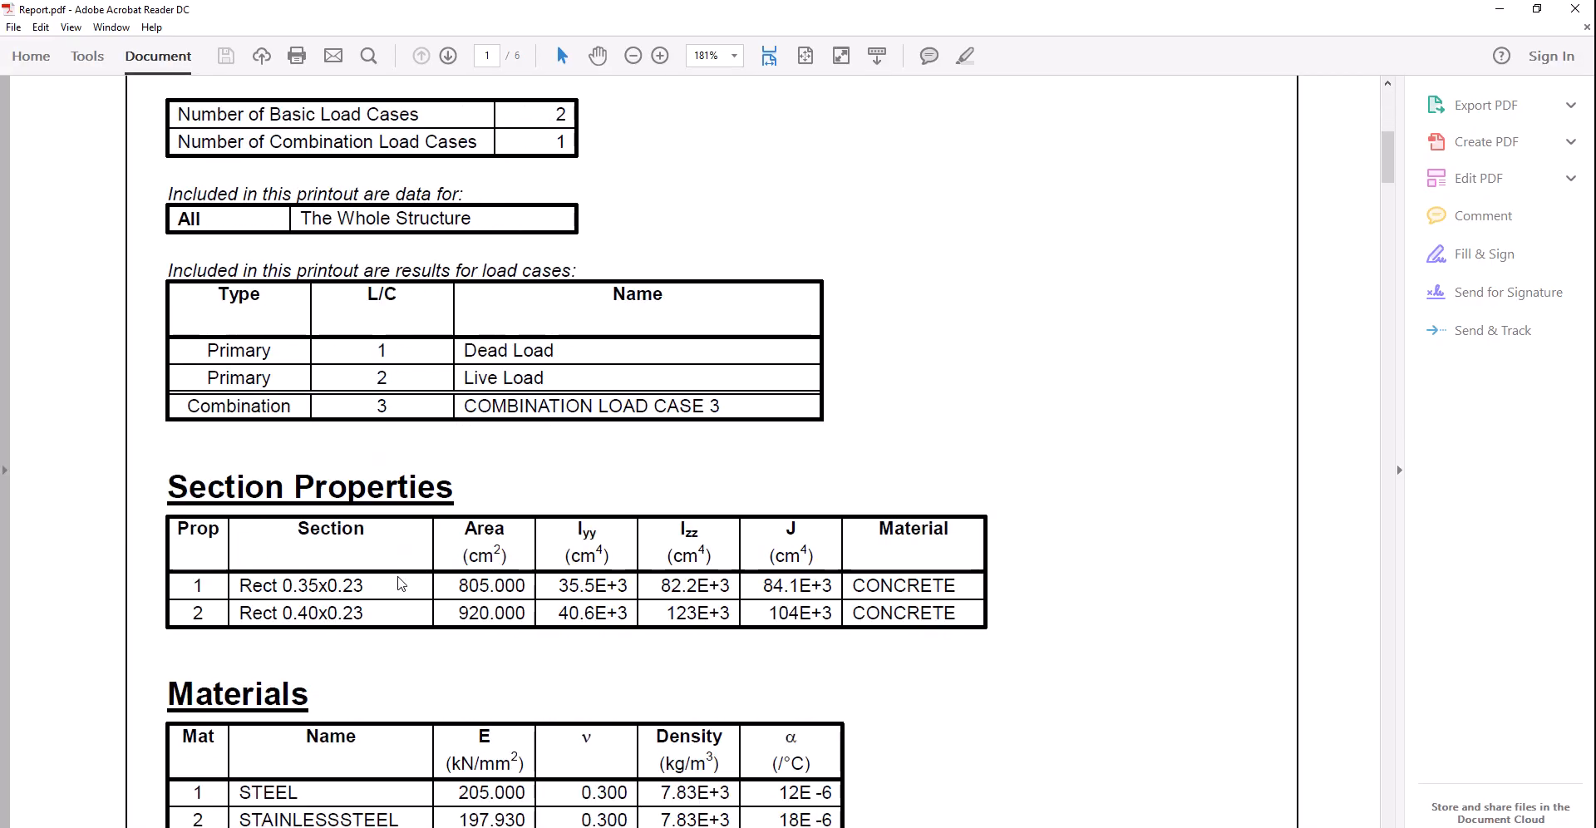
{"action": "scroll", "coordinate": [355, 524], "scroll_direction": "down", "scroll_amount": 6}
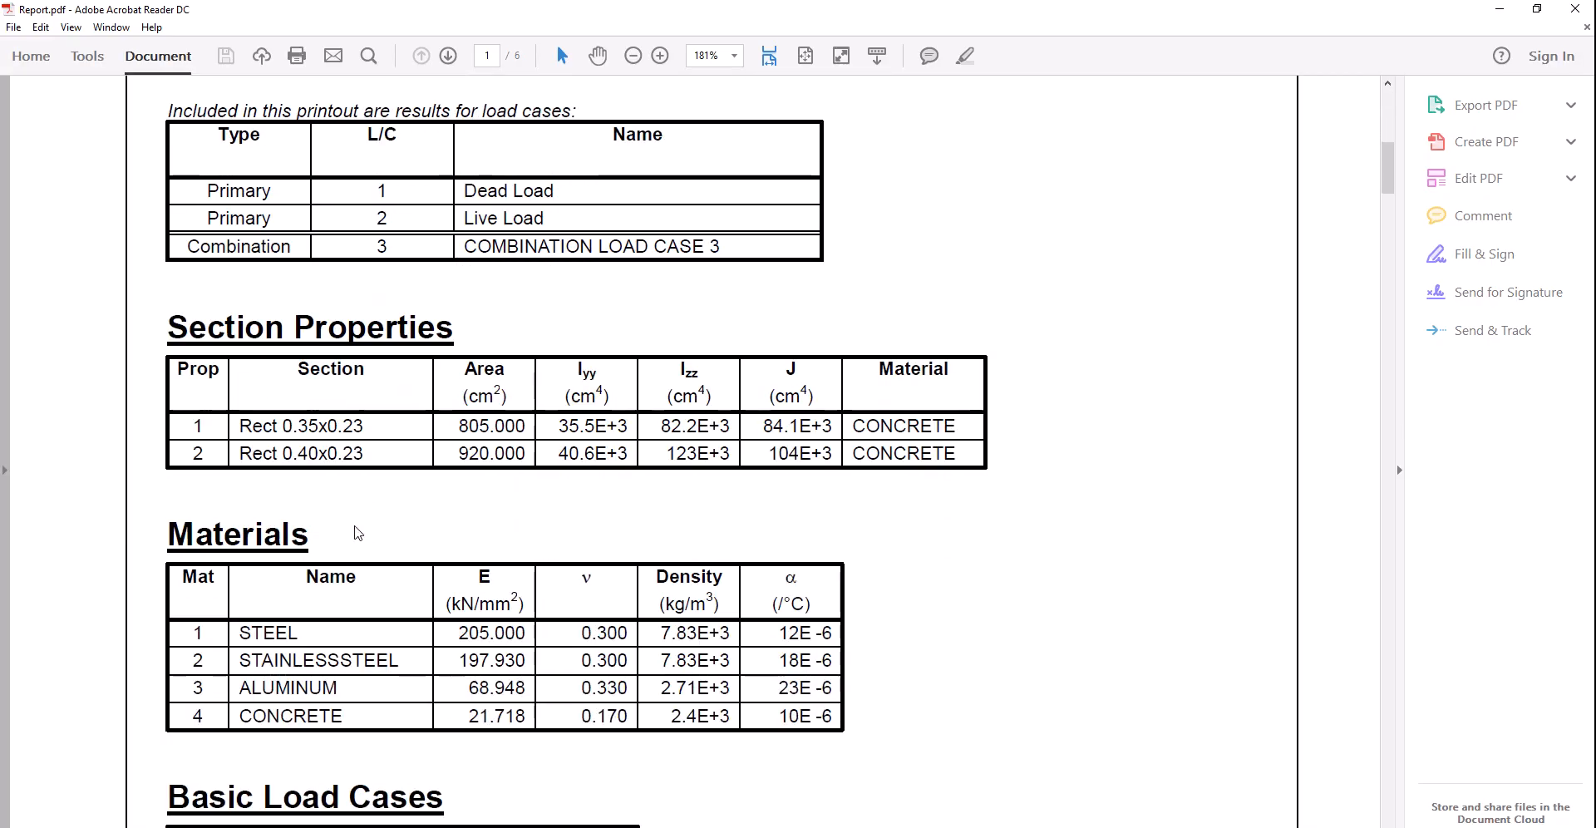
{"action": "scroll", "coordinate": [355, 523], "scroll_direction": "down", "scroll_amount": 16}
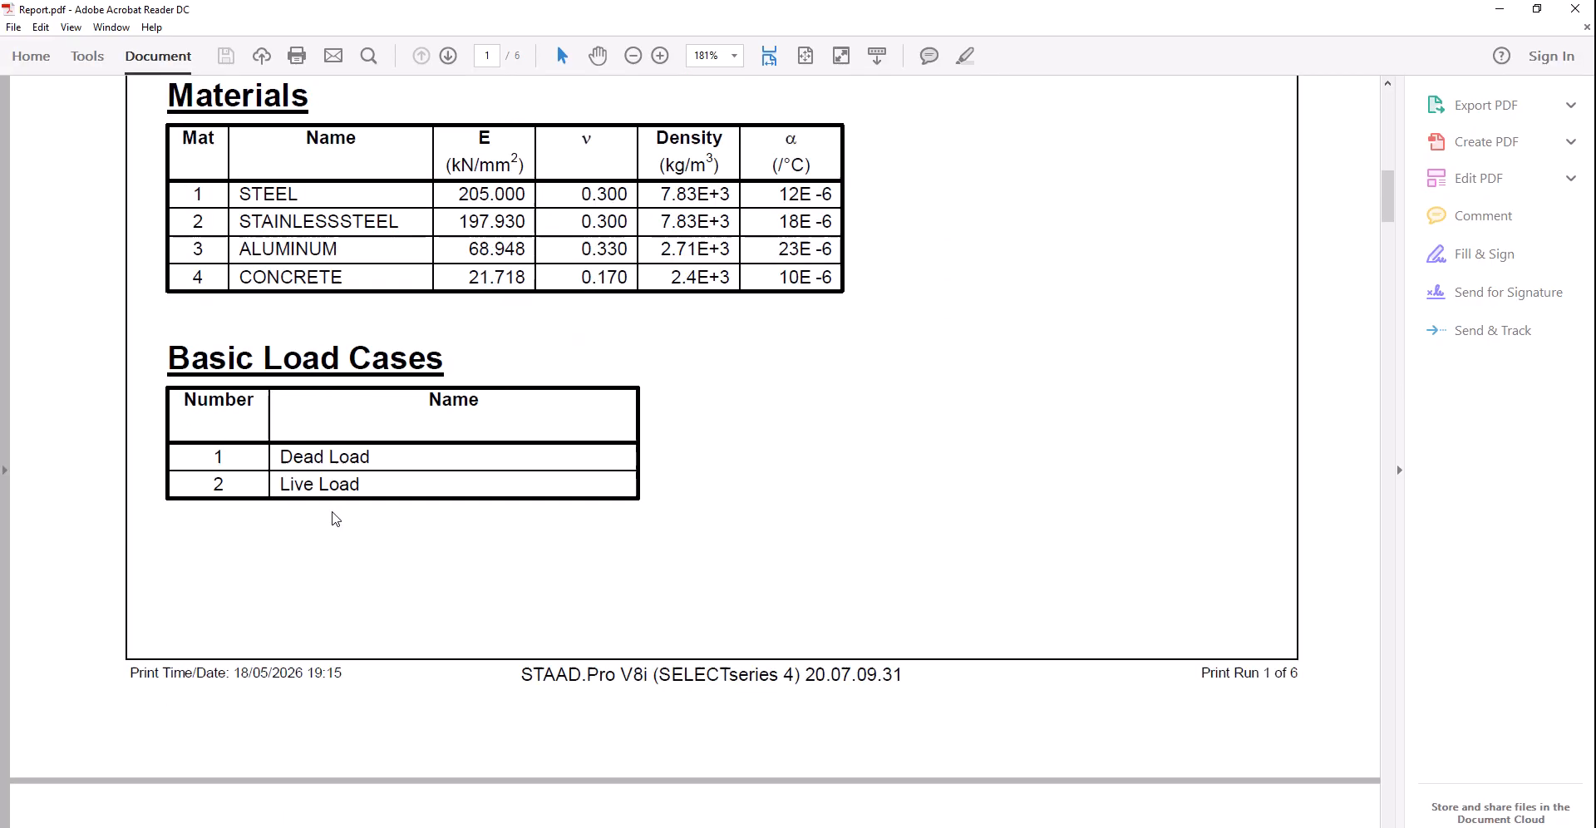
{"action": "scroll", "coordinate": [328, 514], "scroll_direction": "down", "scroll_amount": 3}
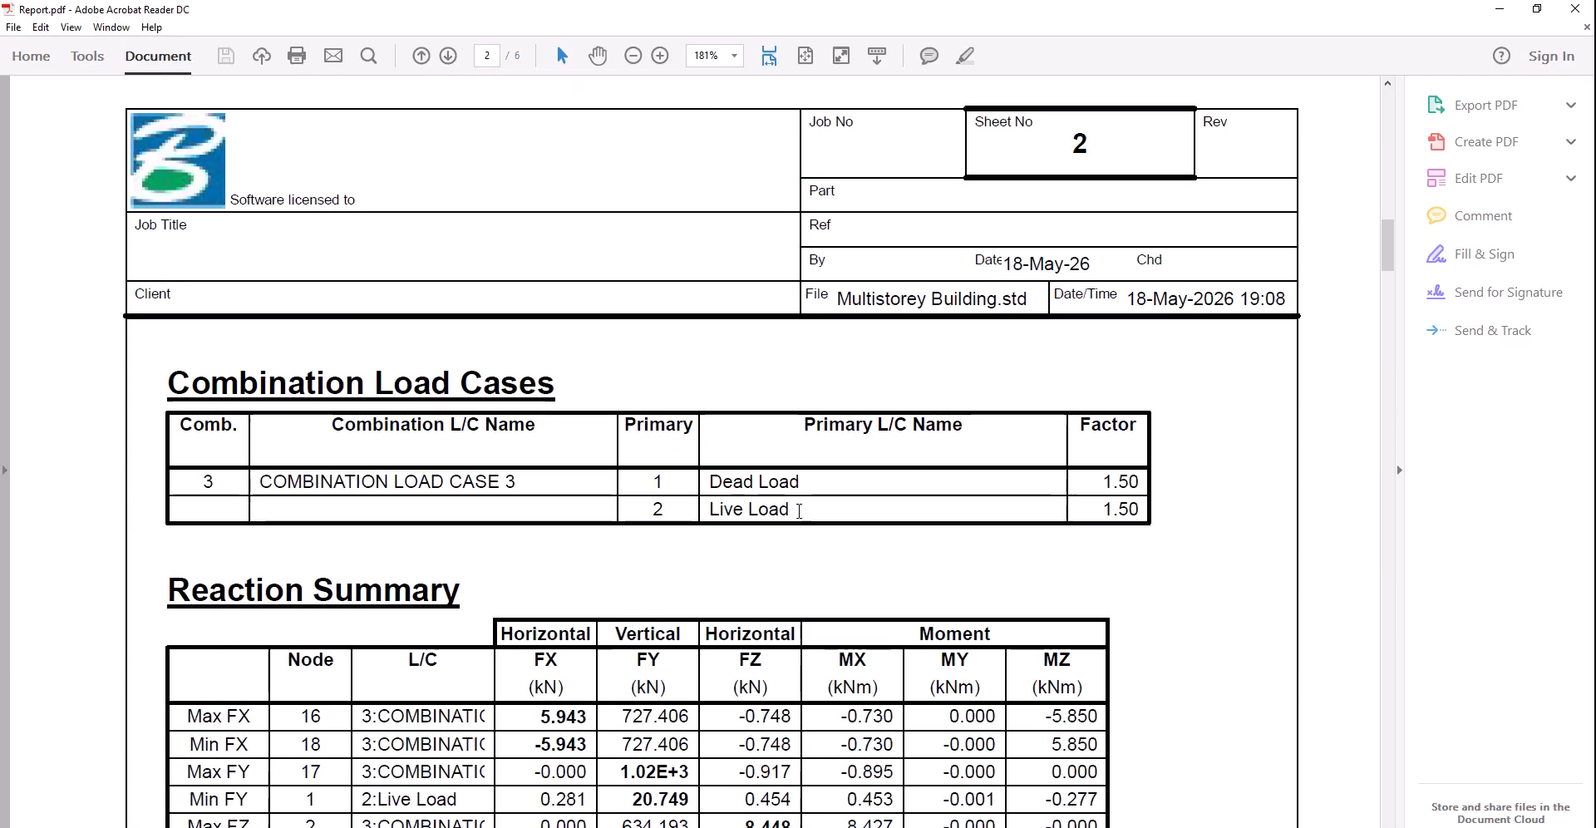
Examine the Reaction Summary table, highlighting the vertical FY reactions in the Max FX and Max FY rows
{"action": "scroll", "coordinate": [394, 450], "scroll_direction": "down", "scroll_amount": 4}
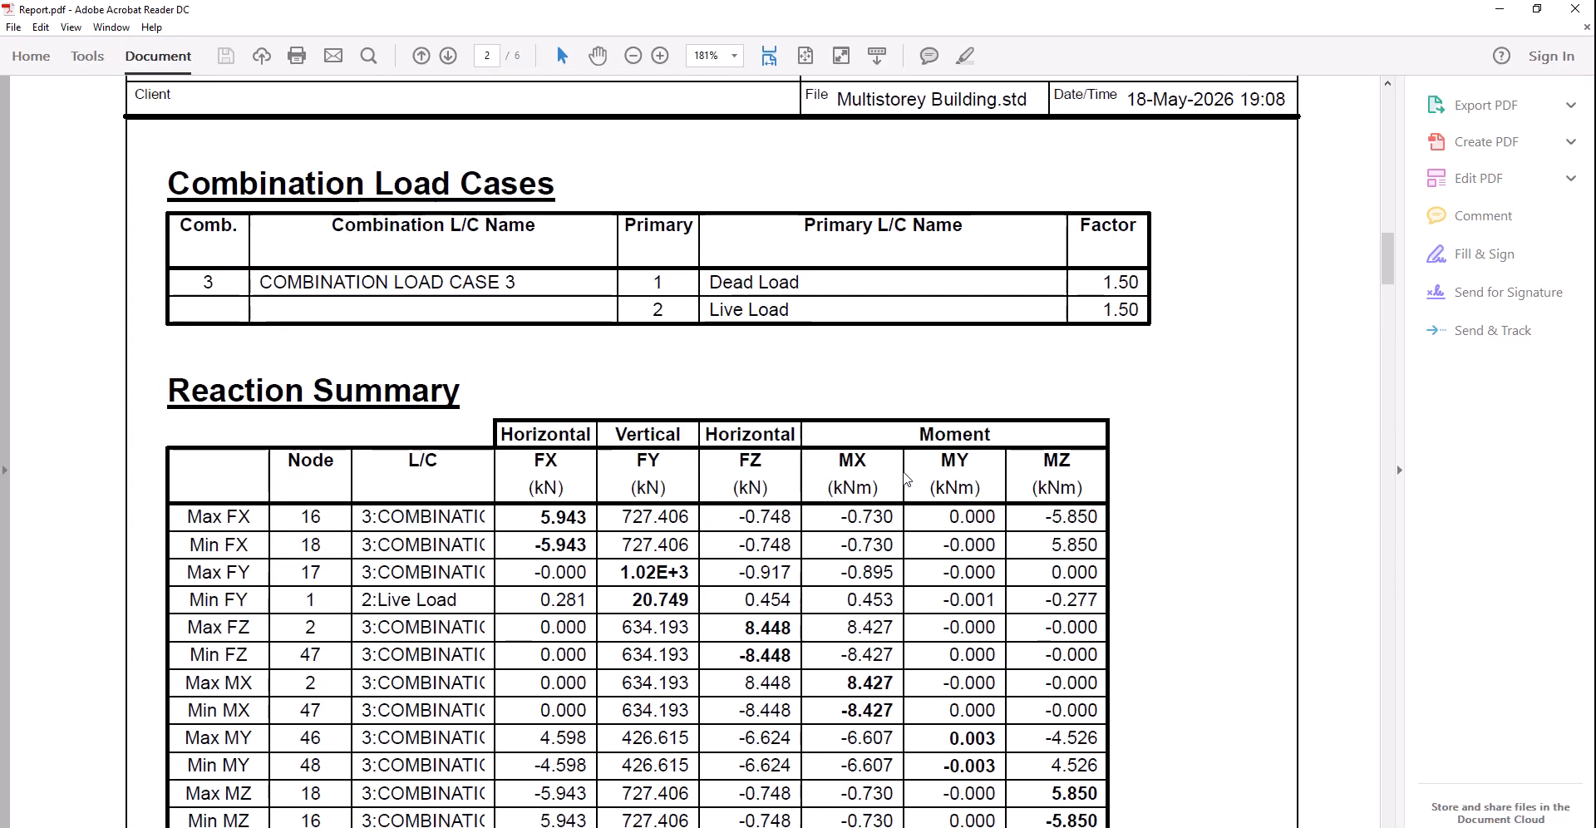
{"action": "scroll", "coordinate": [394, 450], "scroll_direction": "down", "scroll_amount": 3}
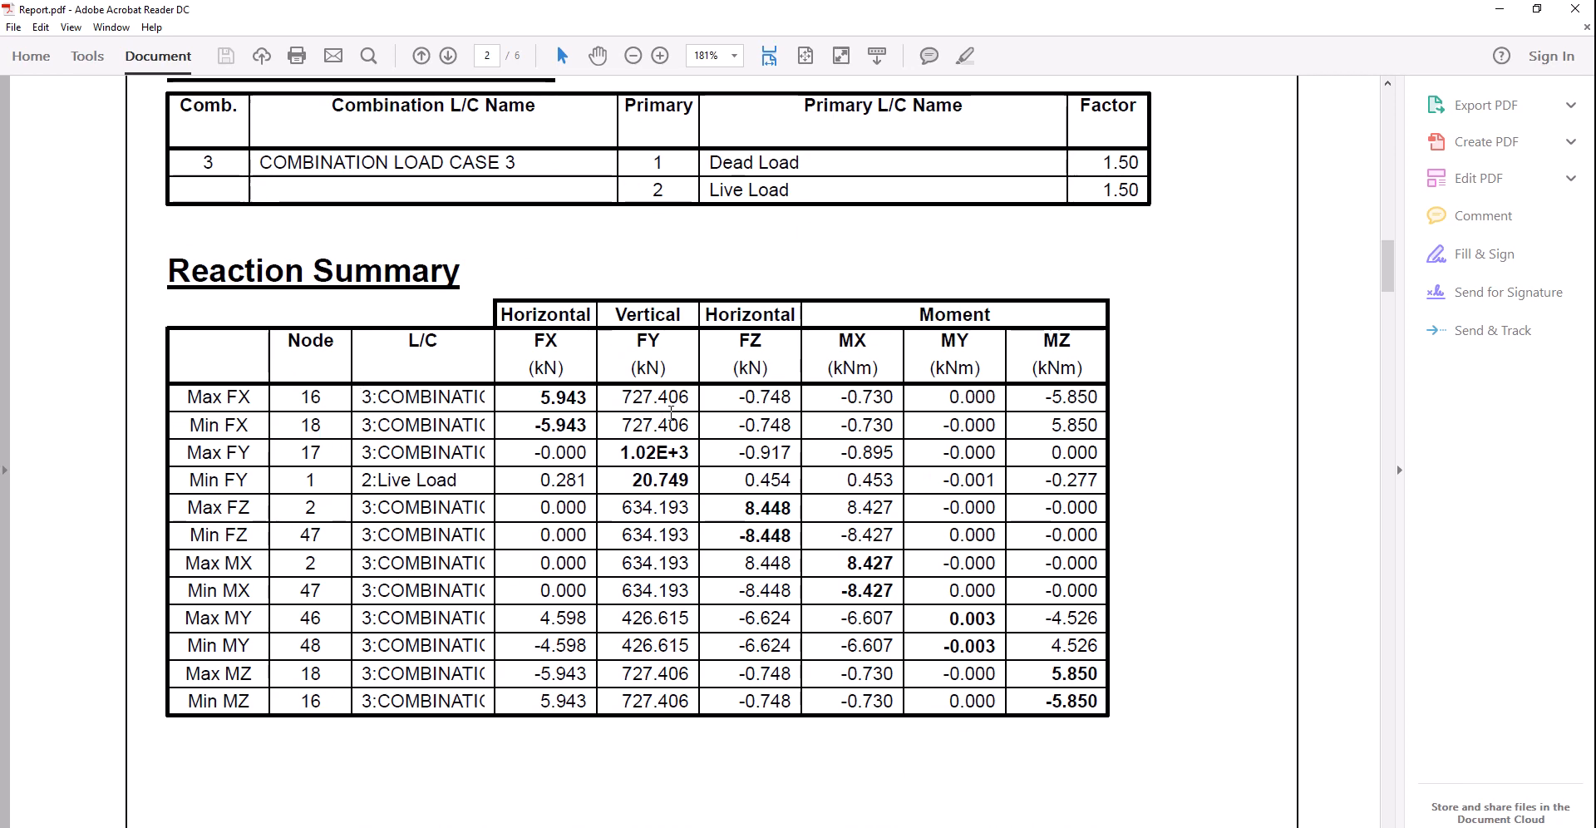
{"action": "left_click_drag", "start_coordinate": [625, 395], "coordinate": [646, 398]}
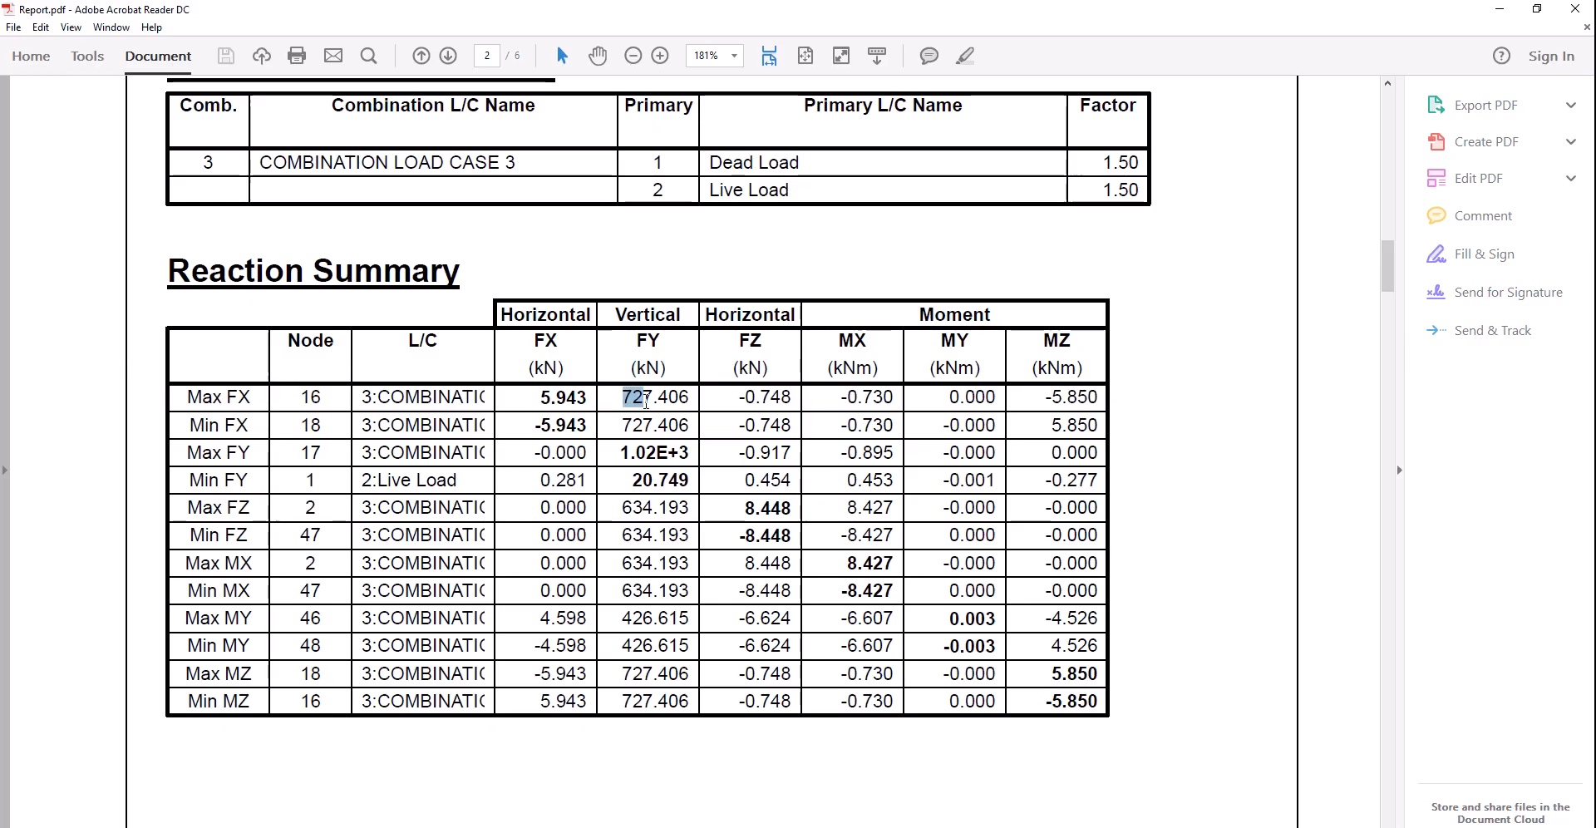
{"action": "left_click_drag", "start_coordinate": [619, 453], "coordinate": [684, 463]}
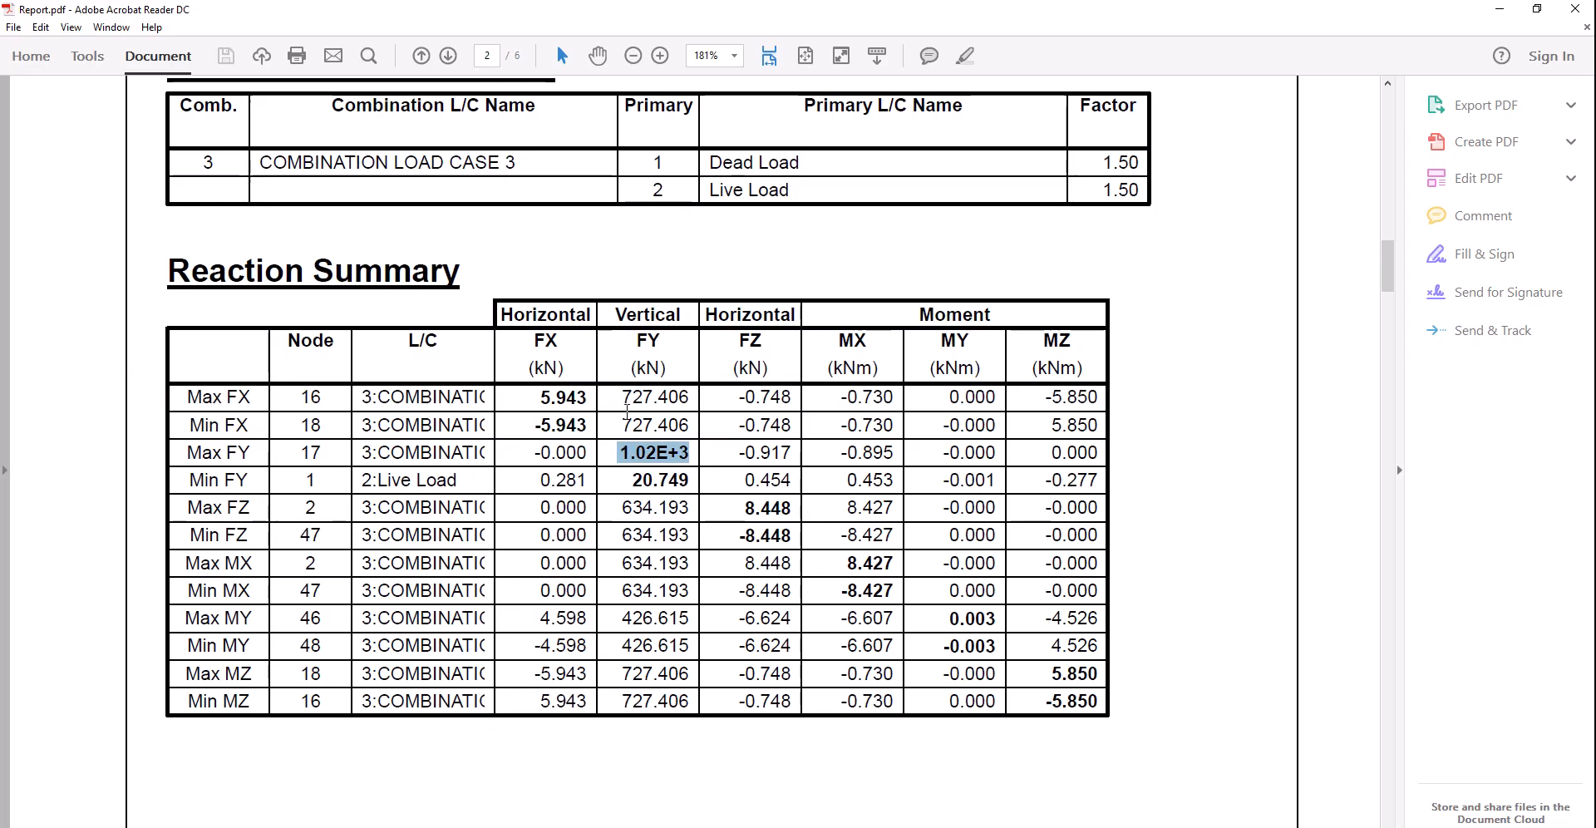
{"action": "left_click", "coordinate": [623, 394]}
{"action": "left_click_drag", "start_coordinate": [624, 394], "coordinate": [679, 409]}
{"action": "scroll", "coordinate": [679, 409], "scroll_direction": "down", "scroll_amount": 10}
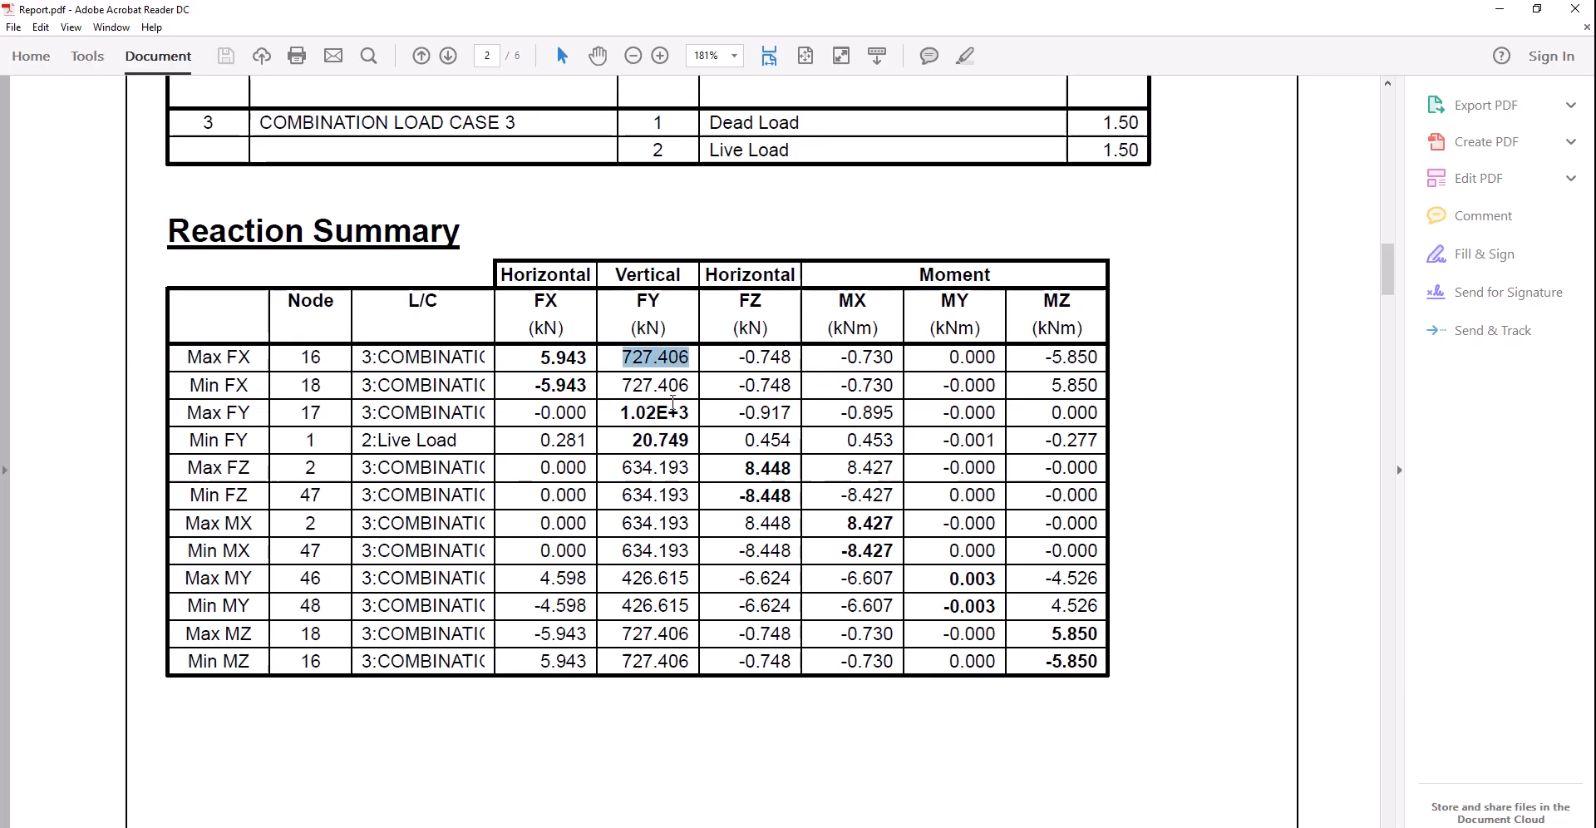
Check the captured structure, rendered view, bending and shear pictures on the report's remaining pages through page 6
{"action": "scroll", "coordinate": [654, 407], "scroll_direction": "down", "scroll_amount": 8}
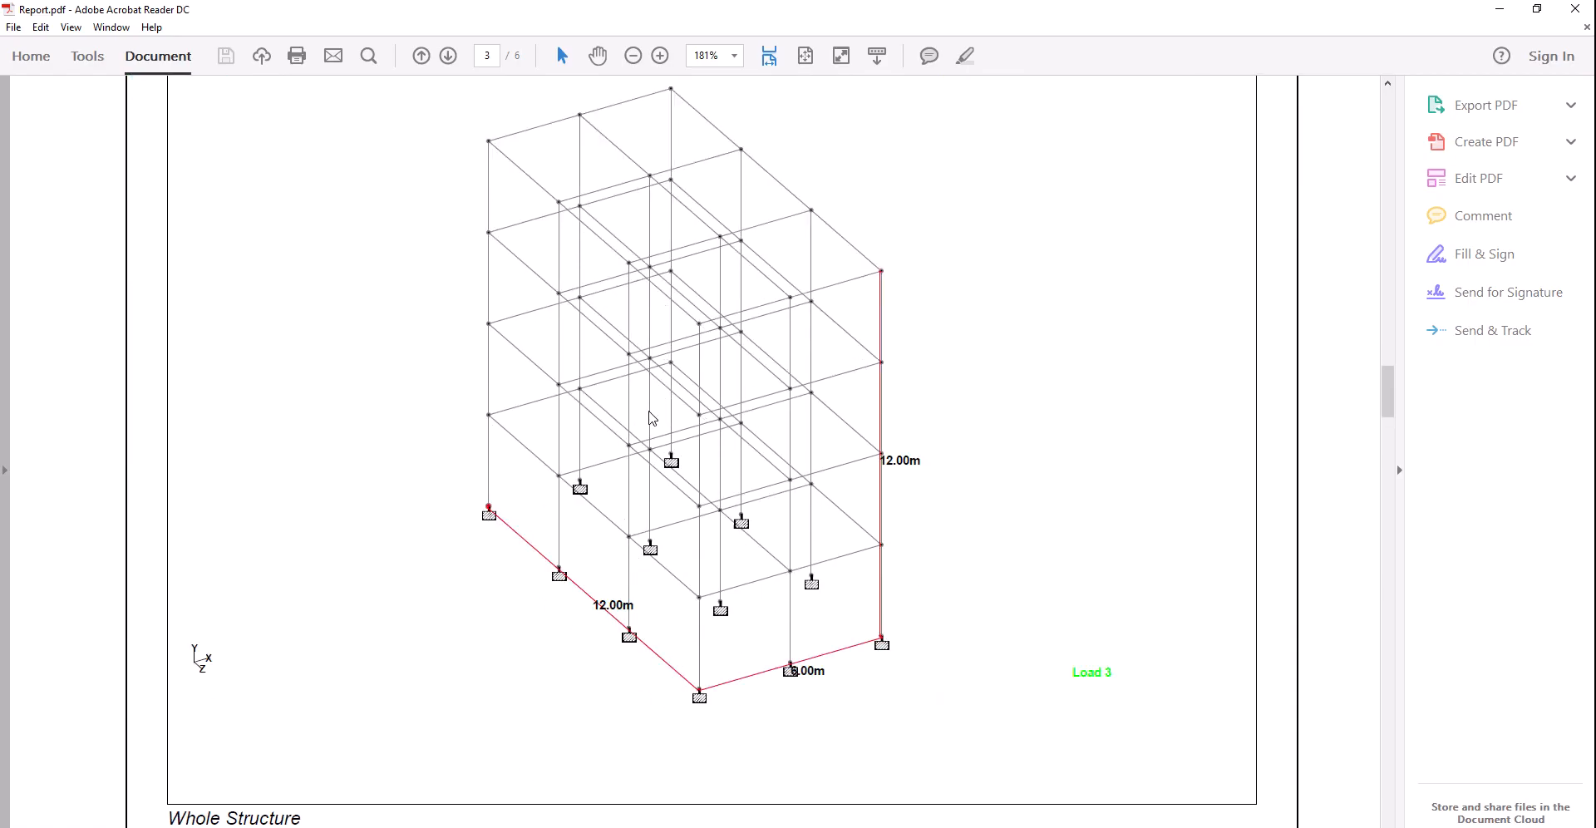
{"action": "scroll", "coordinate": [654, 417], "scroll_direction": "down", "scroll_amount": 1, "text": "ctrl"}
{"action": "scroll", "coordinate": [653, 418], "scroll_direction": "down", "scroll_amount": 12}
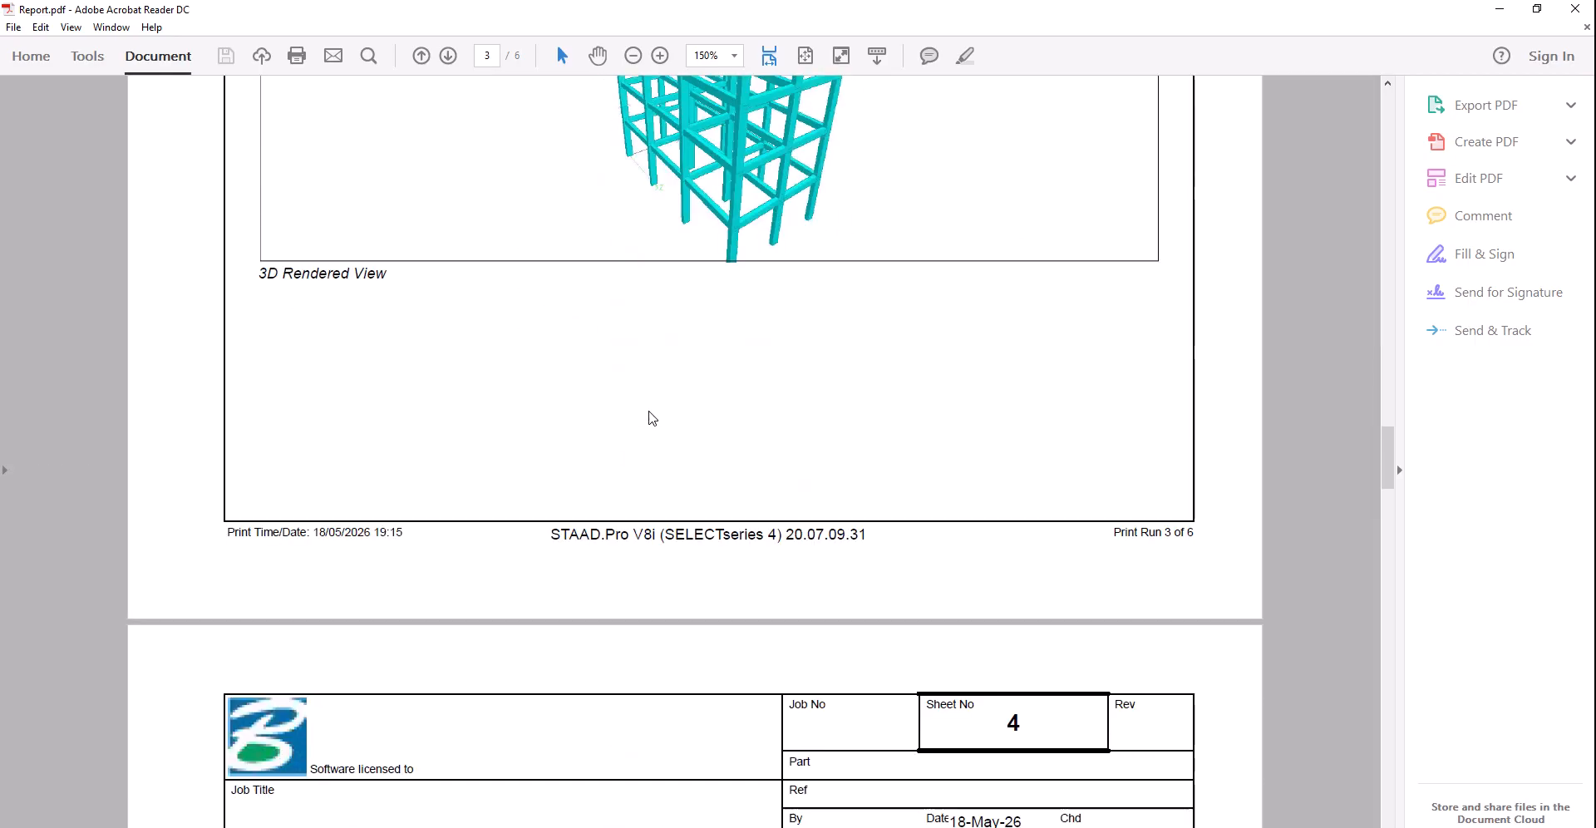
{"action": "scroll", "coordinate": [653, 418], "scroll_direction": "down", "scroll_amount": 13}
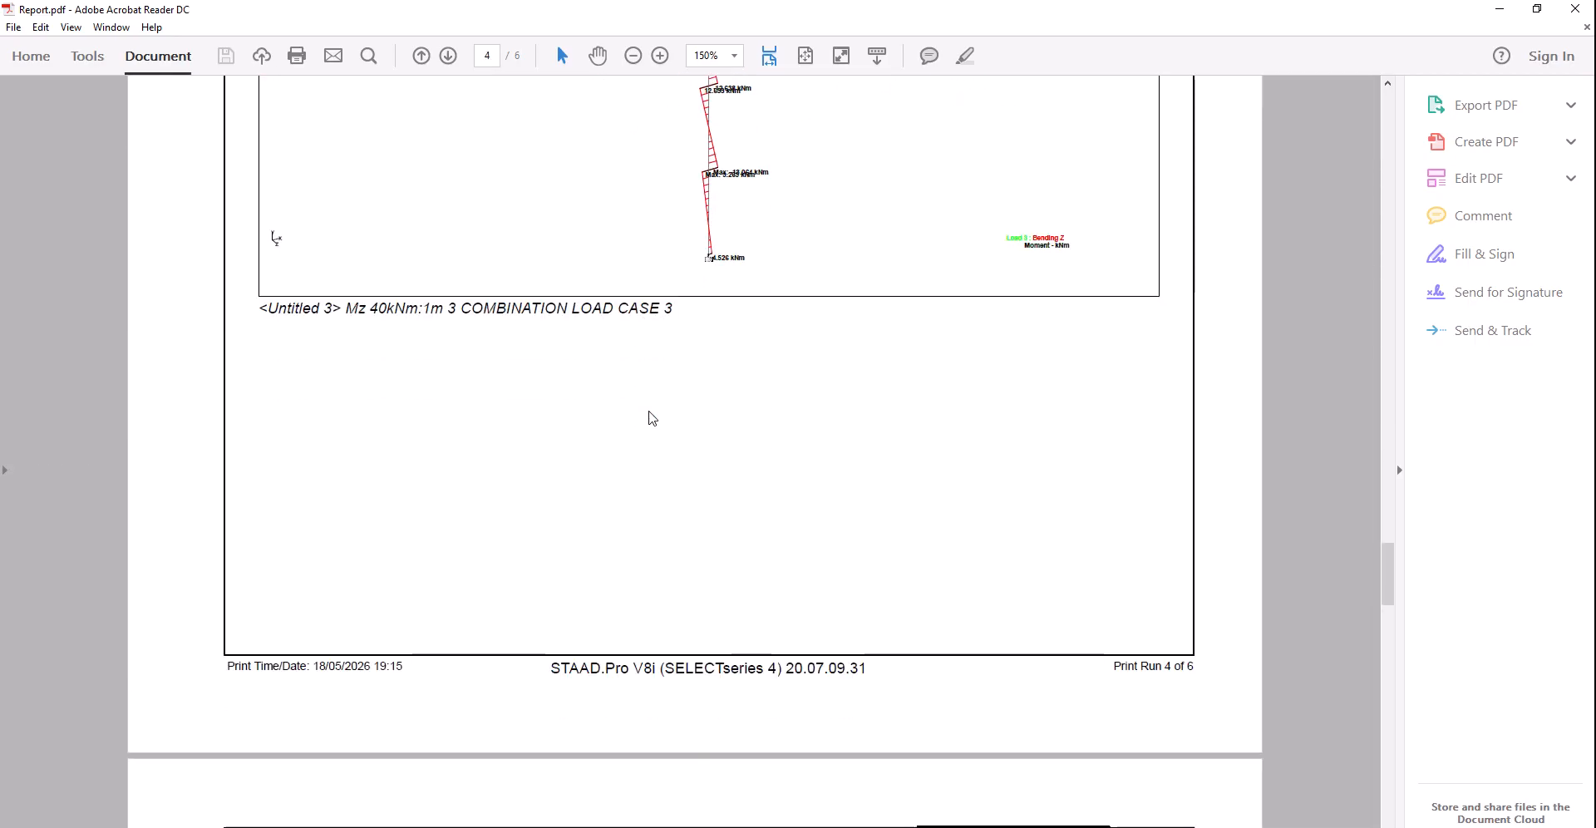
{"action": "scroll", "coordinate": [649, 411], "scroll_direction": "down", "scroll_amount": 13}
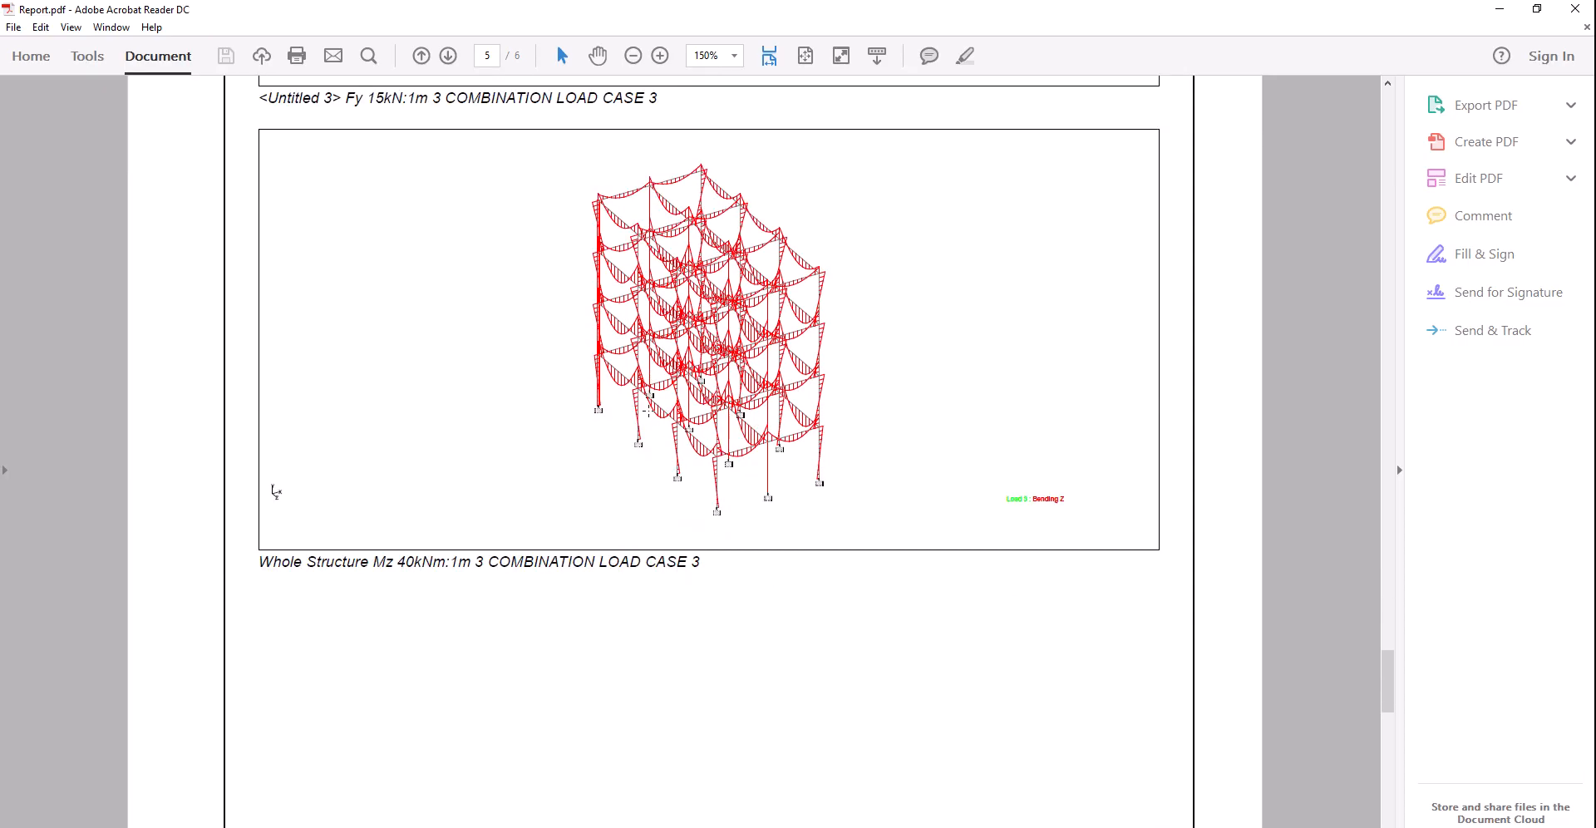
{"action": "scroll", "coordinate": [653, 418], "scroll_direction": "down", "scroll_amount": 10}
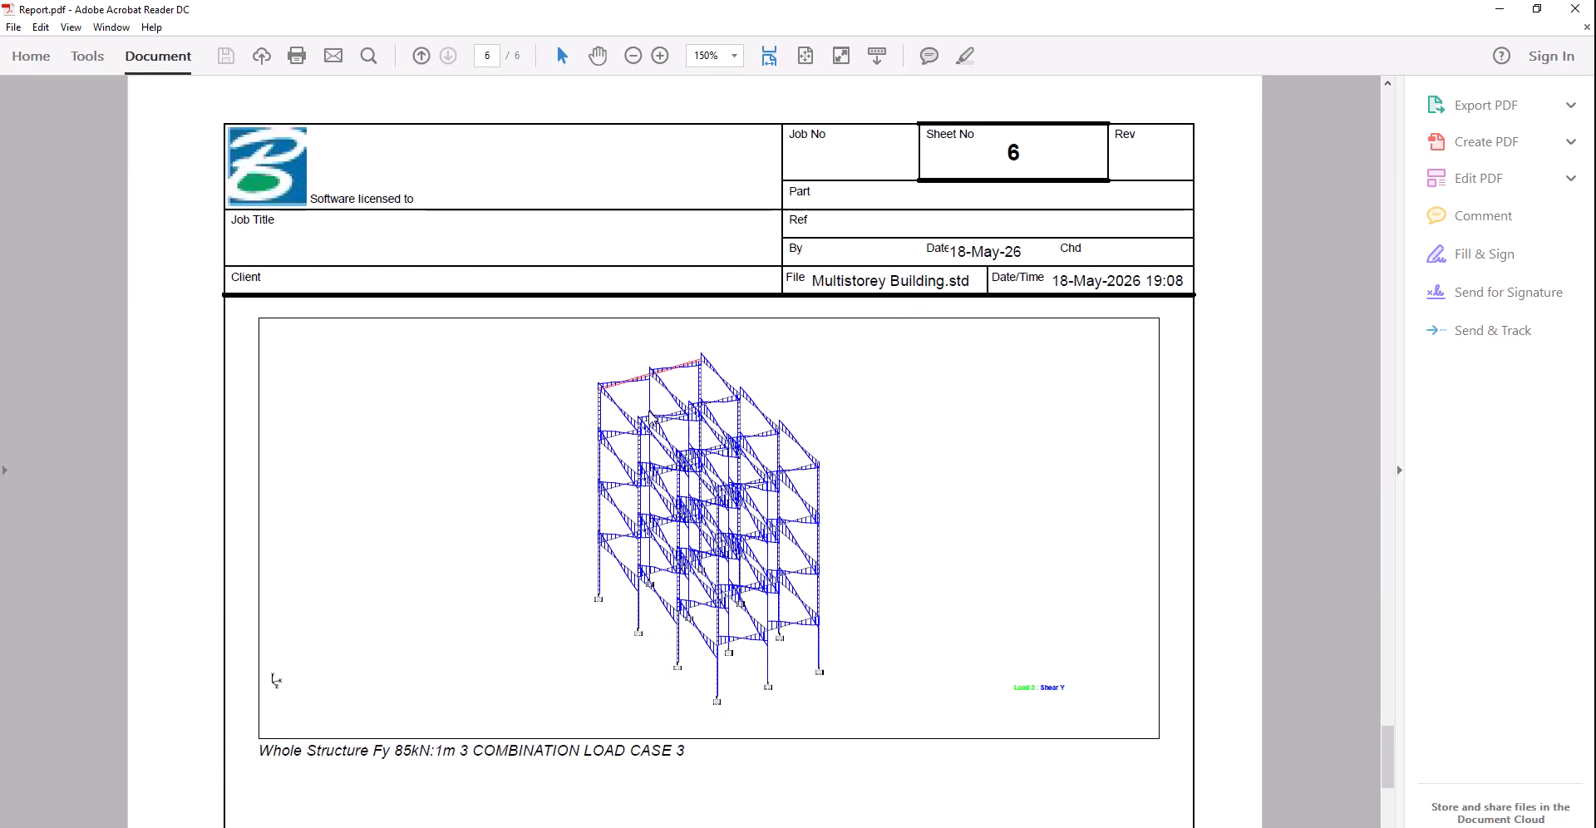